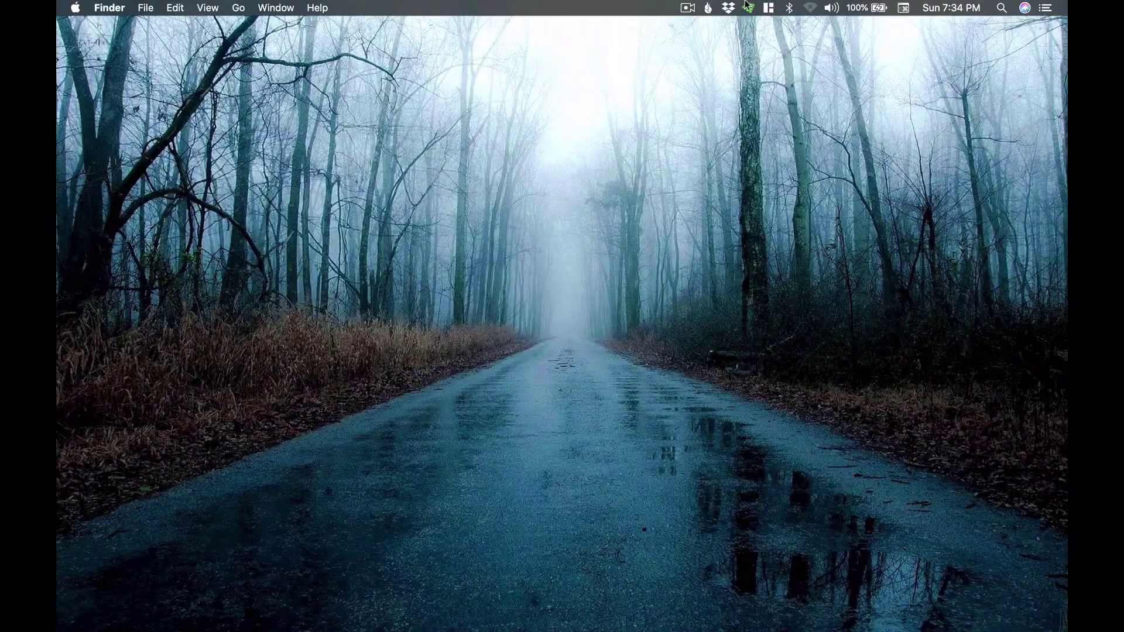
Step: Turn off the computer's Wi-Fi and switch to the workspace with the REAPER project
left_click(747, 7)
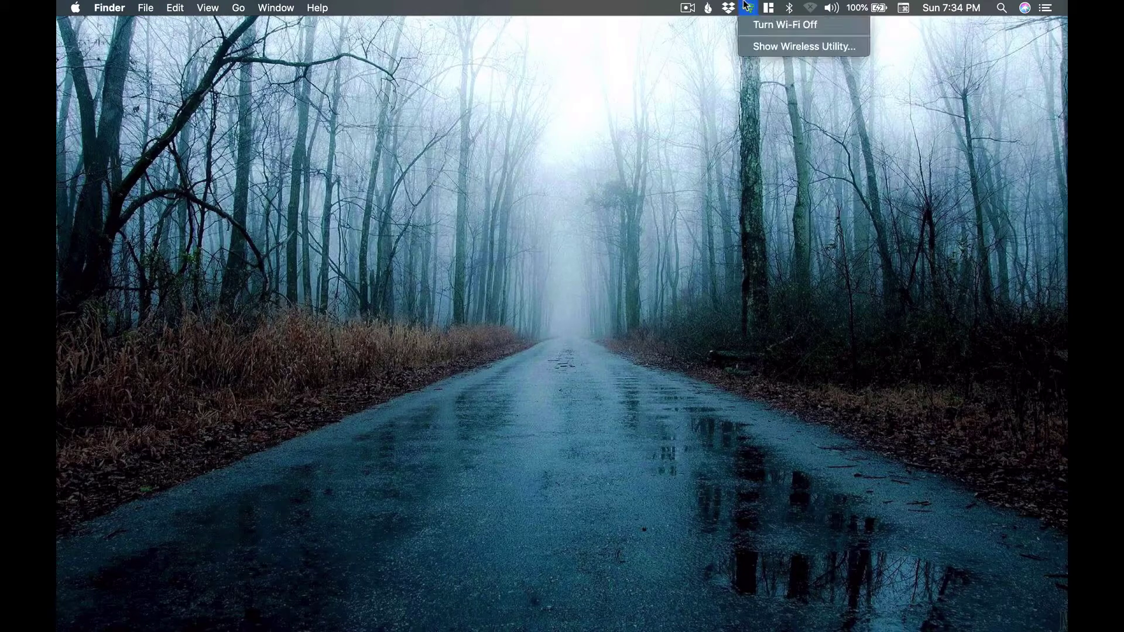
left_click(797, 27)
key("ctrl+Left")
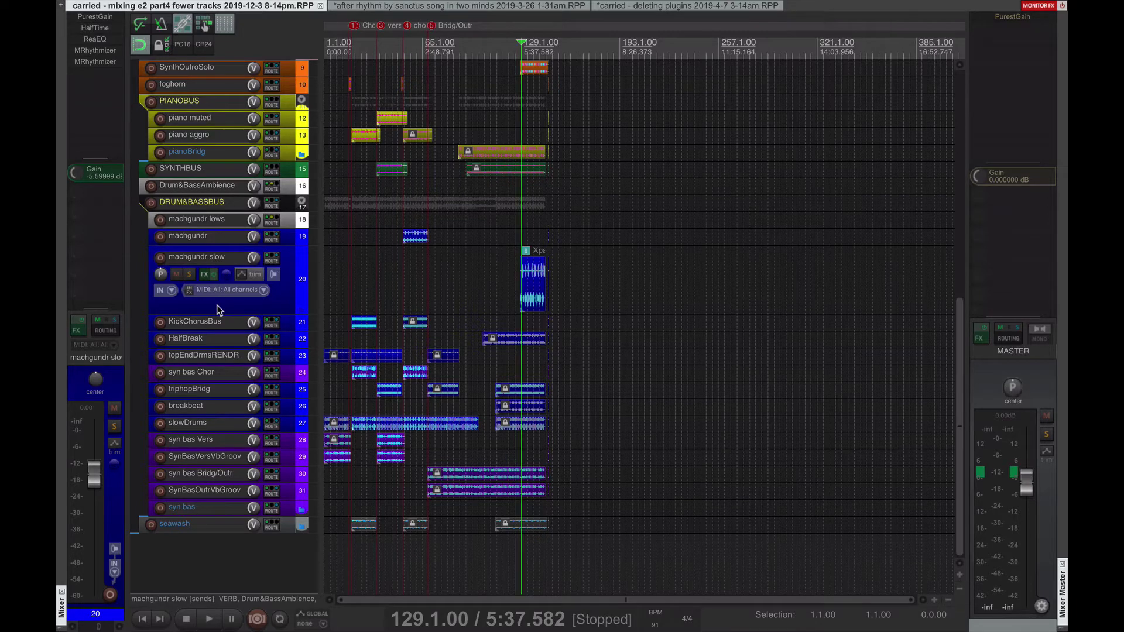
Step: Play the "after rhythm by sanctus song in two minds" project from the start and select the piano muted track
key("Home")
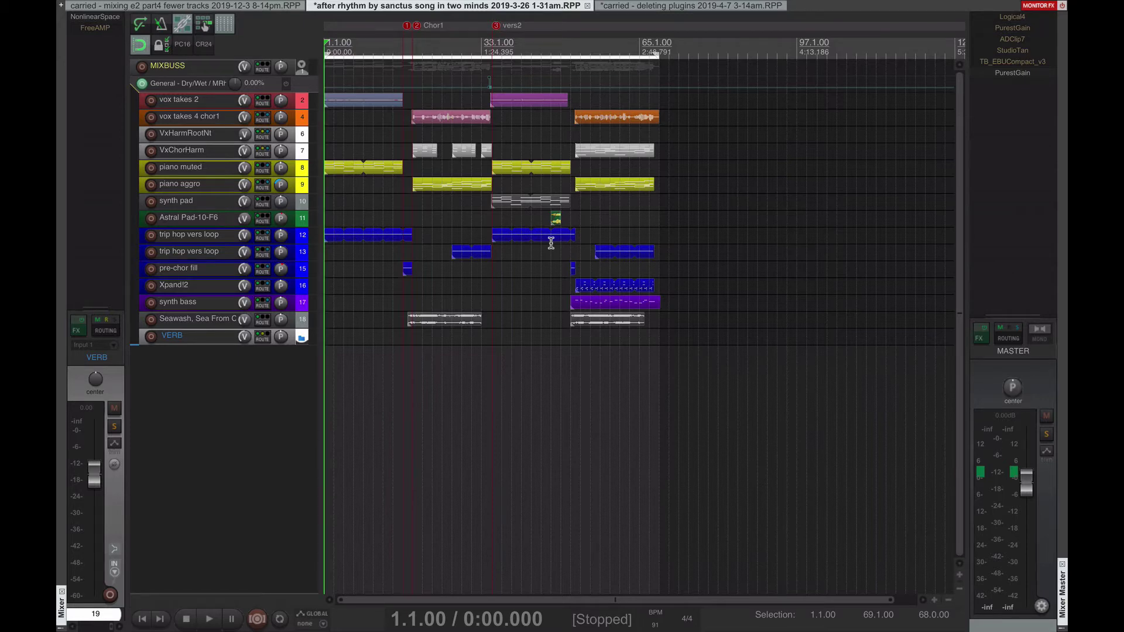
key("space")
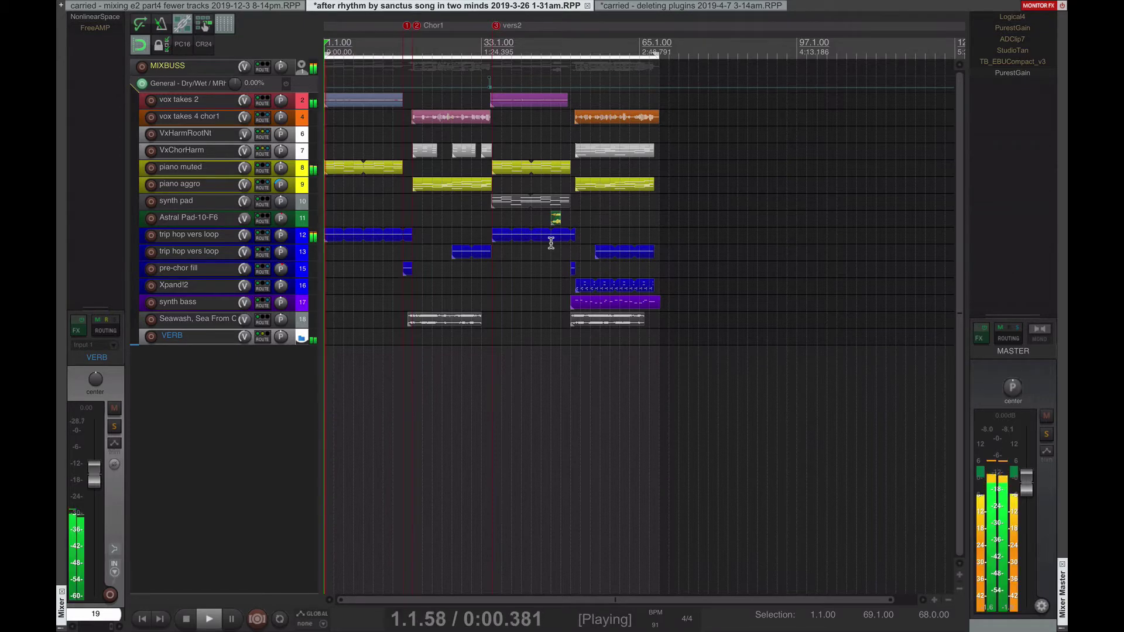
key("space")
key("space")
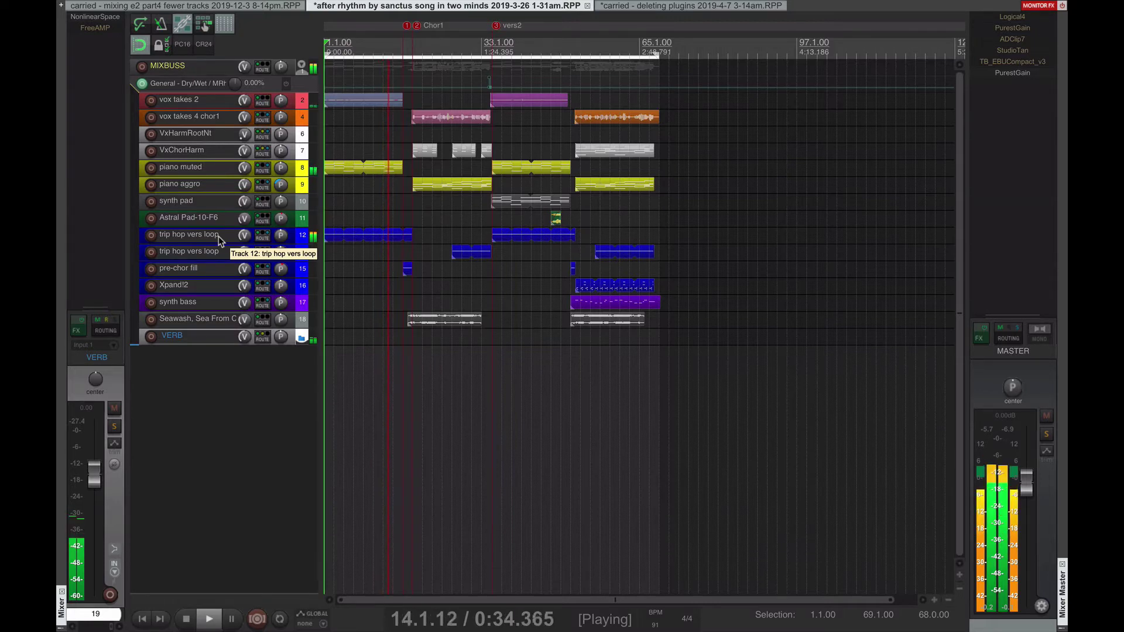
left_click(212, 171)
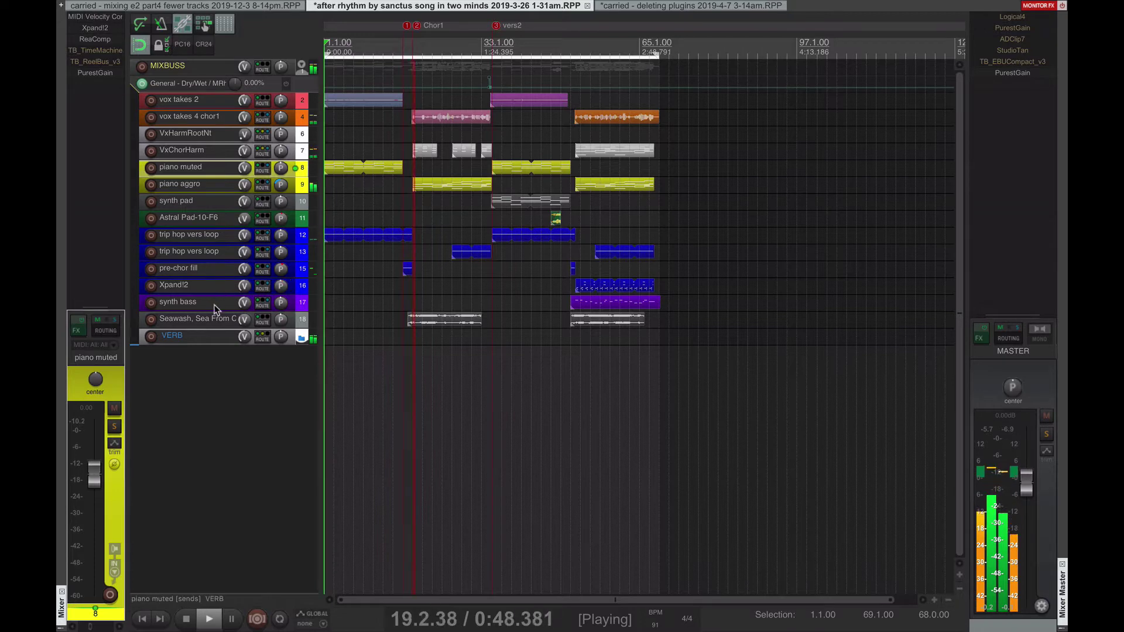
Step: Select the Seawash track and briefly toggle its solo during playback to hear it alone
left_click(215, 322)
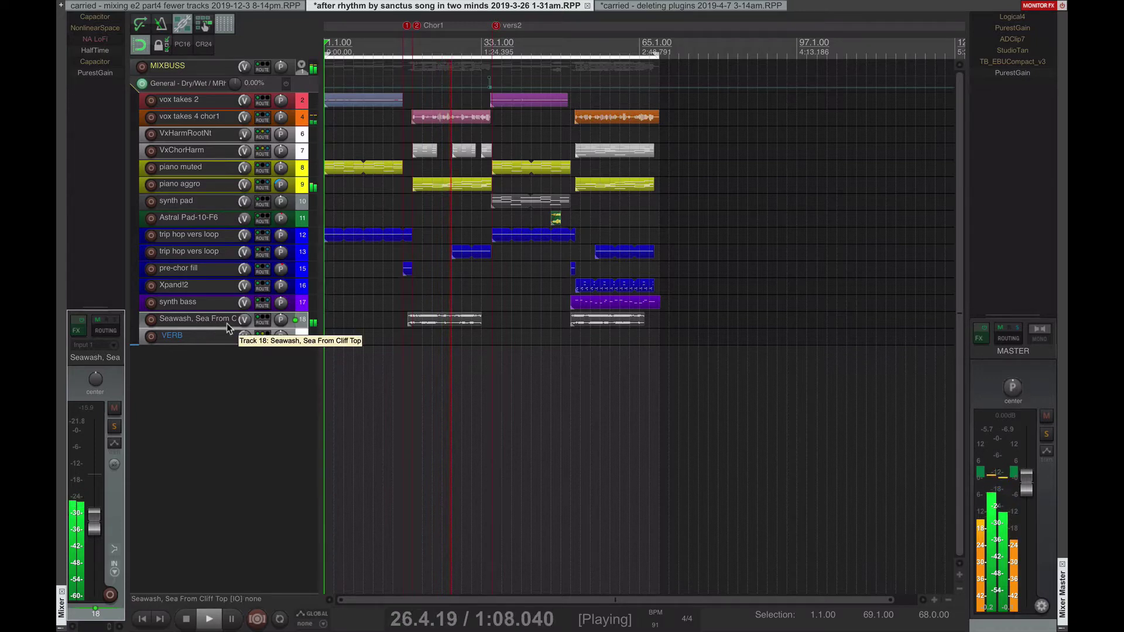
left_click(114, 427)
left_click(114, 428)
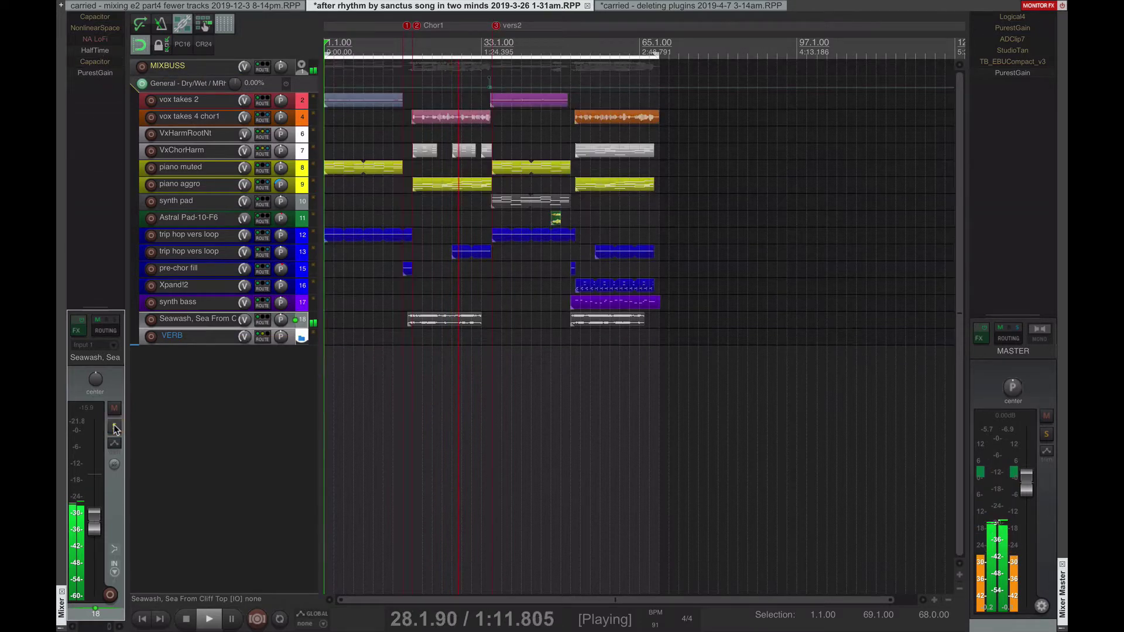
Step: Stop playback, open the piano aggro track's Mini Grand instrument and place its window clear of the track list
left_click(221, 186)
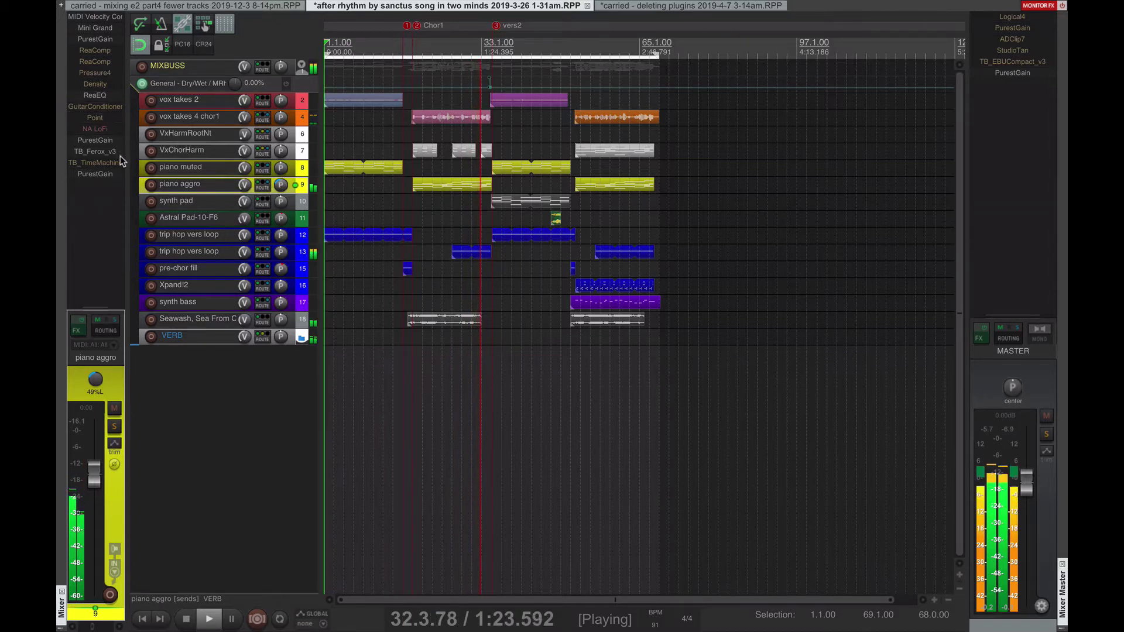
key("space")
left_click(95, 27)
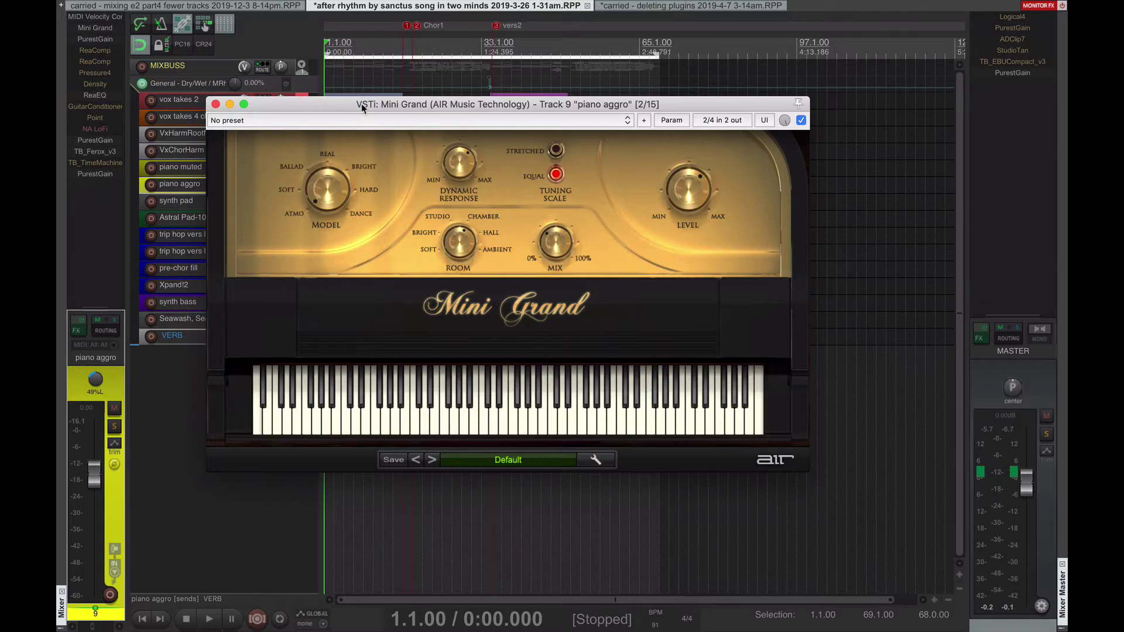
left_click(210, 170)
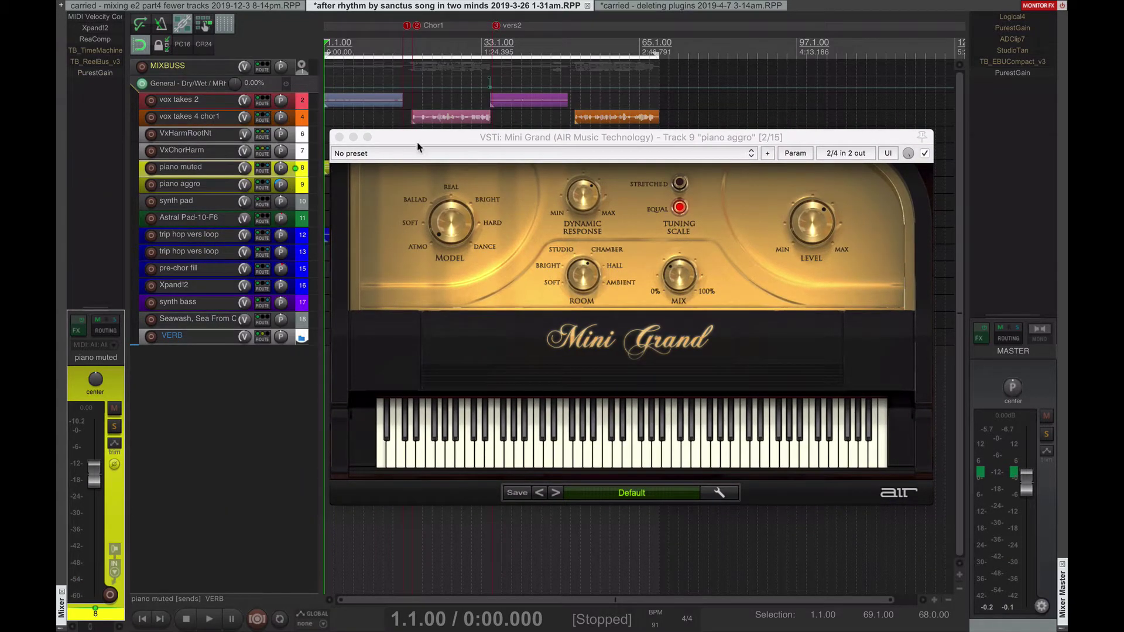
left_click_drag(420, 140, 562, 122)
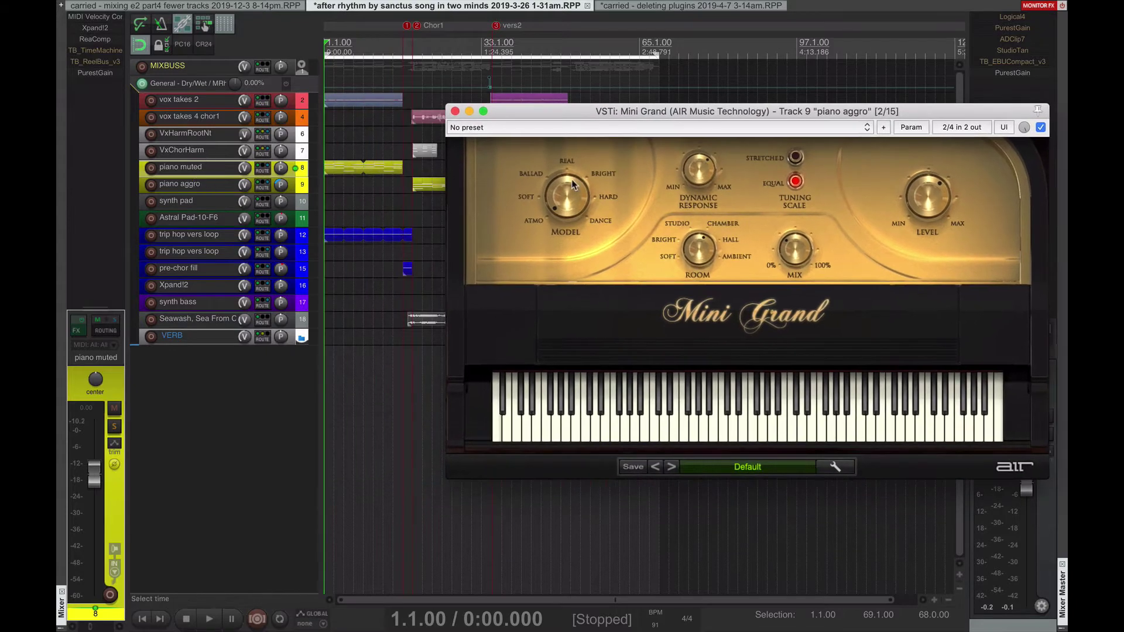
left_click_drag(643, 119, 619, 109)
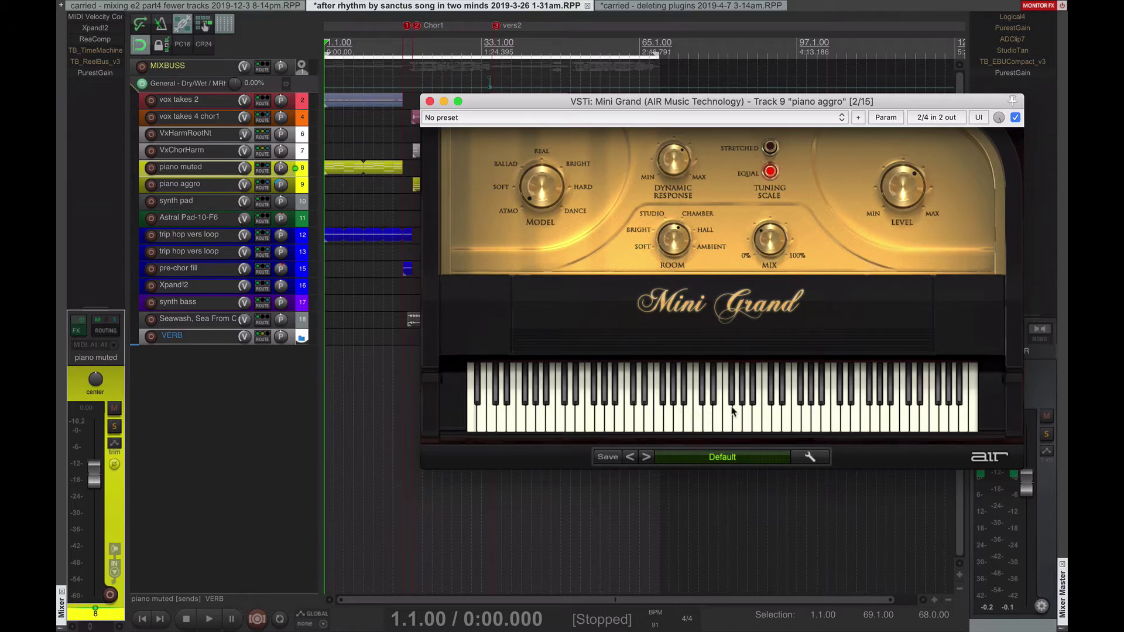
Step: Arm the piano aggro track for recording and play several test notes on the Mini Grand keyboard
left_click(214, 185)
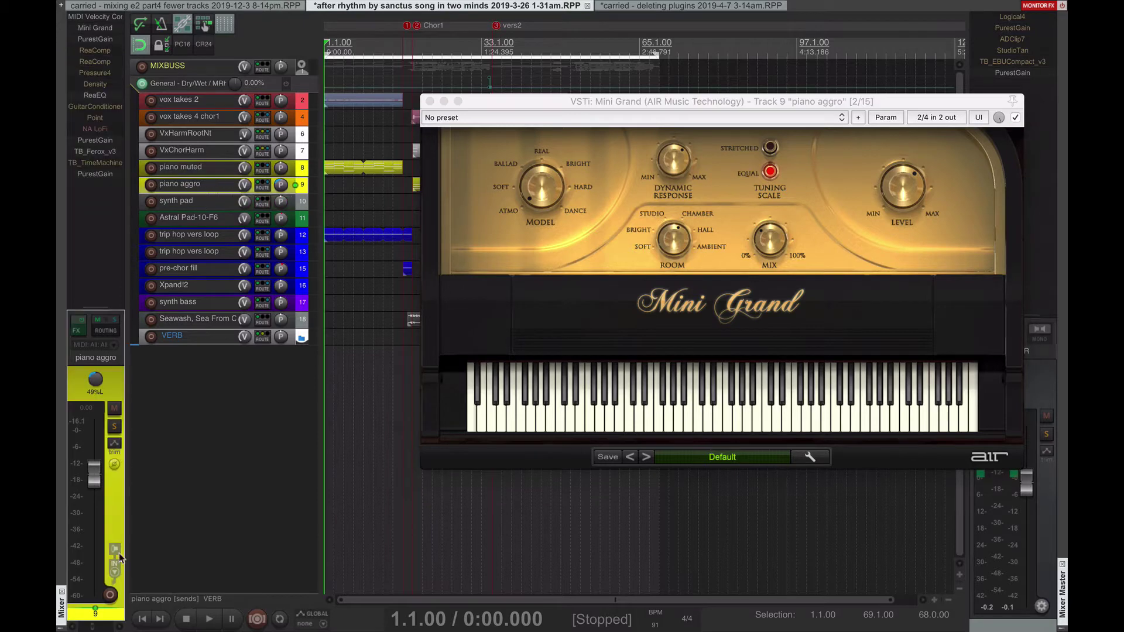
left_click(110, 596)
left_click(625, 438)
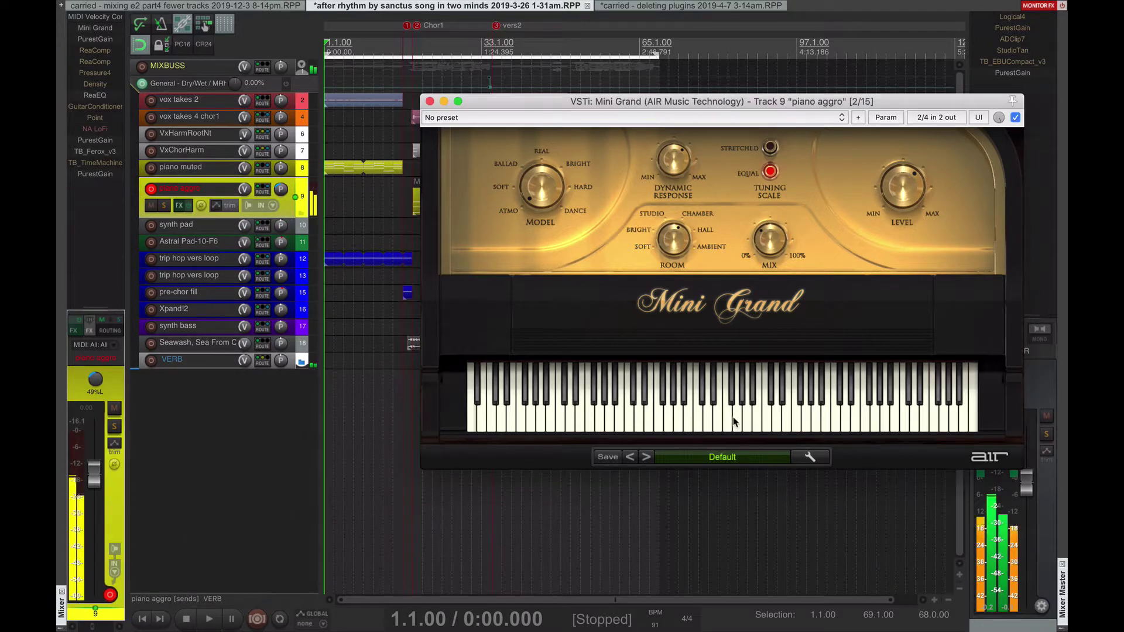
left_click(726, 424)
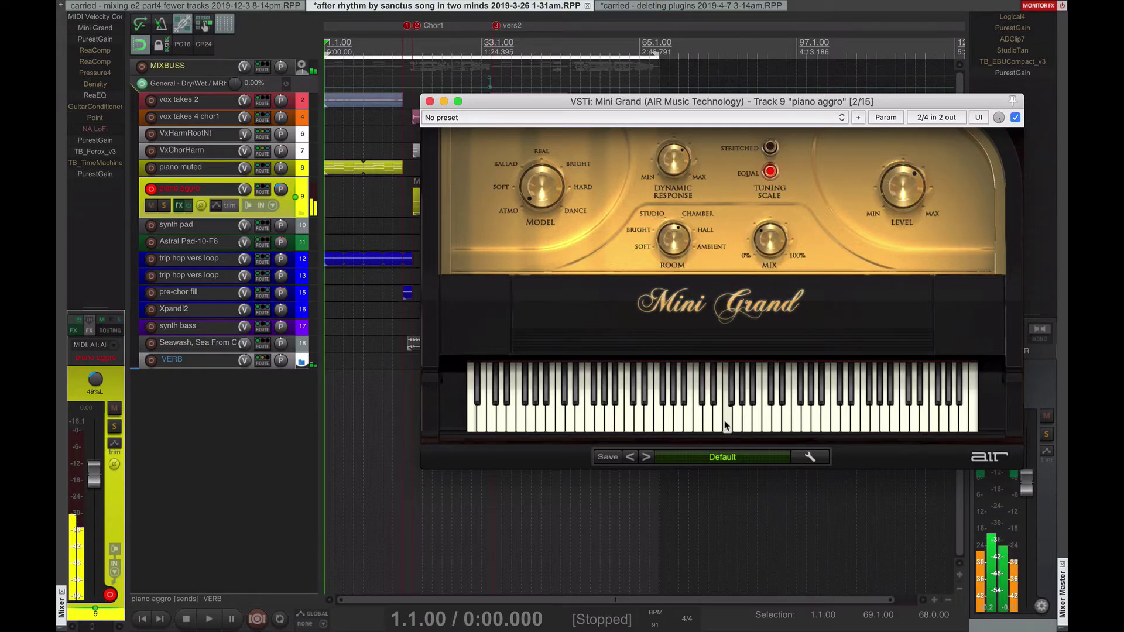
left_click(699, 425)
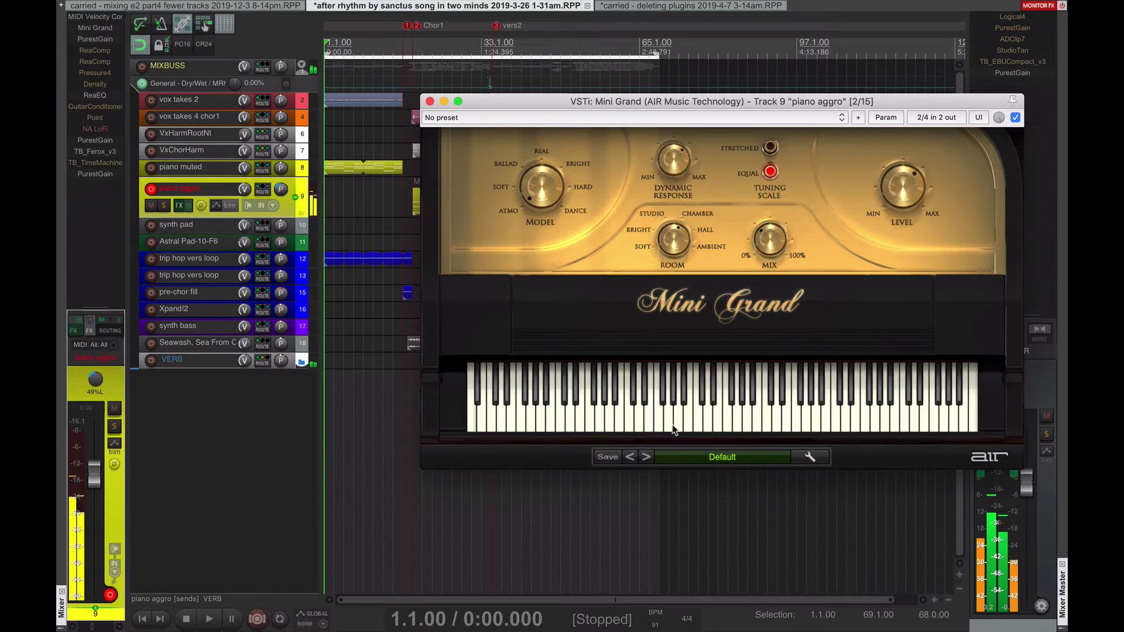
left_click(671, 427)
left_click(704, 427)
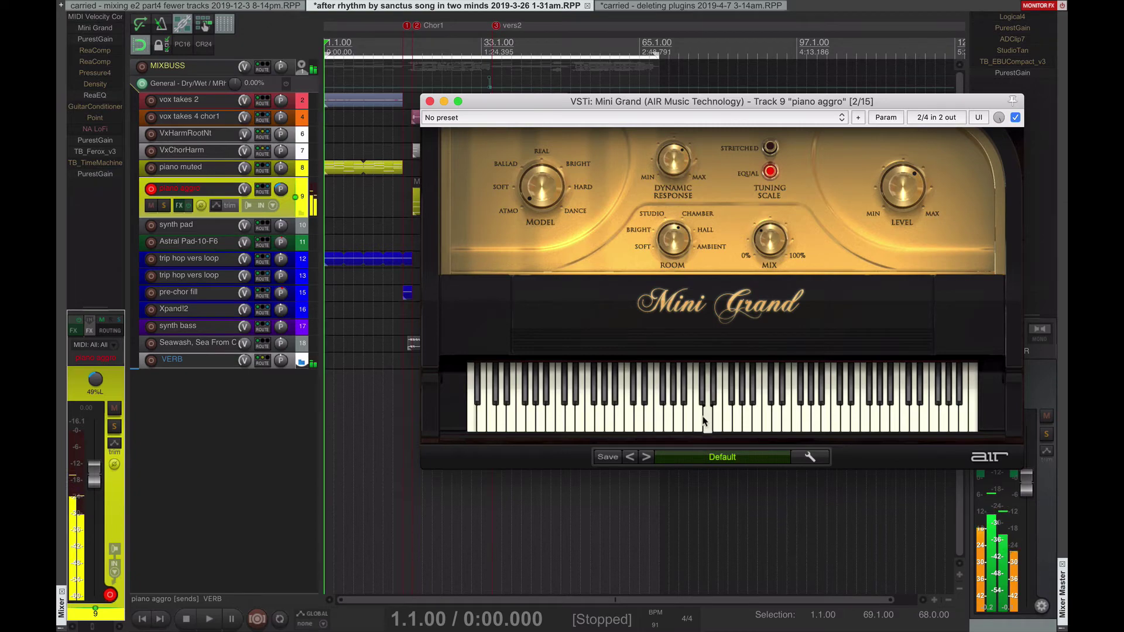
Step: Open TB_Ferox_v3 on the piano aggro track, bypass it and play Mini Grand notes to hear the piano without it
left_click(116, 154)
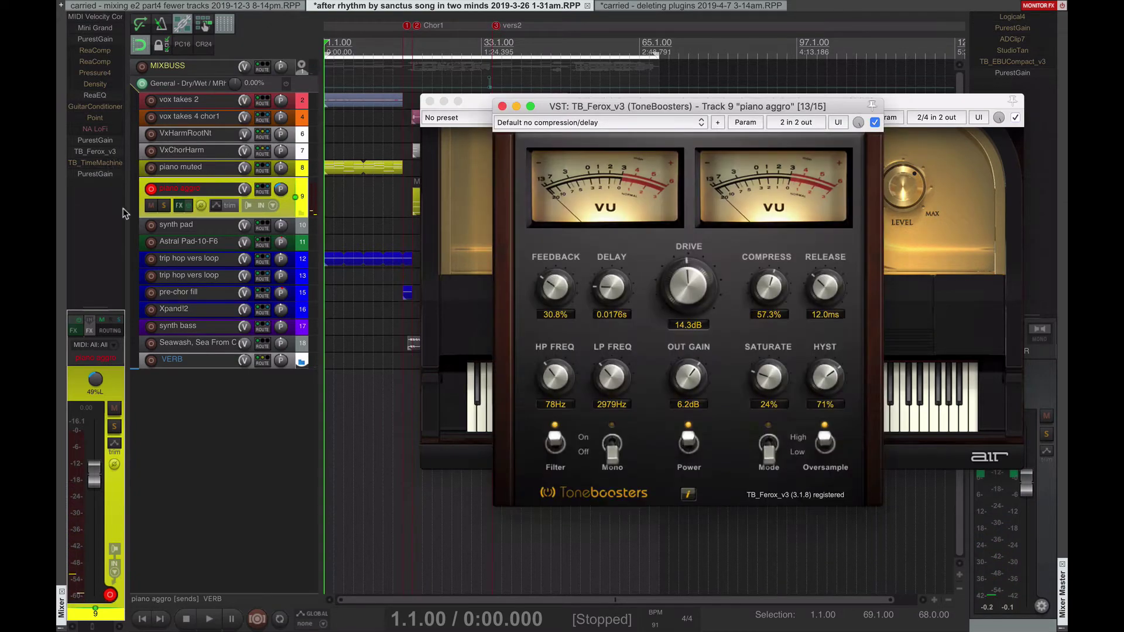
left_click_drag(662, 104, 738, 193)
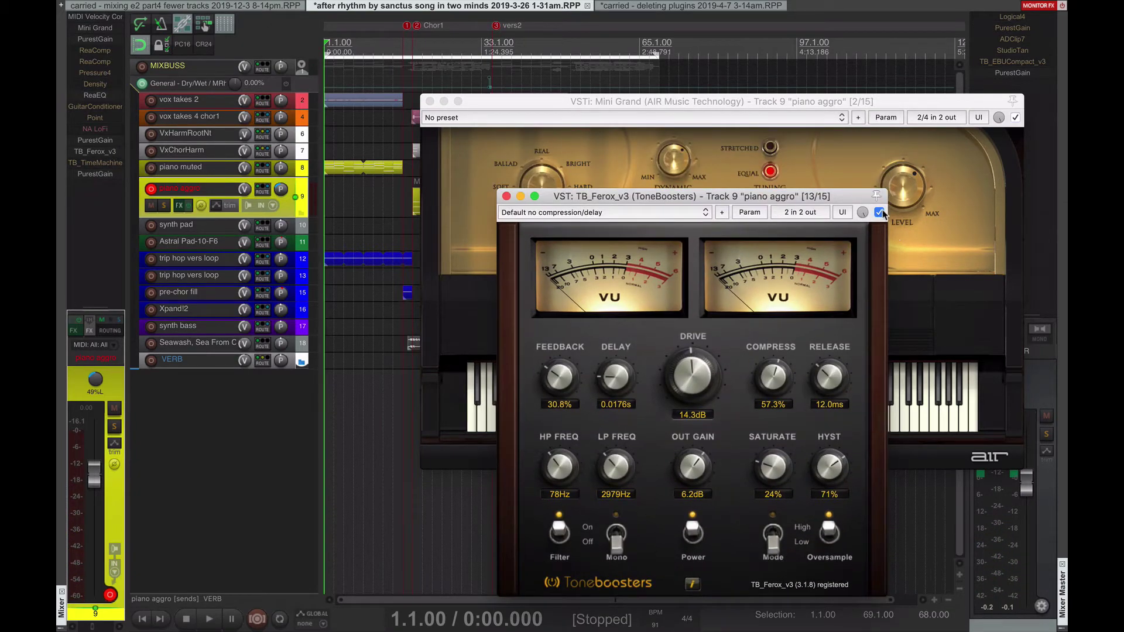
left_click(879, 212)
left_click_drag(835, 197, 397, 195)
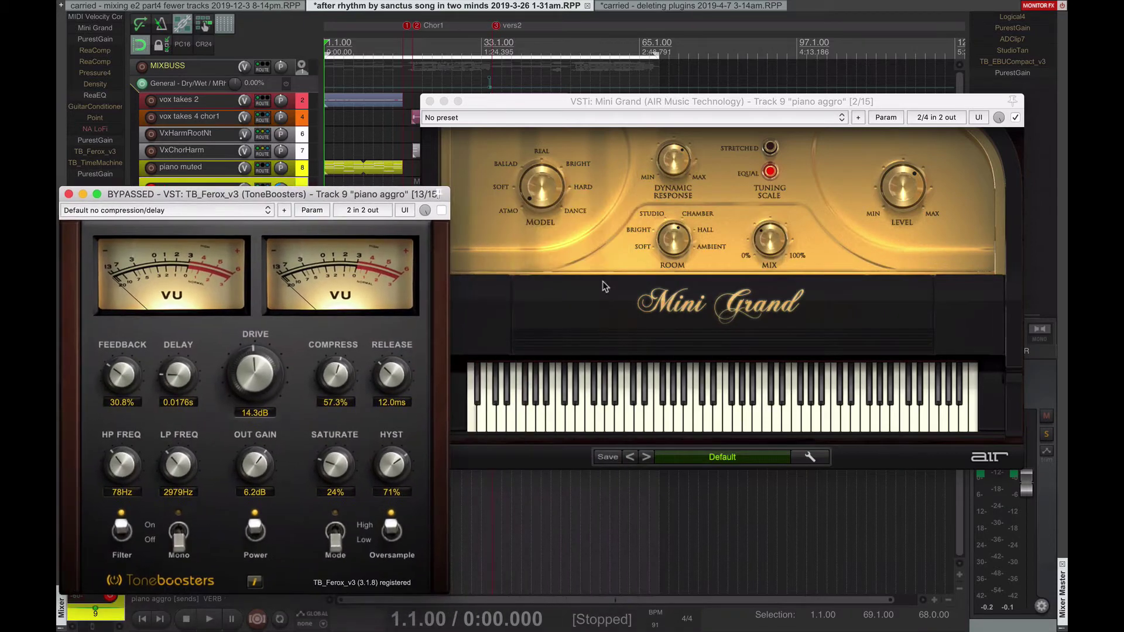
left_click(716, 409)
left_click(786, 410)
left_click(775, 417)
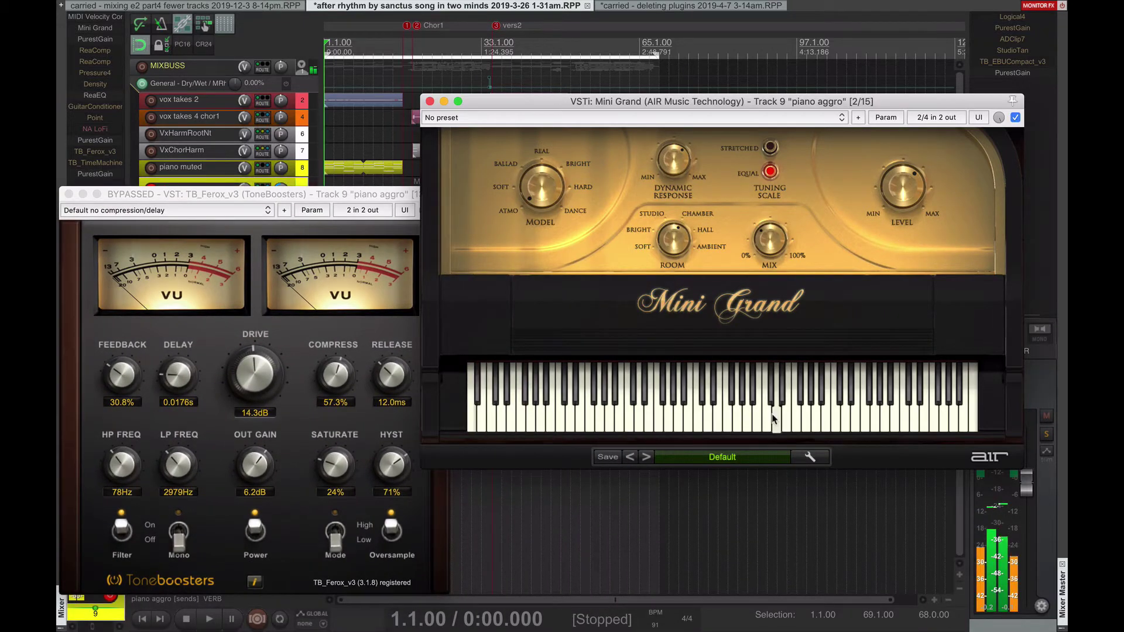
left_click(696, 410)
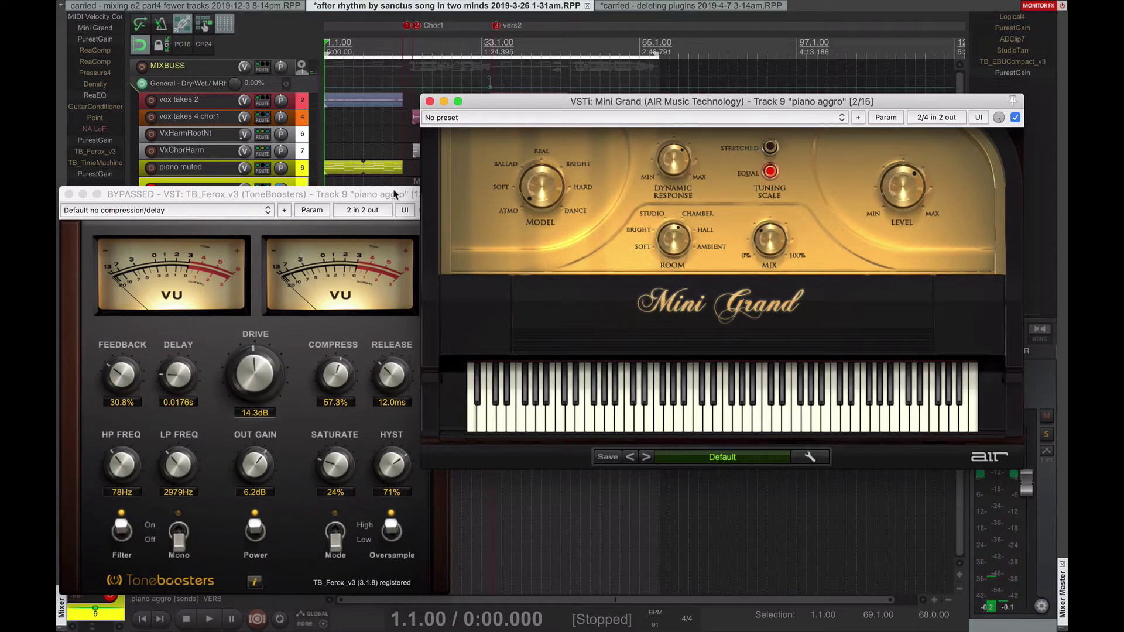
Step: Re-enable TB_Ferox_v3 on the piano aggro track, review its settings and close its window
left_click_drag(395, 194, 630, 129)
left_click(440, 207)
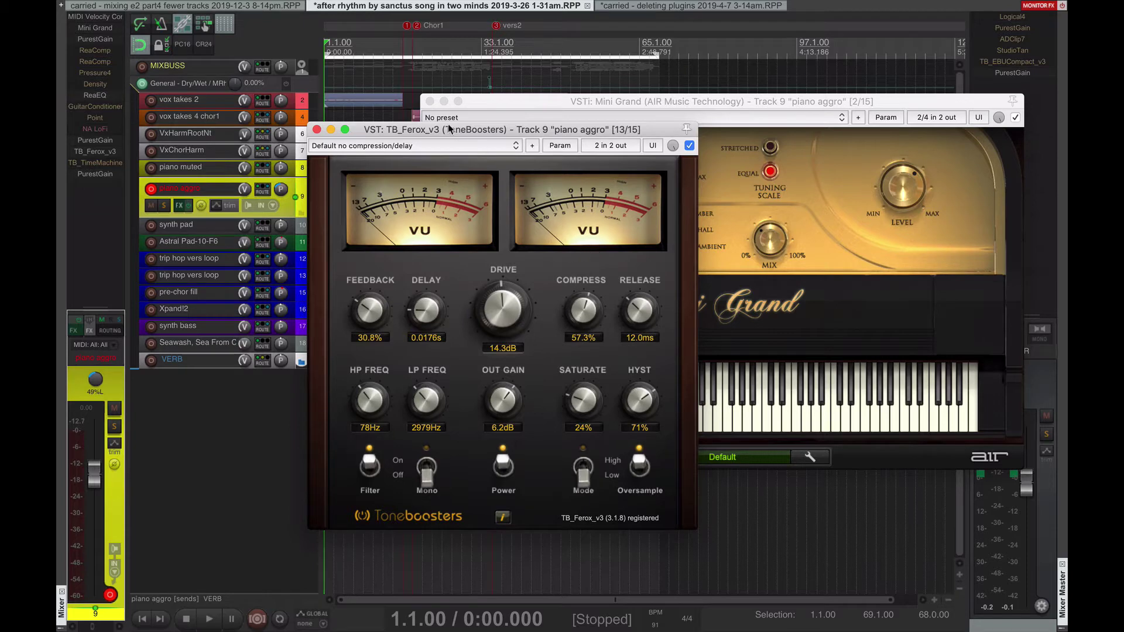
left_click_drag(449, 128, 480, 128)
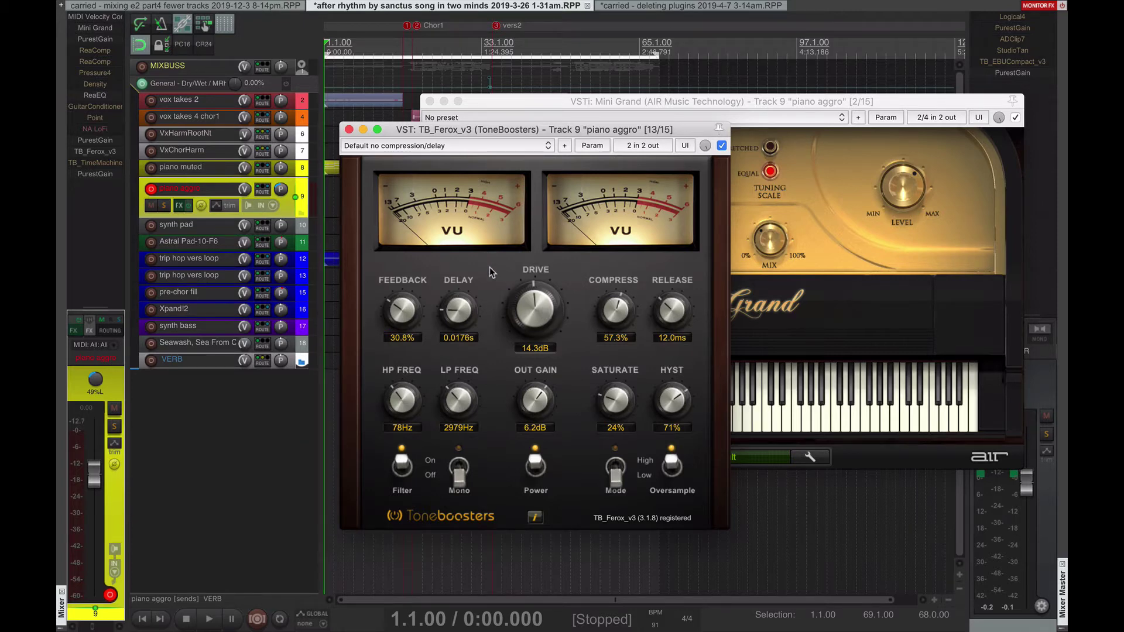
left_click_drag(532, 129, 539, 129)
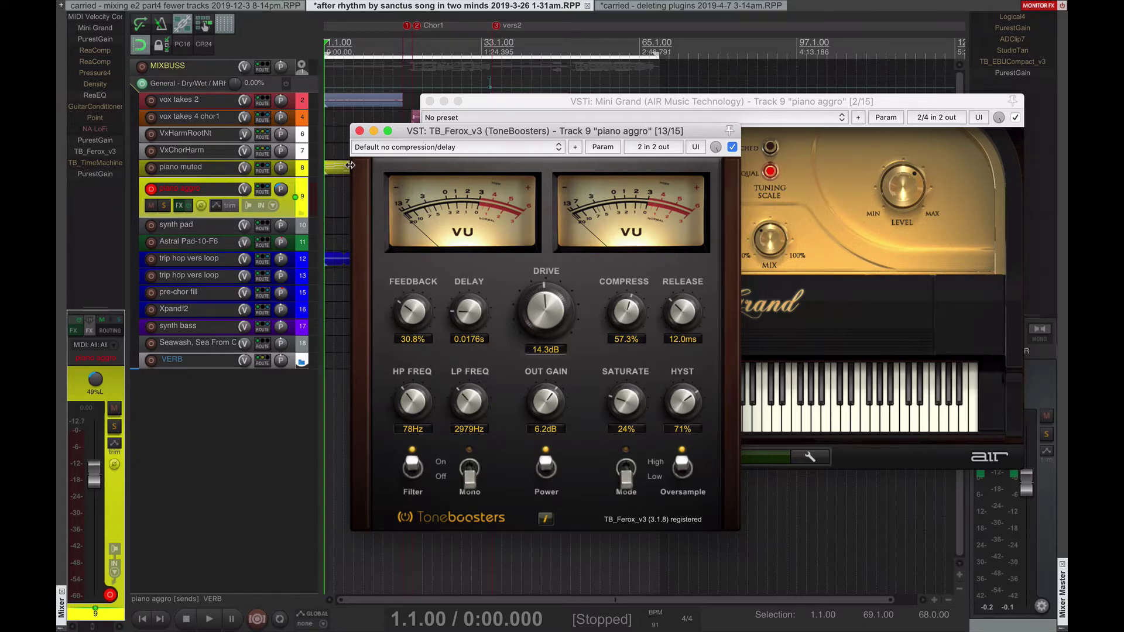
left_click(359, 131)
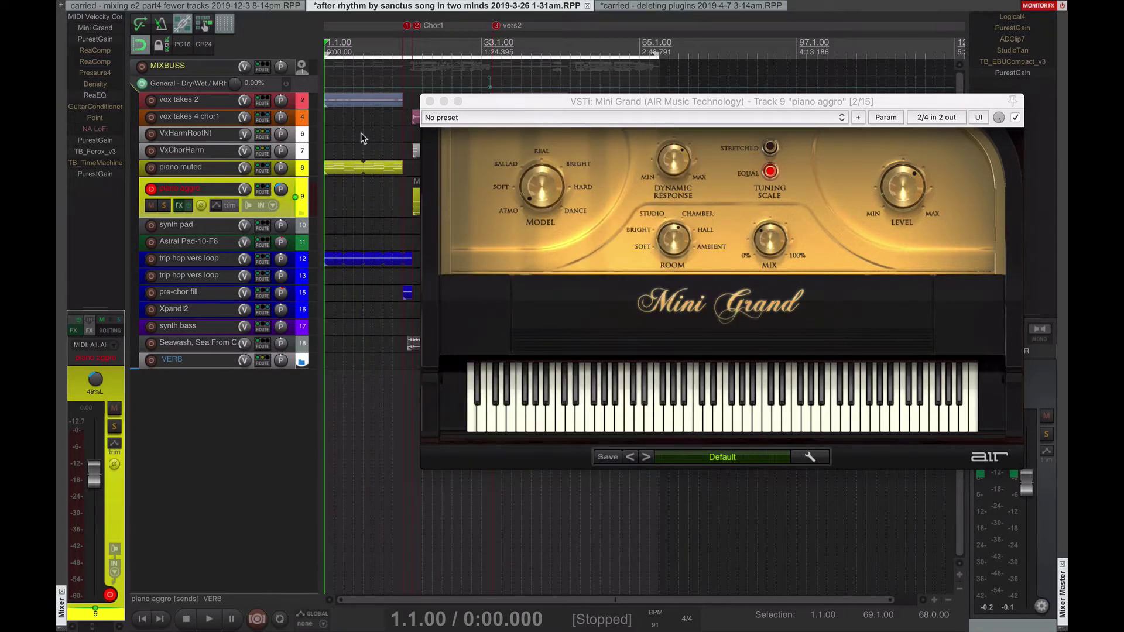
Step: Add the TB_ReelBus_v3 plugin to the piano aggro track, view its controls and remove it again
double_click(89, 227)
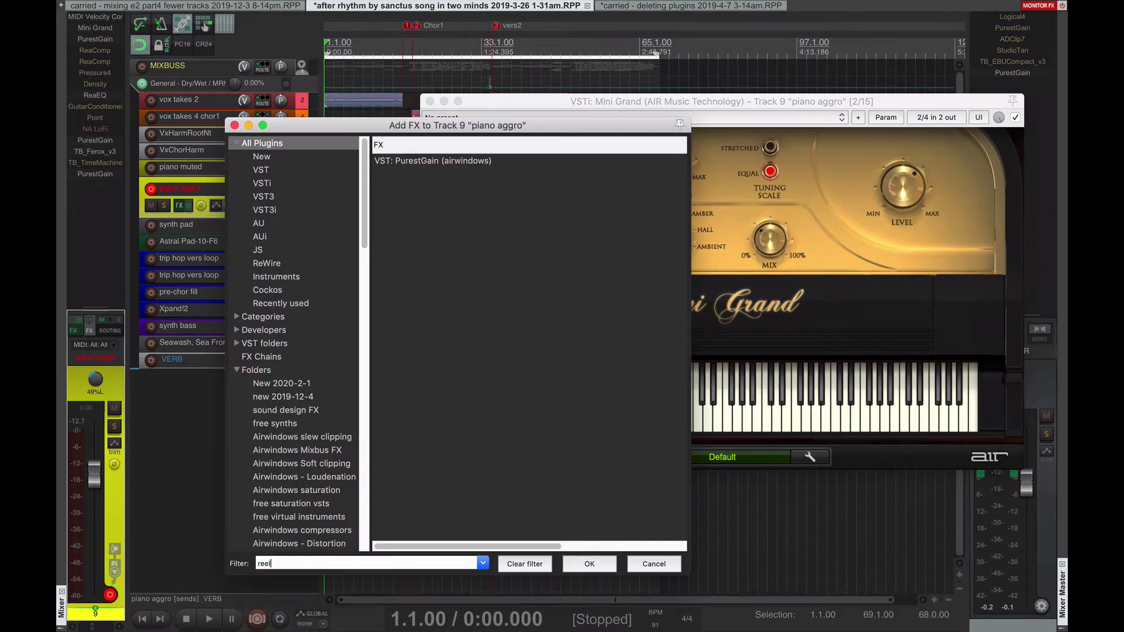
type("reelbus")
key("Return")
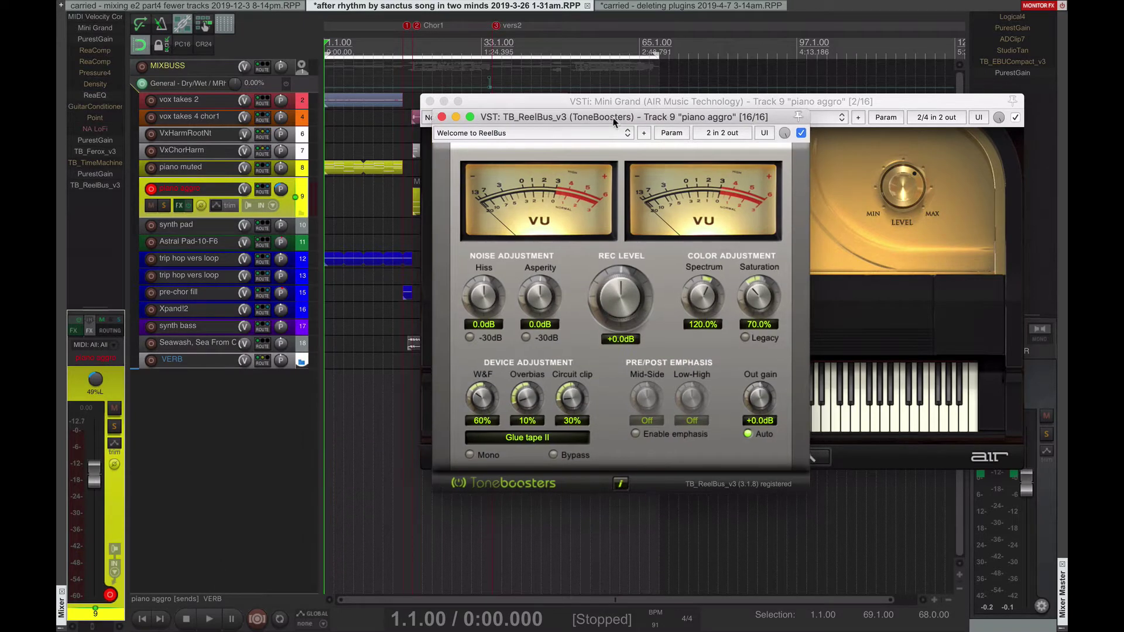
left_click_drag(620, 121, 608, 114)
left_click(441, 117)
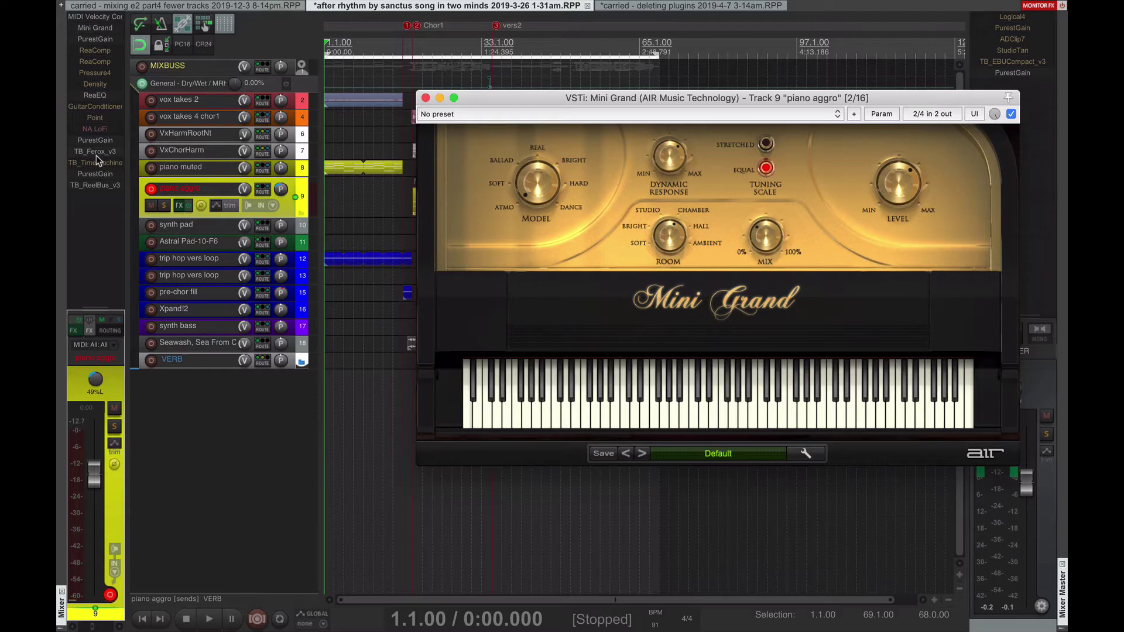
left_click(97, 185)
key("Delete")
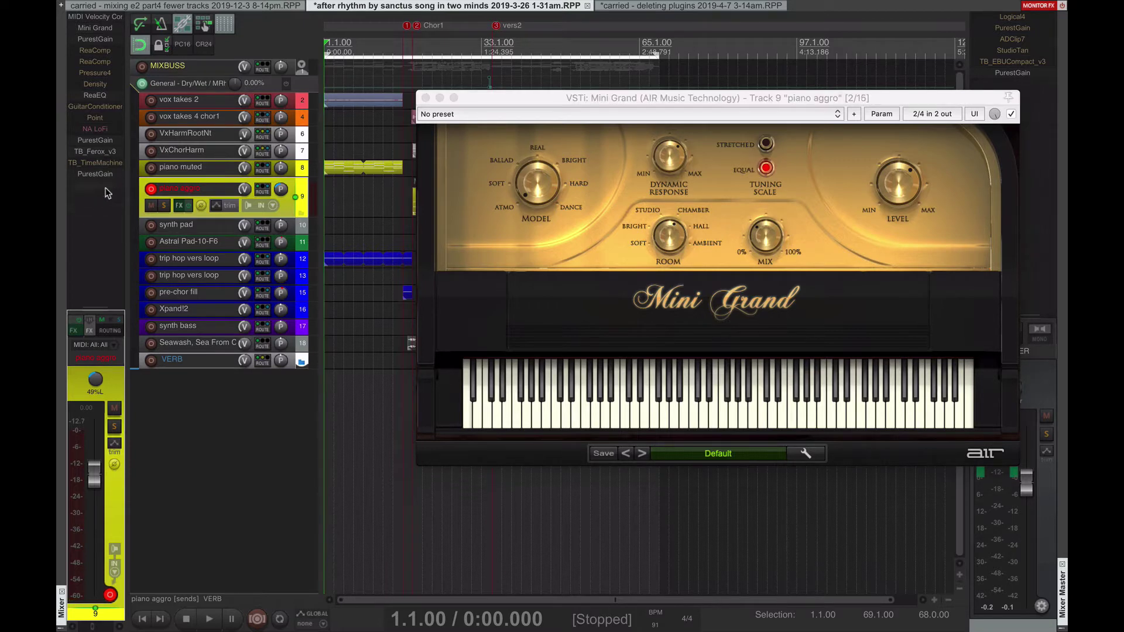
Step: Review the TB_Ferox_v3 settings on the piano aggro track and close both open plugin windows
left_click(97, 152)
left_click_drag(537, 141, 511, 133)
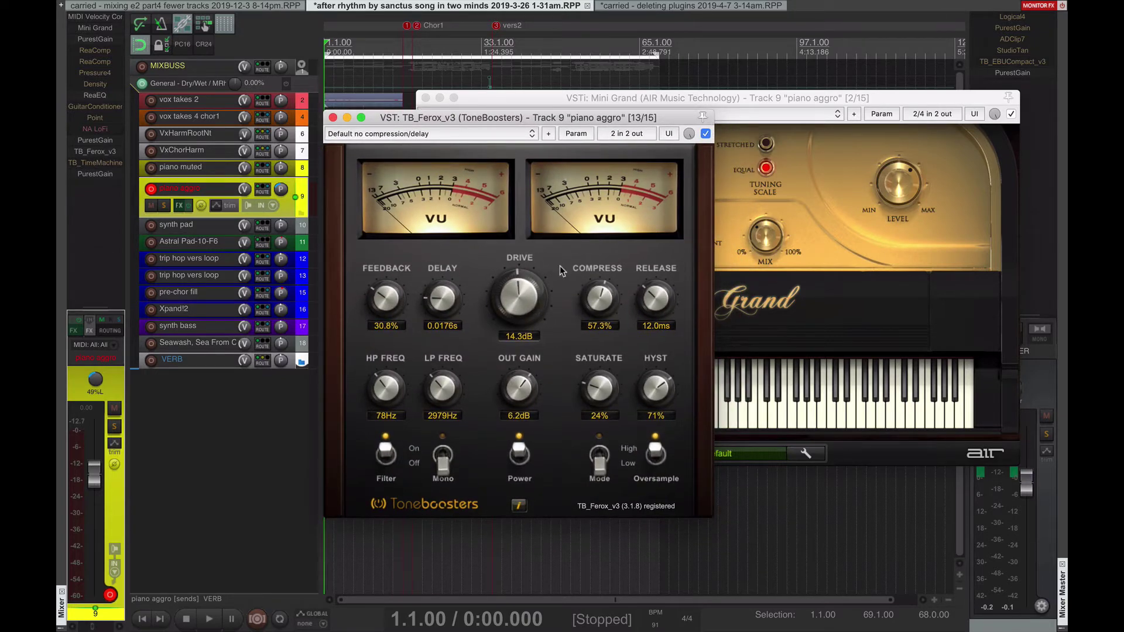
key("Escape")
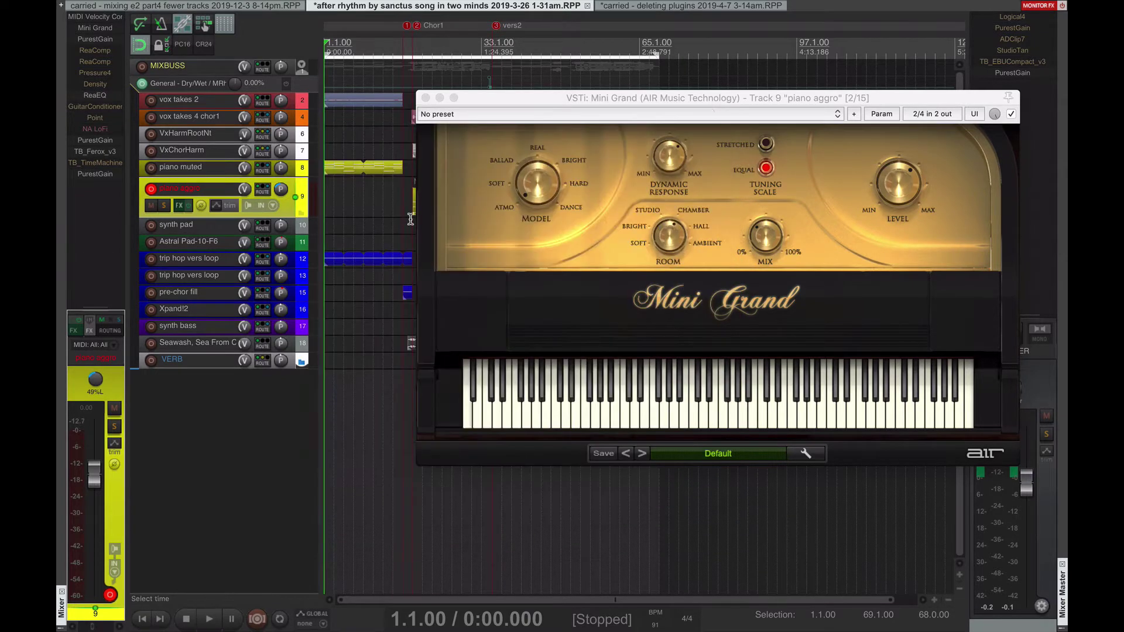
key("Escape")
Step: Play the song from the start while reviewing Xpand!2 and its 13 Acoustic Piano presets on the piano muted track
key("space")
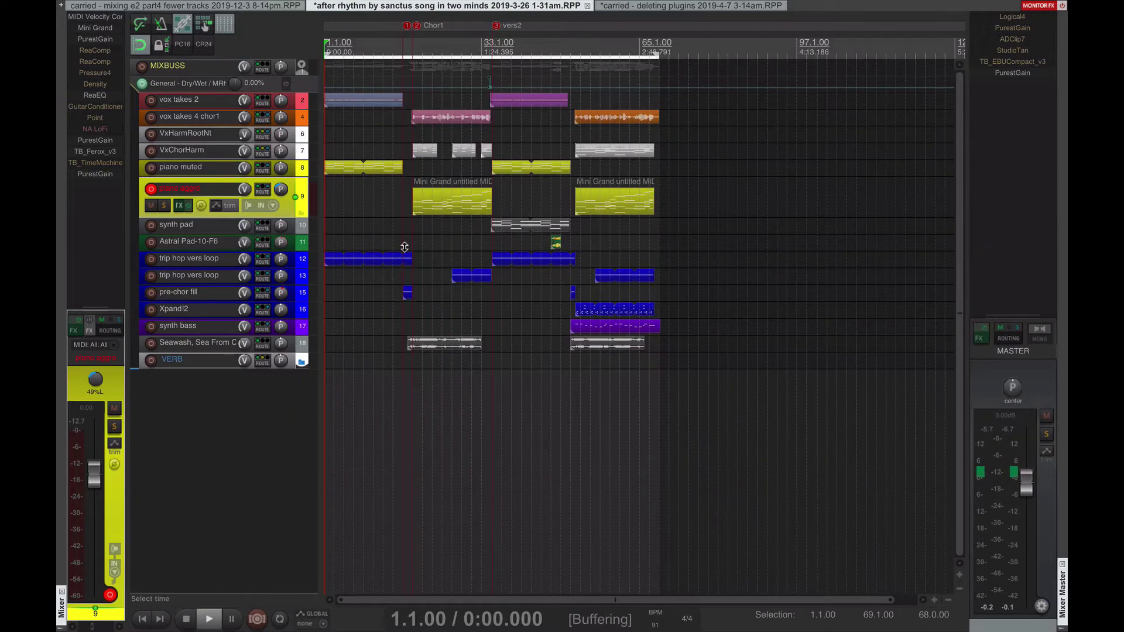
key("Up")
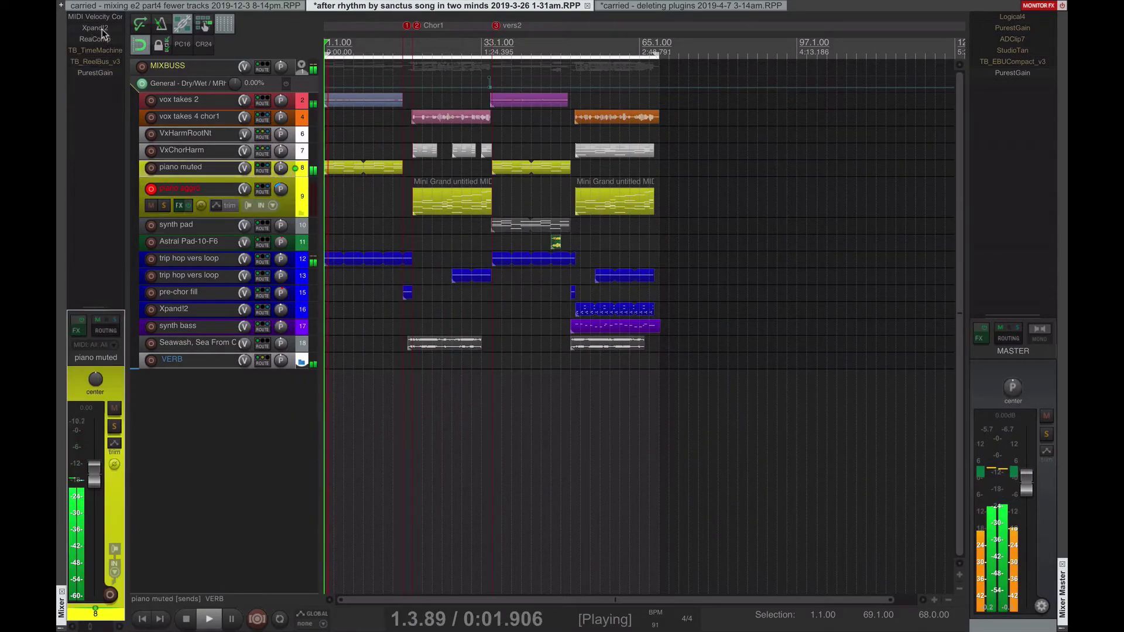
left_click(99, 28)
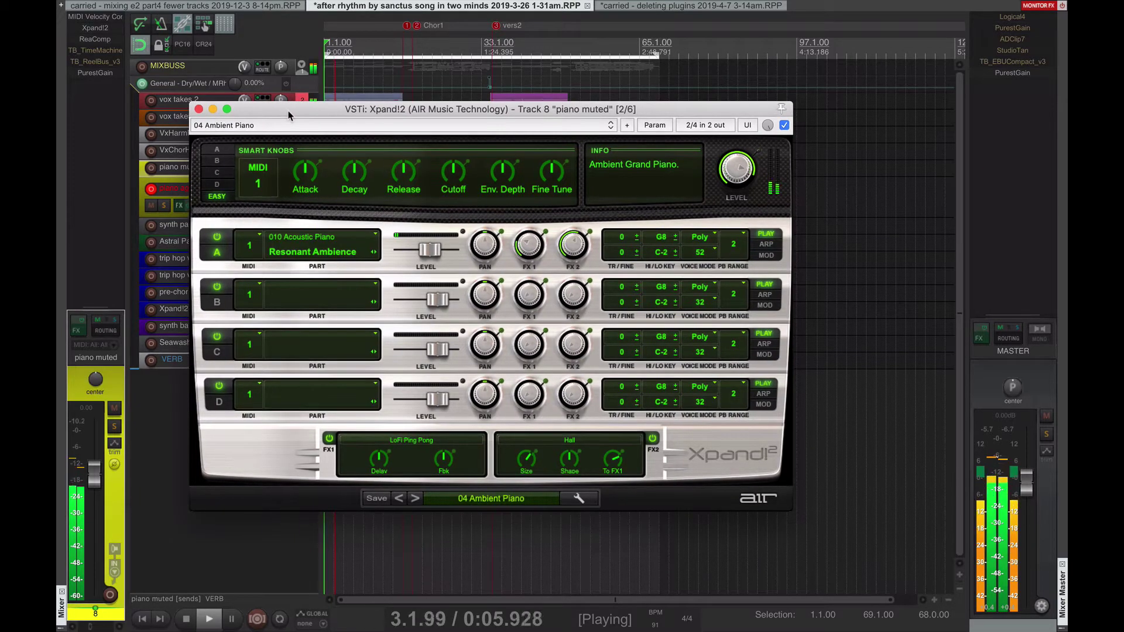
left_click_drag(288, 116, 403, 117)
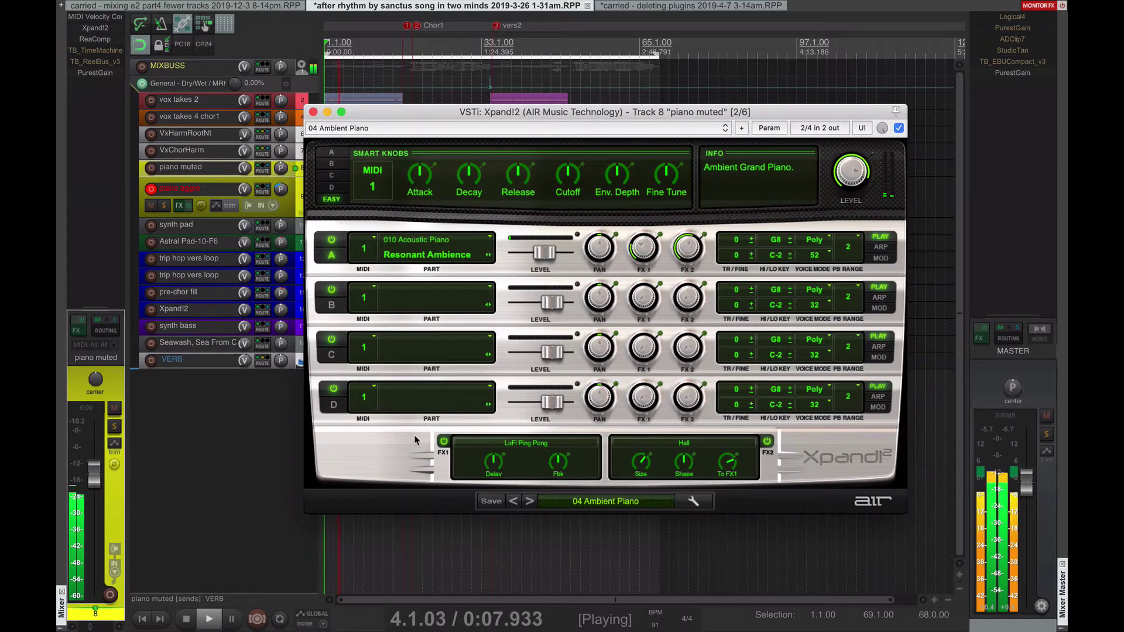
left_click(585, 501)
mouse_move(589, 504)
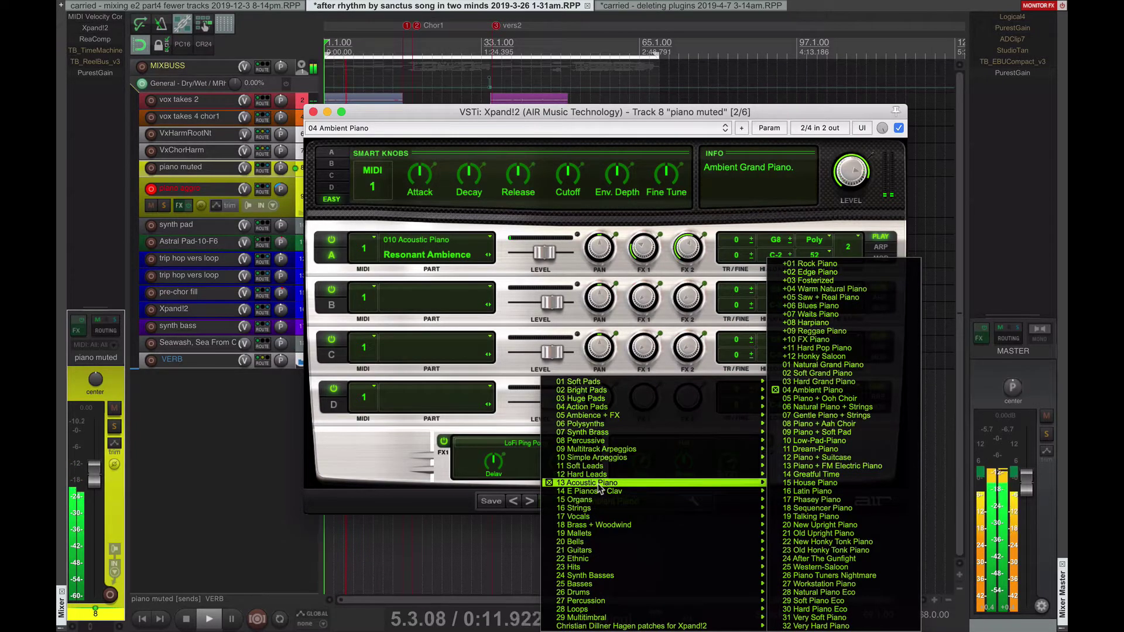
left_click(461, 486)
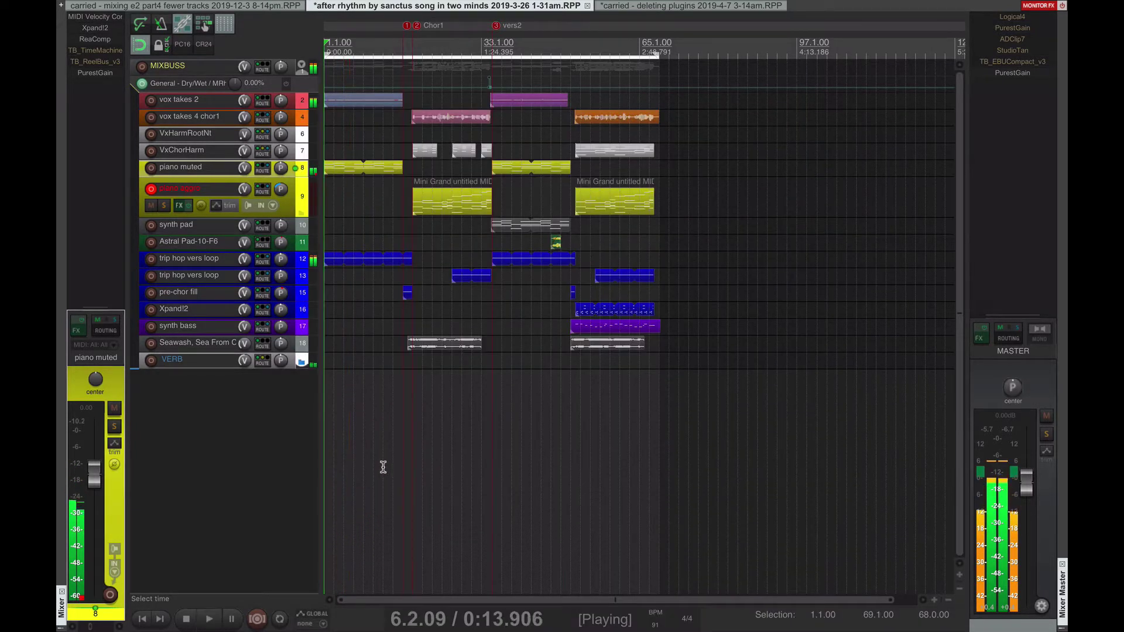
key("space")
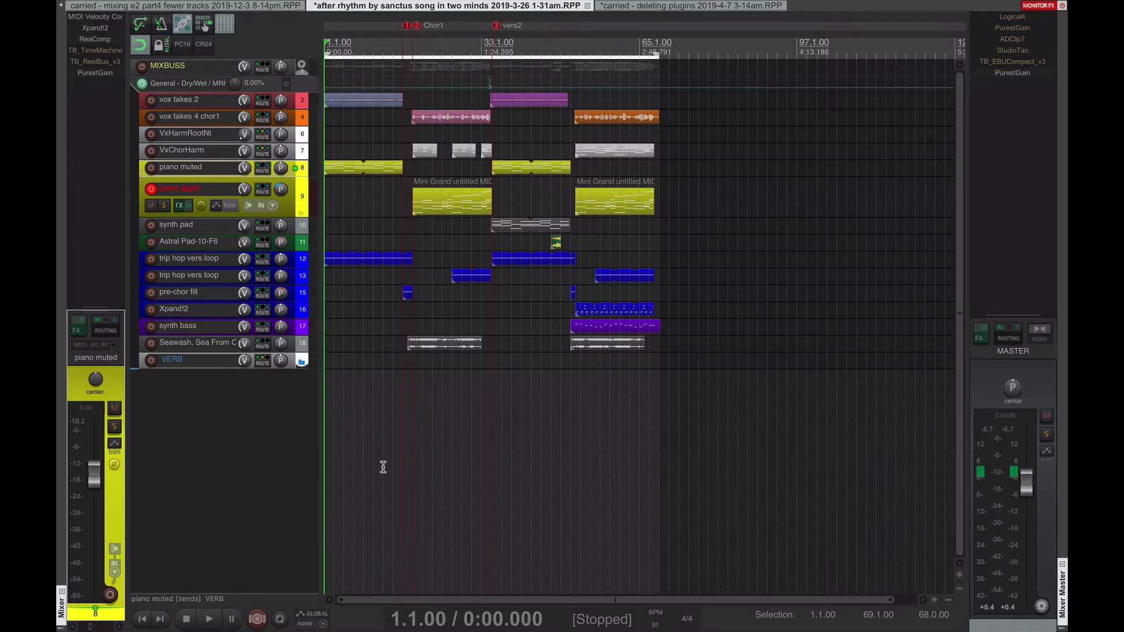
Step: Reopen Xpand!2 on the piano muted track, examine the 04 Ambient Piano patch and close its window
left_click(138, 477)
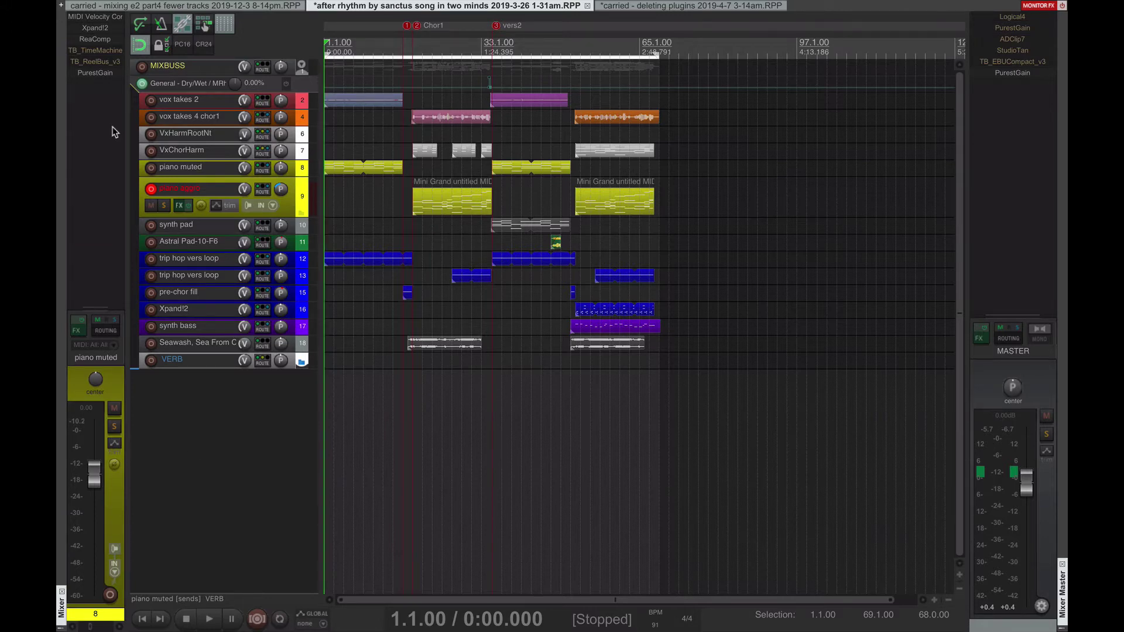
left_click(95, 28)
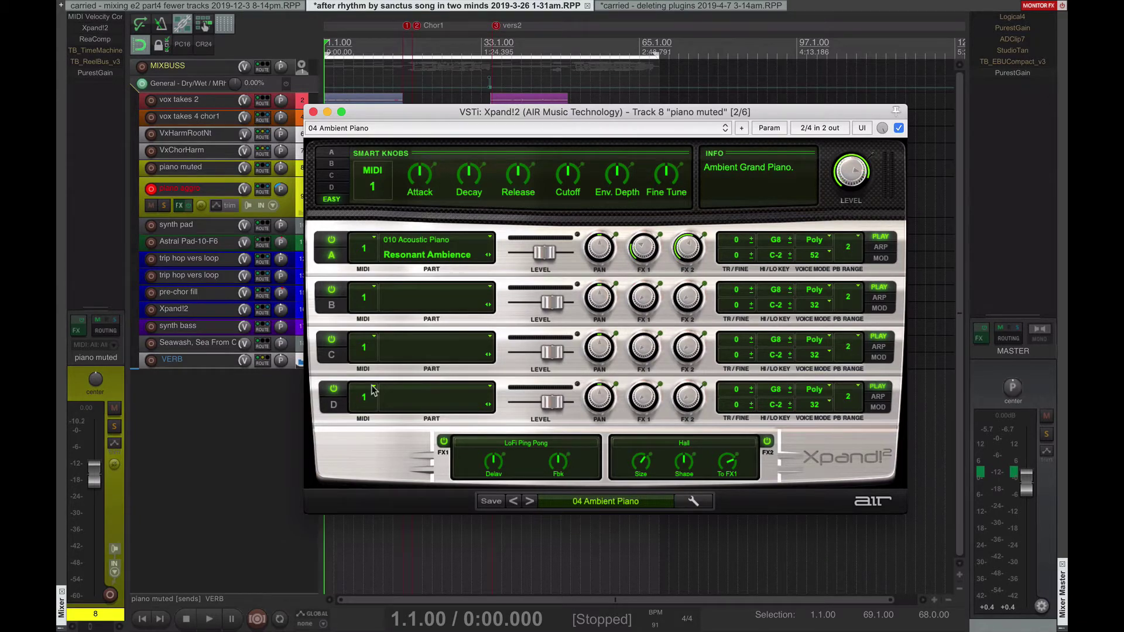
left_click_drag(597, 113, 621, 75)
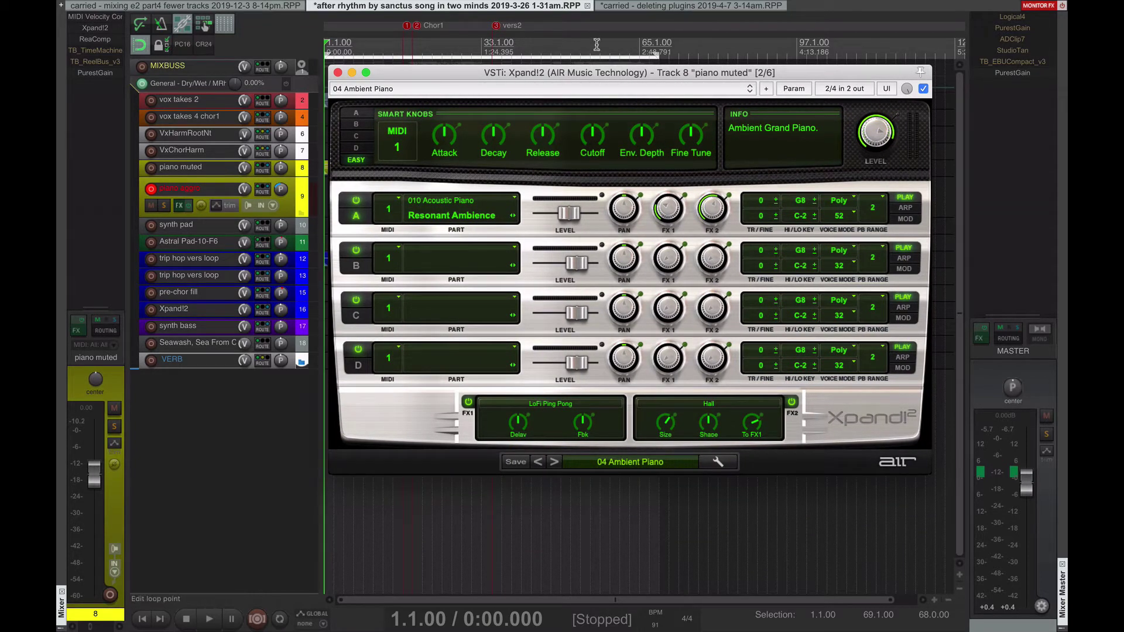
left_click_drag(620, 77, 622, 75)
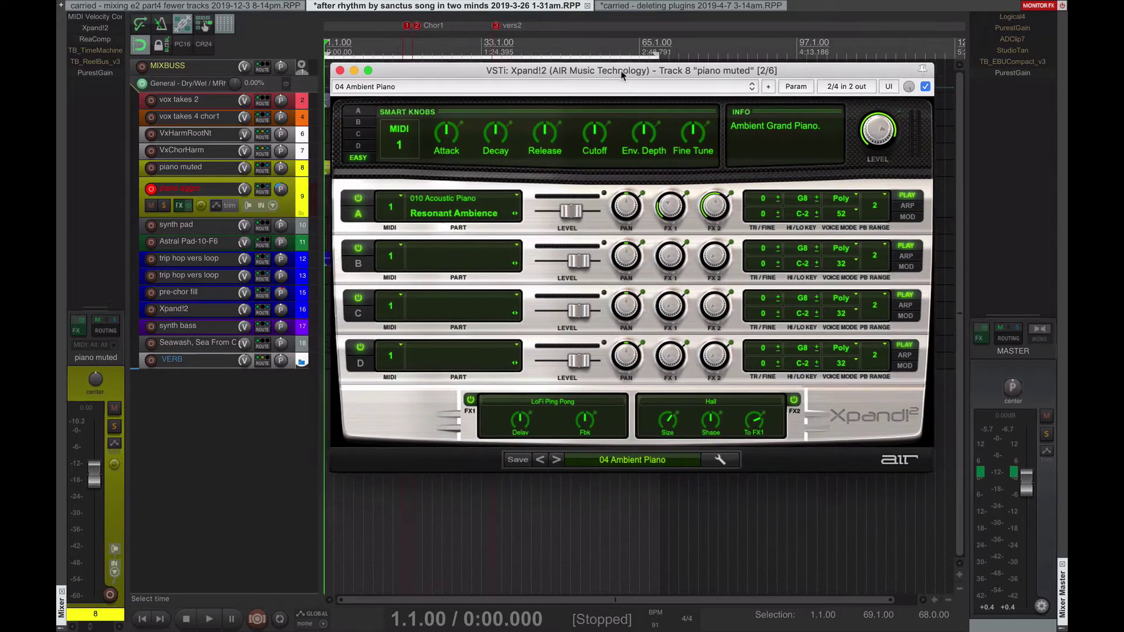
key("Escape")
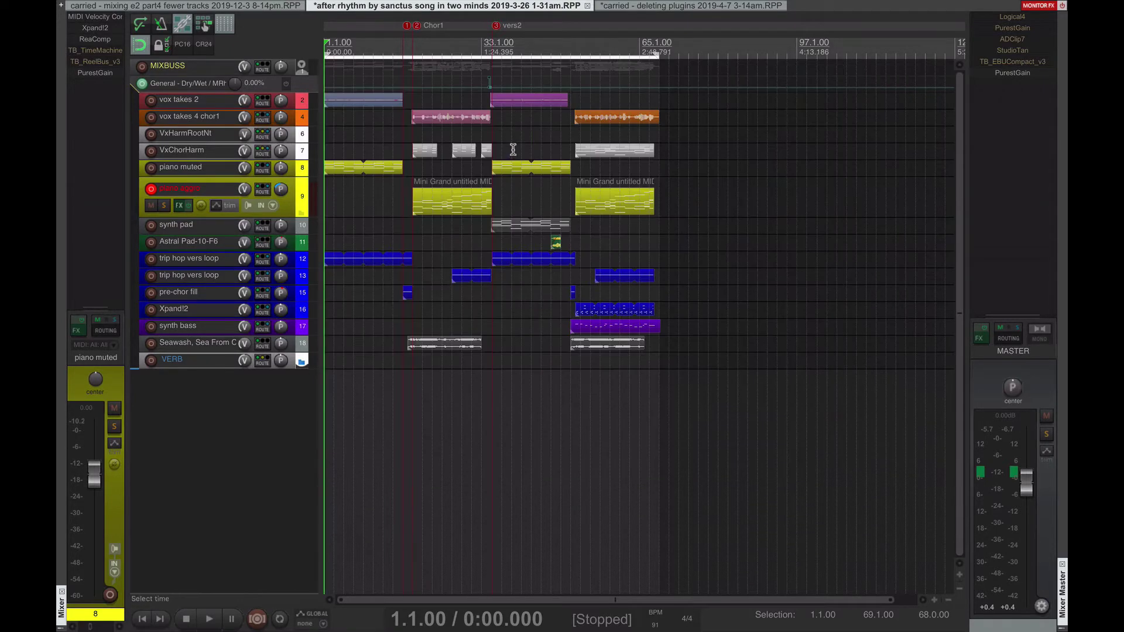
Step: Open ReaComp alongside Xpand!2 on the piano muted track and play the song to watch how it compresses the piano
left_click(105, 27)
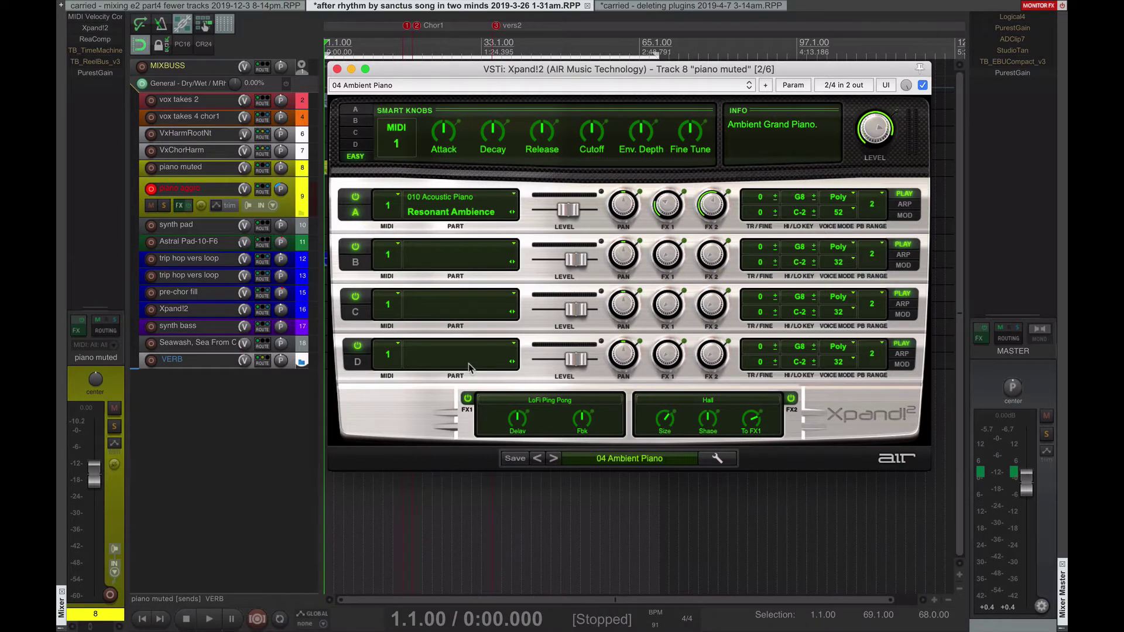
left_click(216, 469)
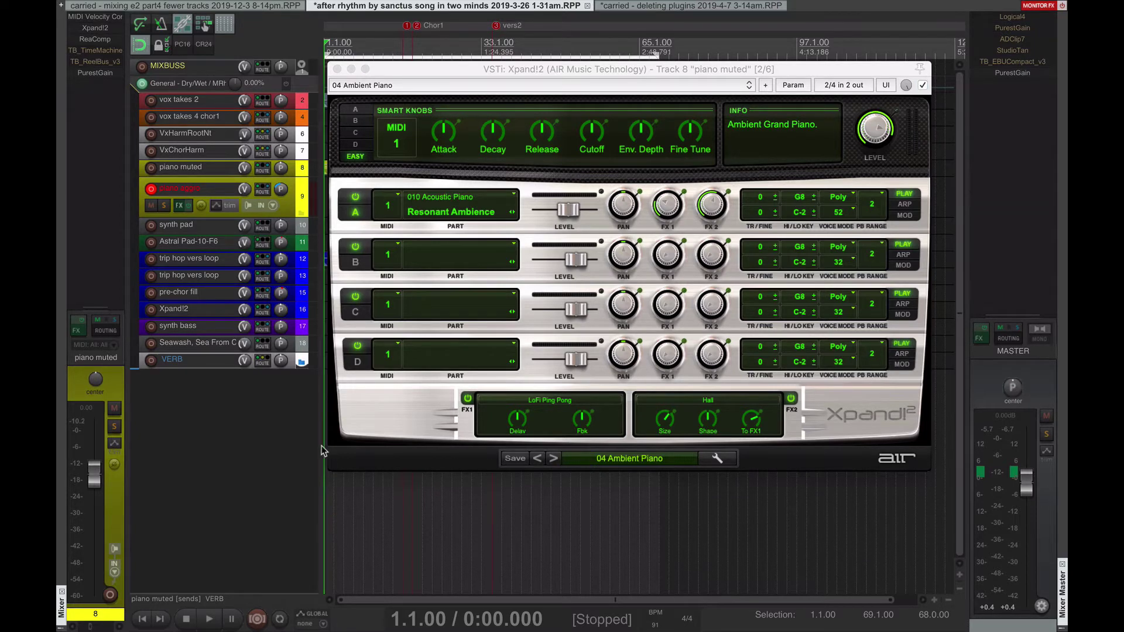
left_click(389, 417)
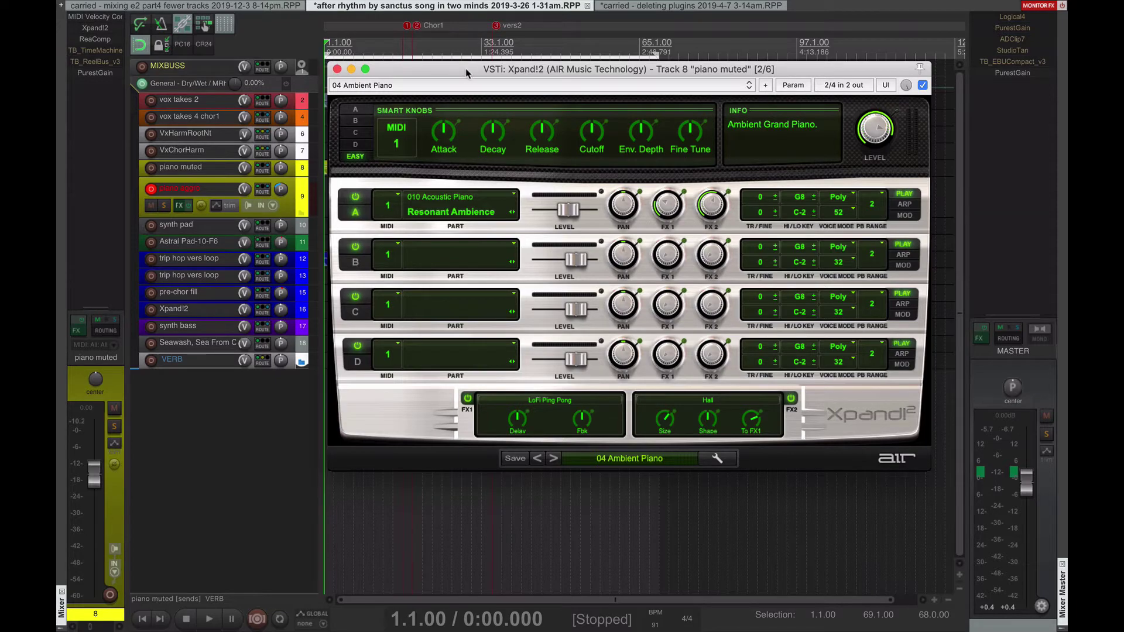
left_click_drag(451, 73, 450, 73)
left_click(114, 42)
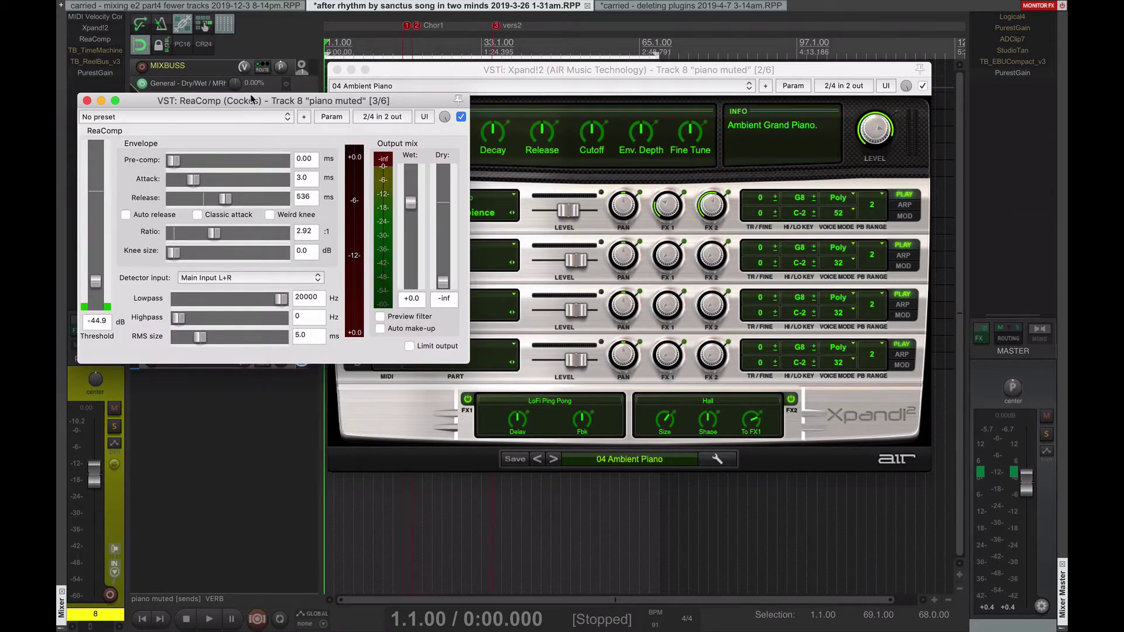
left_click_drag(252, 99, 435, 149)
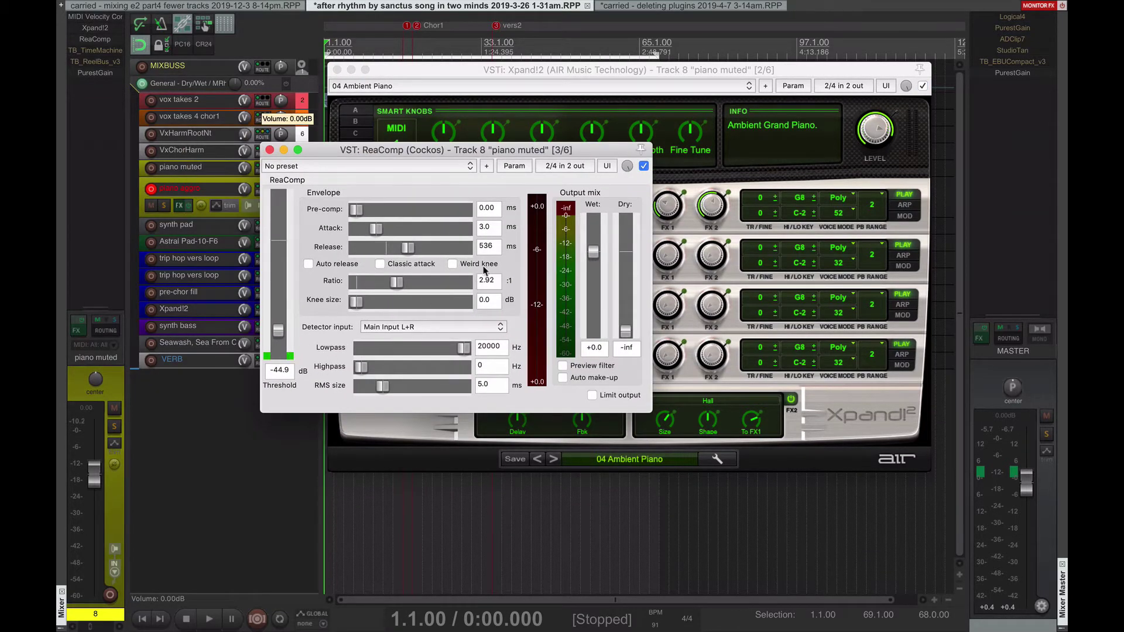
left_click(251, 503)
key("space")
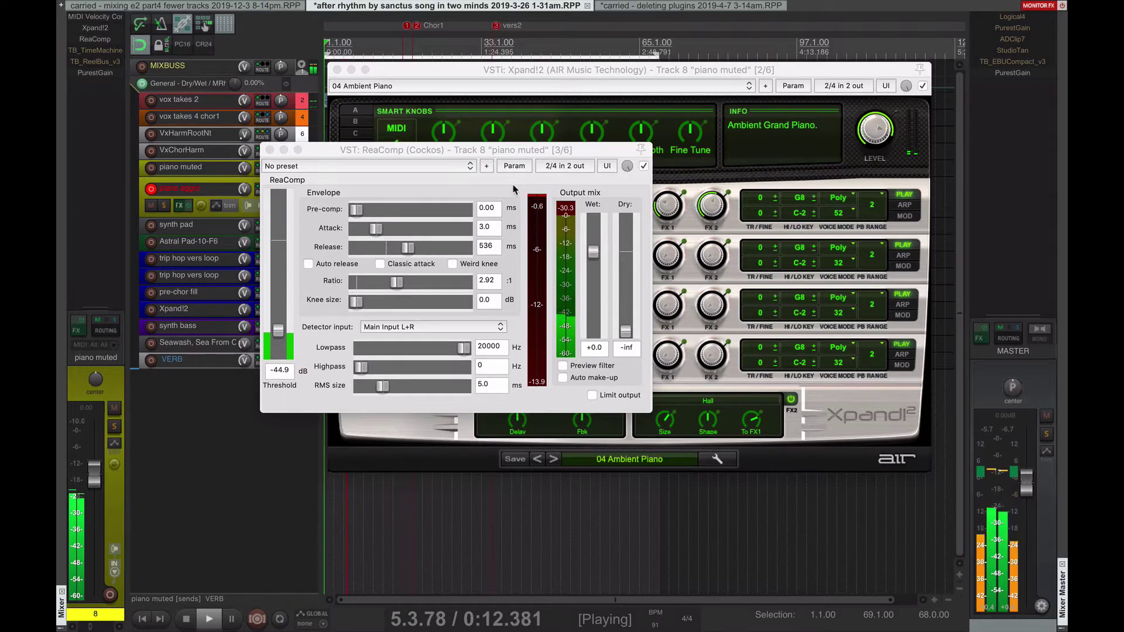
key("Escape")
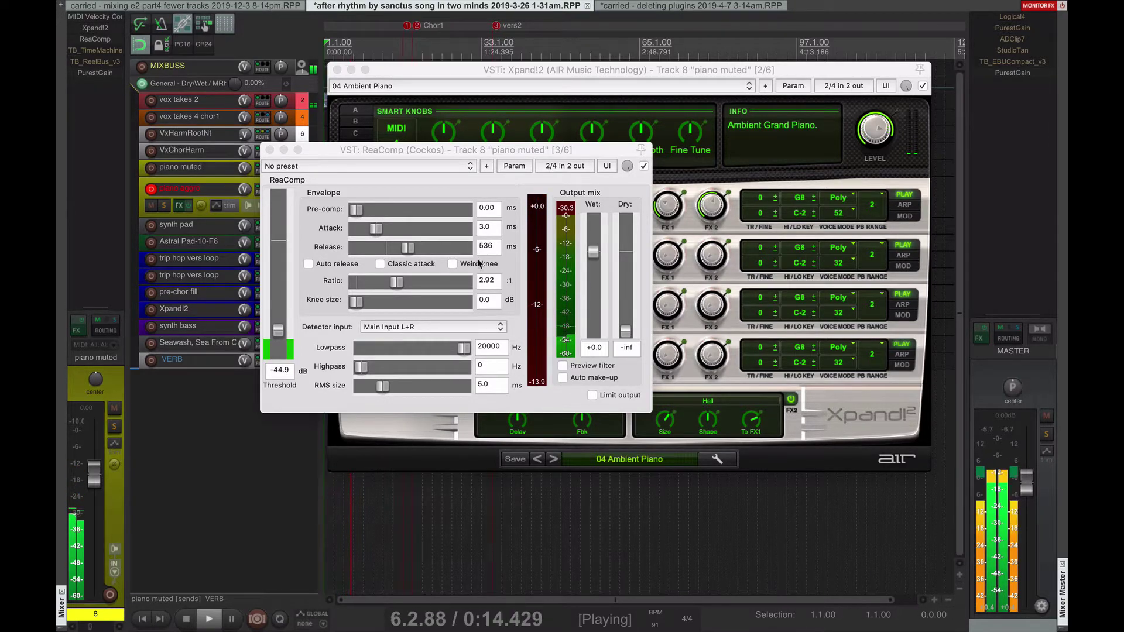
key("Escape")
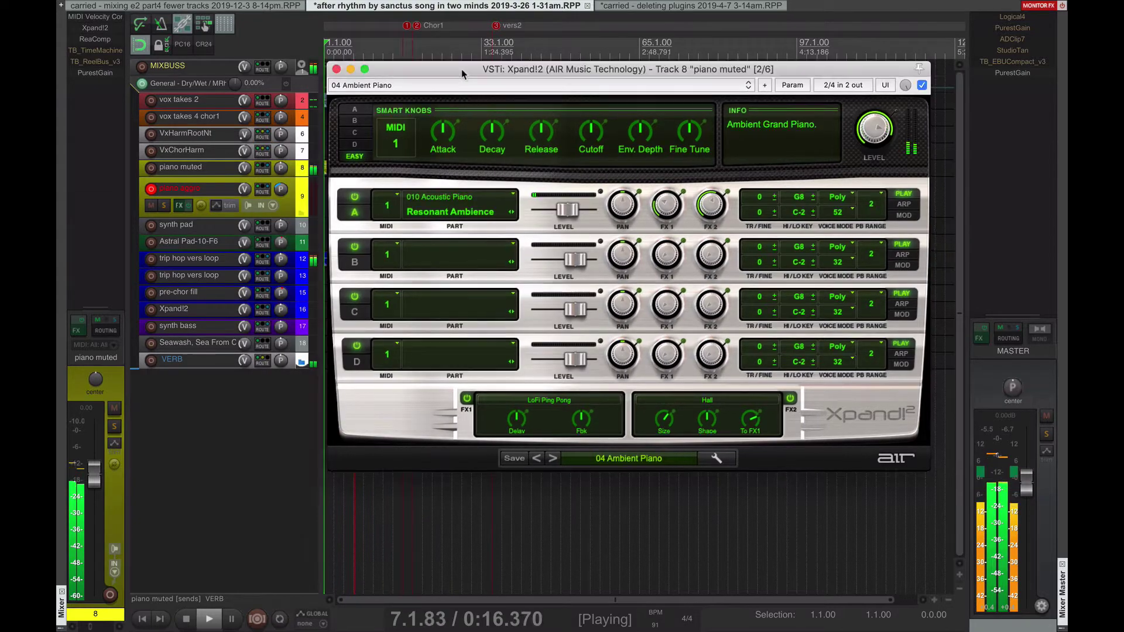
Step: Examine Xpand!2 on the piano muted track during playback, close its window and stop the song
key("Escape")
key("f")
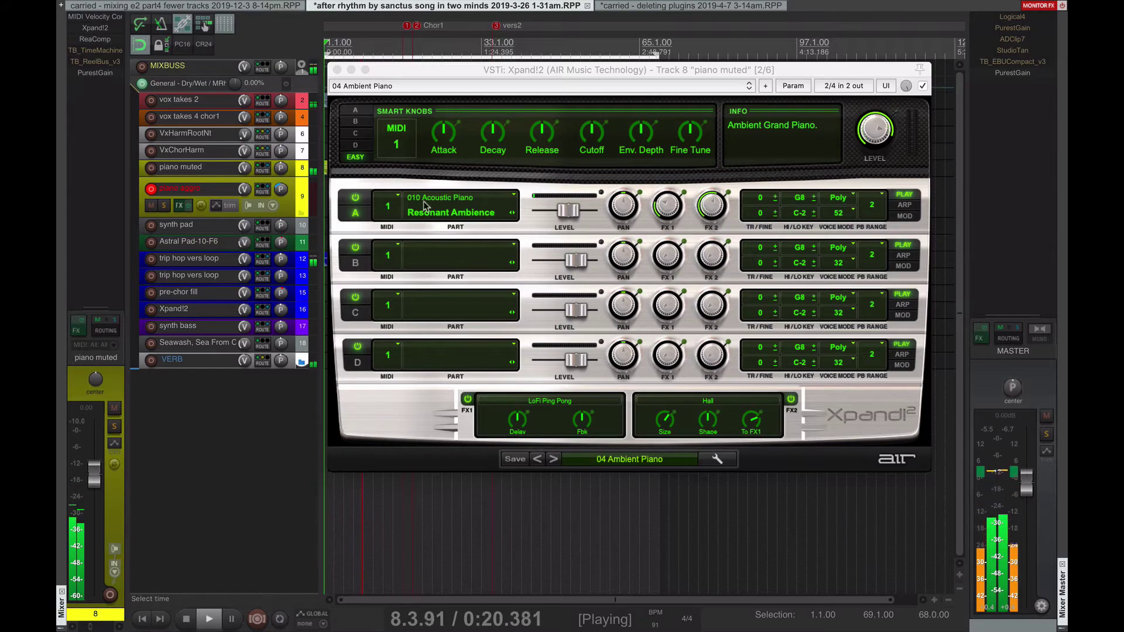
left_click(462, 73)
key("Escape")
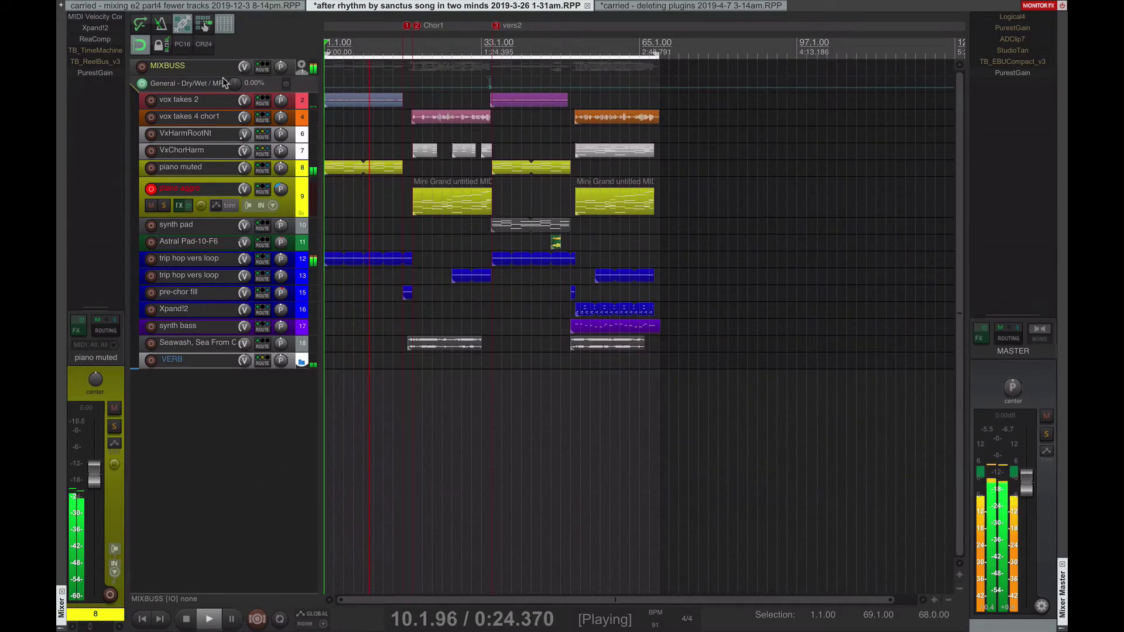
key("space")
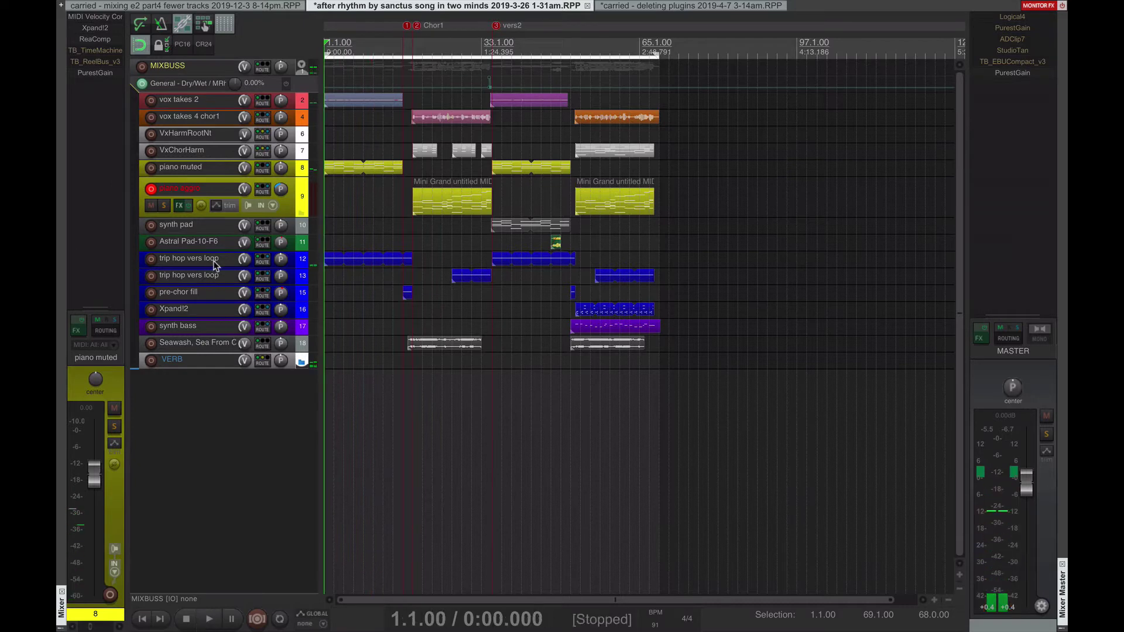
Step: Open Transfuser on the trip hop vers loop track 12 and play the loop, briefly soloing the track
left_click(209, 263)
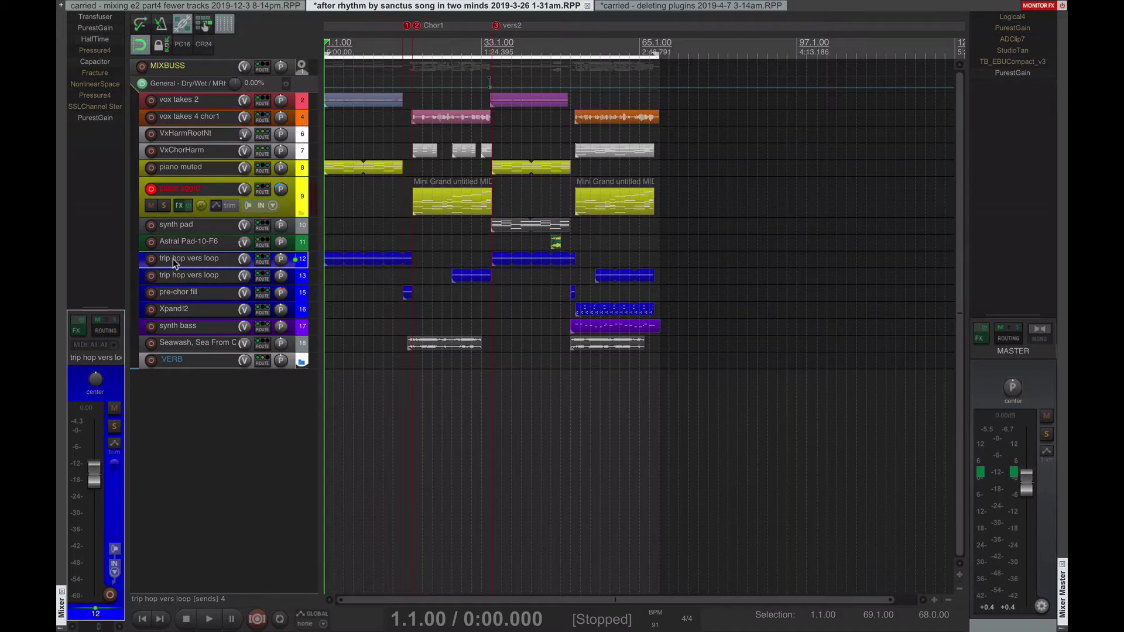
left_click(99, 19)
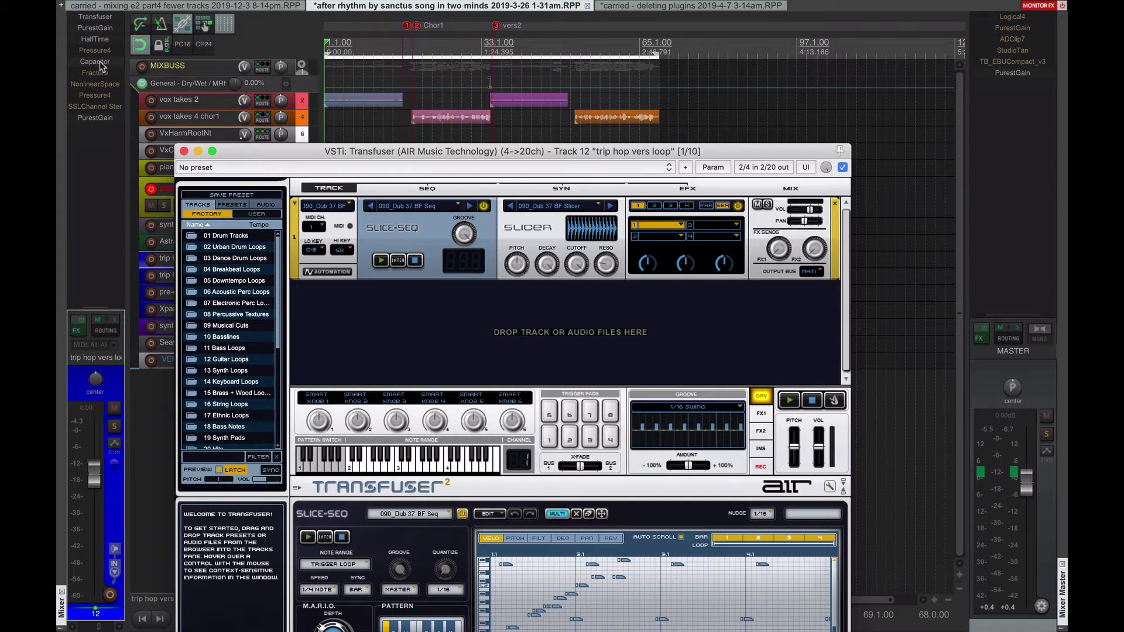
key("space")
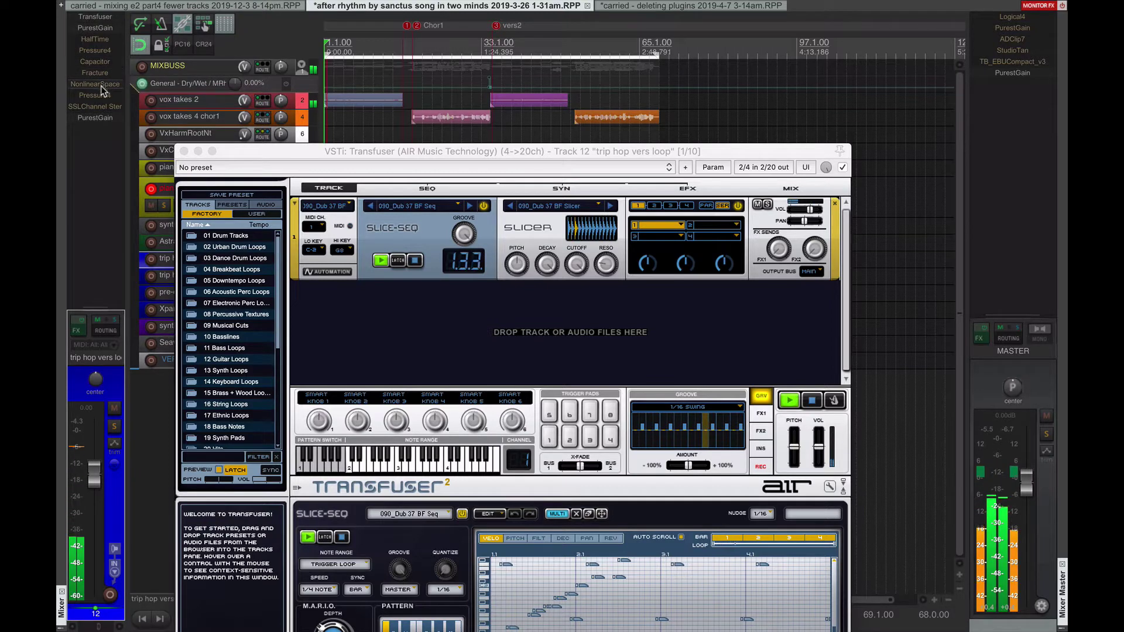
left_click(115, 427)
key("space")
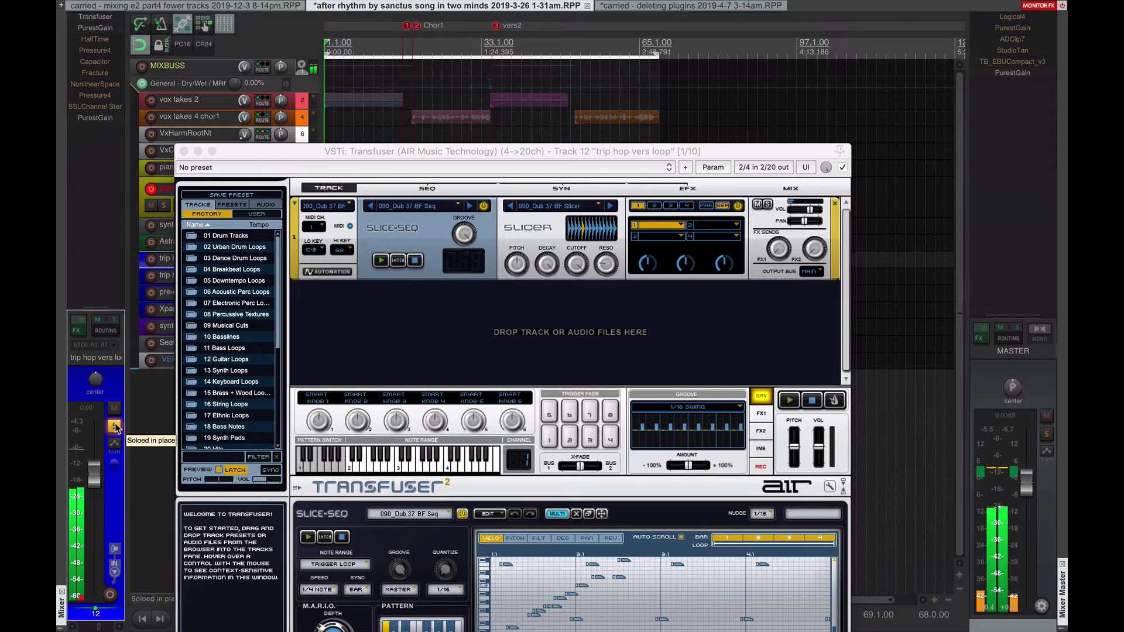
left_click(115, 427)
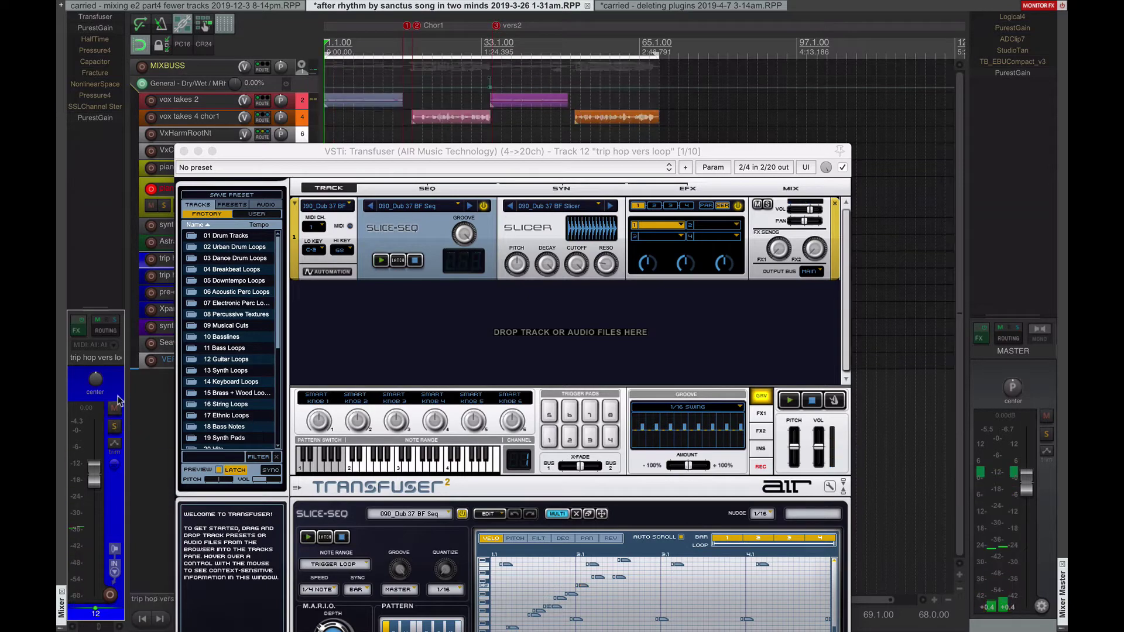
Step: Open HalfTime on track 12, place it beside Transfuser to review its loop and speed settings, and close it
left_click(95, 39)
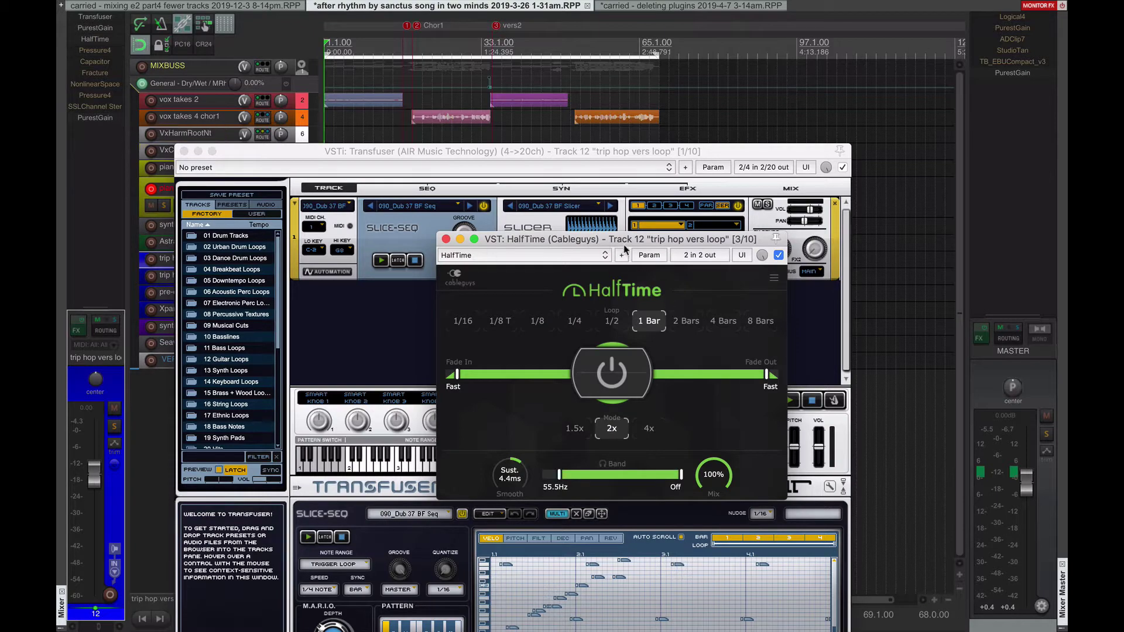
left_click_drag(624, 241, 637, 189)
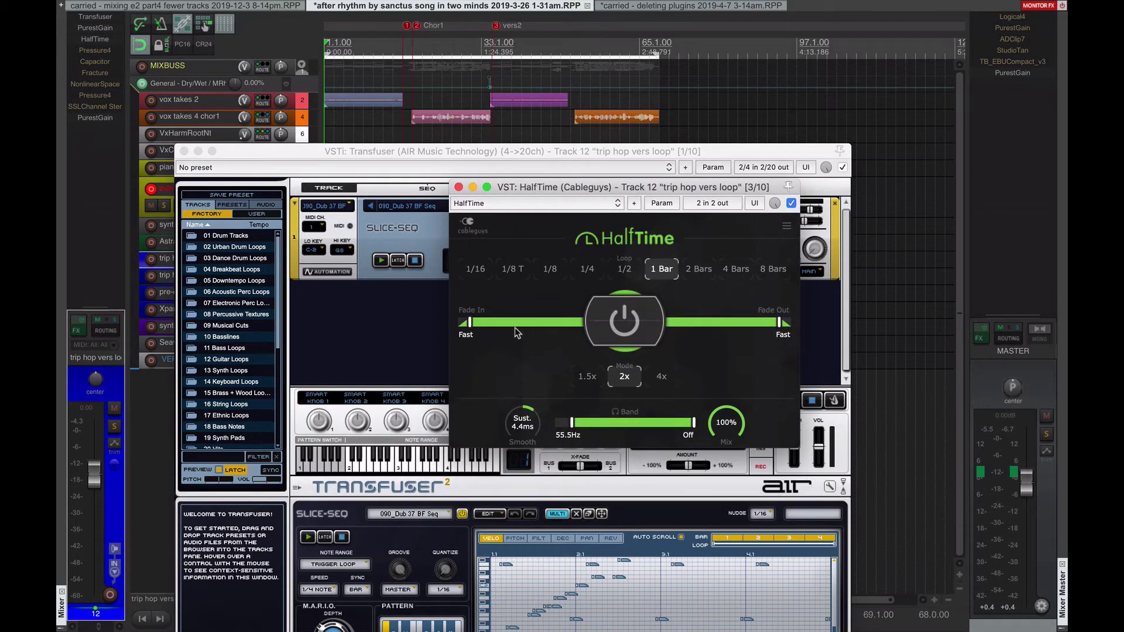
left_click_drag(541, 153, 416, 39)
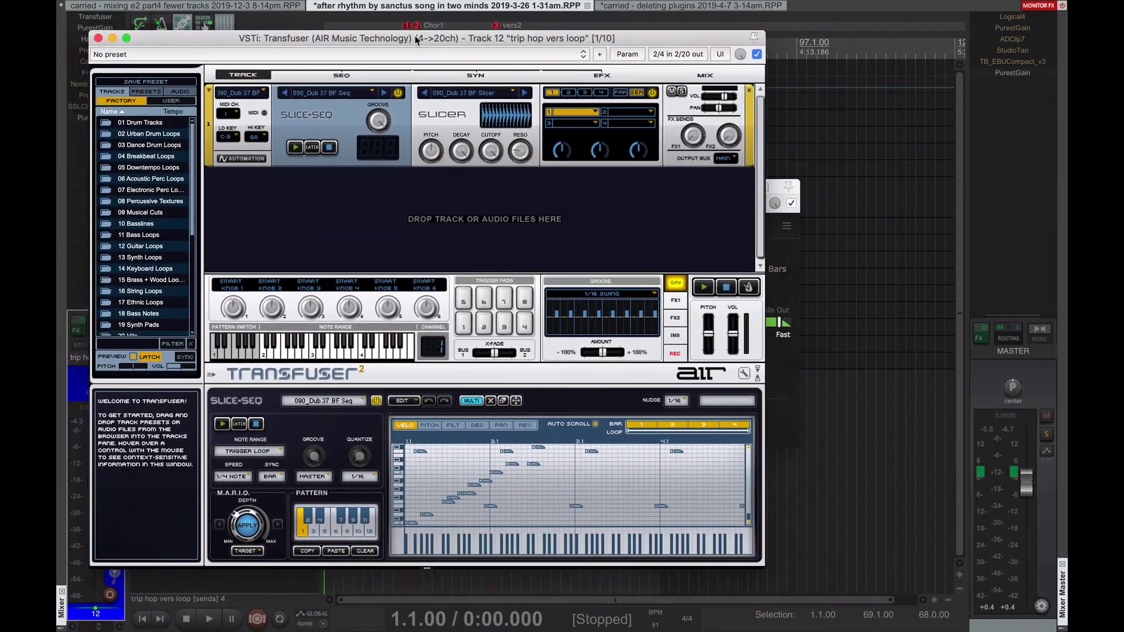
left_click(775, 230)
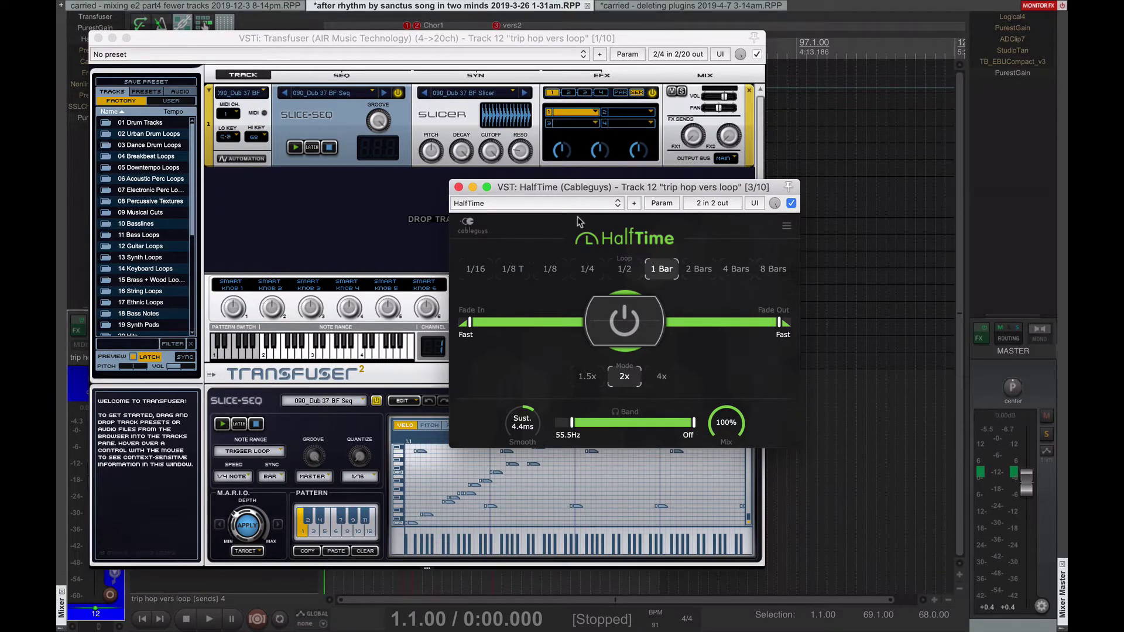
left_click_drag(625, 190, 783, 198)
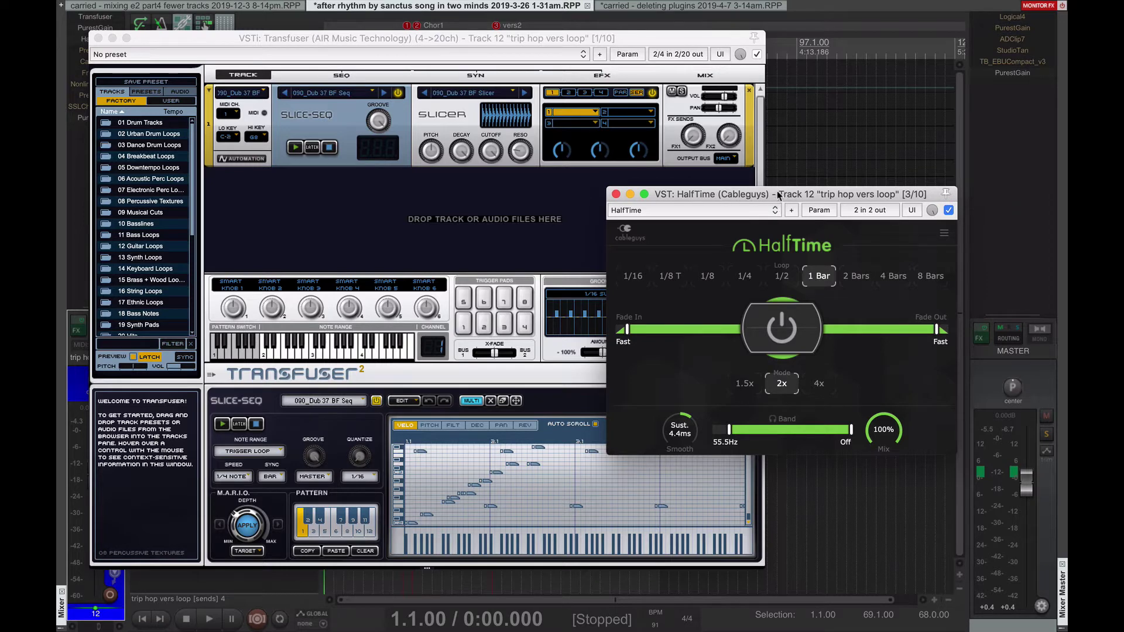
left_click_drag(779, 195, 781, 186)
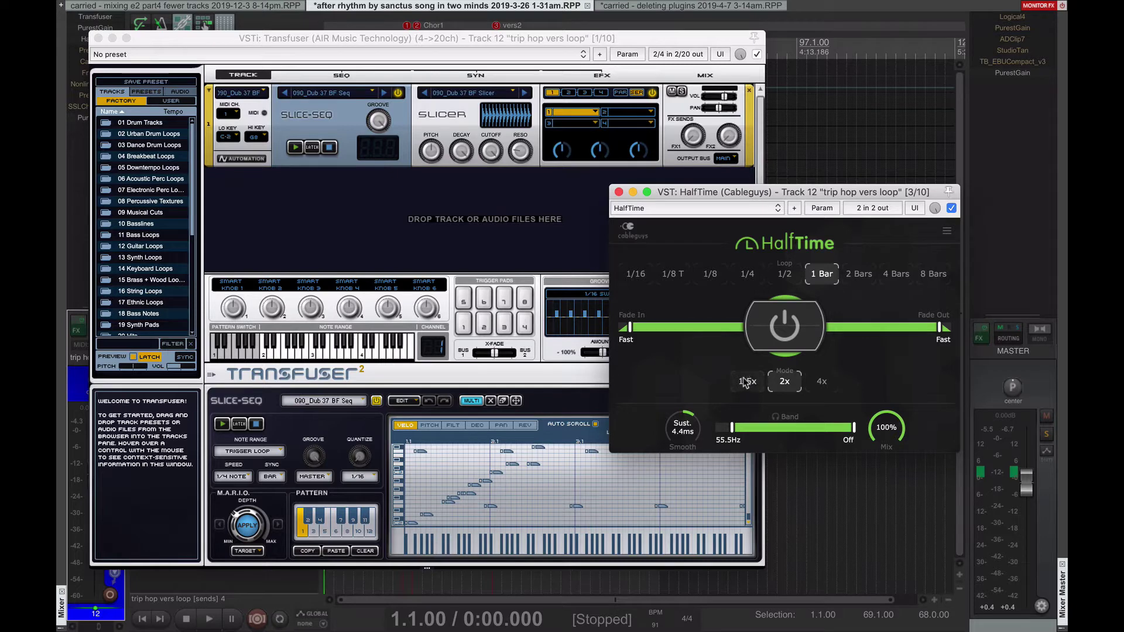
key("Escape")
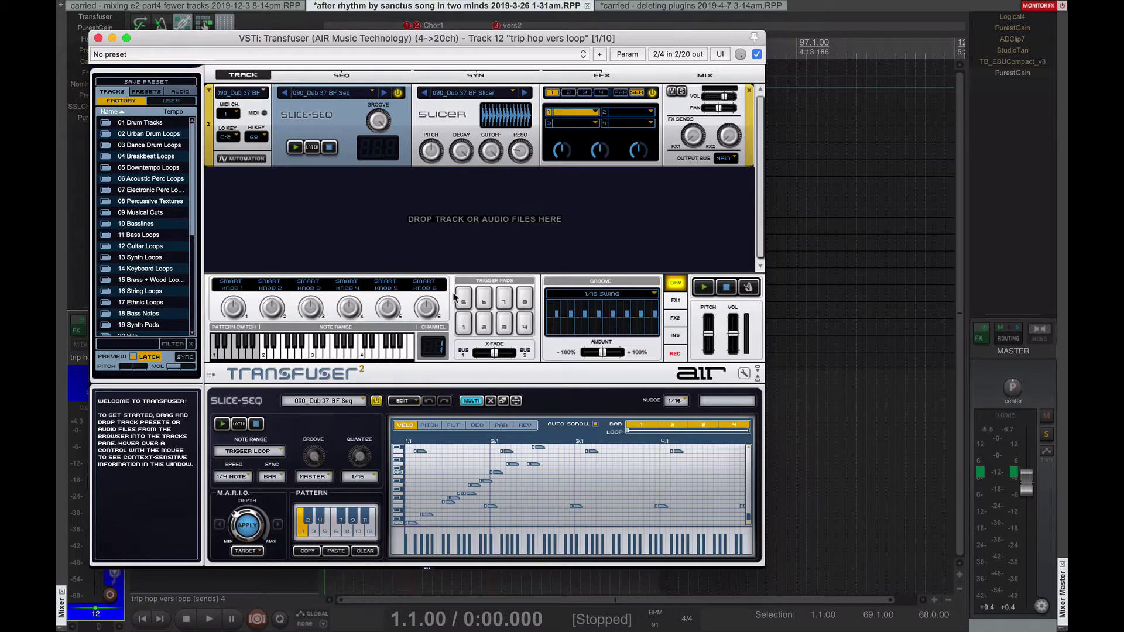
Step: Play the trip hop vers loop with Transfuser open, close its window and restart playback from the song's beginning
key("space")
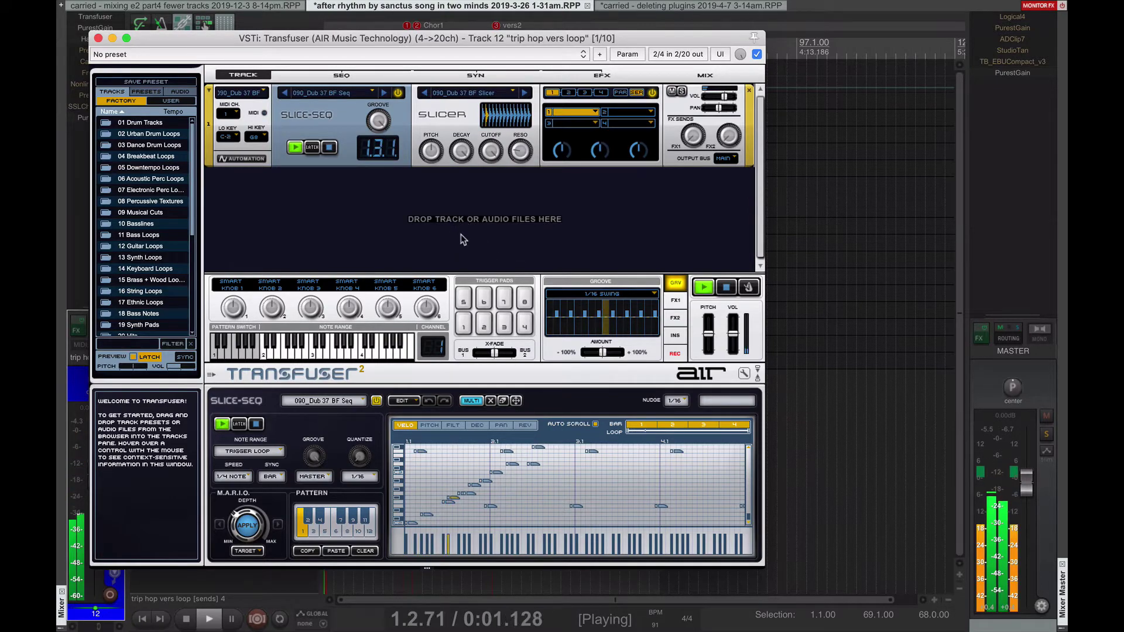
key("Escape")
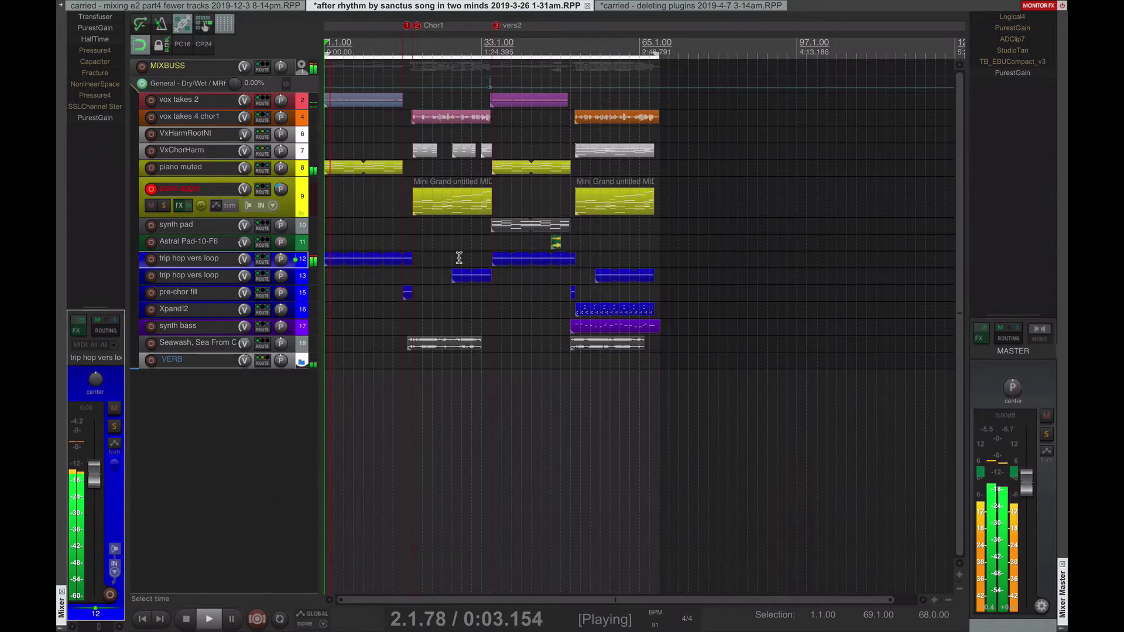
key("space")
key("space")
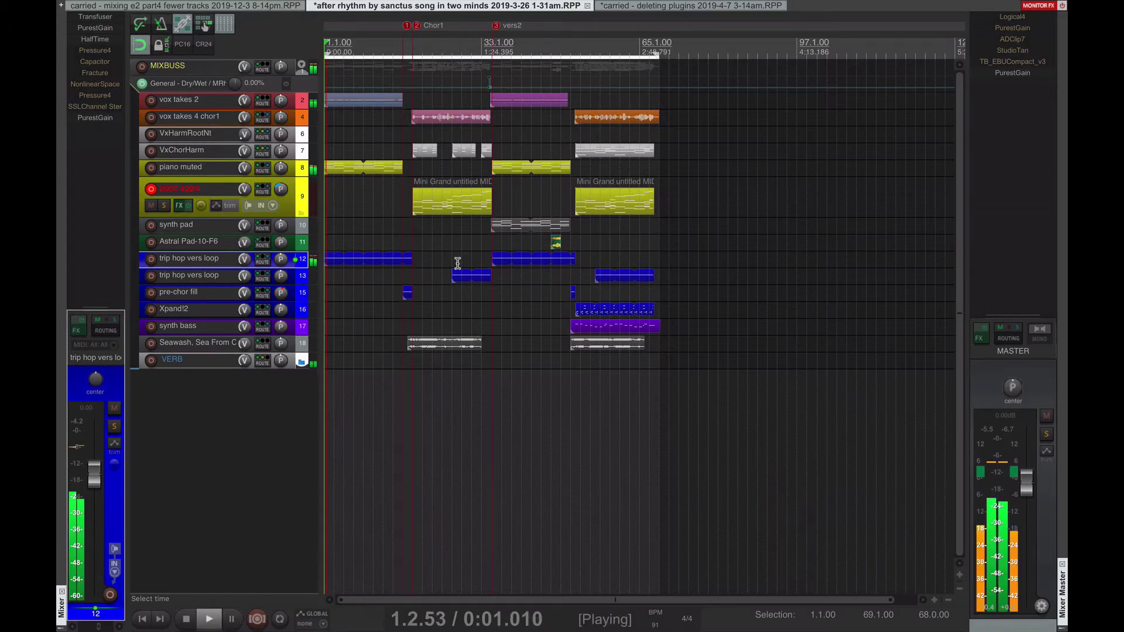
Step: Examine Capacitor's lowpass, highpass and dry/wet settings on trip hop vers loop track 12 during playback, leaving its window closed
left_click(96, 62)
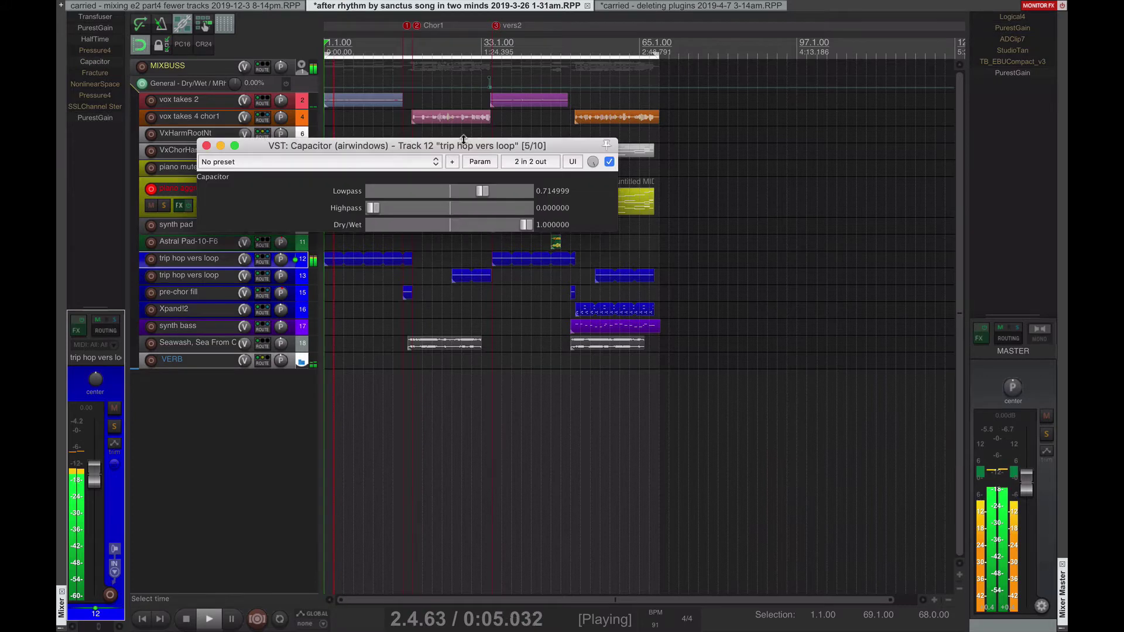
left_click_drag(404, 151, 581, 89)
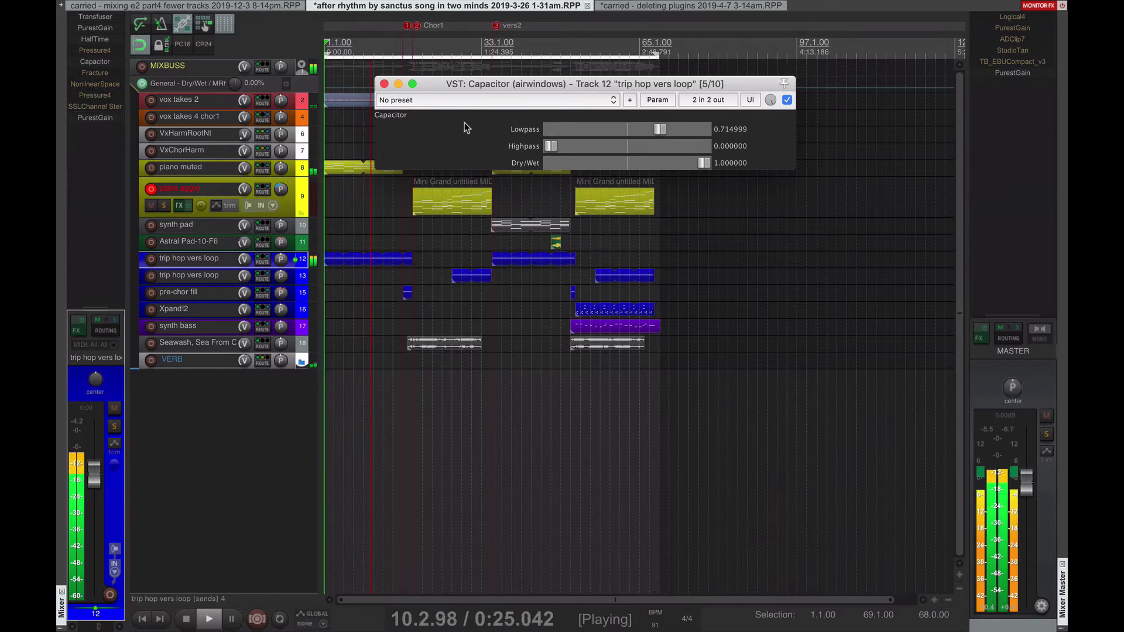
key("Escape")
left_click(238, 420)
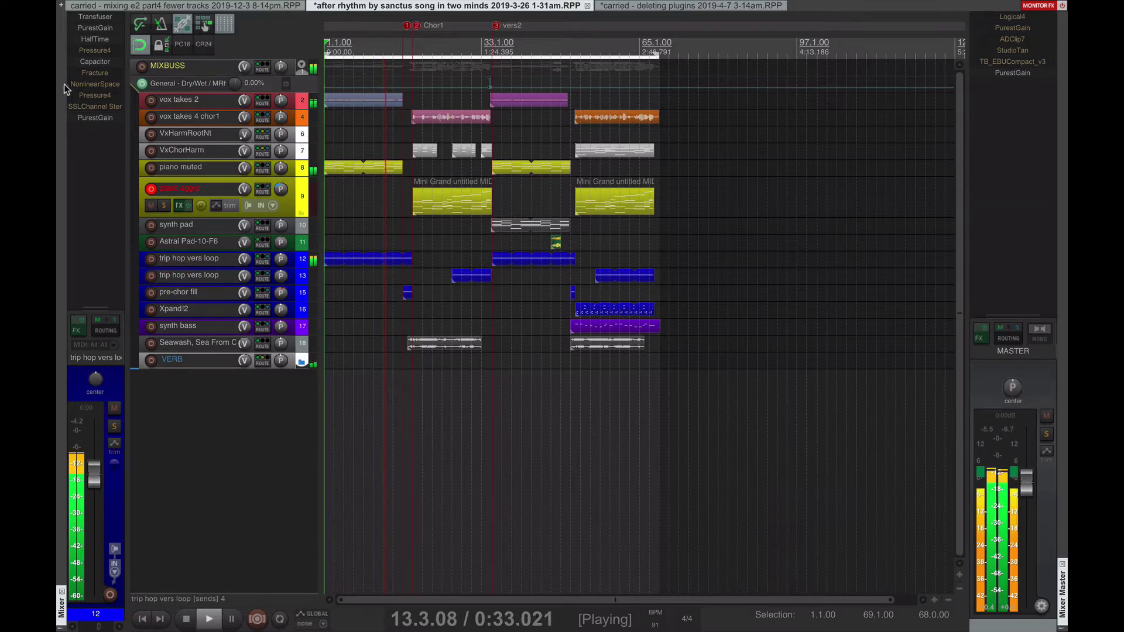
left_click(97, 63)
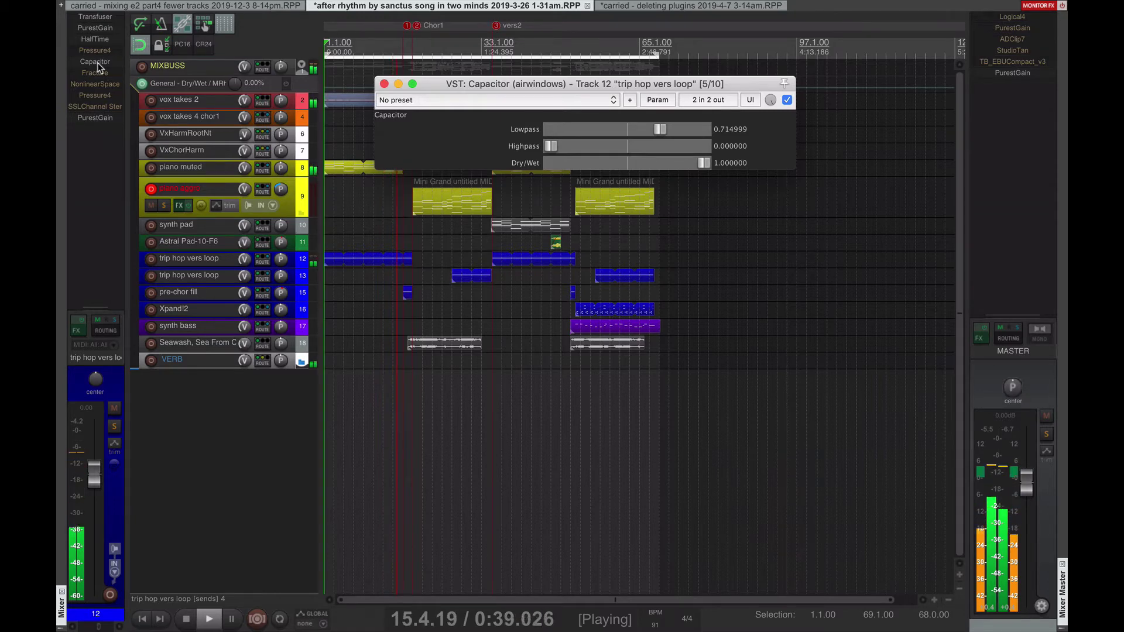
left_click(98, 62)
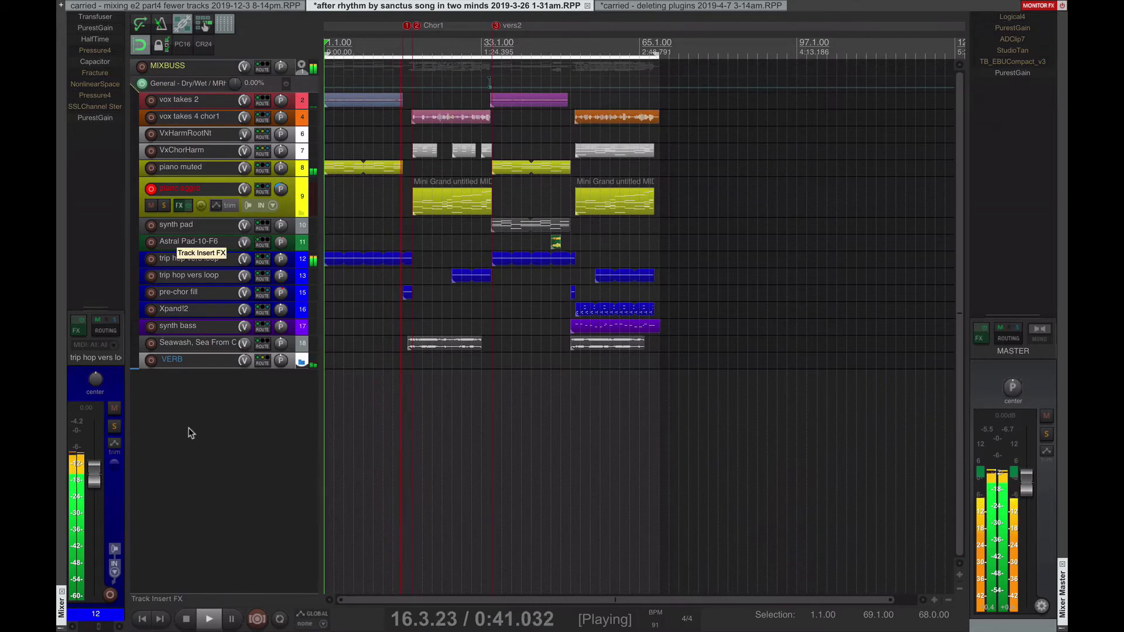
Step: Check PurestGain's gain setting on trip hop vers loop track 12, close its window and stop the song
left_click(95, 28)
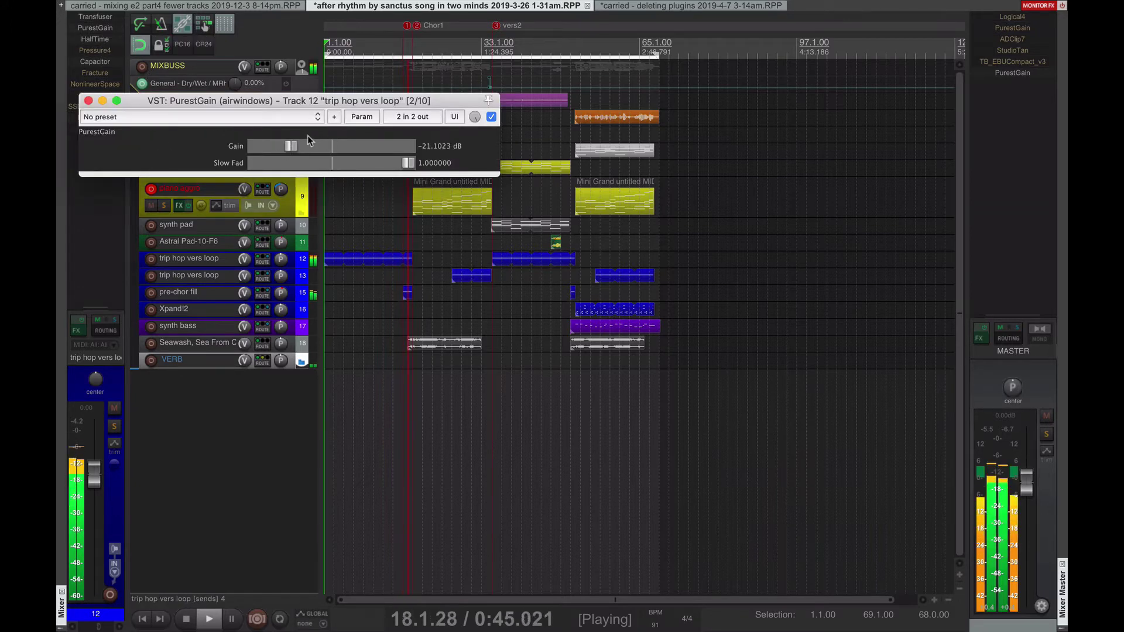
key("Escape")
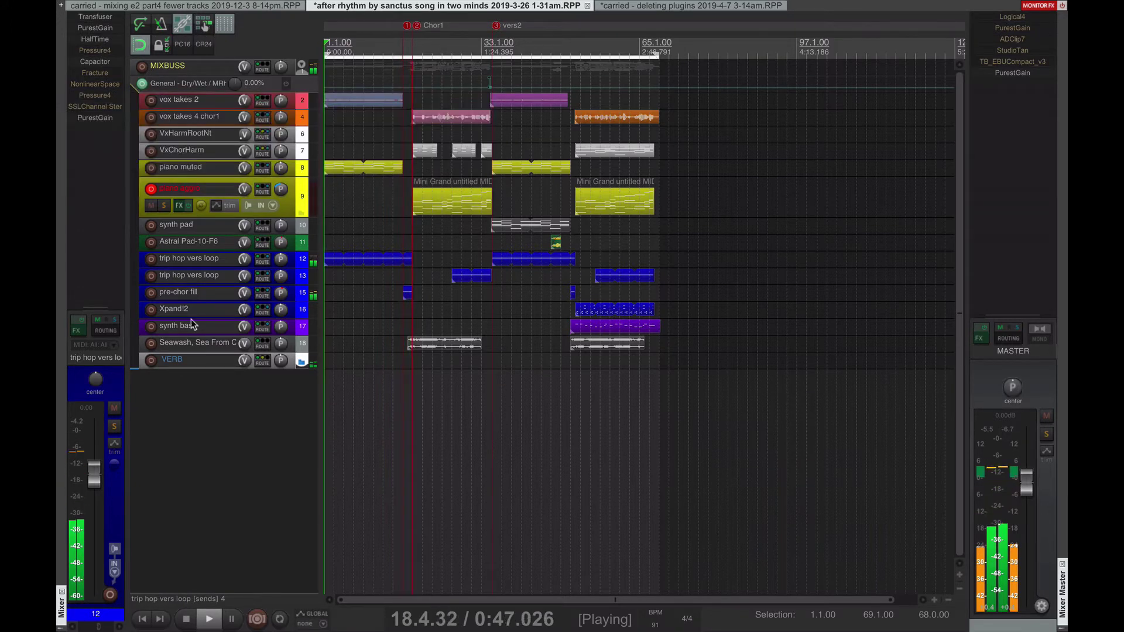
key("space")
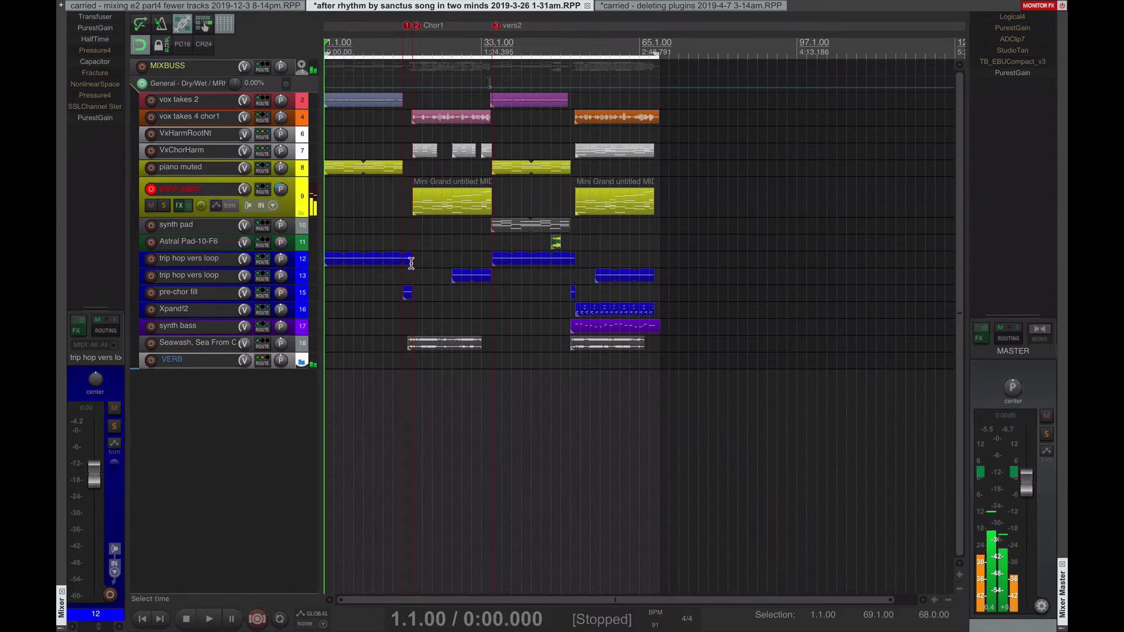
Step: Disarm recording on the piano aggro track and play the song from the chorus at bar 19
left_click(412, 236)
left_click(240, 410)
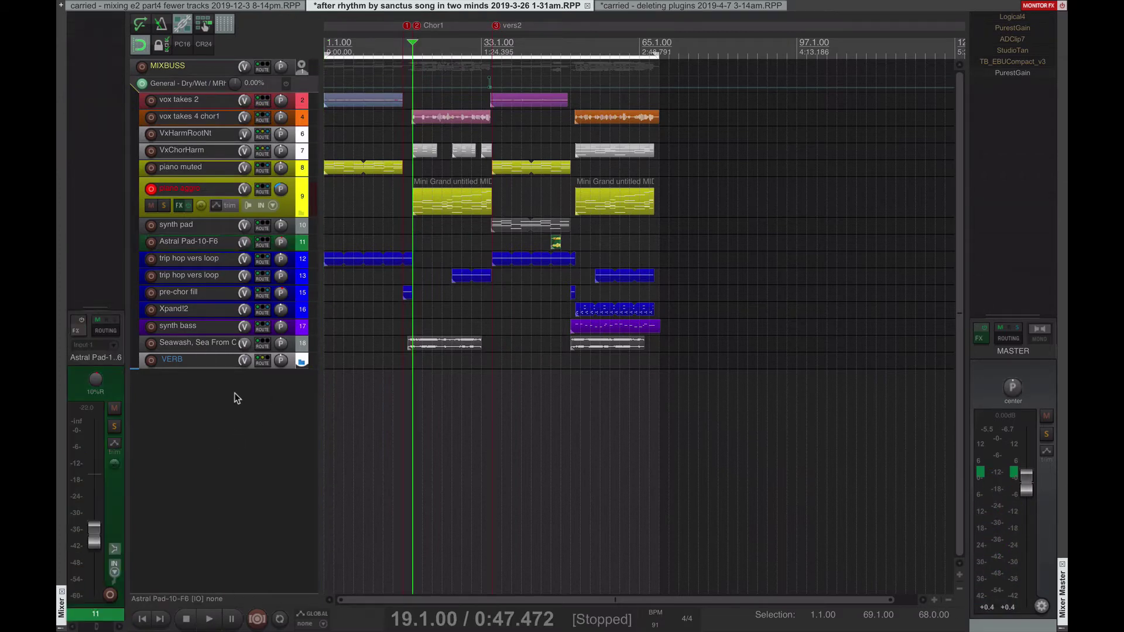
left_click(151, 188)
key("space")
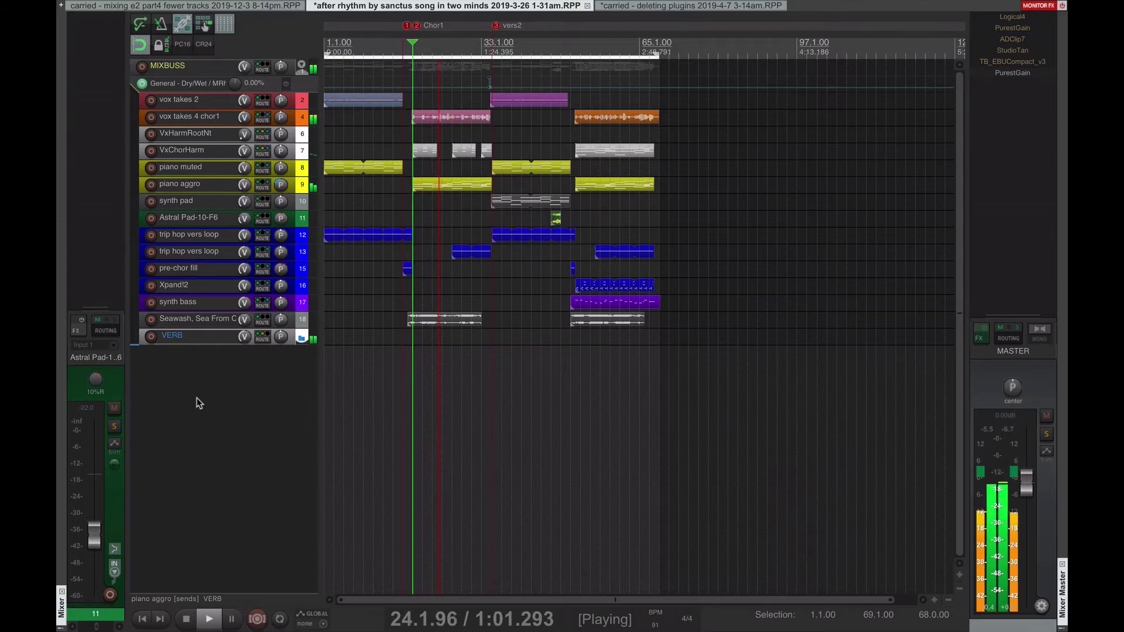
Step: Review the plugin chains of the Seawash, trip hop vers loop 13 and vox takes 2 tracks during playback, and stop the song
left_click(199, 320)
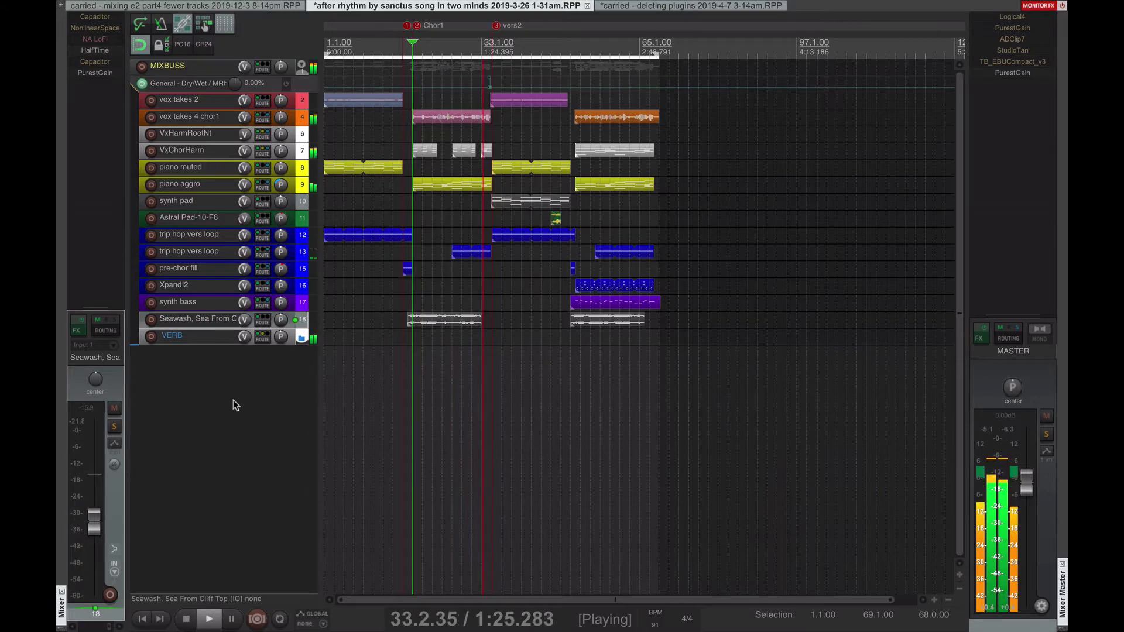
left_click(216, 255)
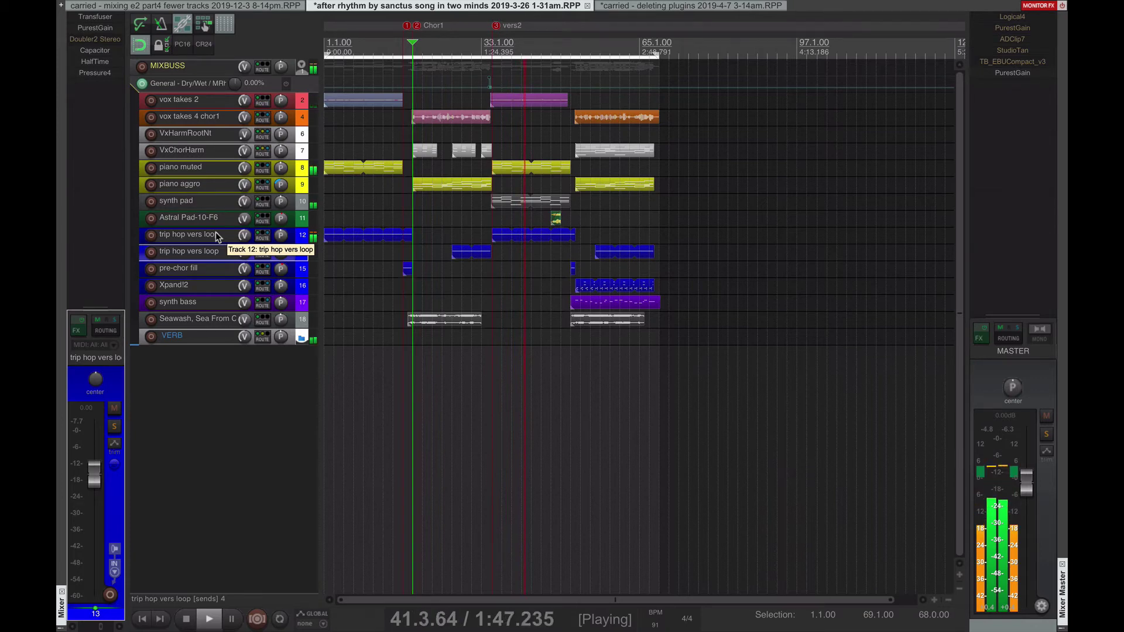
left_click(214, 106)
key("space")
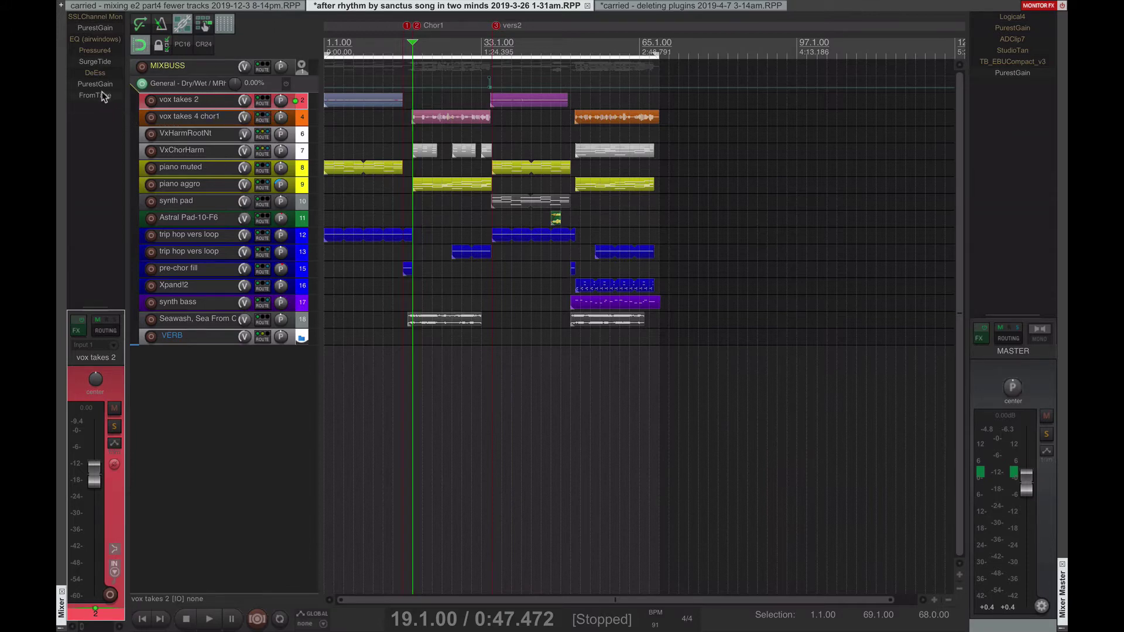
Step: Open SurgeTide on the vox takes 2 track, move it clear of the tracks to review its settings, and close it
left_click(108, 62)
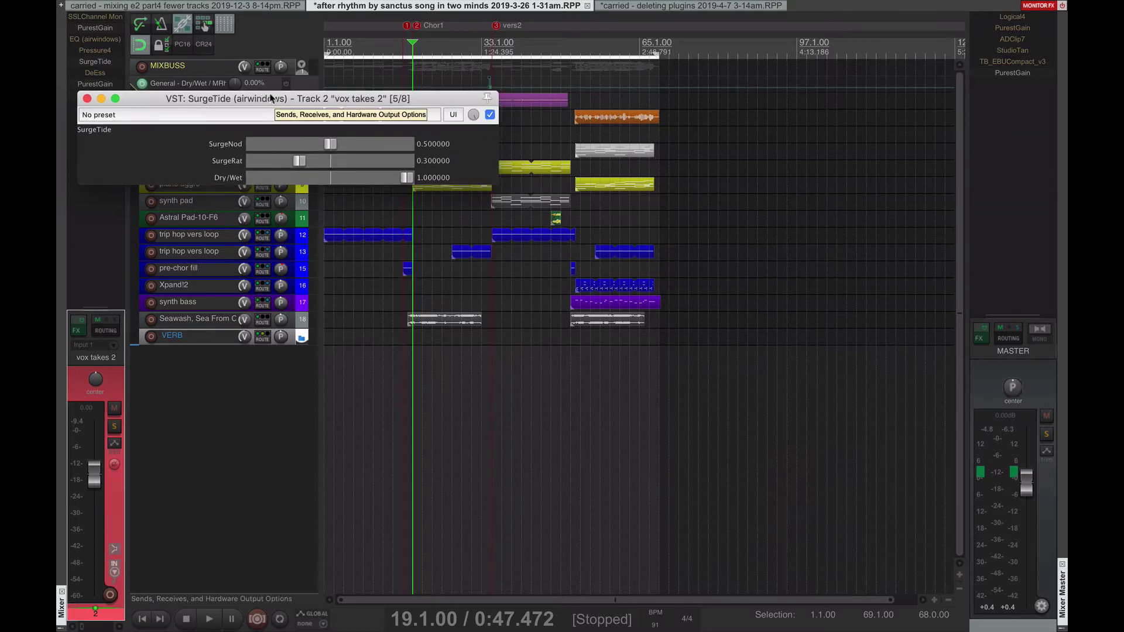
left_click_drag(273, 104, 341, 377)
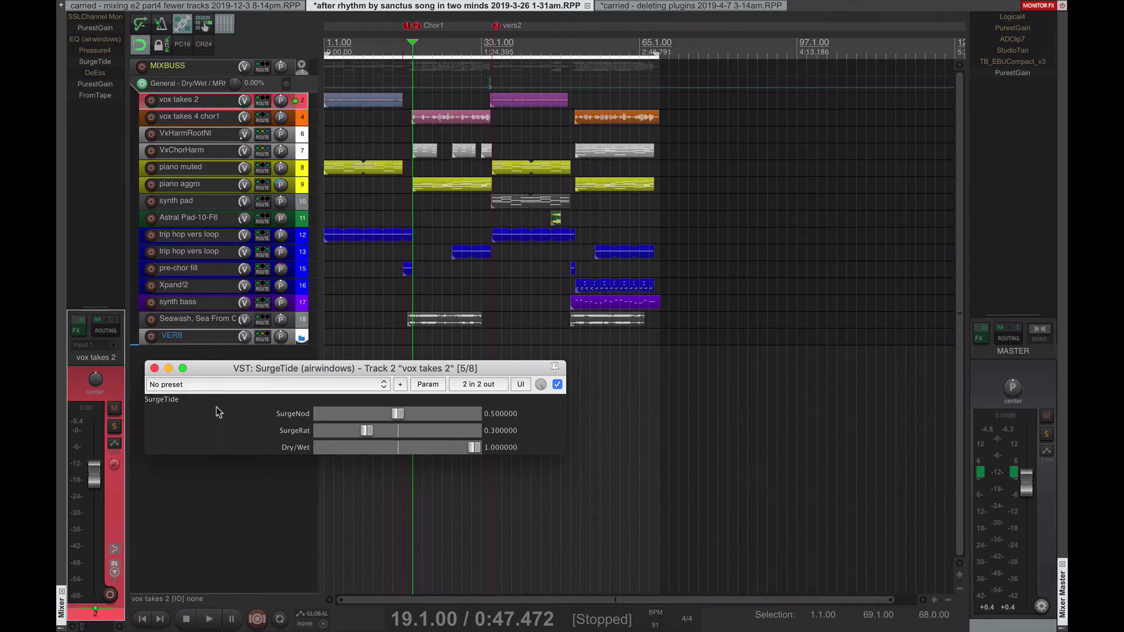
key("Escape")
left_click(95, 62)
key("Escape")
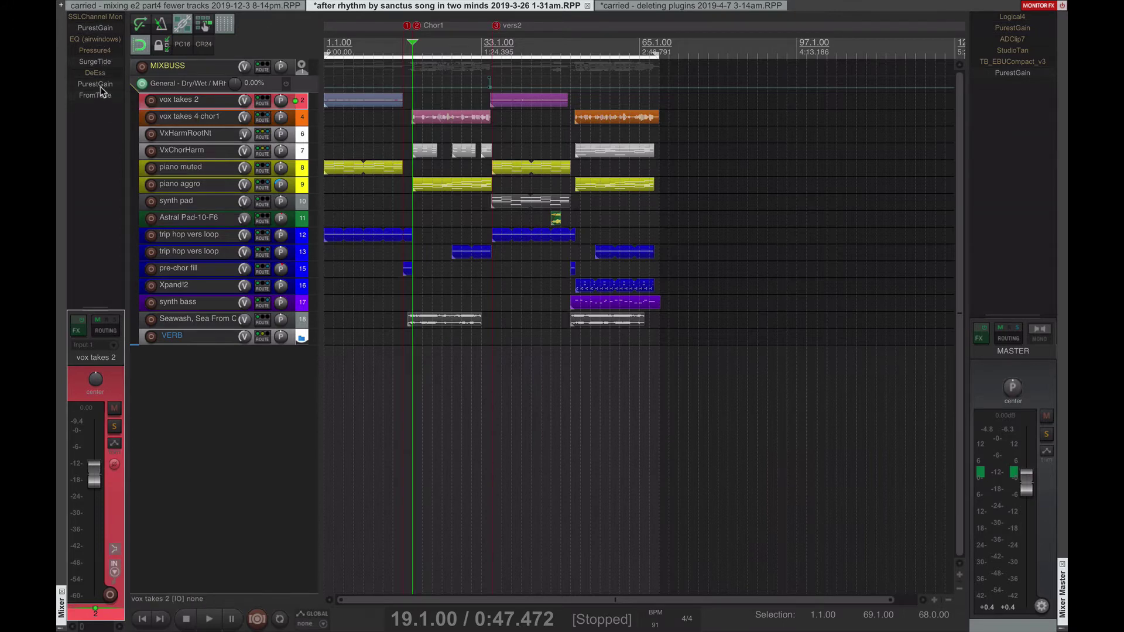
Step: Compare the gain settings of the two PurestGain instances on vox takes 2 and close both windows
left_click(96, 84)
left_click(95, 28)
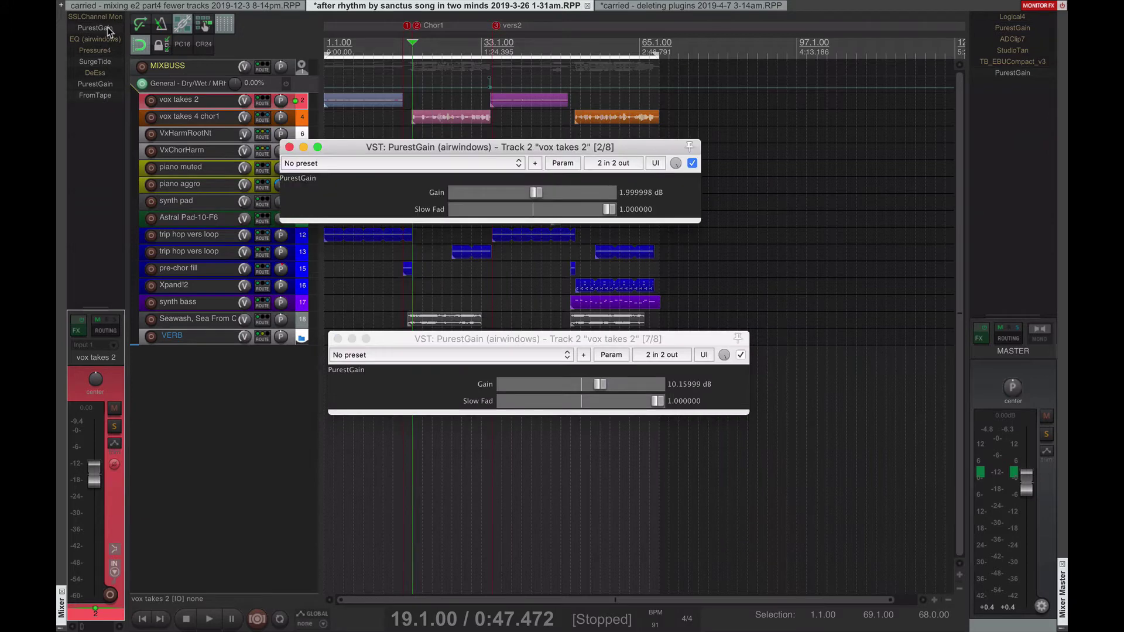
key("Escape")
key("Escape")
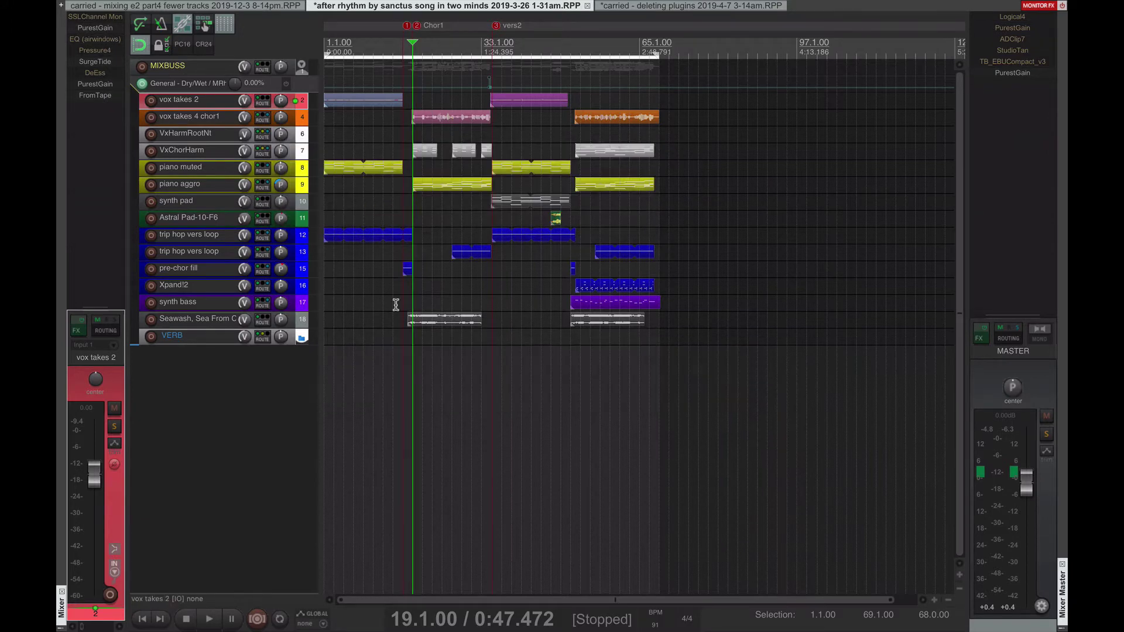
Step: Open FromTape on vox takes 2, place it below the tracks and set Softer to 1.0
left_click(100, 97)
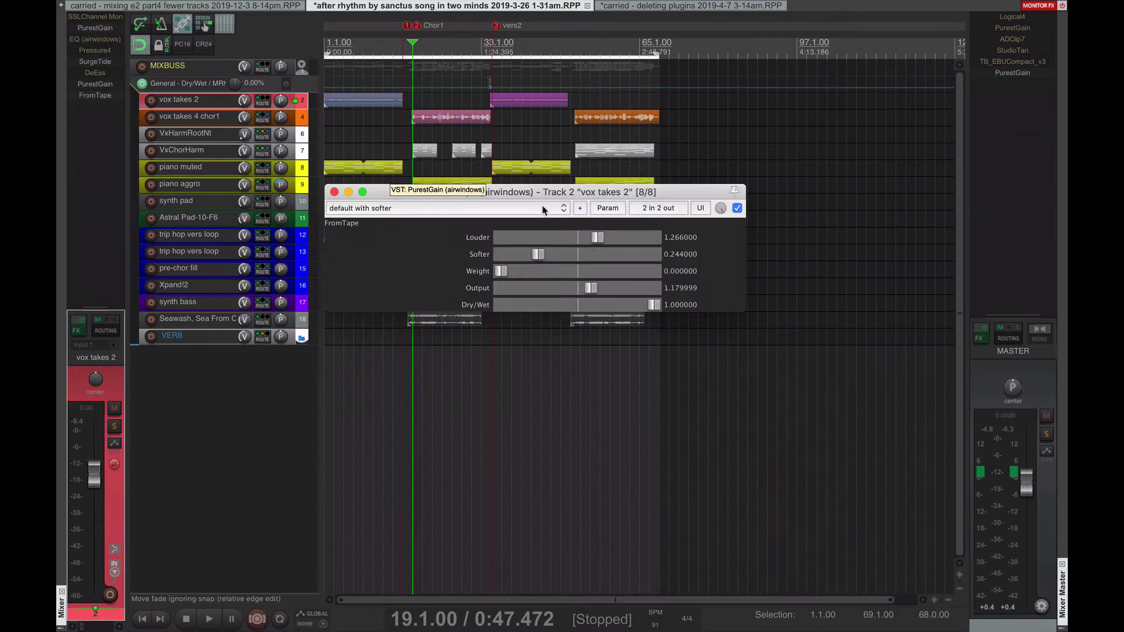
left_click_drag(546, 193, 564, 378)
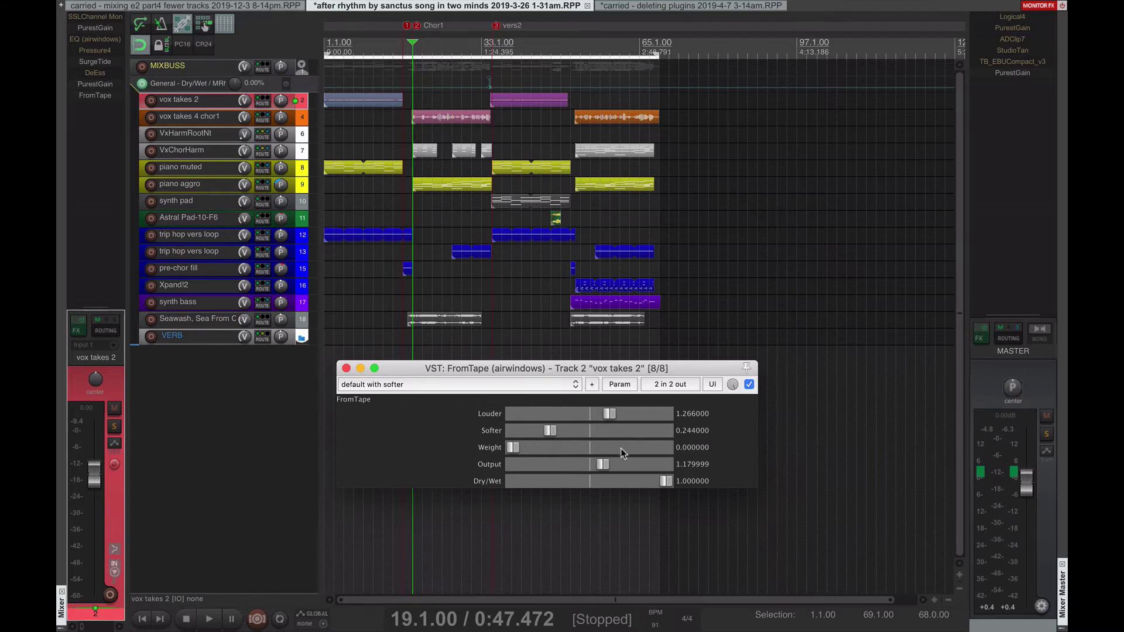
left_click_drag(625, 431, 719, 409)
key("space")
key("space")
left_click(193, 117)
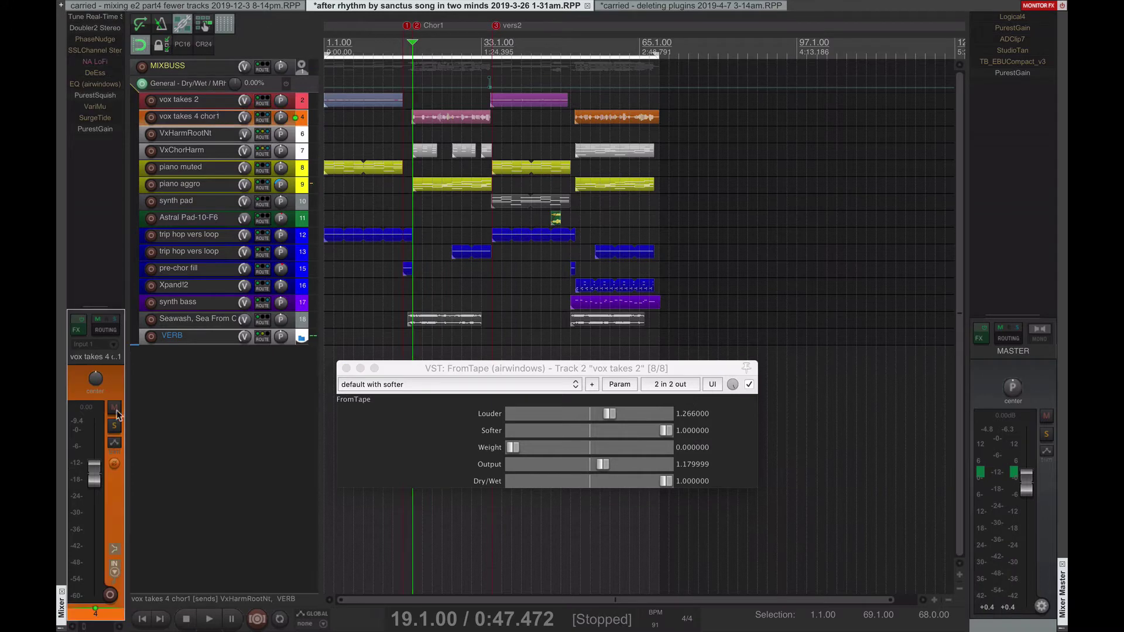
left_click(114, 425)
key("space")
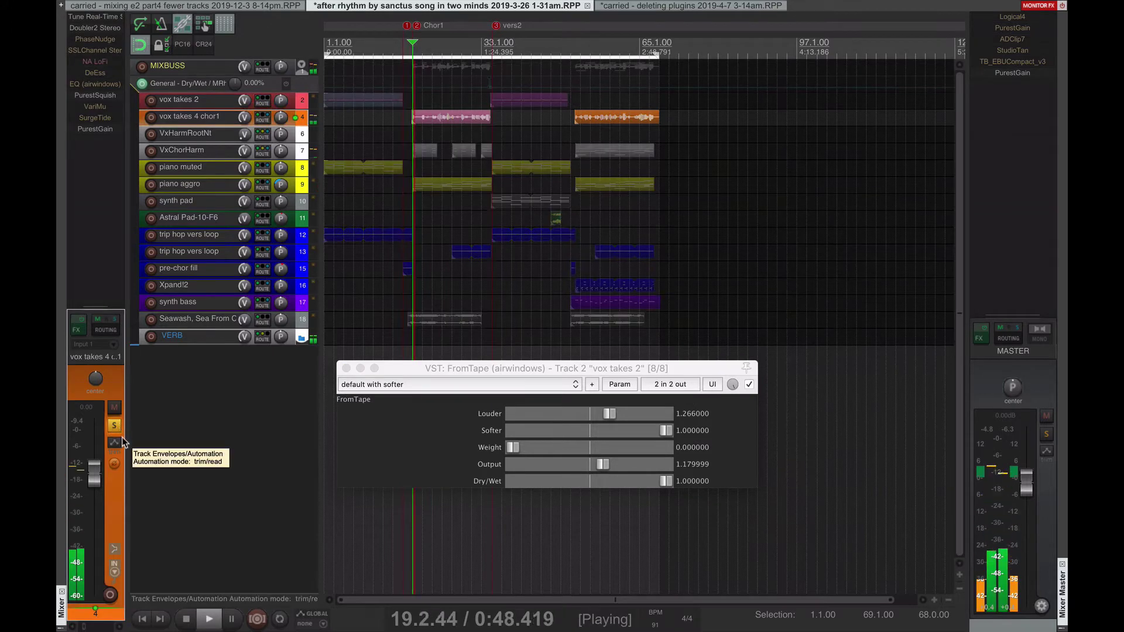
key("space")
left_click(216, 101)
left_click(224, 118)
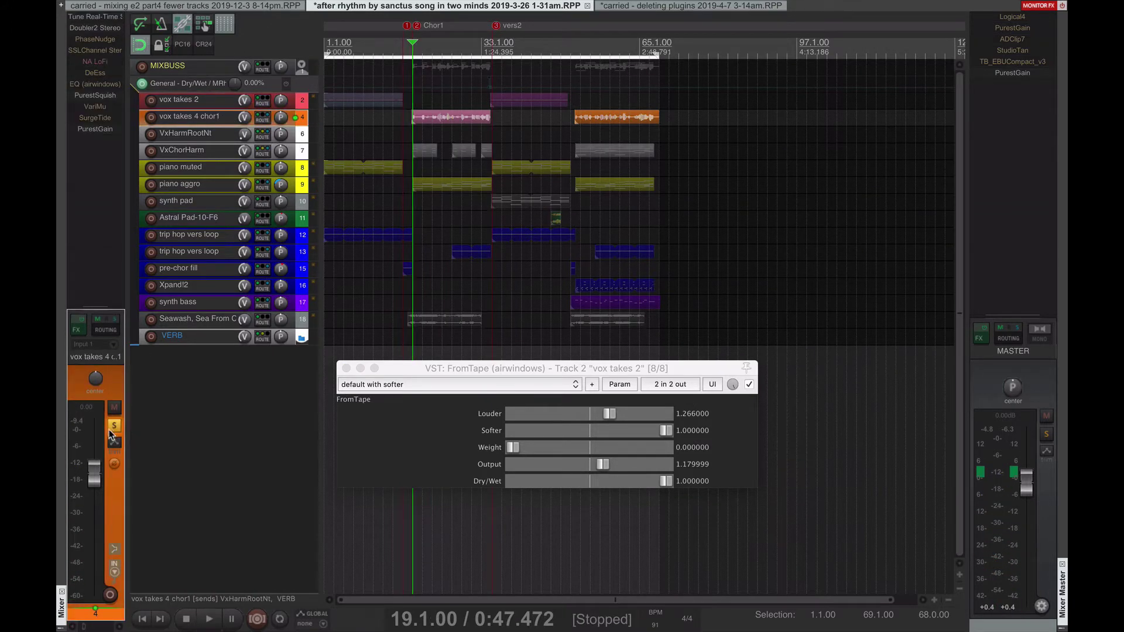
left_click(114, 426)
Step: Play the soloed vox takes 2 track from the song's start and set FromTape's Louder to 2.0 and Output to about 0.956
left_click(210, 101)
key("Home")
left_click(114, 425)
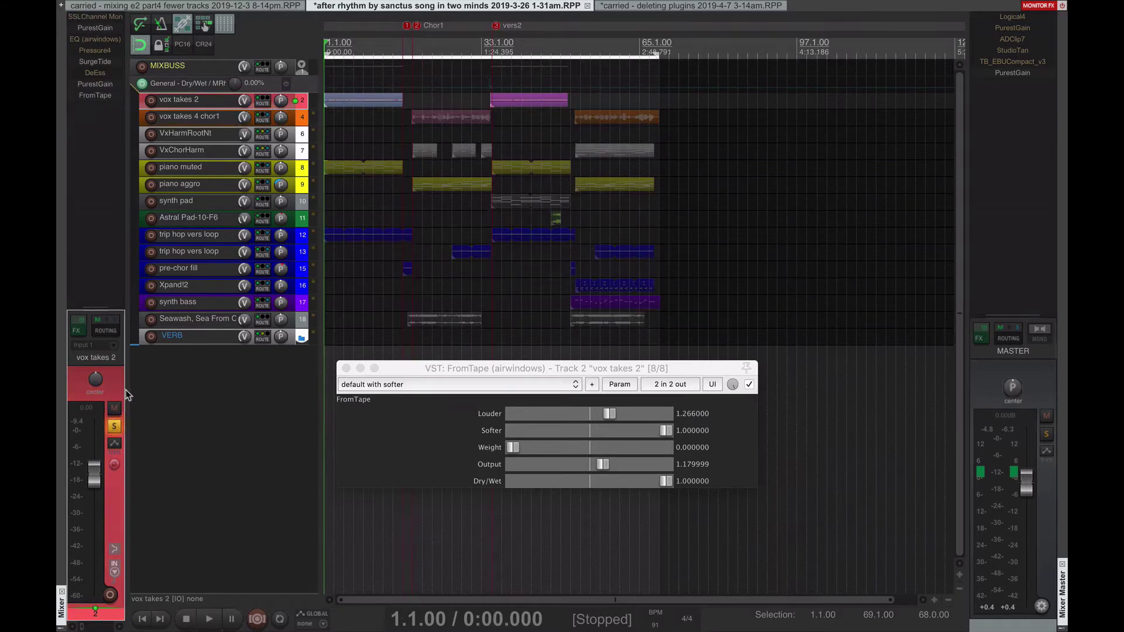
key("space")
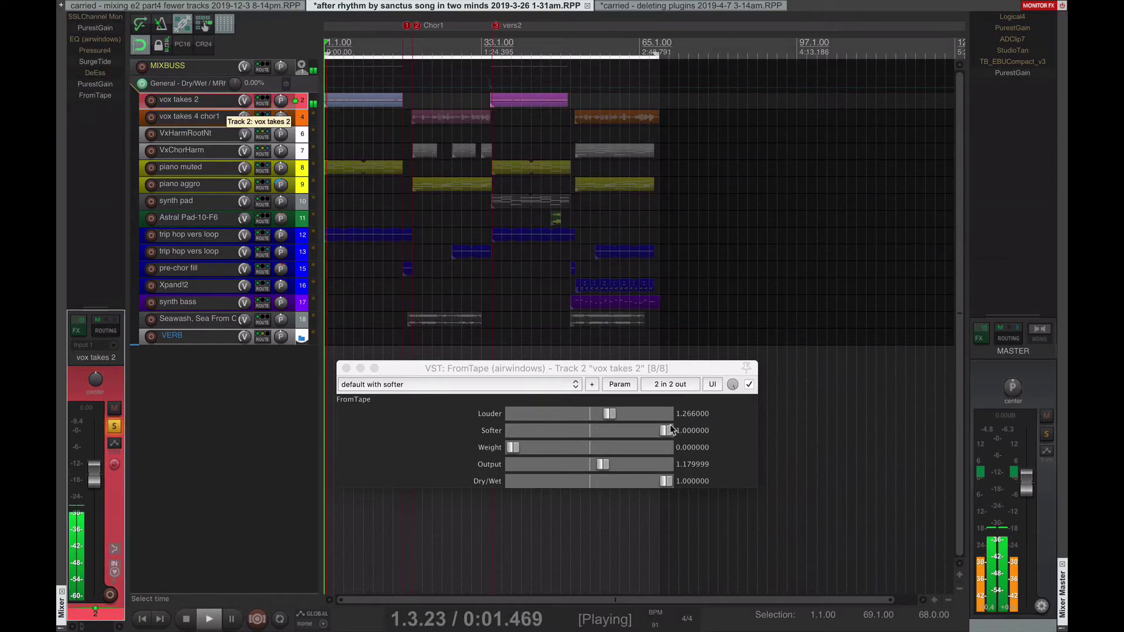
left_click_drag(609, 414, 723, 422)
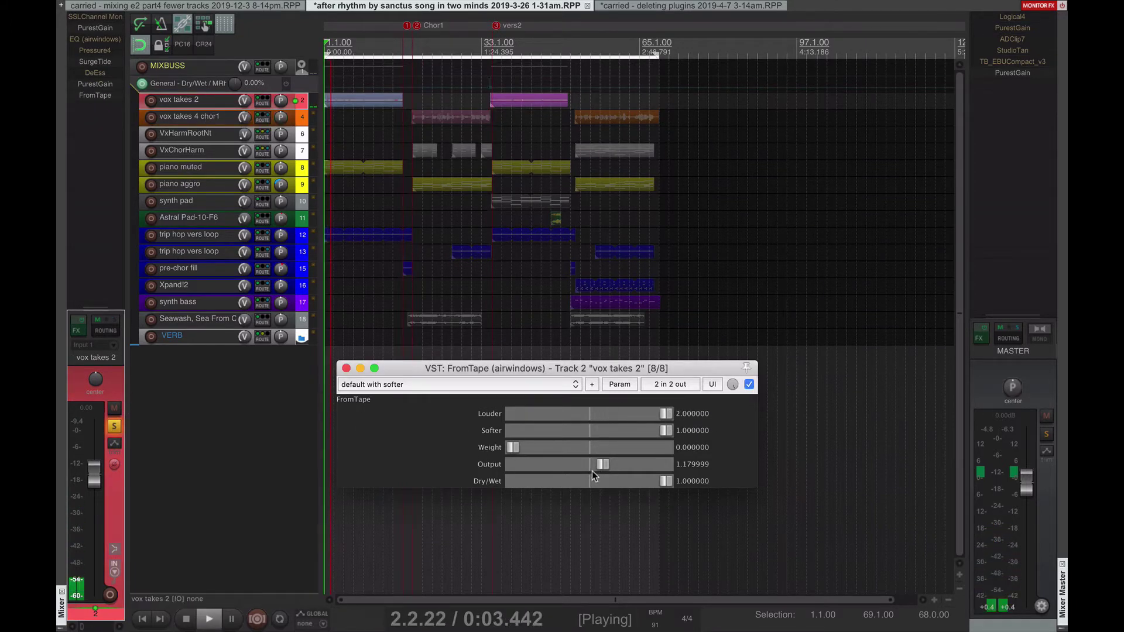
mouse_move(592, 467)
left_mouse_down()
mouse_move(559, 462)
mouse_move(584, 460)
left_mouse_up()
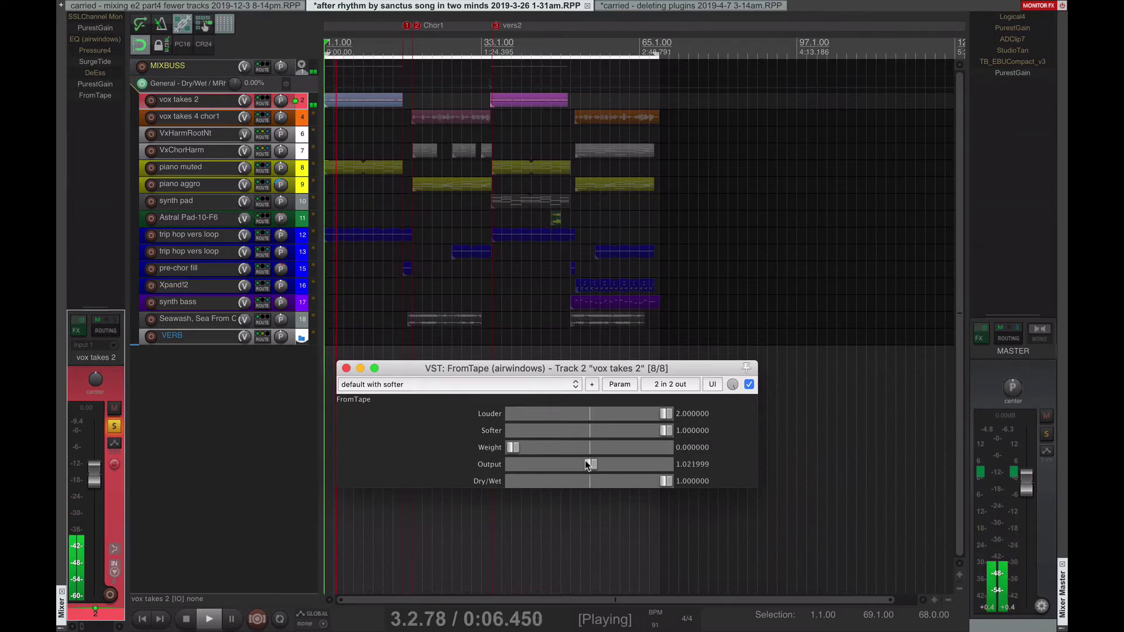
Step: Open both PurestGain instances on vox takes 2, set the second one's gain to 18.8 dB and FromTape's Output to 0.614
left_click(117, 28)
left_click(108, 85)
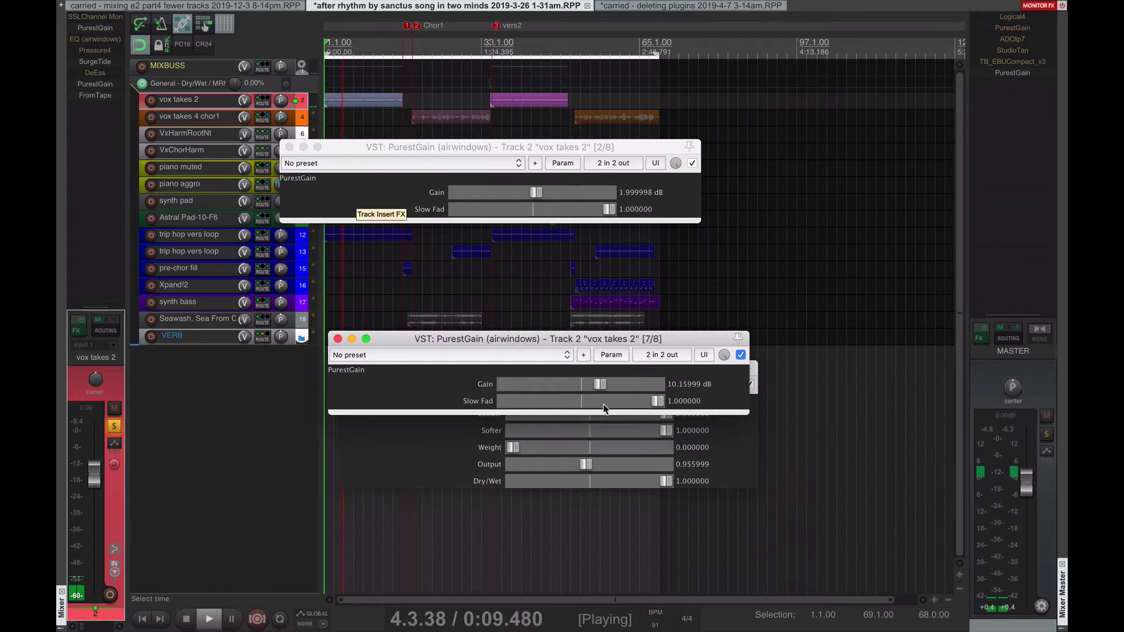
left_click_drag(602, 385, 620, 391)
left_click_drag(574, 464, 547, 464)
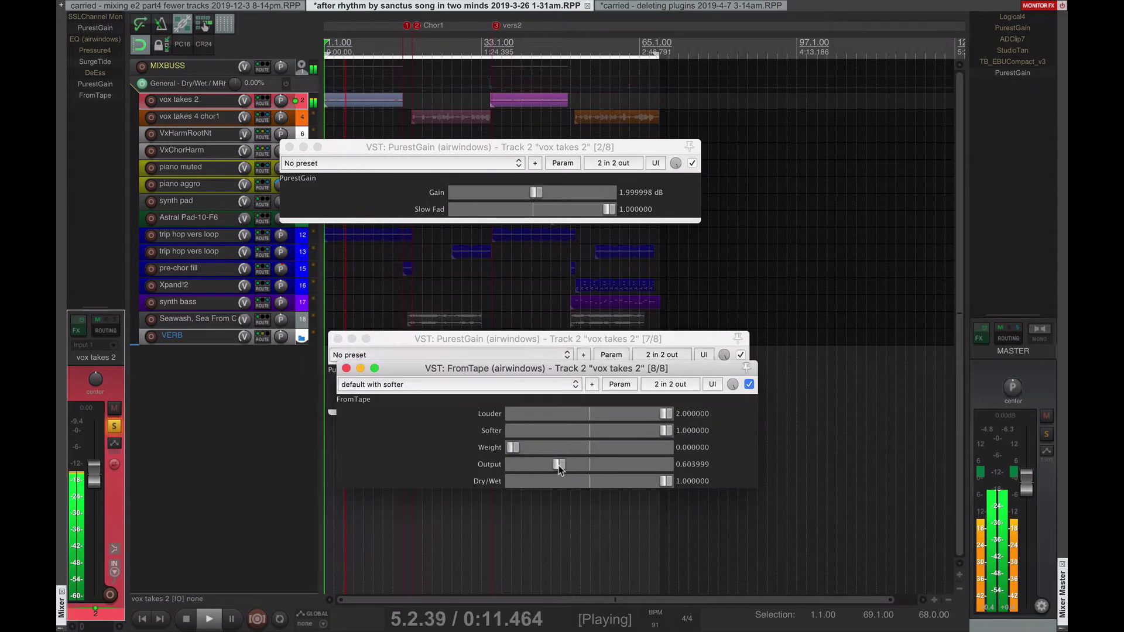
left_click_drag(564, 369, 564, 509)
left_click_drag(606, 385, 616, 389)
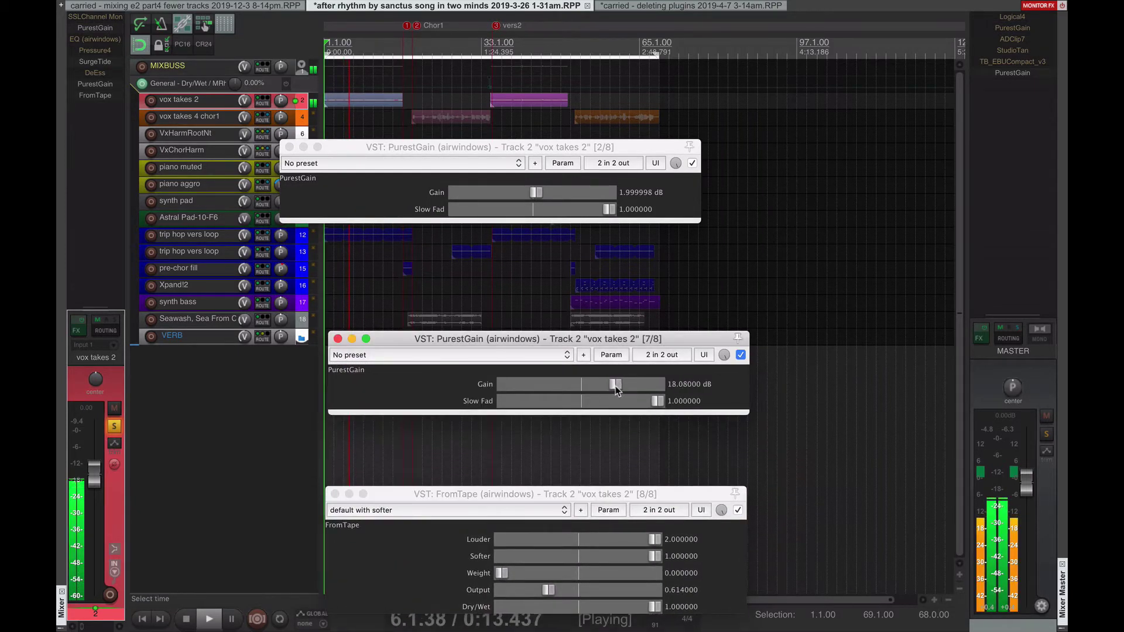
left_click(520, 493)
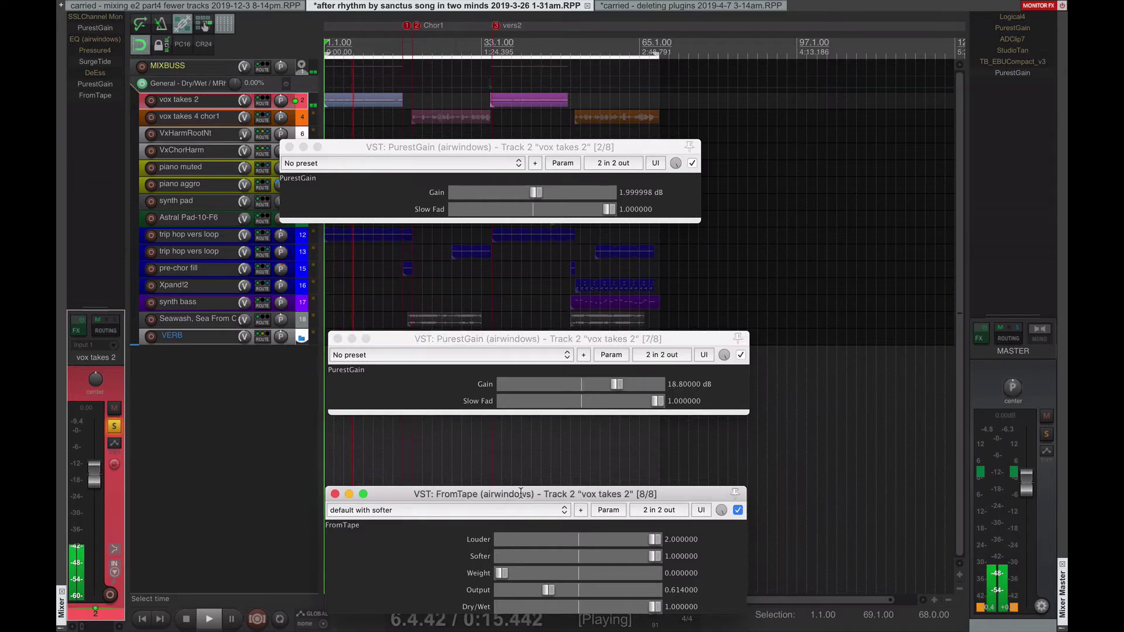
left_click_drag(521, 493, 536, 384)
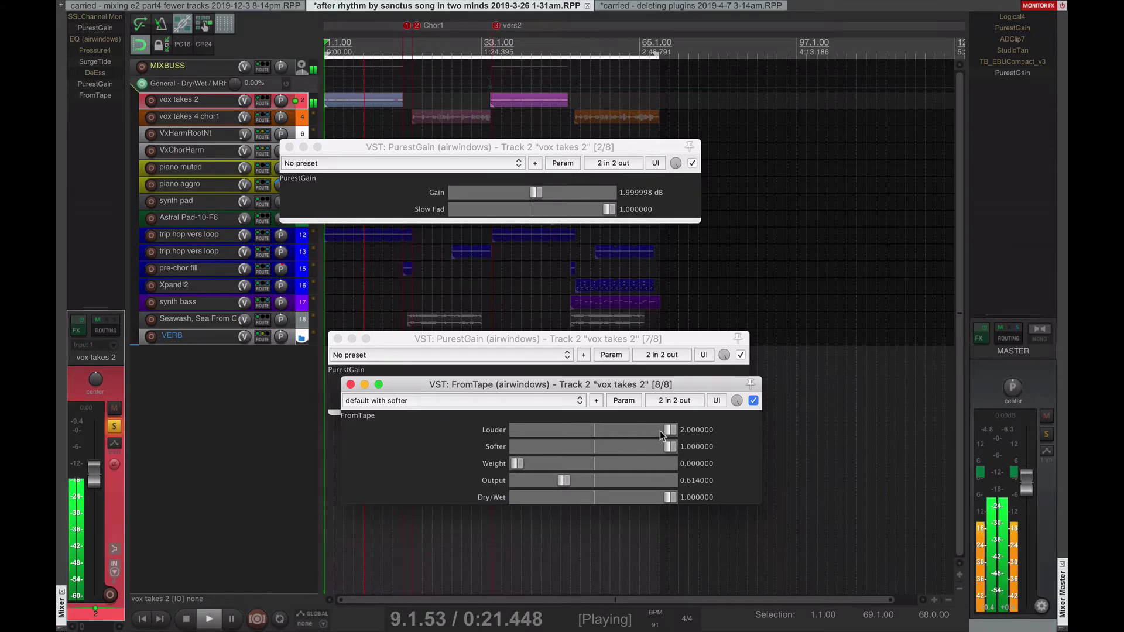
Step: Set FromTape's Louder to about 0.834 and the second PurestGain's gain to 5.84 dB on vox takes 2, and stop playback
left_click_drag(666, 430, 580, 432)
left_click(510, 339)
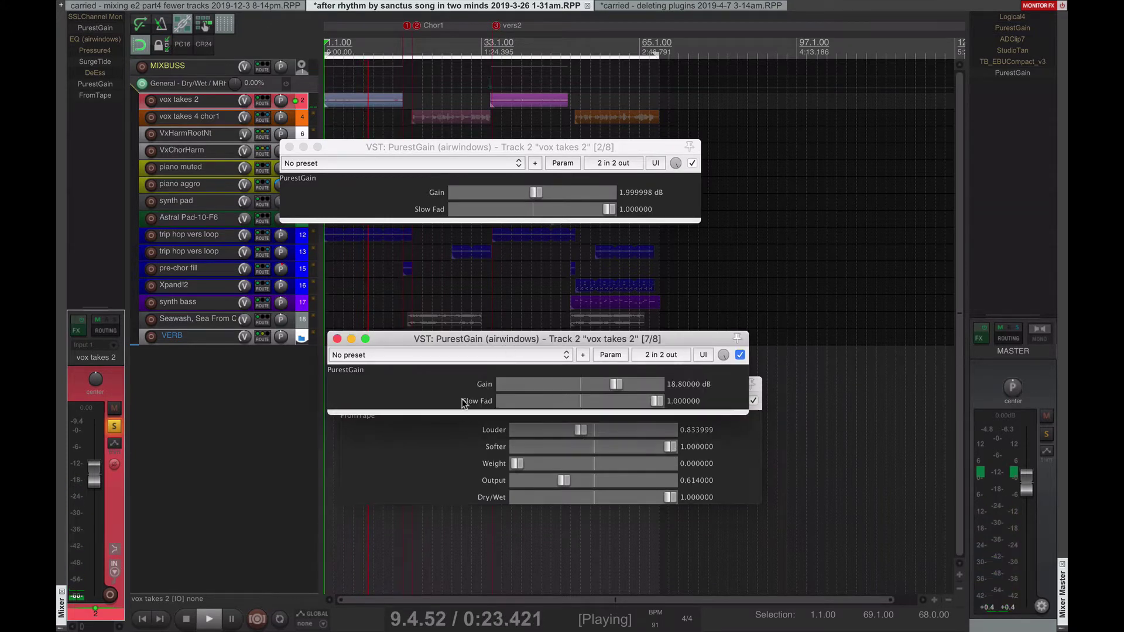
key("space")
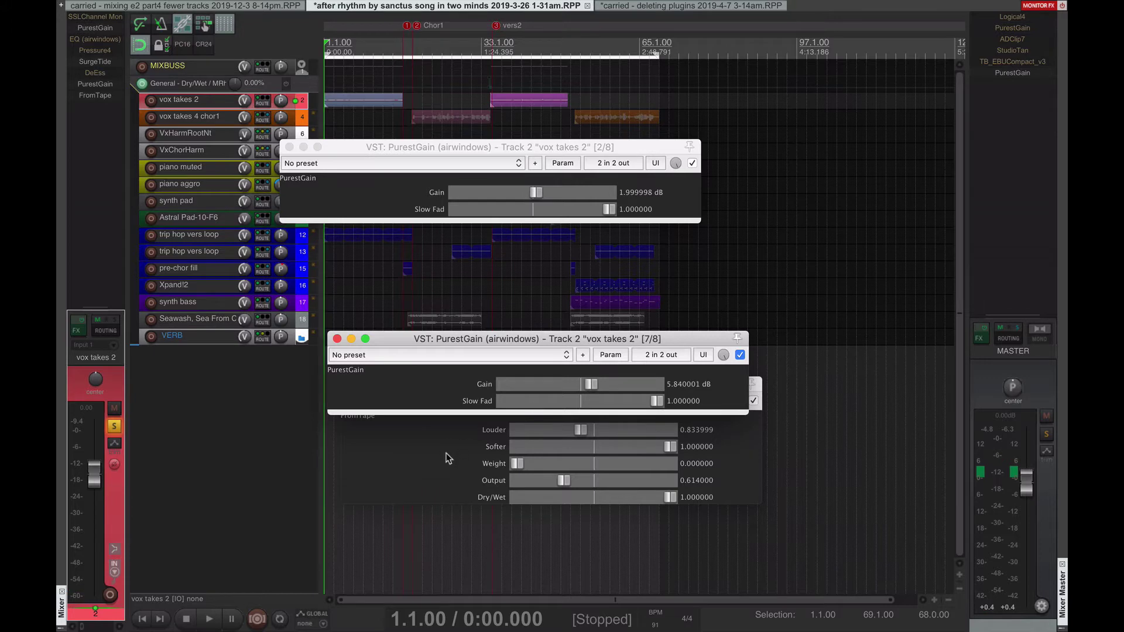
left_click(446, 457)
left_click_drag(525, 339, 560, 314)
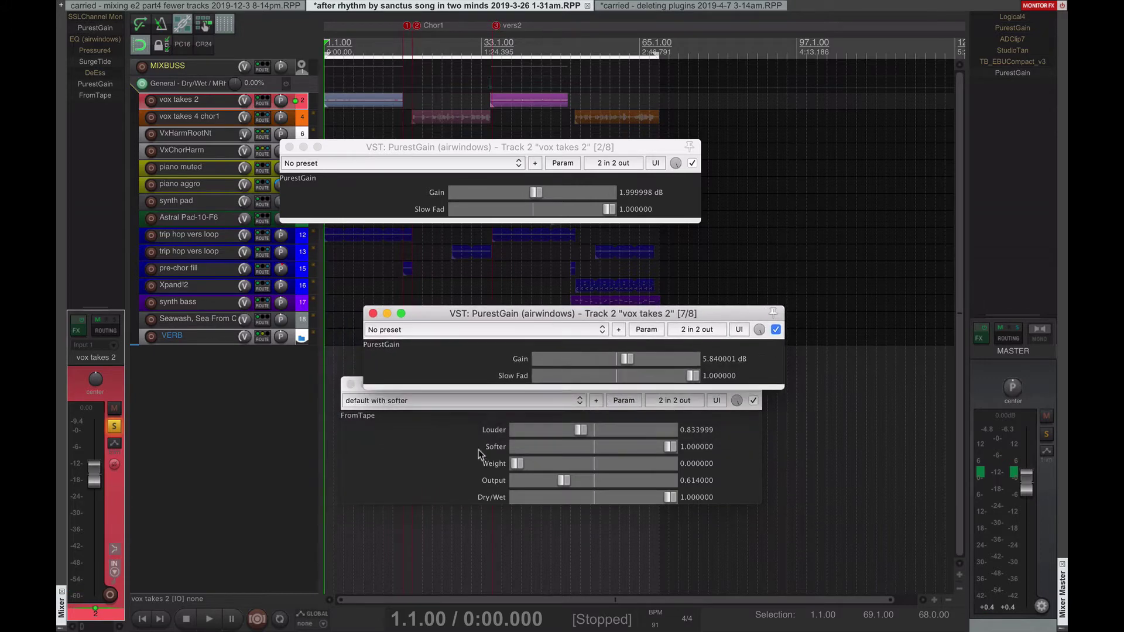
Step: Set FromTape's Softer to about 0.288, Louder to 1.09 and Output to 1.026, briefly previewing the soloed vocal
left_click(568, 449)
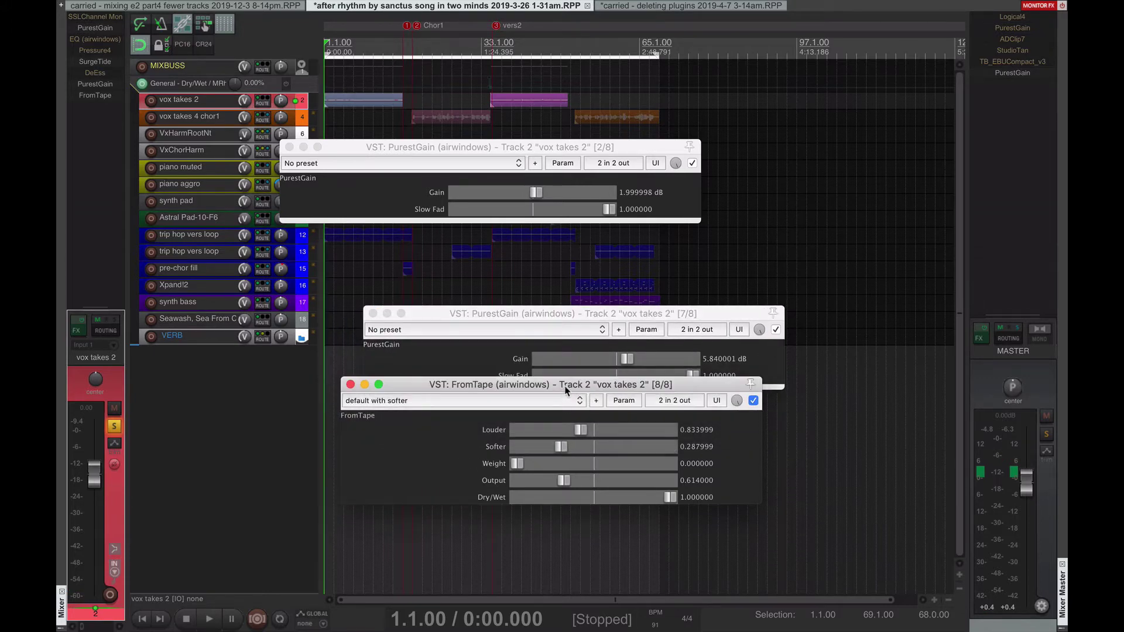
left_click_drag(565, 389, 586, 390)
key("space")
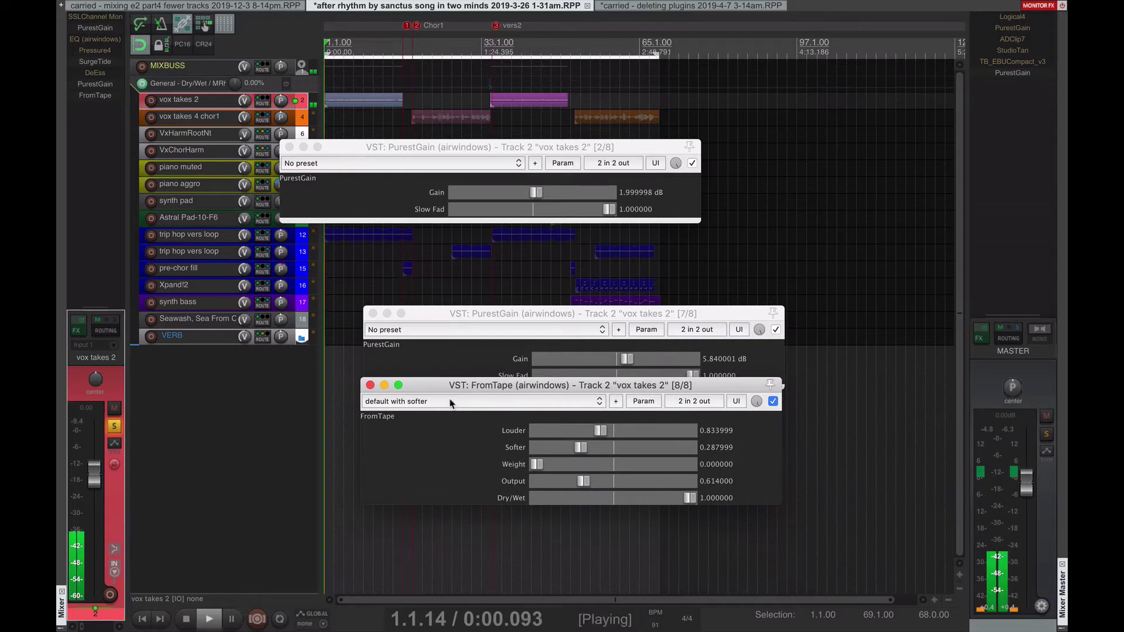
key("space")
left_click_drag(601, 431, 620, 433)
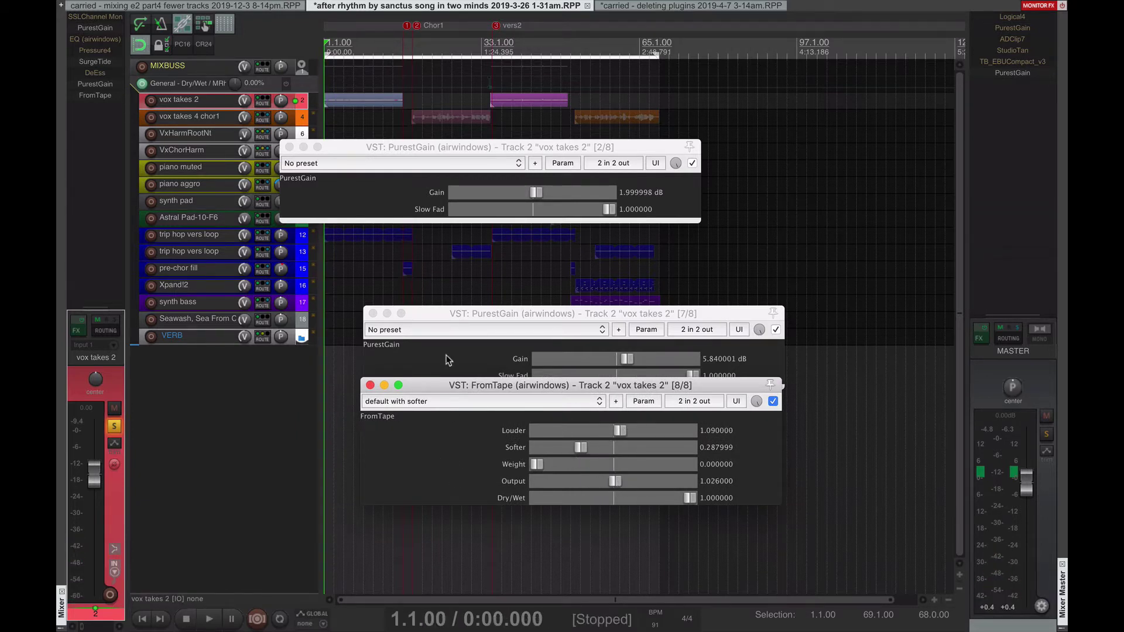
Step: Unsolo vox takes 2, close its second PurestGain window and play the full mix from the song's start
left_click(113, 429)
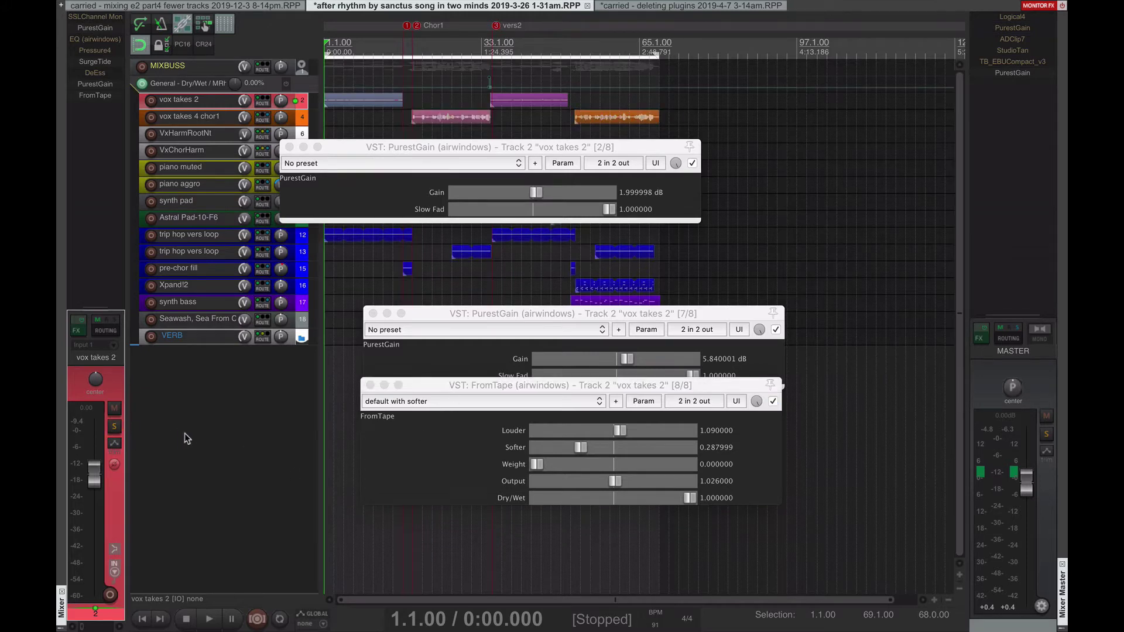
left_click(102, 84)
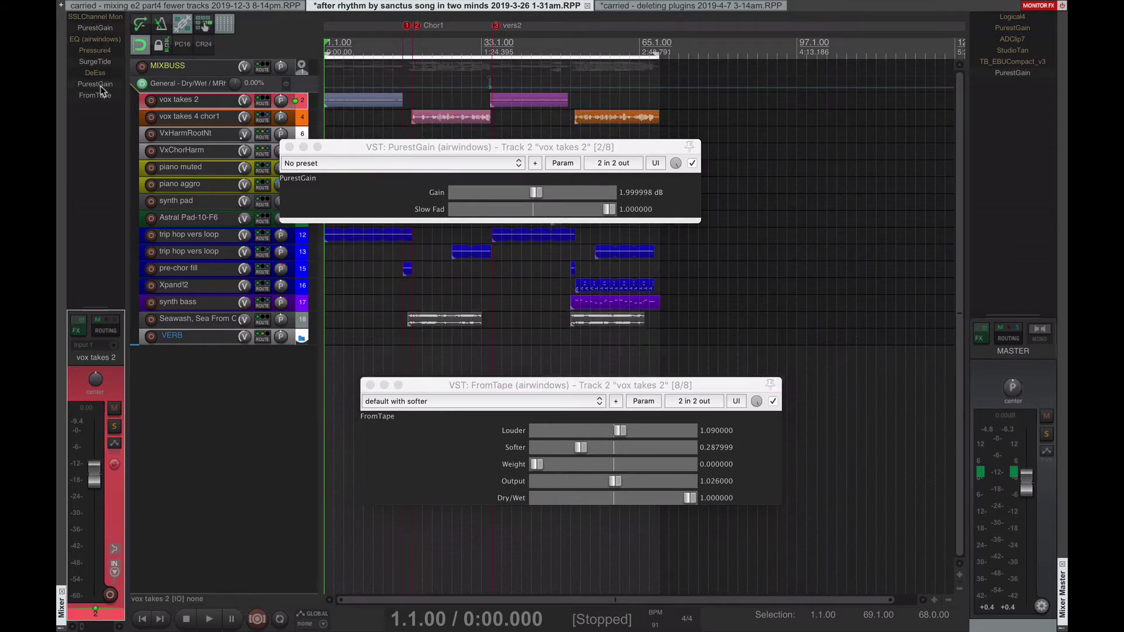
left_click(474, 465)
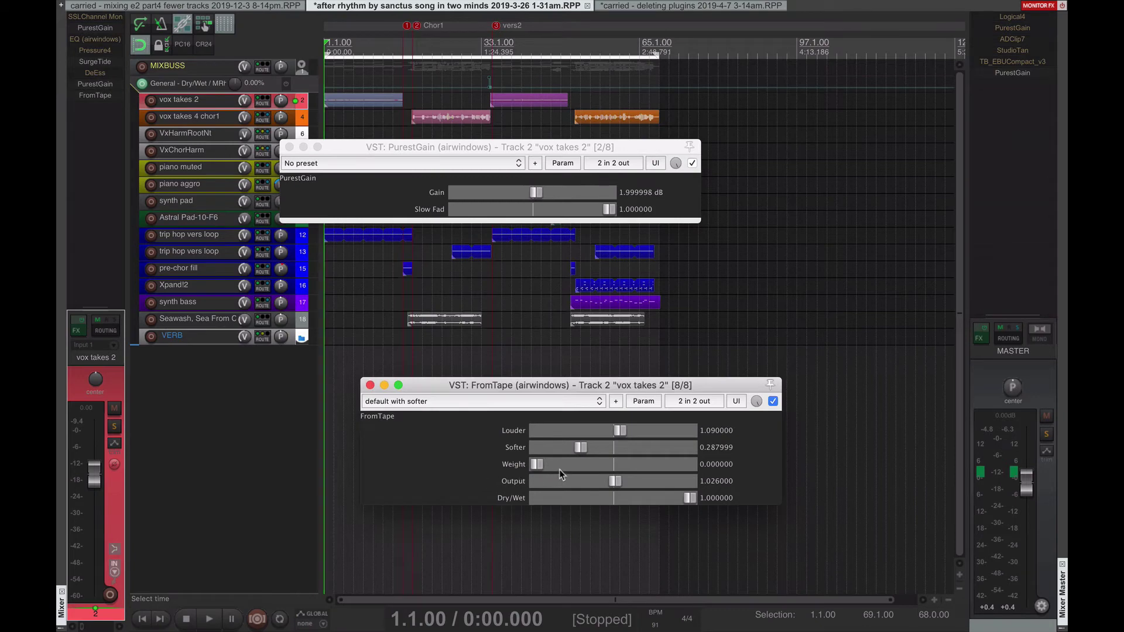
key("space")
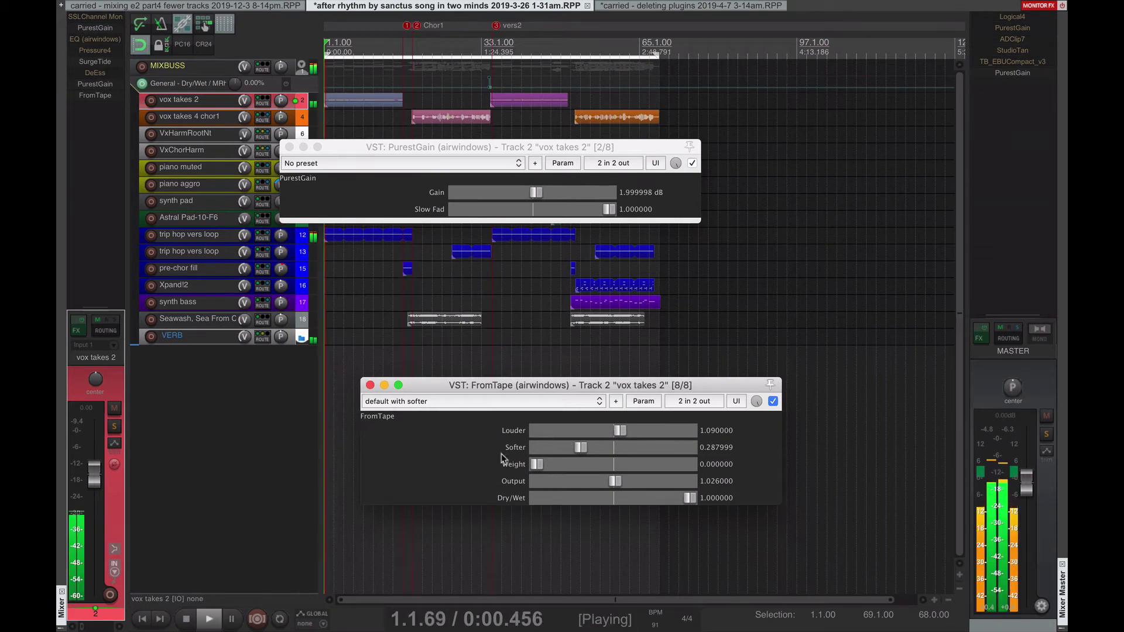
Step: Raise FromTape's Output above 1.346 while the mix plays, and close the FromTape and remaining PurestGain windows
left_click_drag(611, 483, 639, 484)
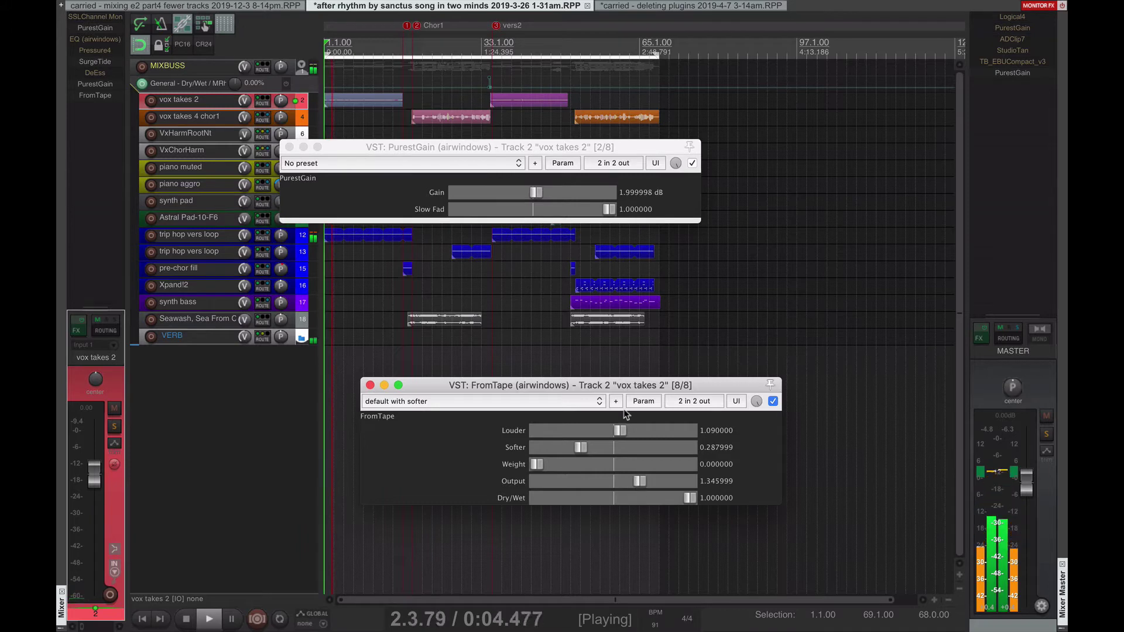
left_click_drag(639, 481, 664, 482)
left_click(370, 385)
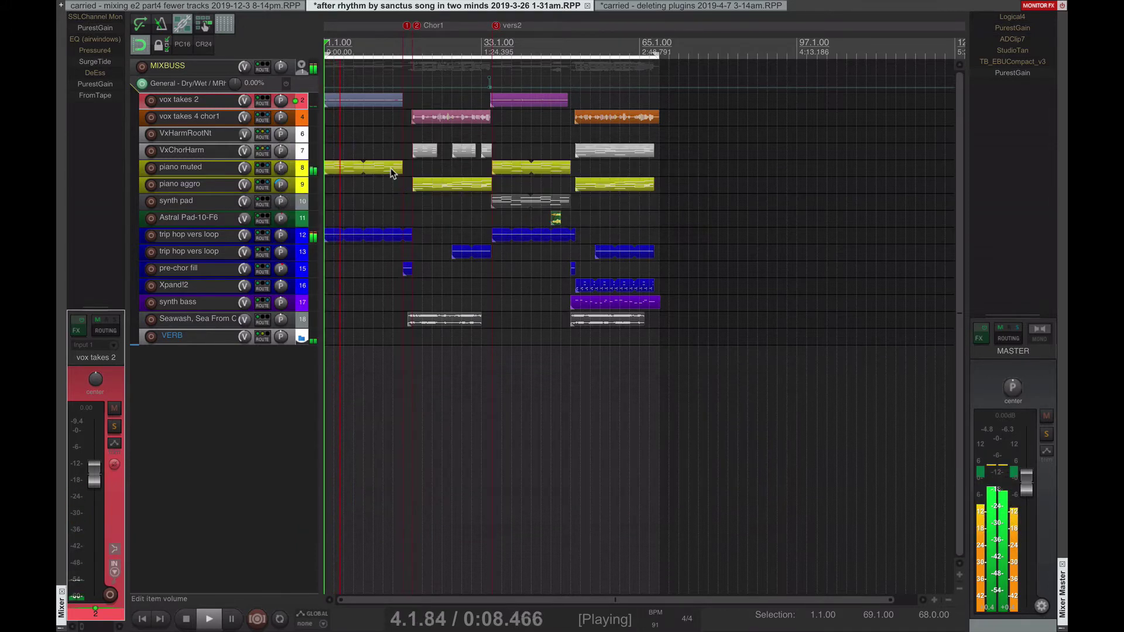
left_click(289, 146)
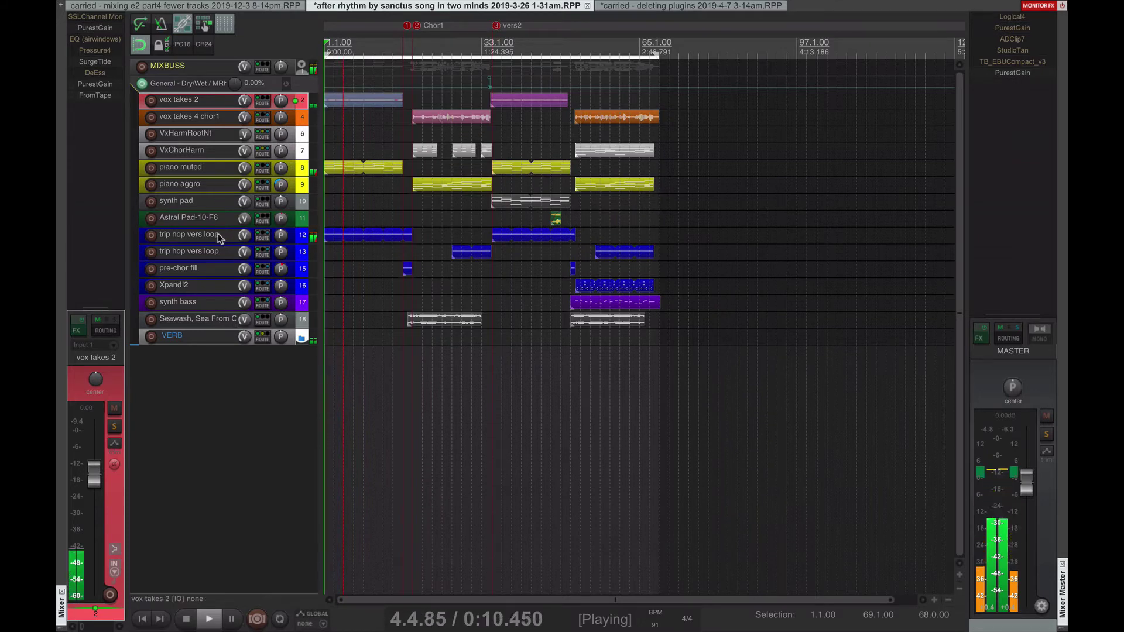
Step: Stop the verse playback and audition the full mix from bar 51
left_click(410, 305)
key("space")
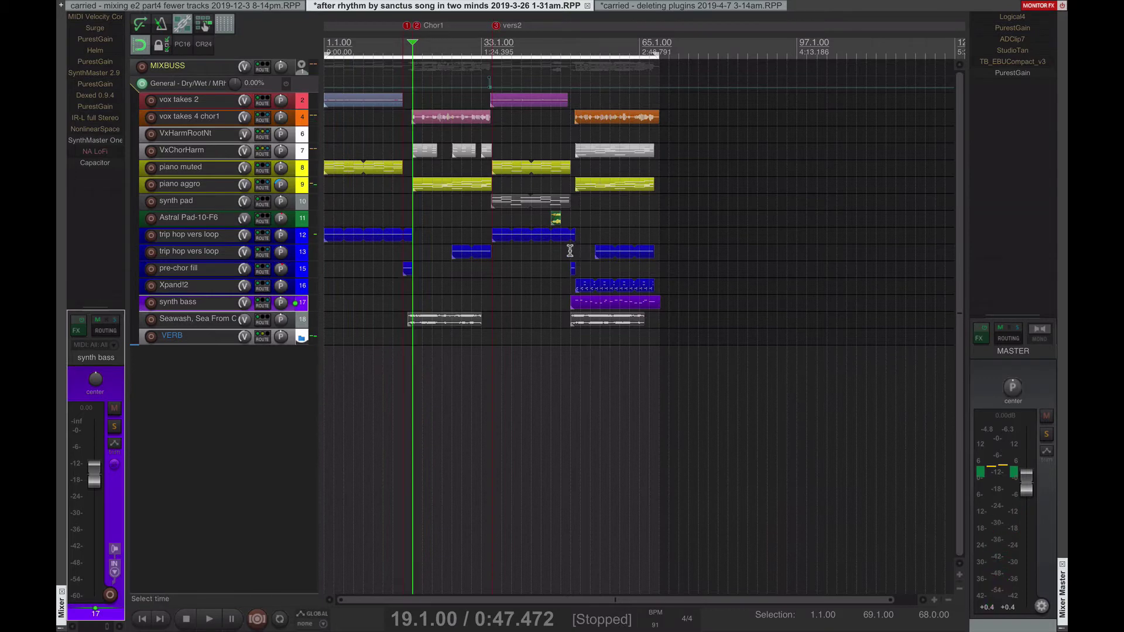
left_click(572, 251)
key("space")
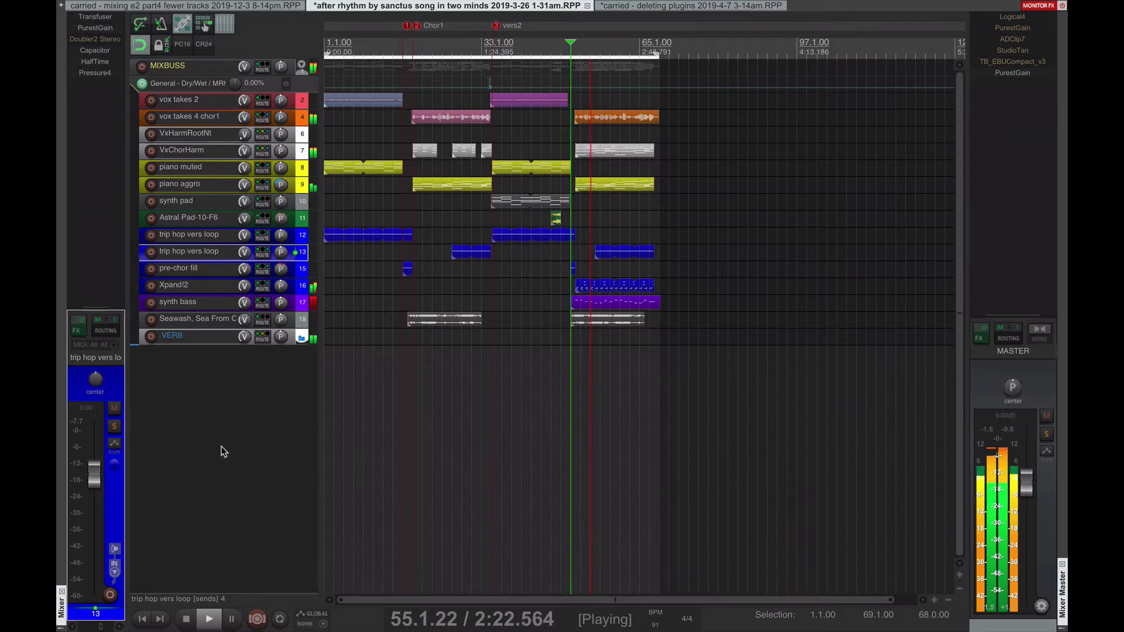
key("space")
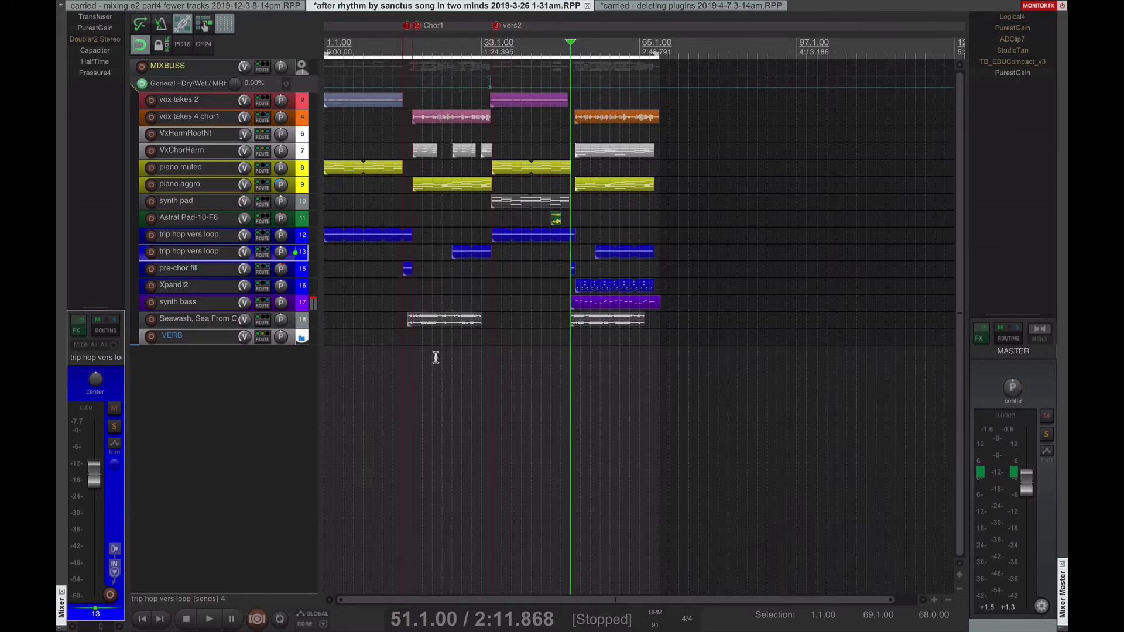
Step: Solo the Xpand!2 track and play its drum part in the last chorus
left_click(206, 285)
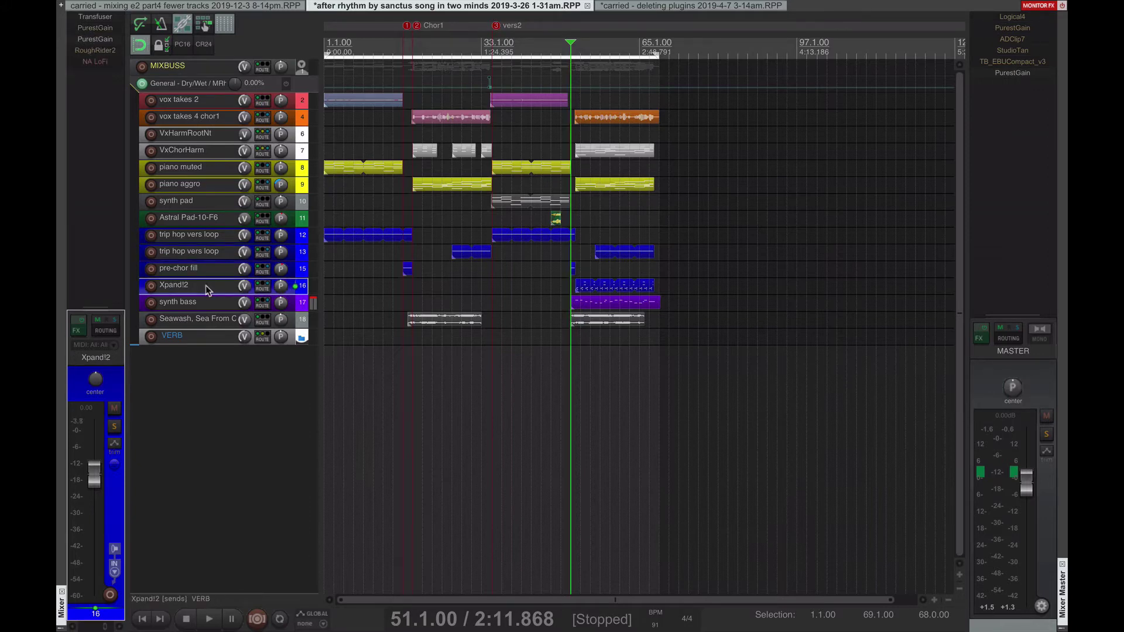
left_click(115, 426)
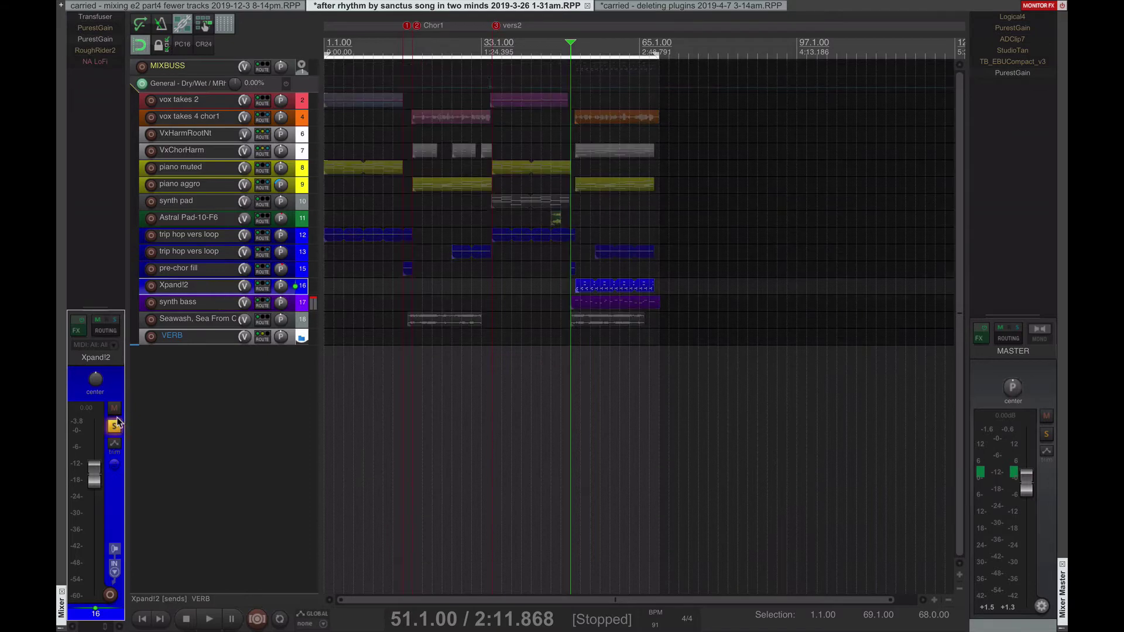
key("space")
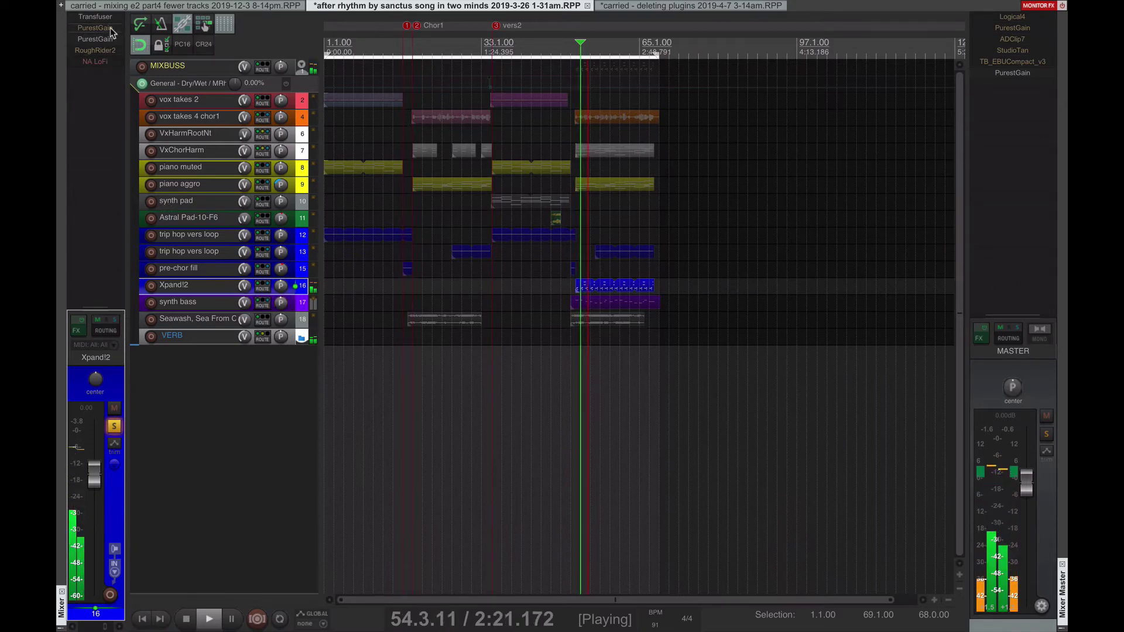
Step: Open Transfuser on the Xpand!2 track, move its window so the whole drum pad grid shows, and try the two Kick Fat pads
left_click(95, 16)
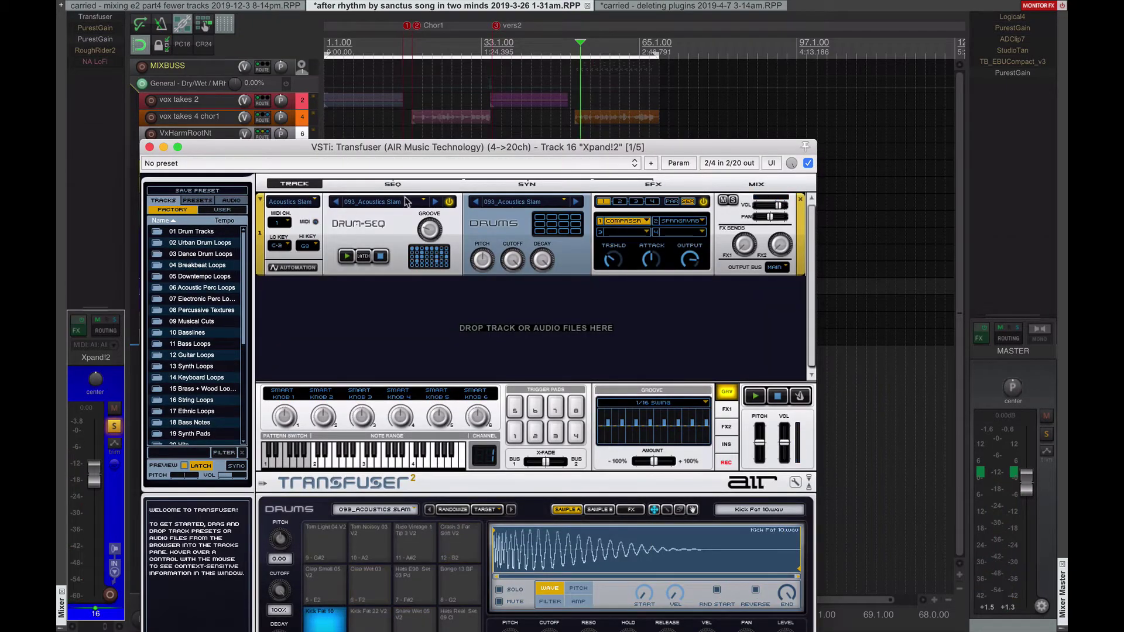
left_click_drag(473, 148, 528, 46)
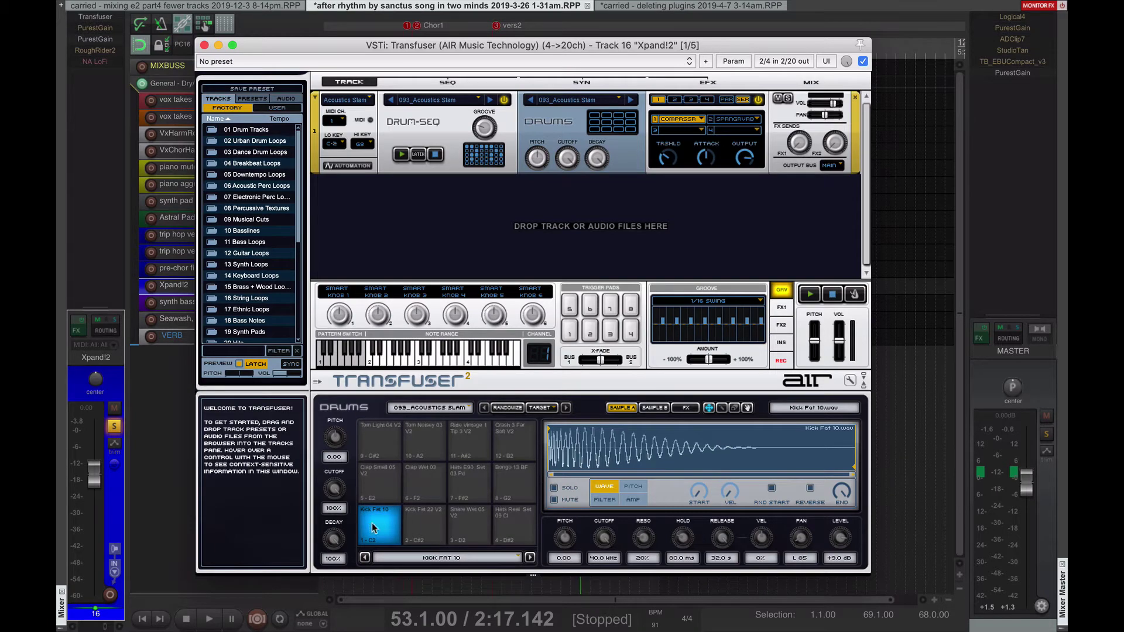
left_click(432, 527)
left_click(384, 527)
left_click_drag(533, 45, 571, 61)
left_click(590, 47)
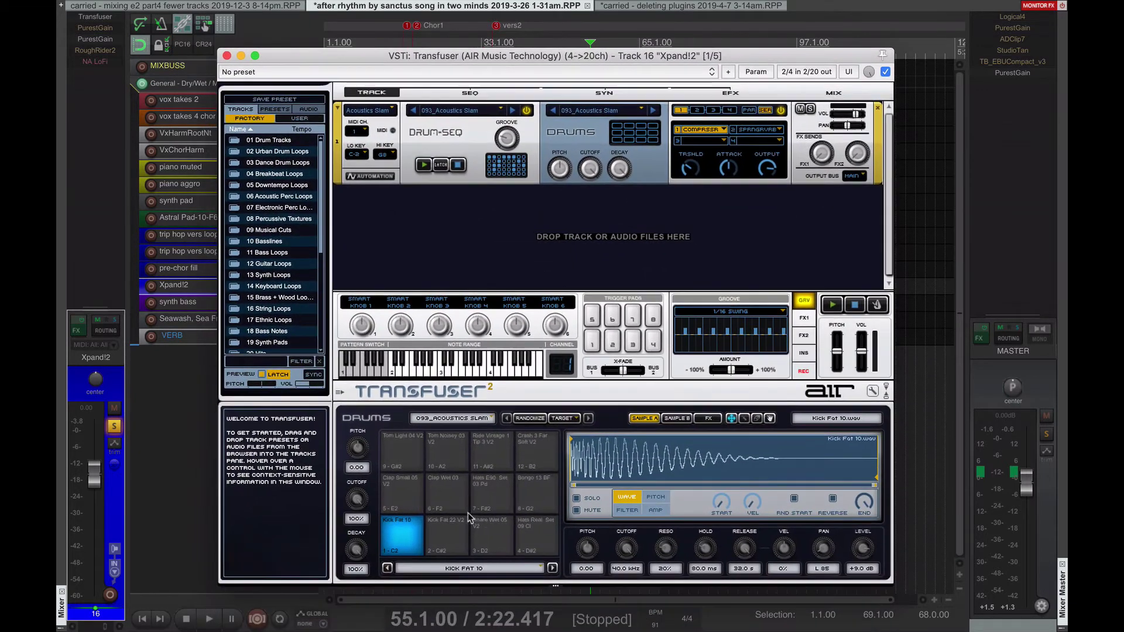
Step: Arm the Xpand!2 track for recording and audition Transfuser's Kick Fat 22 V2 and Kick Fat 10 pads
left_click(448, 530)
left_click(110, 596)
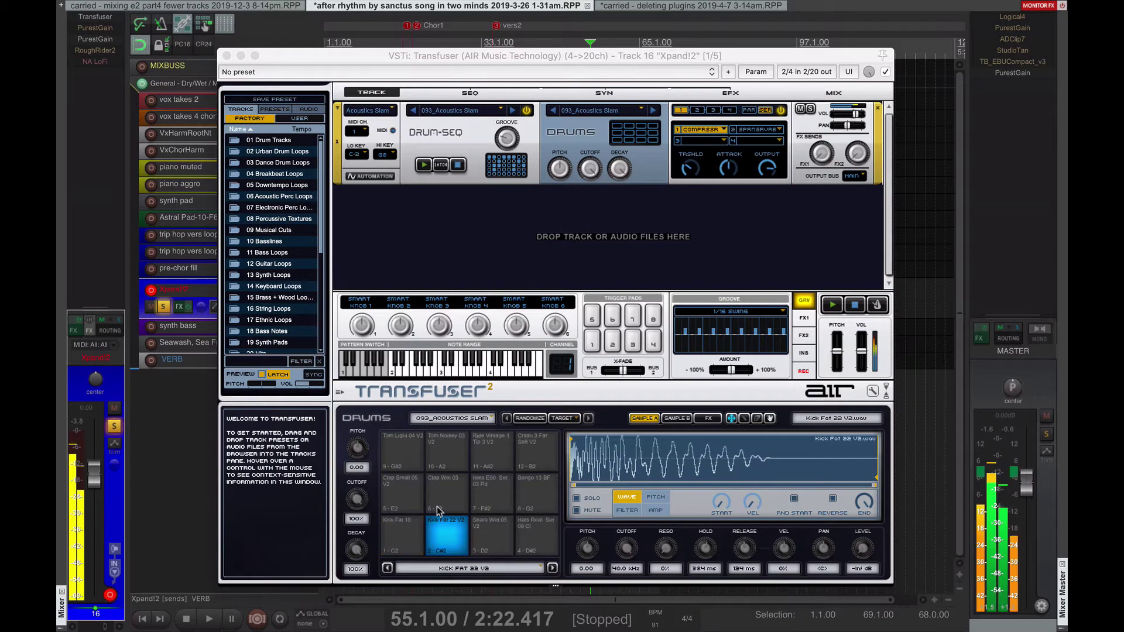
left_click(403, 535)
left_click(403, 534)
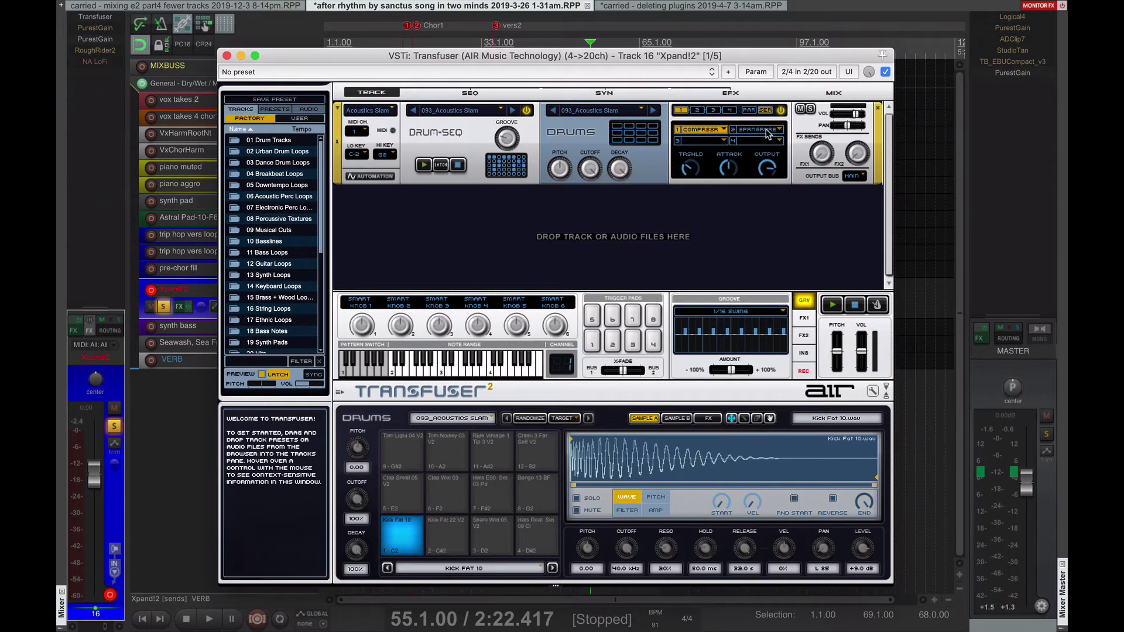
Step: Show Transfuser's drum pad effect editor and audition Kick Fat 22 V2 and Kick Fat 10 with it
mouse_move(768, 134)
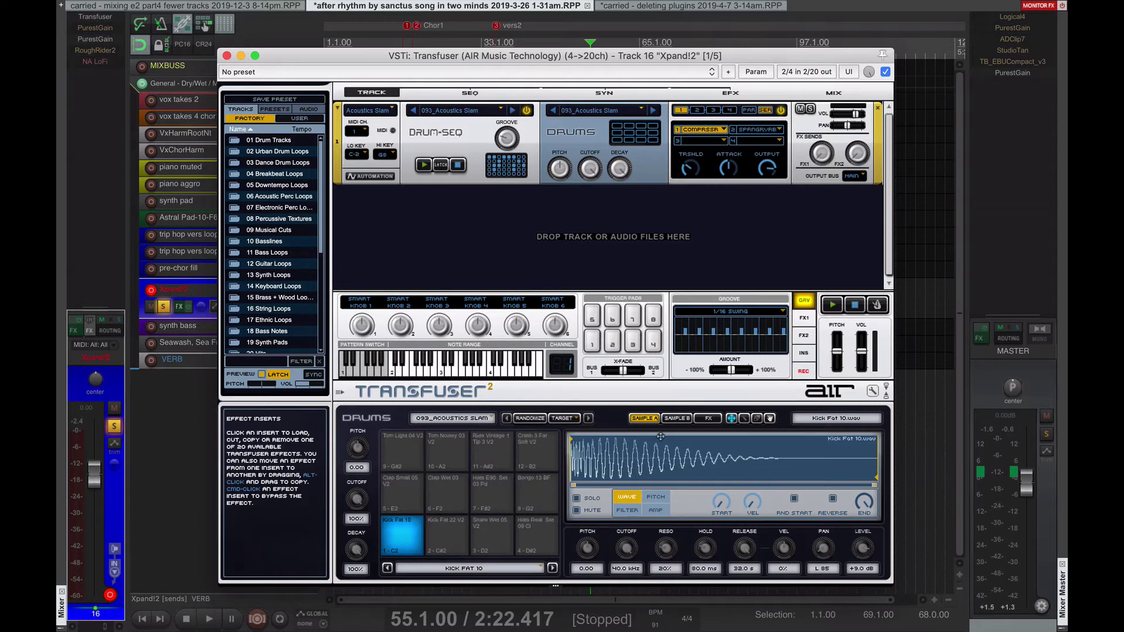
left_click(709, 419)
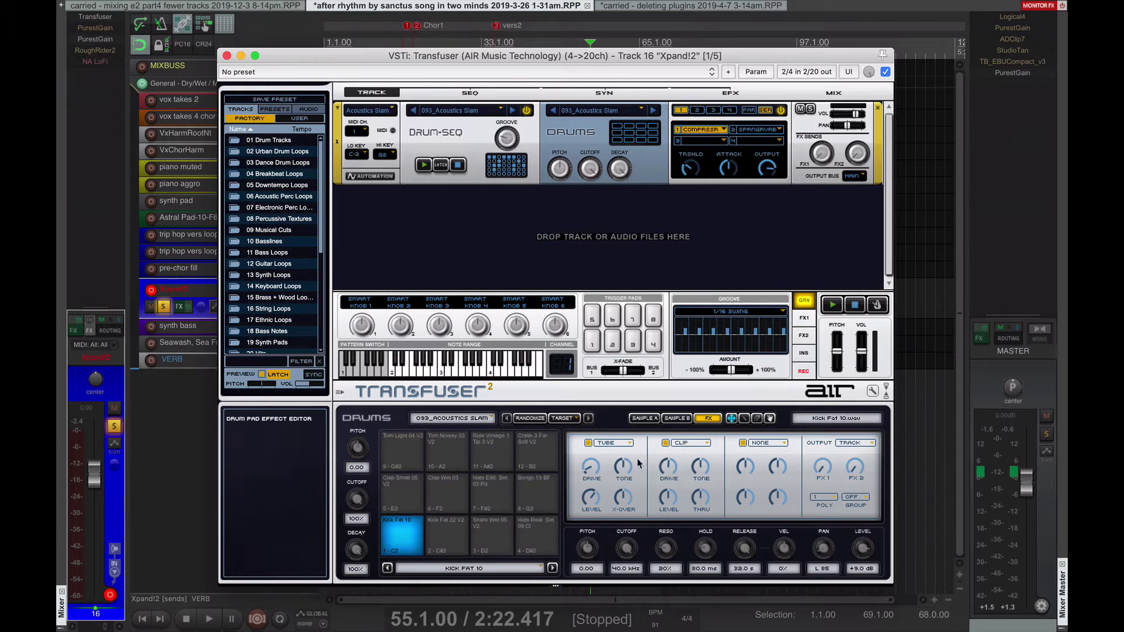
left_click(433, 538)
left_click(395, 543)
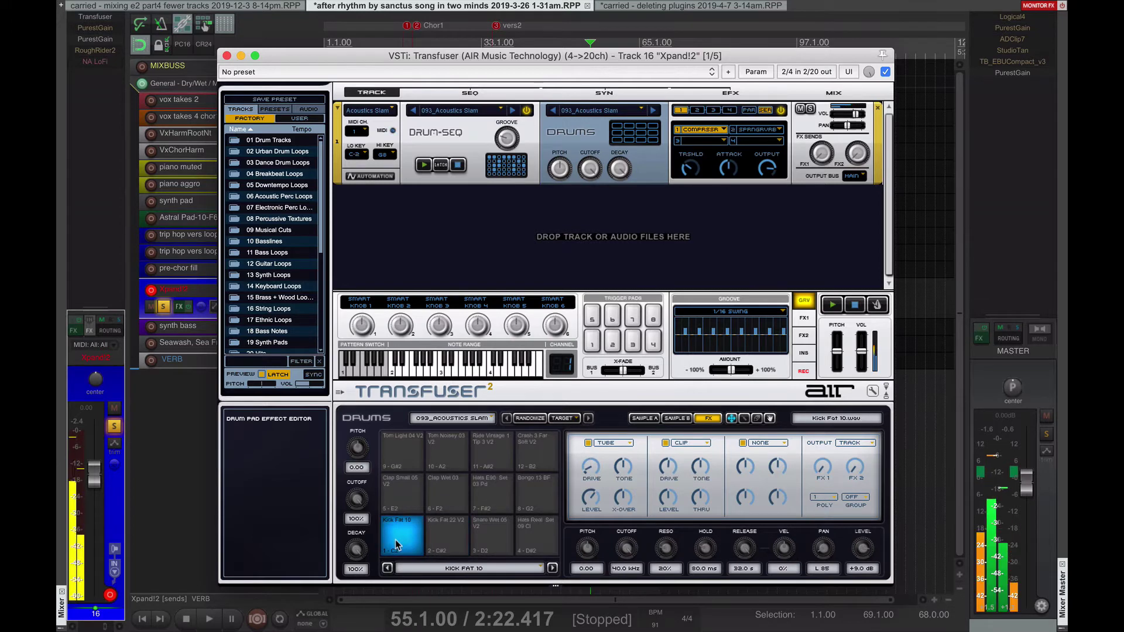
Step: Audition Transfuser's clap, hi-hat, bongo, crash, ride, tom and snare pads while viewing each pad's effects
left_click(393, 499)
left_click(454, 504)
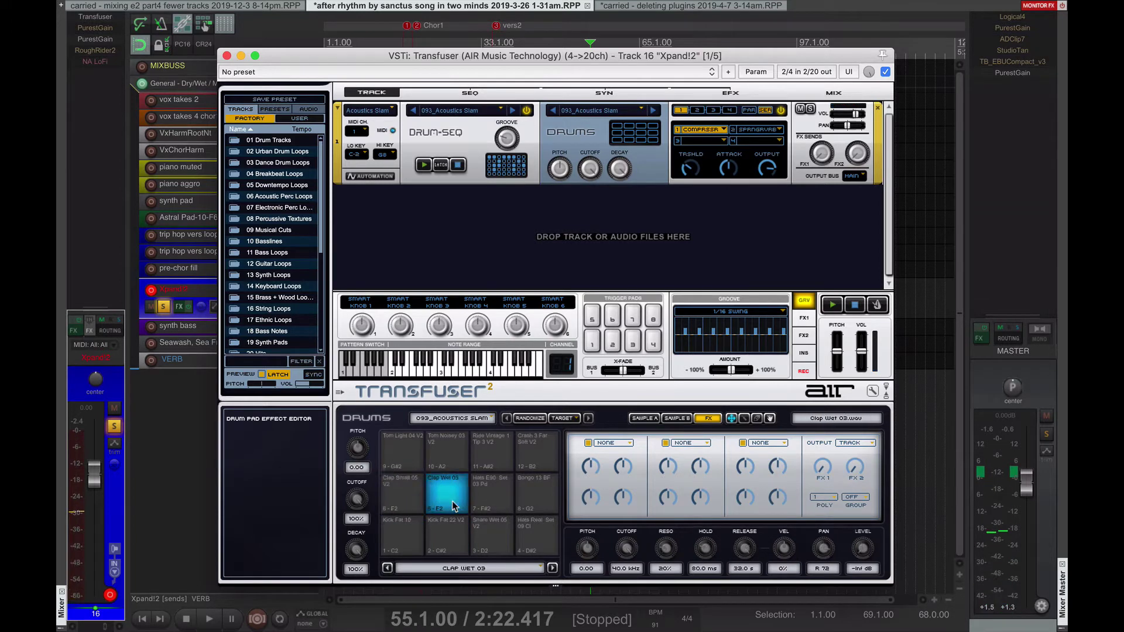
left_click(503, 501)
left_click(535, 497)
left_click(530, 454)
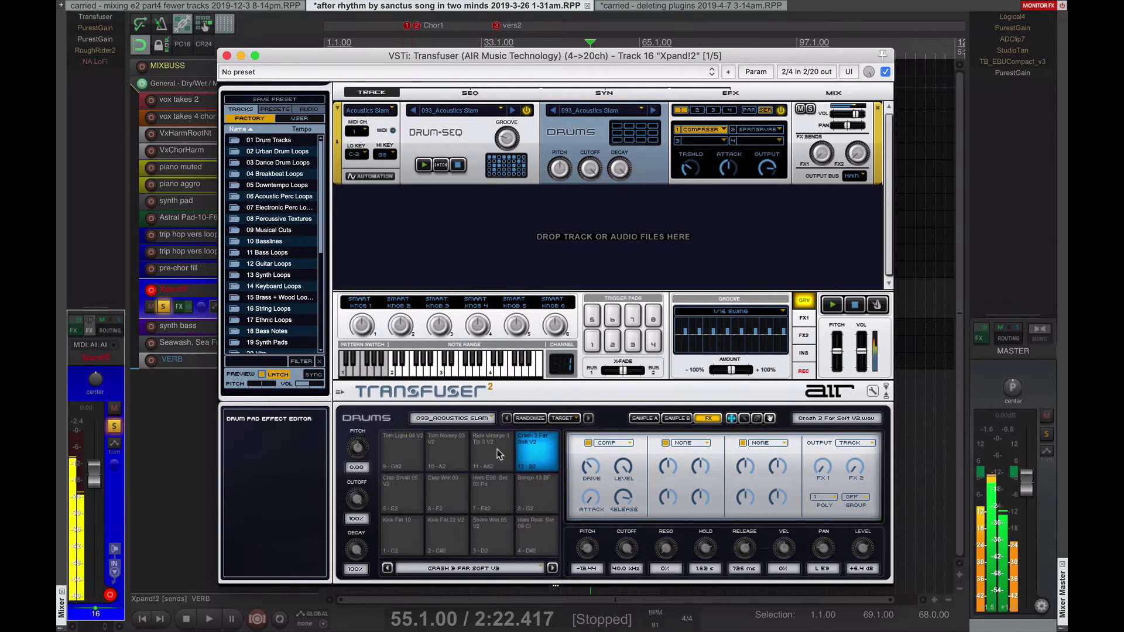
left_click(497, 454)
left_click(529, 454)
left_click(447, 452)
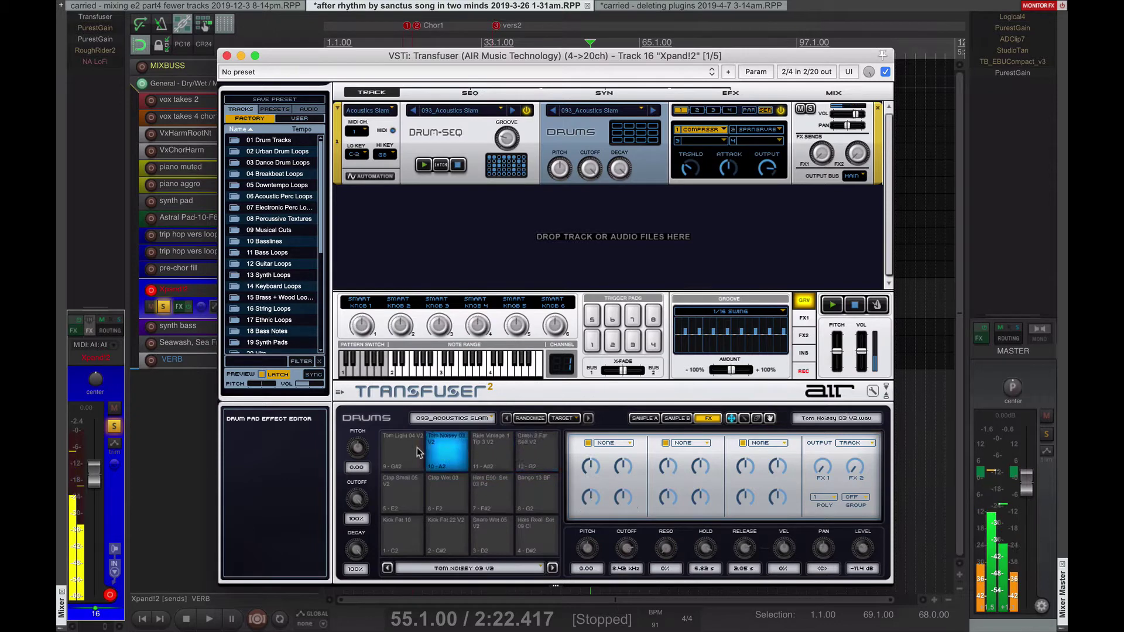
left_click(402, 444)
left_click(491, 452)
left_click(535, 500)
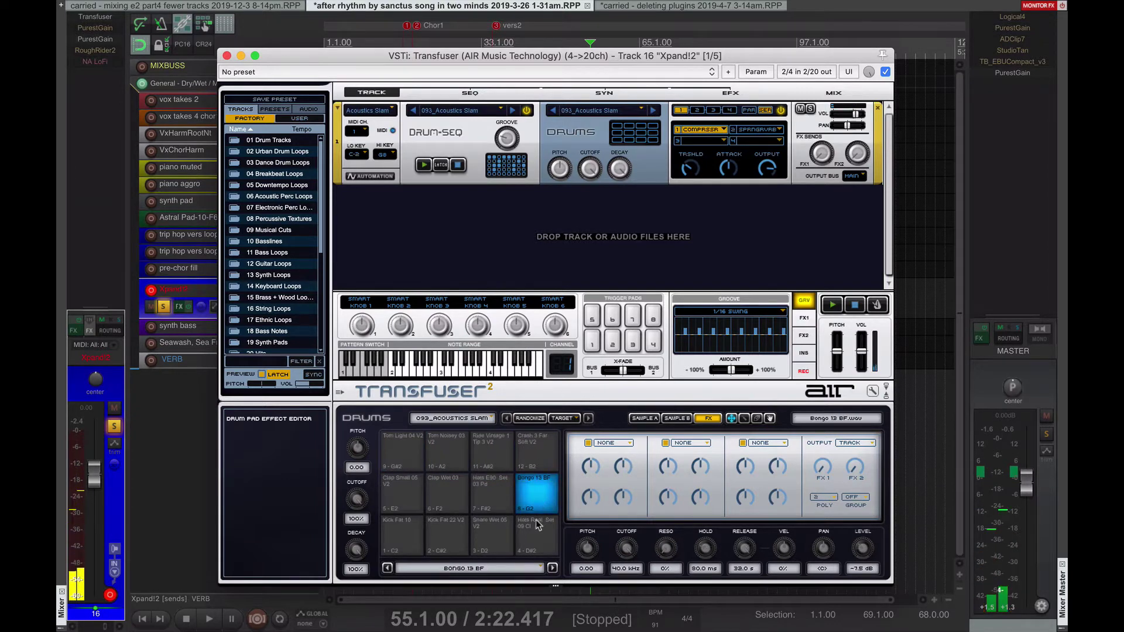
left_click(538, 525)
left_click(489, 540)
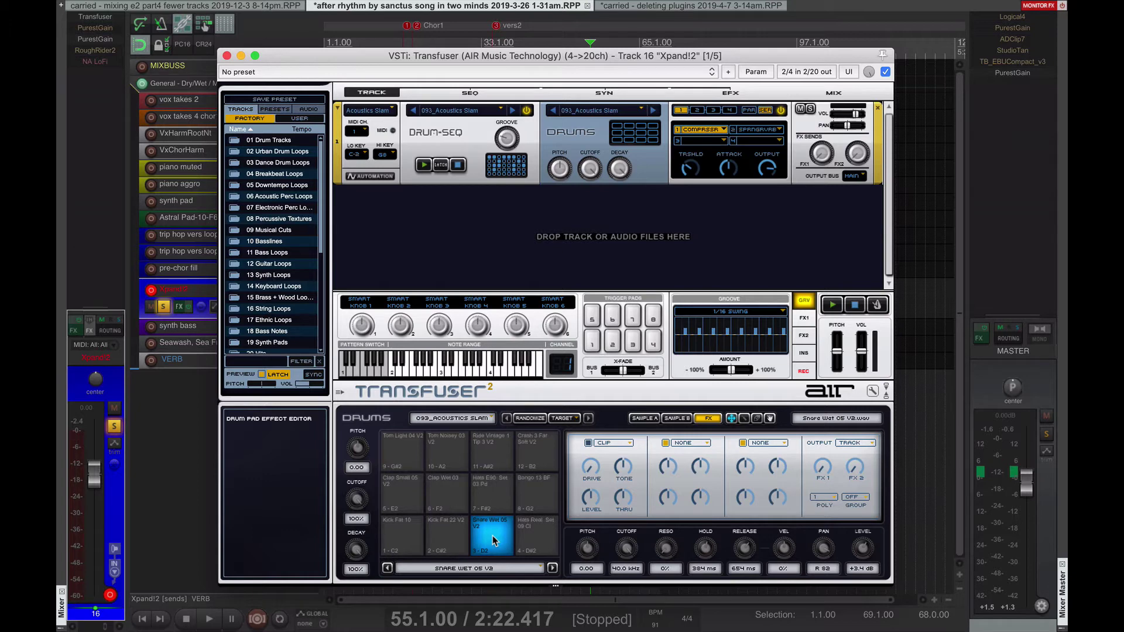
Step: Compare the pad effects assigned to Kick Fat 22 V2, Kick Fat 10 and Snare Wet 05 V2
left_click(449, 543)
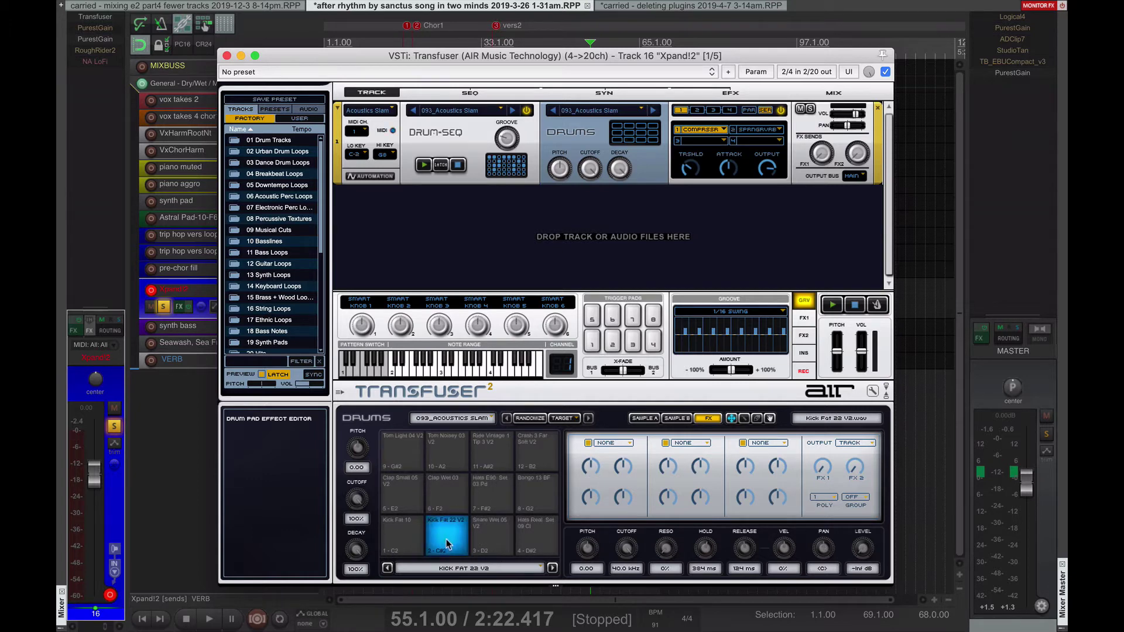
left_click(402, 536)
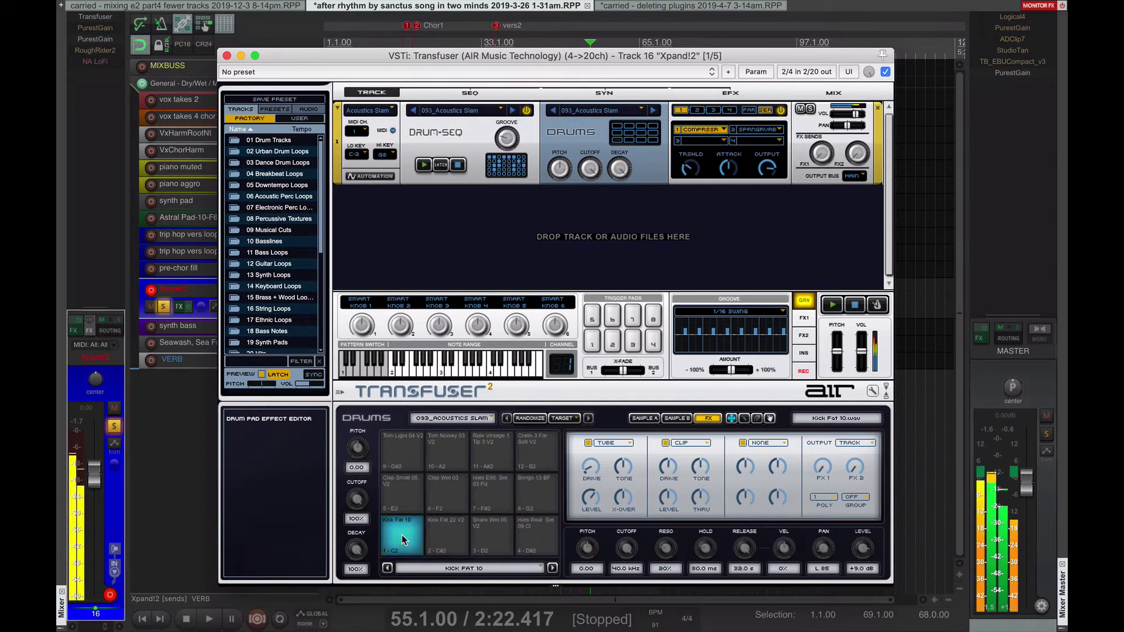
left_click(504, 537)
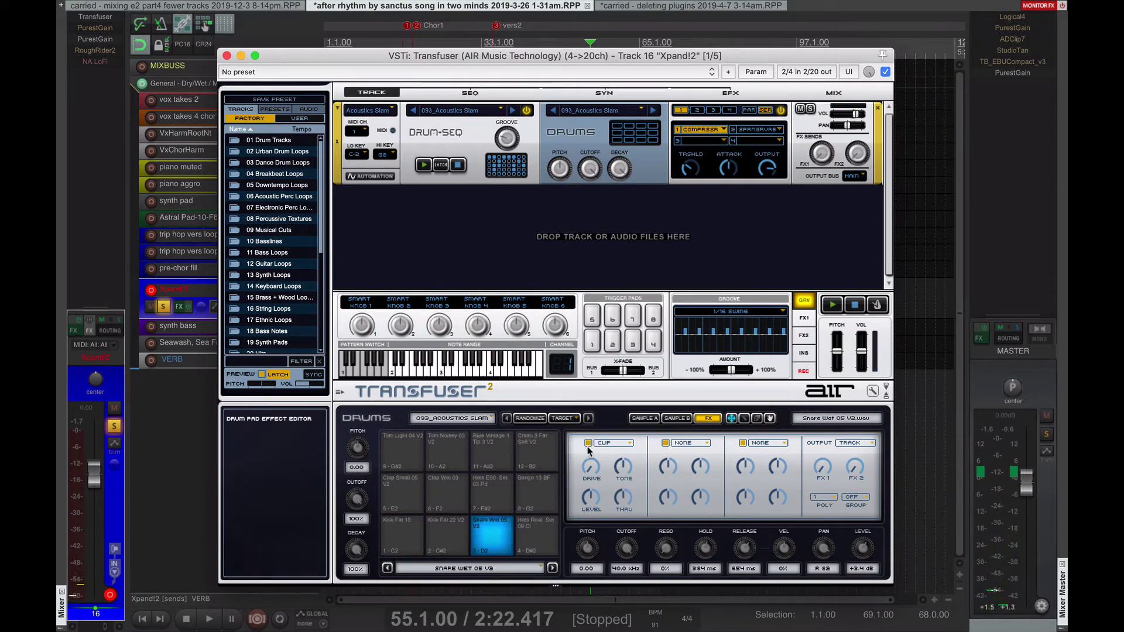
Step: Audition Snare Wet 05 V2 and Kick Fat 10, and examine the Compressor and Spring Reverb inserts on Transfuser's drum track
left_click(505, 537)
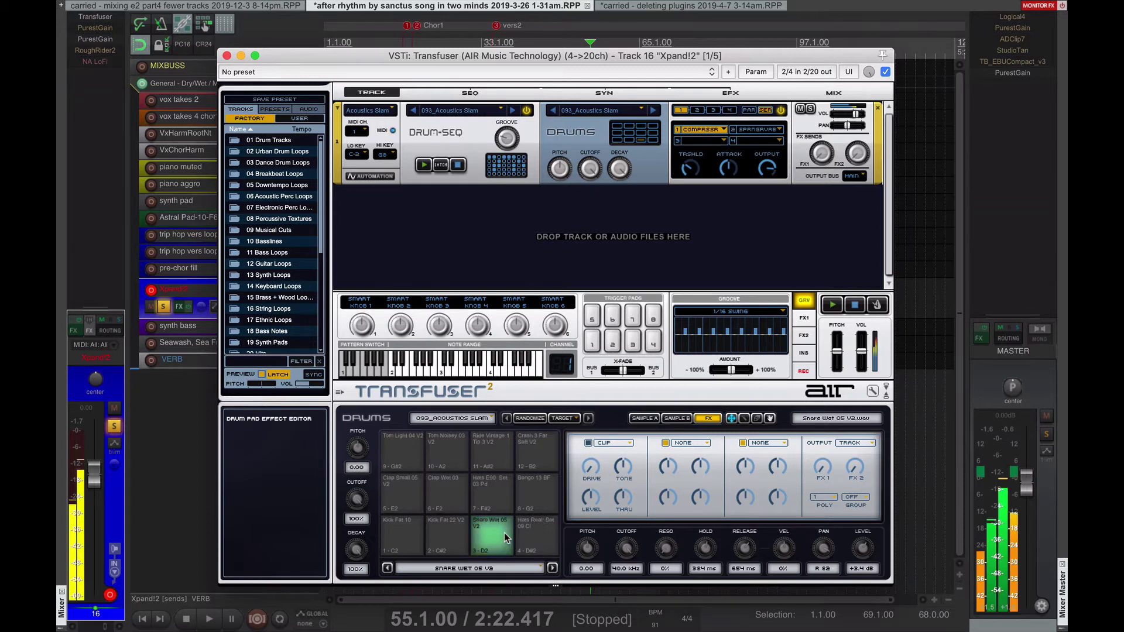
left_click(398, 532)
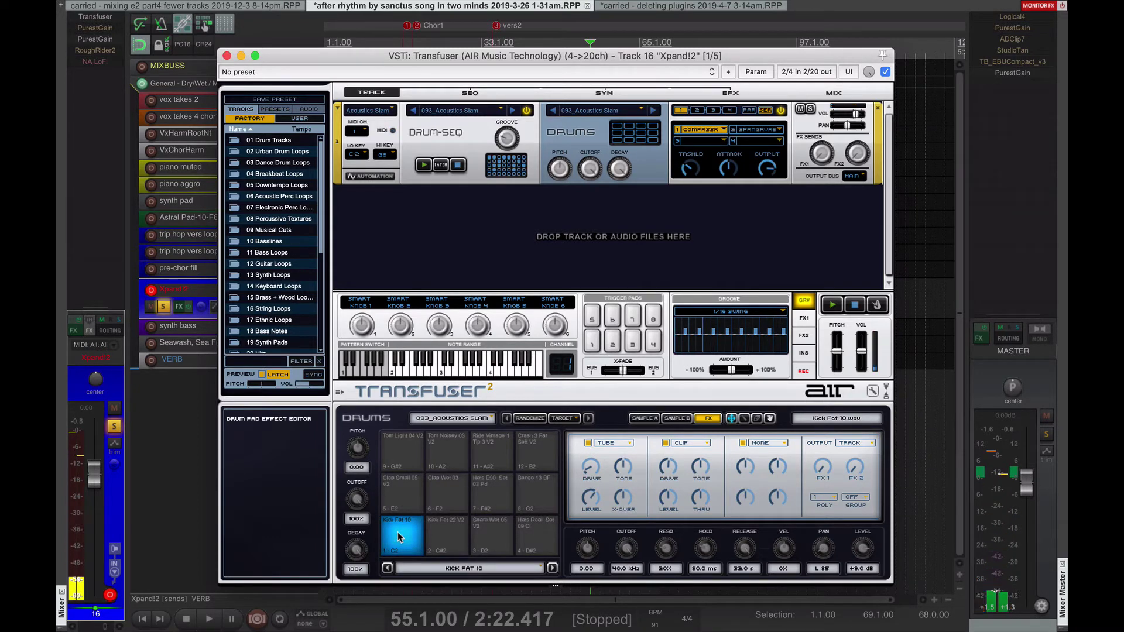
left_click(695, 133)
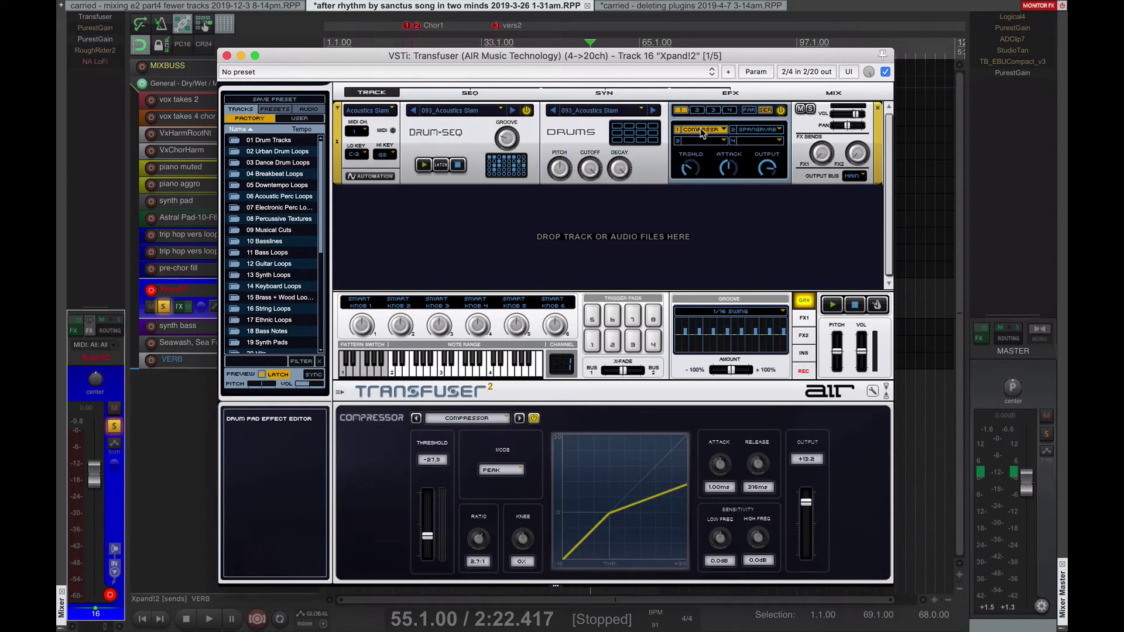
left_click(746, 131)
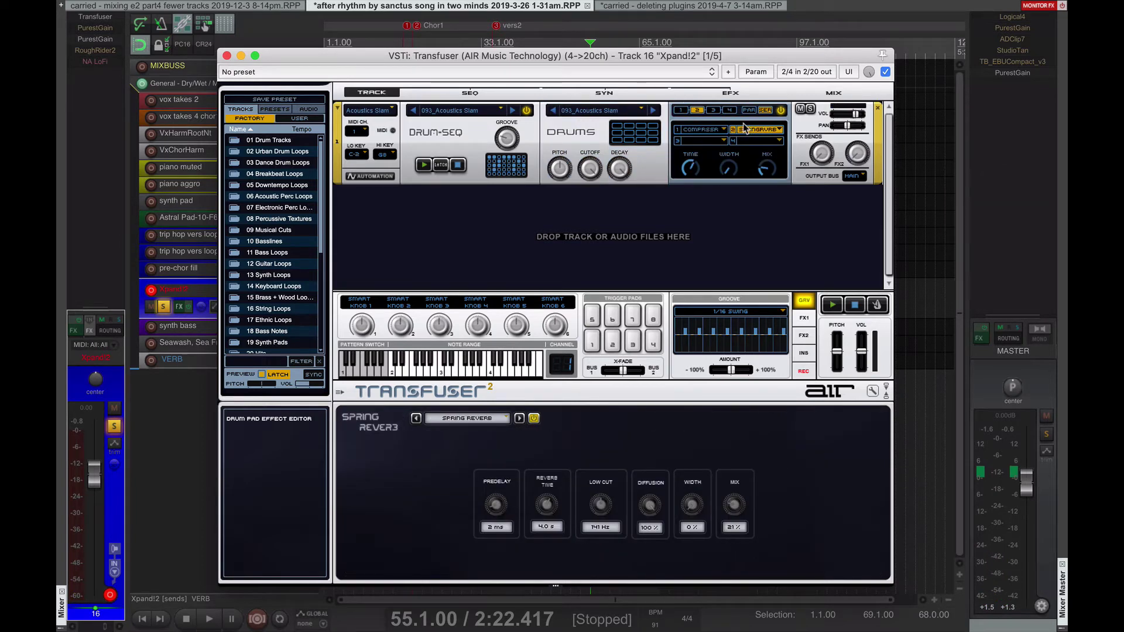
left_click(699, 133)
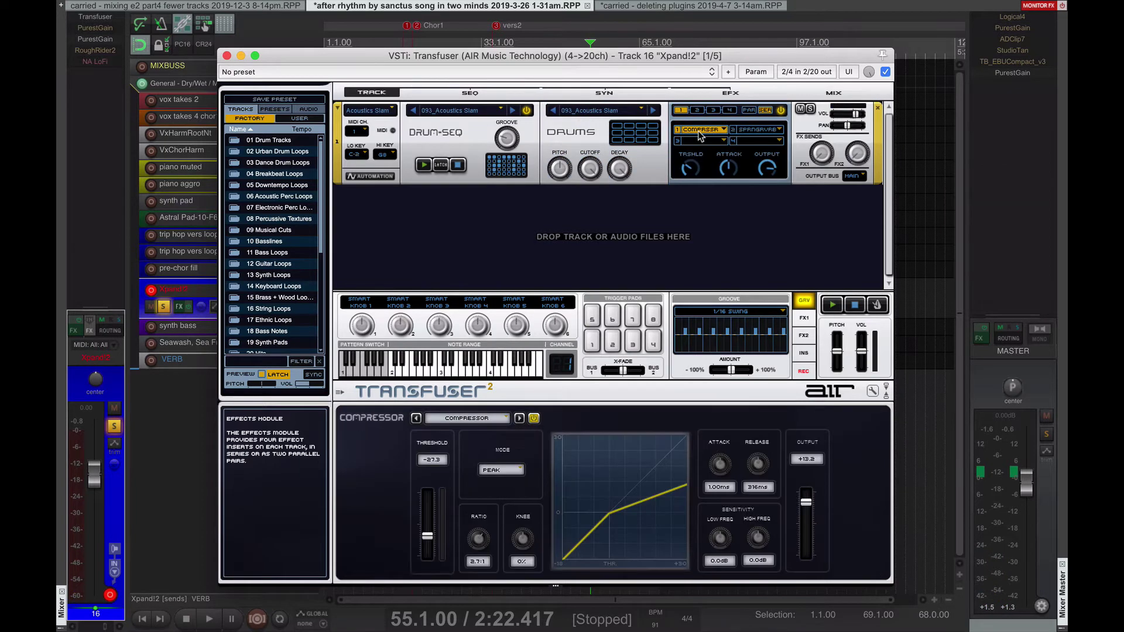
key("space")
key("space")
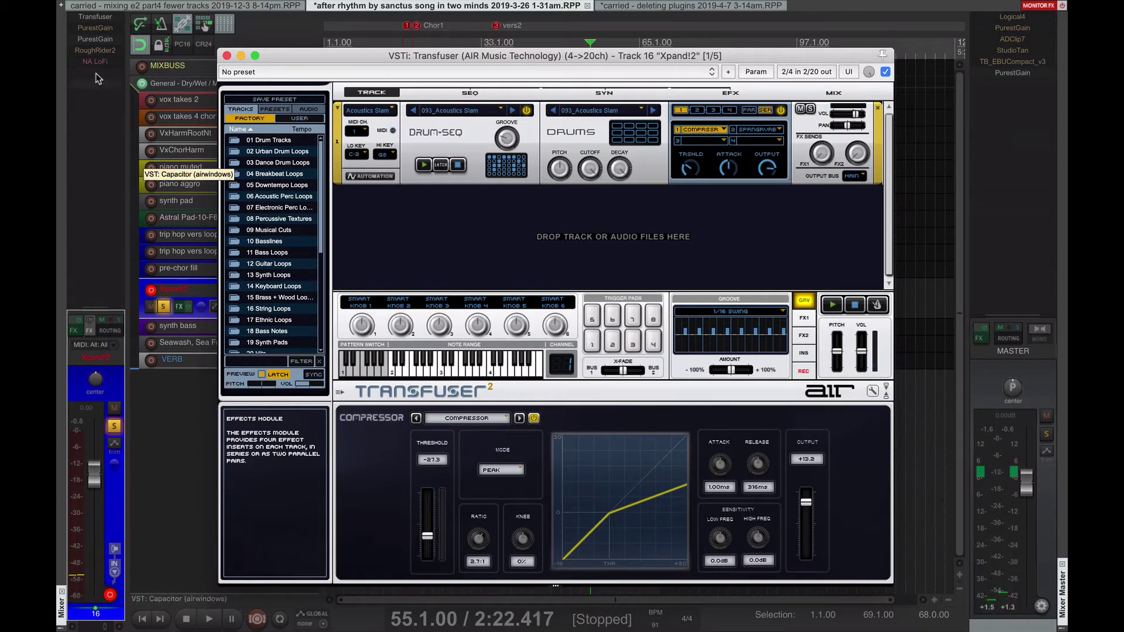
Step: Unsolo the Xpand!2 track, close Transfuser, and disarm the track after briefly playing the full mix
left_click(114, 426)
key("Escape")
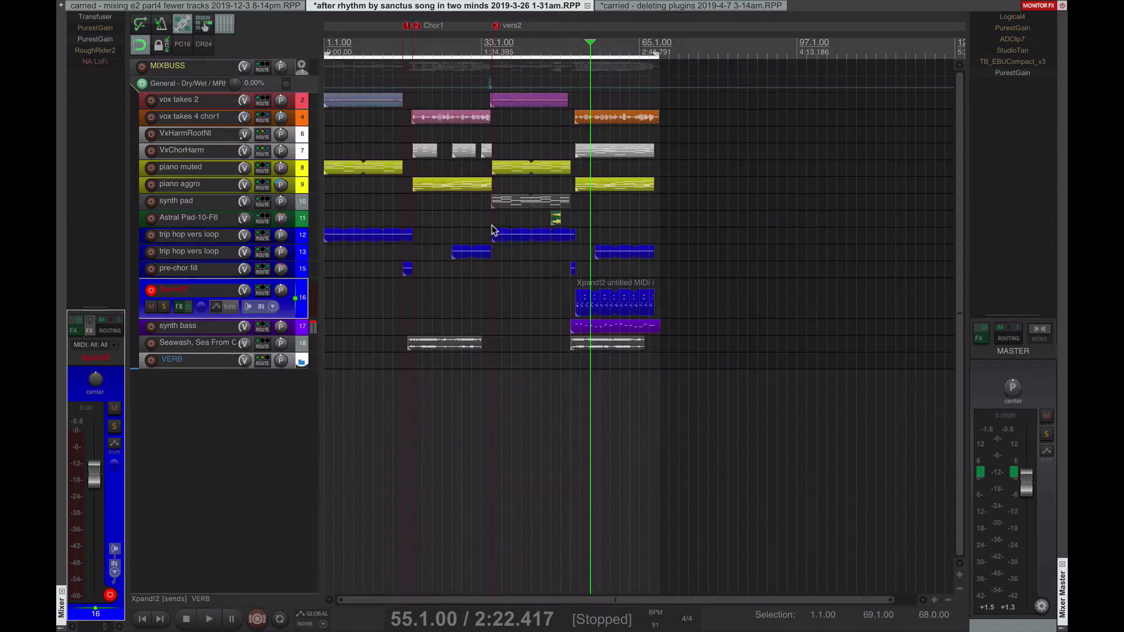
key("space")
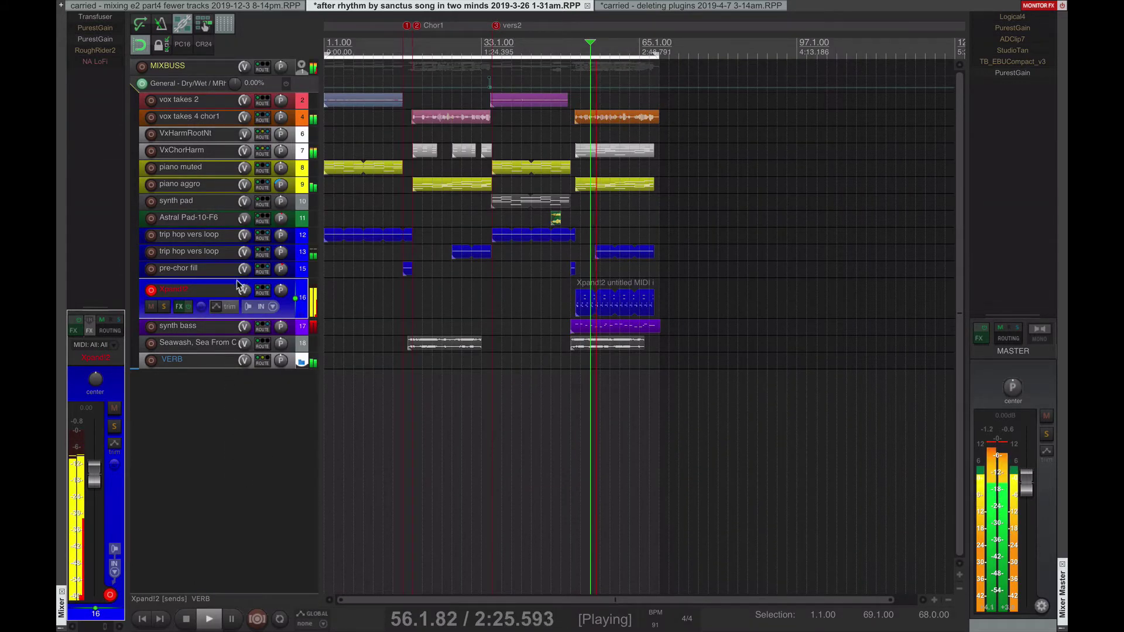
key("space")
left_click(150, 291)
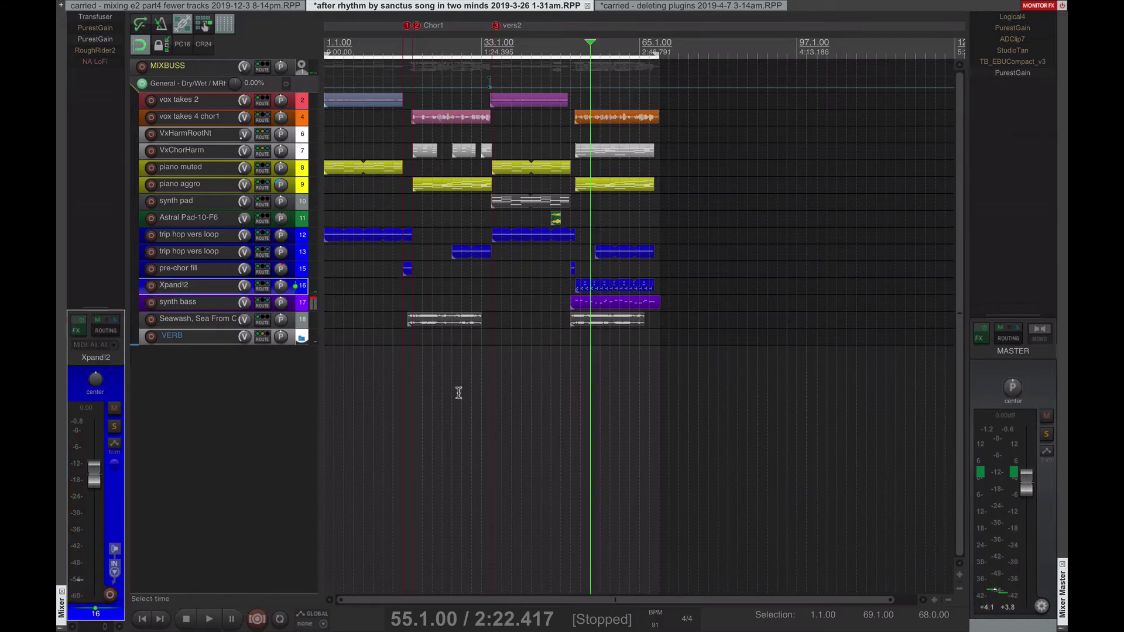
Step: Save the project and play the full mix from bar 55
key("ctrl+s")
key("space")
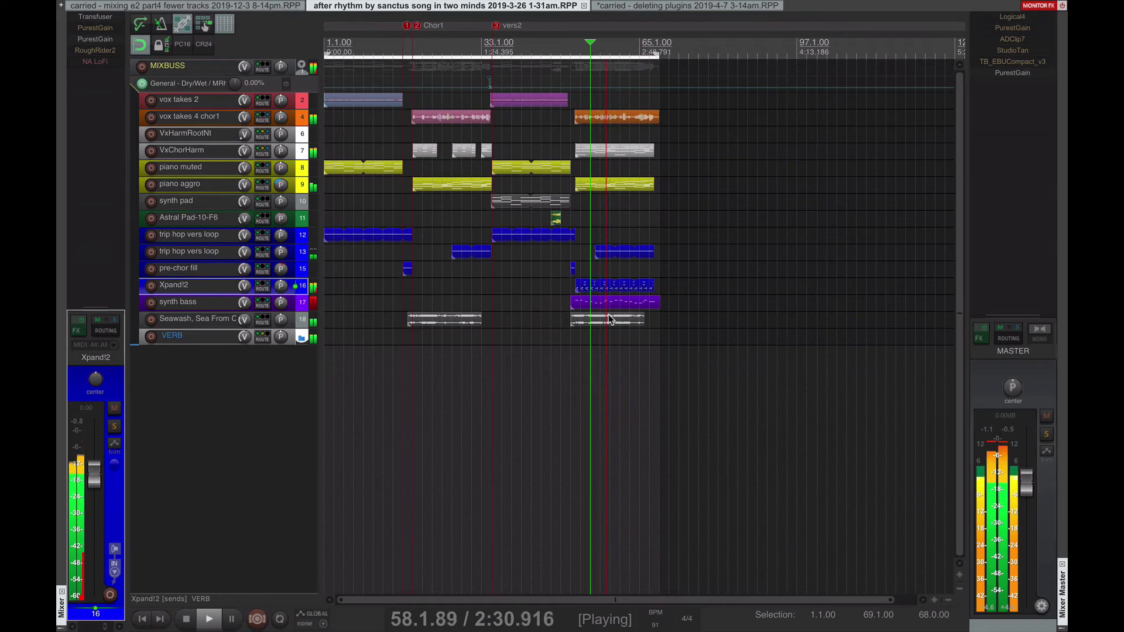
key("space")
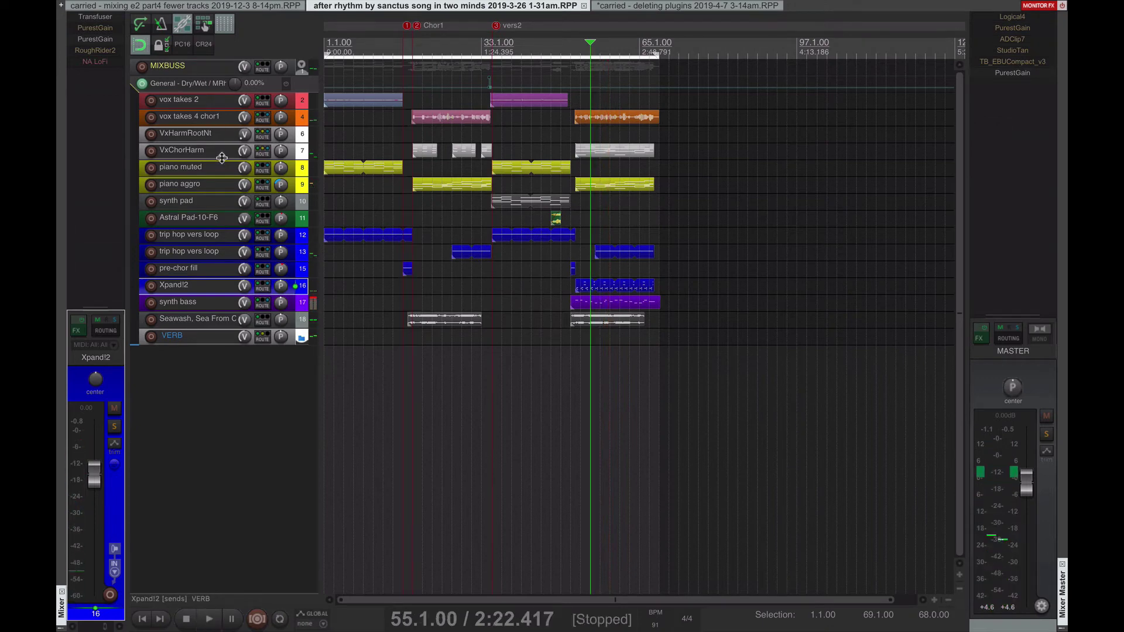
Step: Examine the Waves Tune Real-Time and Doubler2 settings on the vox takes 4 chor1 track
left_click(220, 149)
left_click(216, 118)
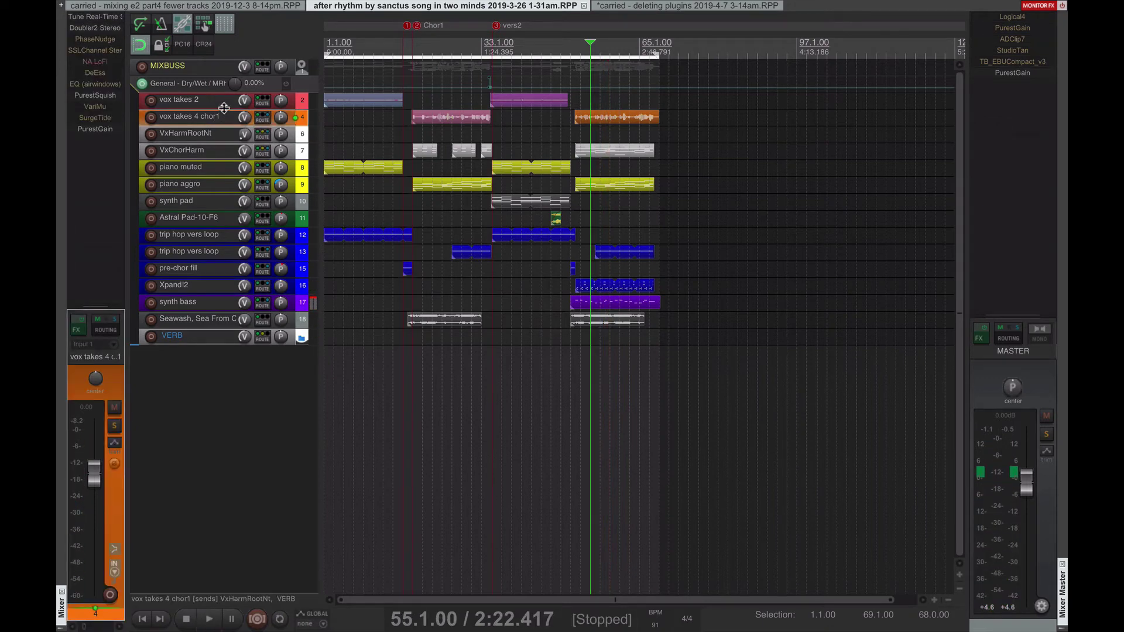
left_click(97, 17)
left_click_drag(343, 226, 380, 92)
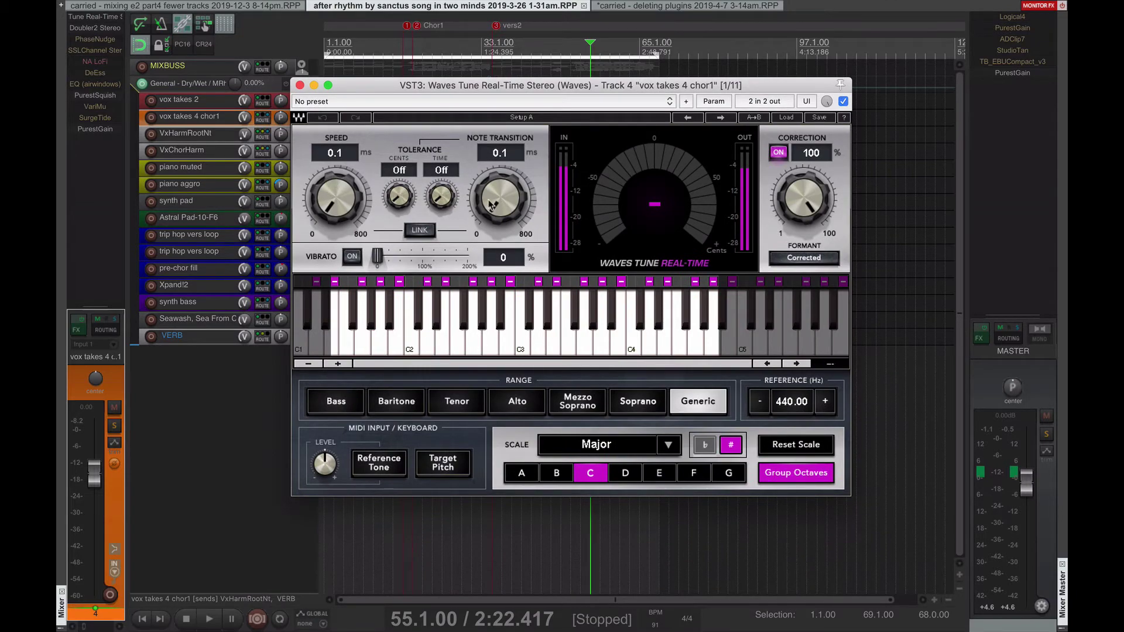
key("Escape")
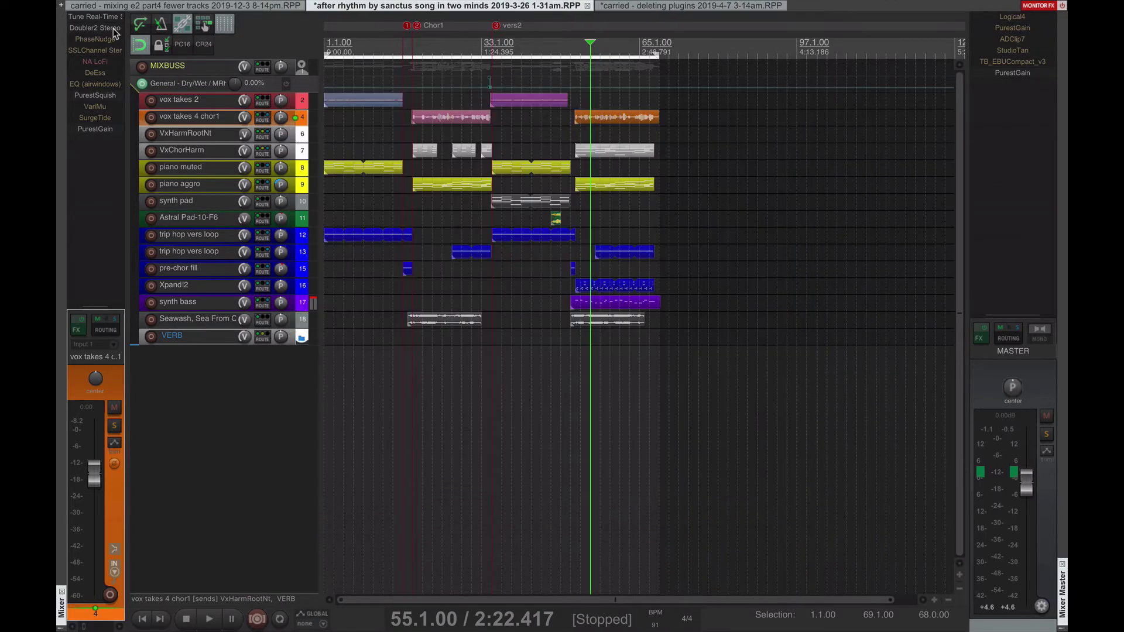
left_click(113, 28)
left_click_drag(300, 30, 544, 216)
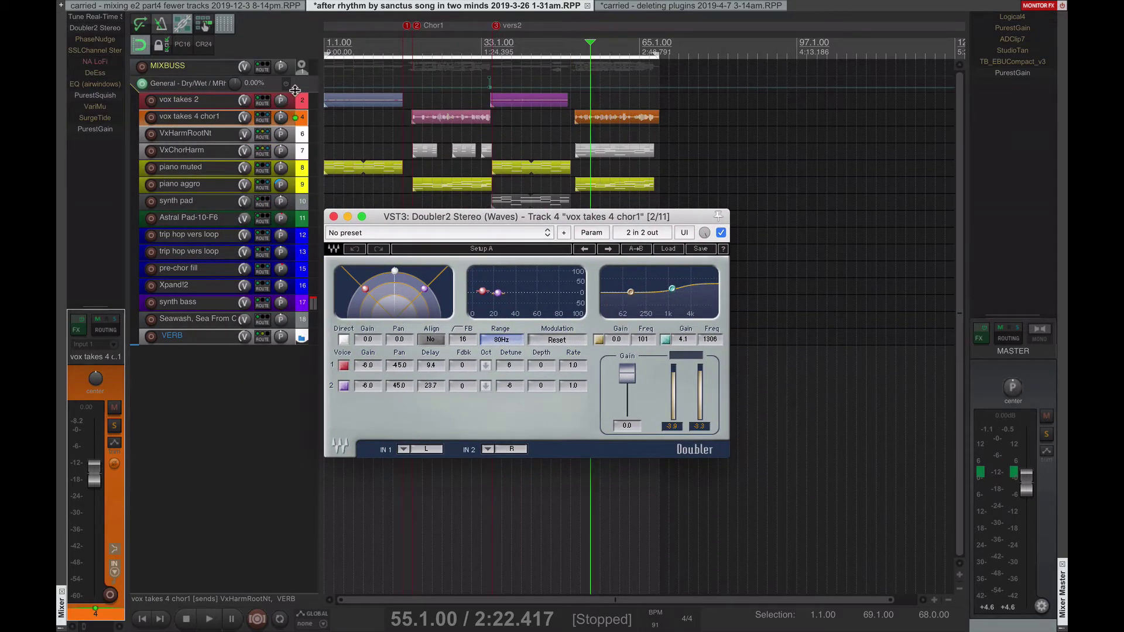
key("Escape")
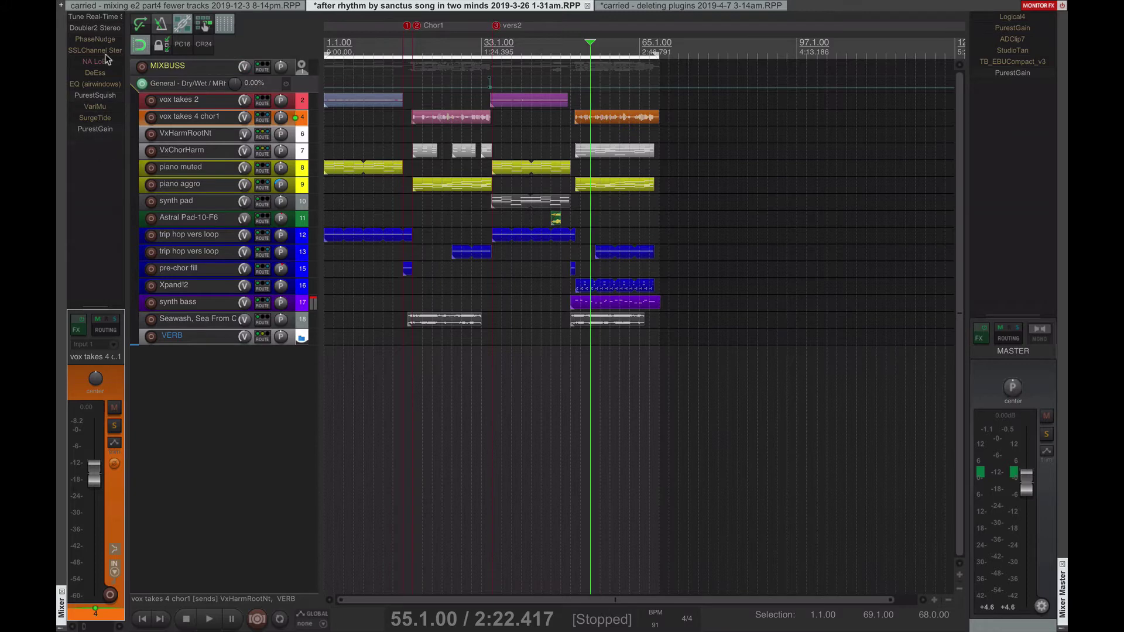
Step: Compare the effect chains of the vox takes 4 chor1, VxHarmRootNt and VxChorHarm tracks
left_click(213, 154)
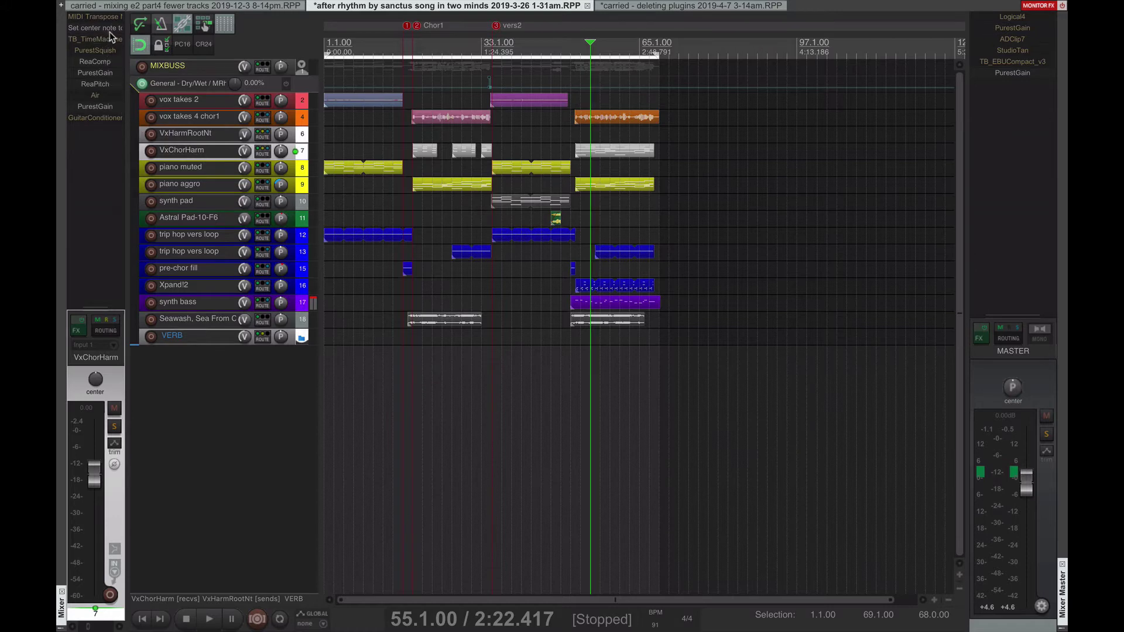
left_click(212, 133)
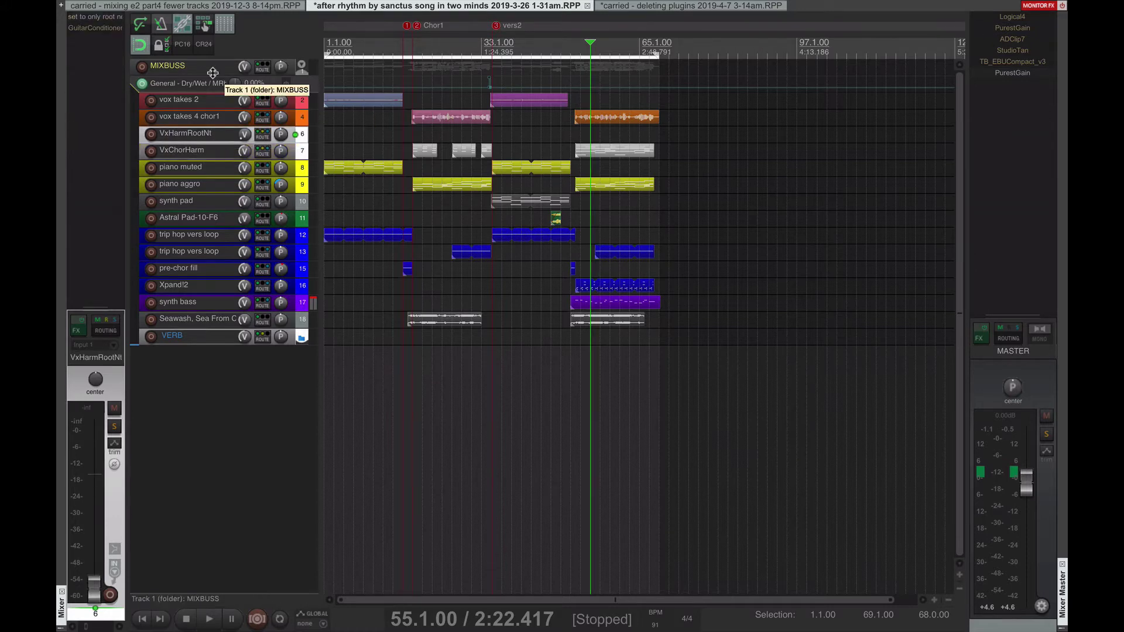
left_click(217, 122)
left_click(218, 136)
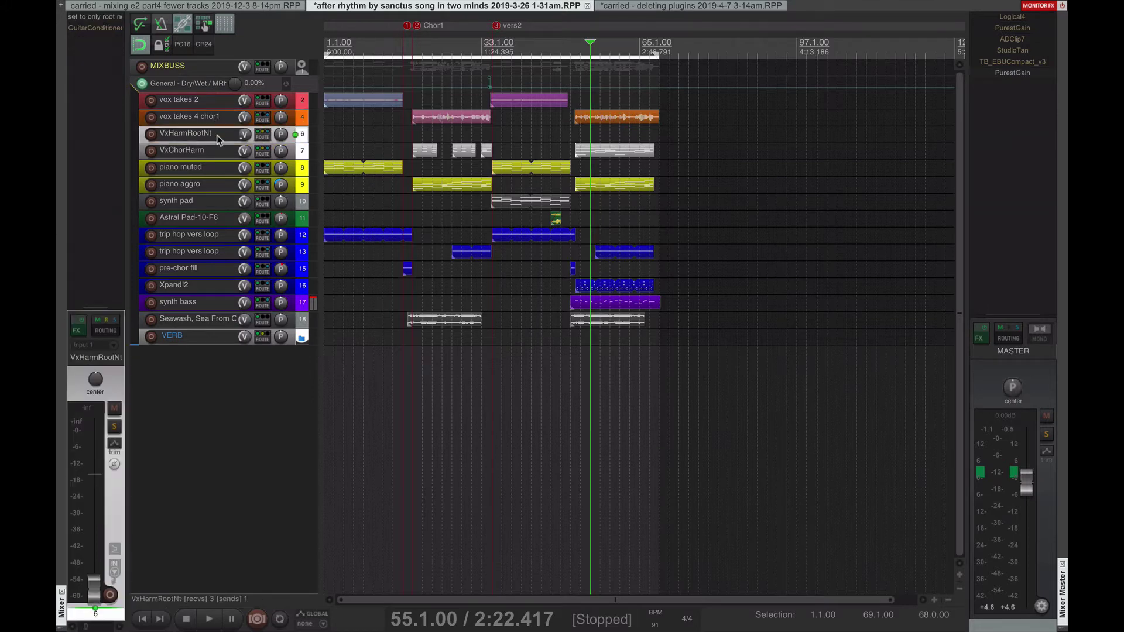
left_click(221, 154)
left_click(216, 137)
left_click(216, 120)
left_click(218, 137)
left_click(218, 155)
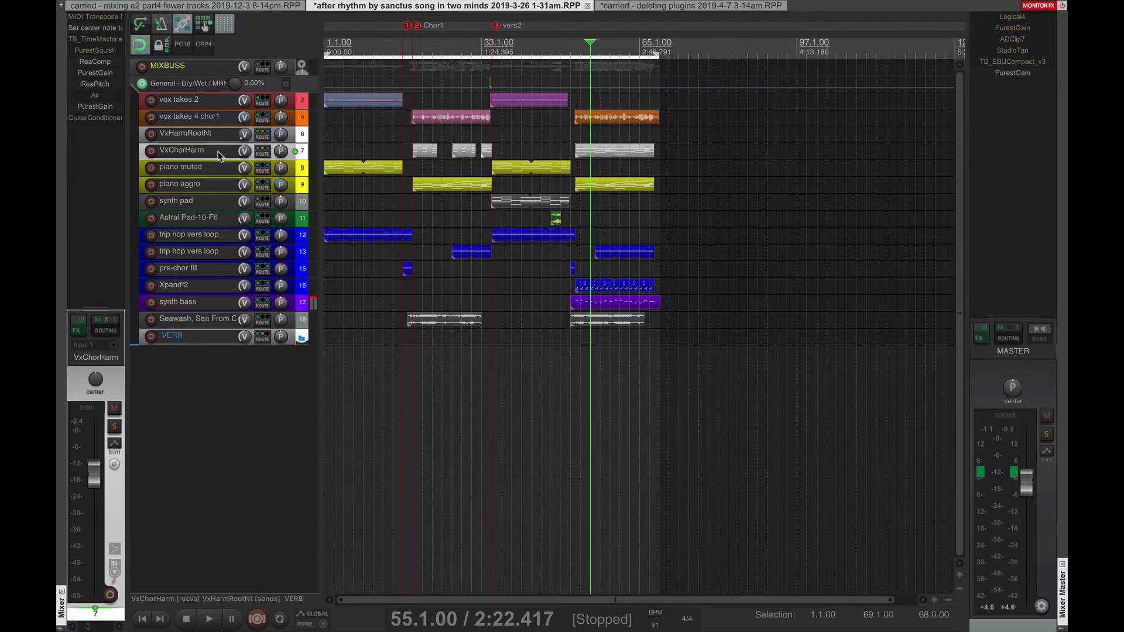
left_click(217, 119)
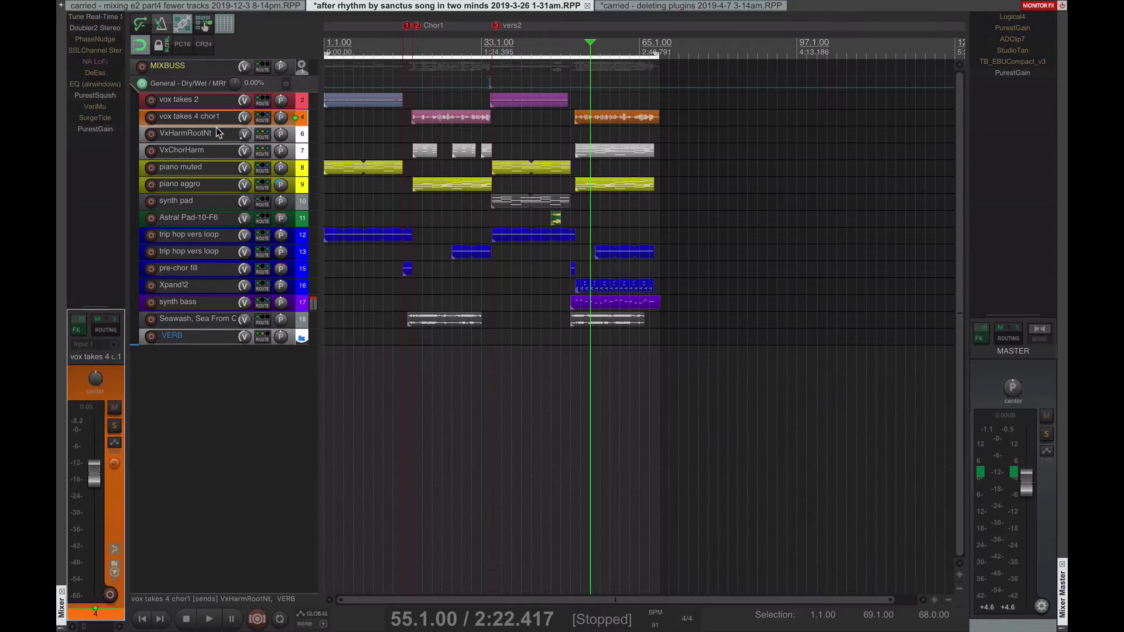
left_click(218, 135)
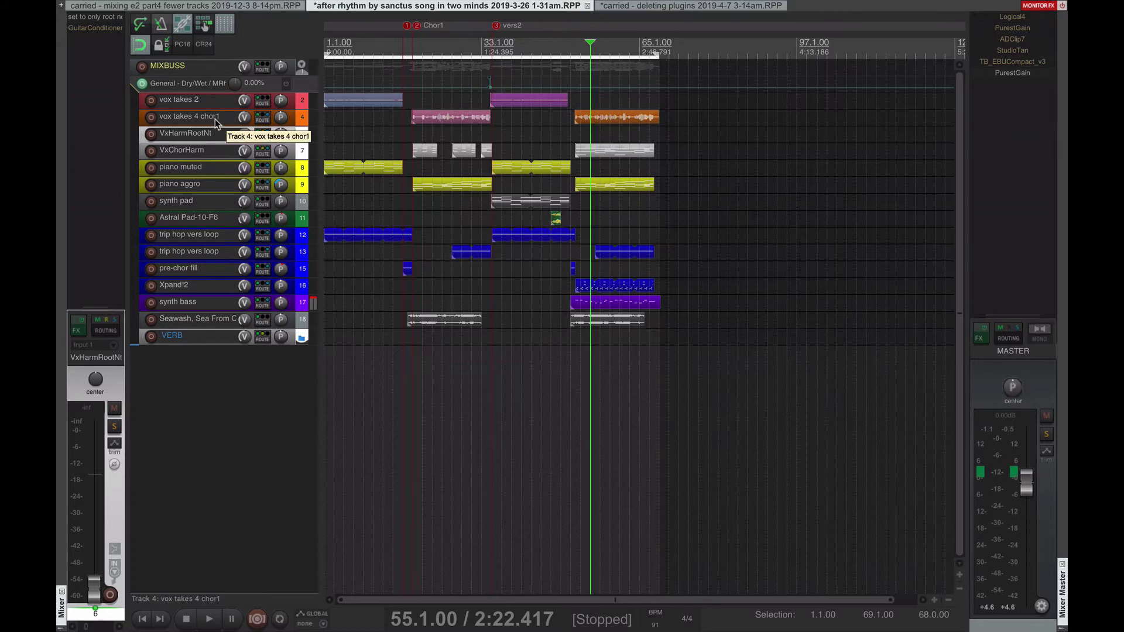
left_click(216, 120)
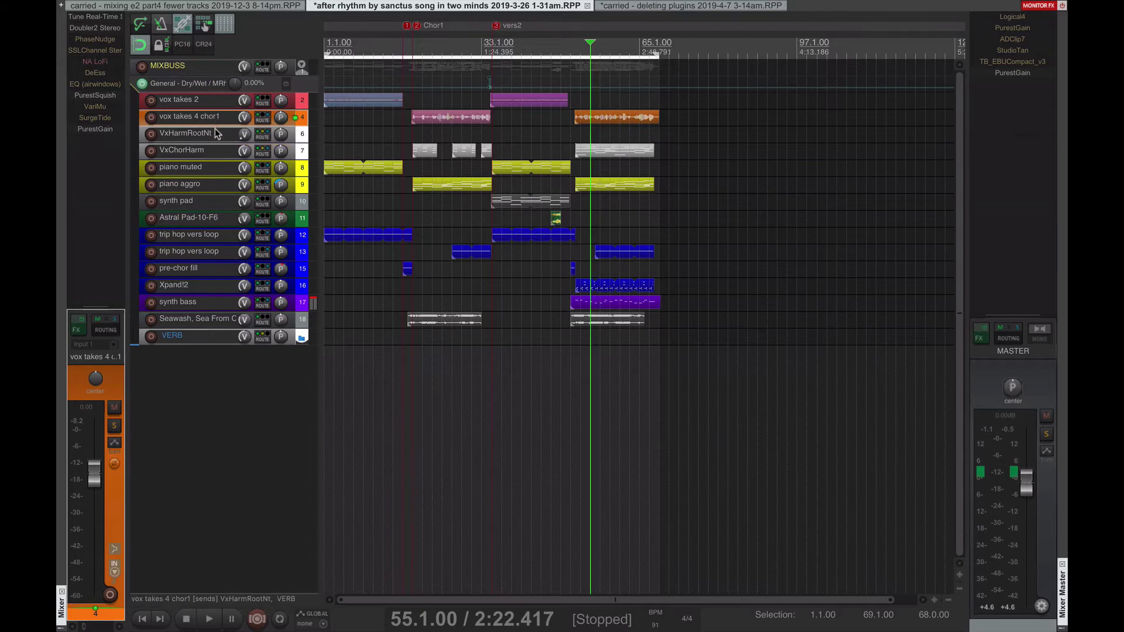
left_click(214, 136)
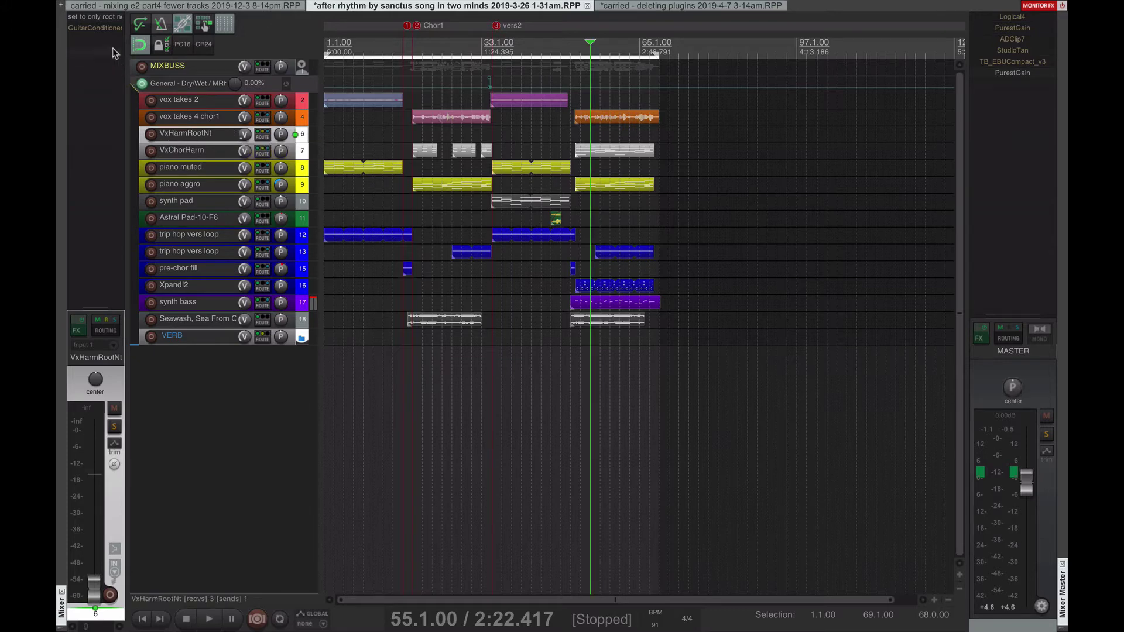
Step: Examine the manual correction pitch line in VxHarmRootNt's "set to only root note" ReaTune effect
left_click(98, 19)
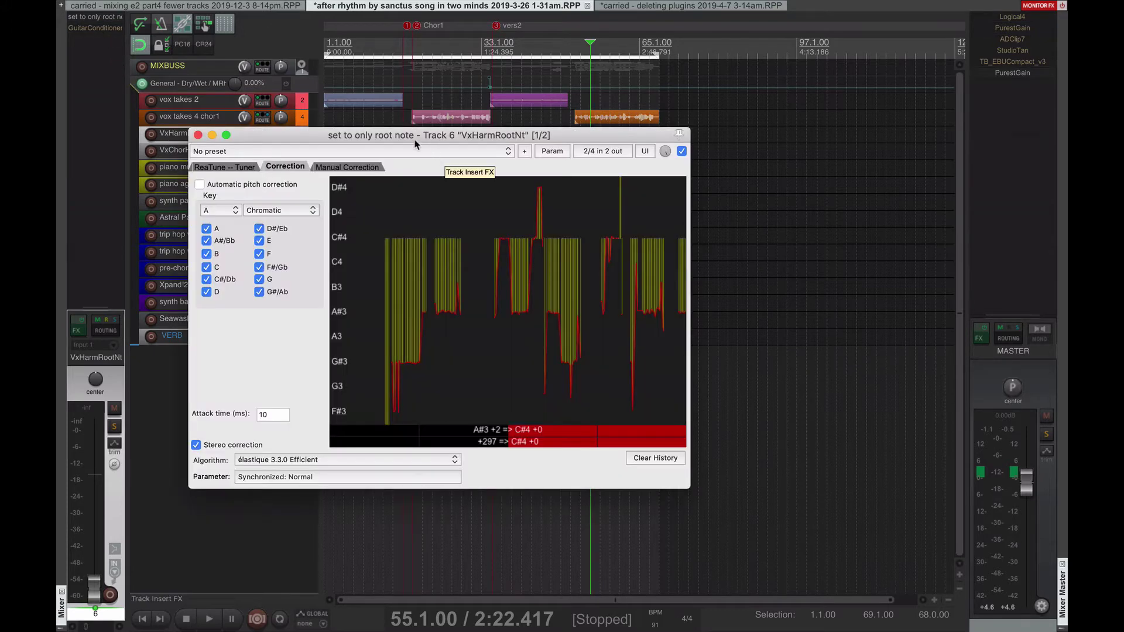
left_click_drag(419, 139, 454, 107)
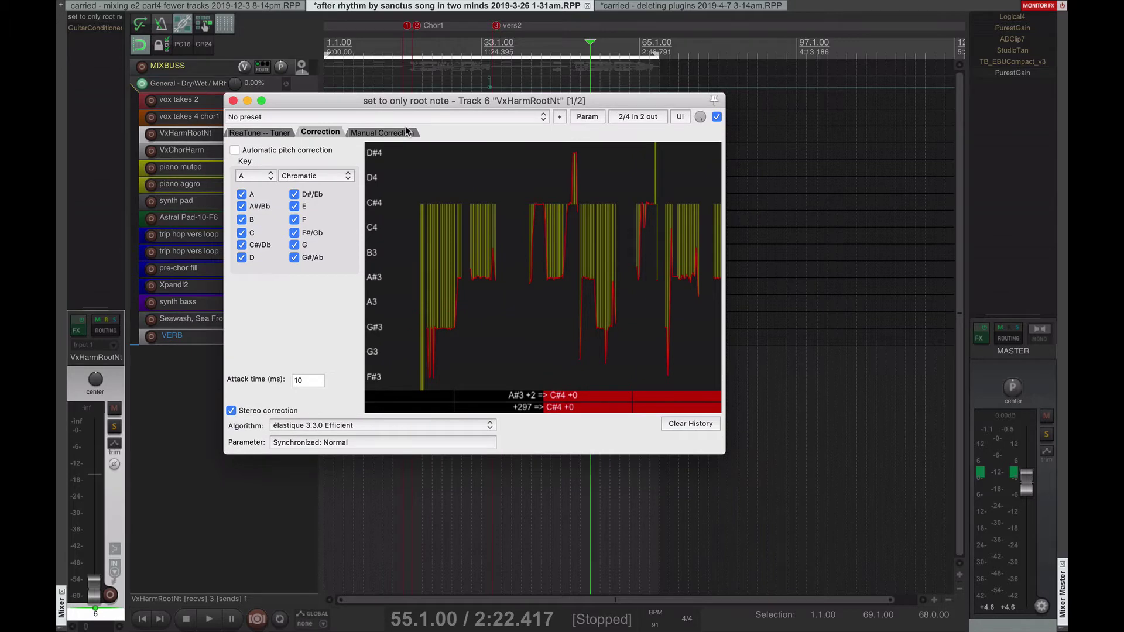
left_click(367, 133)
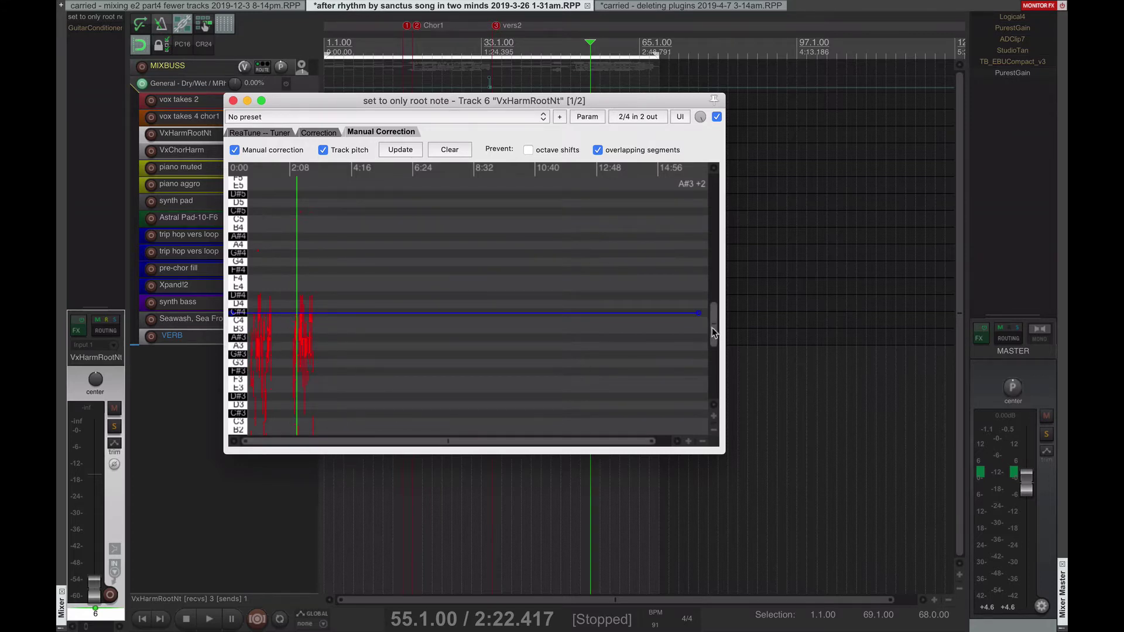
mouse_move(711, 328)
left_mouse_down()
mouse_move(715, 356)
mouse_move(718, 343)
left_mouse_up()
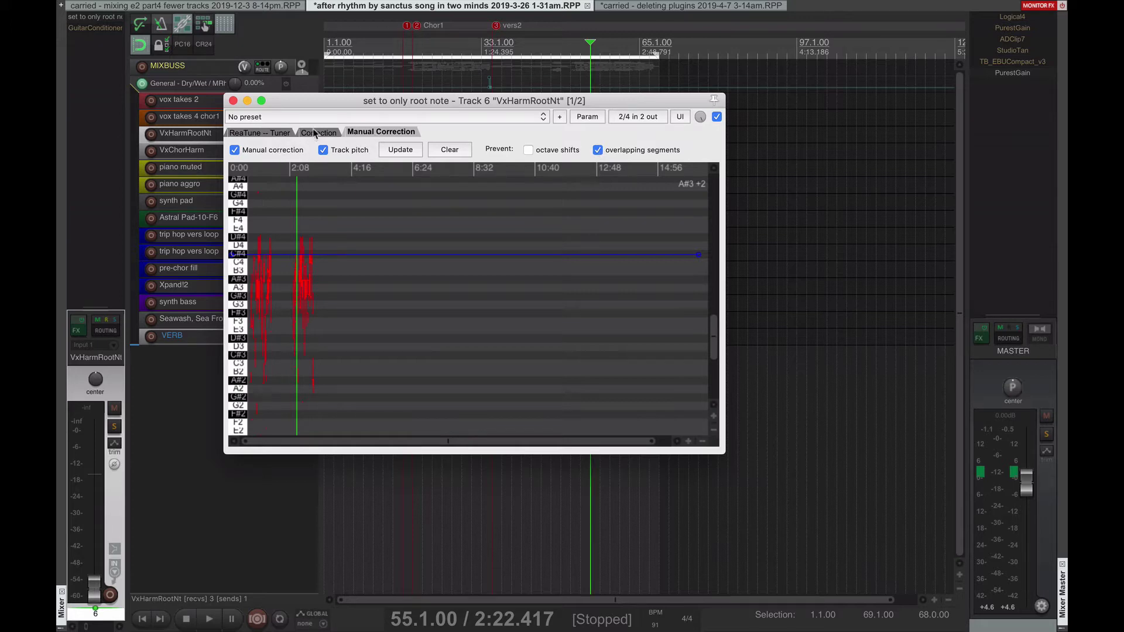
left_click(233, 101)
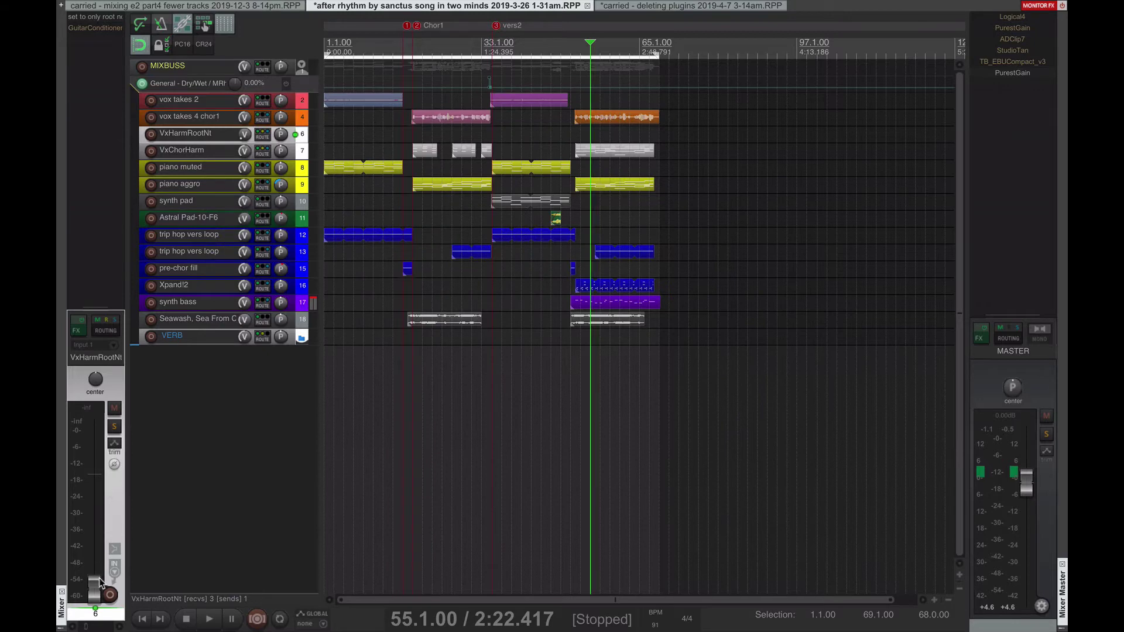
Step: View the sends and receives of VxHarmRootNt and reset its volume fader to 0.00 dB
left_click_drag(93, 585, 87, 608)
left_click(262, 134)
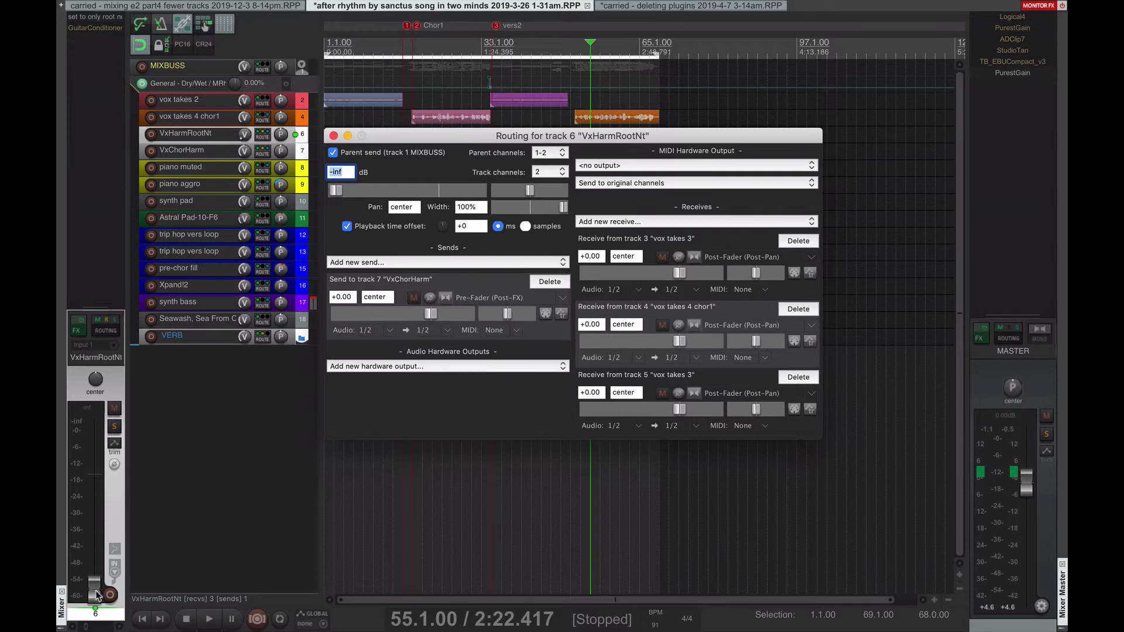
left_click_drag(94, 587, 98, 539)
double_click(96, 534)
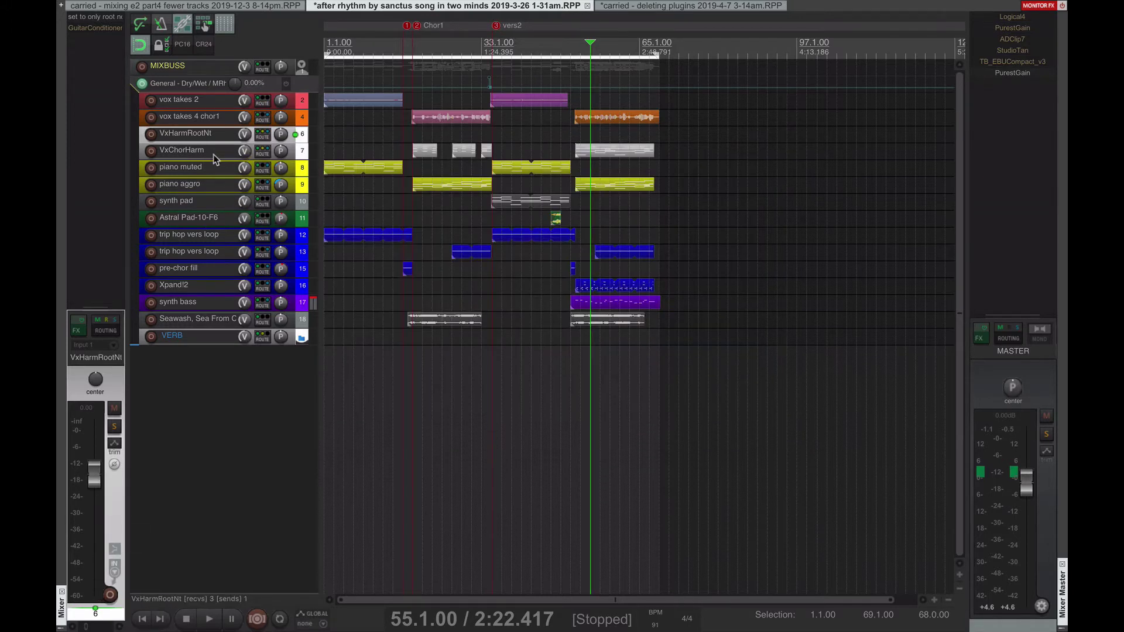
Step: Audition VxHarmRootNt soloed from bar 55, and unsolo it
left_click(113, 427)
key("space")
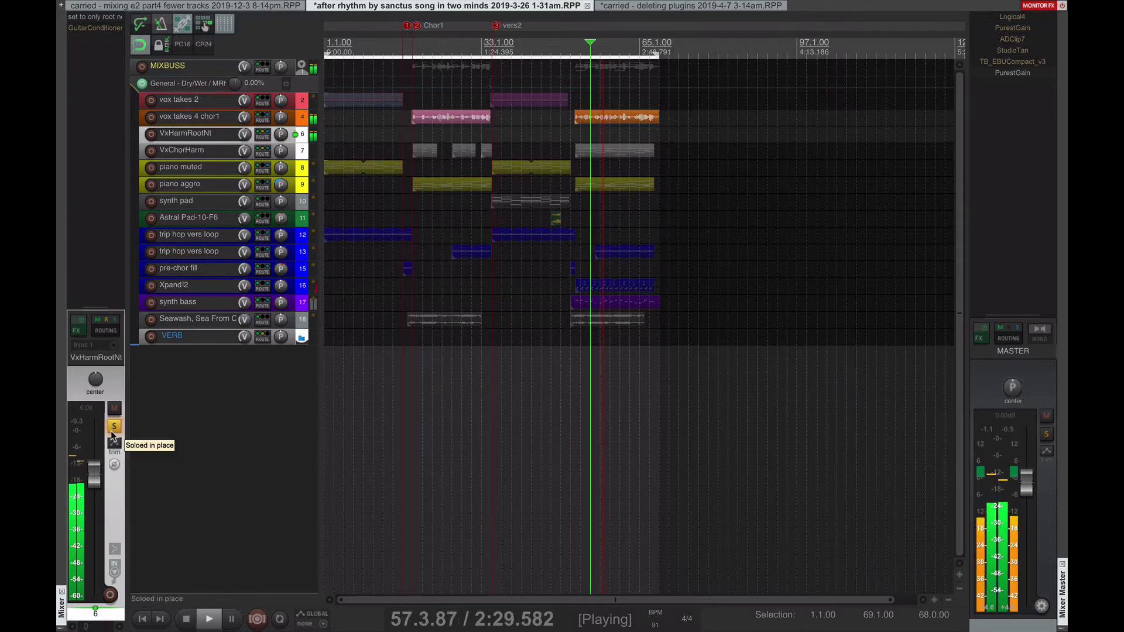
left_click(114, 427)
key("space")
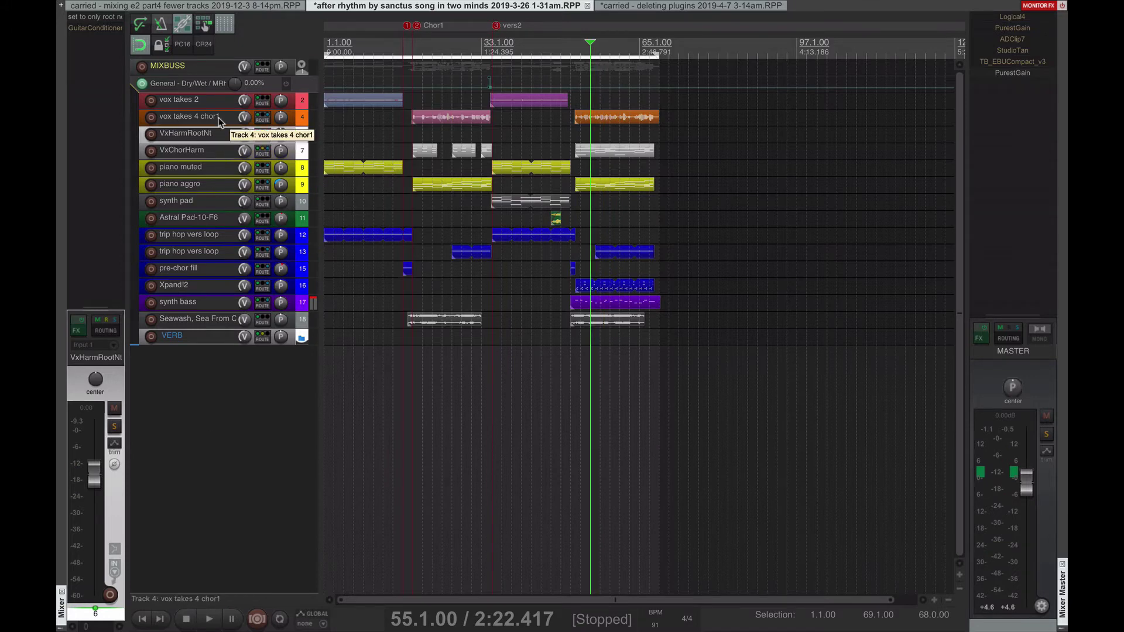
Step: Lower the volume fader of VxHarmRootNt and select the VxChorHarm track
left_click_drag(224, 136, 230, 125)
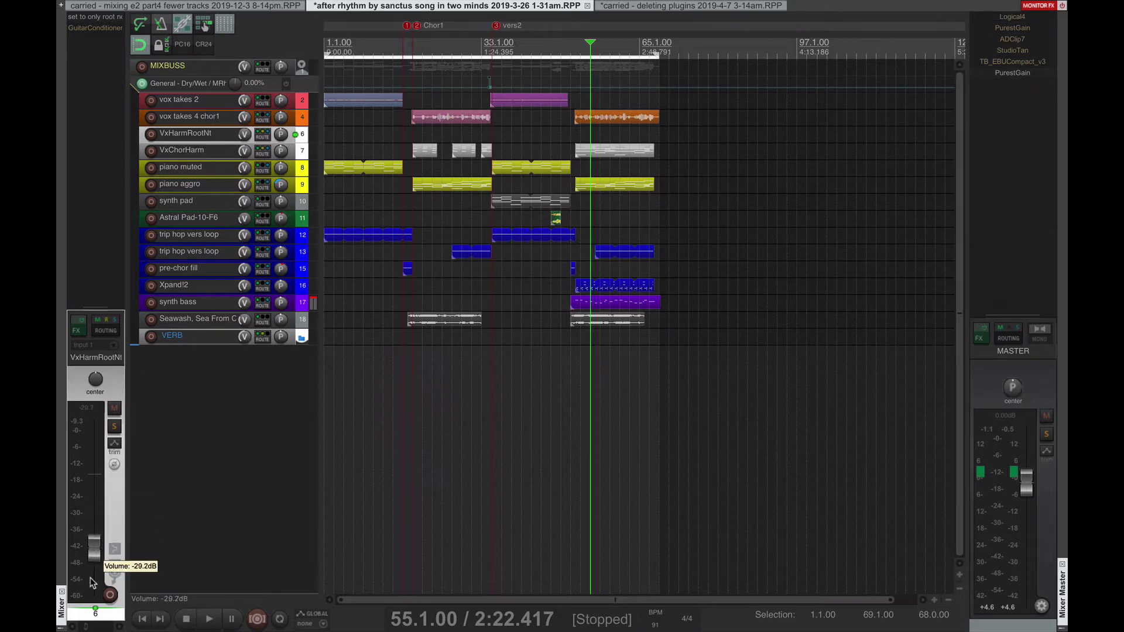
left_click(216, 152)
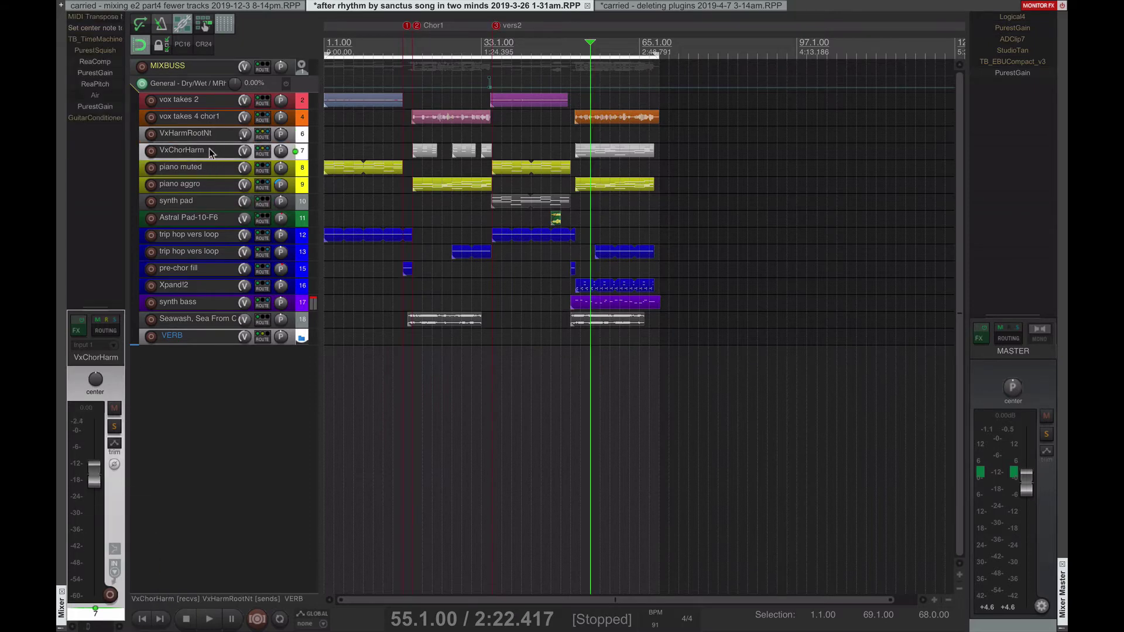
Step: Examine the ReaVoice effect "Set center note to song key" on VxChorHarm and select the vox takes 4 chor1 track
left_click(100, 28)
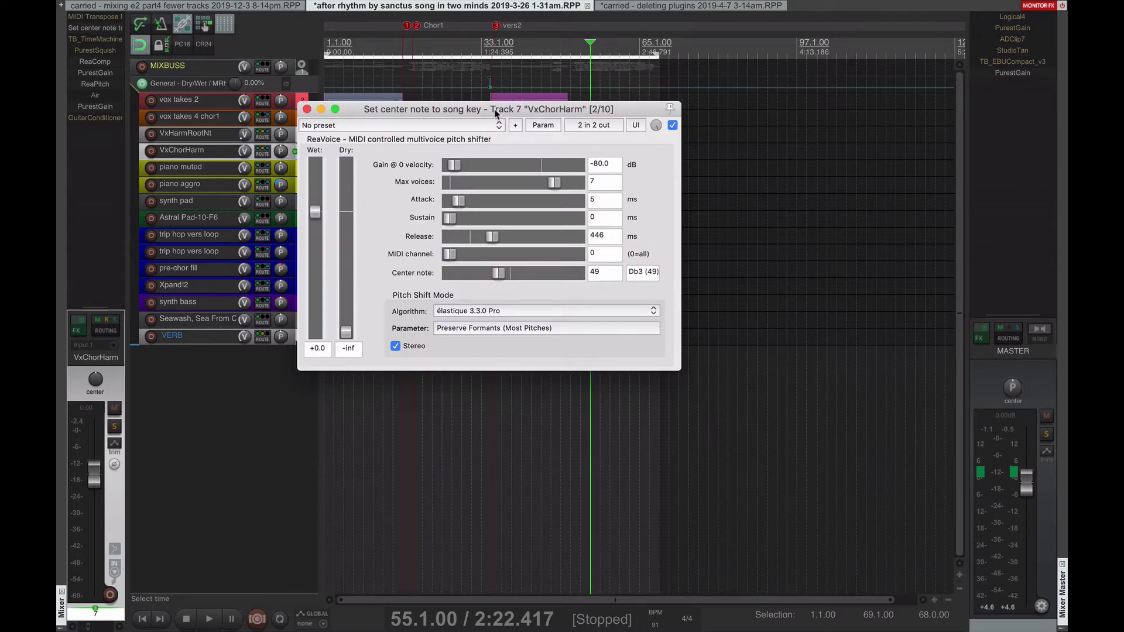
left_click_drag(505, 117, 528, 187)
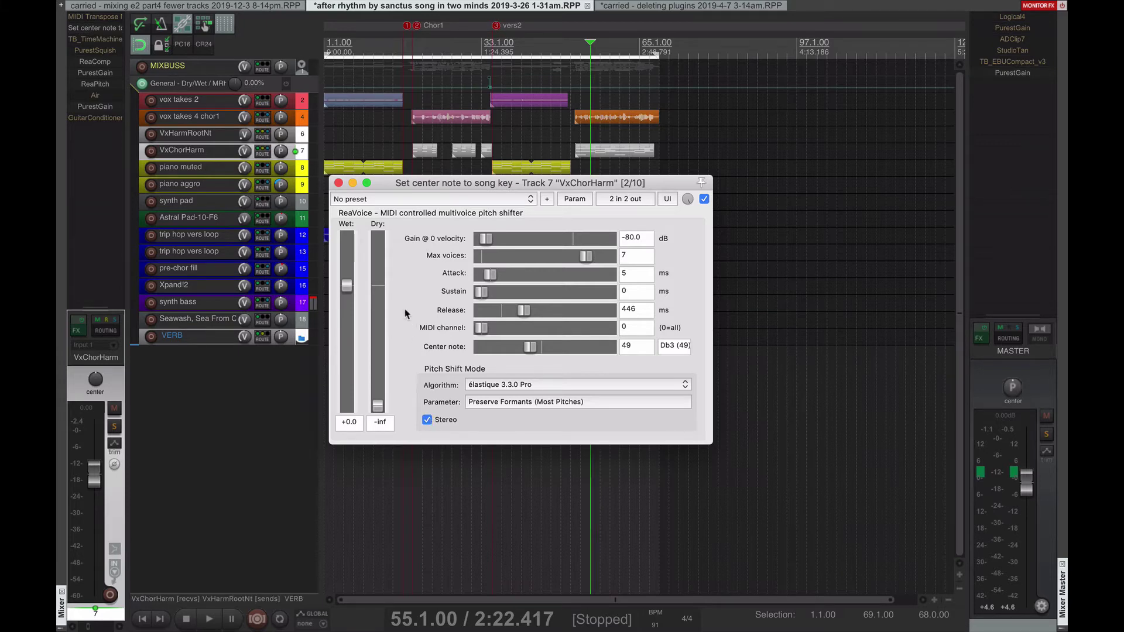
left_click(209, 116)
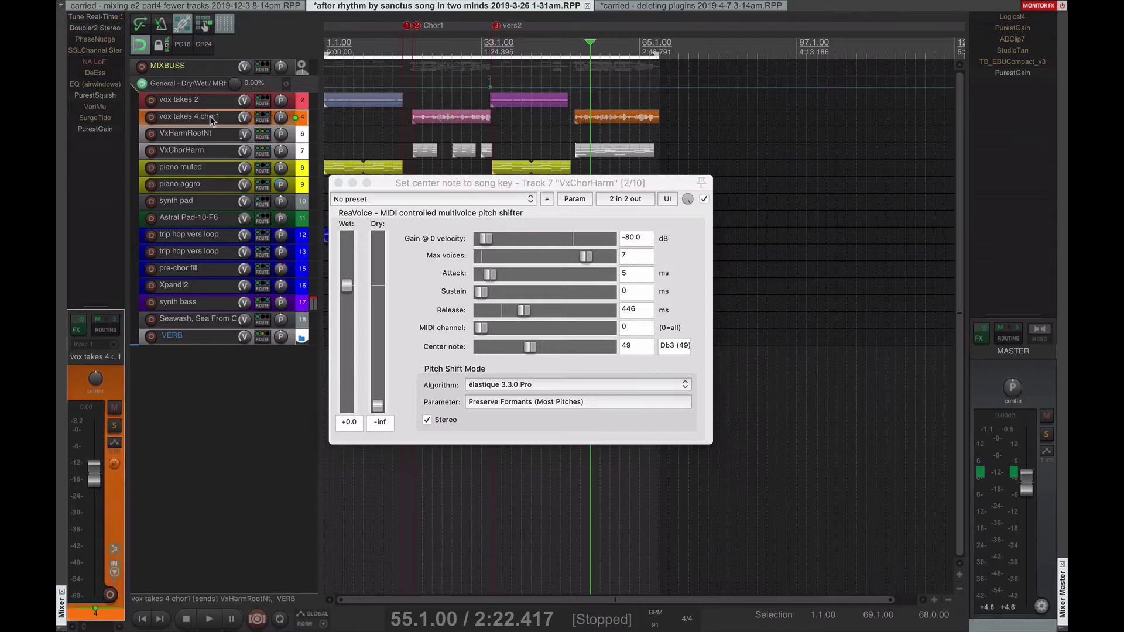
left_click(106, 28)
left_click(334, 217)
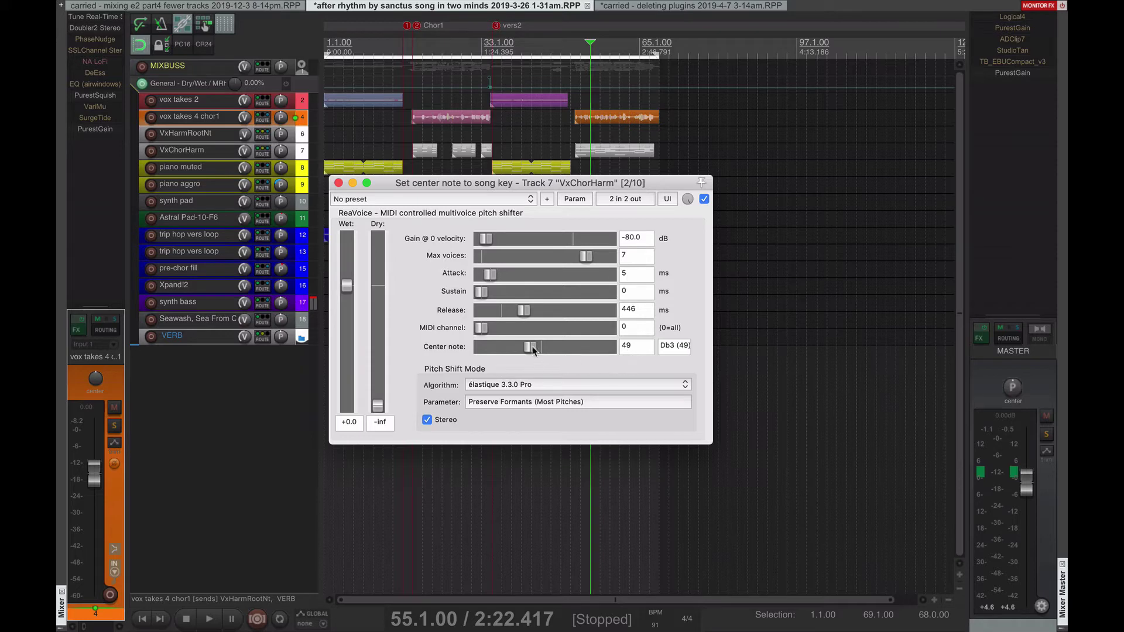
left_click_drag(491, 183, 580, 192)
Step: Reopen VxHarmRootNt's "set to only root note" ReaTune effect, close the ReaVoice window, and uncover the track list
left_click(189, 133)
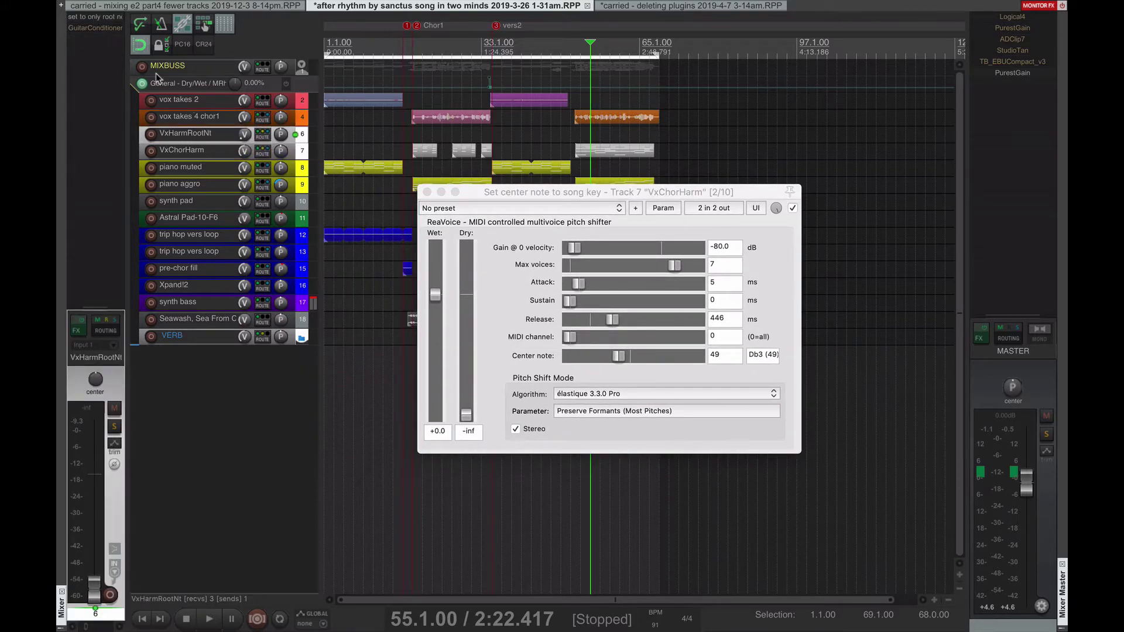
left_click(108, 18)
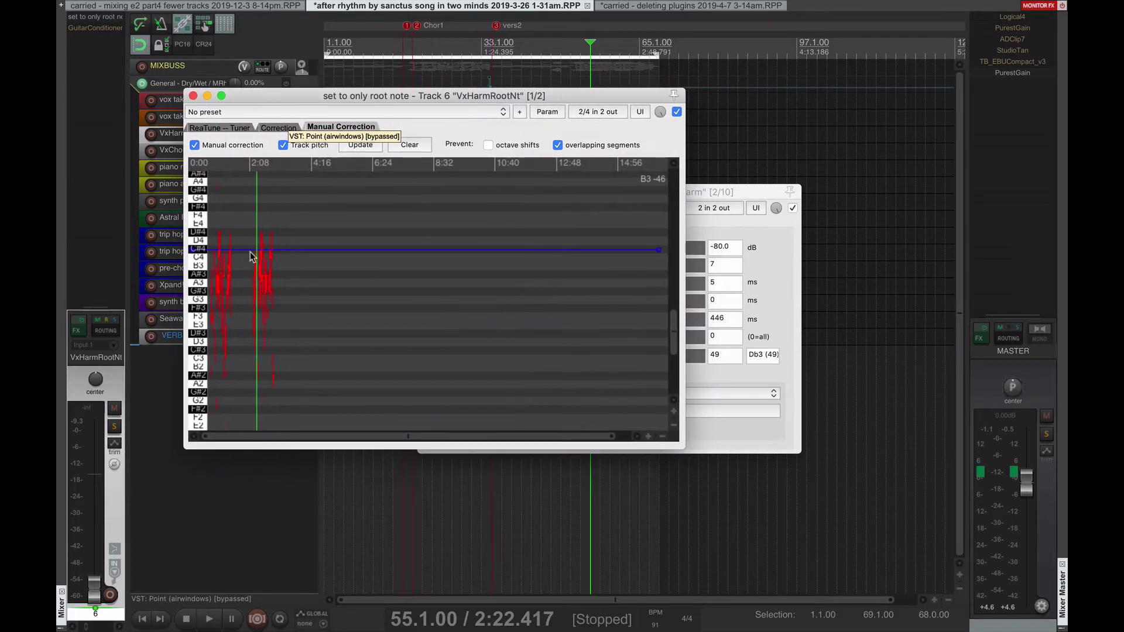
left_click(717, 202)
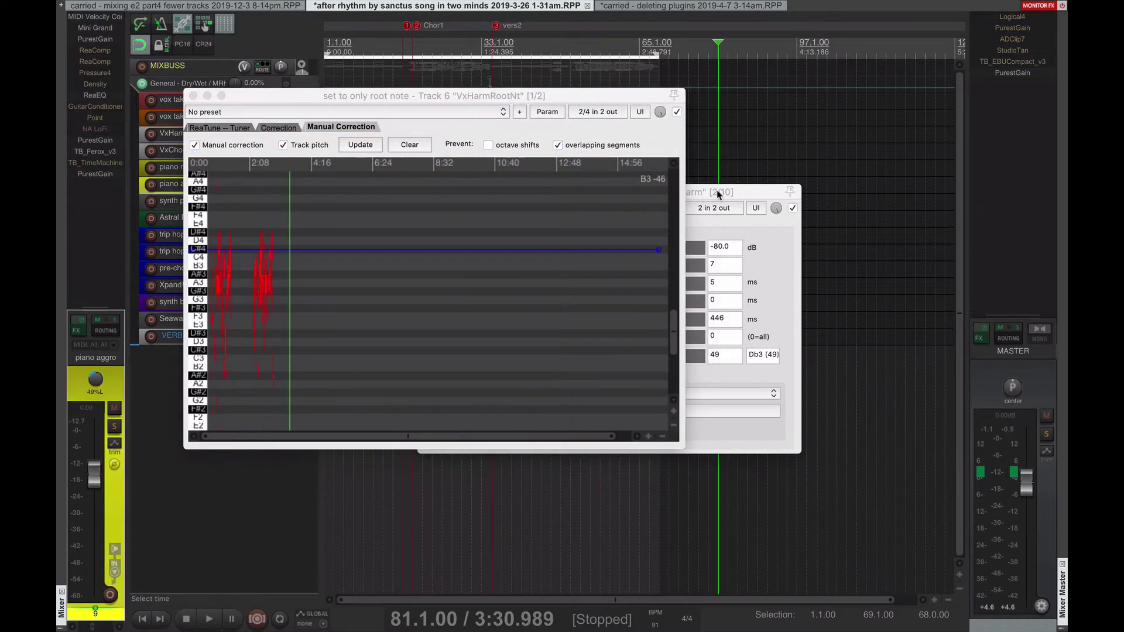
key("Escape")
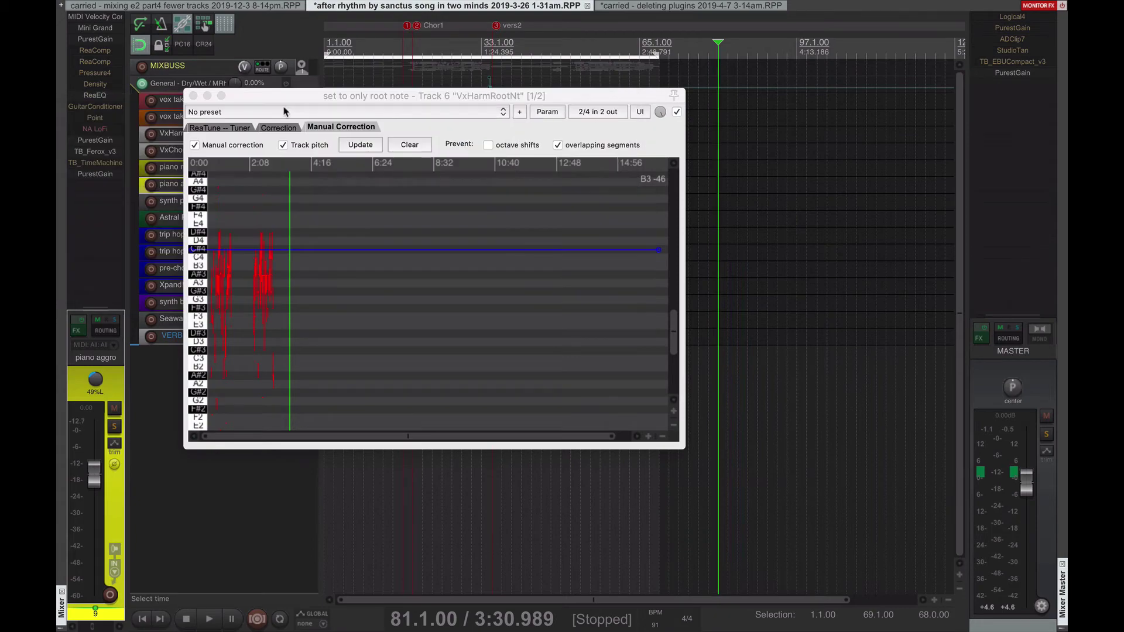
left_click_drag(302, 97, 568, 122)
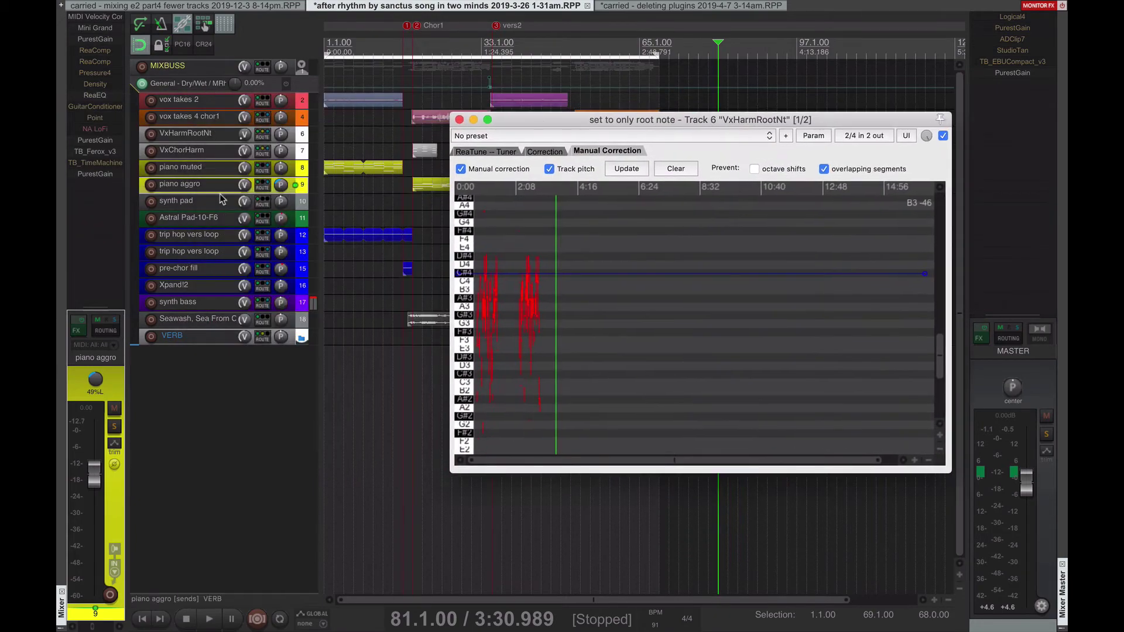
Step: Reopen VxChorHarm's ReaVoice effect and place it beside the ReaTune window to compare its center note with the root note line
left_click(213, 152)
left_click(193, 134)
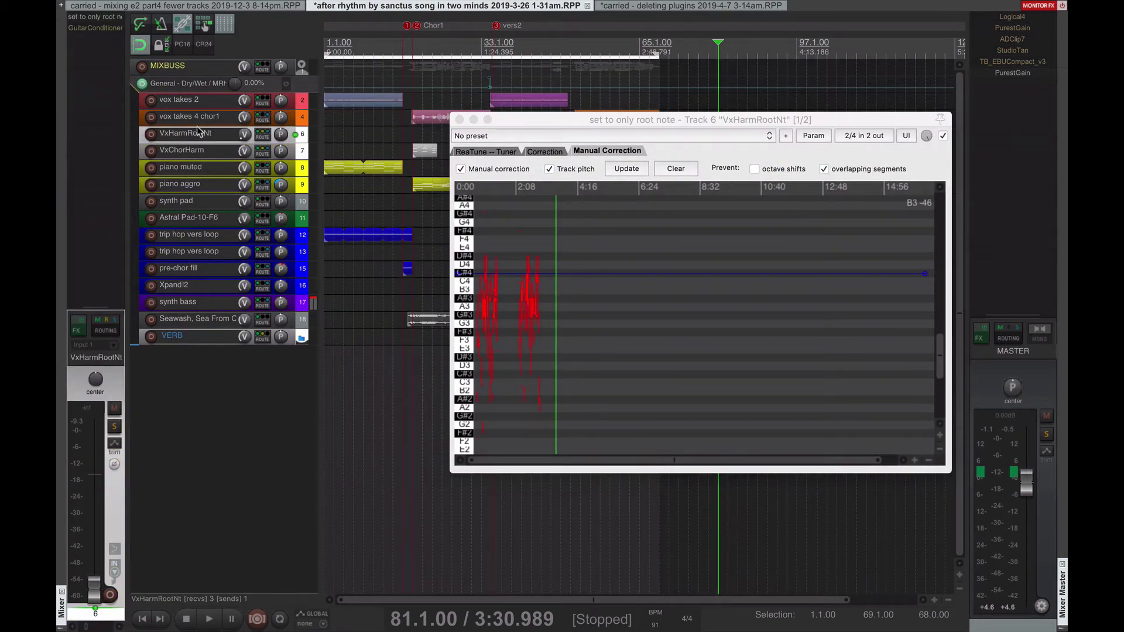
key("Down")
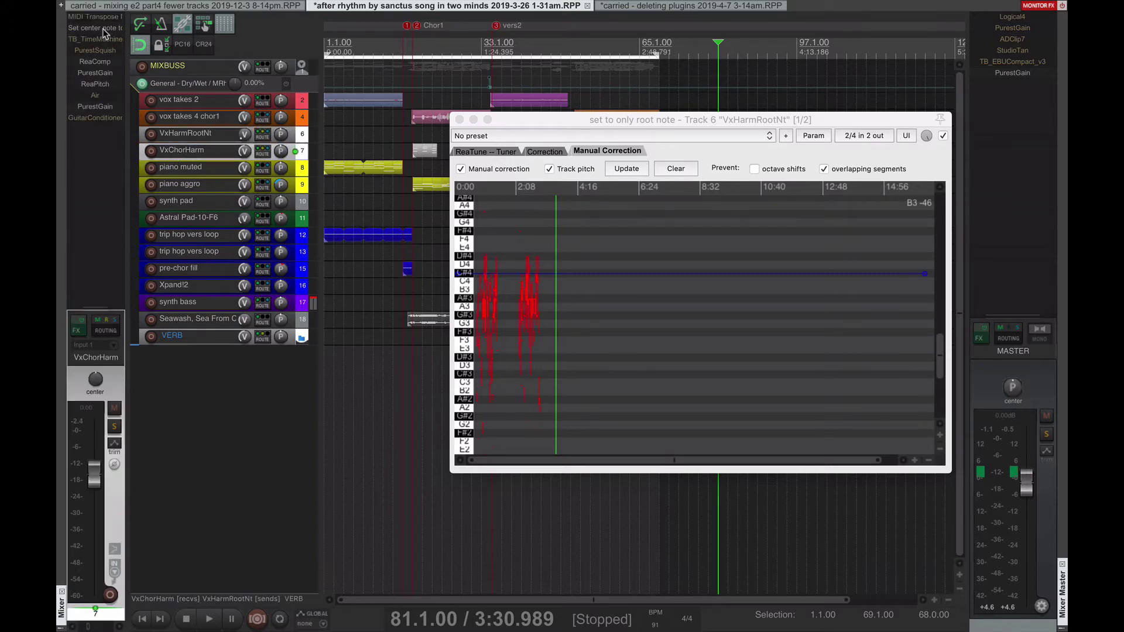
left_click(103, 28)
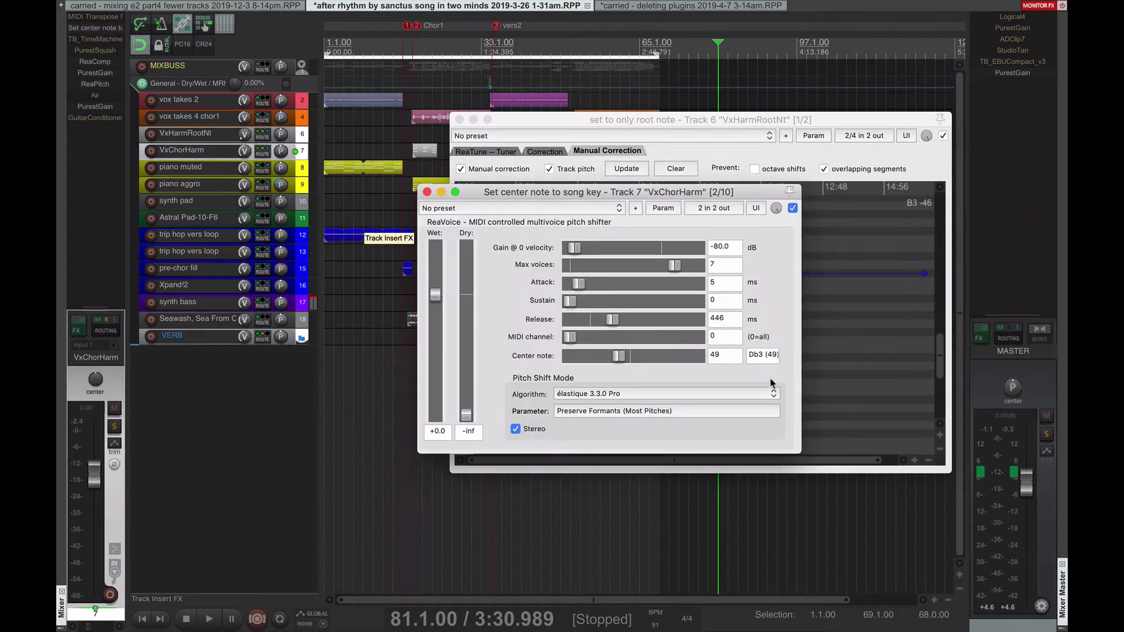
left_click_drag(655, 192, 837, 237)
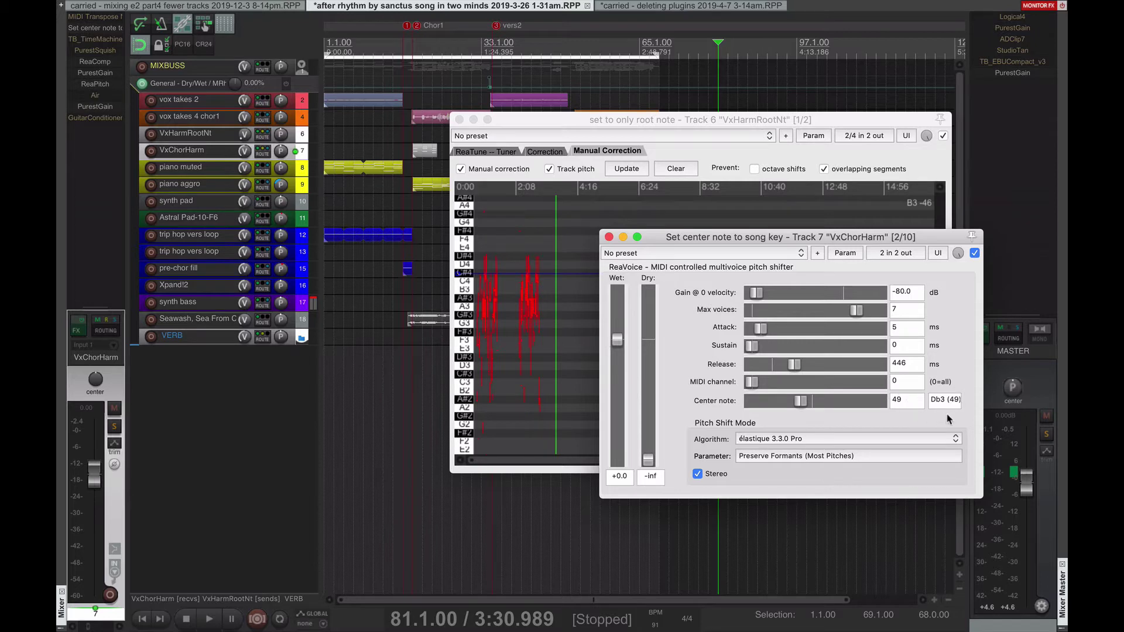
left_click_drag(757, 234, 806, 170)
left_click_drag(758, 113, 485, 107)
left_click_drag(834, 200, 832, 197)
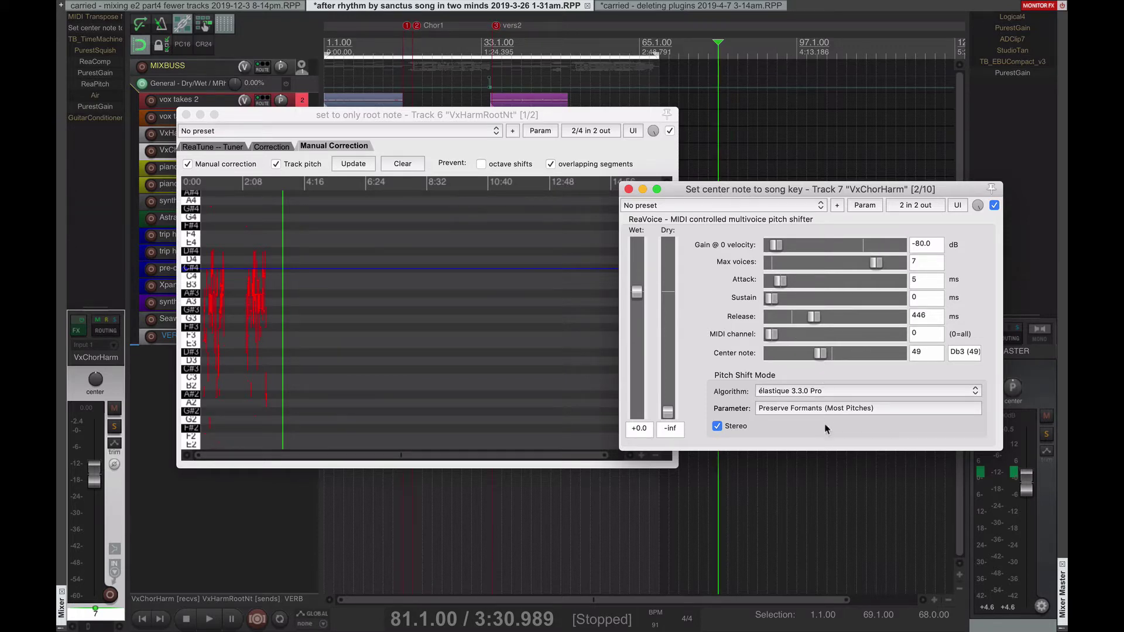
Step: View the available pitch shift algorithms in VxChorHarm's ReaVoice, and close both the ReaVoice and ReaTune windows
left_click(788, 396)
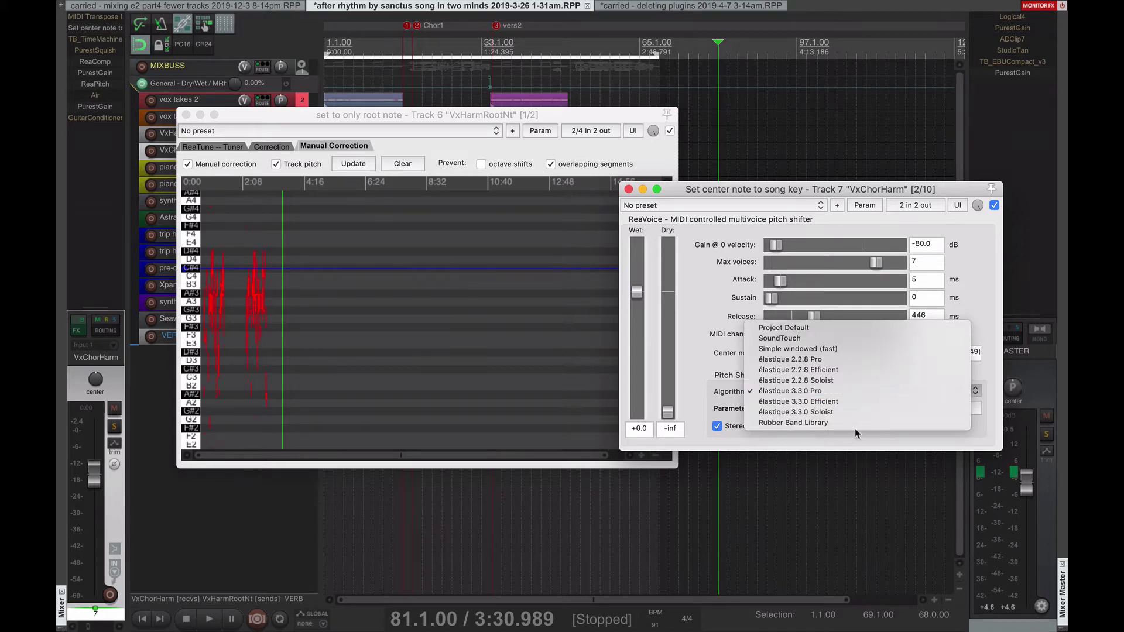
left_click(736, 378)
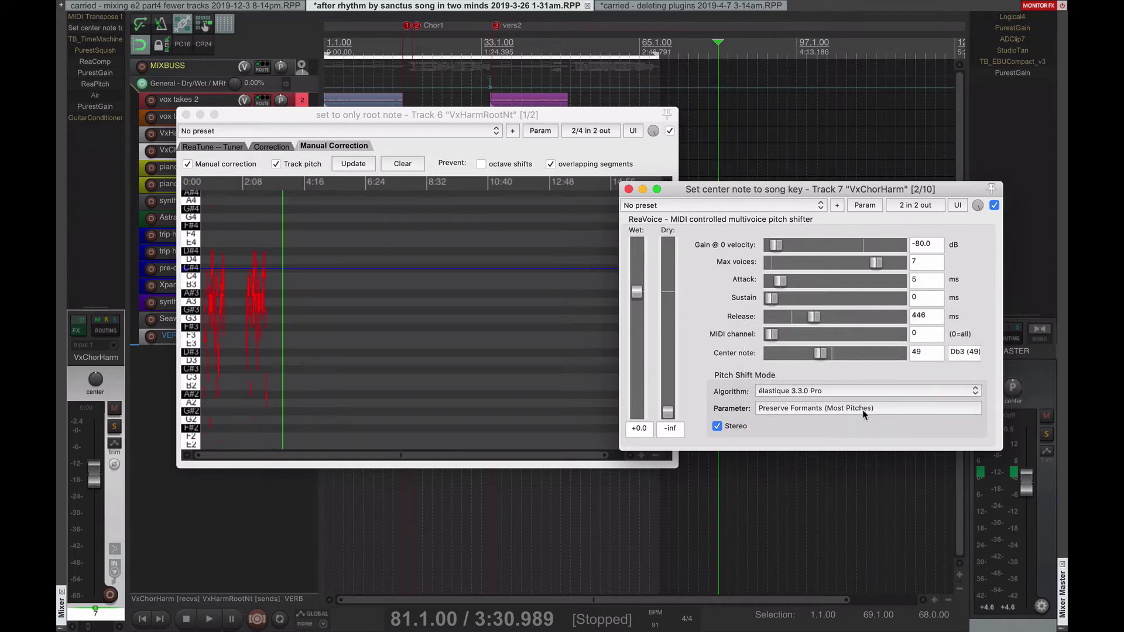
key("Escape")
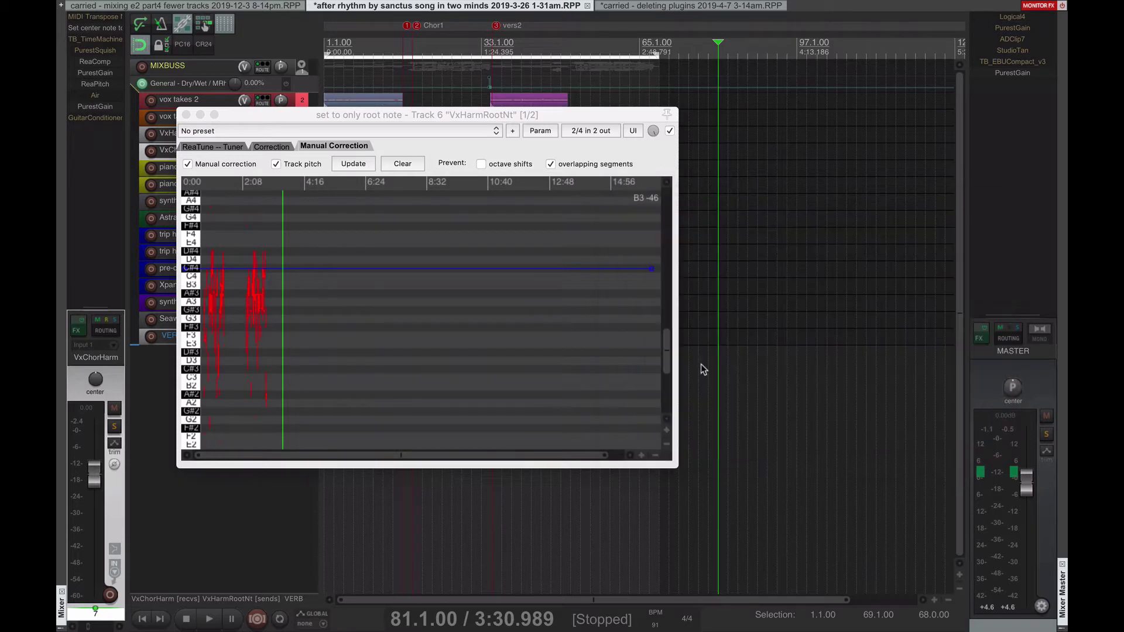
left_click_drag(461, 114, 644, 164)
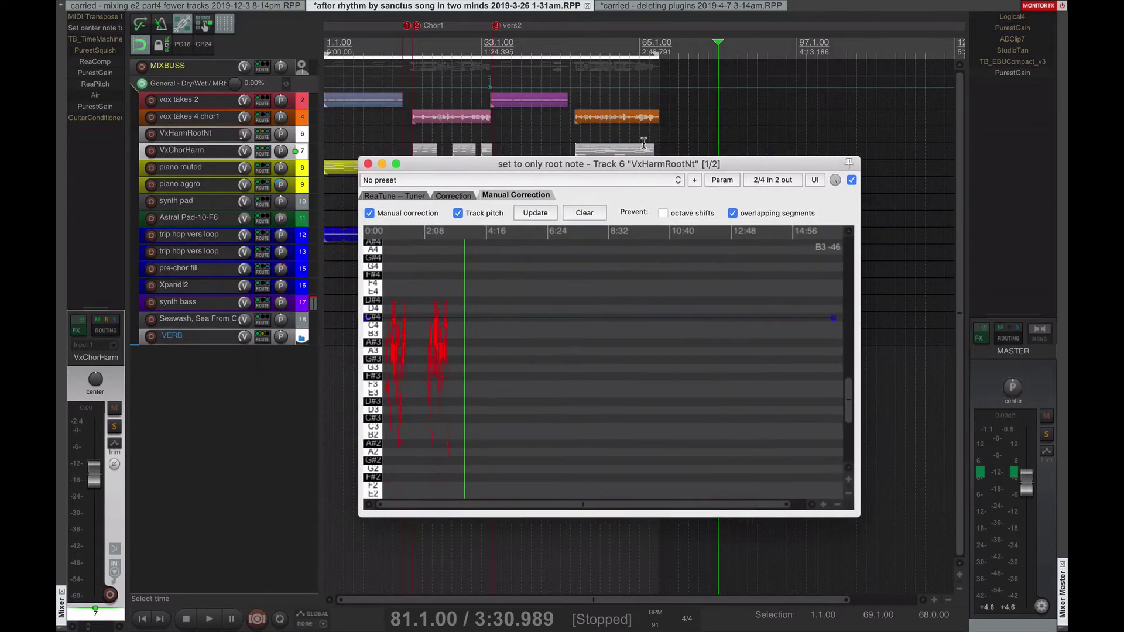
key("Escape")
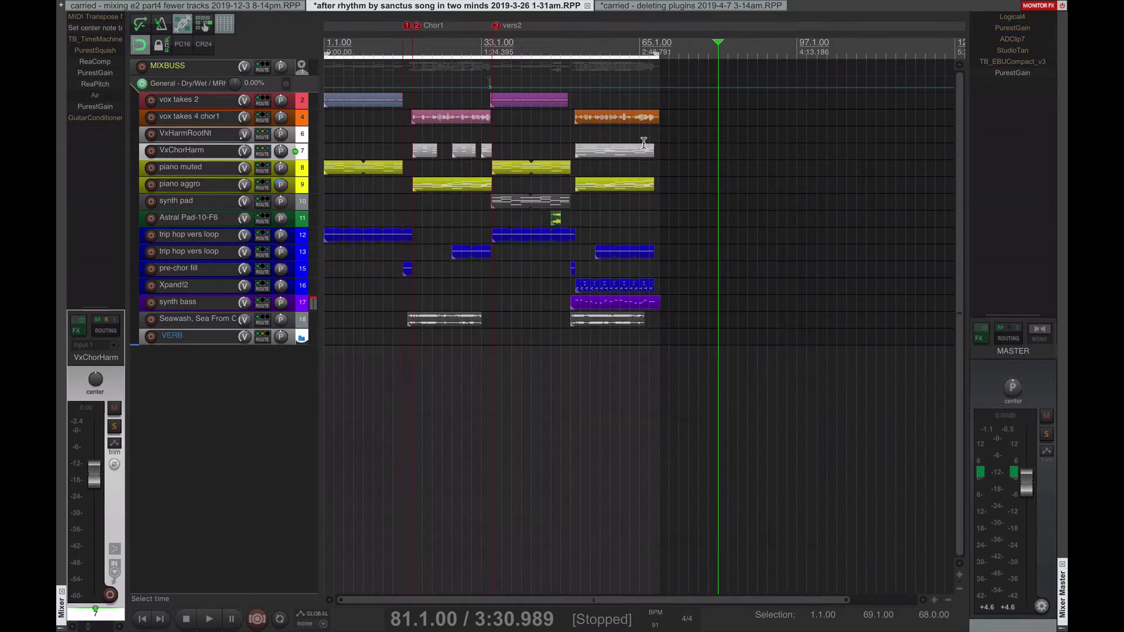
Step: Audition the second chorus from bar 53 with the vocal harmonies in the full mix
left_click(584, 372)
key("space")
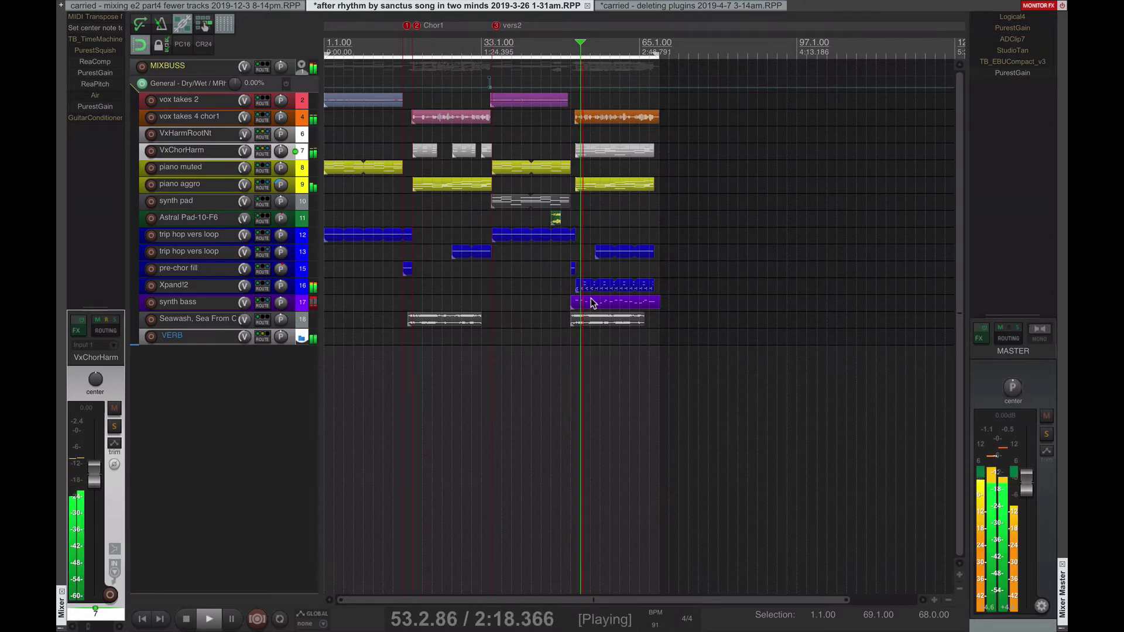
key("space")
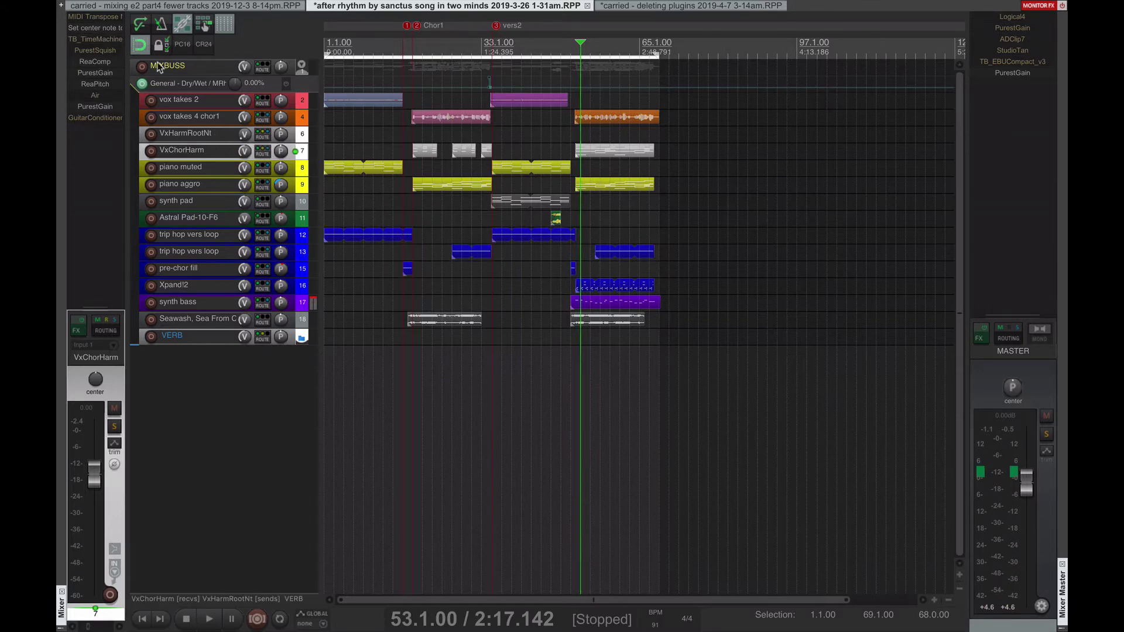
Step: Examine the formant shift settings in VxChorHarm's ReaPitch effect, and close its window
left_click(99, 62)
left_click(99, 62)
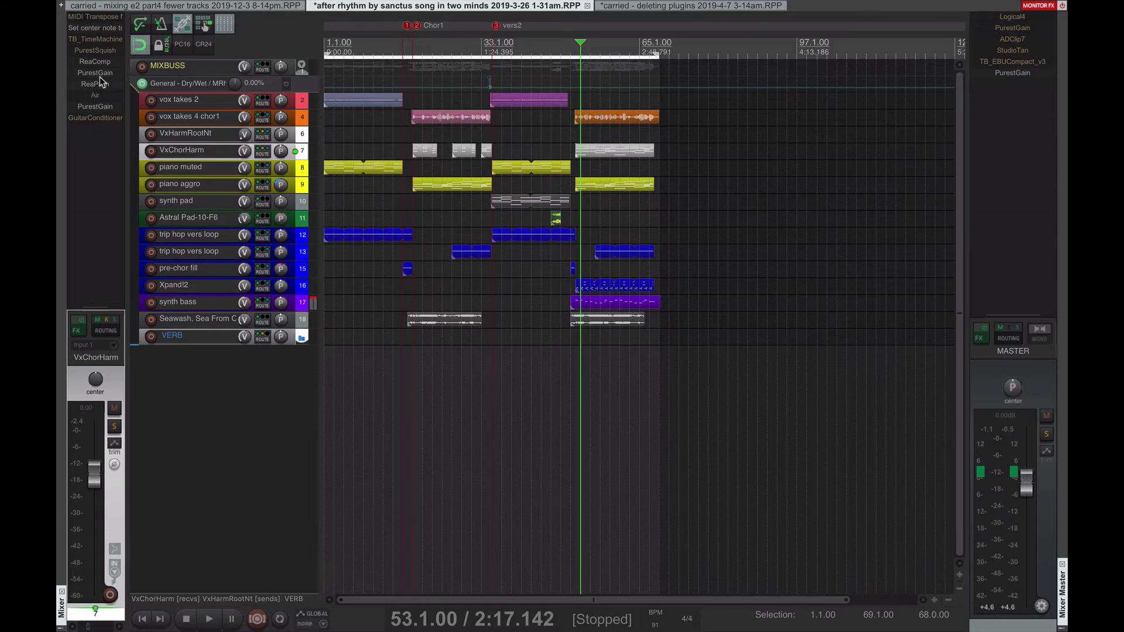
left_click(96, 85)
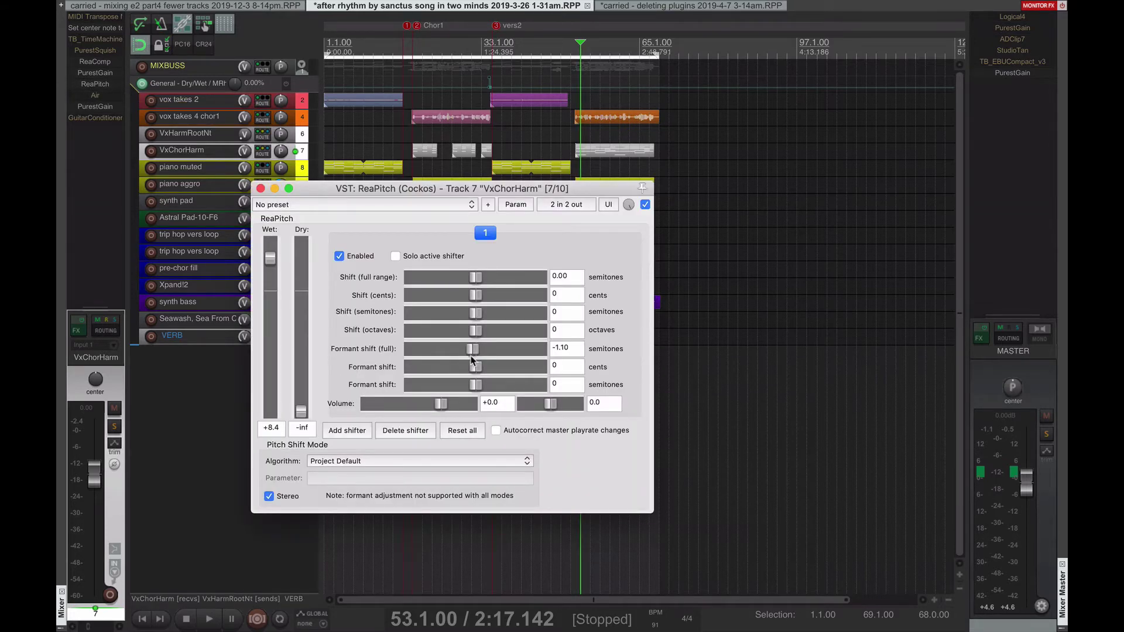
left_click(260, 188)
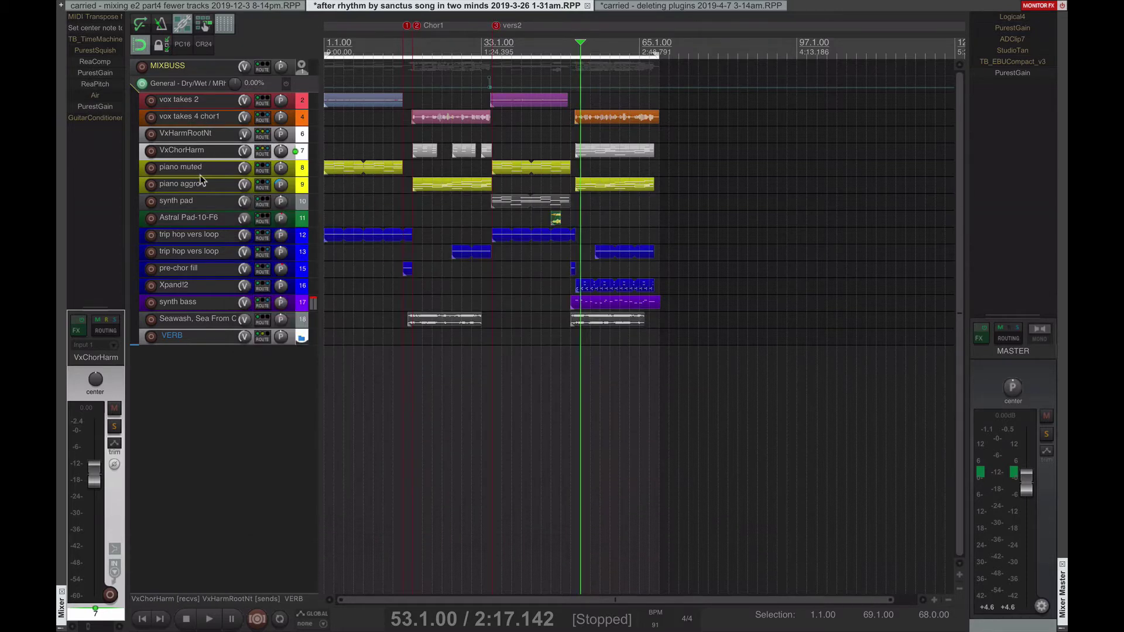
left_click(100, 84)
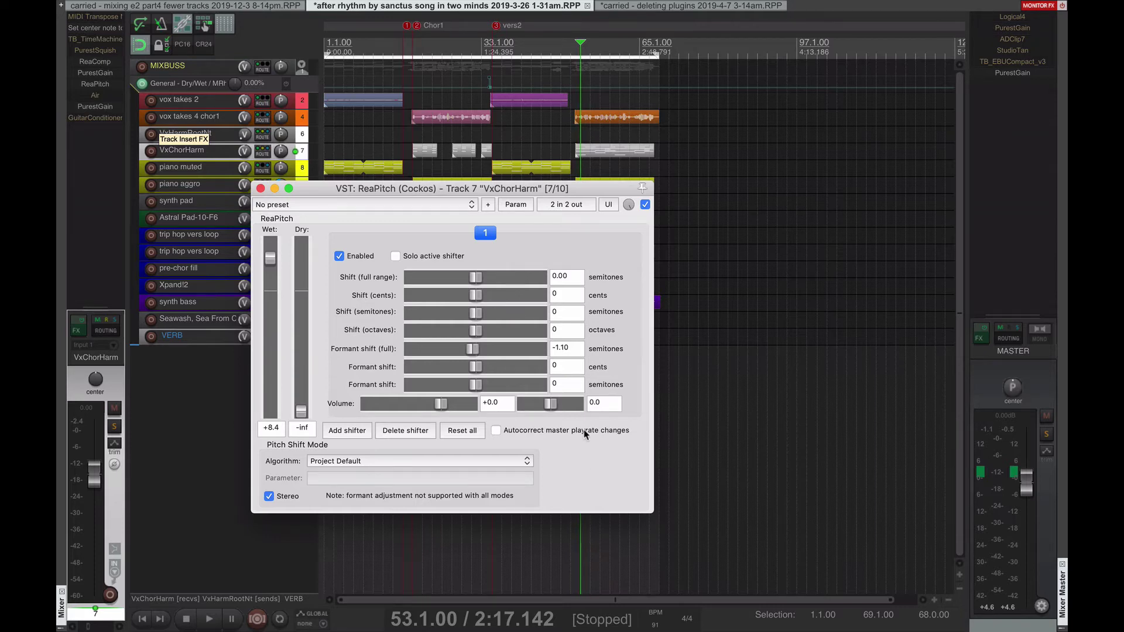
key("Escape")
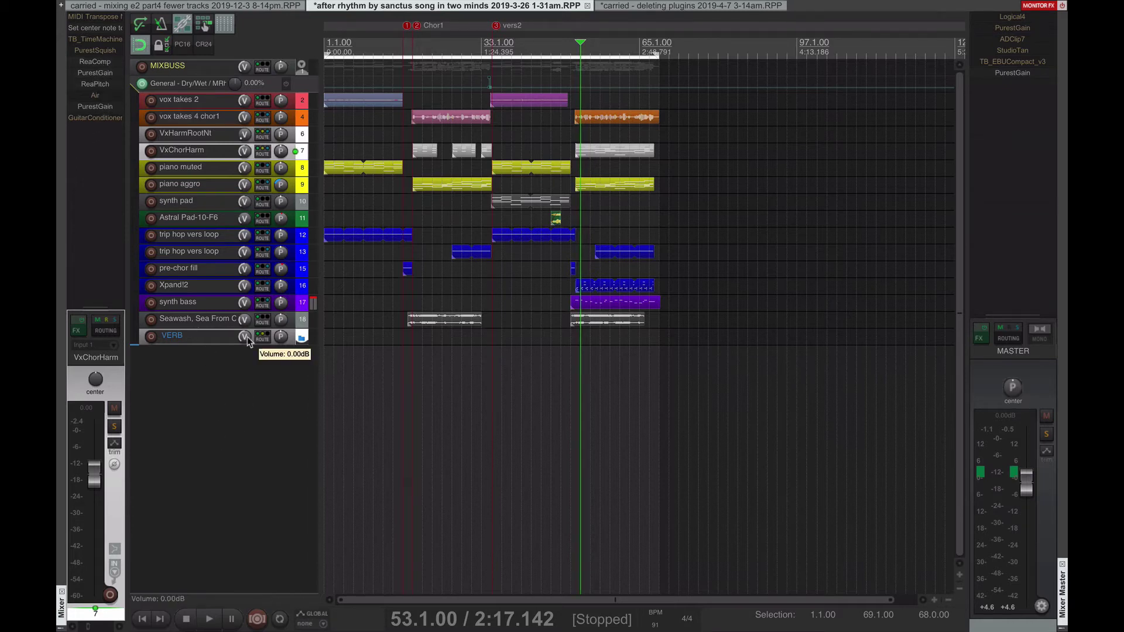
Step: Play the song from bar 53 and view the SynthMaster One instrument on the synth bass track
key("space")
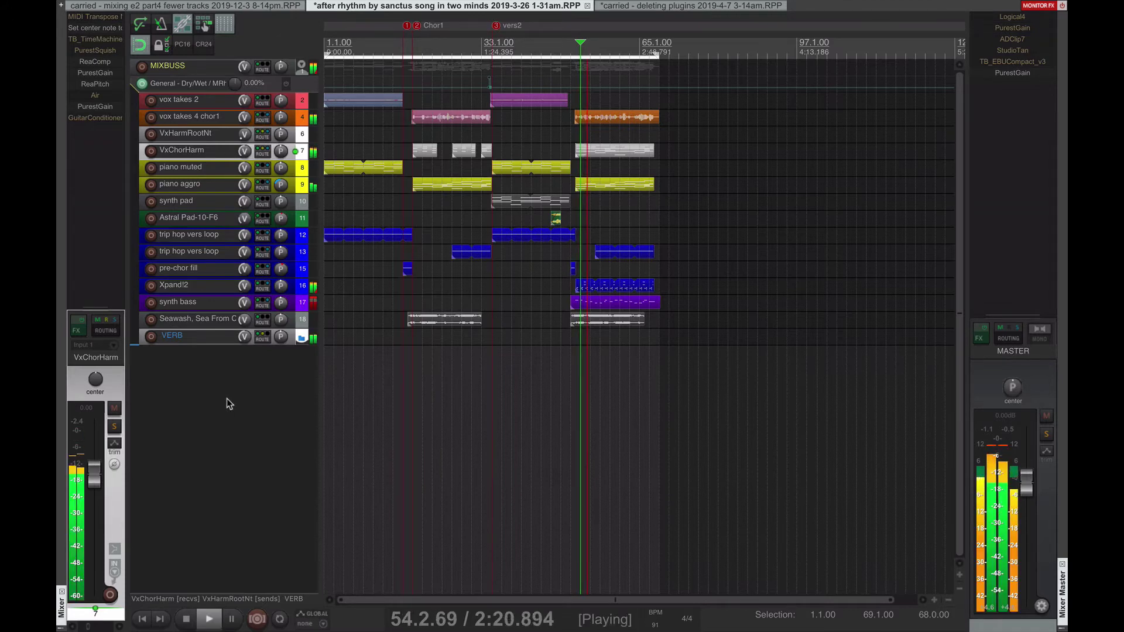
left_click(209, 301)
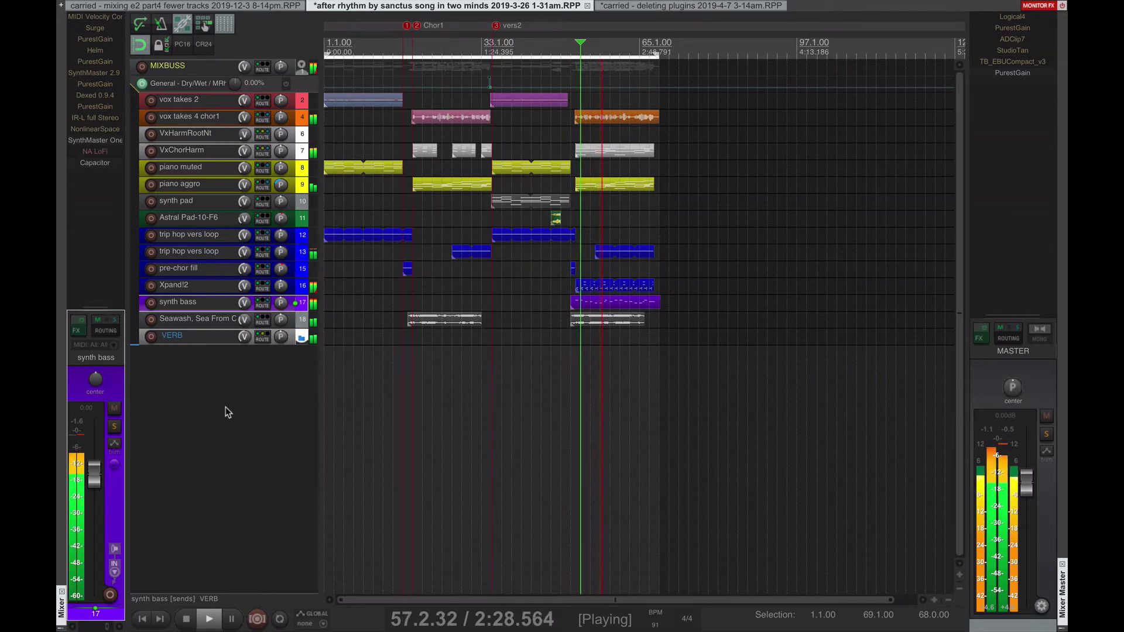
left_click(78, 141)
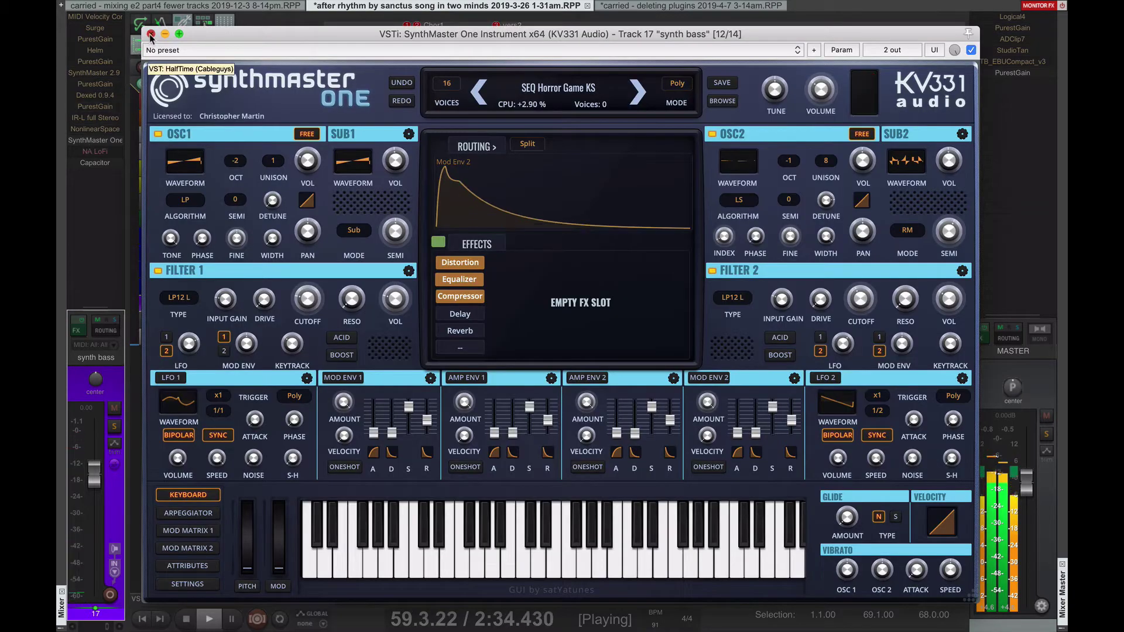
left_click(150, 33)
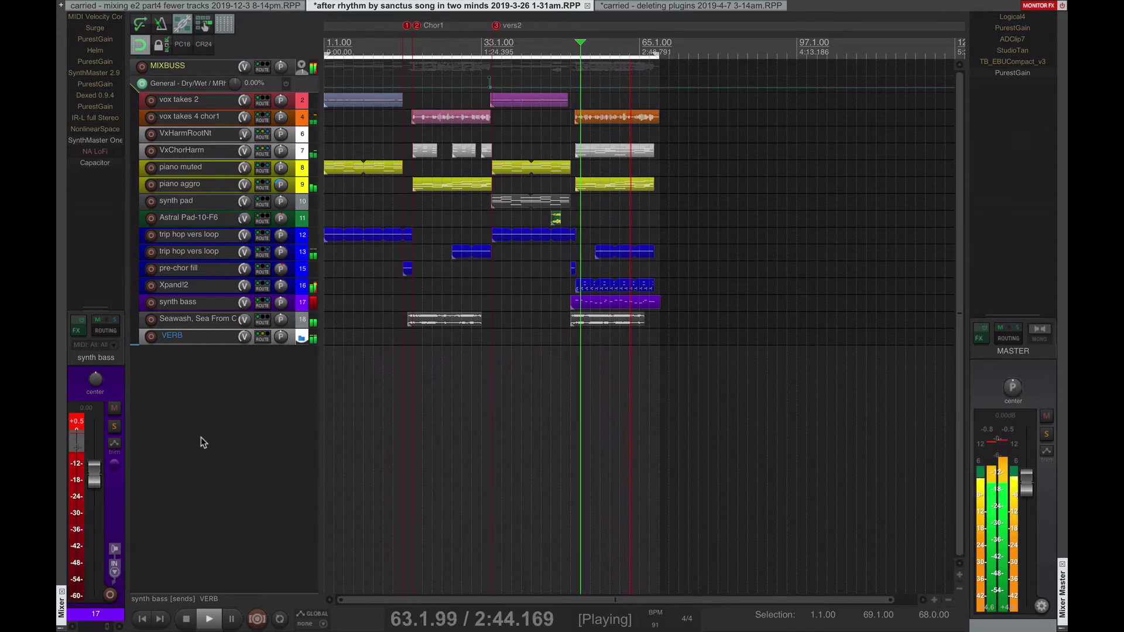
Step: Reset the synth bass track's clipped peak meter during playback, and stop playback
left_click(85, 431)
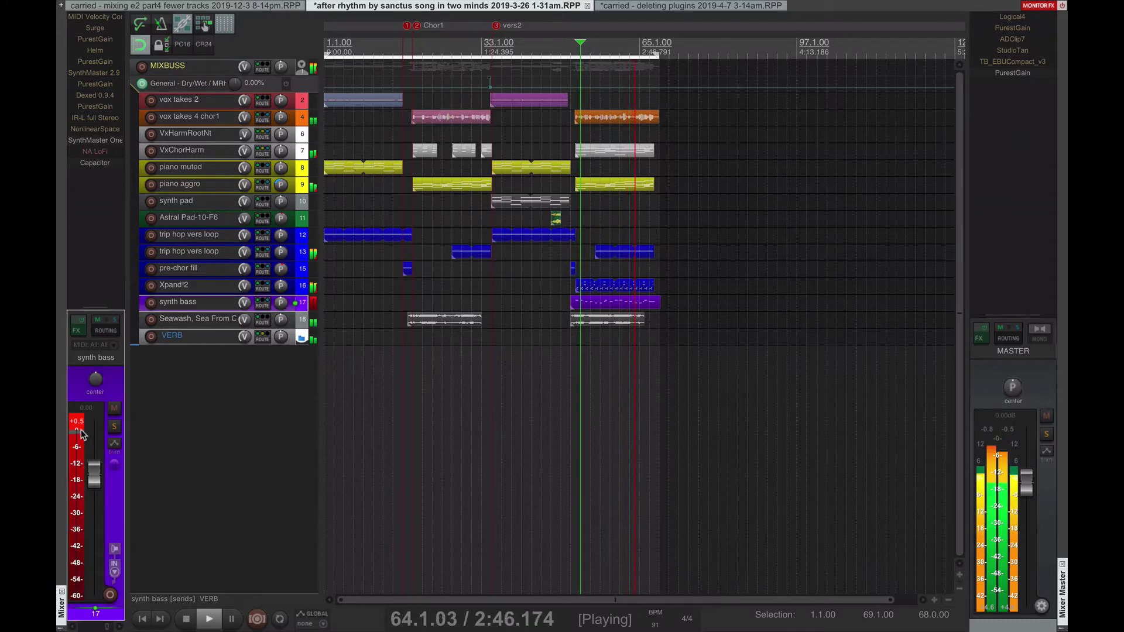
left_click(82, 433)
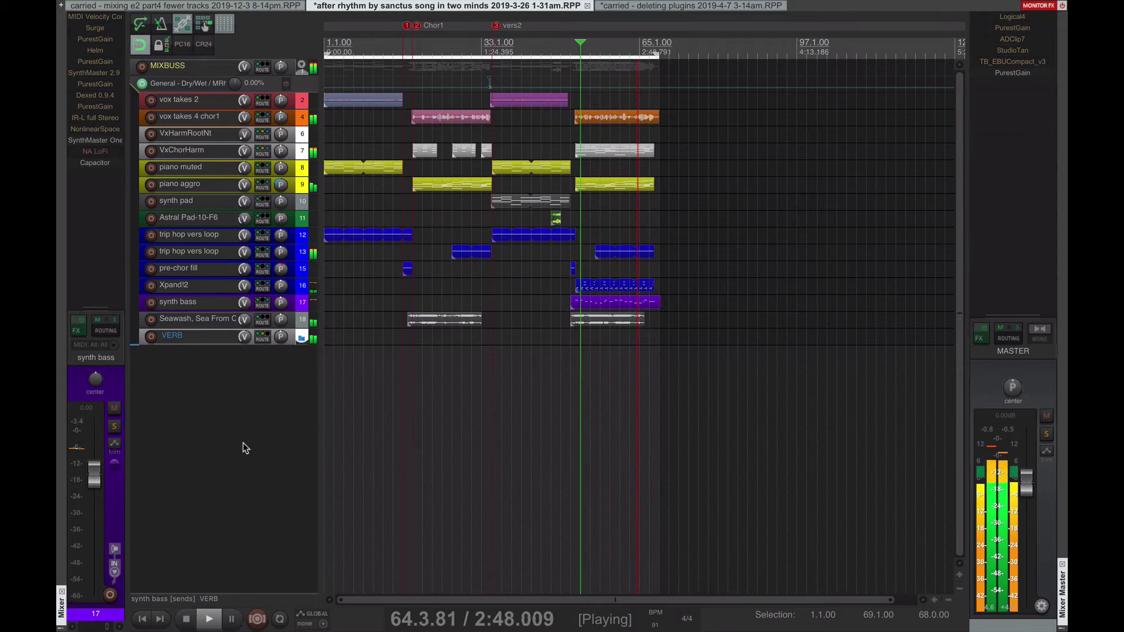
key("space")
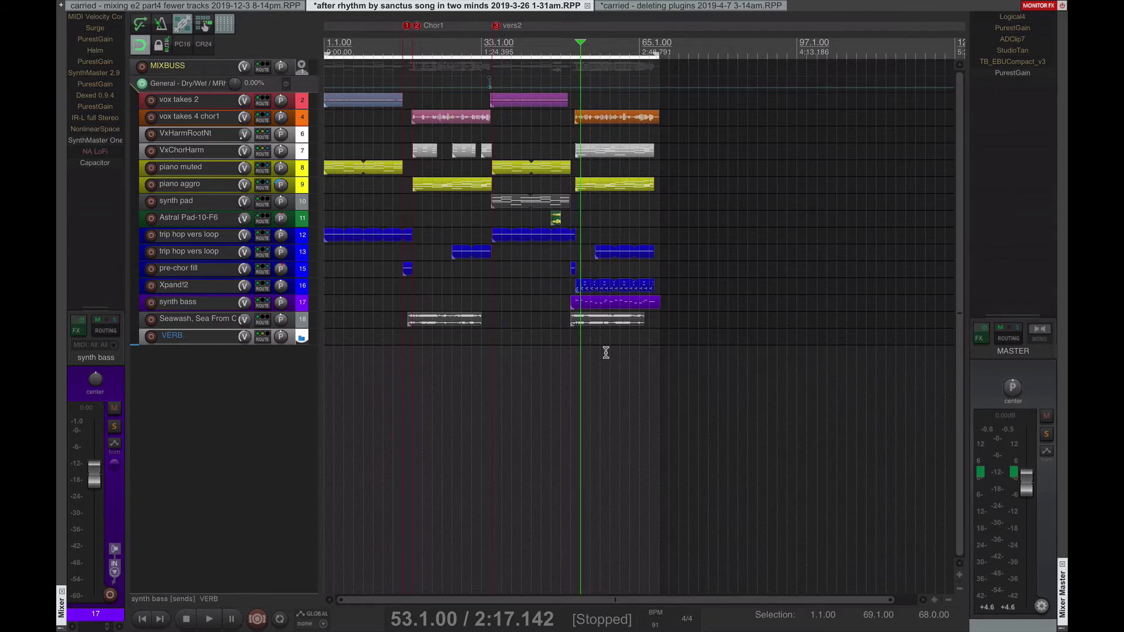
Step: Switch to the "carried - deleting plugins 2019-4-7 3-14am.RPP" project and play it from the beginning
left_click(687, 8)
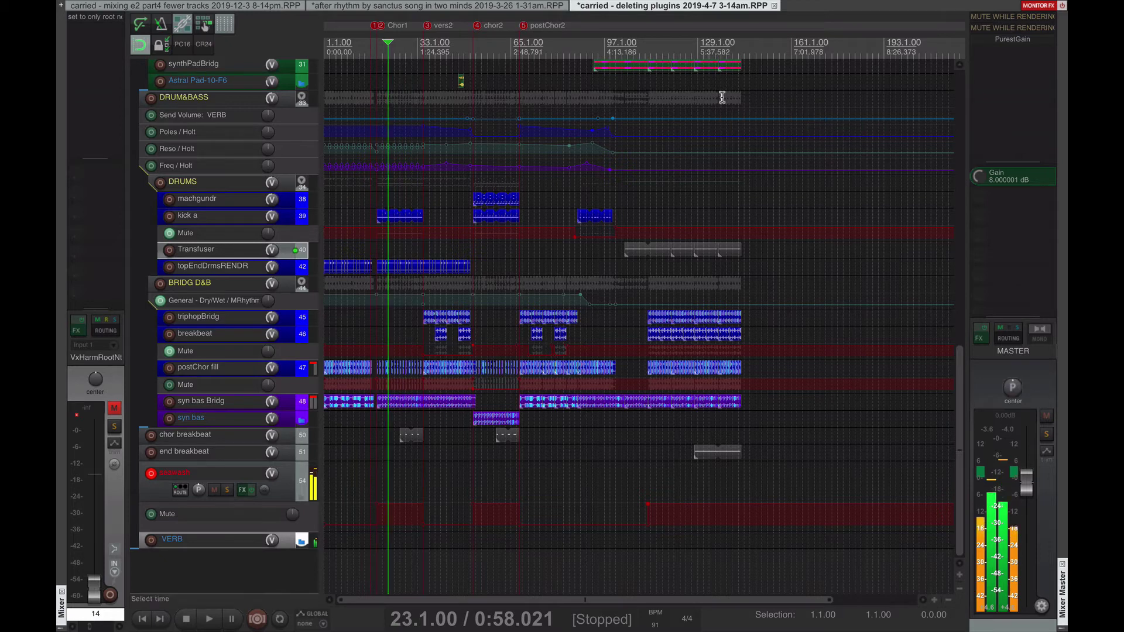
key("Home")
key("space")
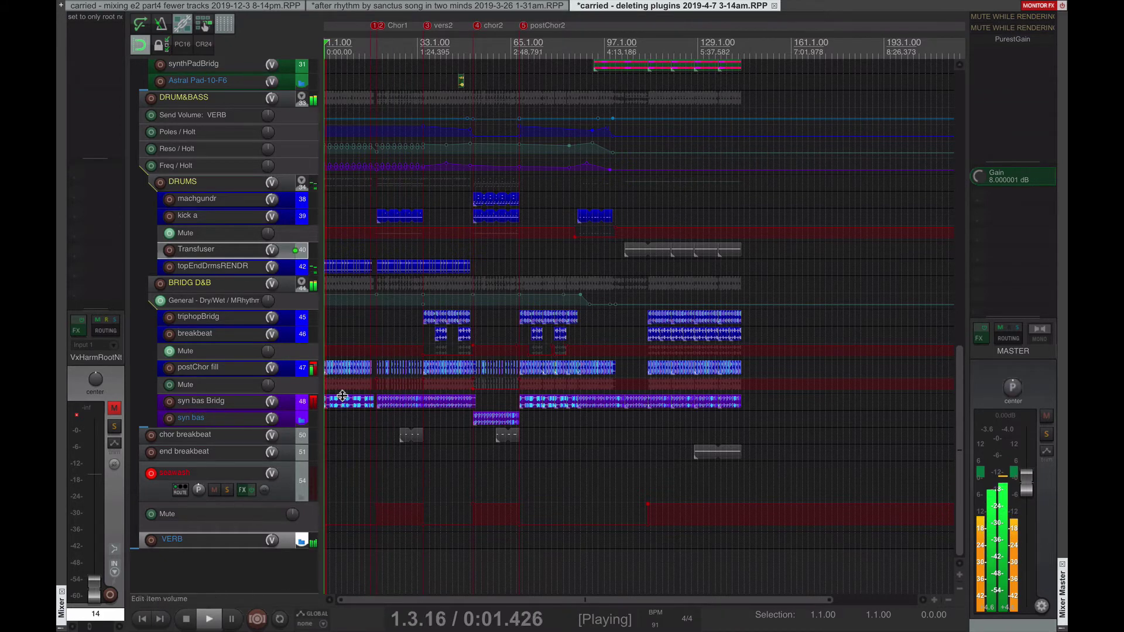
Step: Stop playback and compare the effect chains of the syn bas Bridg, postChor fill, BRIDG D&B, triphopBridg and syn bas tracks
left_click(246, 401)
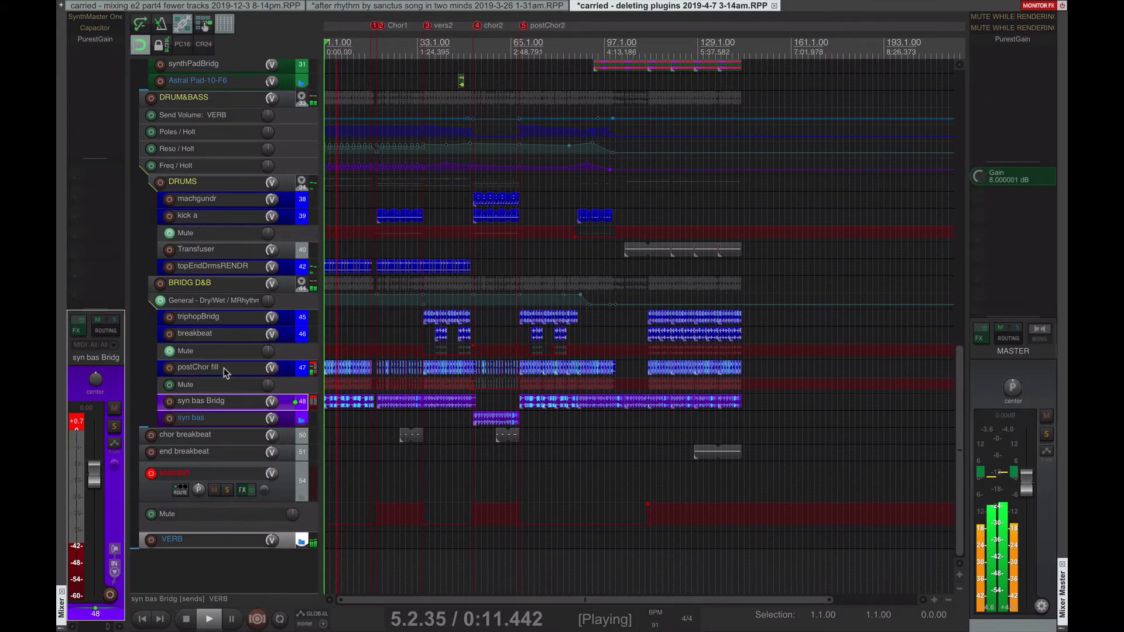
key("space")
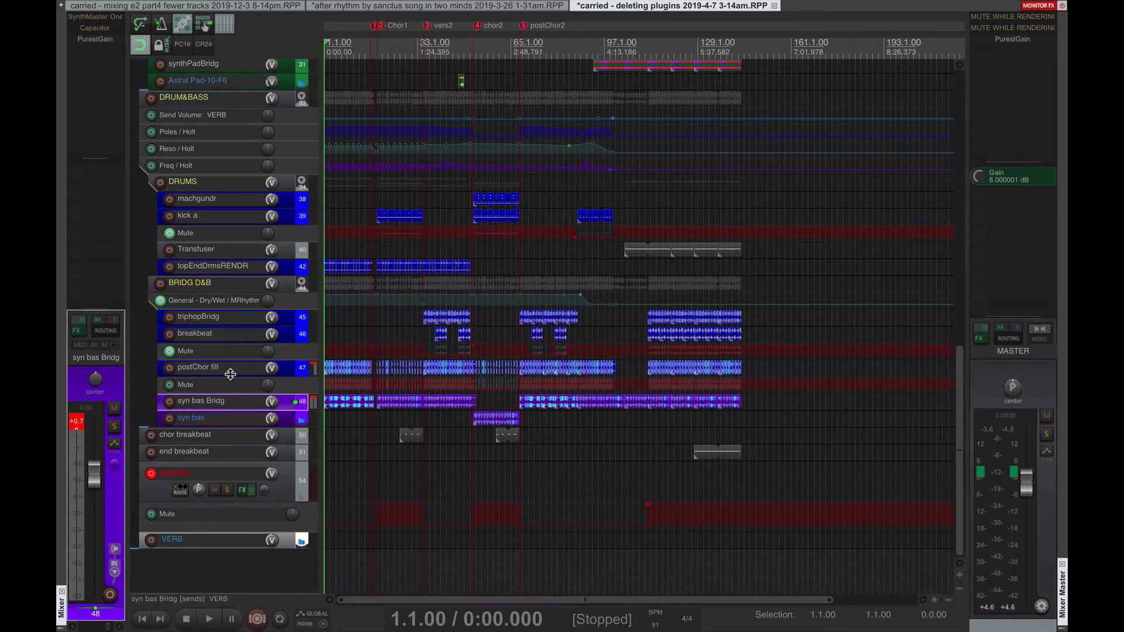
left_click(228, 370)
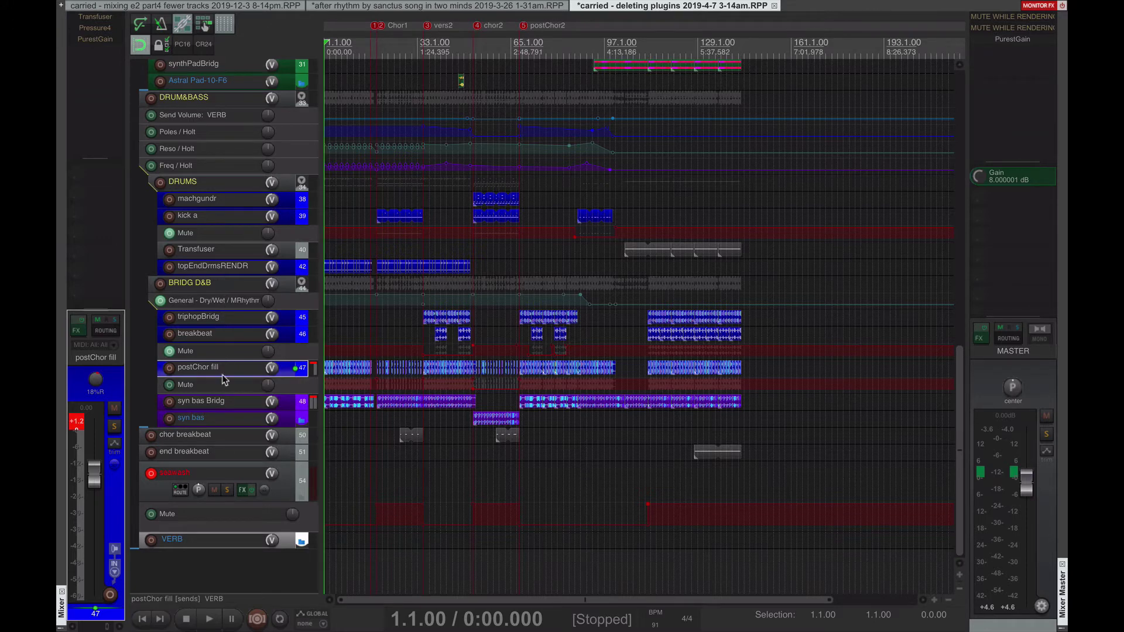
left_click(190, 287)
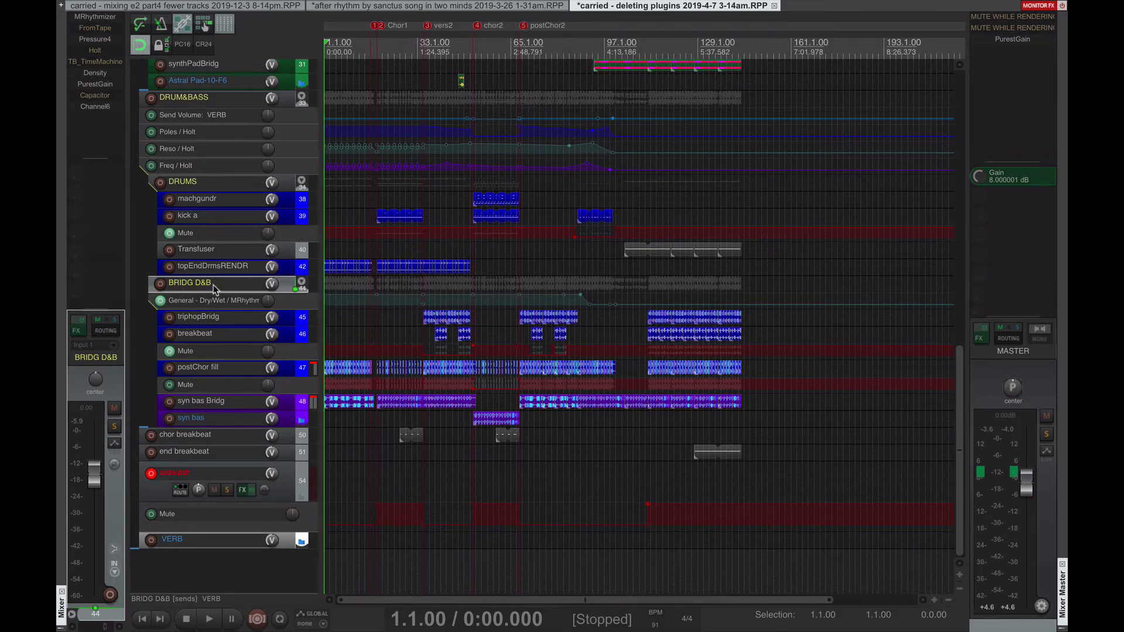
left_click(223, 316)
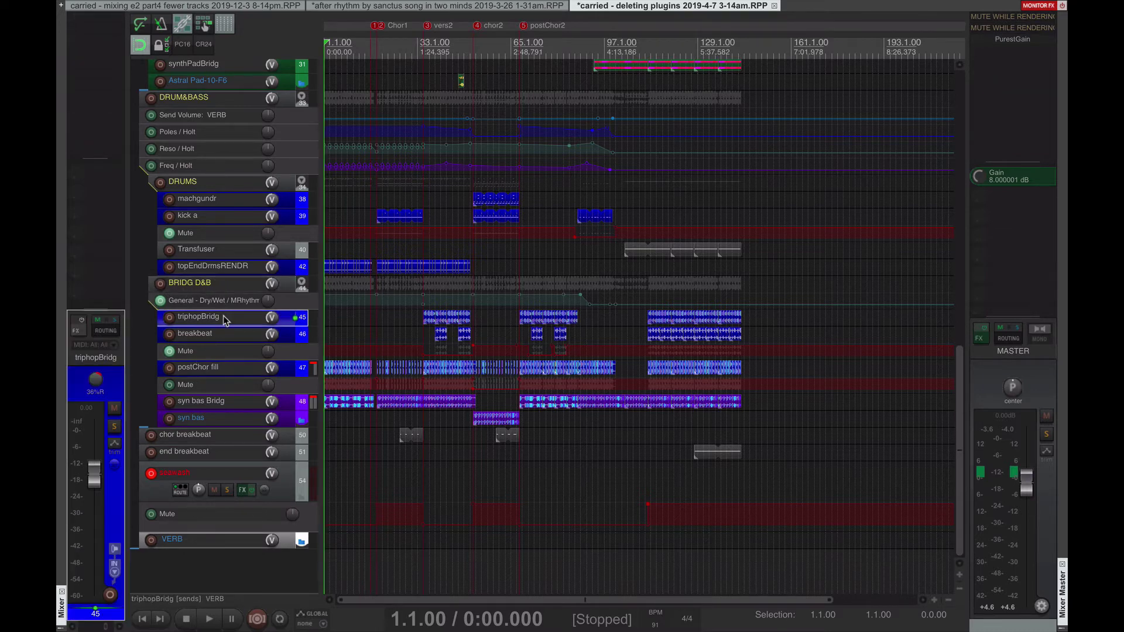
left_click(215, 368)
left_click(221, 402)
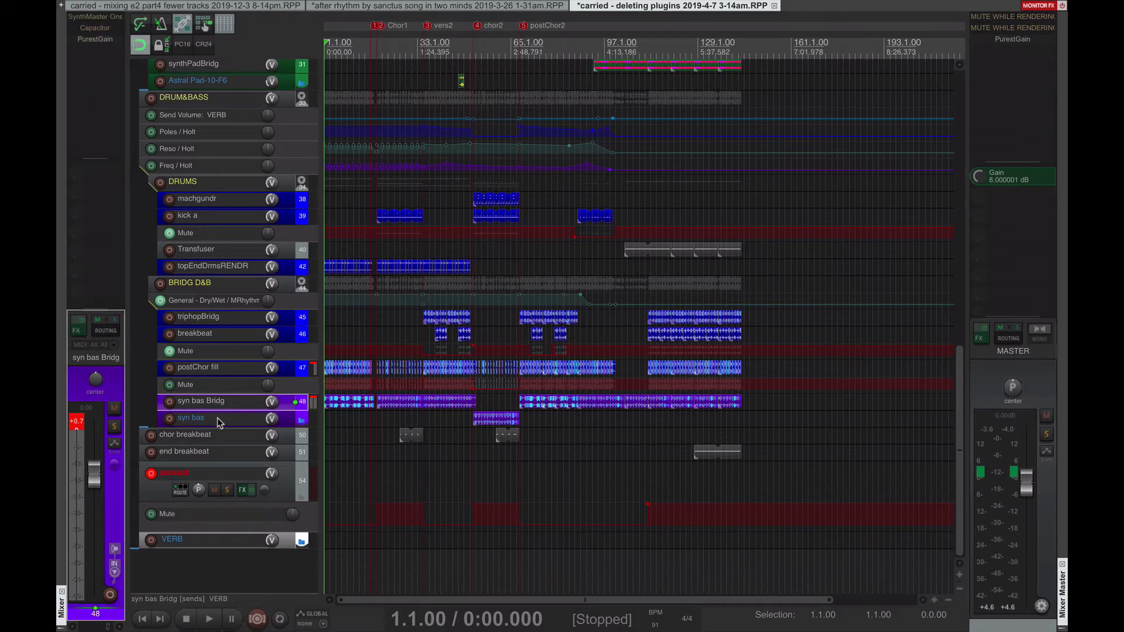
left_click(221, 419)
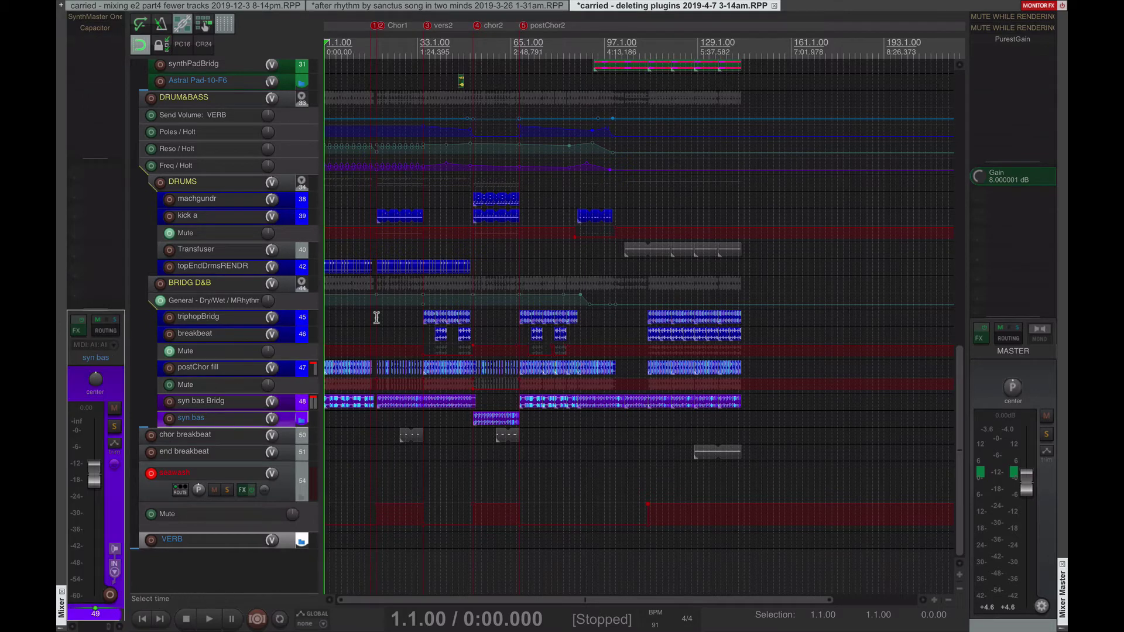
left_click(231, 404)
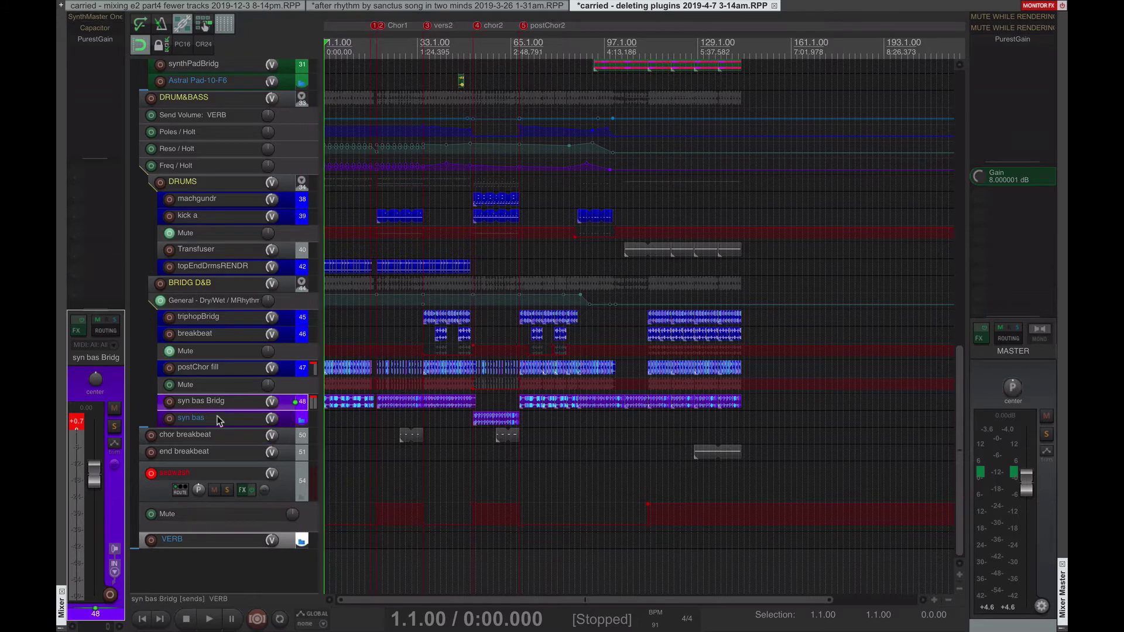
left_click(217, 420)
Step: Solo the postChor fill track and remove the bypassed FromTape, Holt, TB_TimeMachine and Capacitor effects from the BRIDG D&B track
left_click(222, 371)
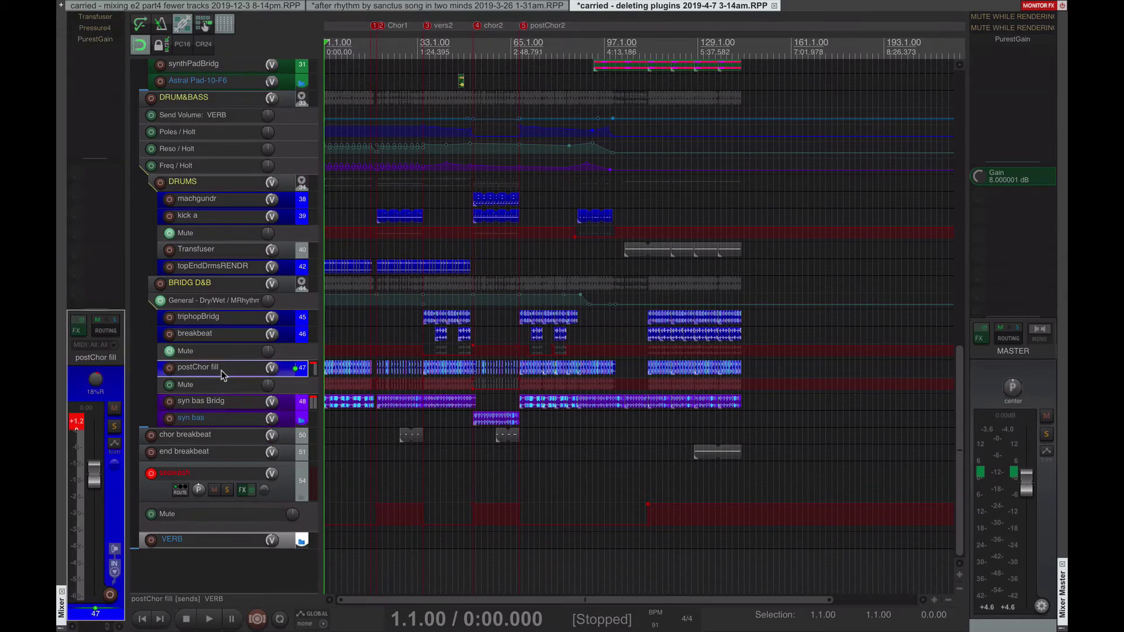
left_click(115, 428)
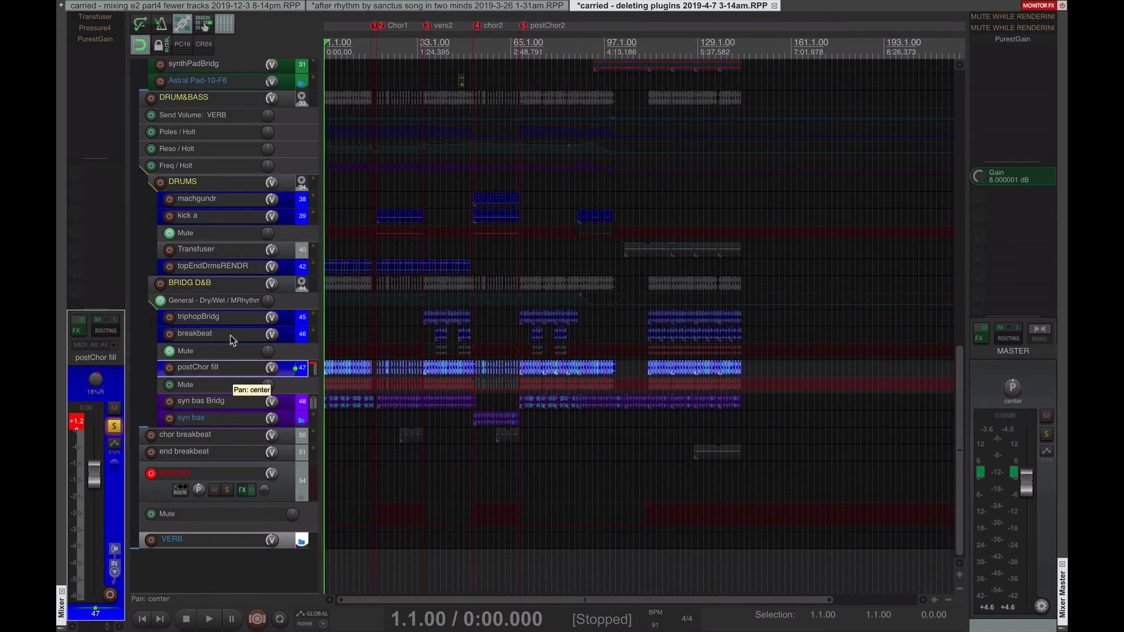
left_click(215, 284)
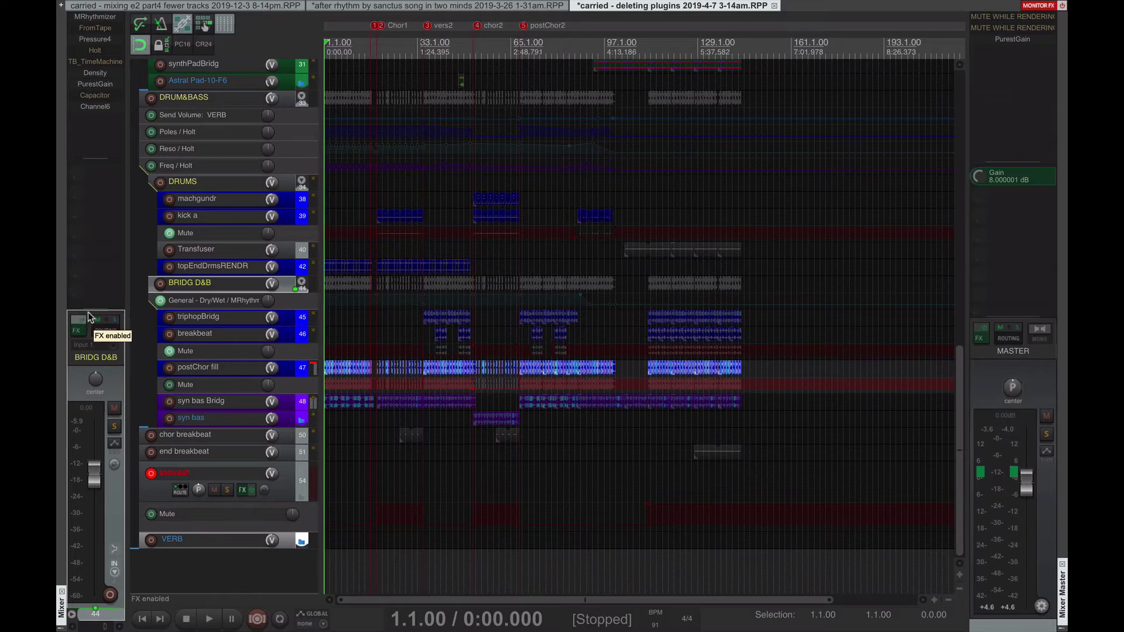
key("Delete")
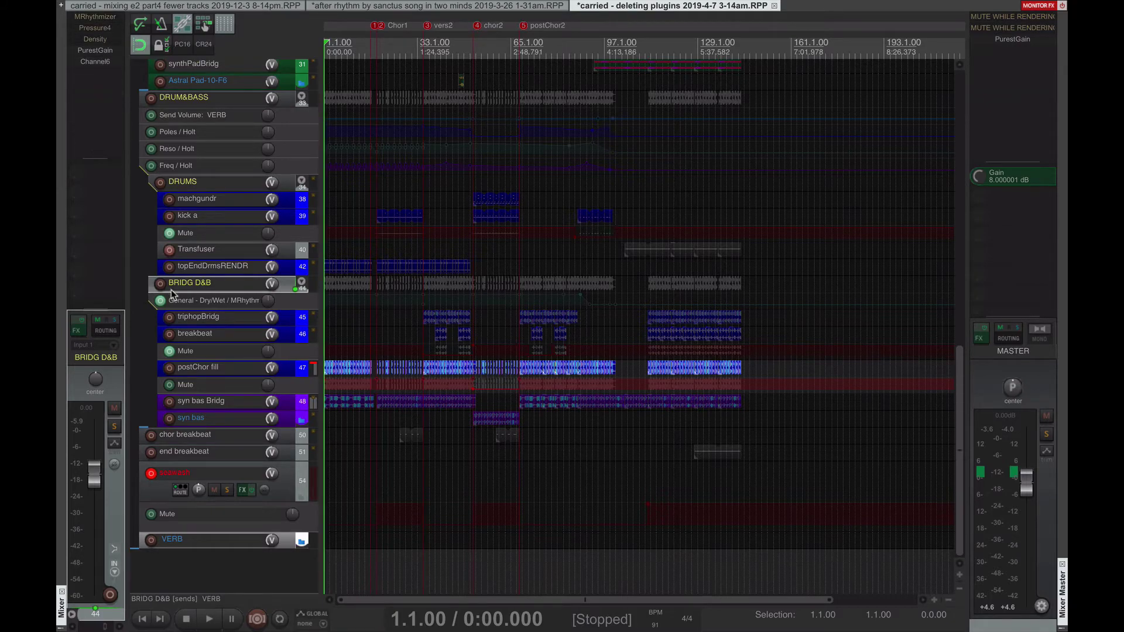
Step: Play the soloed postChor fill track from the beginning of the song, and stop playback
key("space")
left_click(232, 368)
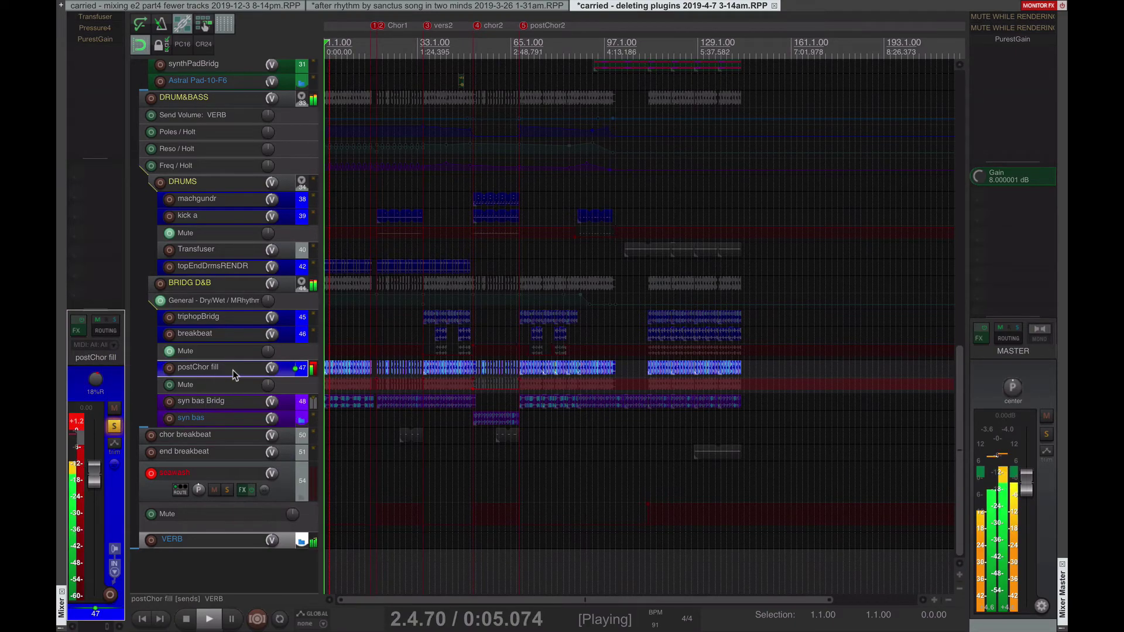
key("space")
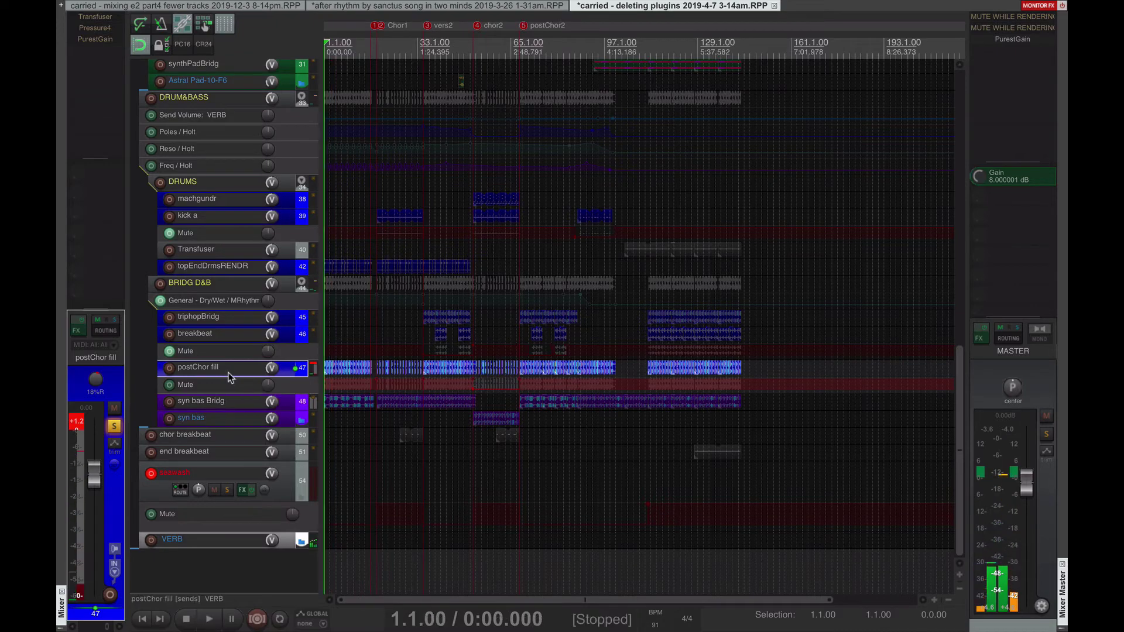
Step: Examine the Recorder and Groove sections of the postChor fill track's Transfuser instrument, and close its window
left_click(110, 18)
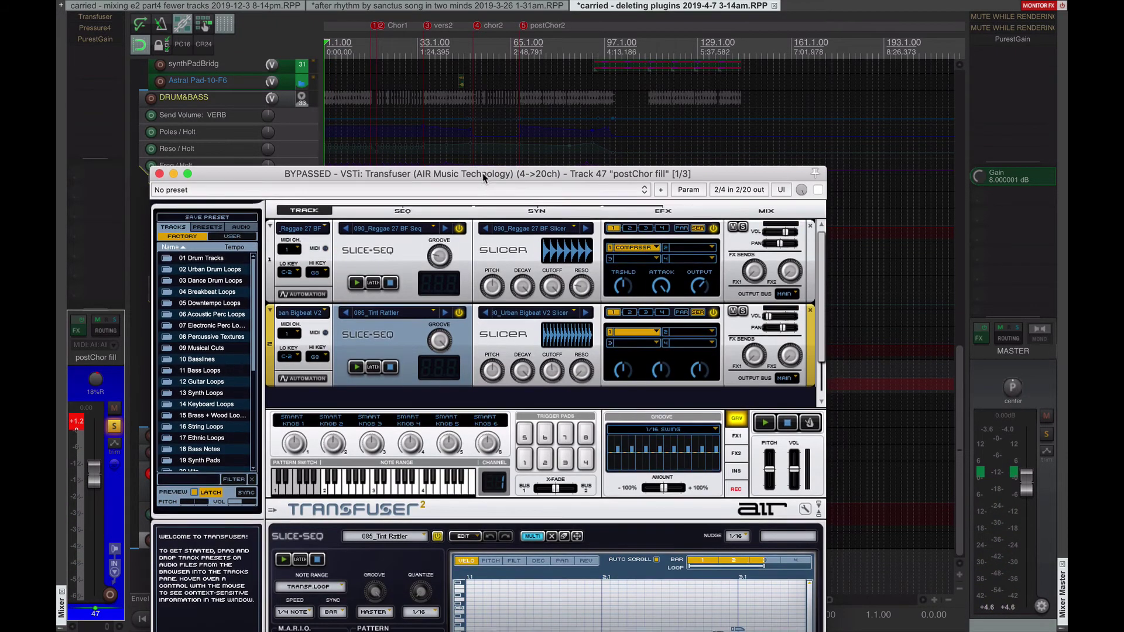
left_click_drag(482, 173, 661, 44)
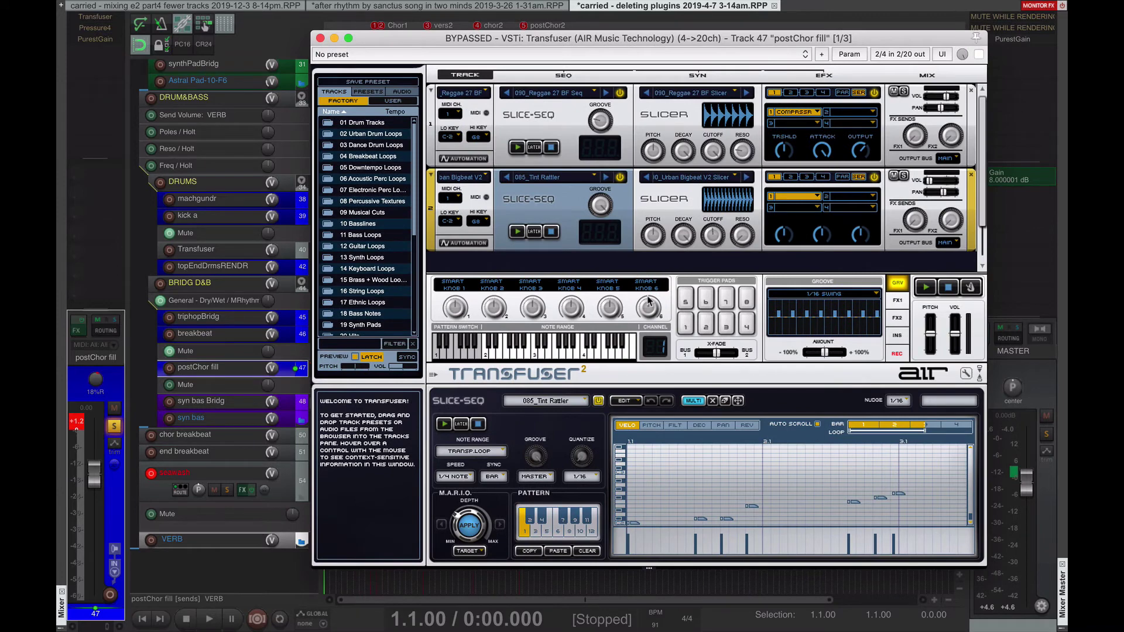
left_click(895, 355)
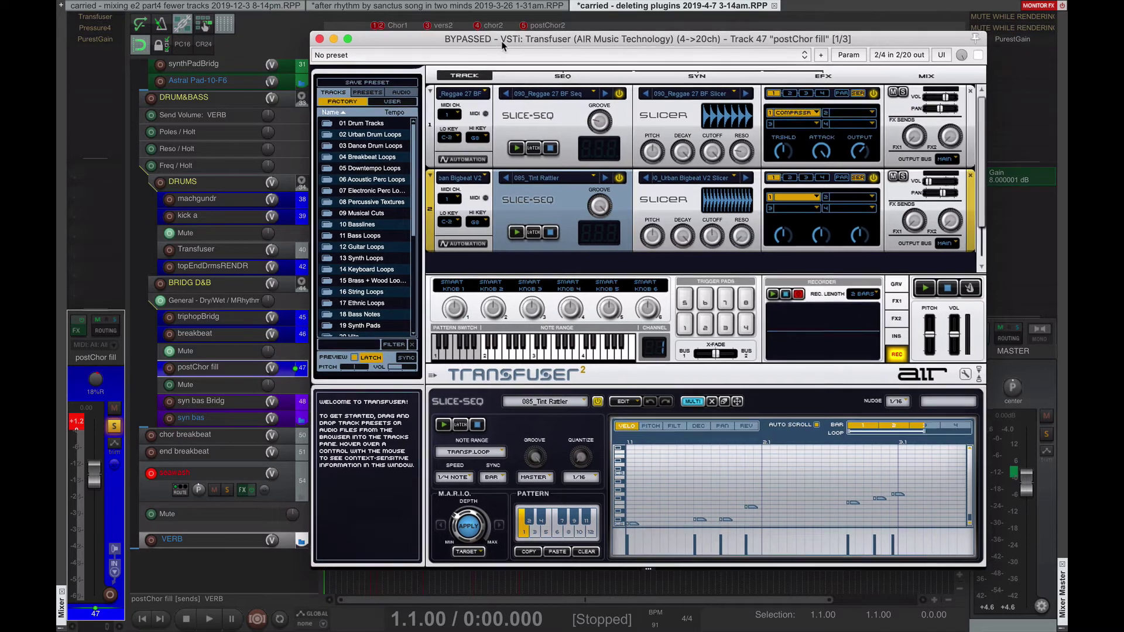
left_click_drag(494, 39, 568, 45)
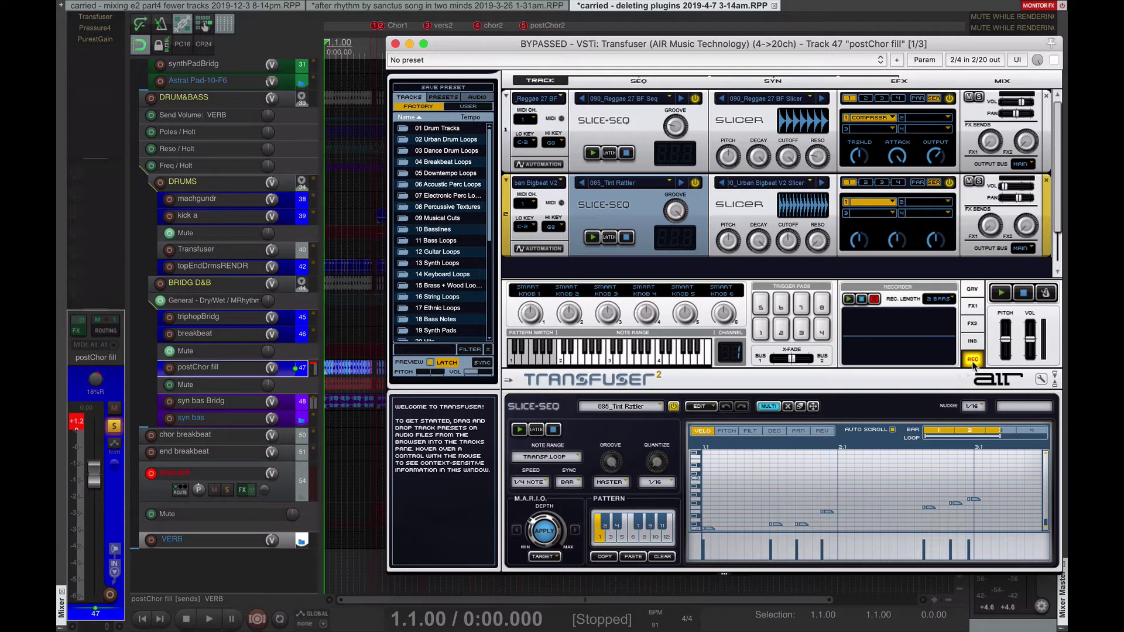
left_click(971, 291)
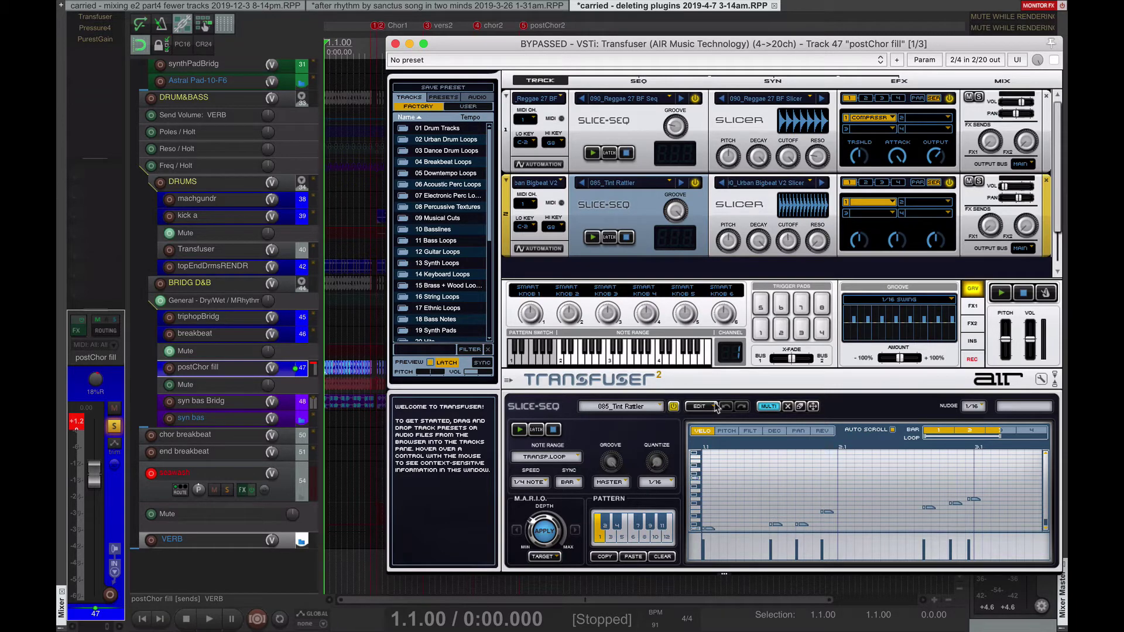
key("Escape")
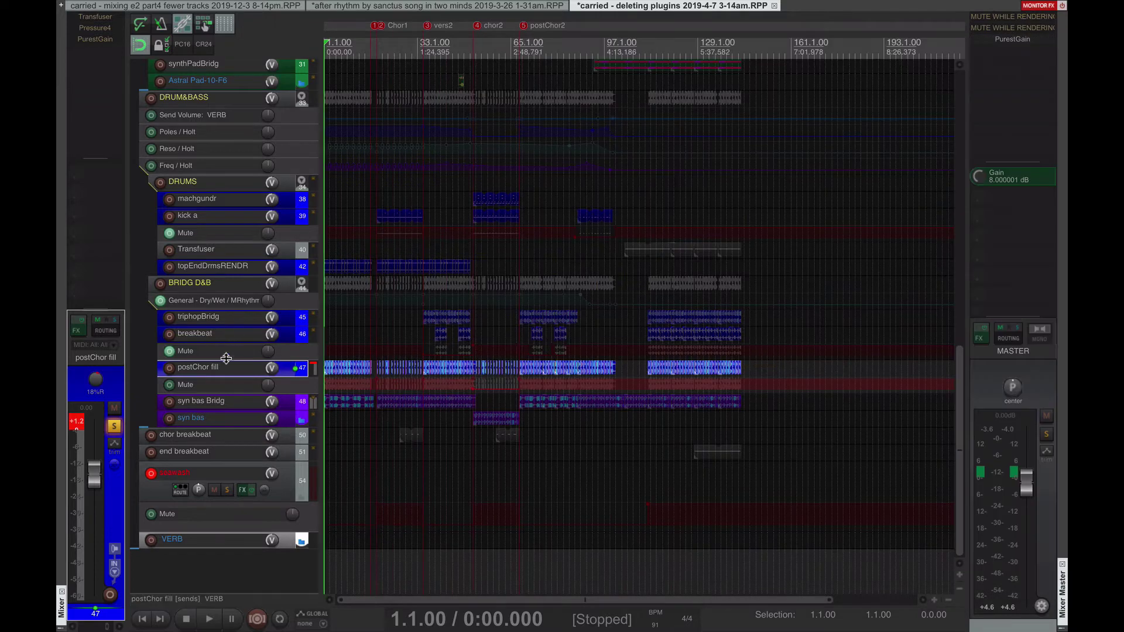
Step: Enlarge the postChor fill track, inspect the waveform of its first Transfuser render, and return to the song's beginning
key("grave")
scroll(401, 269, "up", 15)
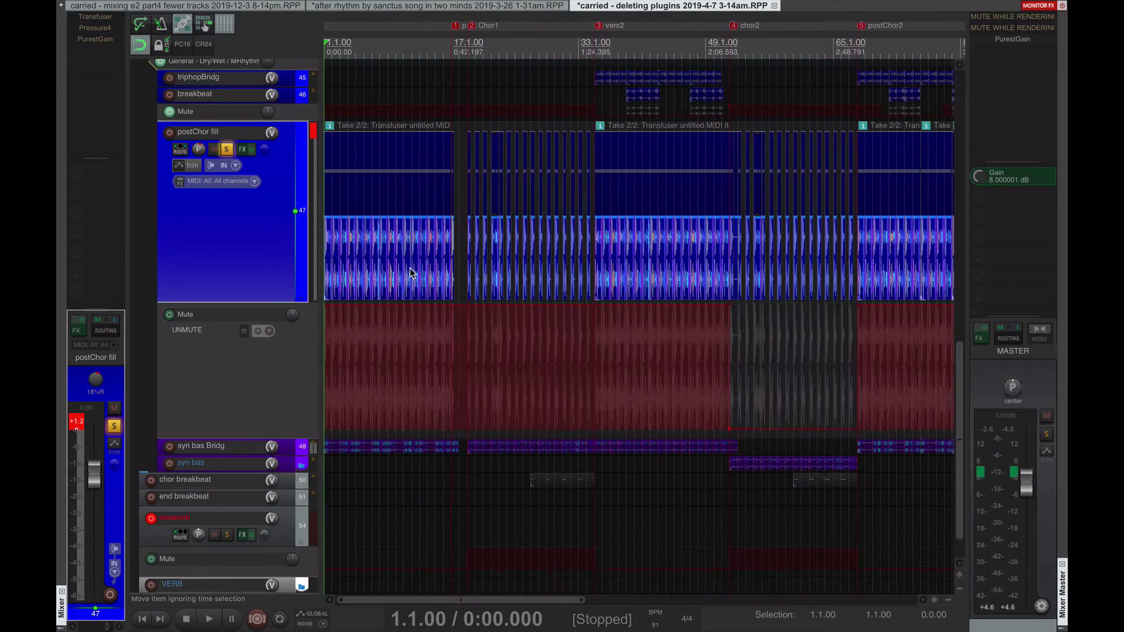
scroll(402, 287, "down", 12)
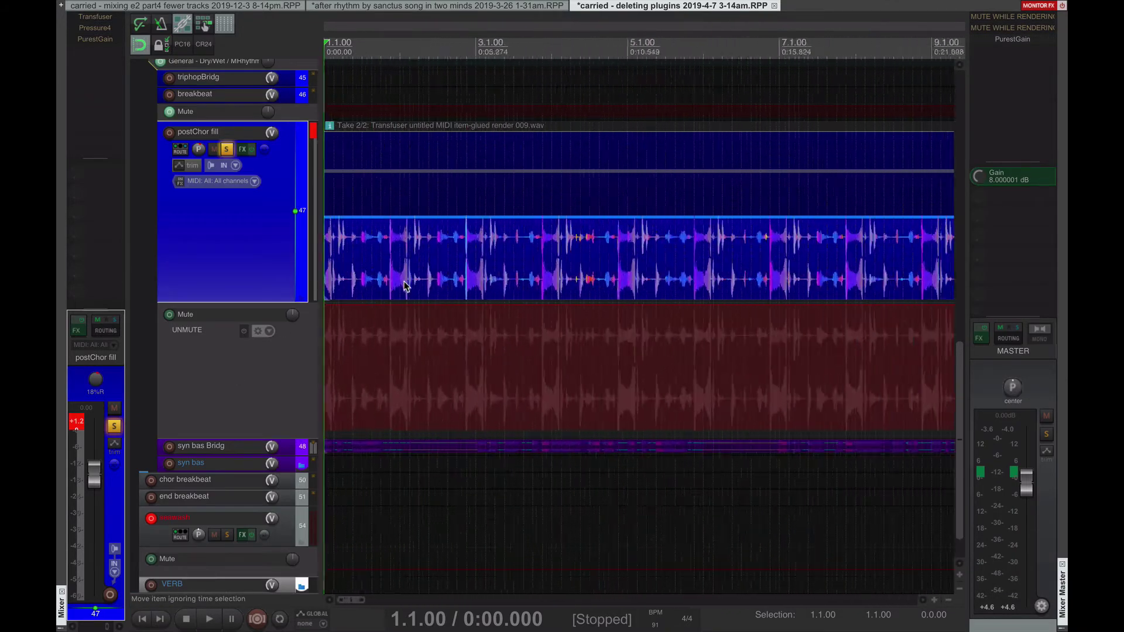
left_click(408, 279)
scroll(408, 263, "down", 3)
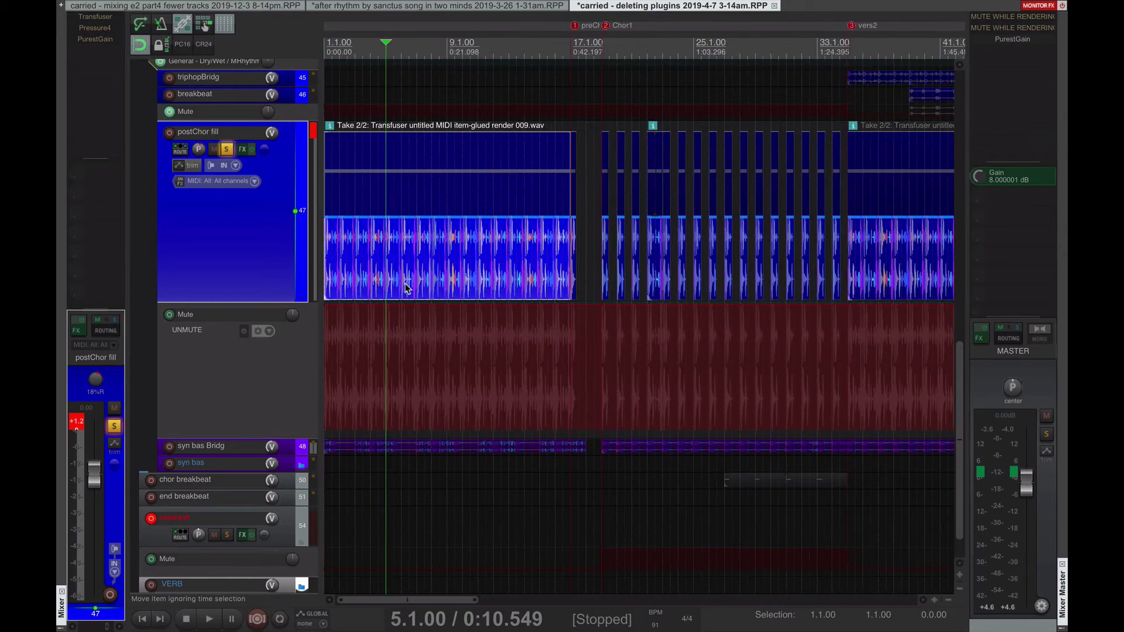
key("Home")
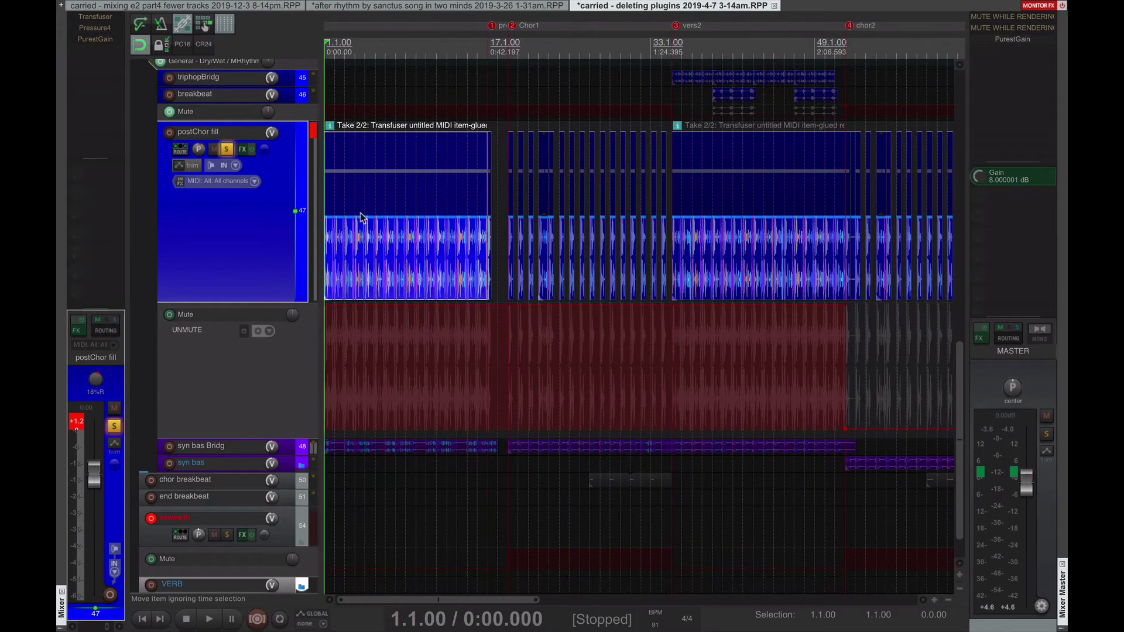
Step: Reset the postChor fill track's clipped peak meter, play the soloed track from bar 19, and stop
right_click(311, 139)
left_click(315, 137)
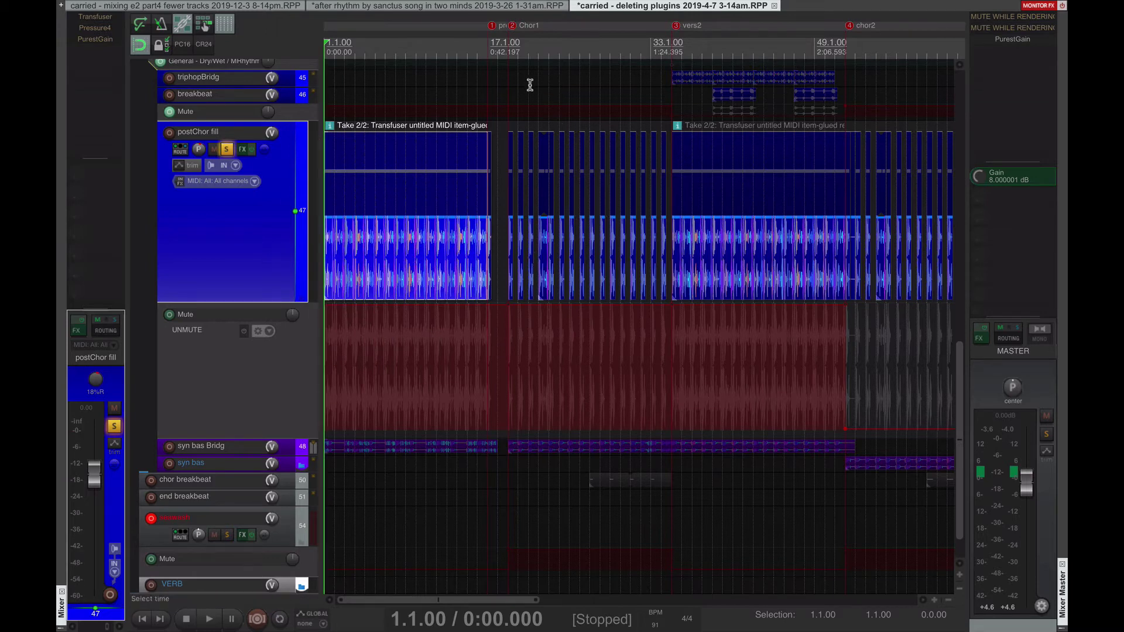
left_click(507, 42)
key("space")
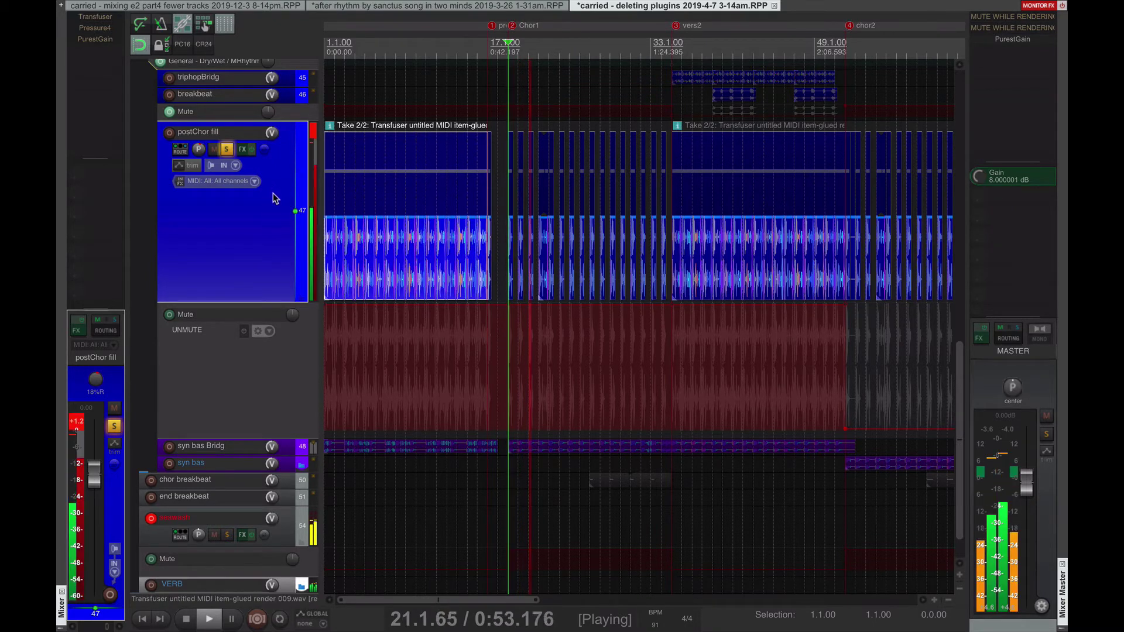
key("space")
Step: Unsolo the postChor fill track and view the remaining effects on the BRIDG D&B track
left_click(230, 146)
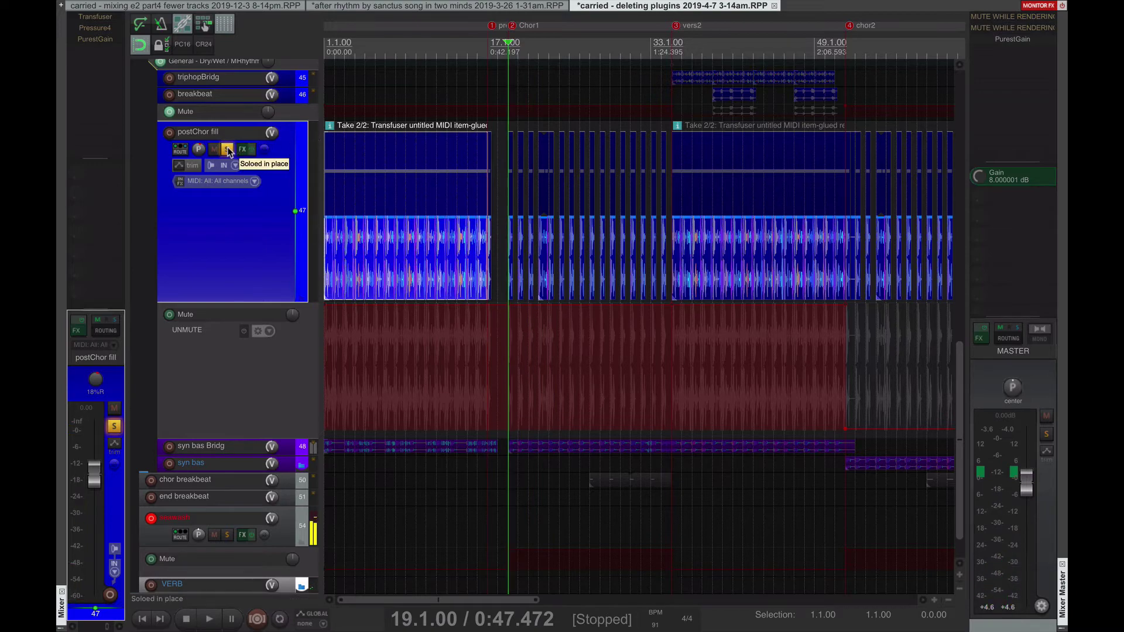
scroll(244, 240, "up", 6)
scroll(207, 310, "down", 3)
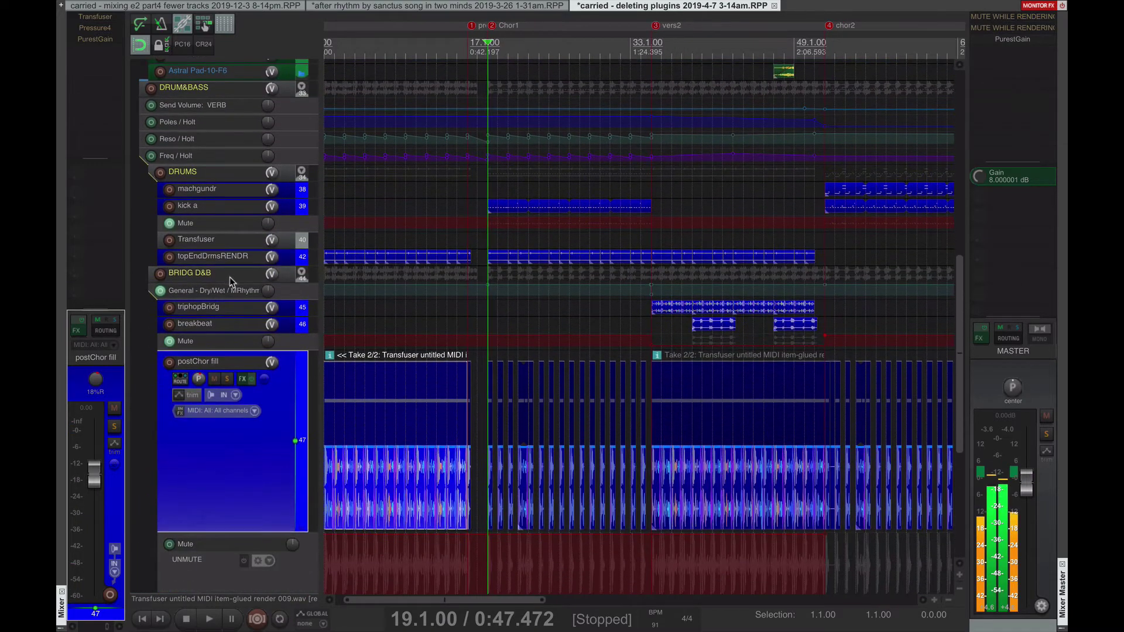
left_click(233, 277)
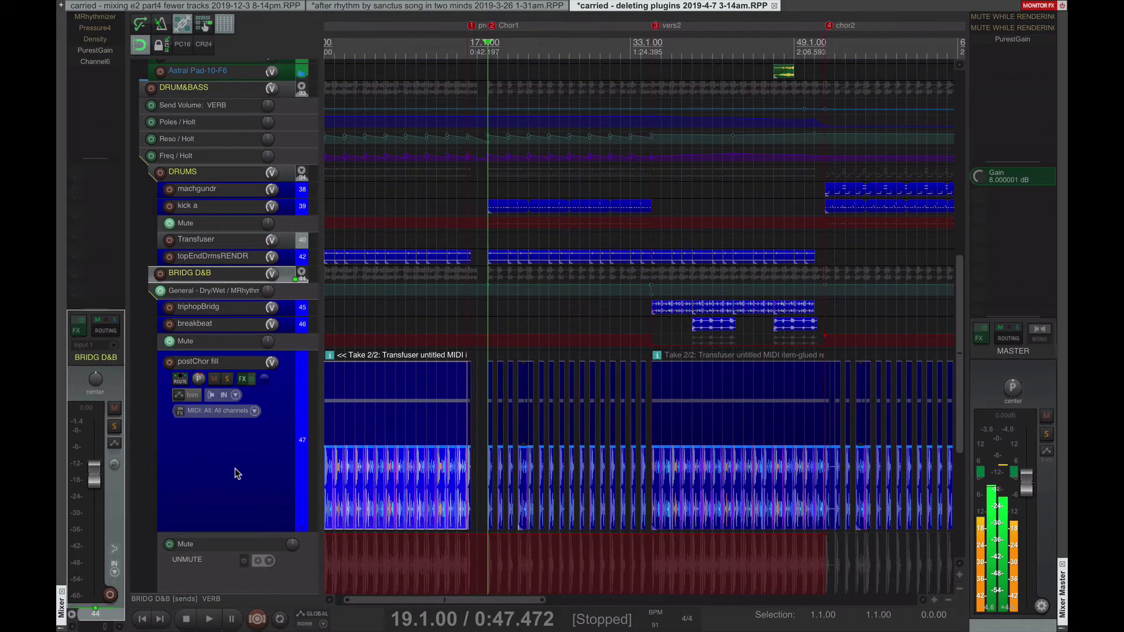
Step: Open the PurestGain and VoiceOfTheStarship effect windows of the seawash track
scroll(233, 472, "down", 5)
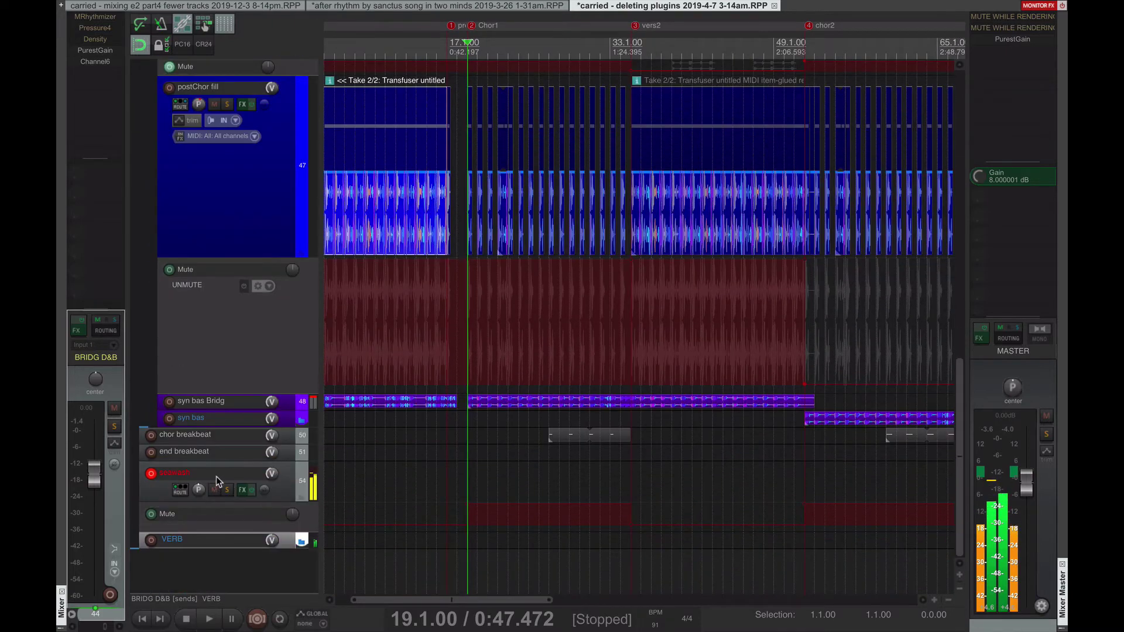
left_click(216, 477)
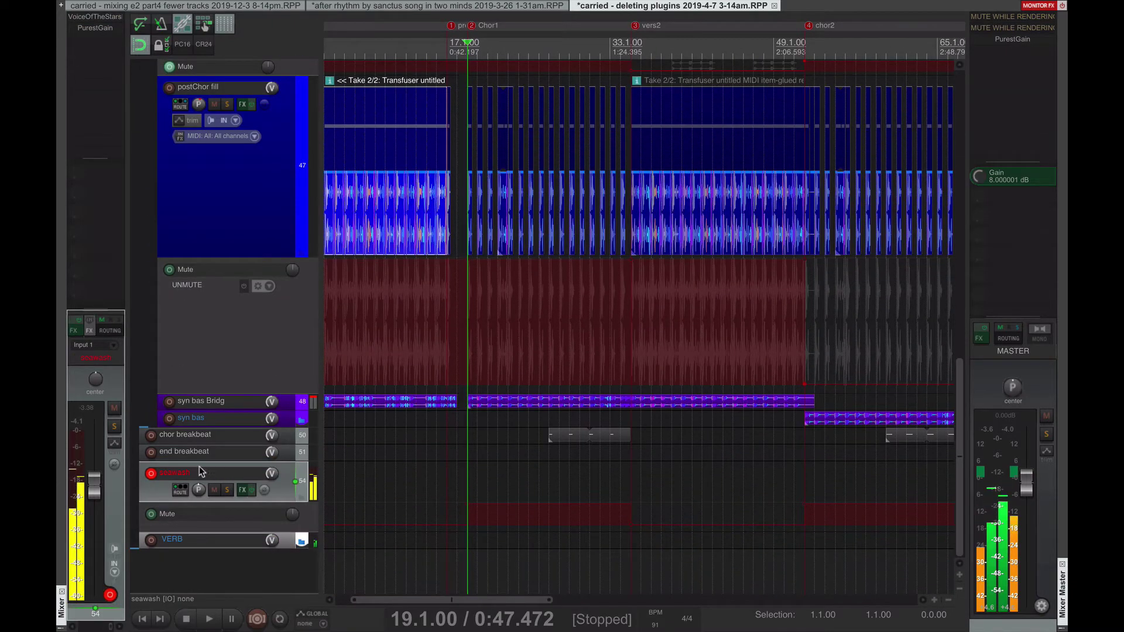
left_click(99, 28)
left_click(103, 17)
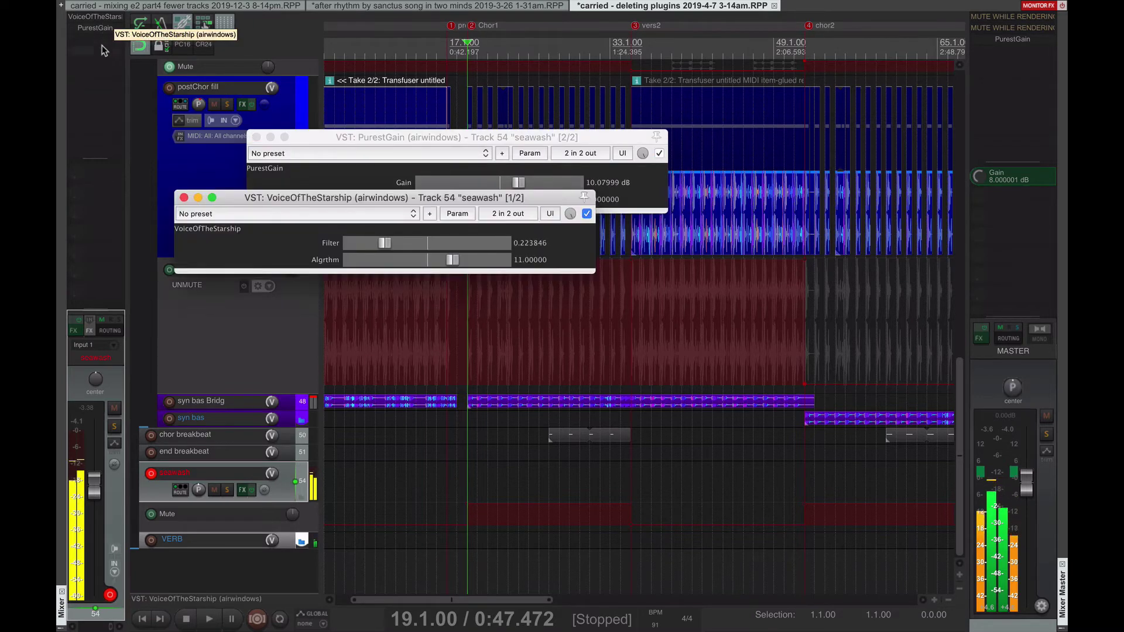
Step: Try lower Filter settings in VoiceOfTheStarship on the seawash track and open that parameter's modulation settings
mouse_move(386, 243)
left_mouse_down()
mouse_move(381, 255)
mouse_move(344, 244)
mouse_move(375, 245)
left_mouse_up()
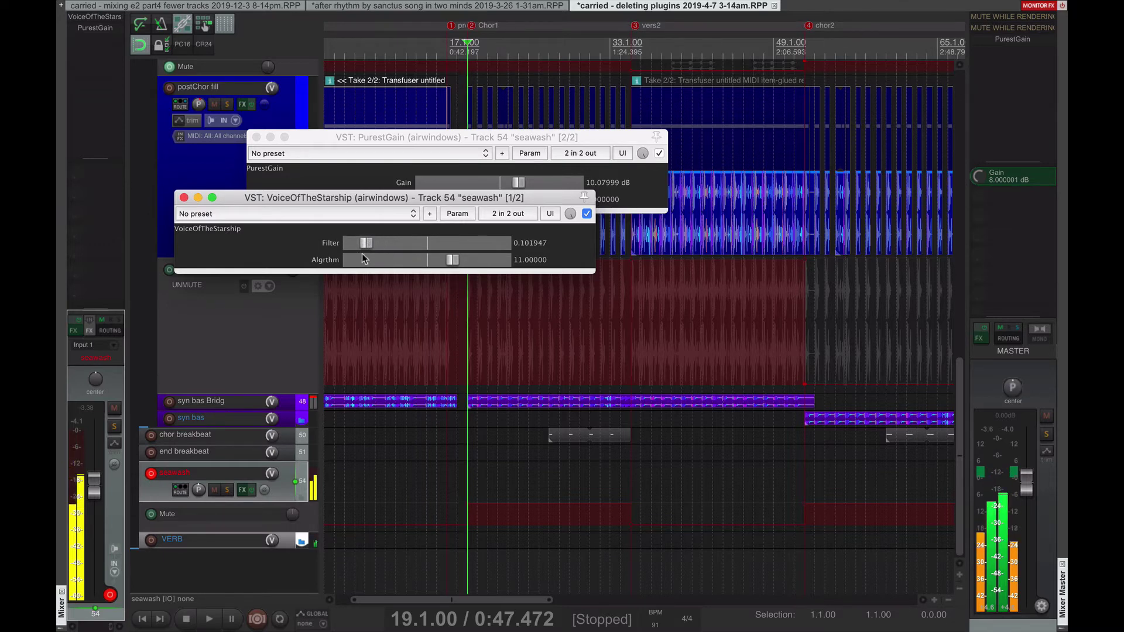
mouse_move(377, 246)
left_mouse_down()
mouse_move(371, 253)
mouse_move(389, 247)
mouse_move(367, 247)
left_mouse_up()
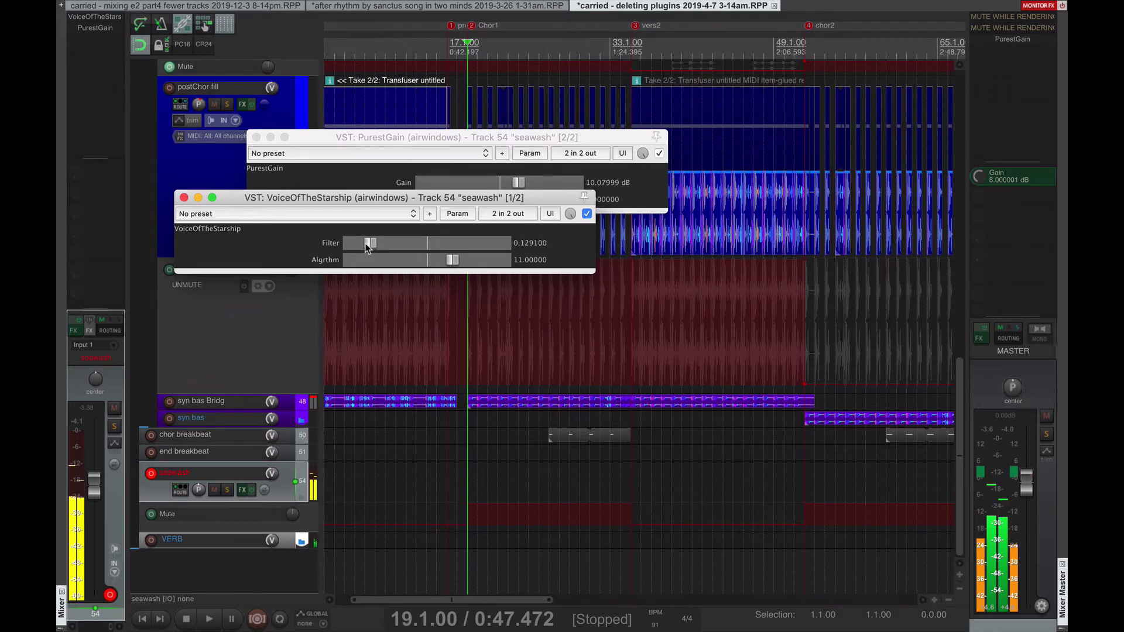
left_click(457, 214)
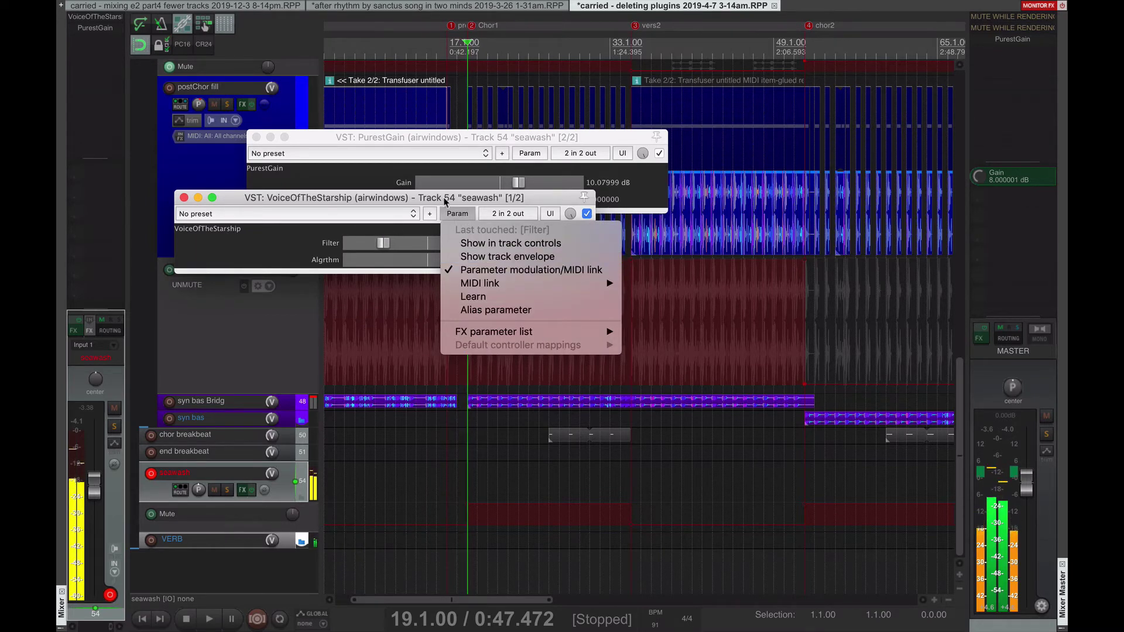
left_click(527, 271)
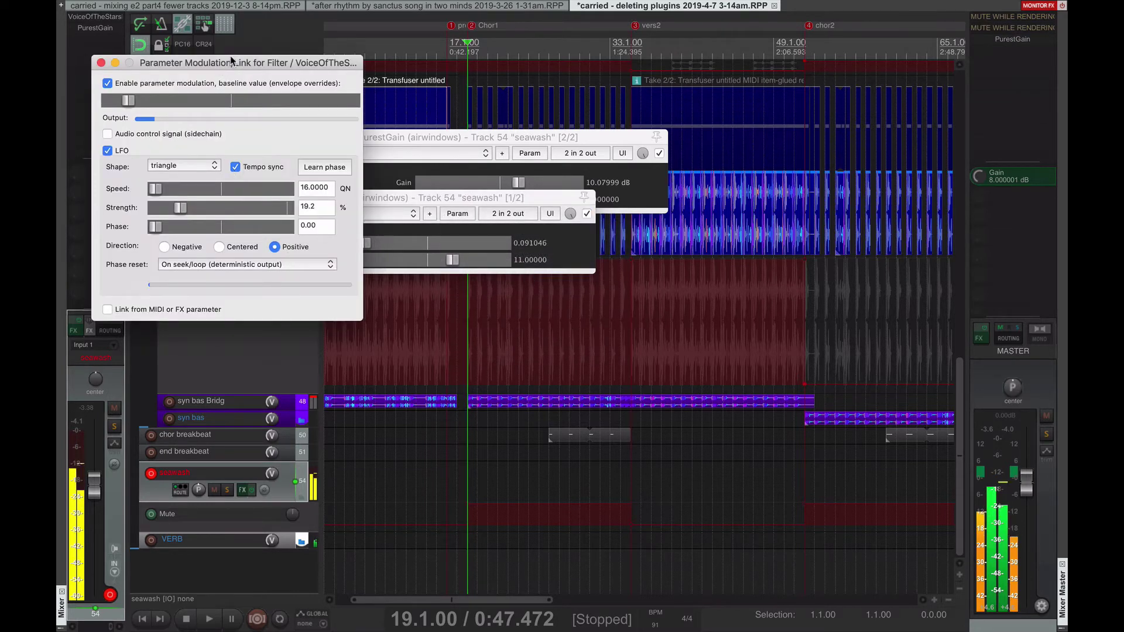
left_click_drag(231, 61, 312, 71)
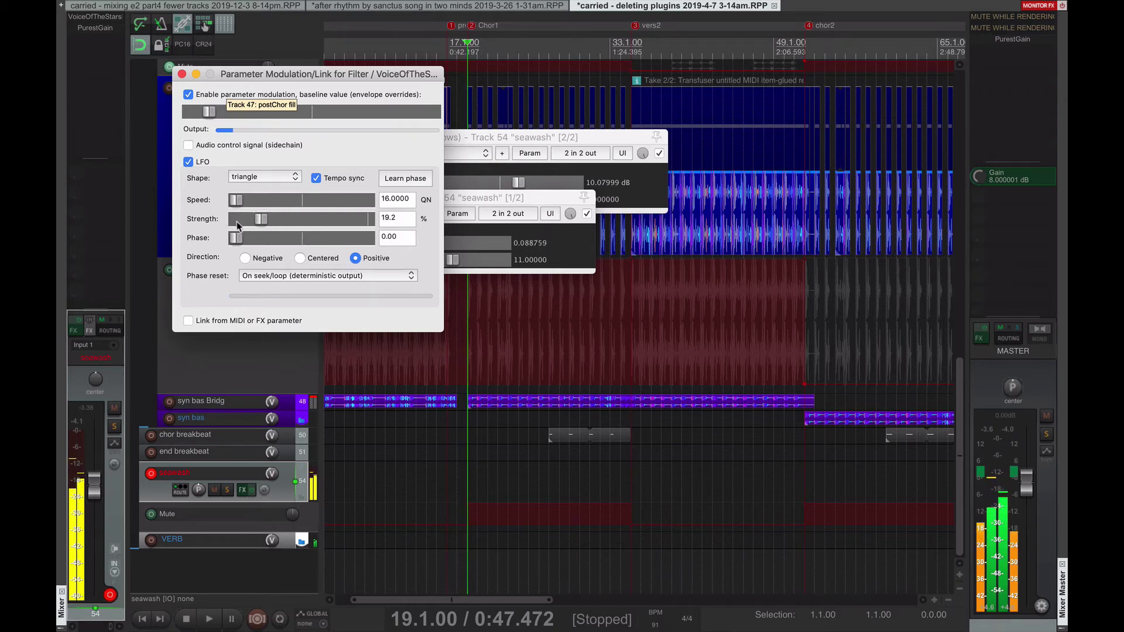
Step: Try the Filter LFO at 51.3% strength, set it to 17.1%, and sweep the modulation baseline high and back down low
left_click_drag(261, 219, 303, 216)
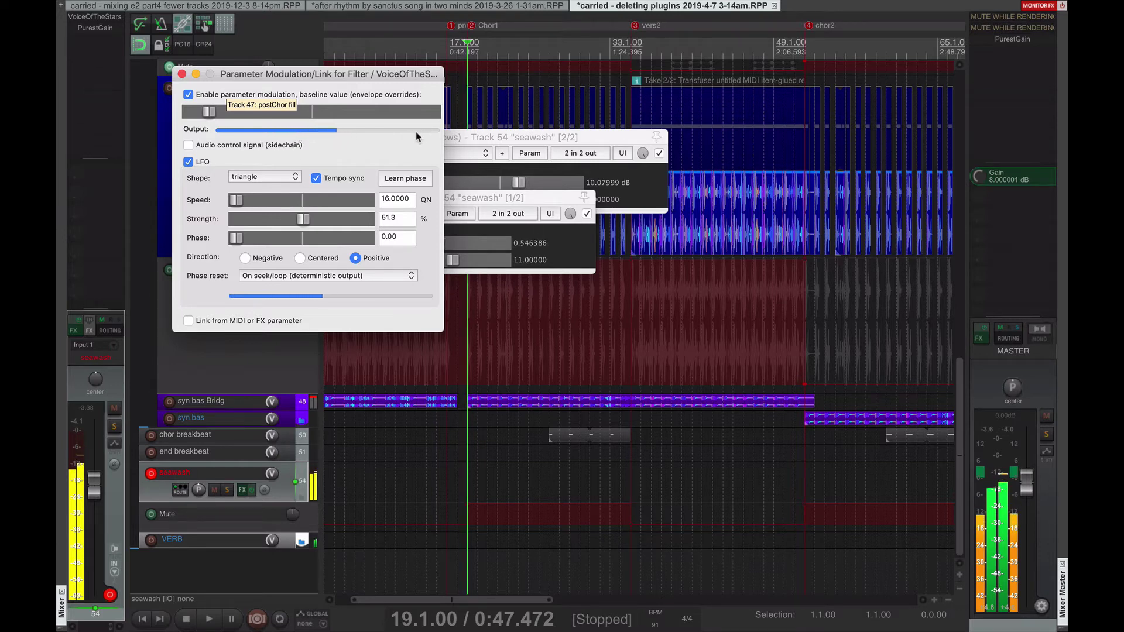
left_click(257, 219)
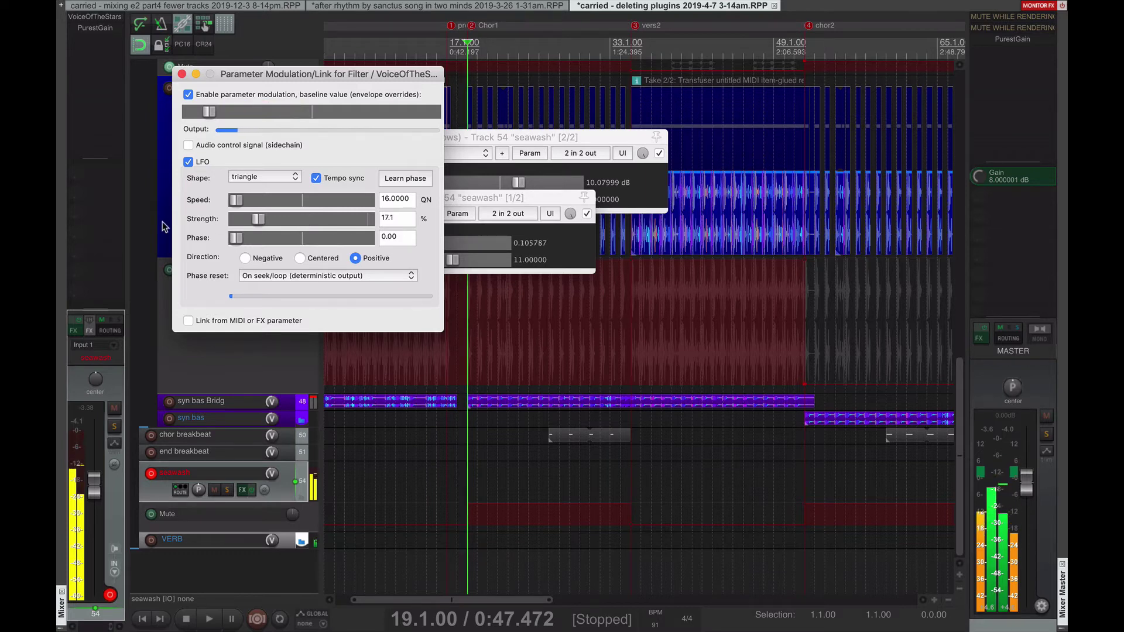
left_click_drag(213, 113, 381, 112)
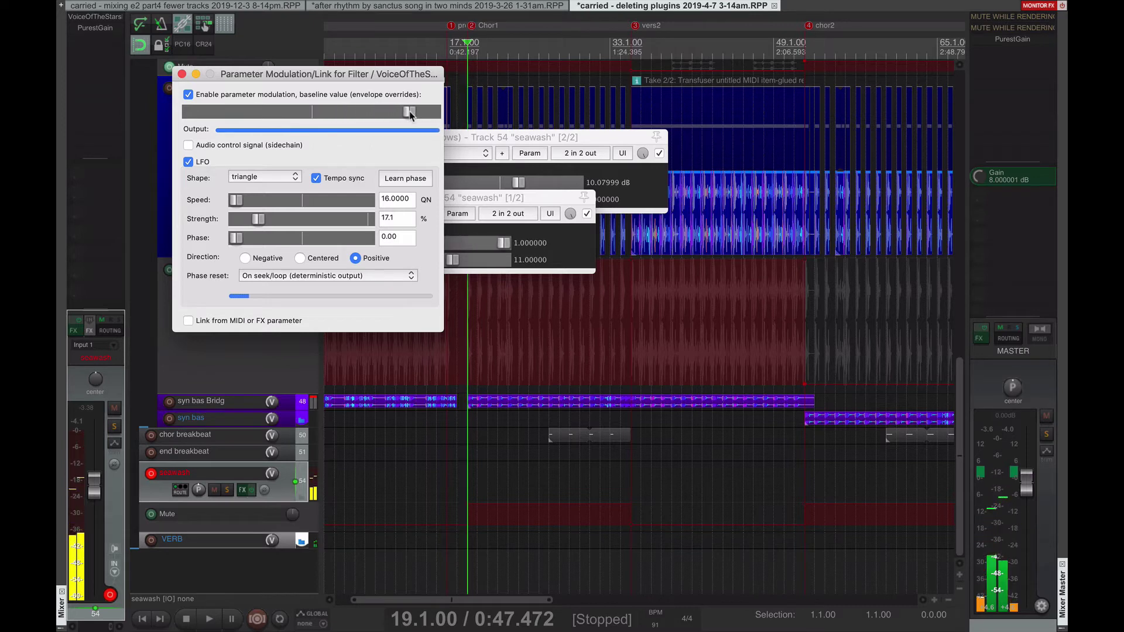
left_click_drag(511, 202, 836, 239)
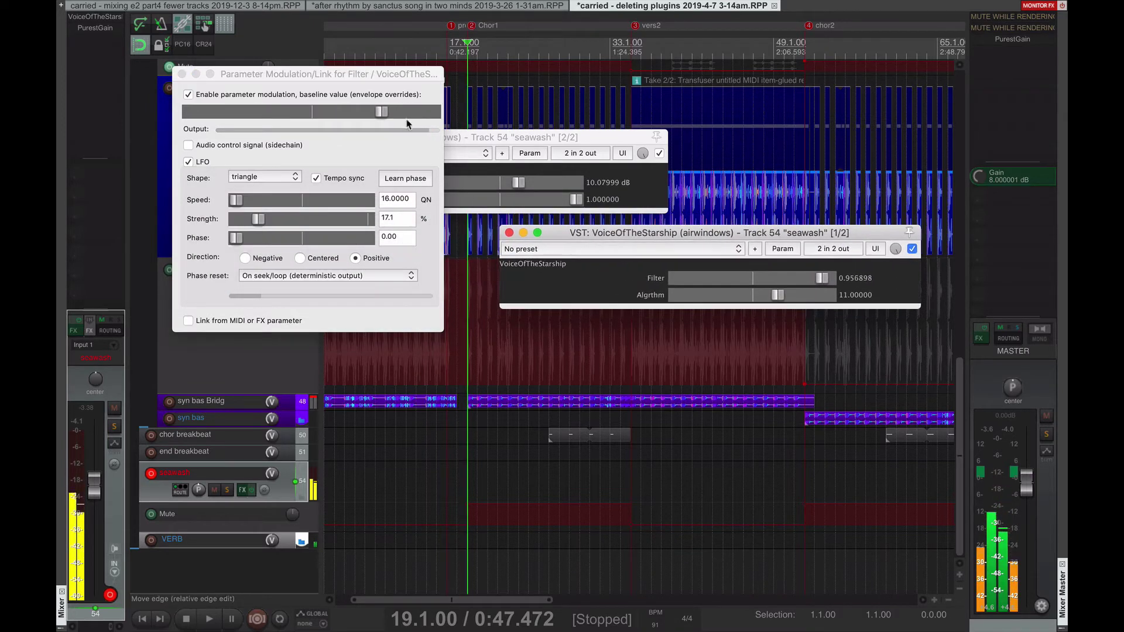
left_click_drag(382, 111, 217, 115)
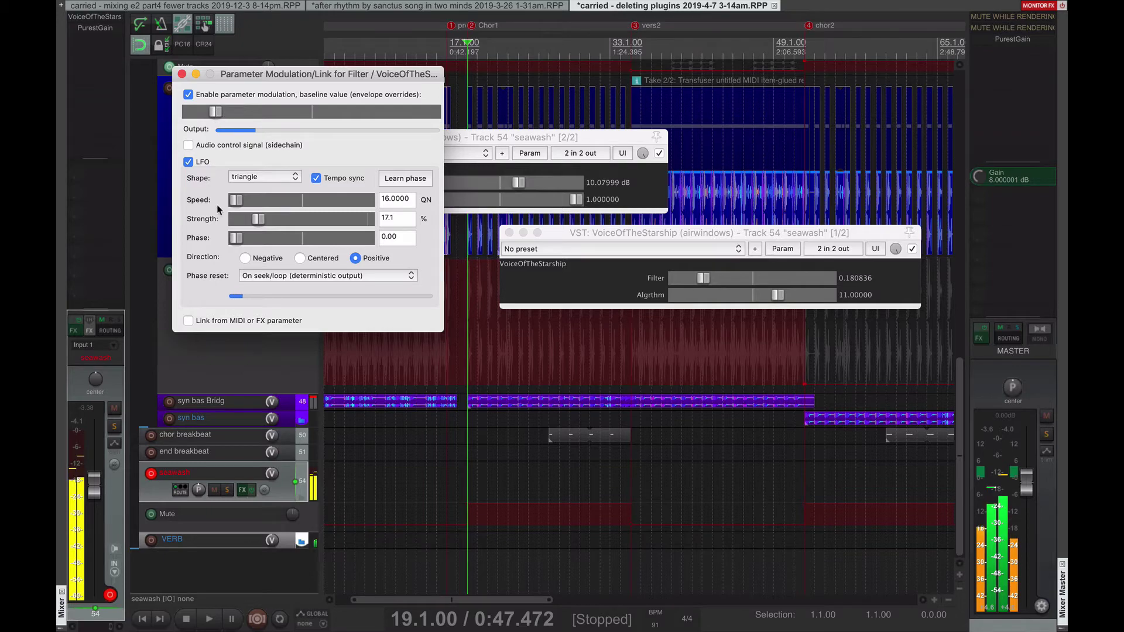
Step: Close the parameter modulation, VoiceOfTheStarship and PurestGain windows, and save the project
left_click(182, 74)
left_click(509, 233)
left_click(256, 138)
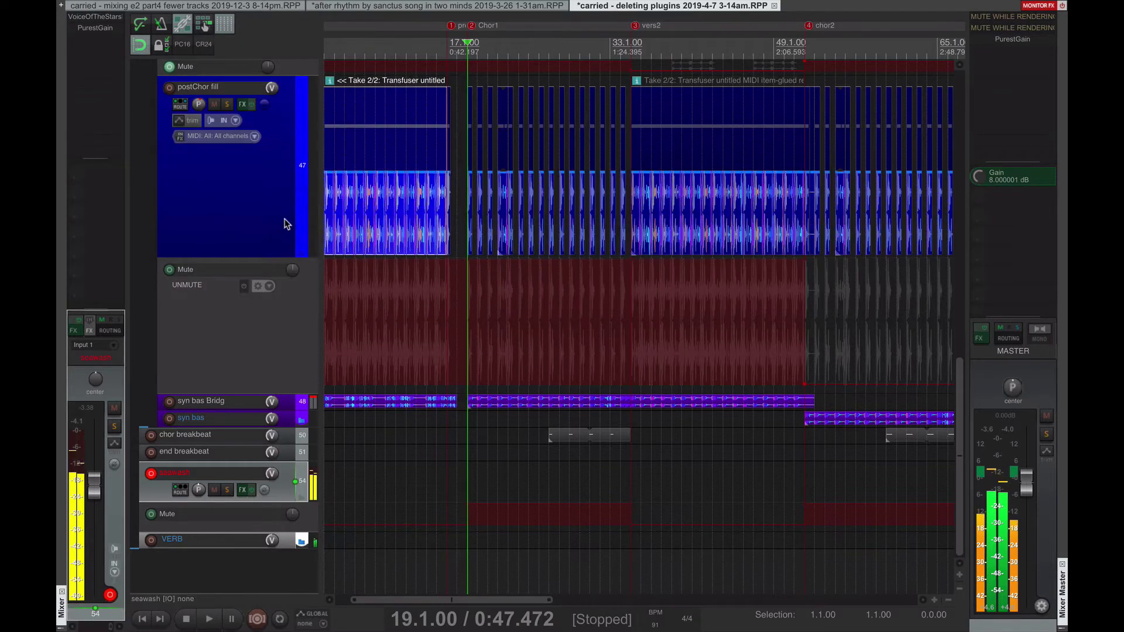
key("ctrl+s")
Step: View the channel strips of the BRIDG D&B, postChor fill and syn bas Bridg tracks, and reset the latter's clipped peak meter
scroll(244, 338, "up", 5)
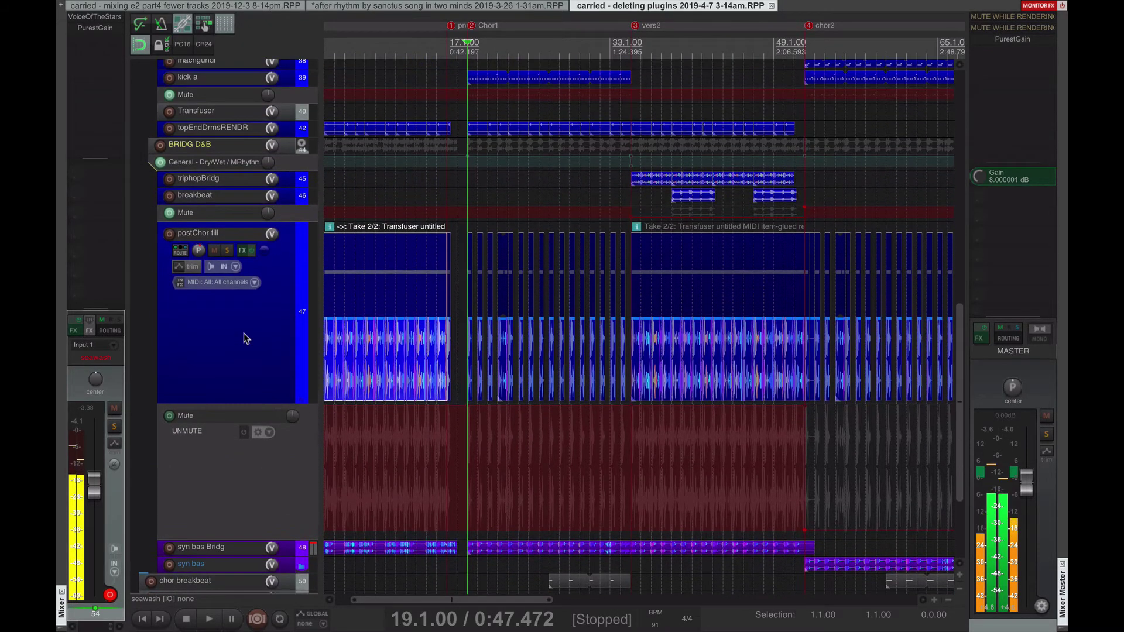
left_click(218, 146)
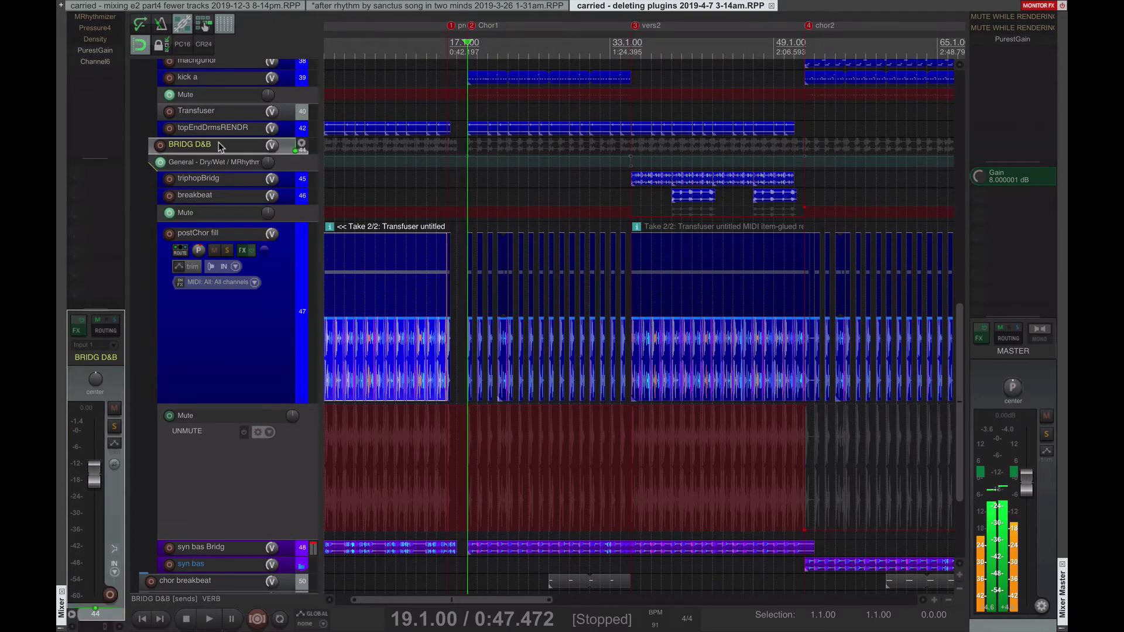
left_click(213, 347)
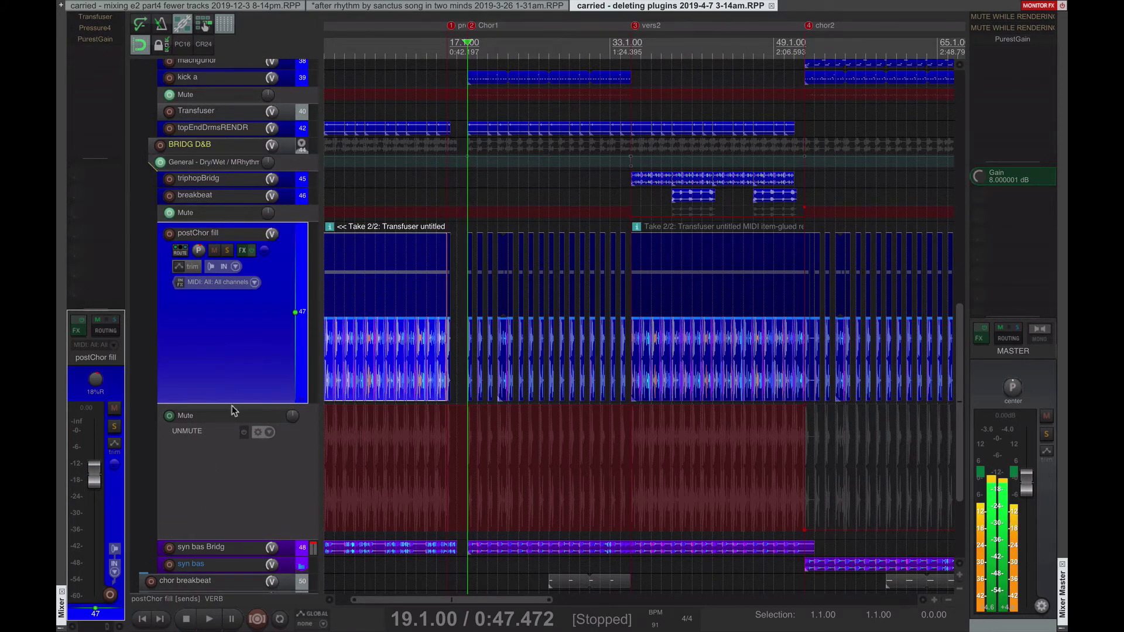
left_click(229, 547)
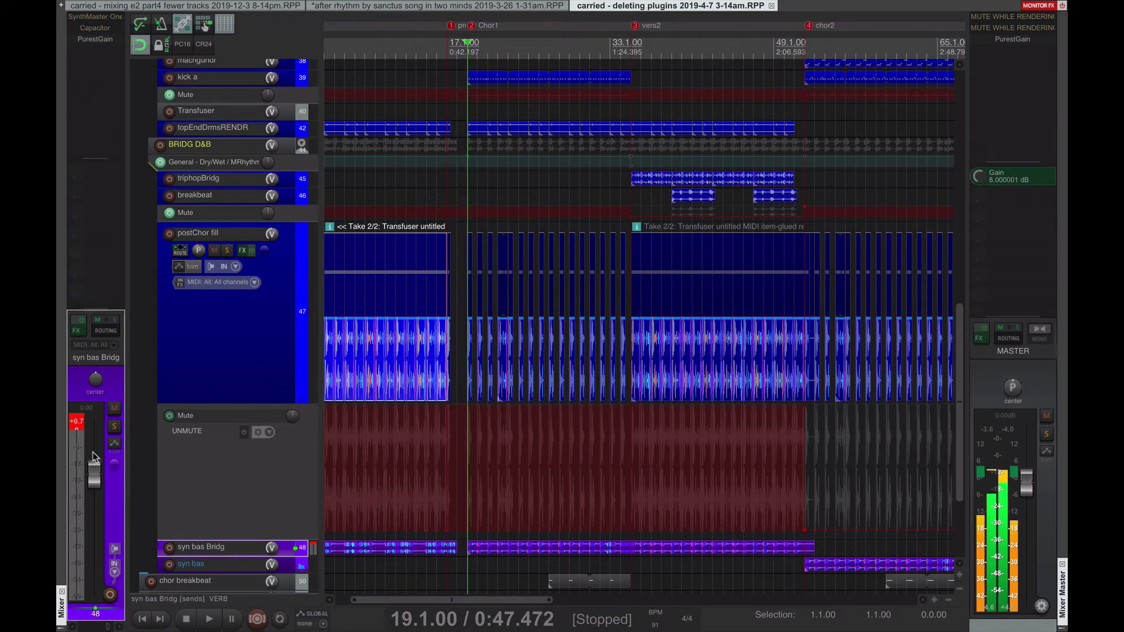
left_click(77, 429)
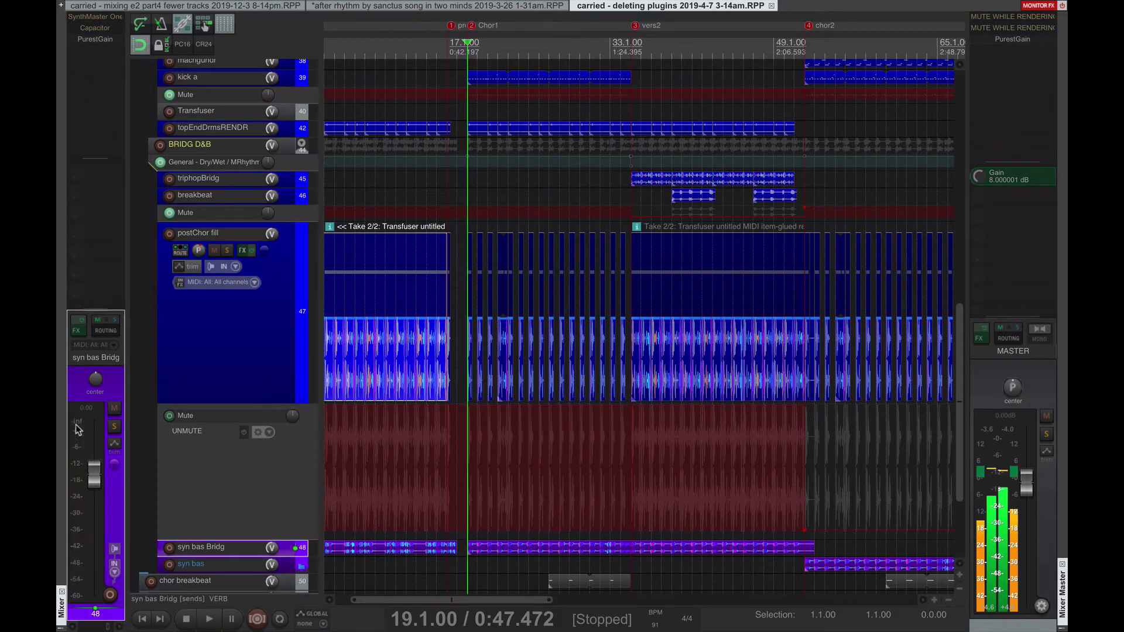
Step: Solo the syn bas Bridg track, audition it from the song's beginning while checking the BRIDG D&B strip, then stop and unsolo it
left_click(114, 427)
left_click(114, 429)
key("Home")
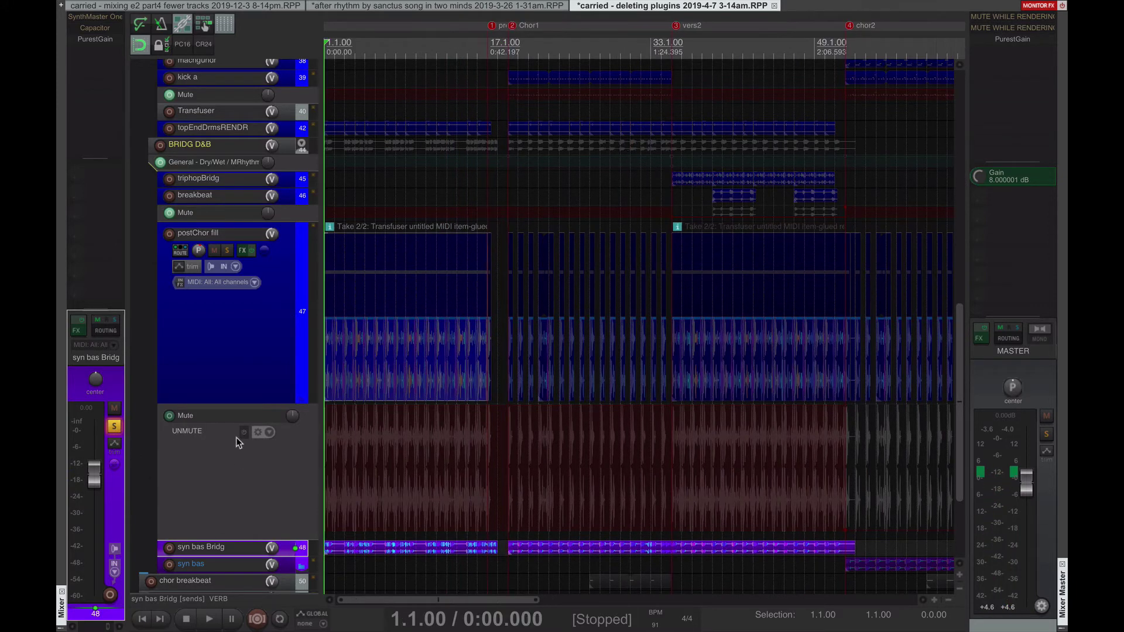
left_click(239, 137)
key("space")
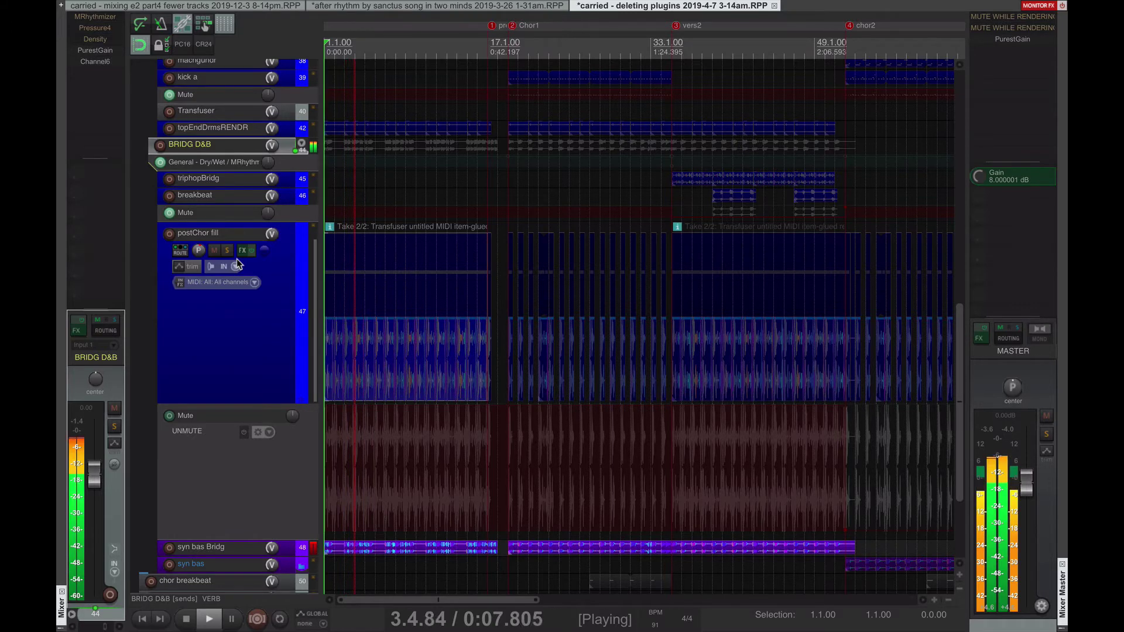
left_click(240, 551)
key("space")
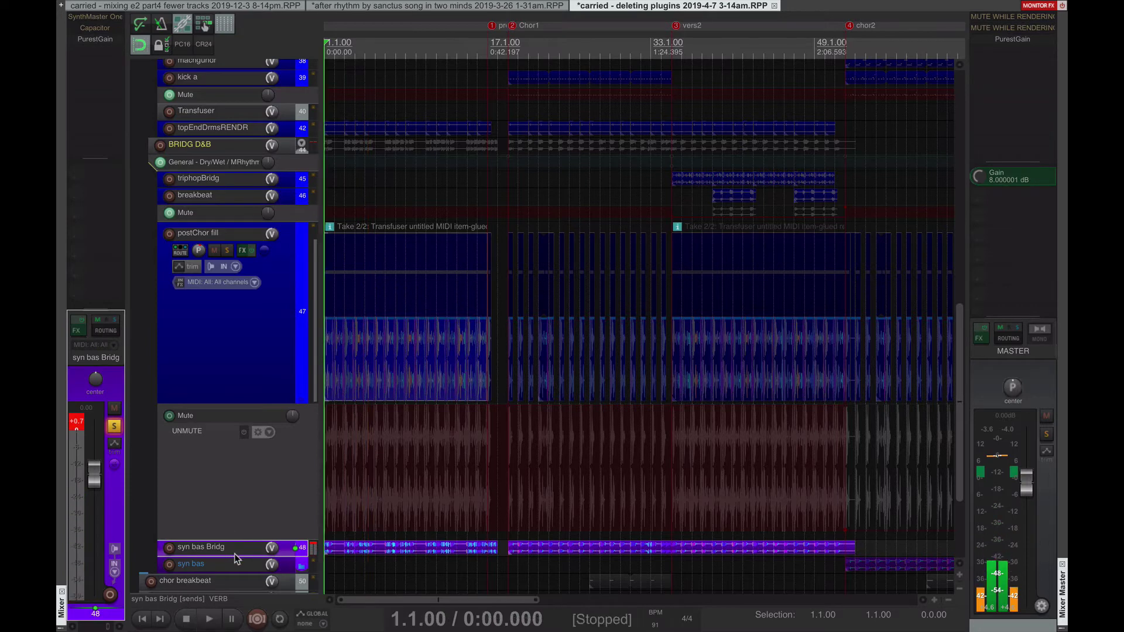
left_click(114, 426)
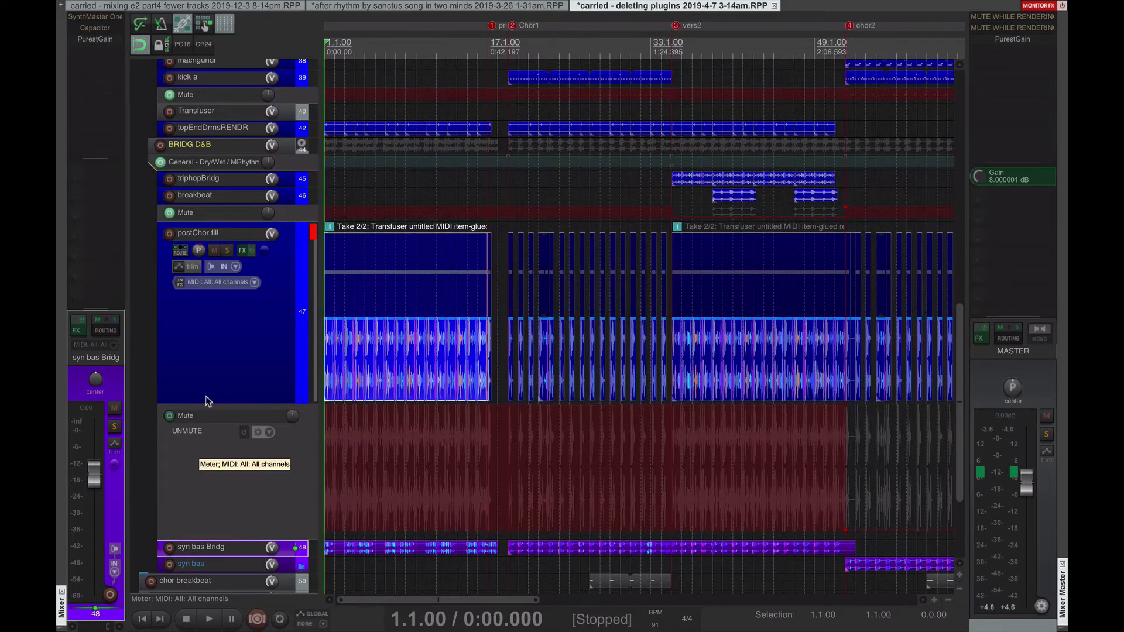
Step: Examine the Pressure4 and Density settings on the BRIDG D&B folder track, closing each effect window
left_click(237, 323)
left_click(234, 147)
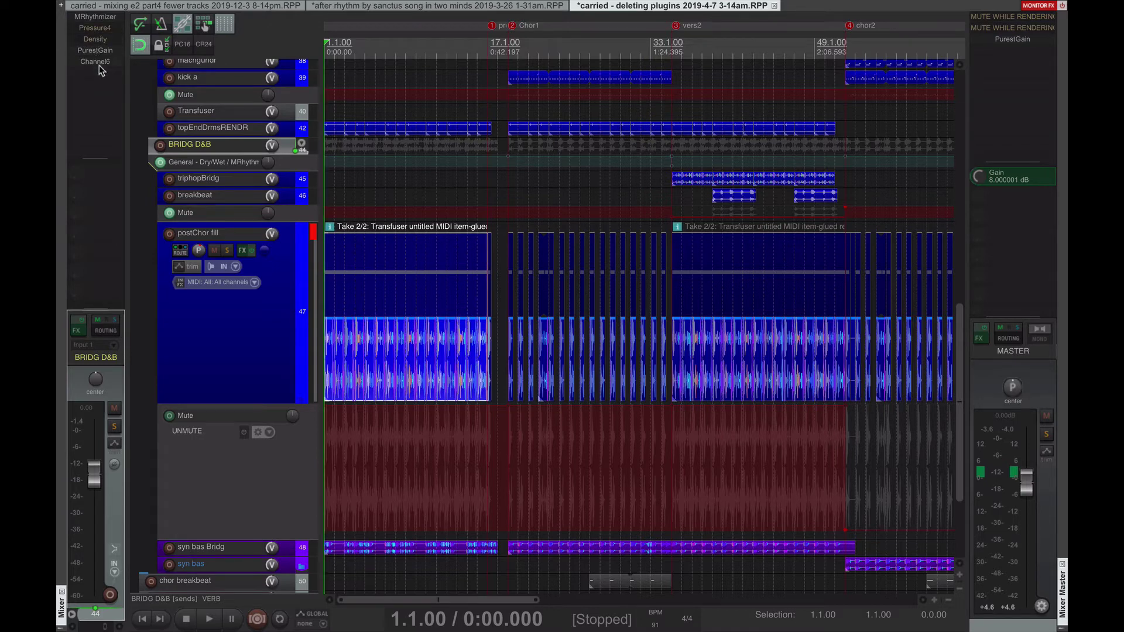
left_click(94, 28)
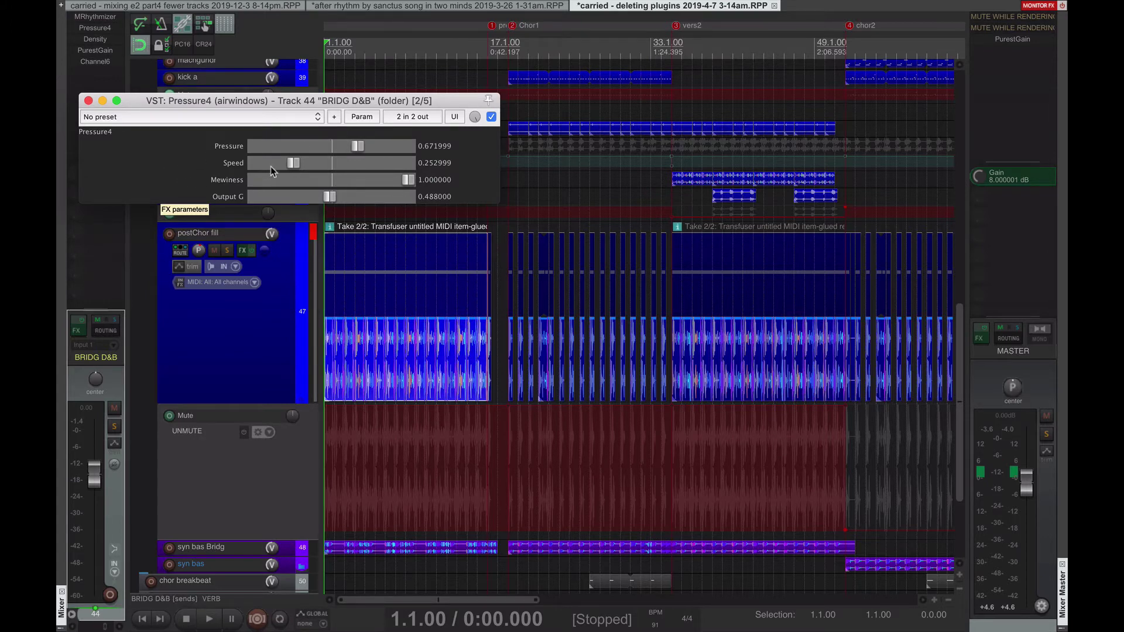
left_click(95, 27)
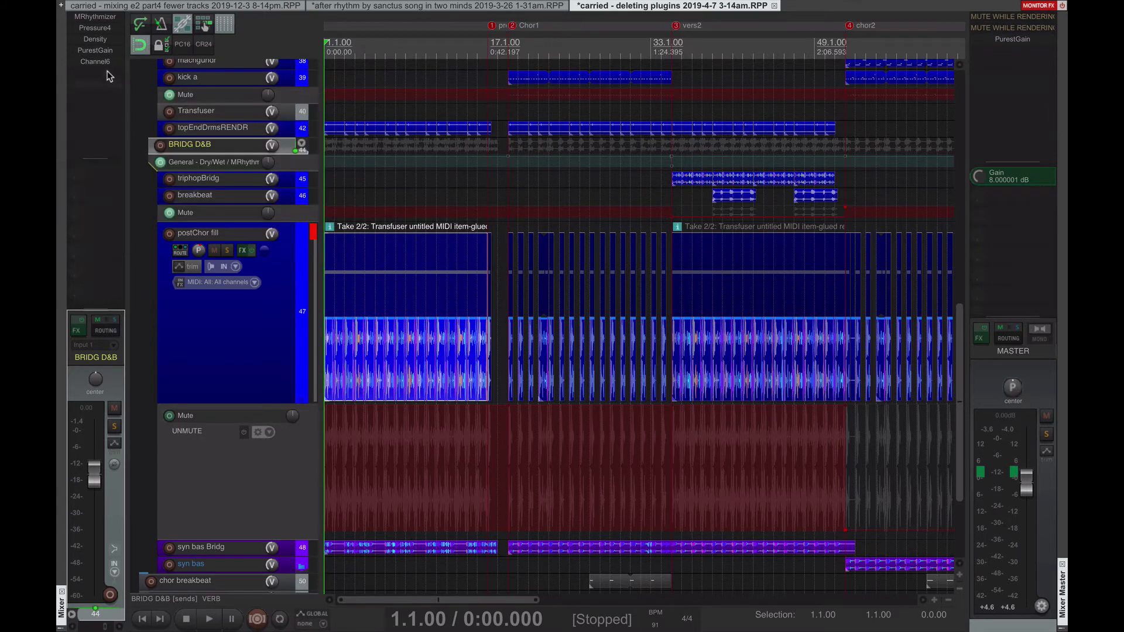
left_click(102, 39)
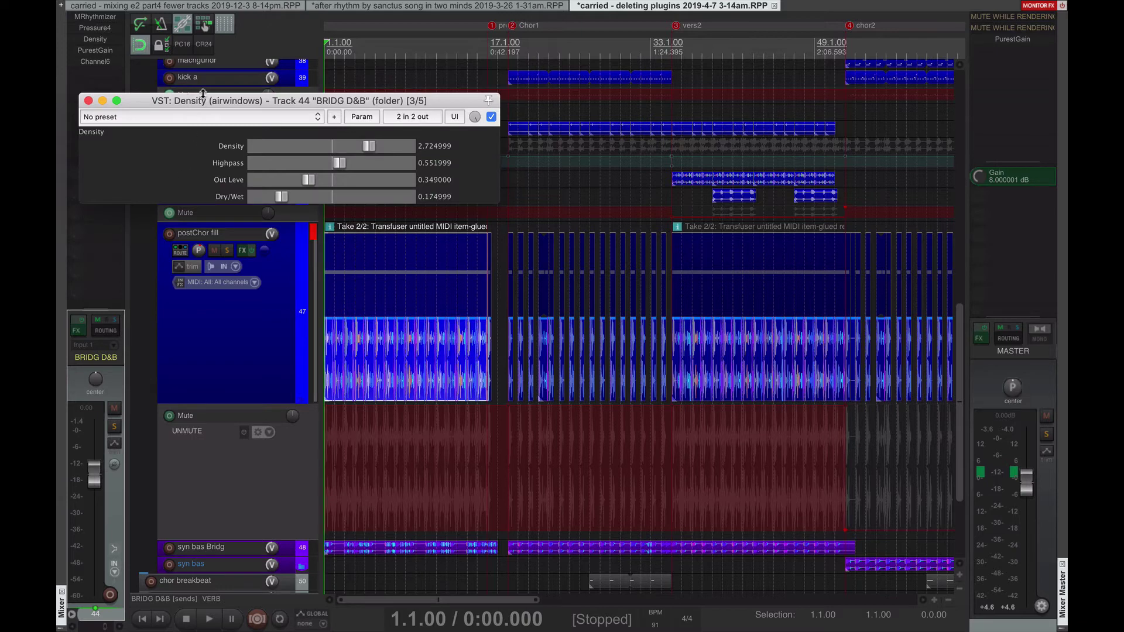
left_click_drag(292, 111, 367, 137)
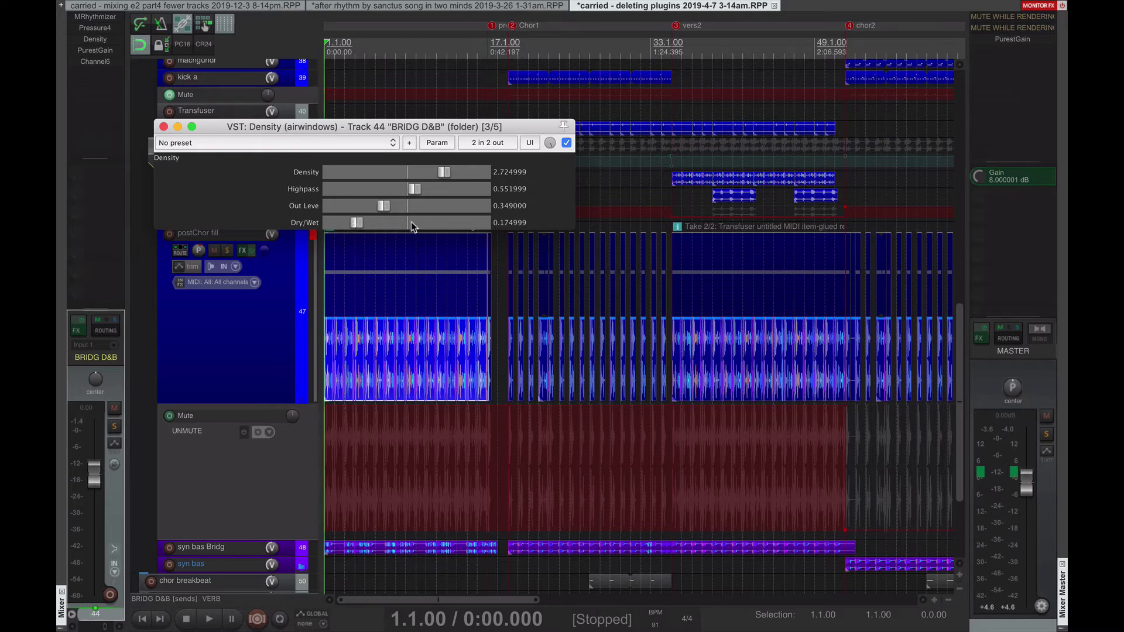
key("Escape")
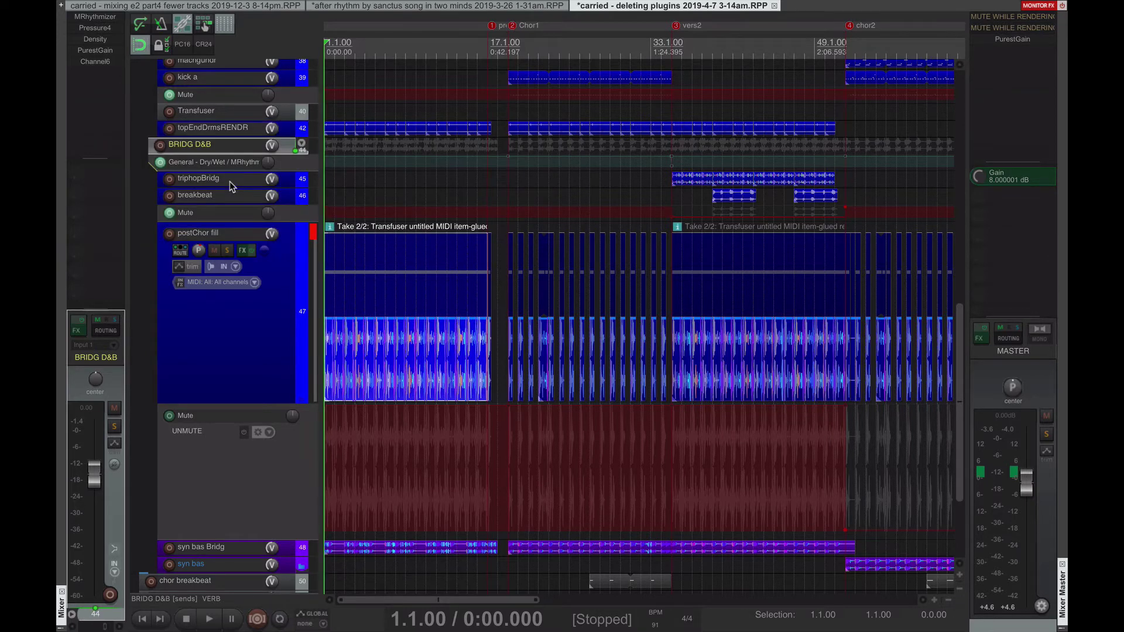
Step: Examine the MRhythmizer sequence settings on the BRIDG D&B folder track and close the effect window
left_click(95, 17)
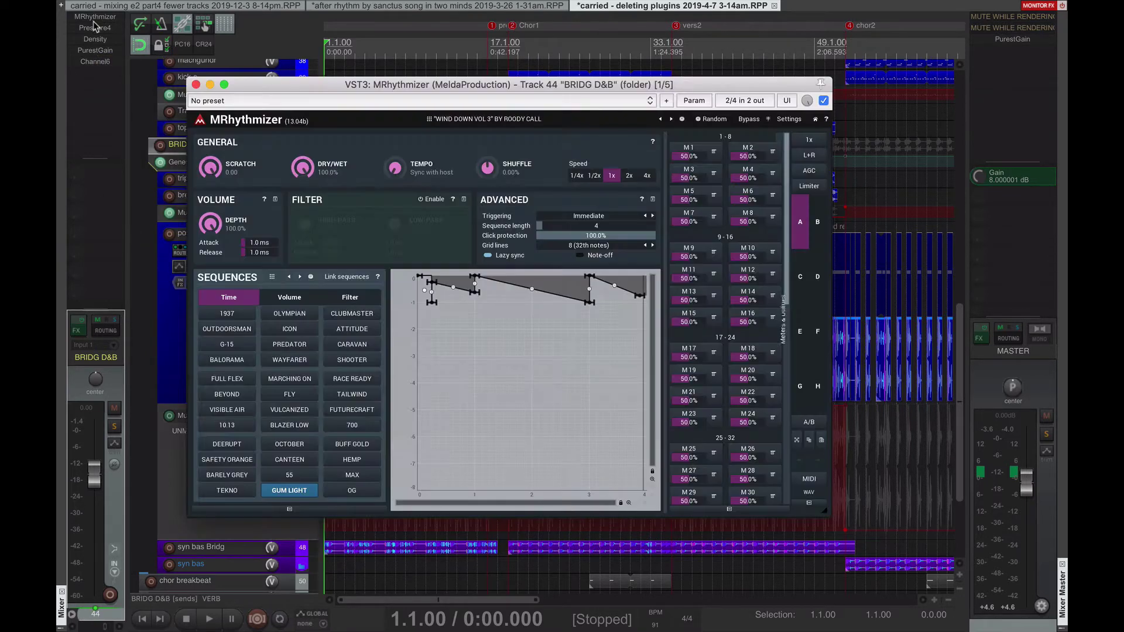
mouse_move(502, 87)
left_mouse_down()
mouse_move(500, 69)
mouse_move(515, 70)
mouse_move(508, 80)
left_mouse_up()
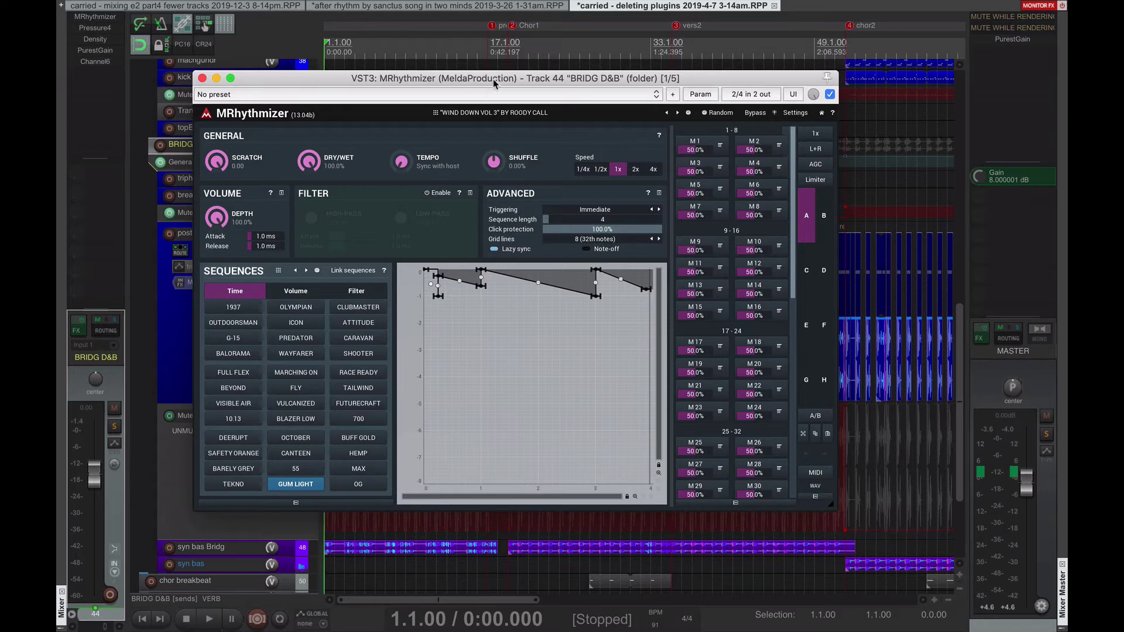
key("Escape")
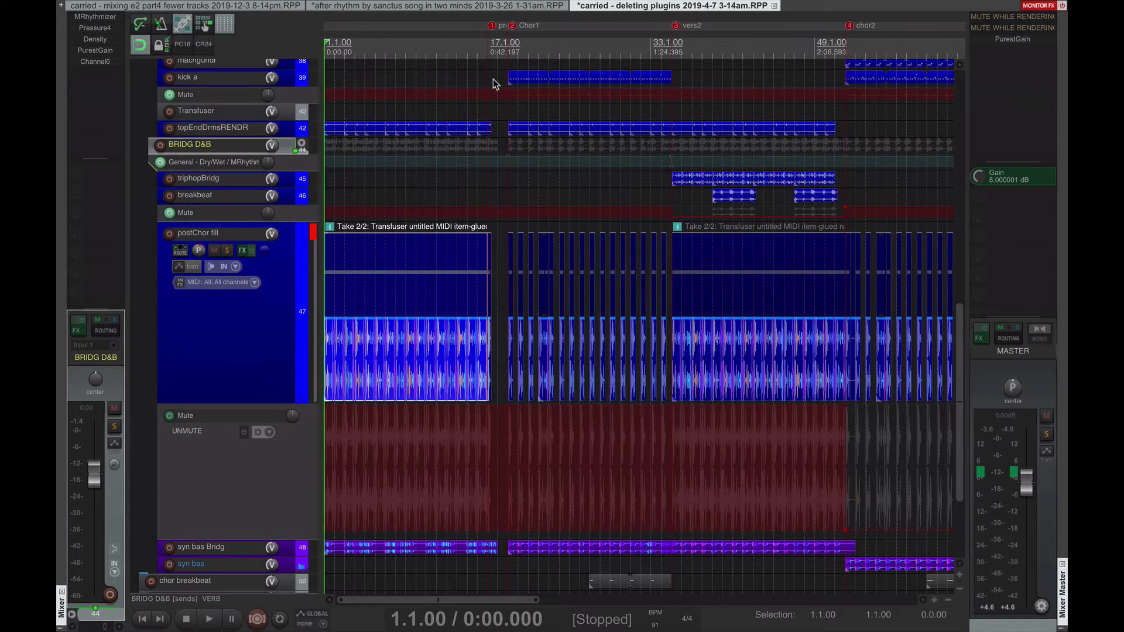
Step: Solo the BRIDG D&B folder track and start playback from the song's beginning
left_click(199, 230)
double_click(226, 146)
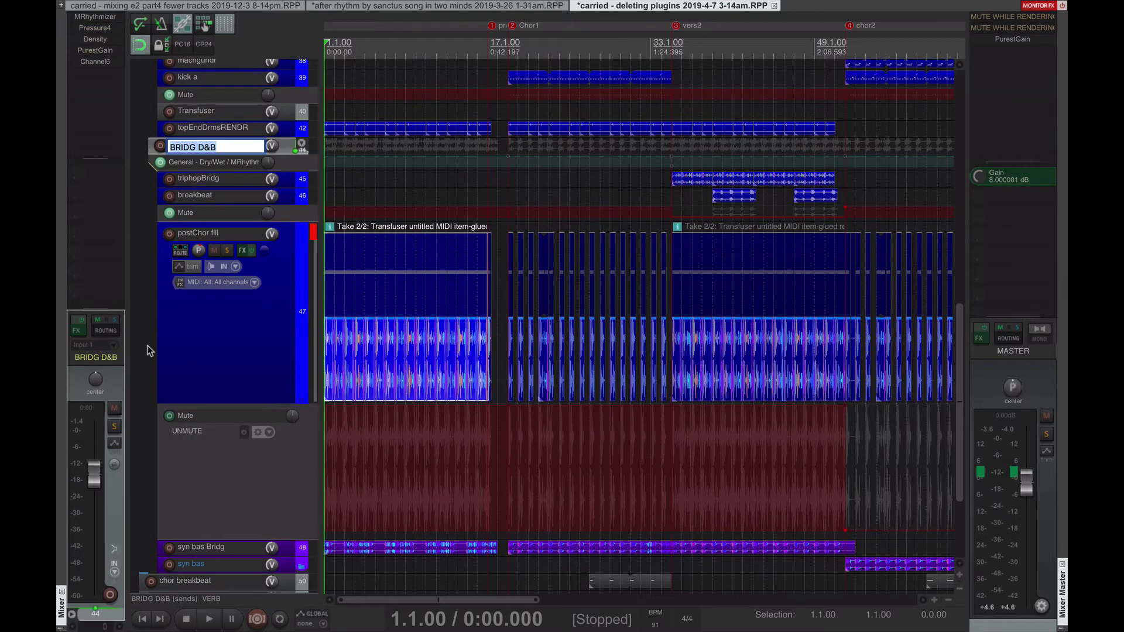
left_click(114, 428)
key("space")
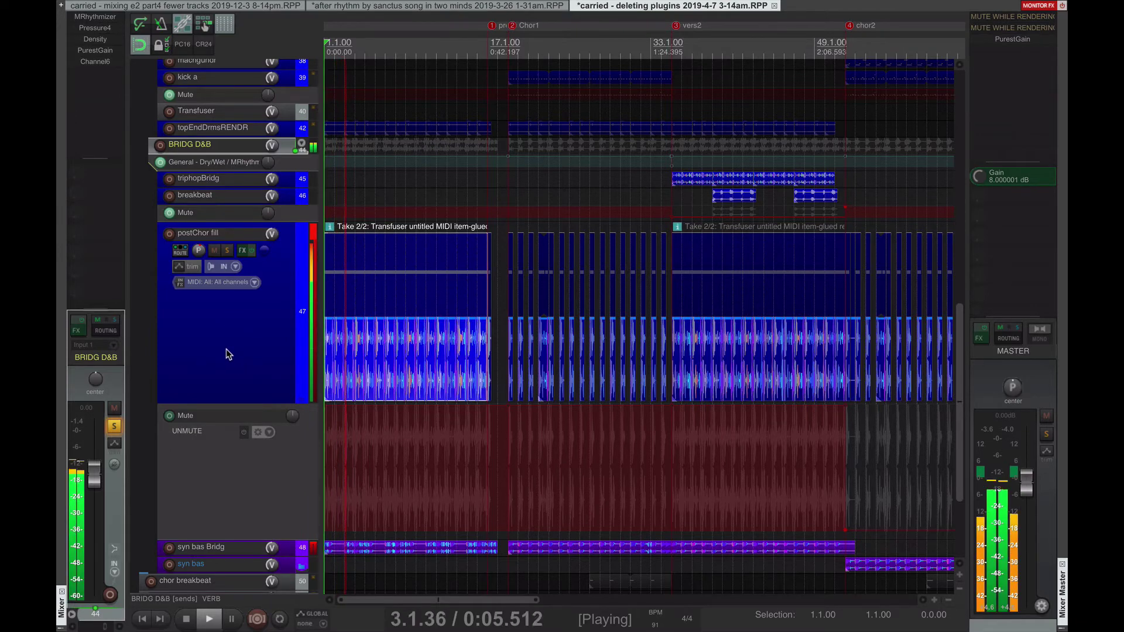
Step: Look over the drum tracks and postChor fill strip during playback, and reopen MRhythmizer on the BRIDG D&B folder track
scroll(223, 314, "up", 3)
scroll(227, 294, "up", 2)
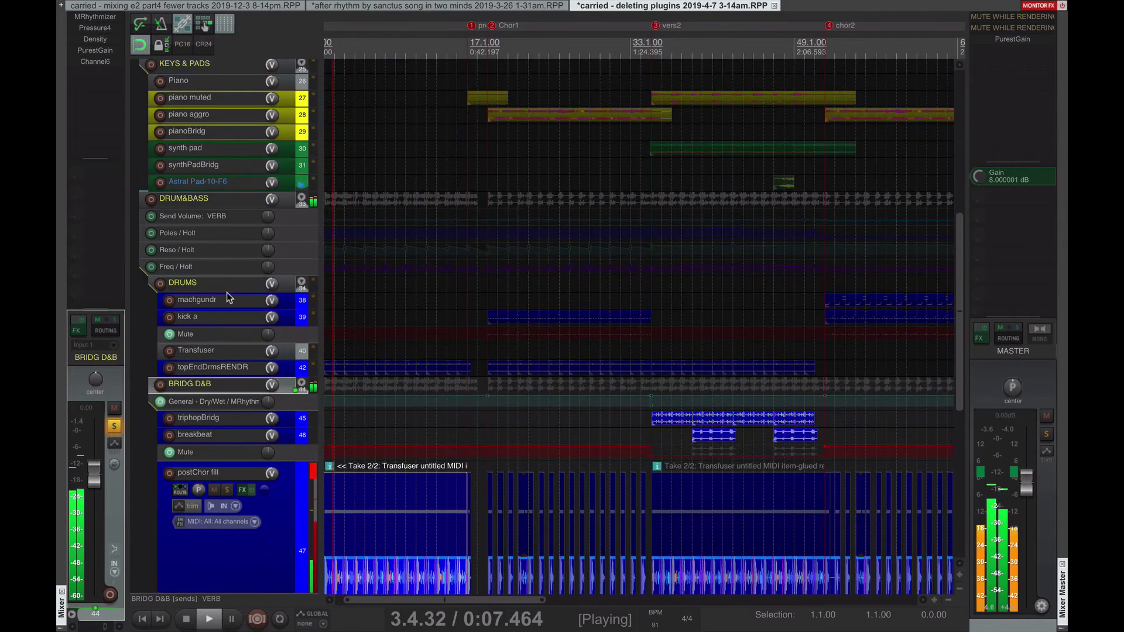
scroll(226, 296, "down", 4)
left_click(230, 323)
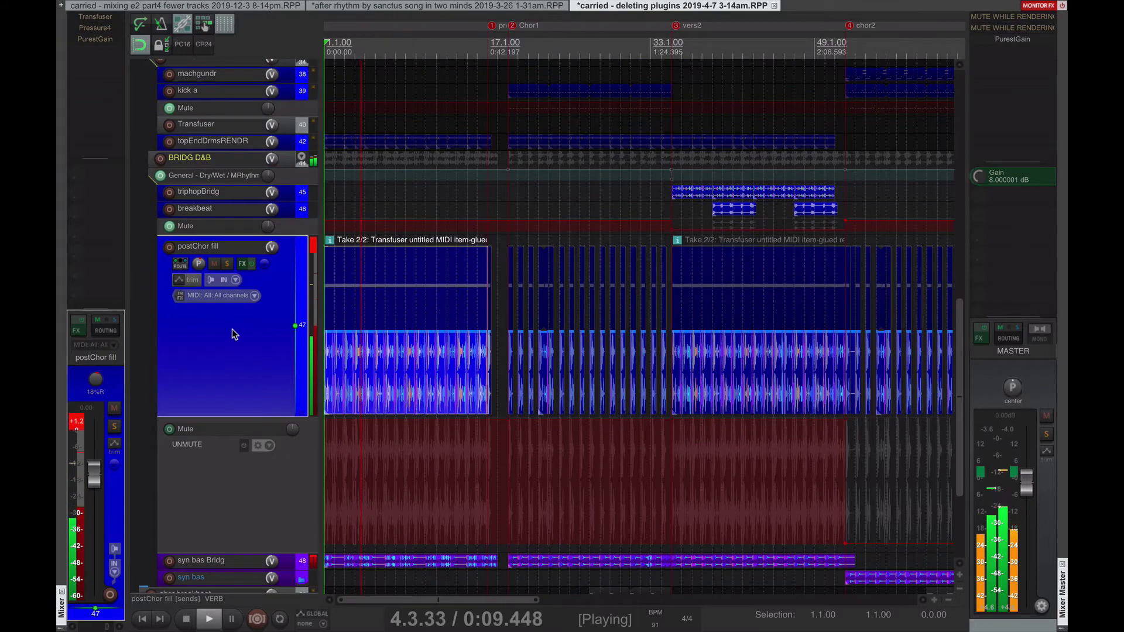
scroll(229, 327, "down", 2)
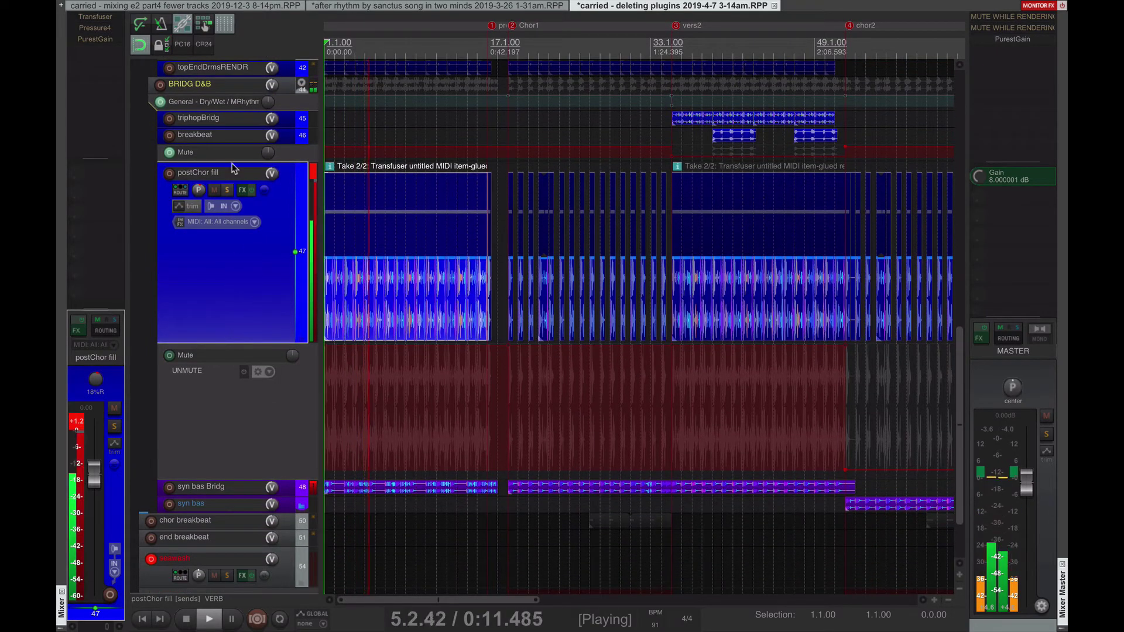
left_click(224, 83)
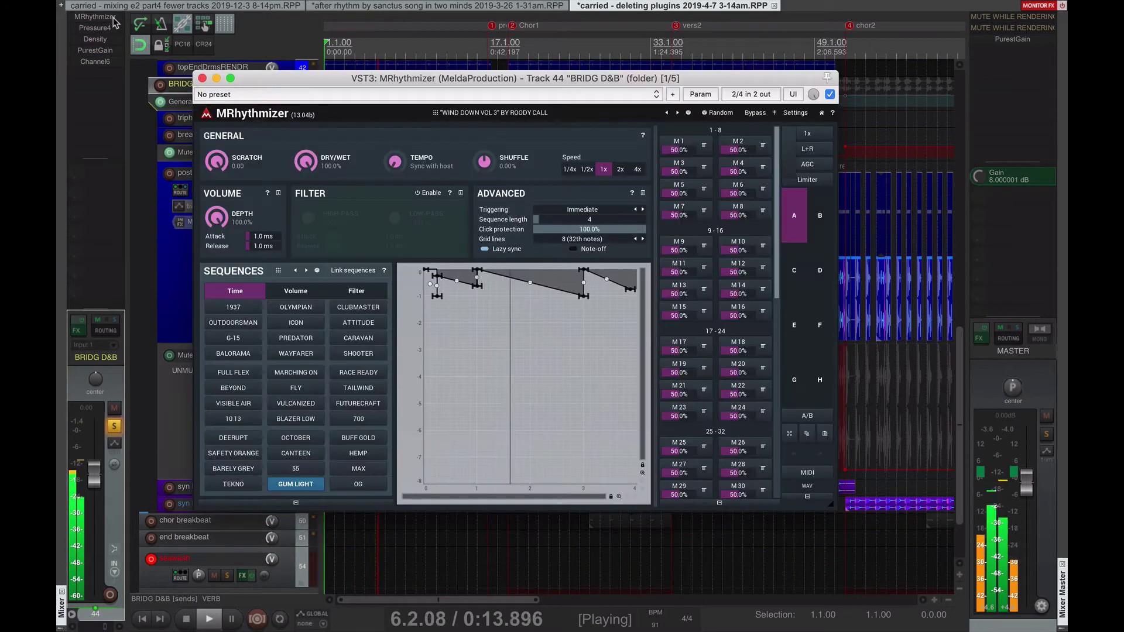
Step: Watch the MRhythmizer time sequence on the BRIDG D&B folder track during playback, close the effect window and stop playback
left_click(111, 16)
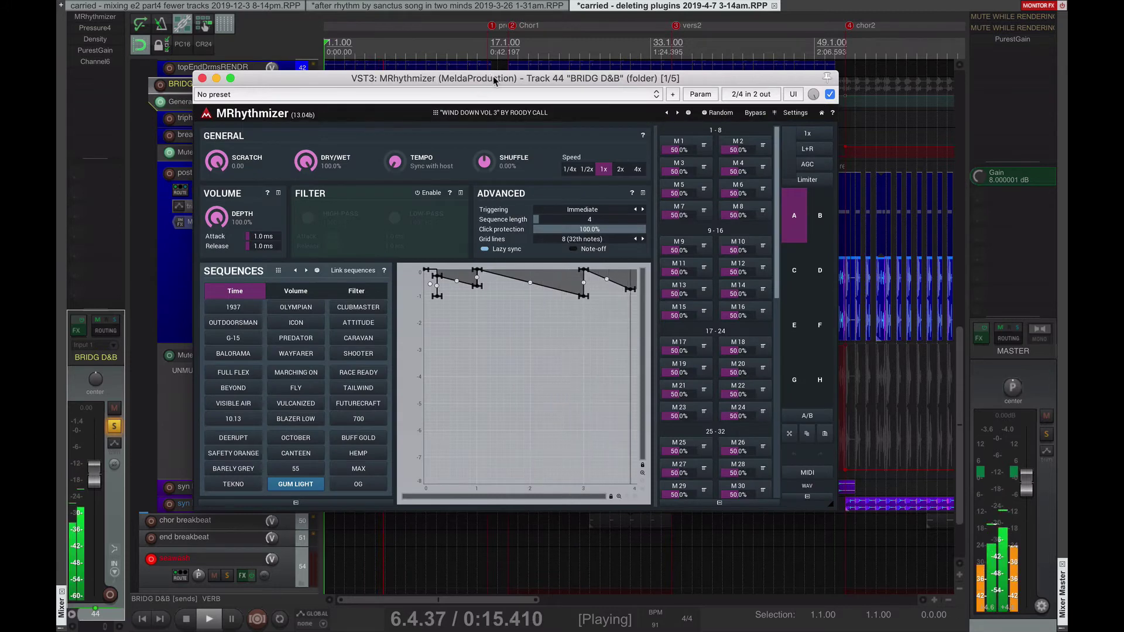
left_click_drag(480, 84, 480, 83)
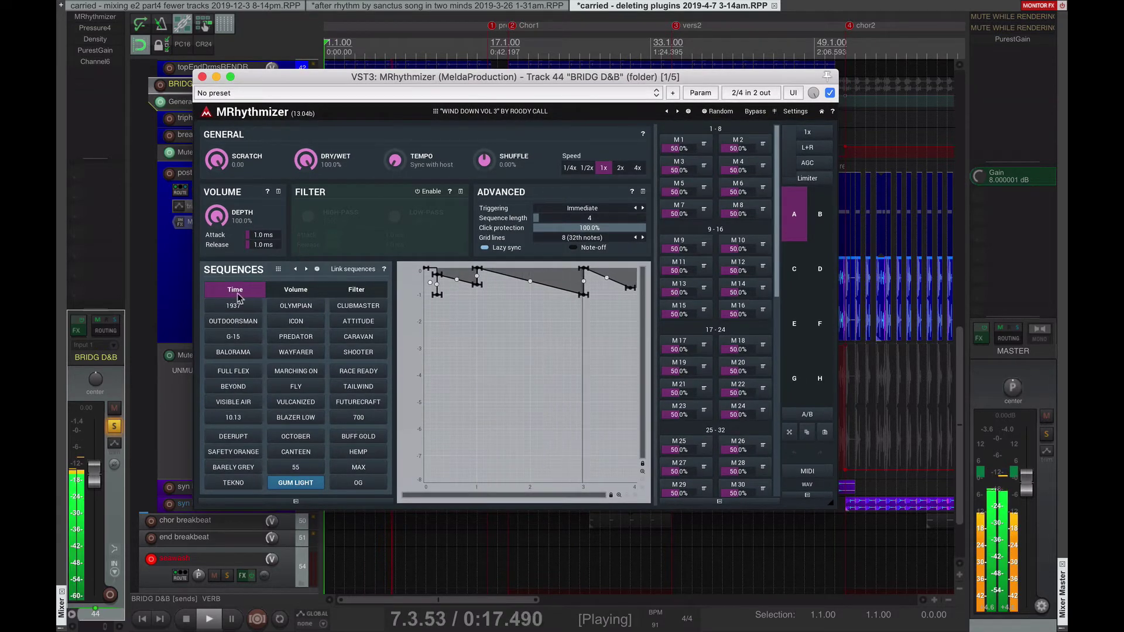
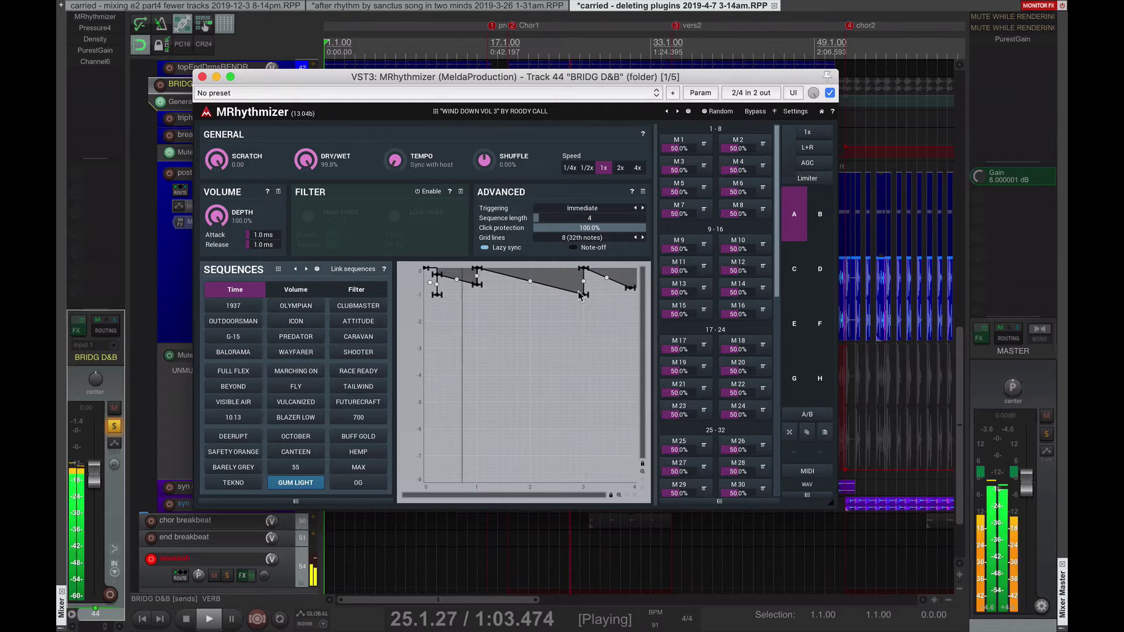
key("Escape")
key("space")
Step: Select the postChor fill track together with all of its media items
left_click(237, 271)
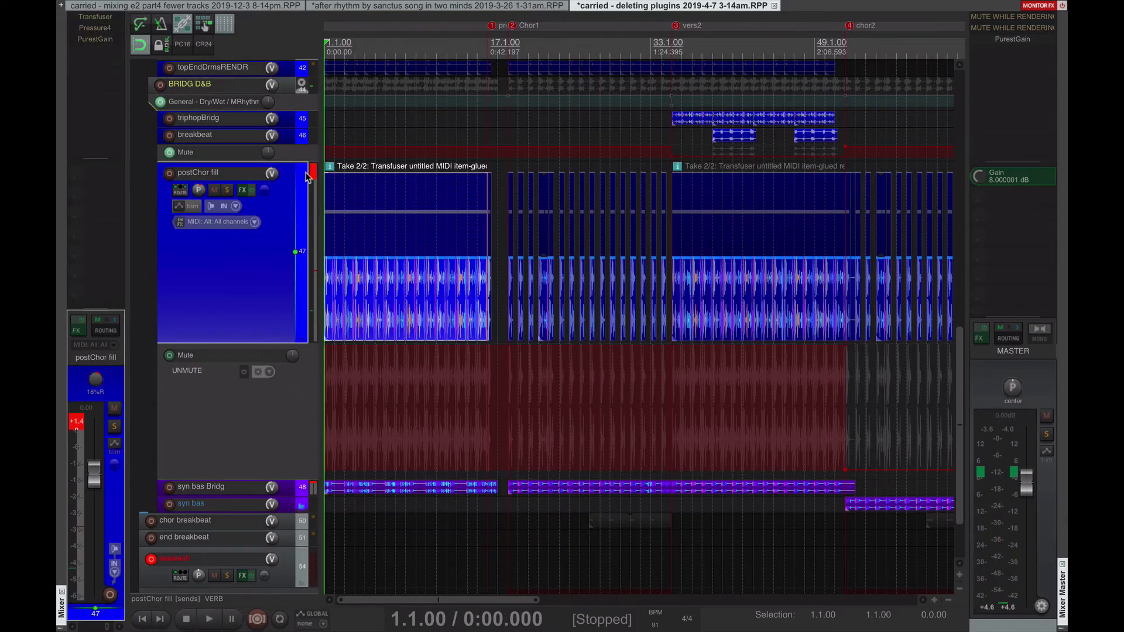
double_click(237, 271)
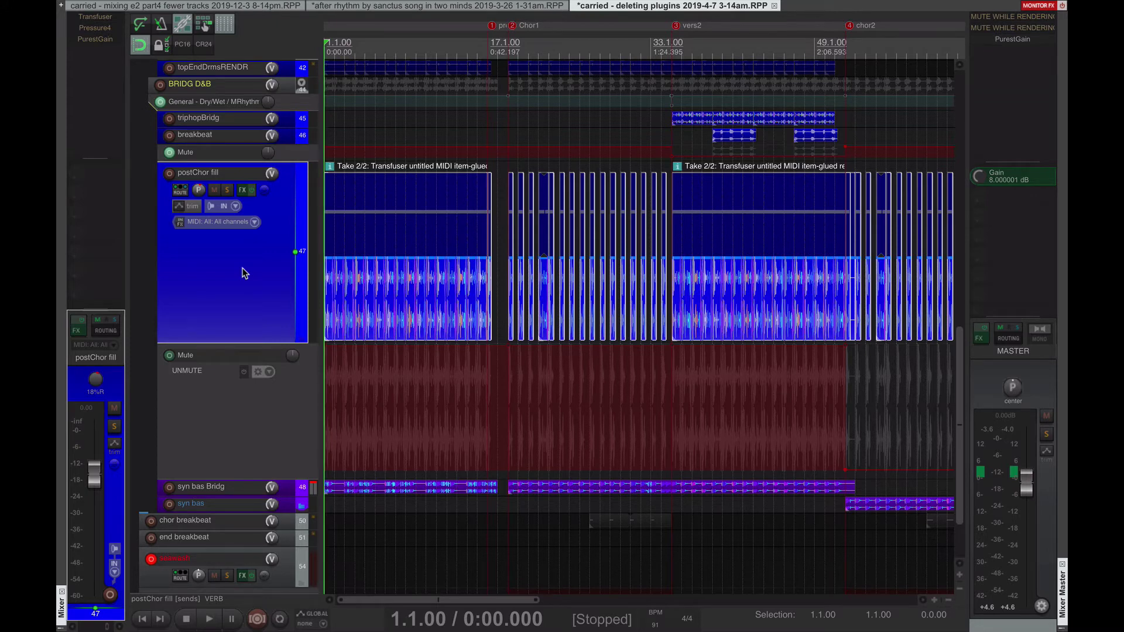
Step: Compare the BRIDG D&B folder's sound with Density bypassed and re-enabled during playback, and close the effect window
left_click(226, 83)
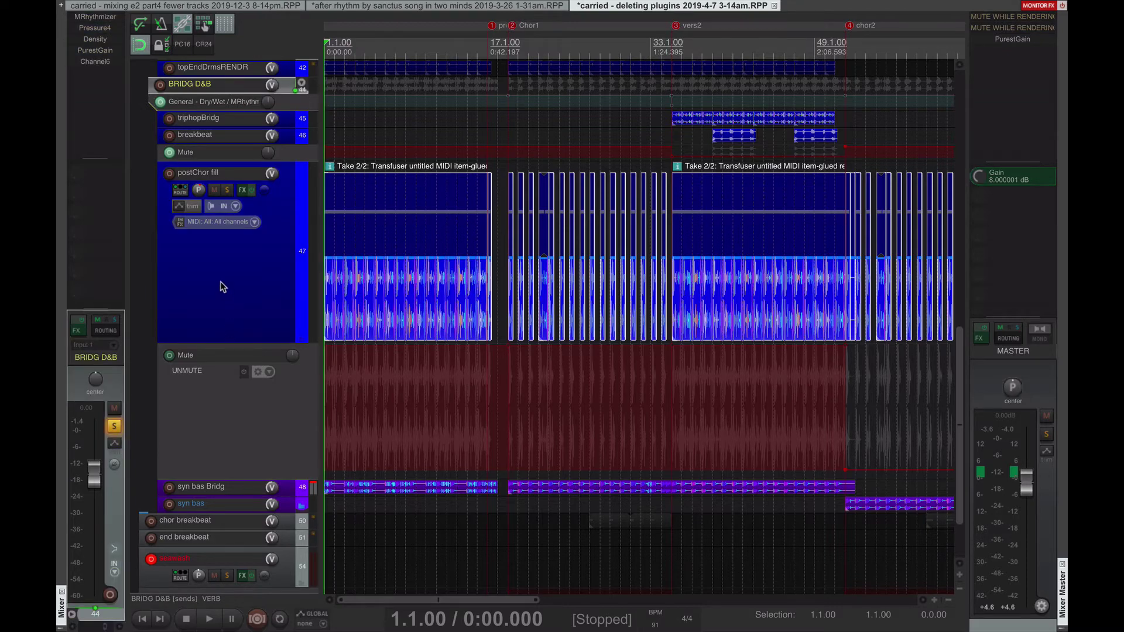
left_click(107, 38)
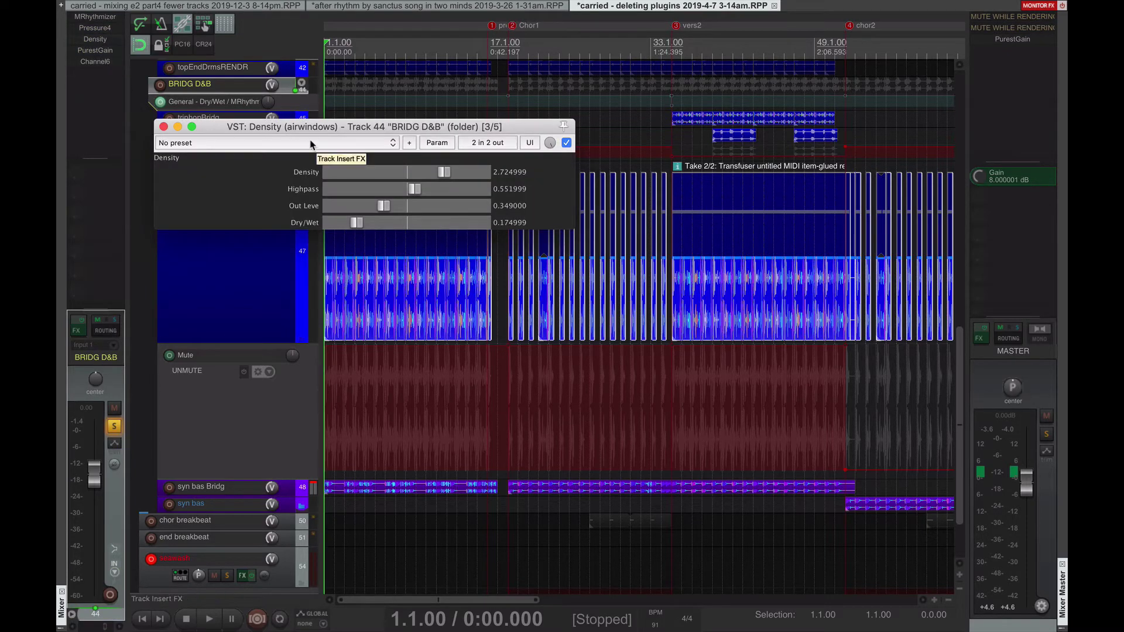
key("space")
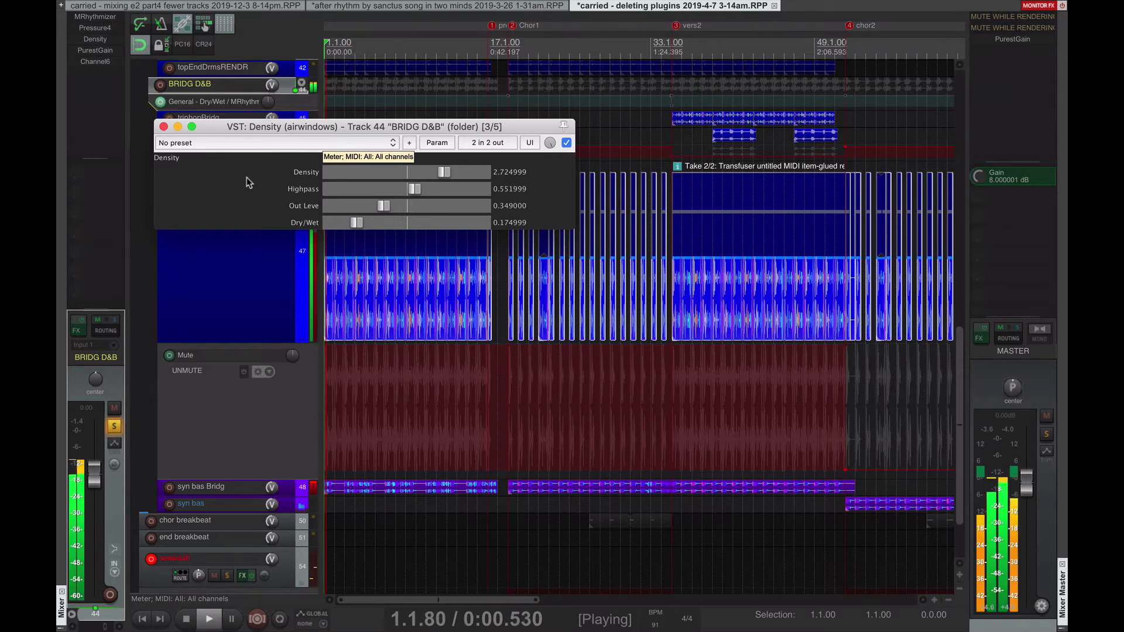
left_click(566, 143)
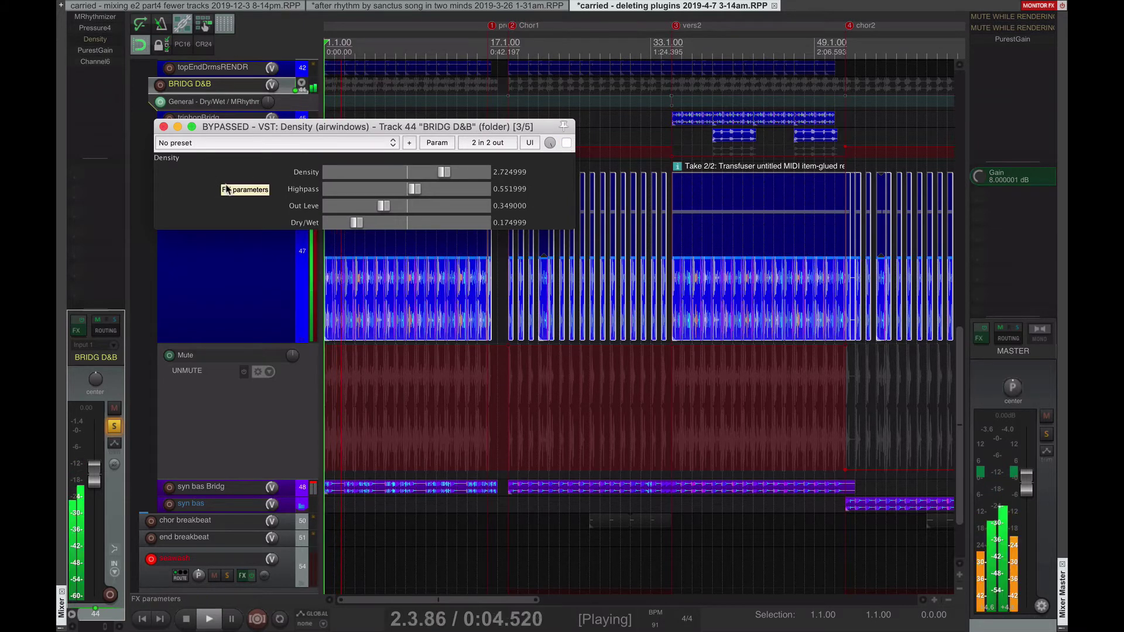
left_click(566, 143)
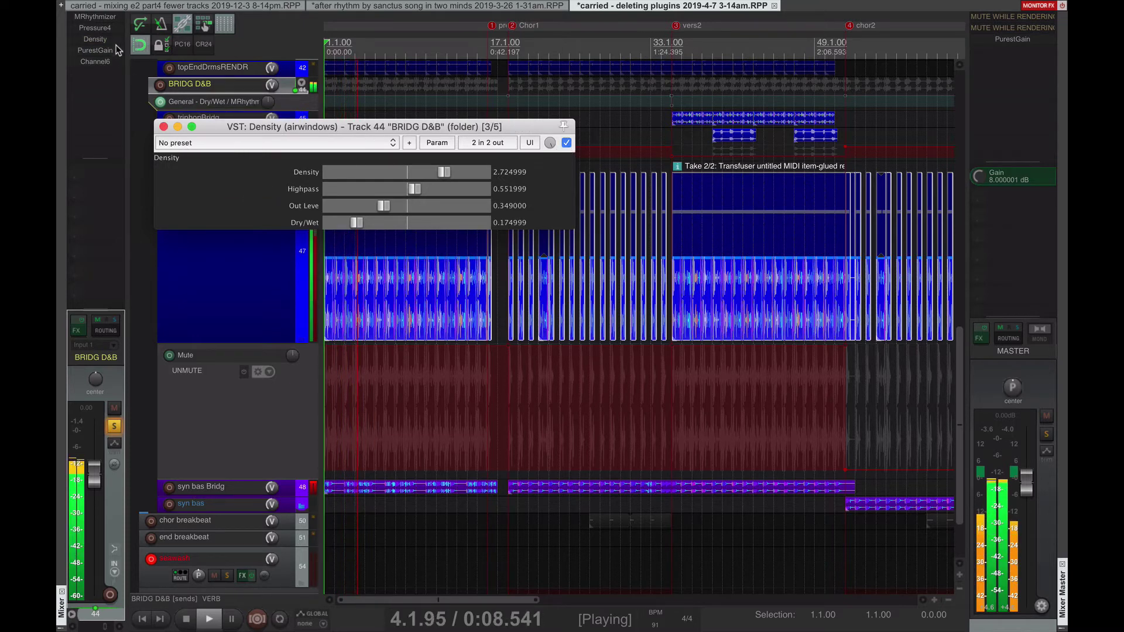
key("Escape")
Step: Check the postChor fill track's level meter during playback and stop playback
left_click(233, 282)
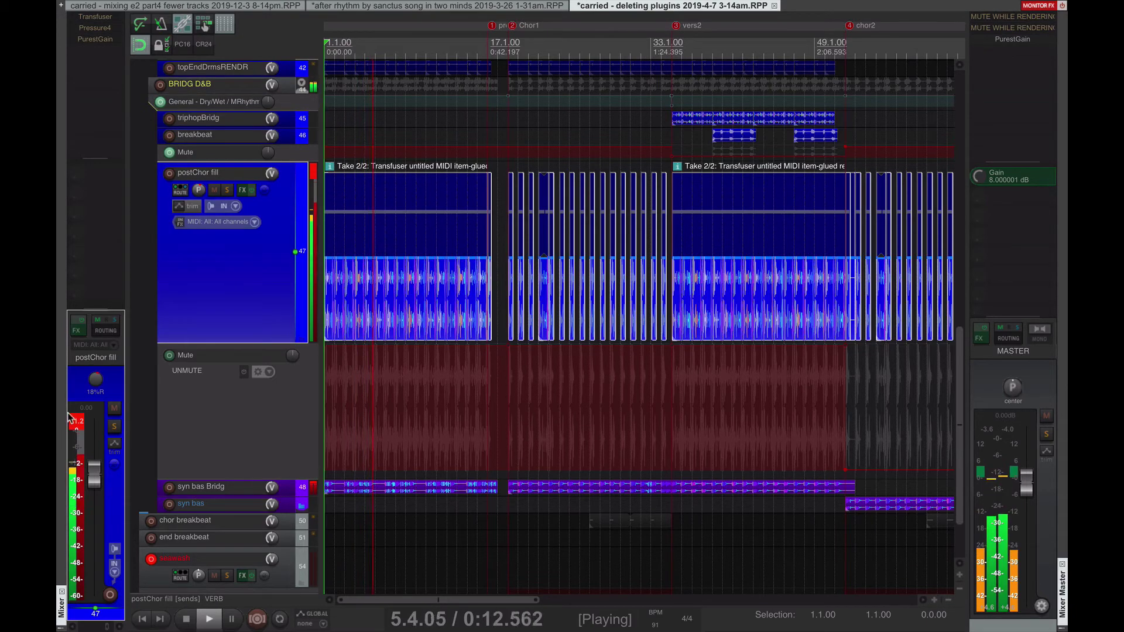
key("space")
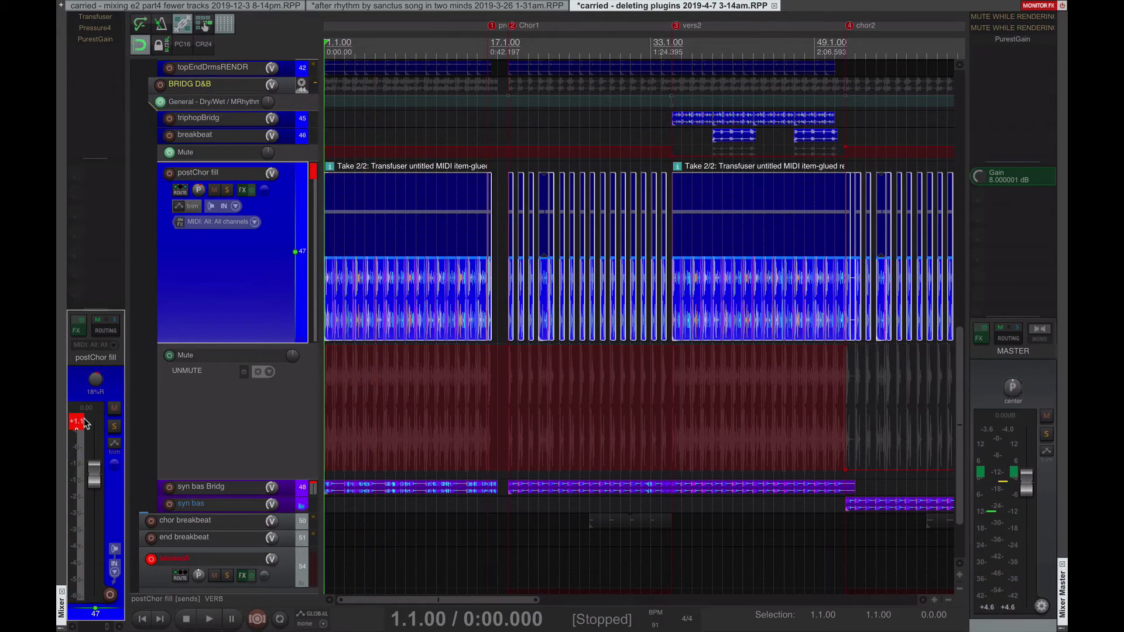
Step: Examine the routing of the syn bas Bridg track, including its VERB send, and close the routing window
left_click(238, 488)
left_click(104, 330)
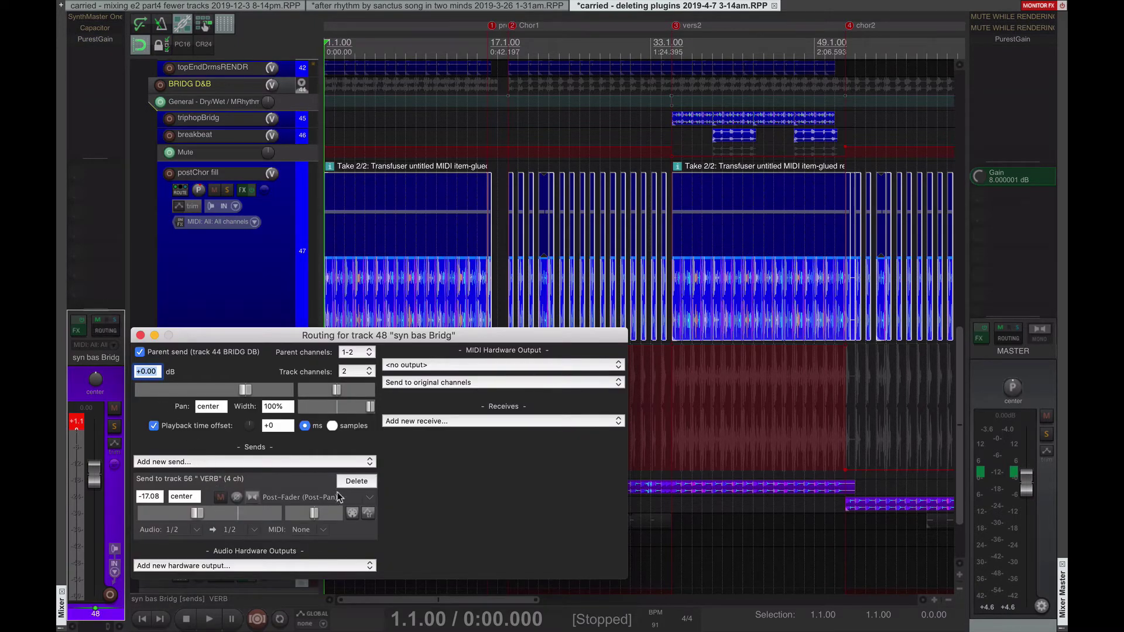
scroll(228, 255, "up", 15)
scroll(228, 255, "right", 10)
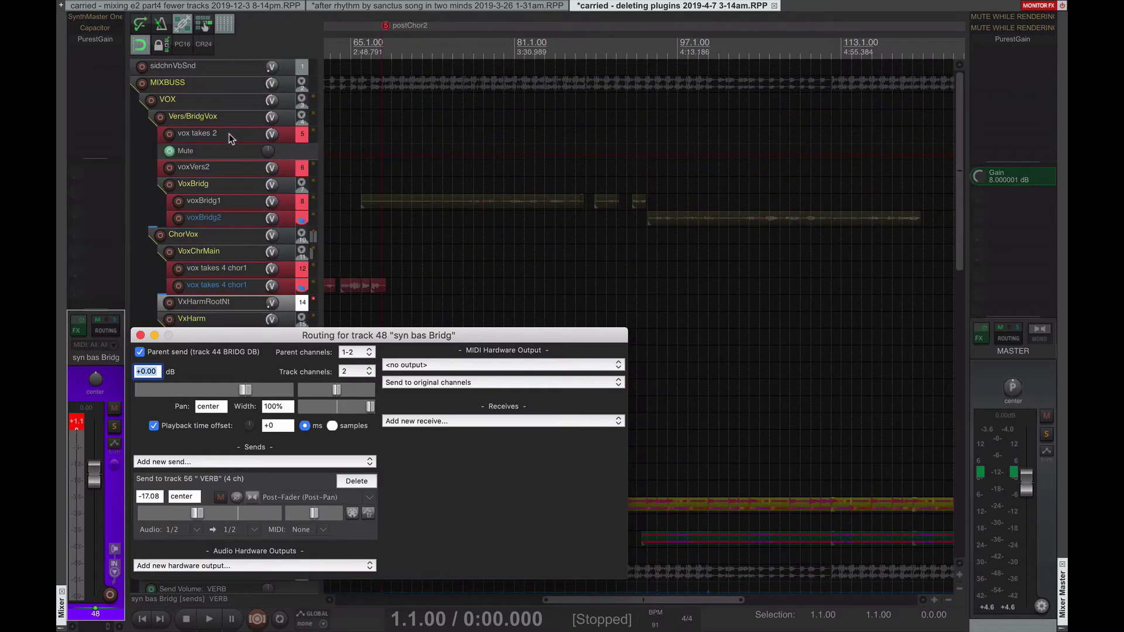
scroll(221, 85, "down", 15)
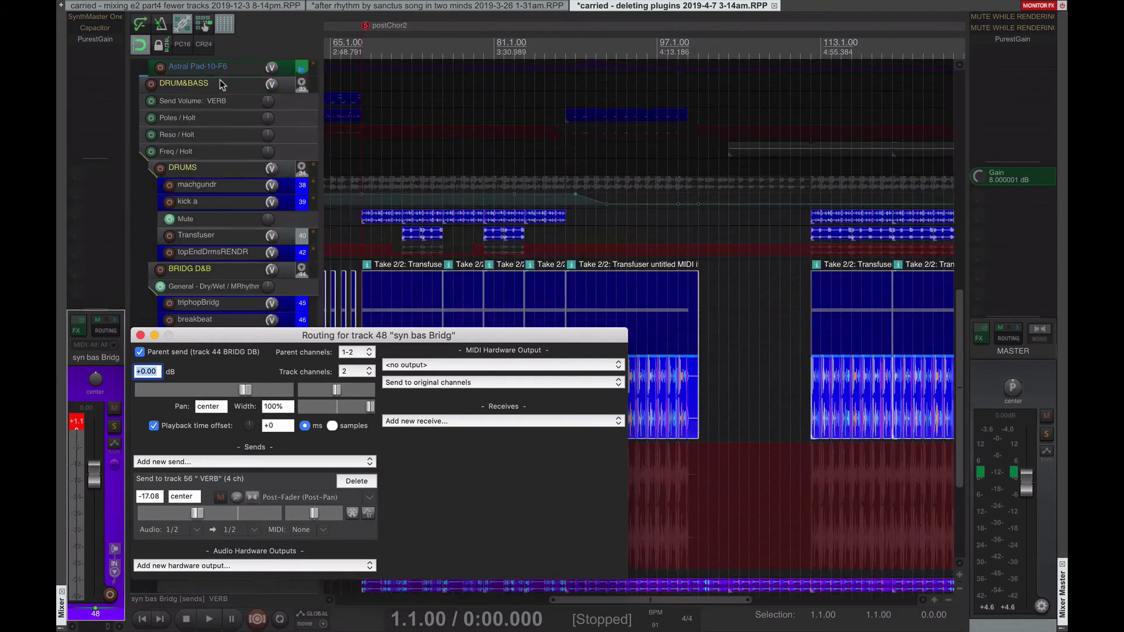
key("Escape")
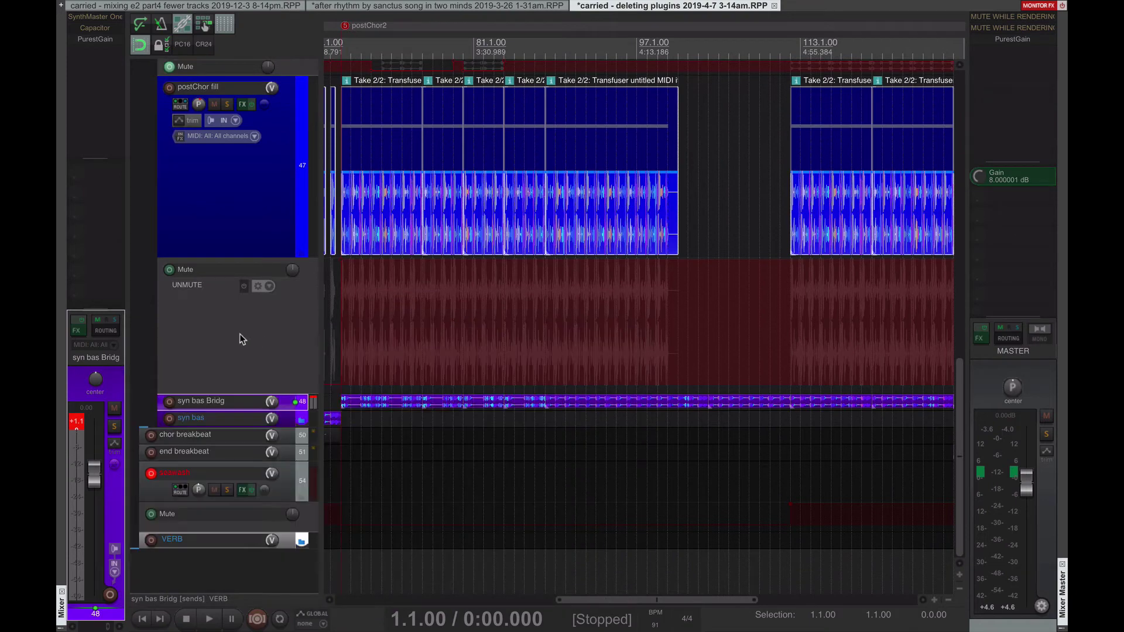
Step: Examine the VERB track's channel strip and the BRIDG D&B tracks that feed it, and select the syn bas Bridg track
left_click(222, 546)
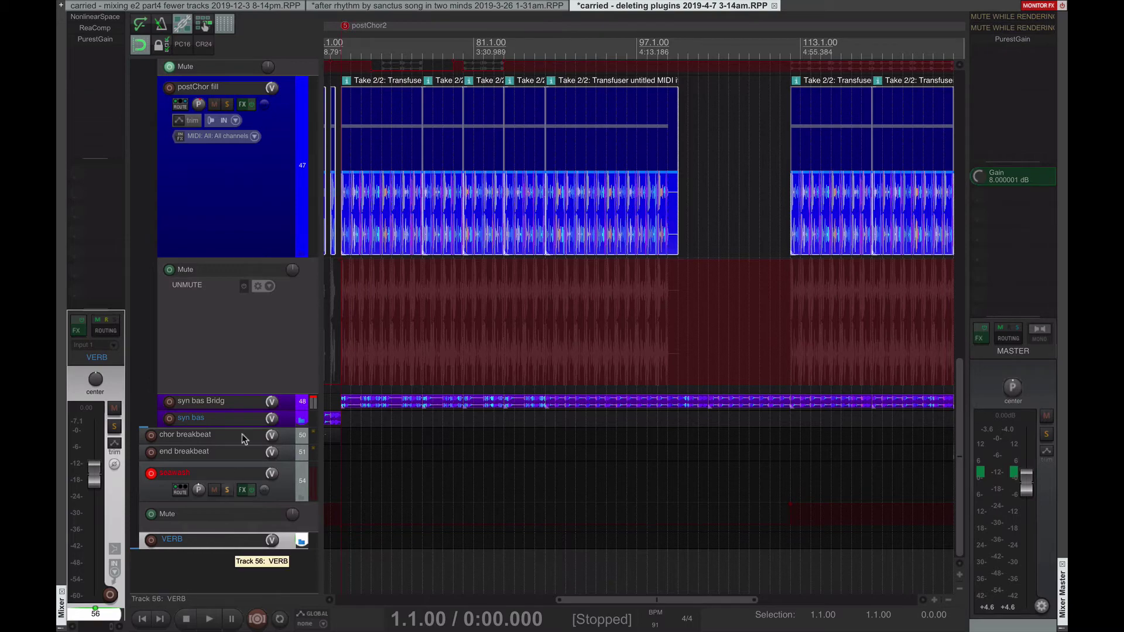
scroll(249, 233, "up", 1)
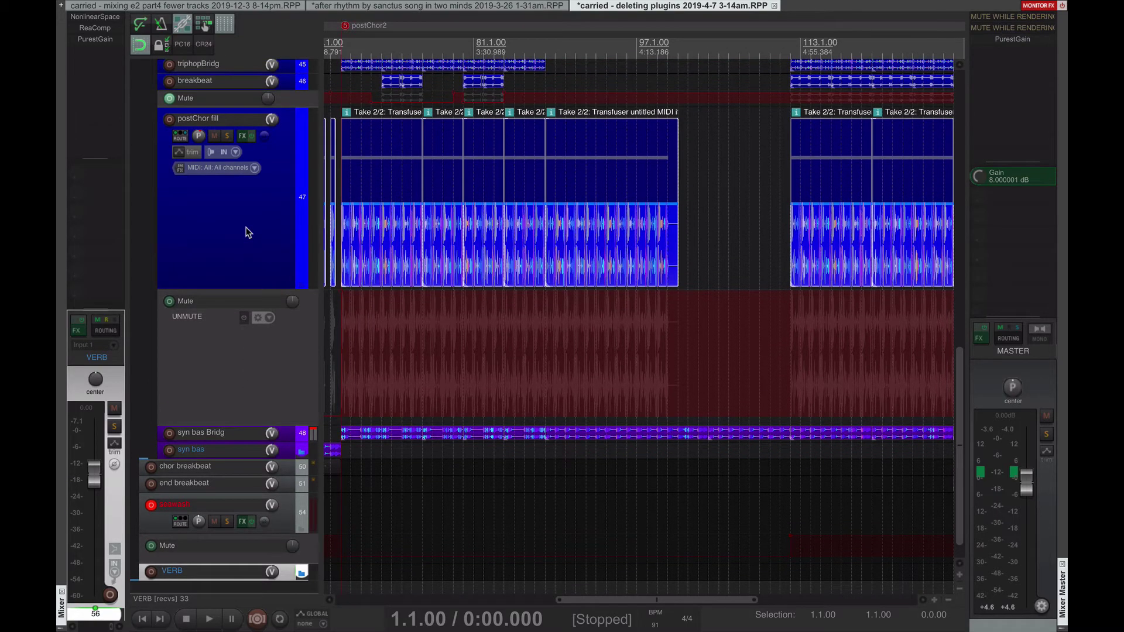
scroll(248, 232, "up", 4)
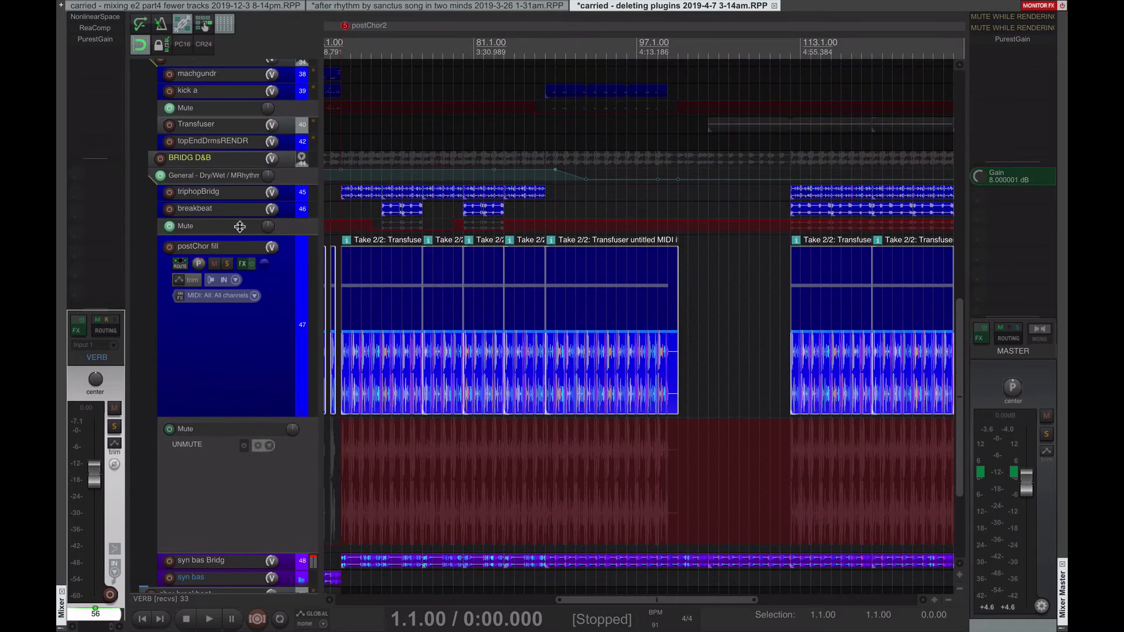
scroll(239, 320, "down", 2)
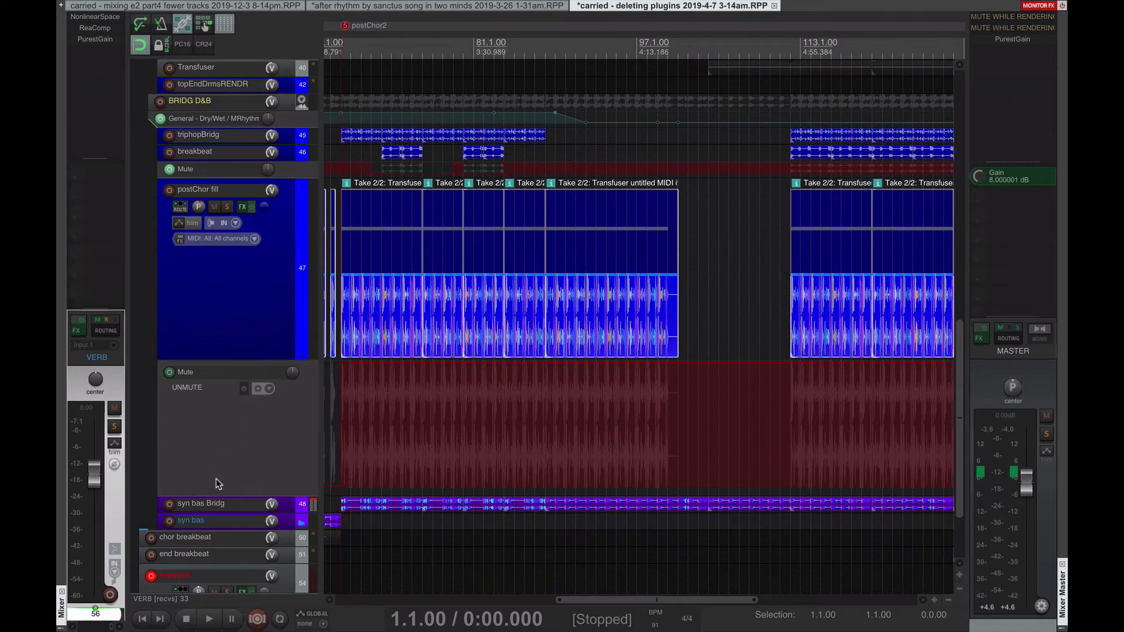
scroll(221, 504, "down", 3)
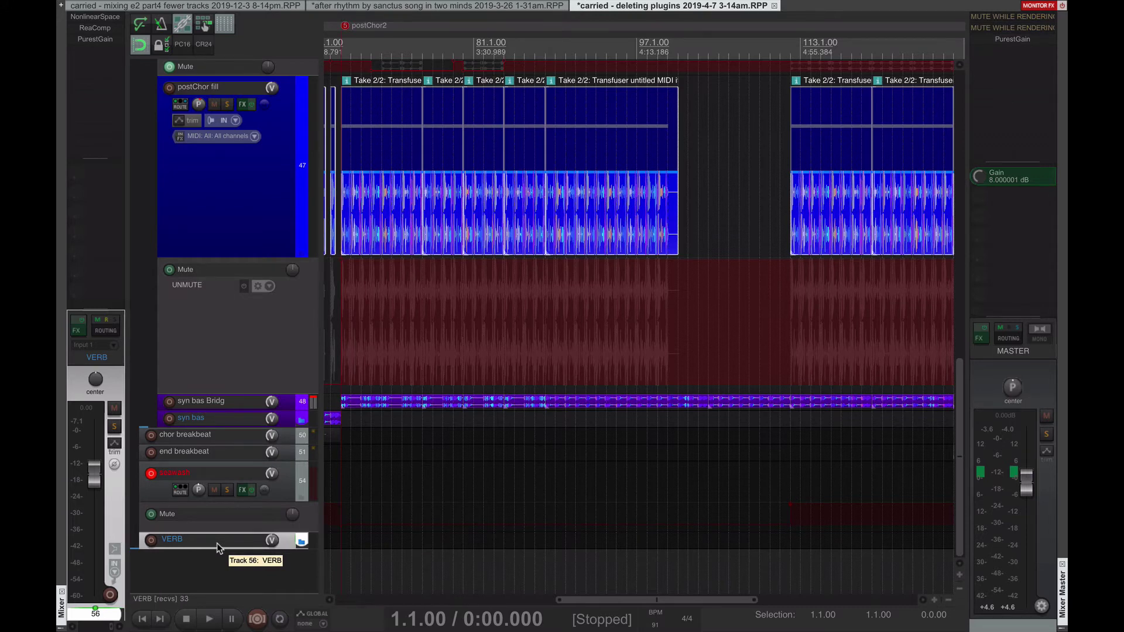
scroll(218, 547, "up", 2)
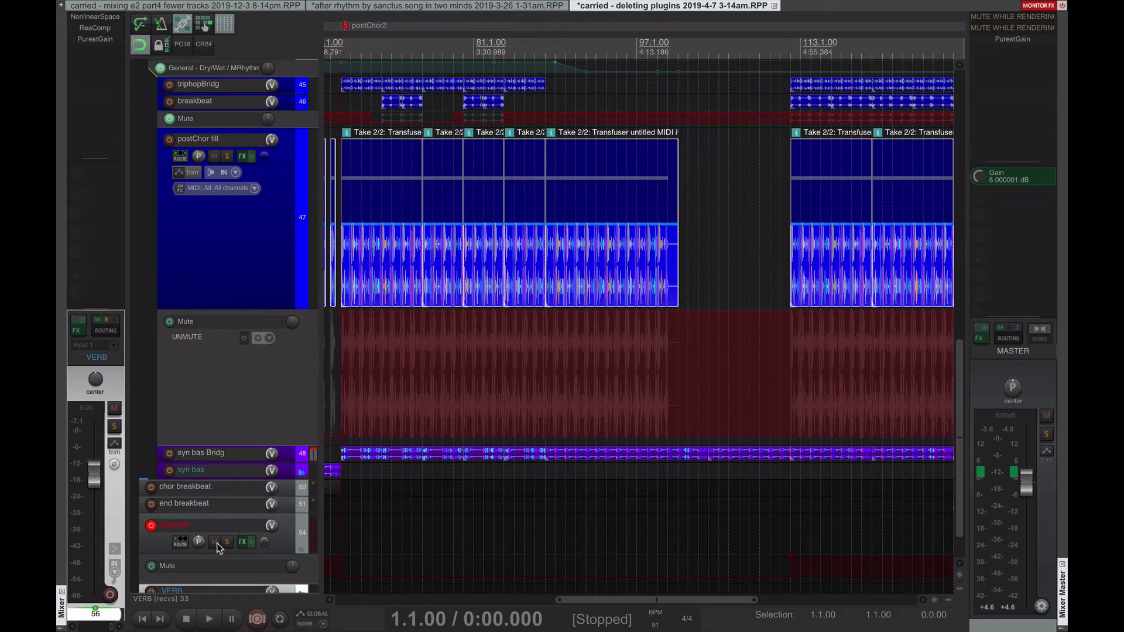
scroll(217, 547, "down", 1)
scroll(218, 547, "up", 3)
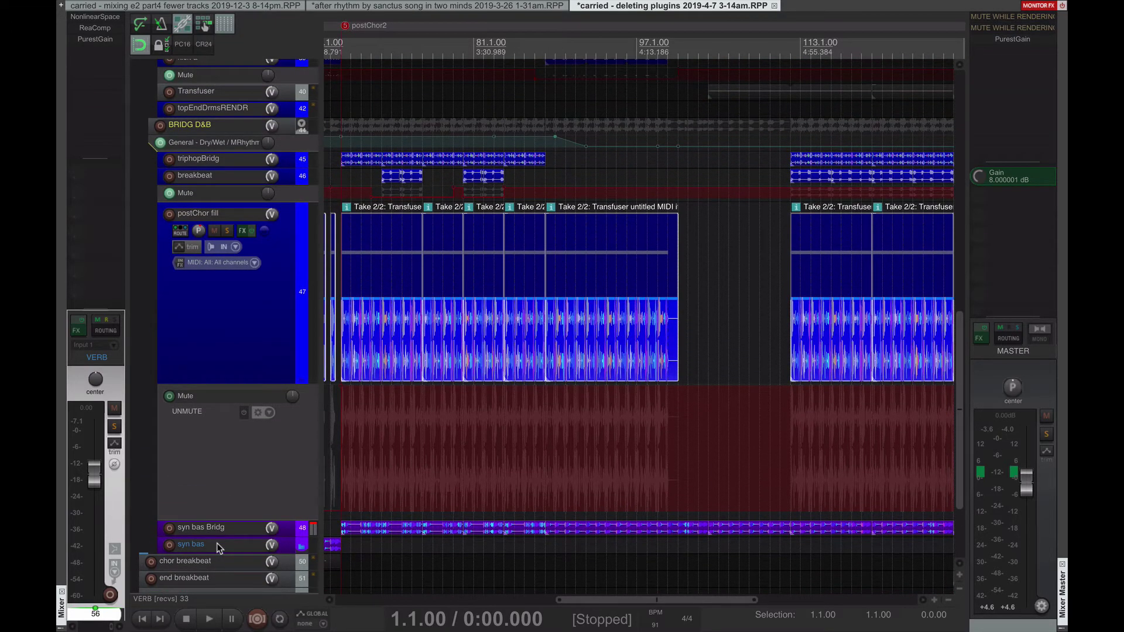
left_click(229, 527)
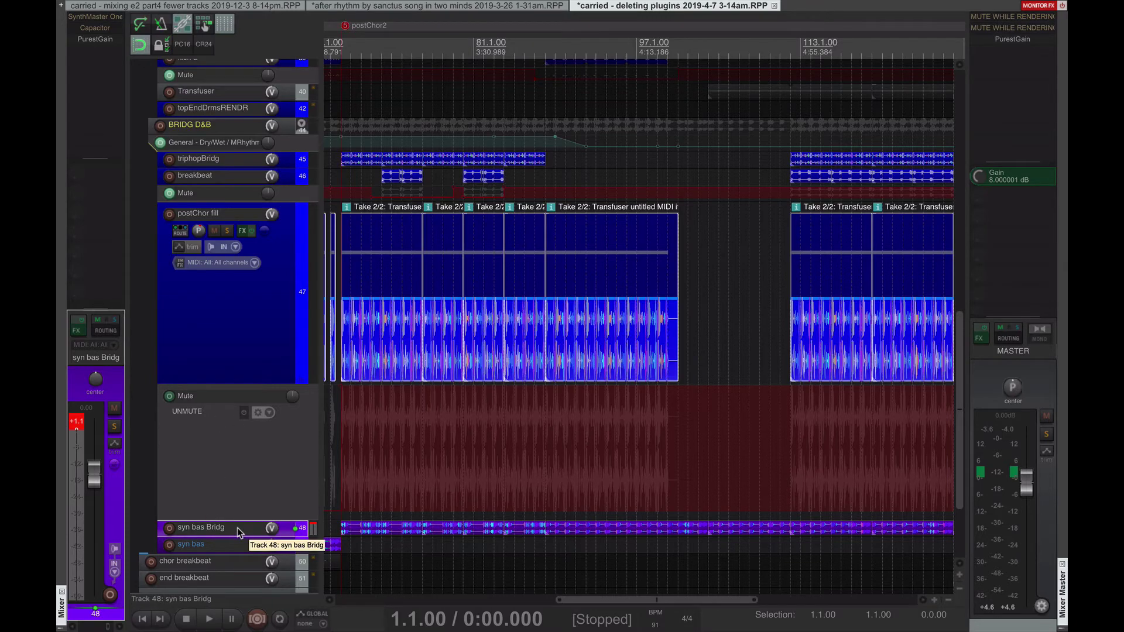
Step: Select the soloed BRIDG D&B bus, take a quick look at its MRhythmizer plugin and play the project
scroll(237, 531, "down", 4)
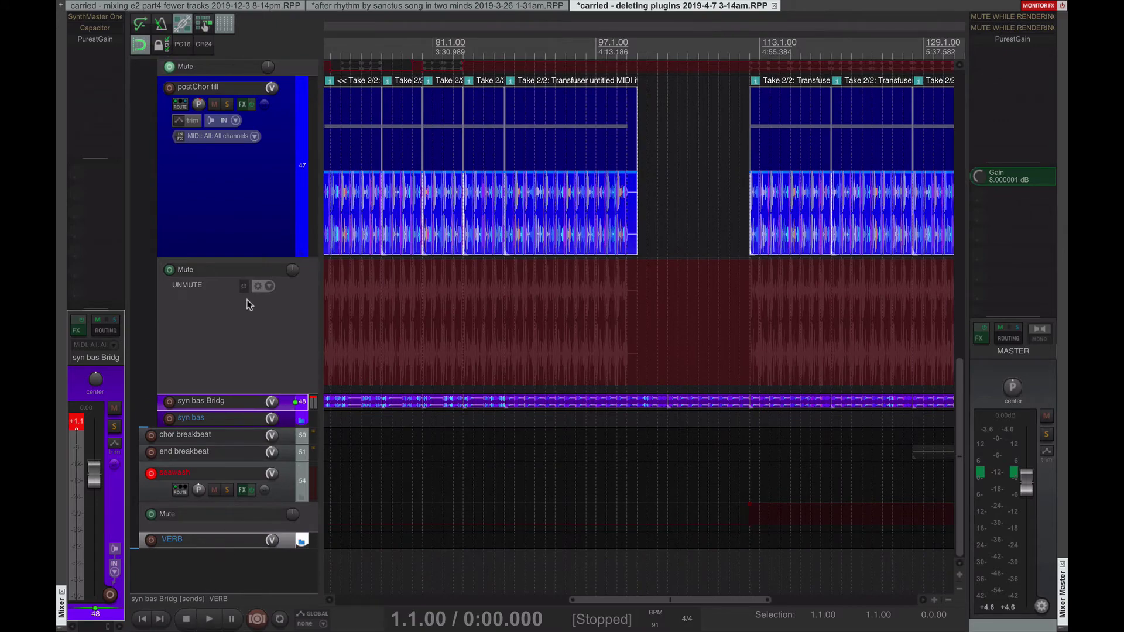
scroll(244, 250, "up", 4)
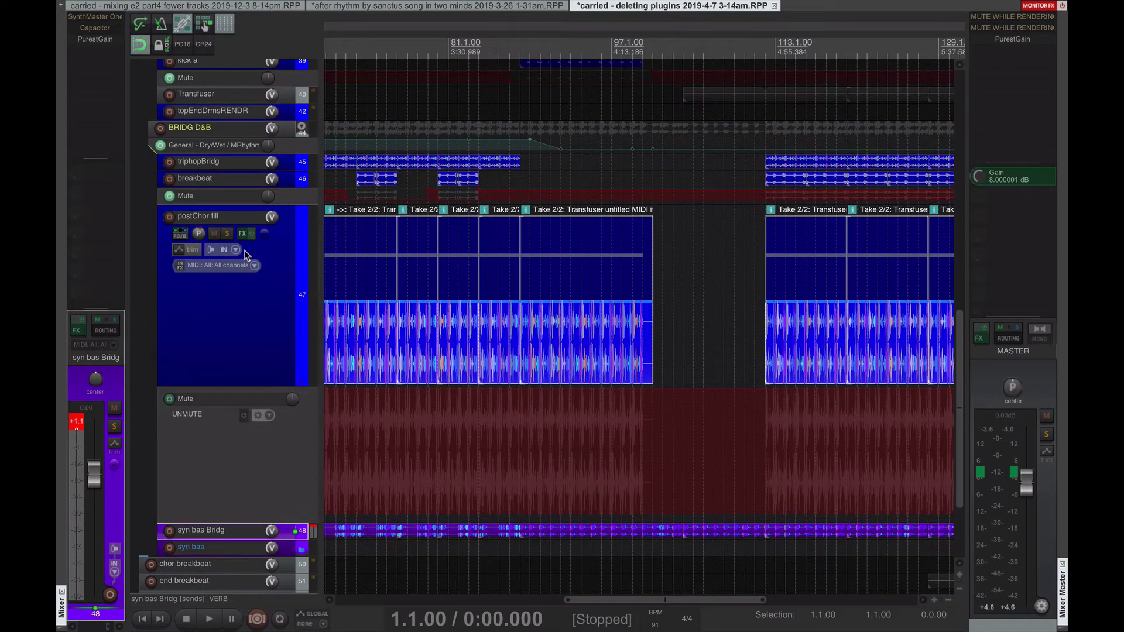
left_click(213, 131)
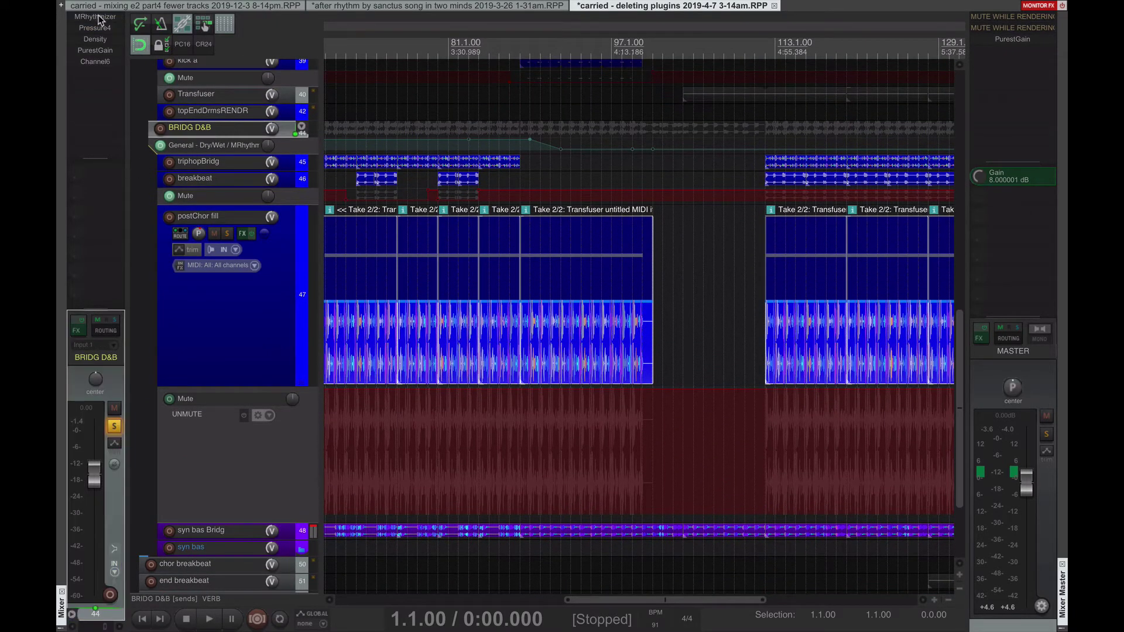
left_click(95, 16)
key("Escape")
key("space")
Step: Select the postChor fill track and its first item, placing the edit cursor at bar 3
left_click(243, 339)
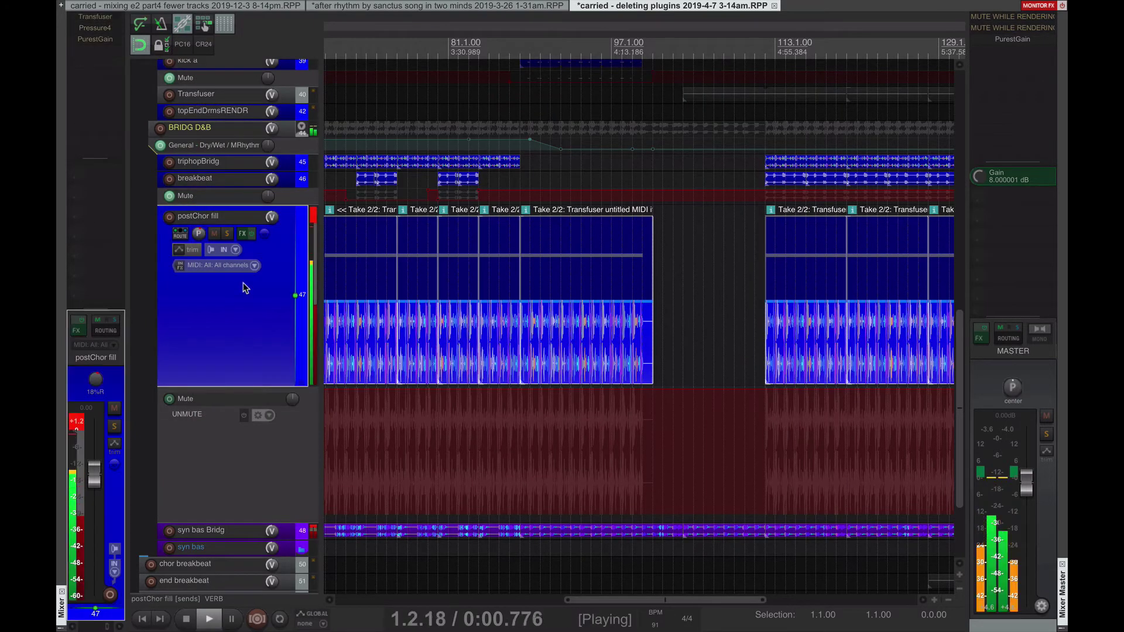
scroll(527, 258, "down", 2)
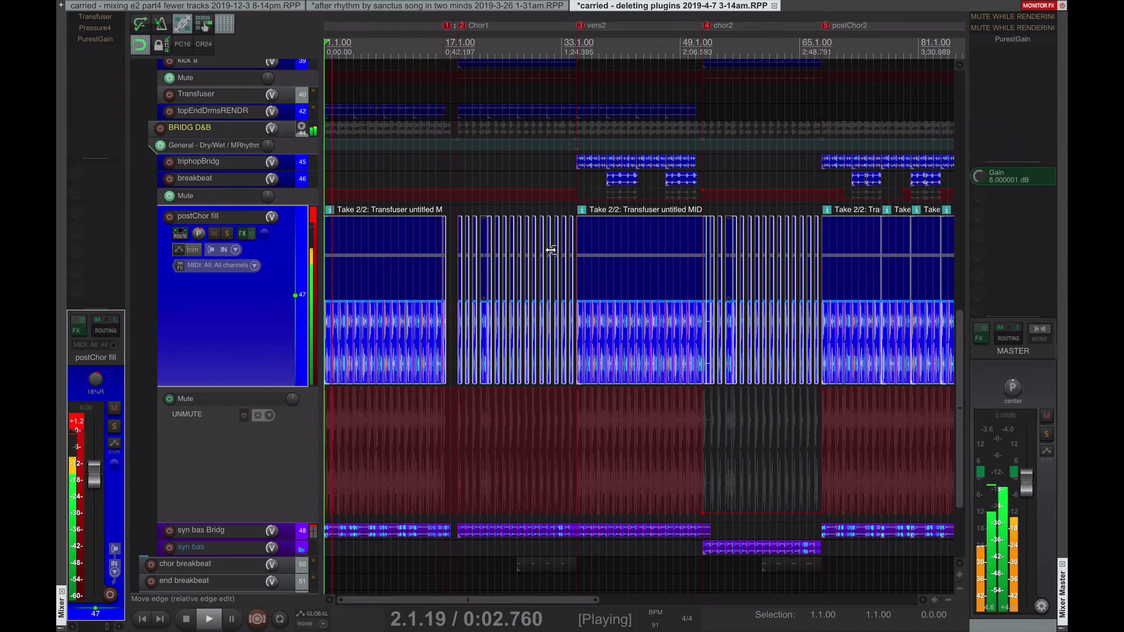
left_click(410, 291)
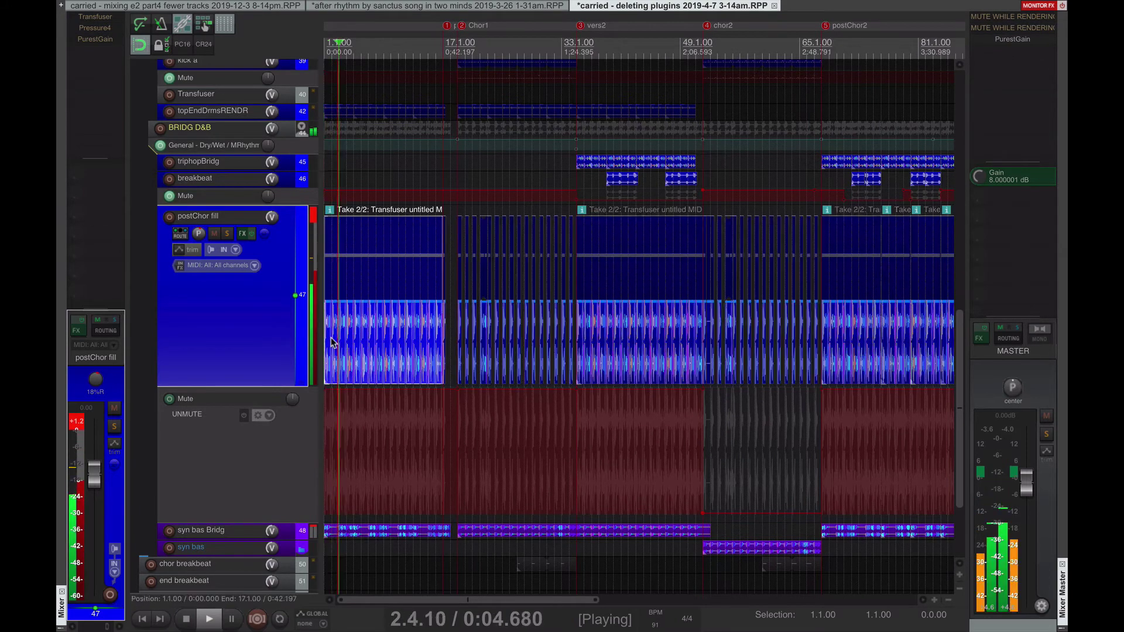
Step: Add a second PurestGain to the VERB track and raise its gain slightly
scroll(242, 340, "down", 3)
scroll(241, 340, "down", 1)
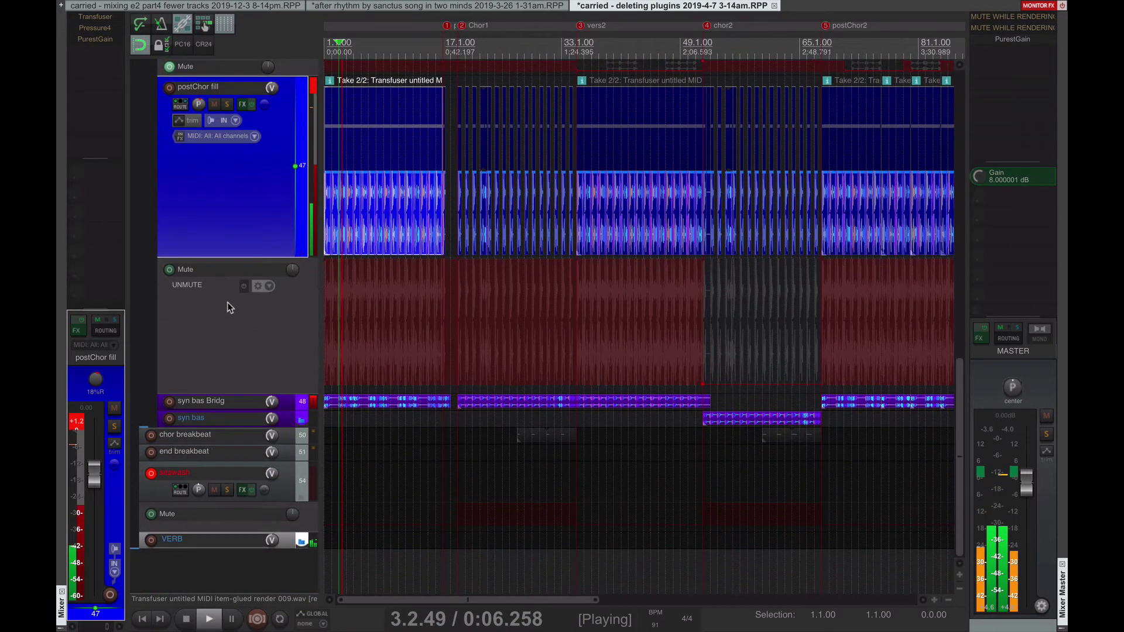
left_click(231, 539)
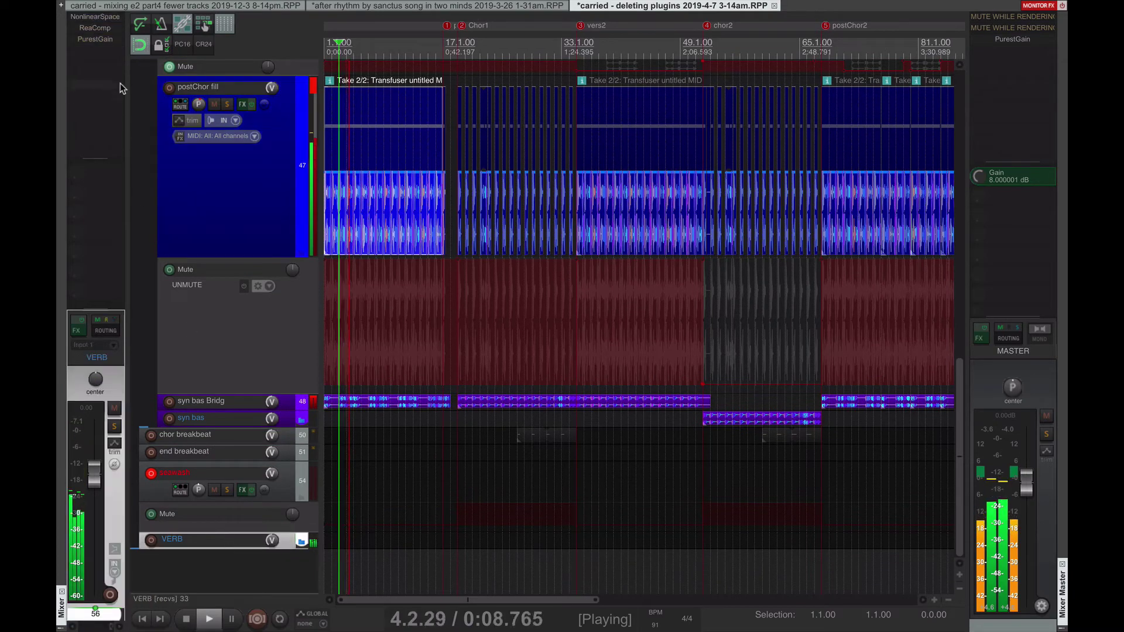
left_click(103, 41)
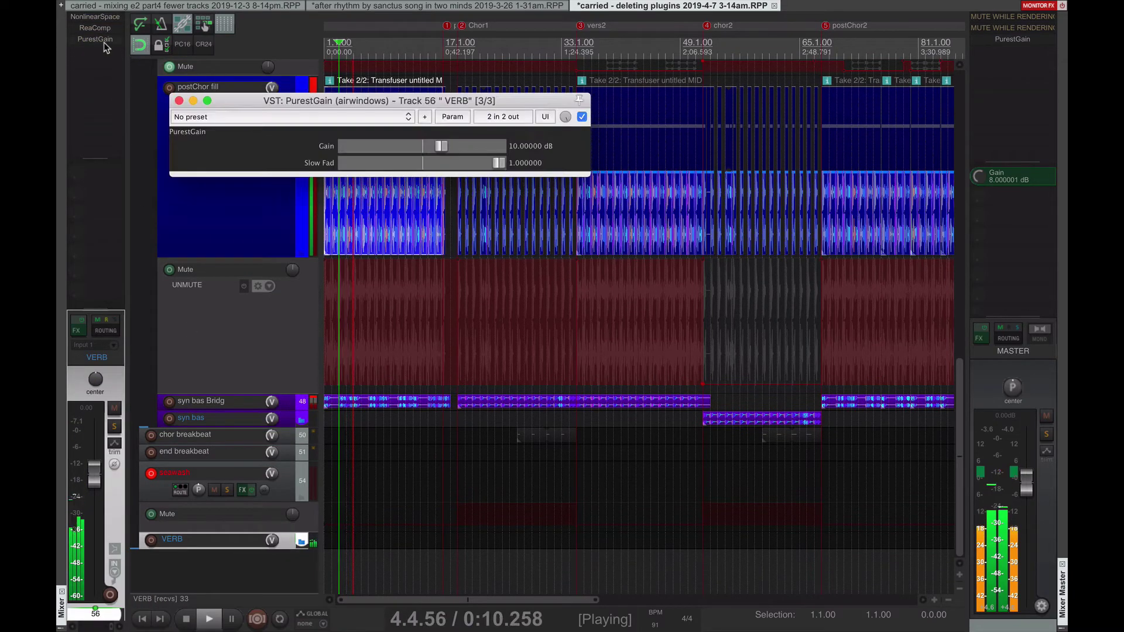
double_click(99, 103)
type("purestg")
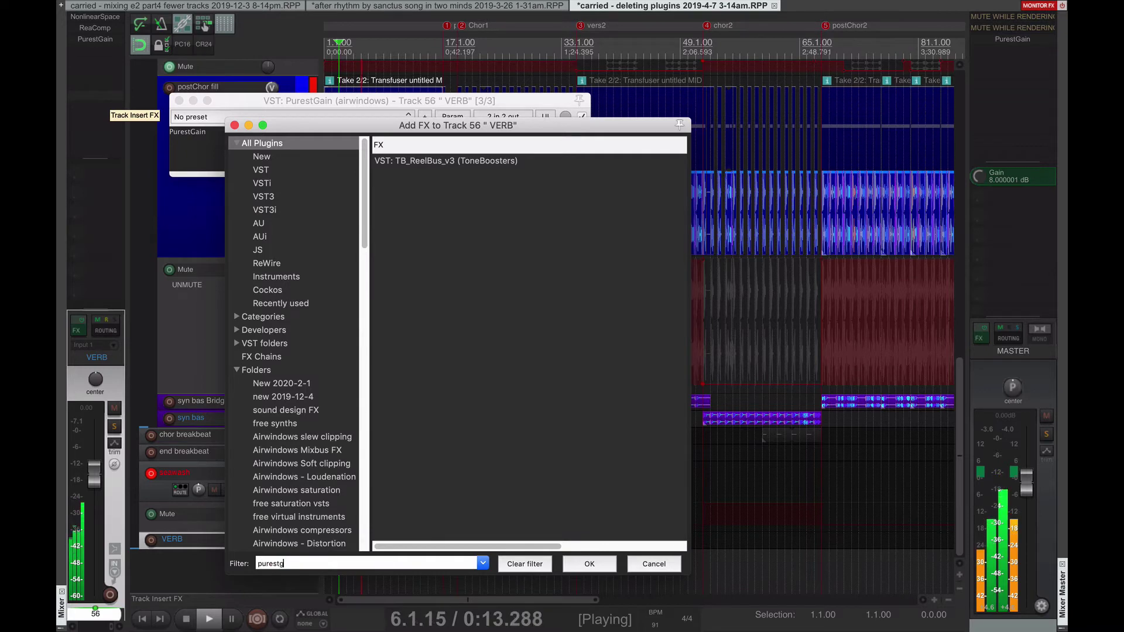
key("Return")
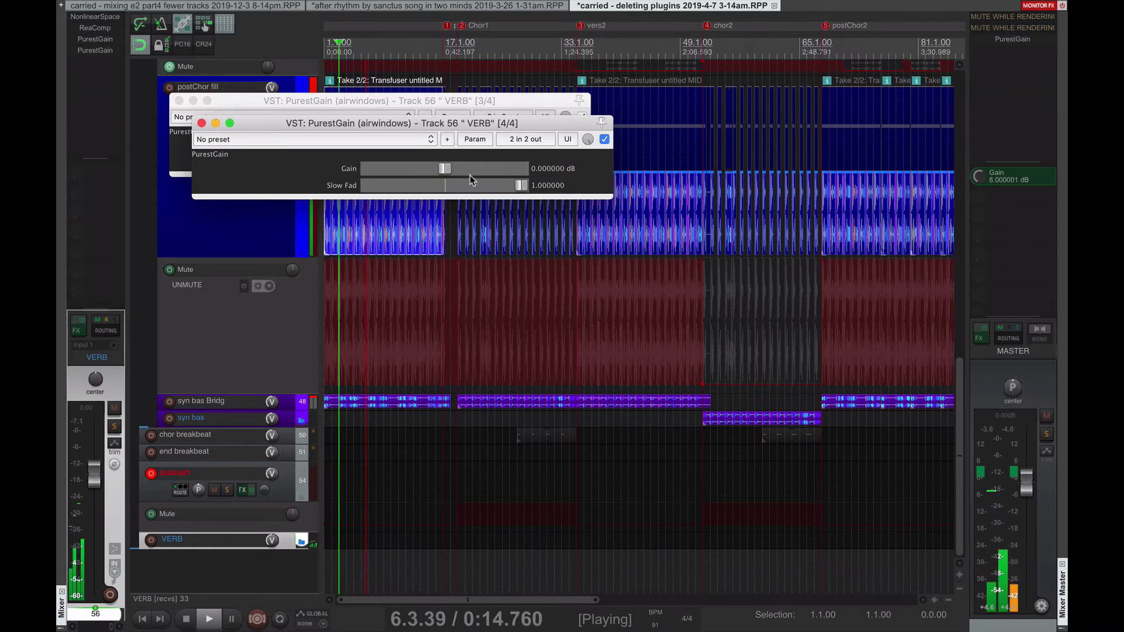
mouse_move(445, 169)
left_mouse_down()
mouse_move(478, 171)
mouse_move(452, 171)
left_mouse_up()
Step: Bypass the newly added PurestGain on the VERB track and close the plugin window
left_click(95, 50)
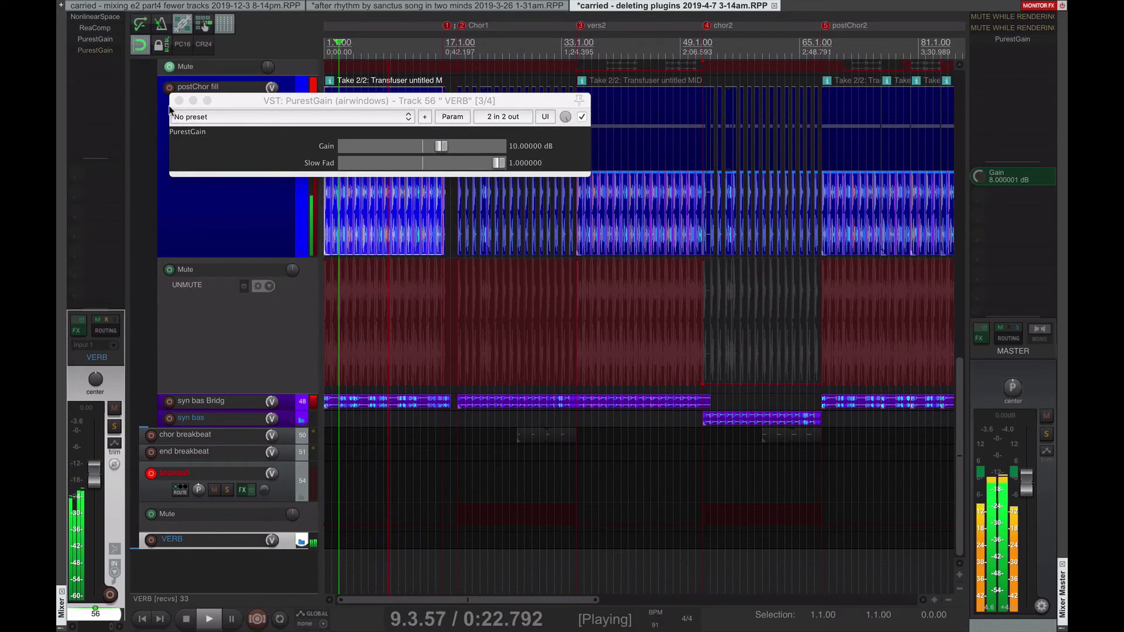
left_click(235, 150)
key("Escape")
Step: Mute the VERB track and audition syn bas Bridg briefly in solo, ending with its solo off and playback stopped
left_click(114, 408)
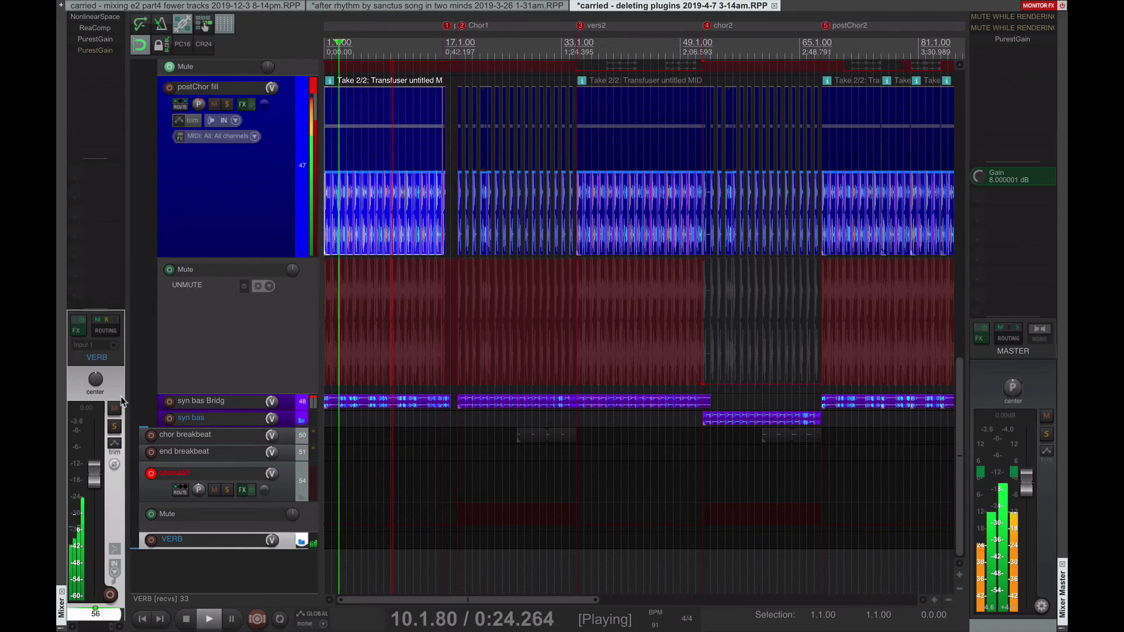
left_click(228, 402)
left_click(114, 426)
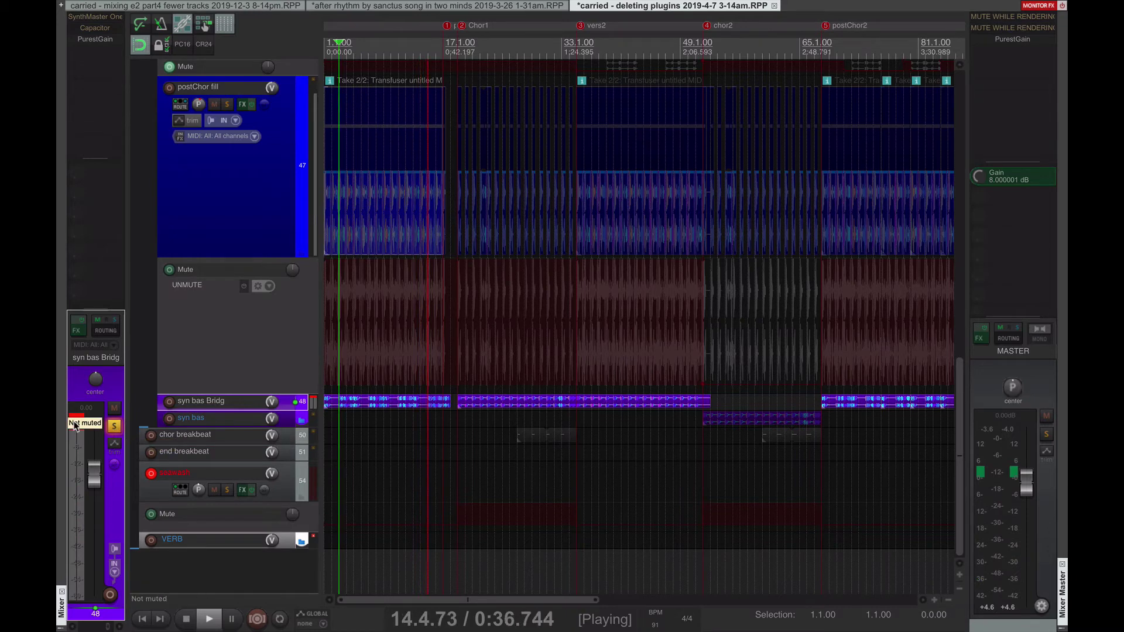
left_click(114, 426)
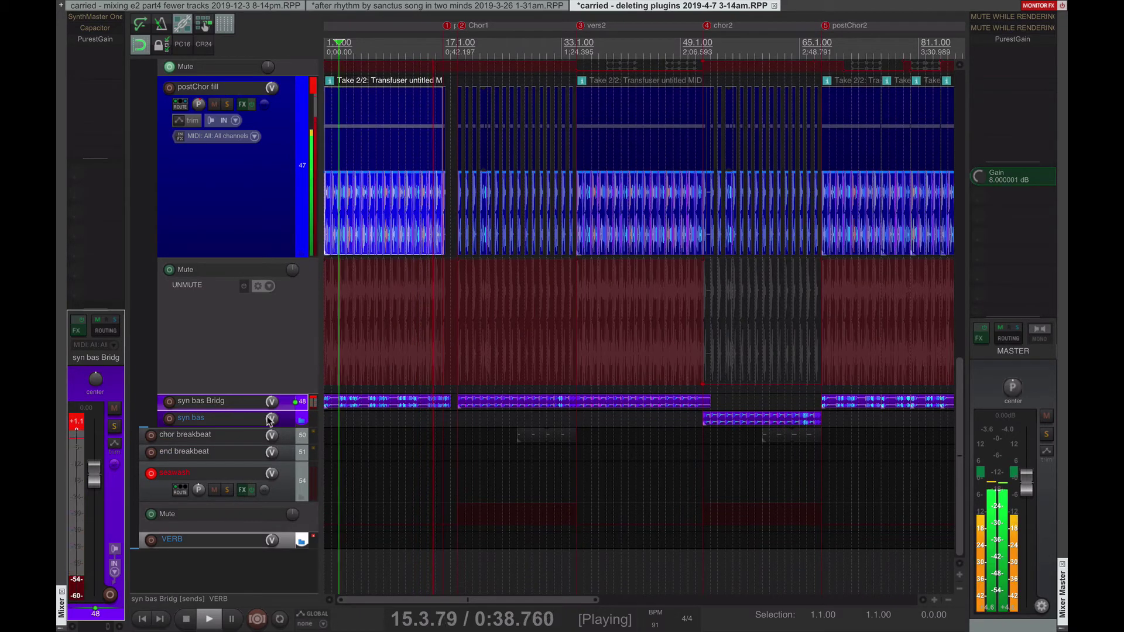
key("space")
Step: Unmute the VERB track and play a short passage from bar 3
left_click(227, 473)
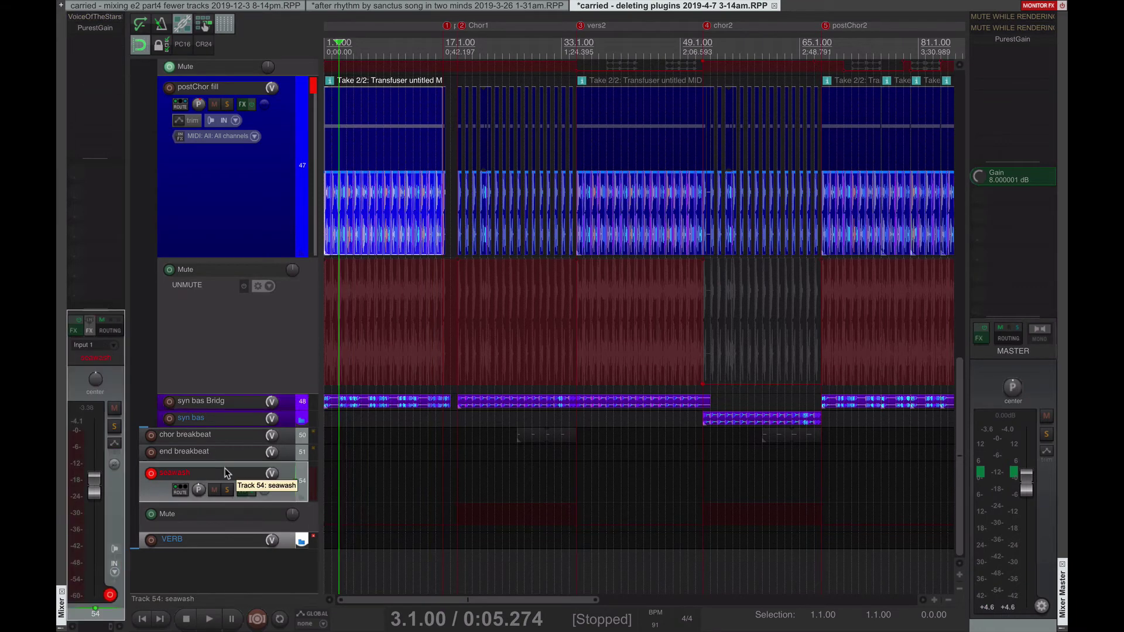
left_click(222, 539)
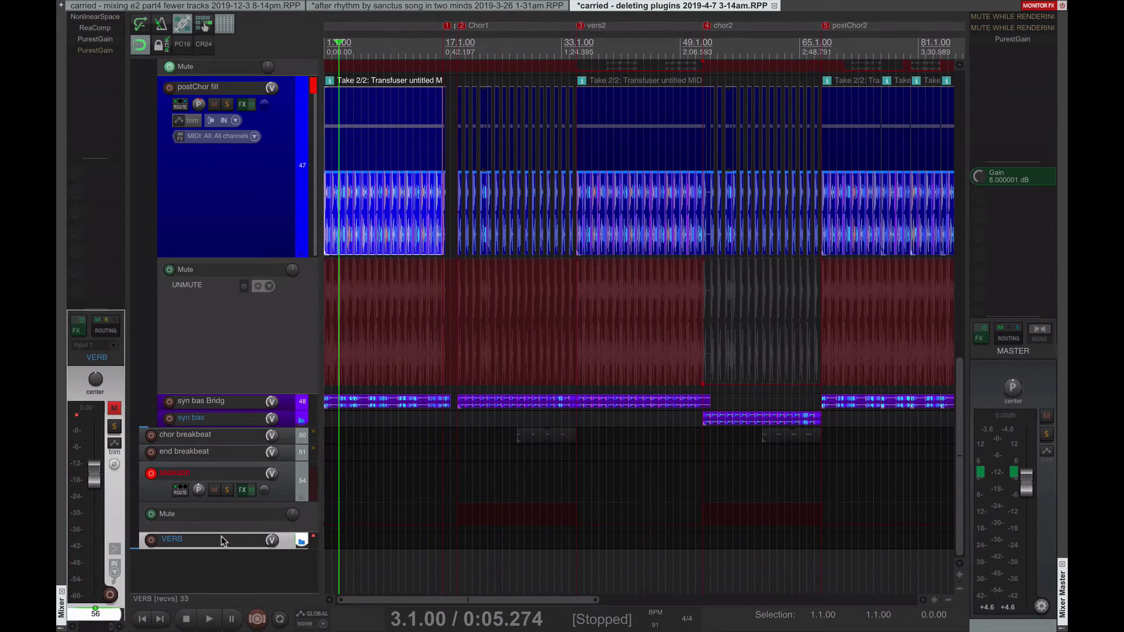
left_click(114, 409)
left_click(212, 571)
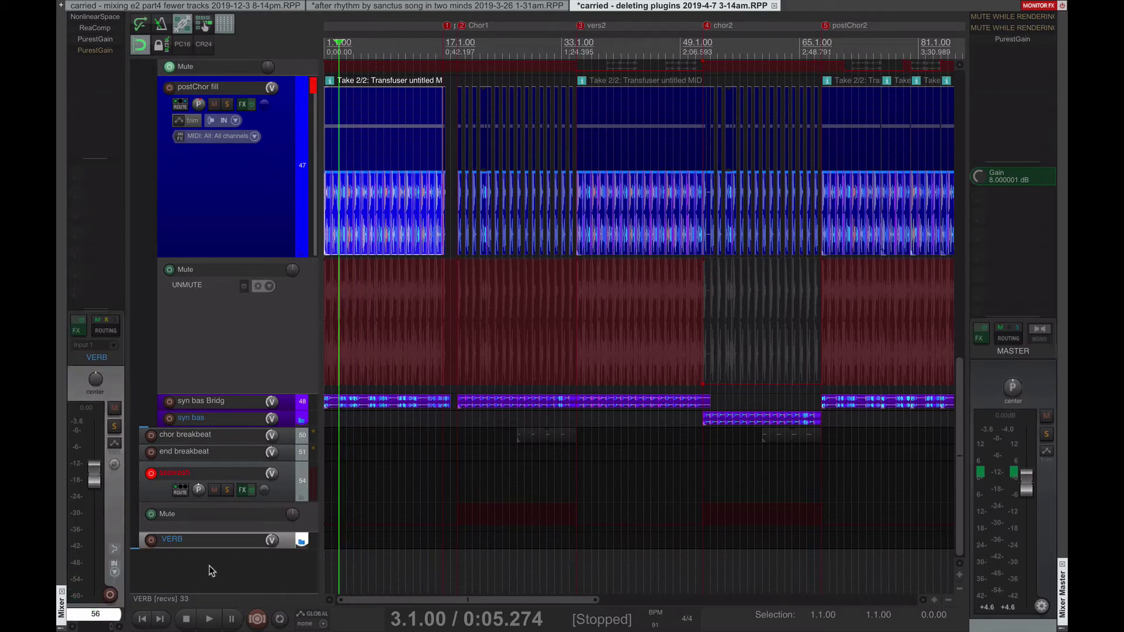
key("space")
key("space")
Step: Listen to the soloed BRIDG D&B bus from bar 3 and check the postChor fill track's level
scroll(196, 178, "up", 5)
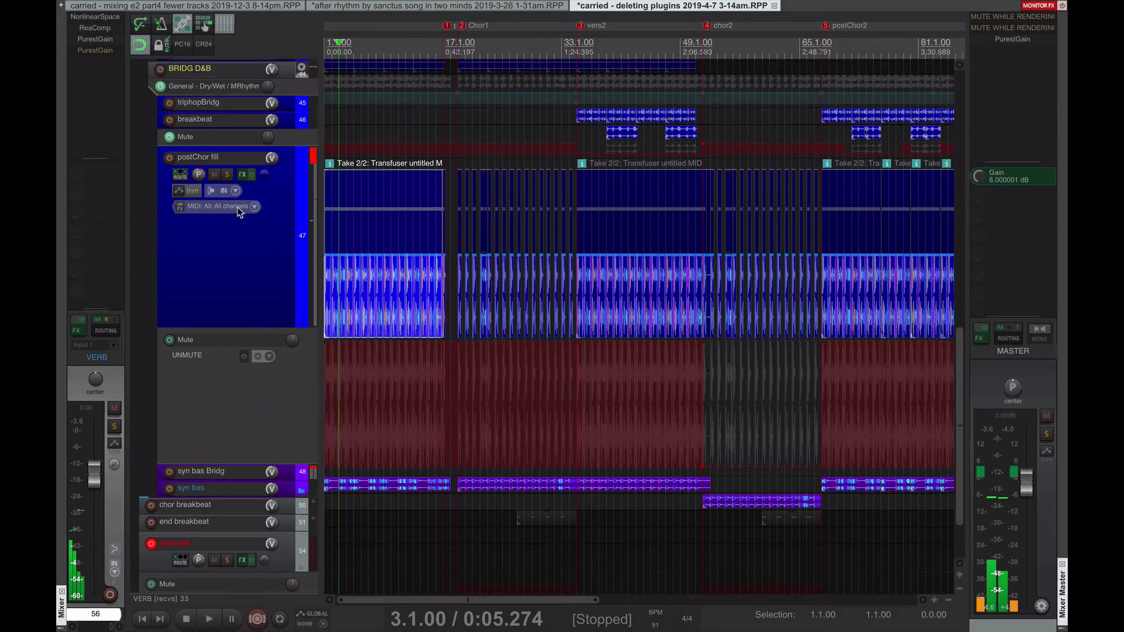
left_click(233, 103)
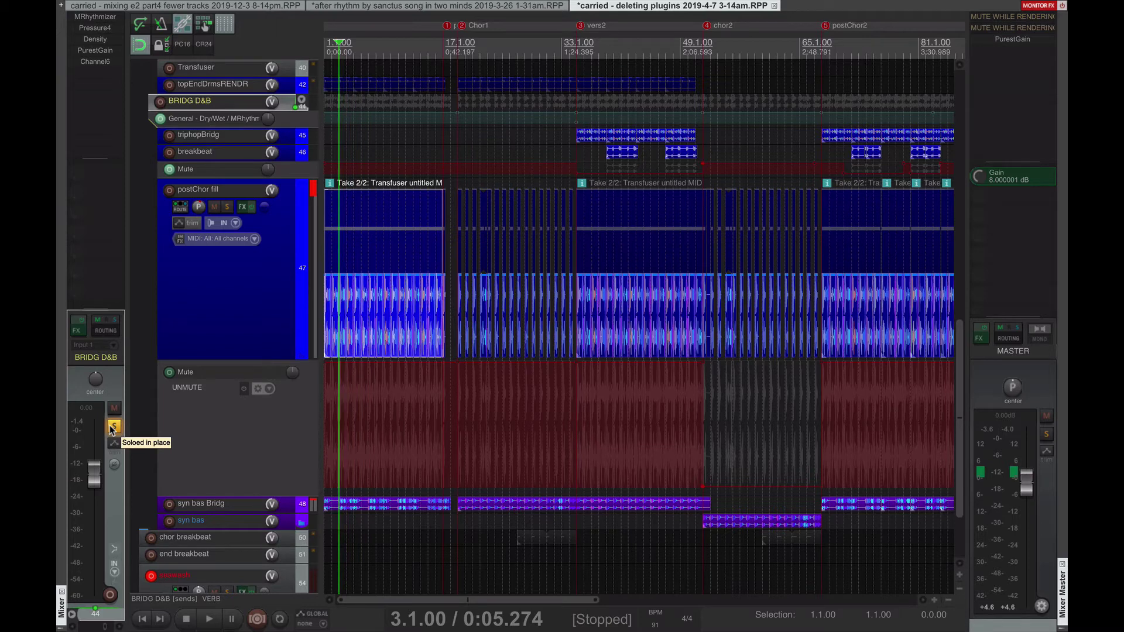
key("space")
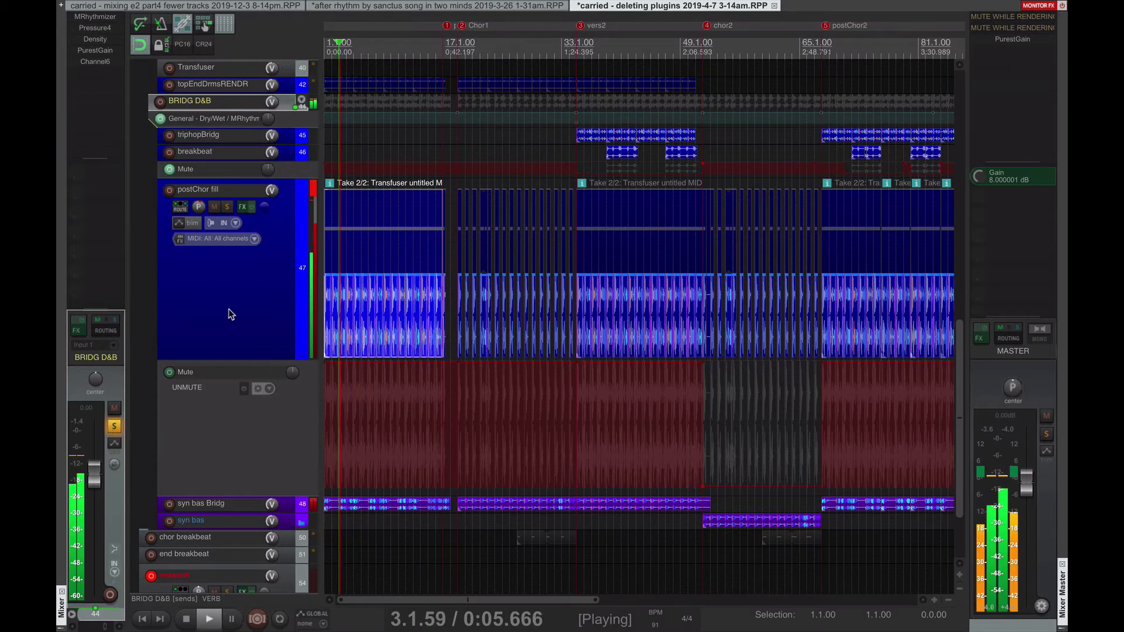
left_click(231, 311)
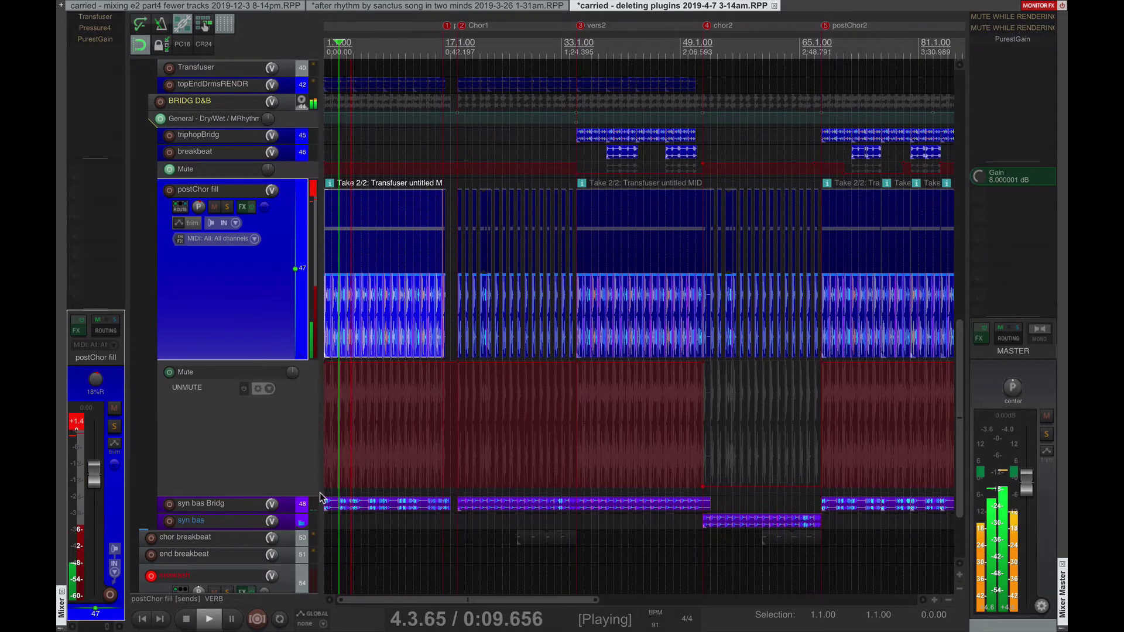
key("space")
Step: Turn off solo on the BRIDG D&B bus and play the full mix from bar 3
left_click(228, 104)
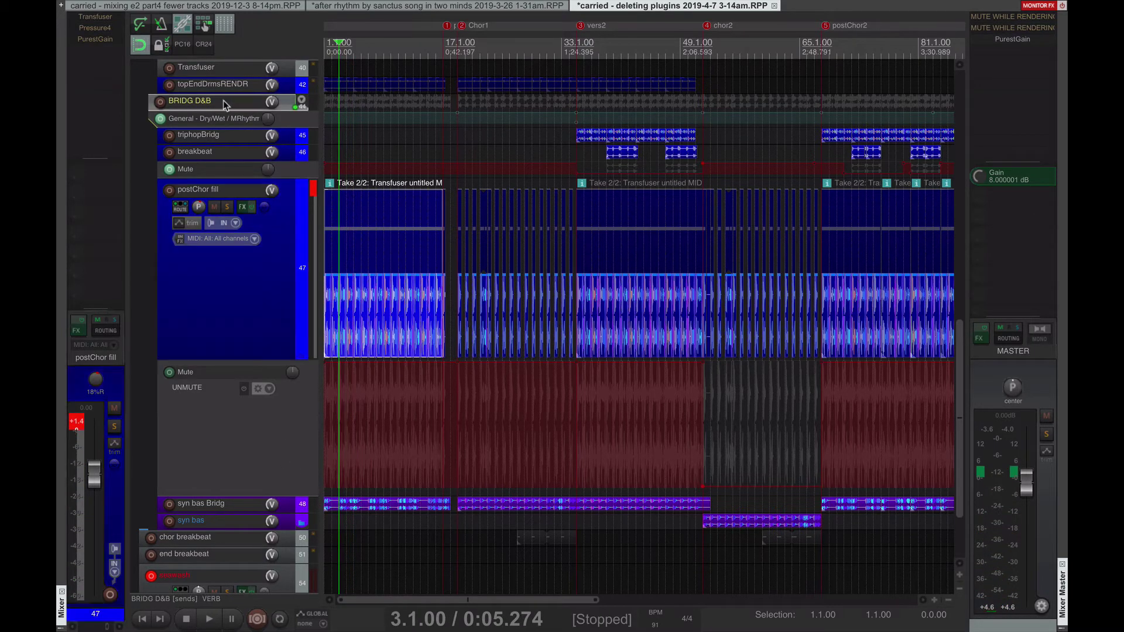
left_click(114, 427)
key("space")
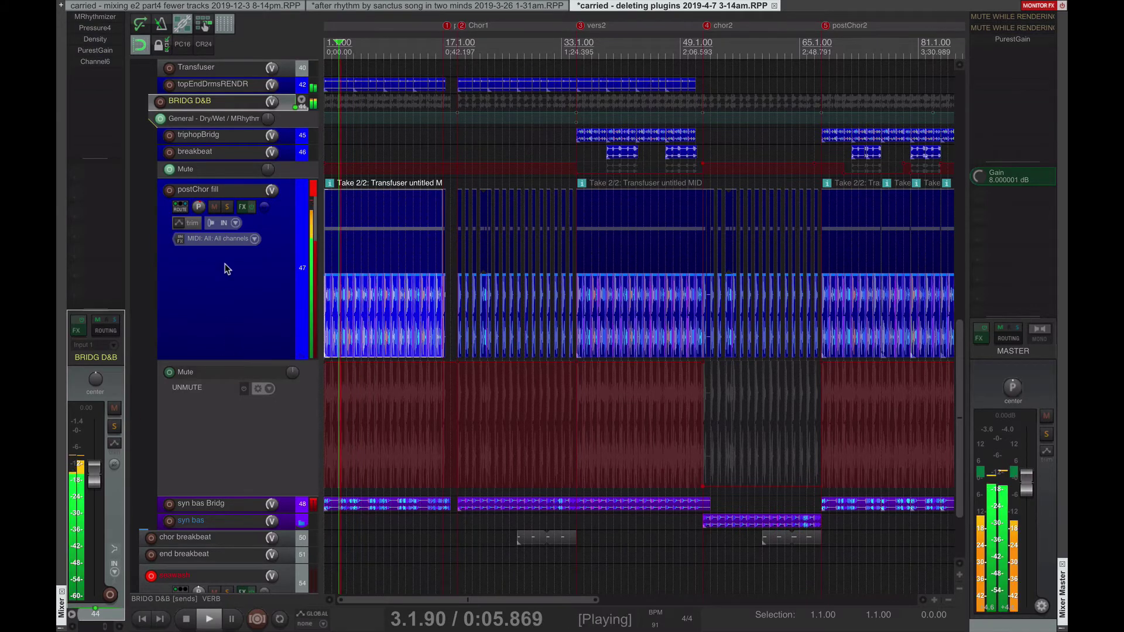
Step: Bypass the Density plugin on the BRIDG D&B bus, checking the postChor fill track before stopping playback
left_click(225, 332)
left_click(214, 103)
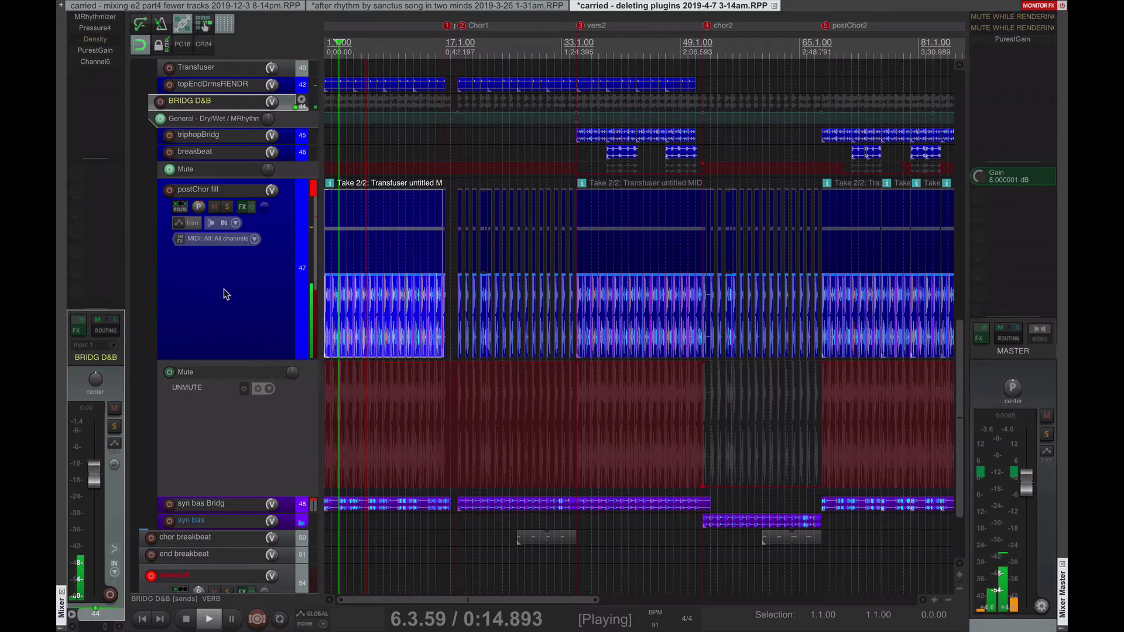
left_click(204, 292)
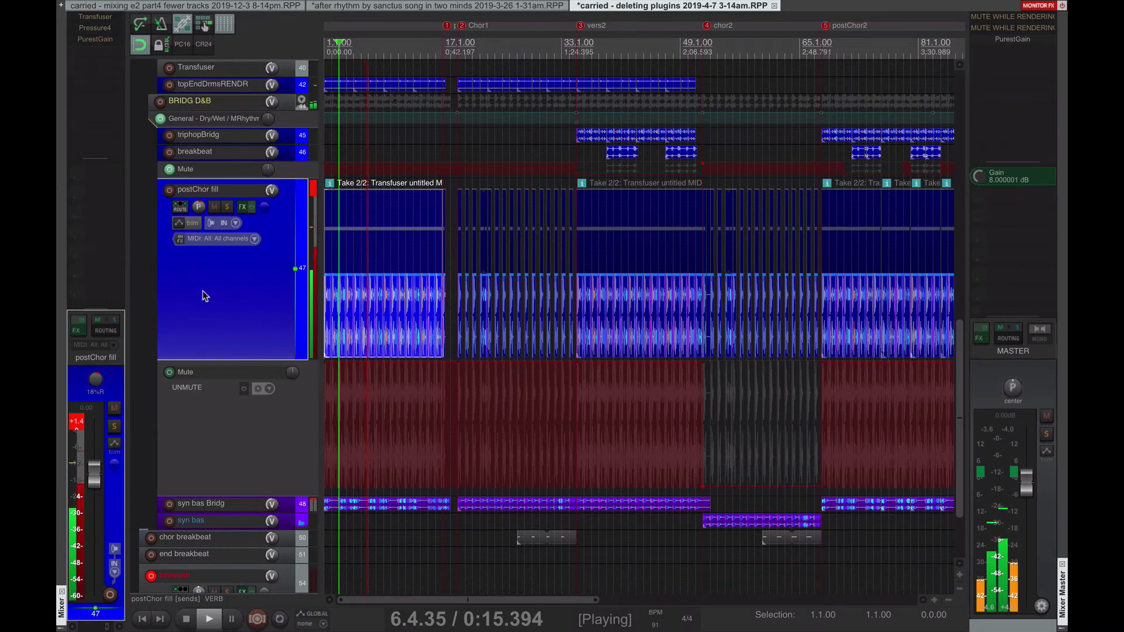
key("space")
Step: Play the mix from bar 17 and check the levels and plugins of the VxHarm, ChorVox and VoxChrMain buses
left_click(445, 146)
key("space")
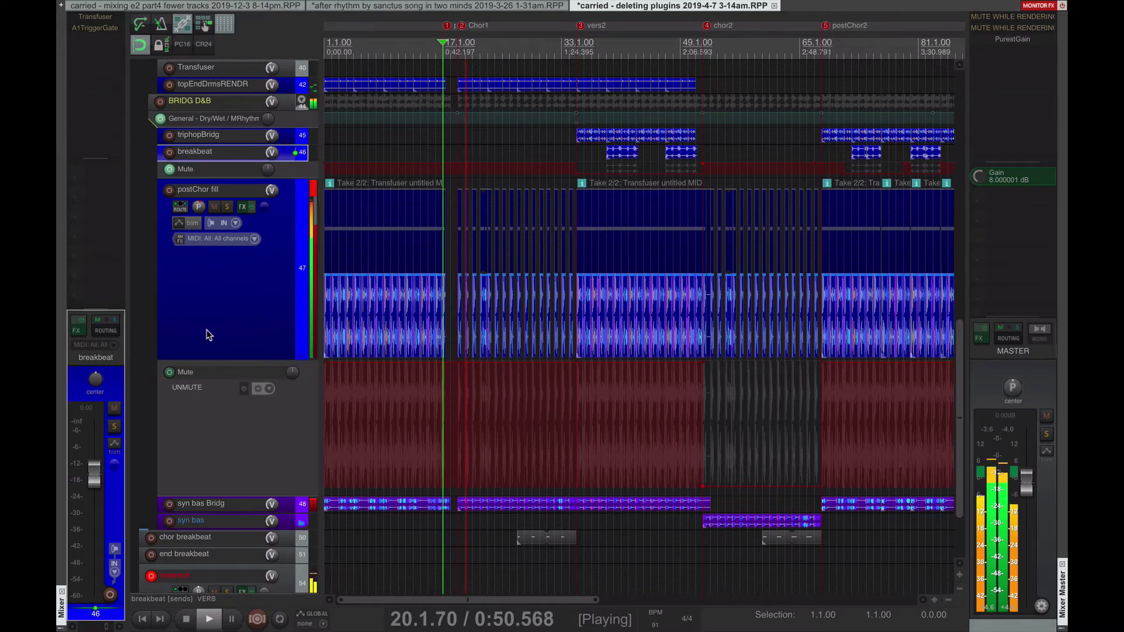
scroll(230, 316, "up", 15)
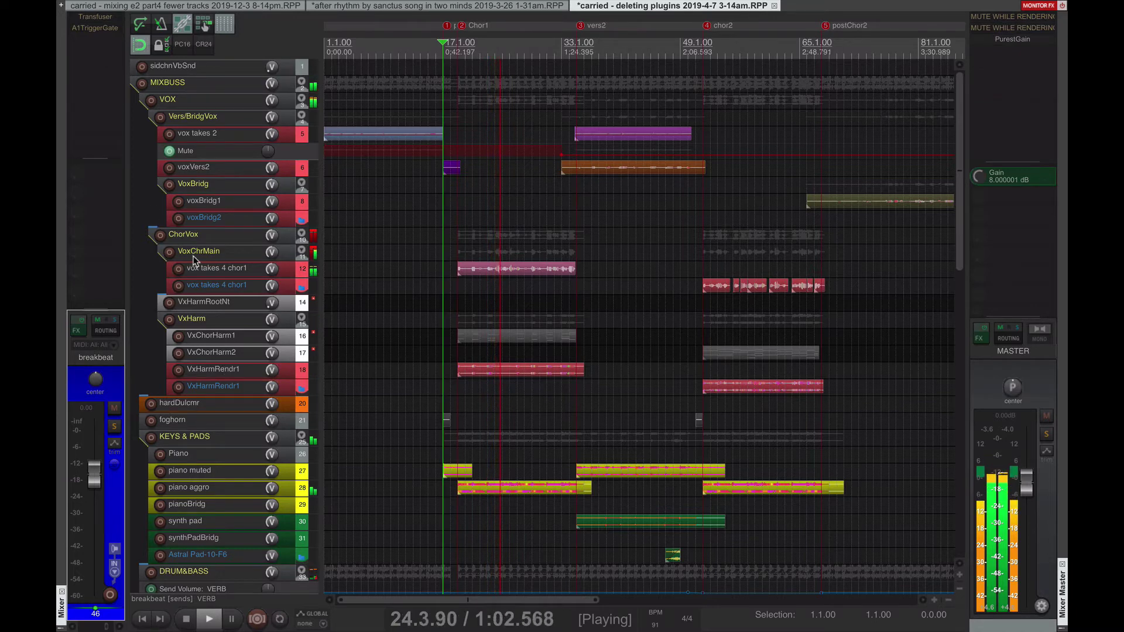
left_click(221, 319)
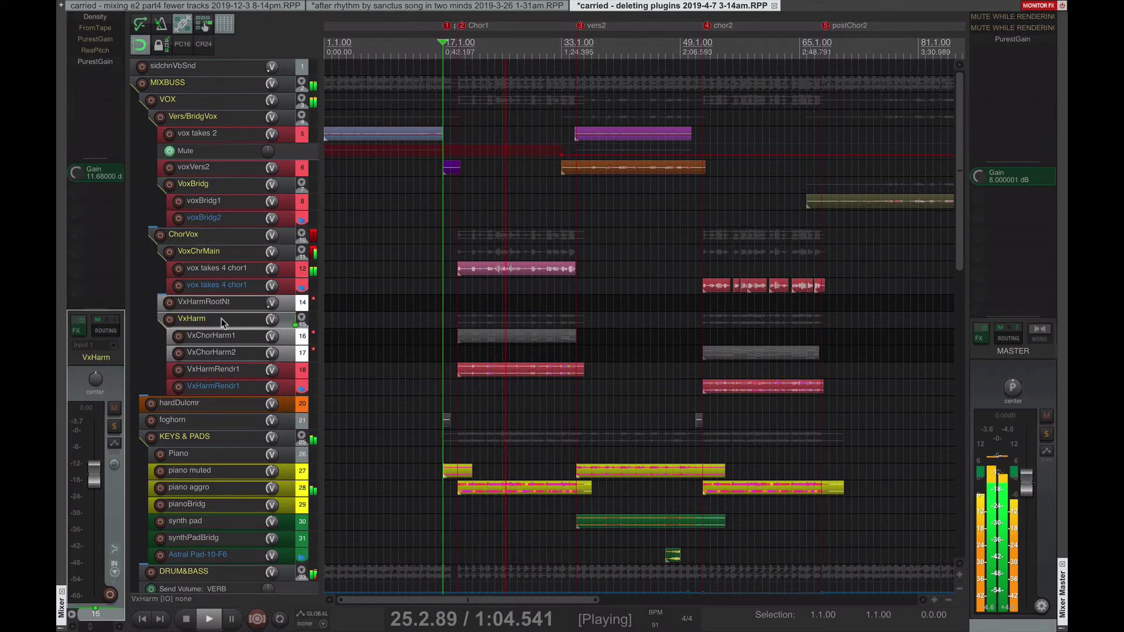
left_click(227, 237)
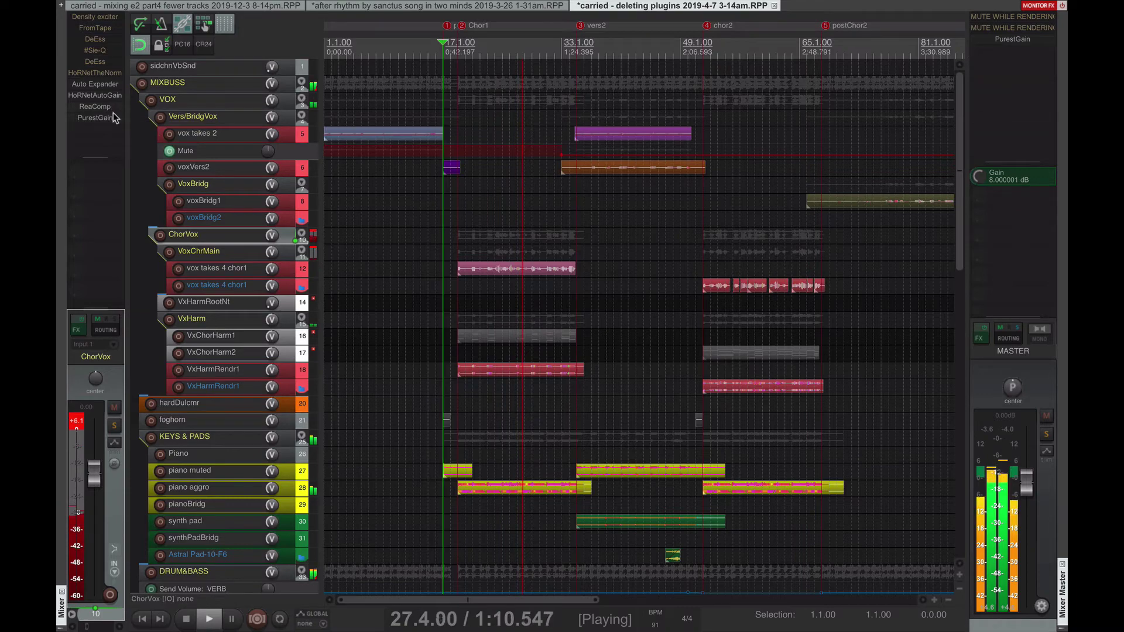
left_click(228, 253)
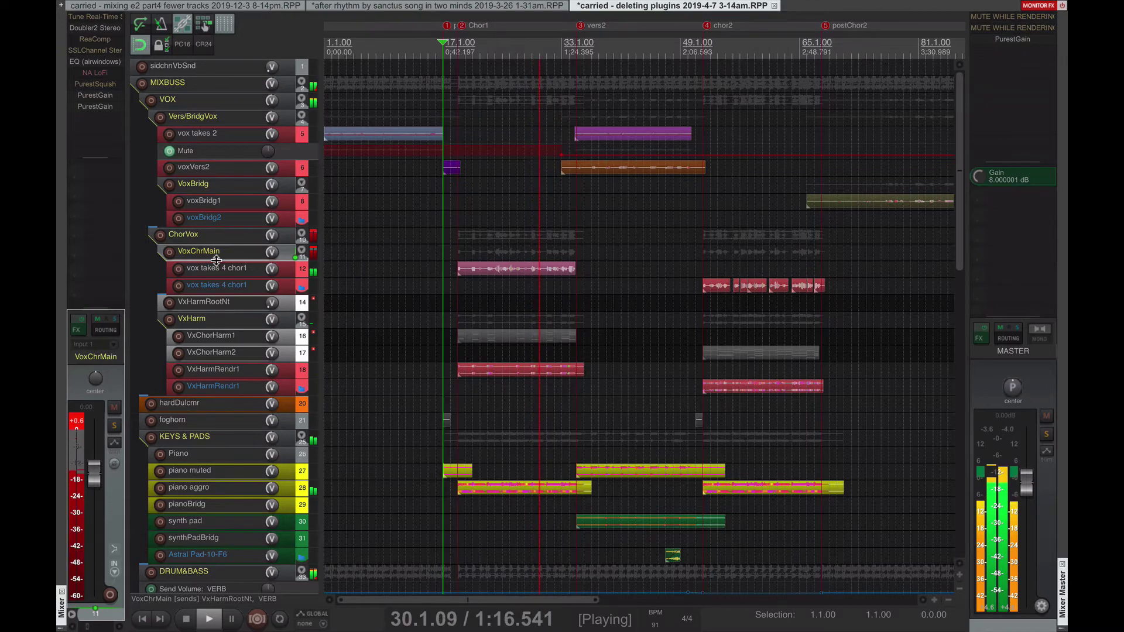
Step: Solo the VxHarm bus and audition it against the first VxHarmRendr1 track before stopping playback
left_click(226, 319)
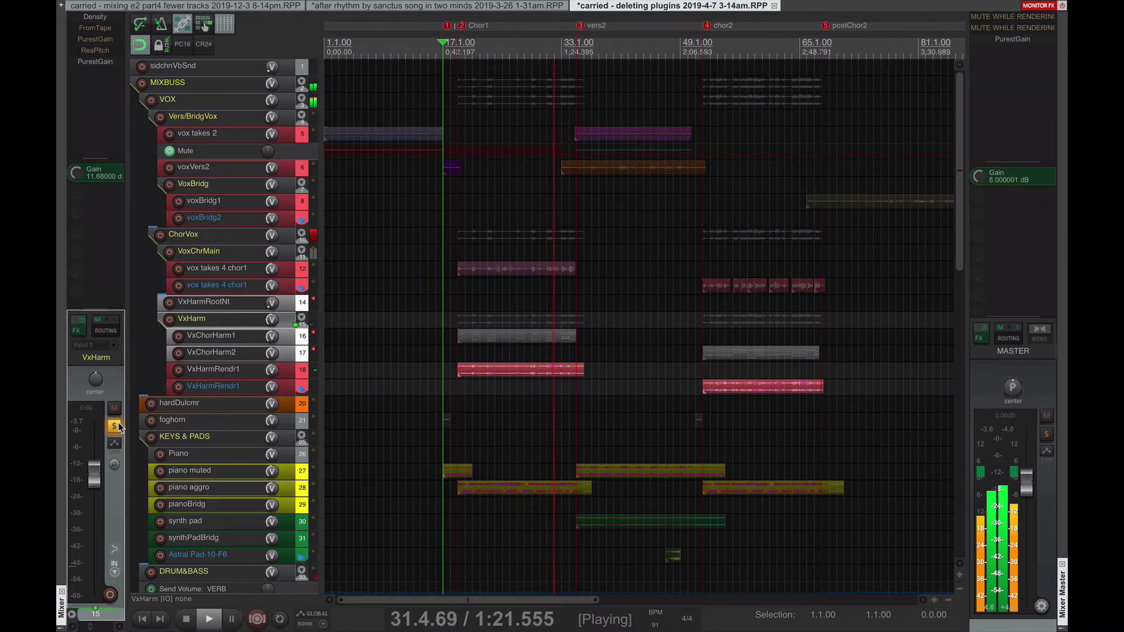
left_click(115, 426)
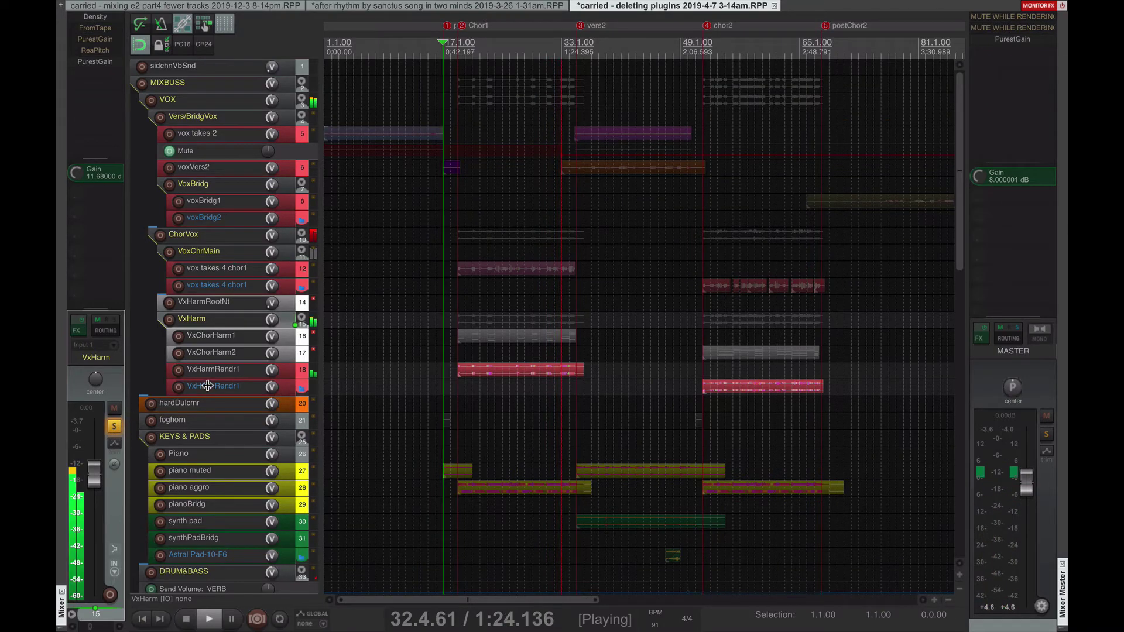
left_click(226, 371)
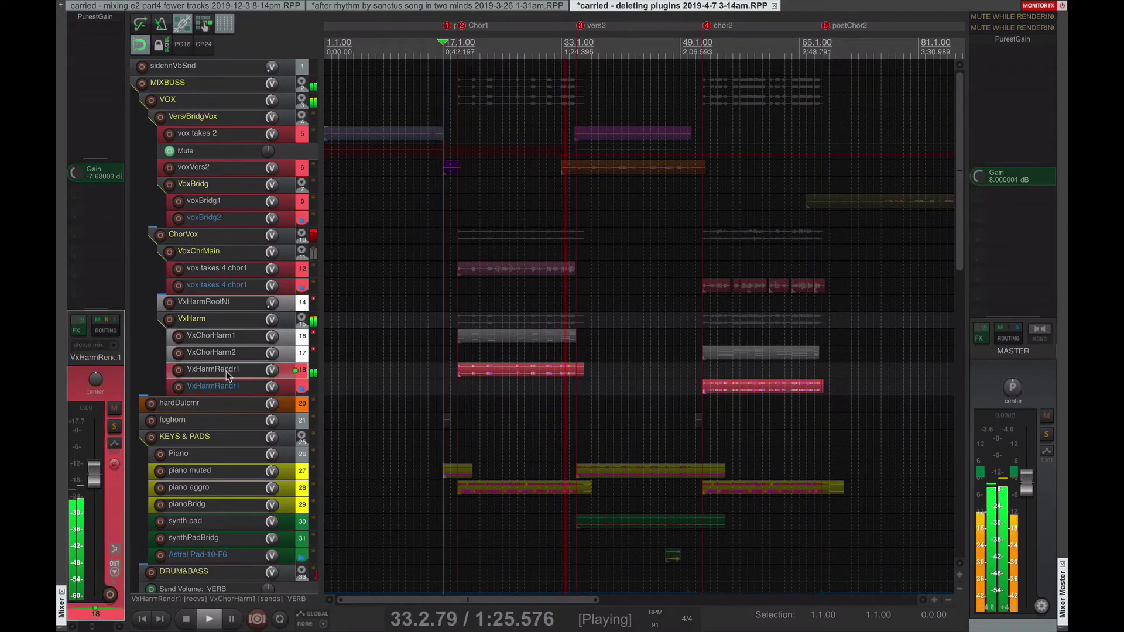
left_click(223, 317)
key("space")
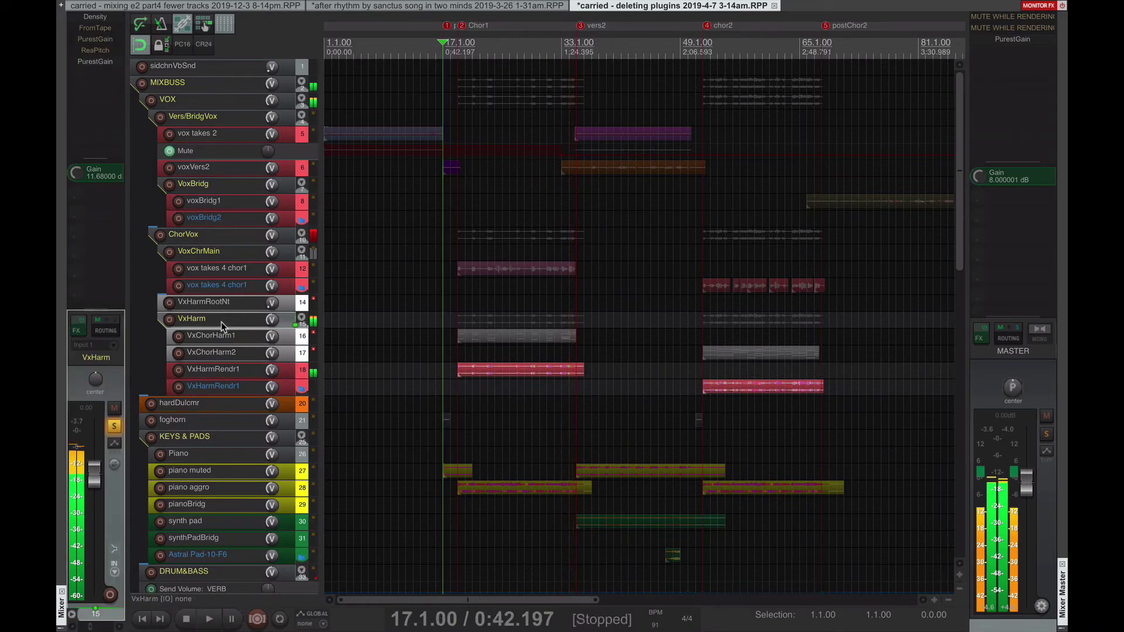
Step: Turn off solo on the VxHarm bus and play the full mix from bar 17, moving playback on to the Chor1 marker
left_click(222, 371)
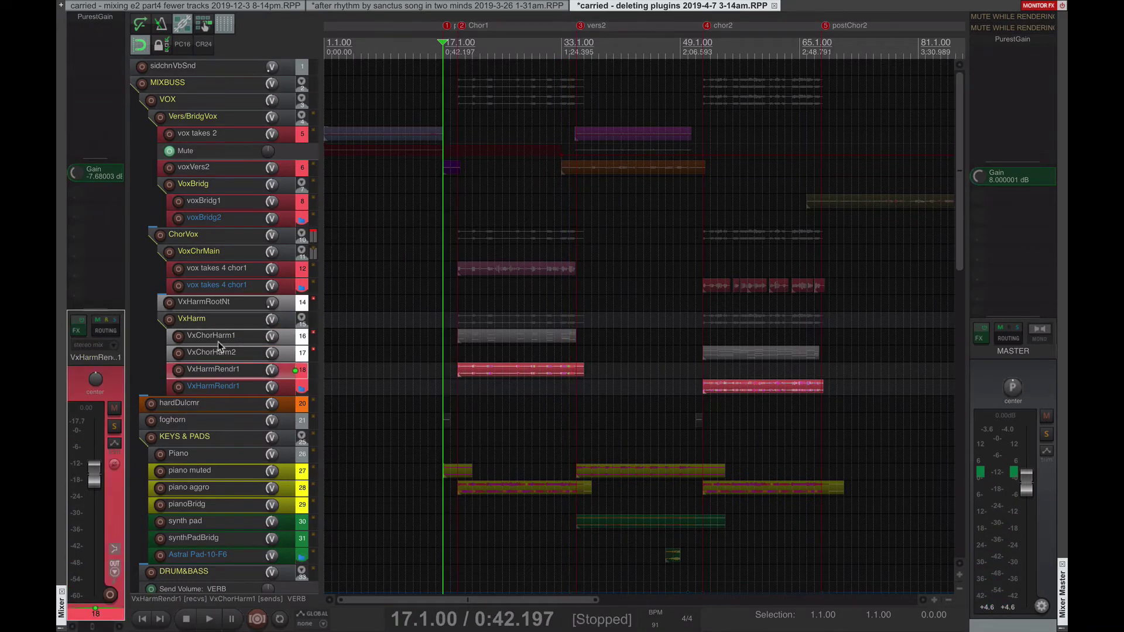
left_click(225, 324)
left_click(116, 430)
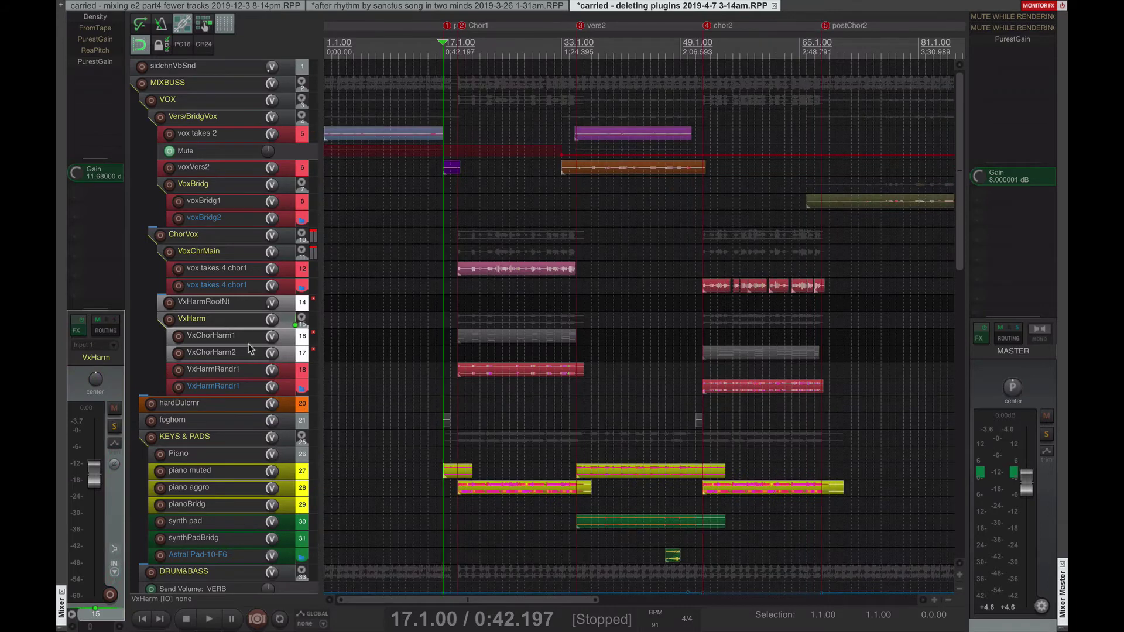
key("space")
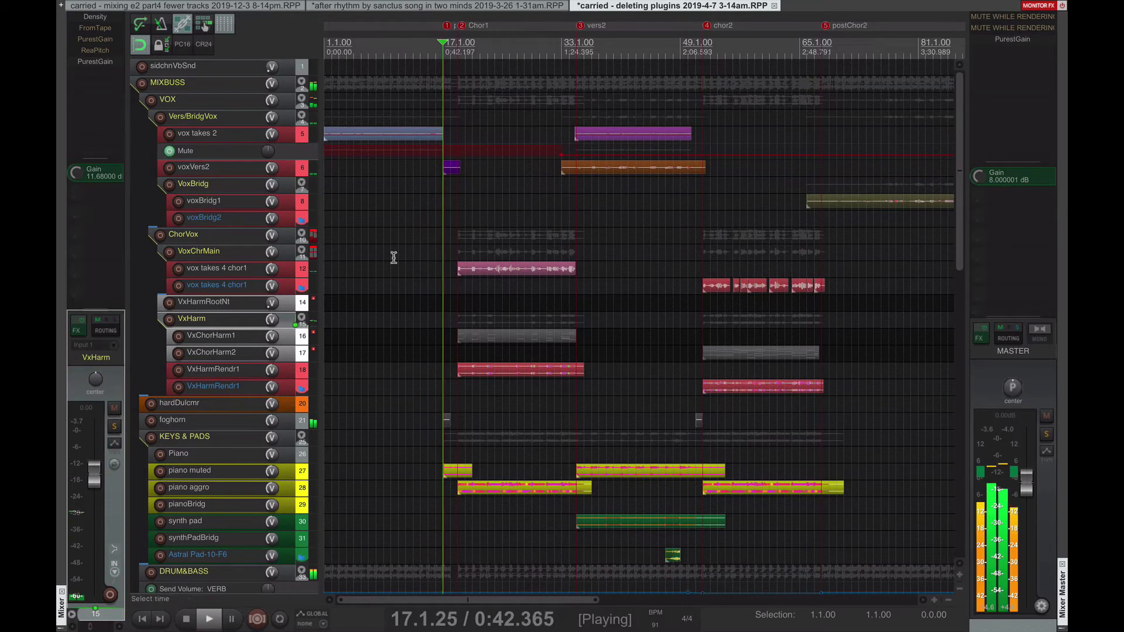
left_click(453, 258)
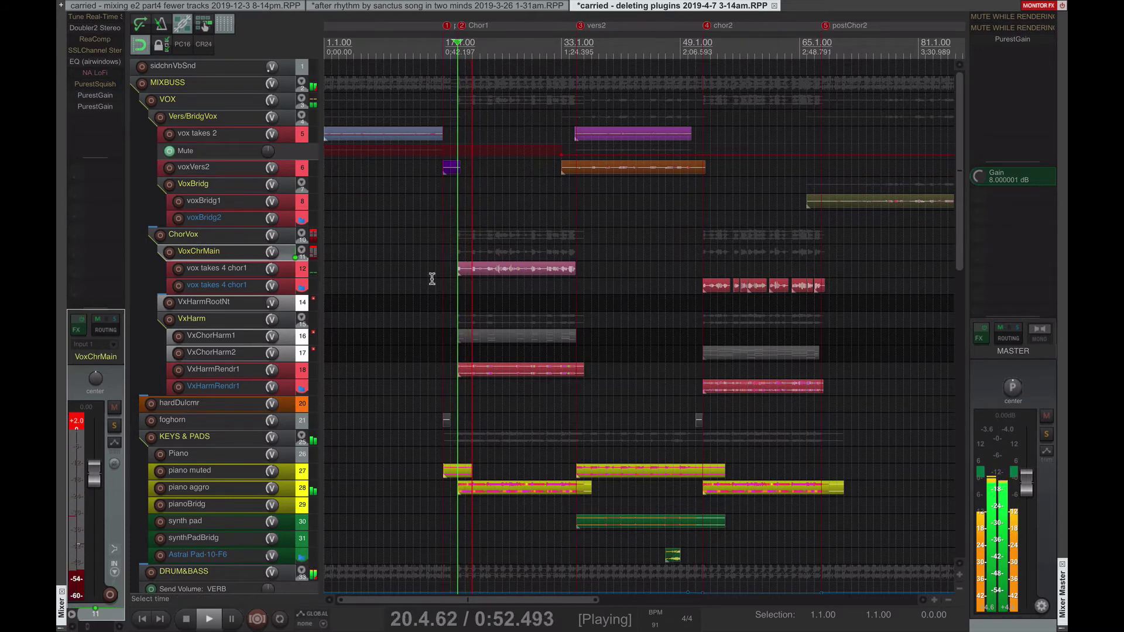
Step: Play from the vers2 marker and bypass the MRhythmizer plugin on the piano muted track, closing its window
left_click(573, 421)
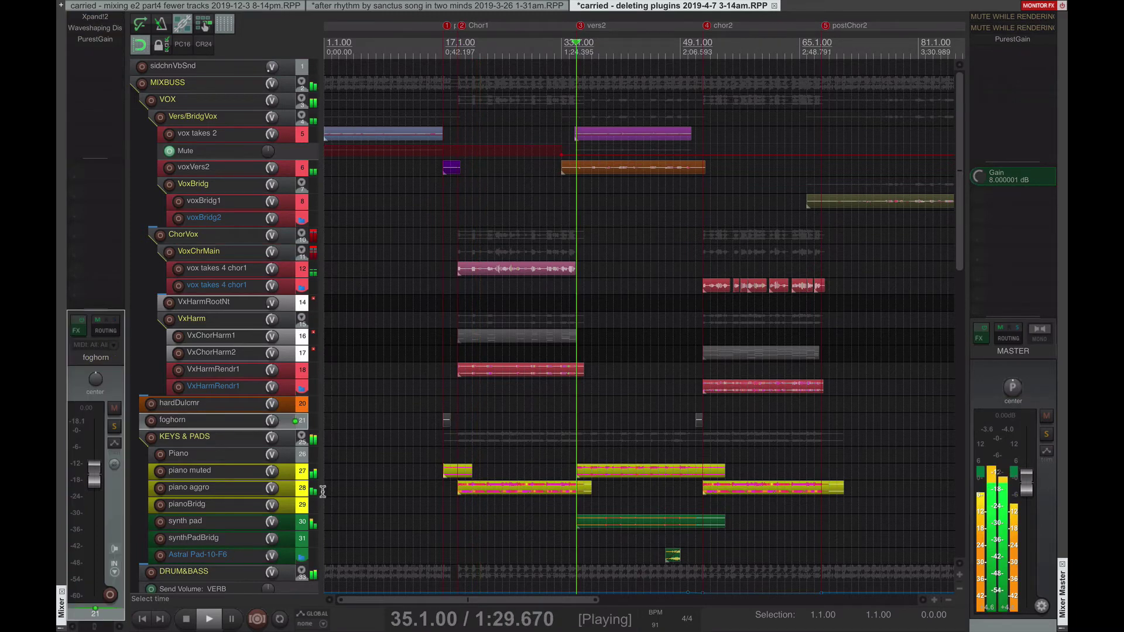
left_click(191, 470)
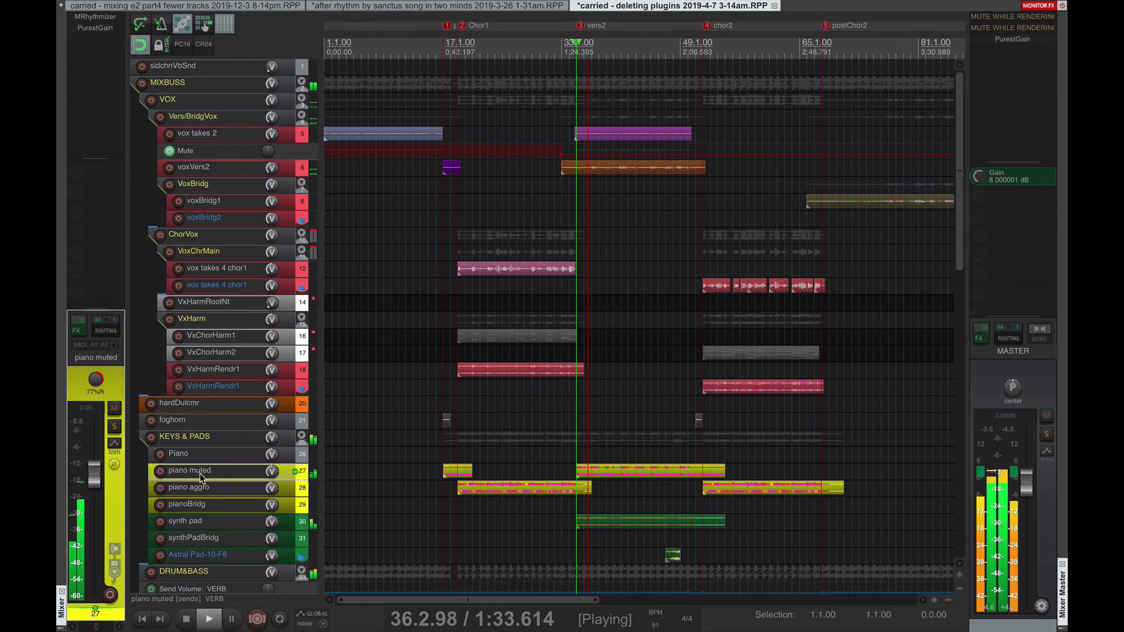
left_click(97, 17)
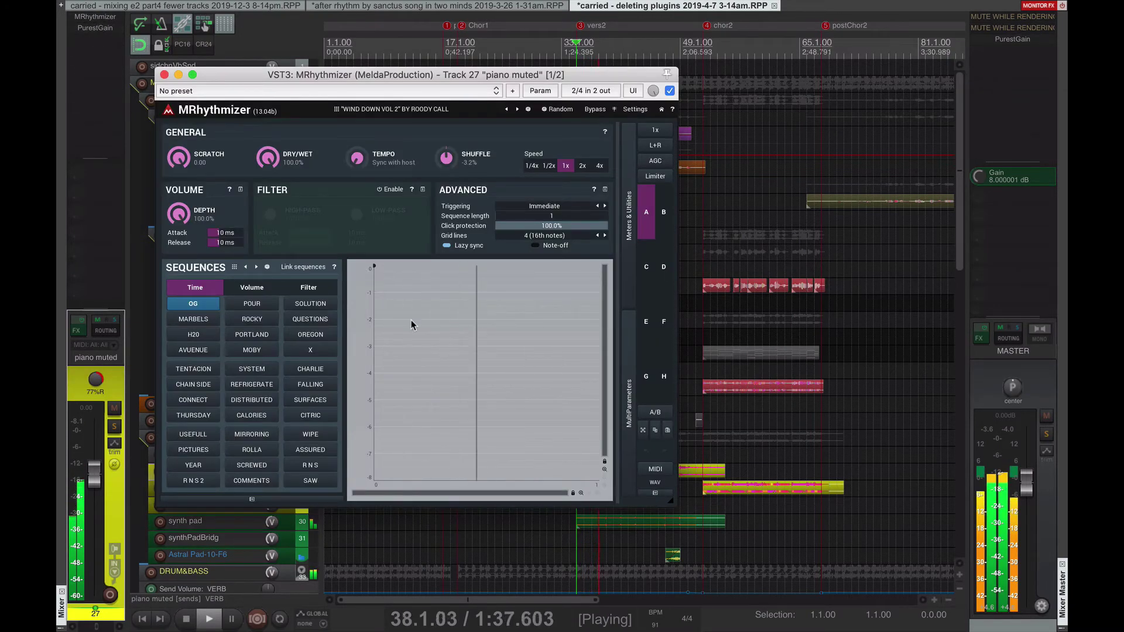
left_click(100, 18, "ctrl")
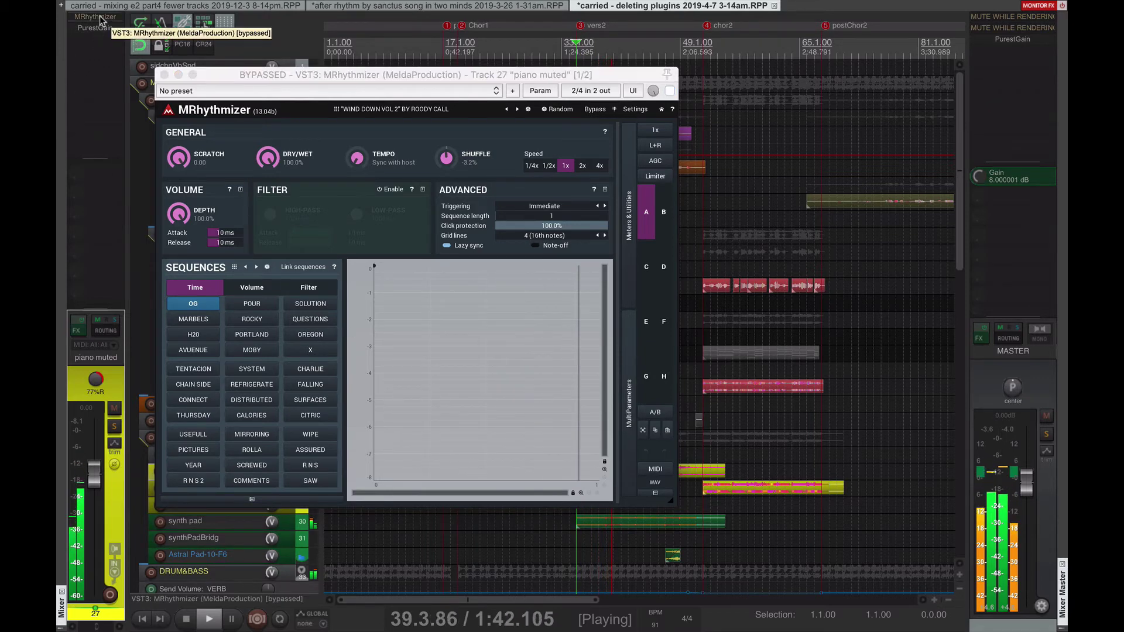
left_click(230, 73)
key("Escape")
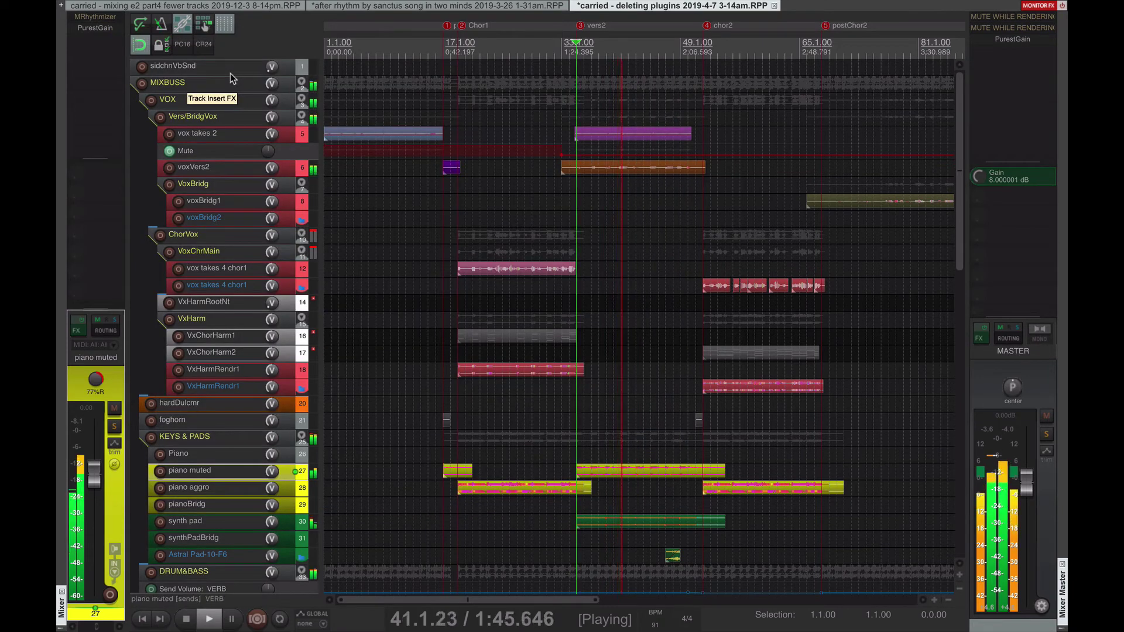
Step: Check the PurestGain setting on the piano muted track and compare the KEYS & PADS, Piano and piano muted channels during playback
left_click(93, 26)
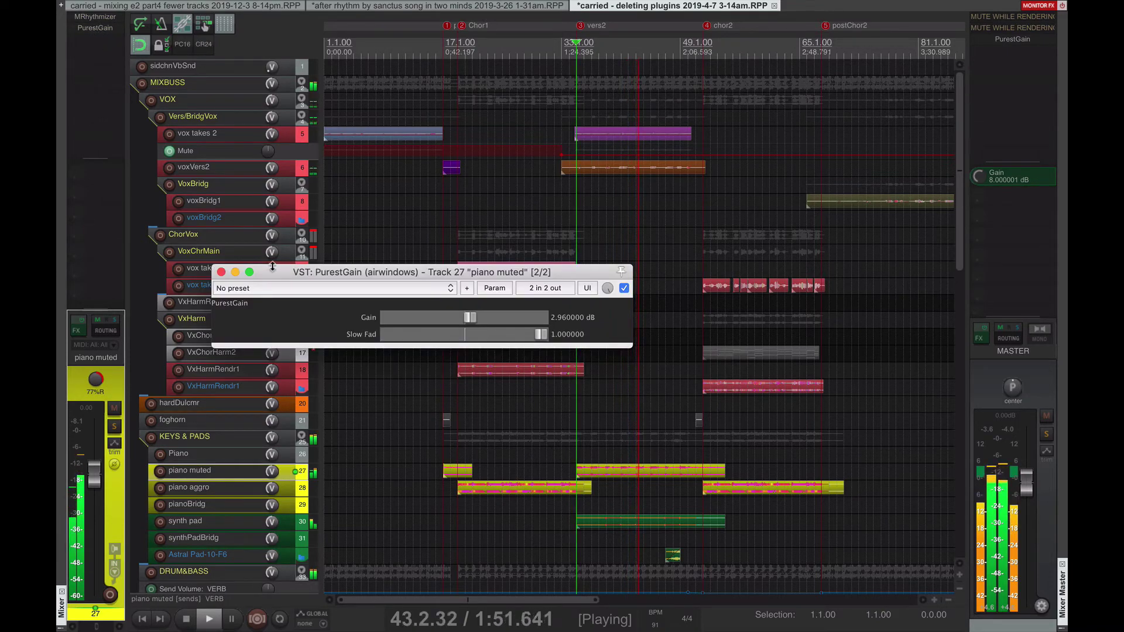
key("Escape")
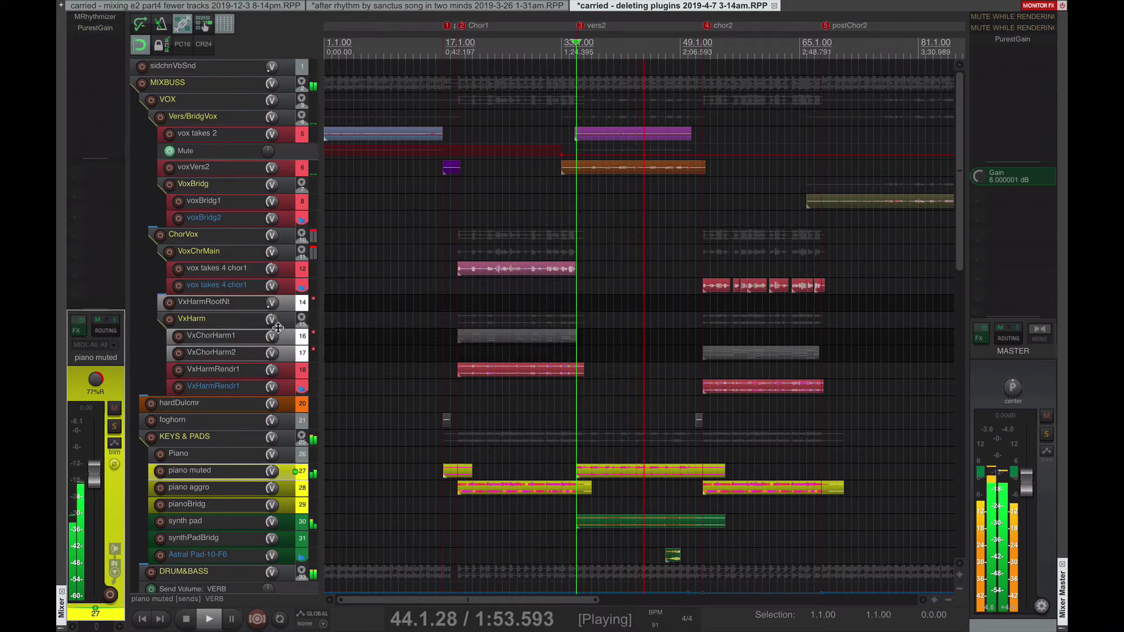
left_click(227, 441)
left_click(222, 457)
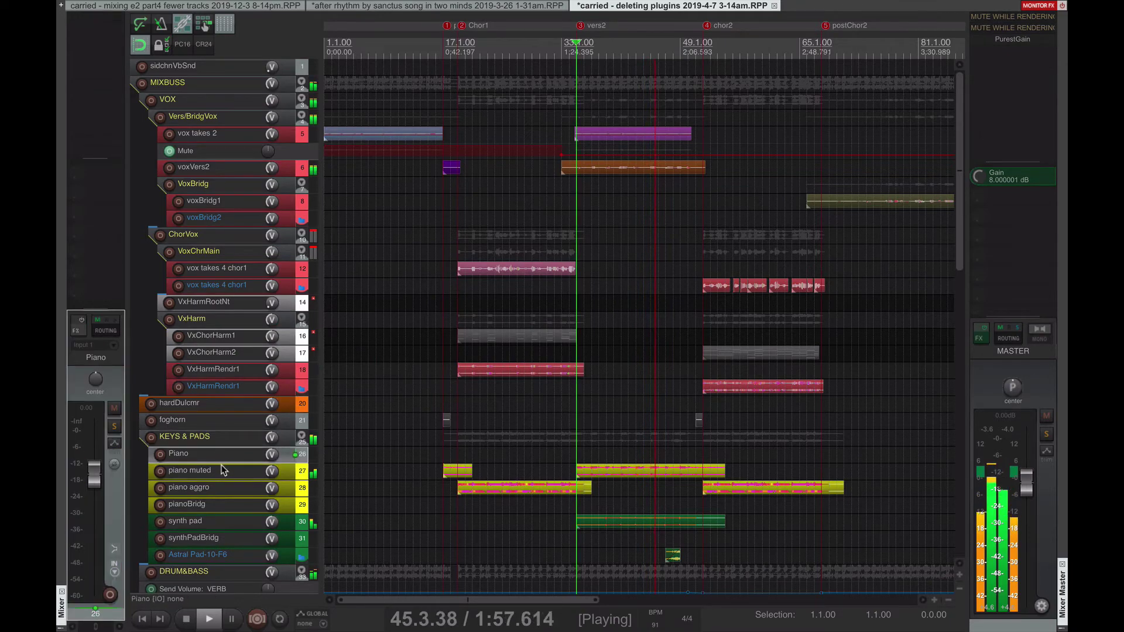
left_click(223, 472)
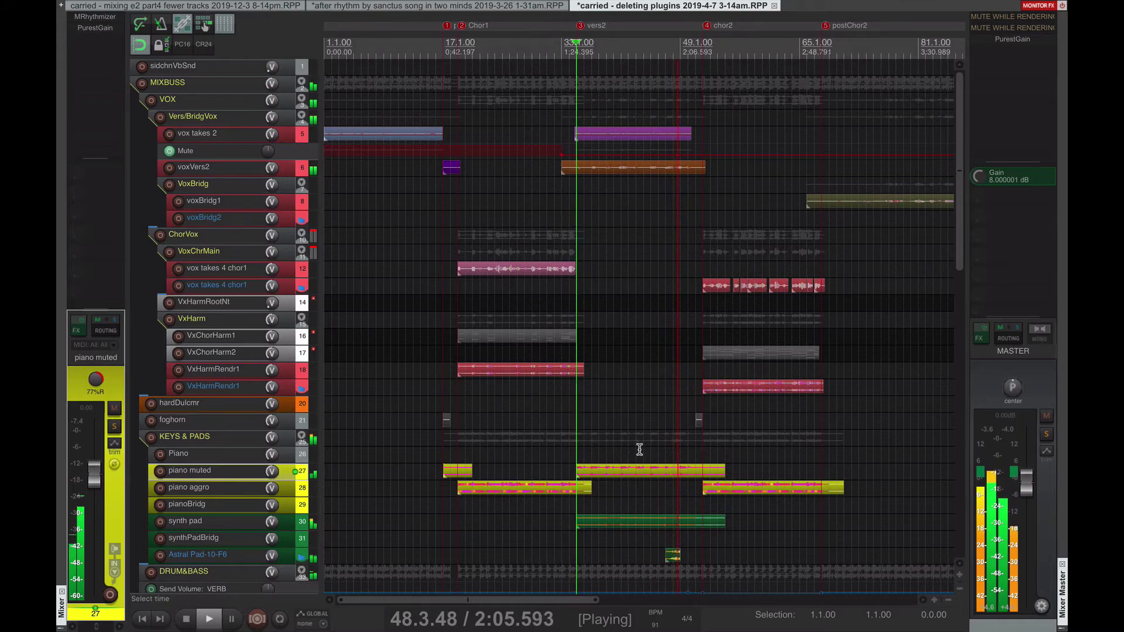
Step: Enlarge the Astral Pad-10-F6 track to examine its item leading into chor2, and return to the vocal tracks
left_click(222, 558)
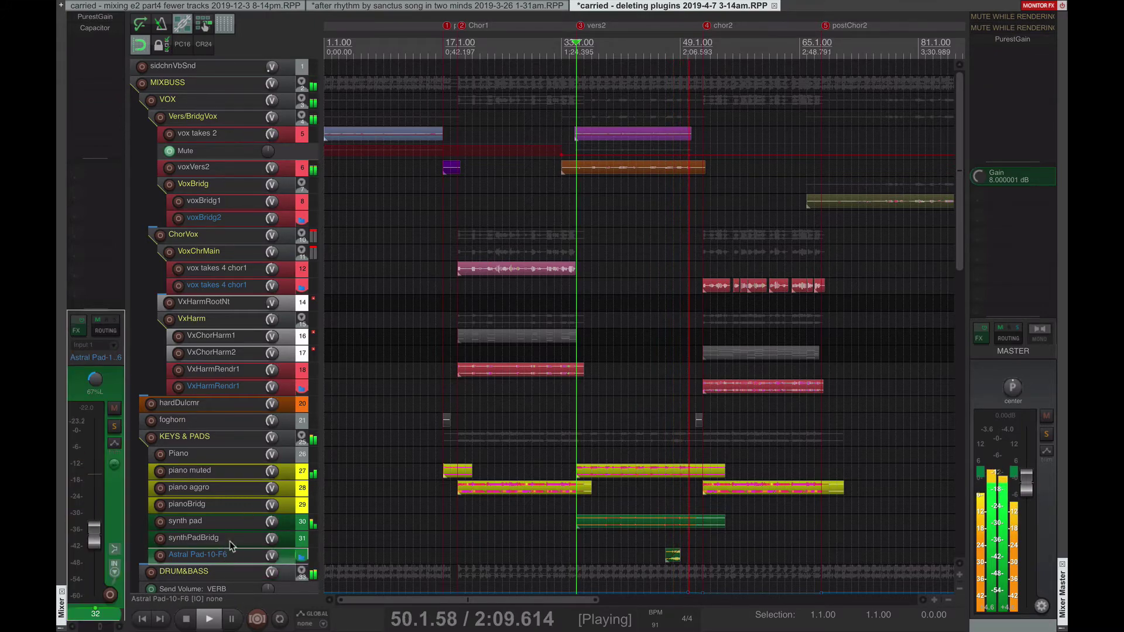
key("grave")
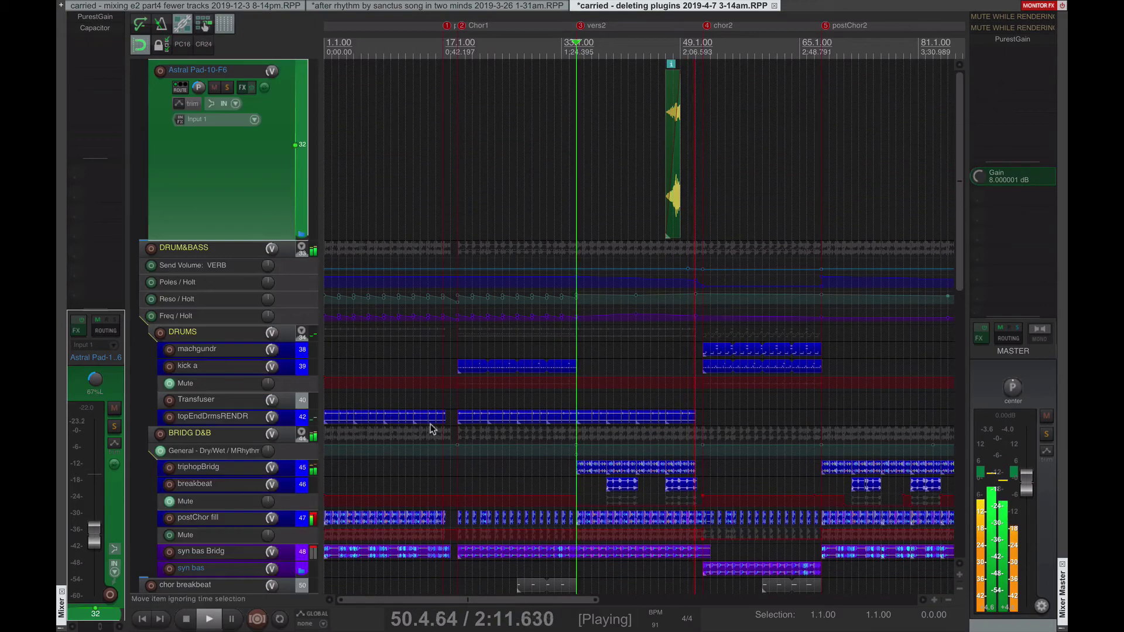
scroll(696, 186, "up", 3)
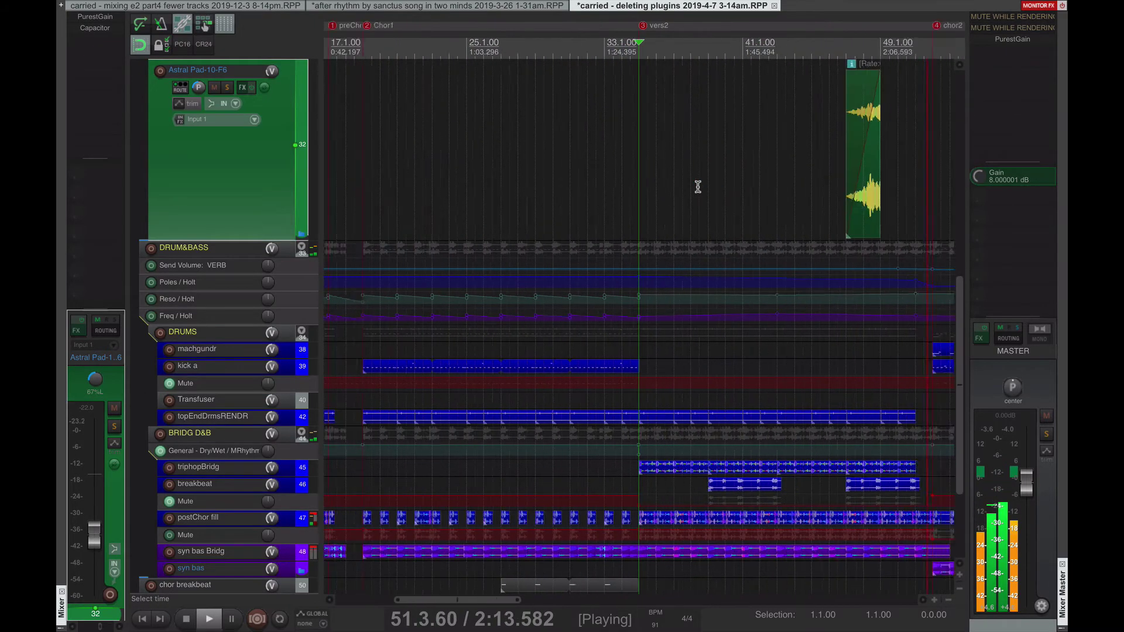
scroll(697, 186, "down", 5)
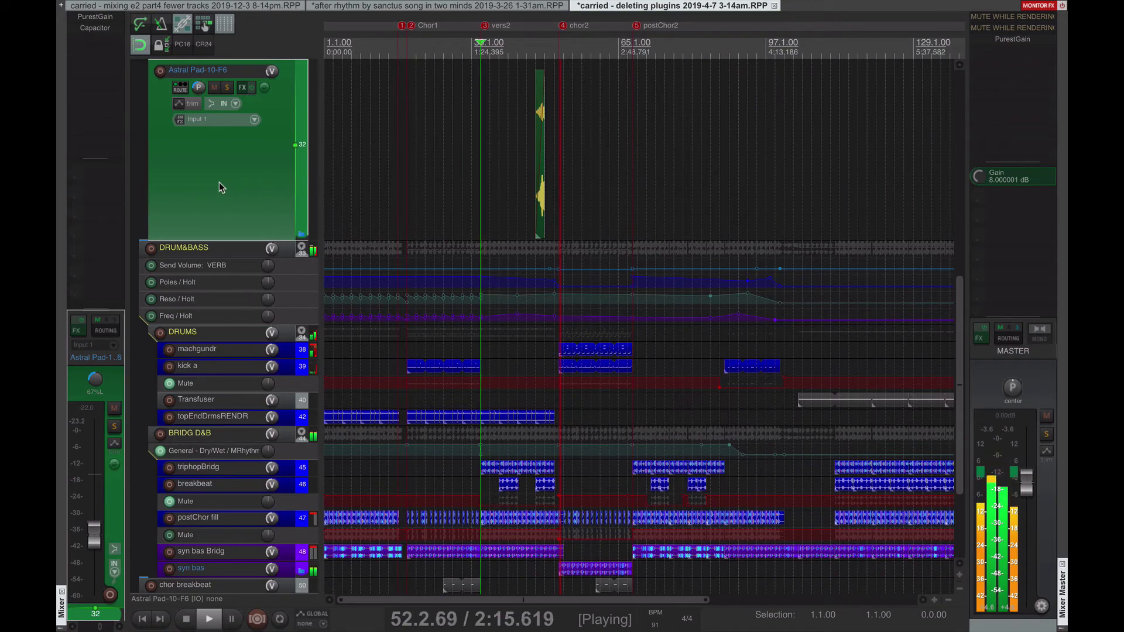
scroll(219, 181, "up", 10)
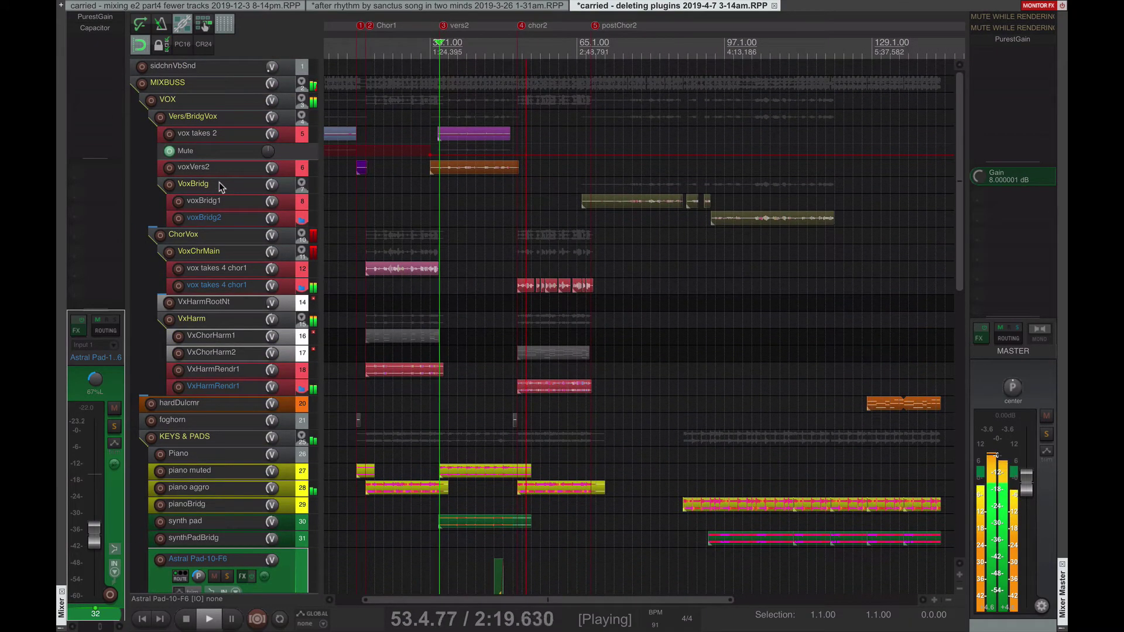
Step: Raise the take volume of the chor2 item on the second VxHarmRendr1 track
left_click(234, 386)
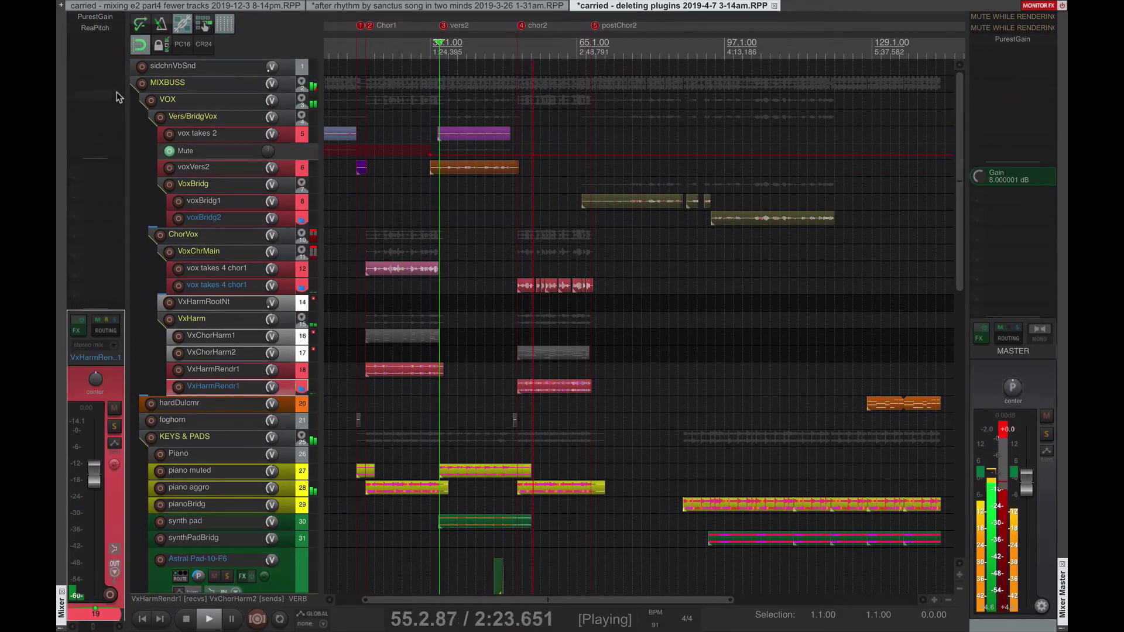
double_click(532, 387)
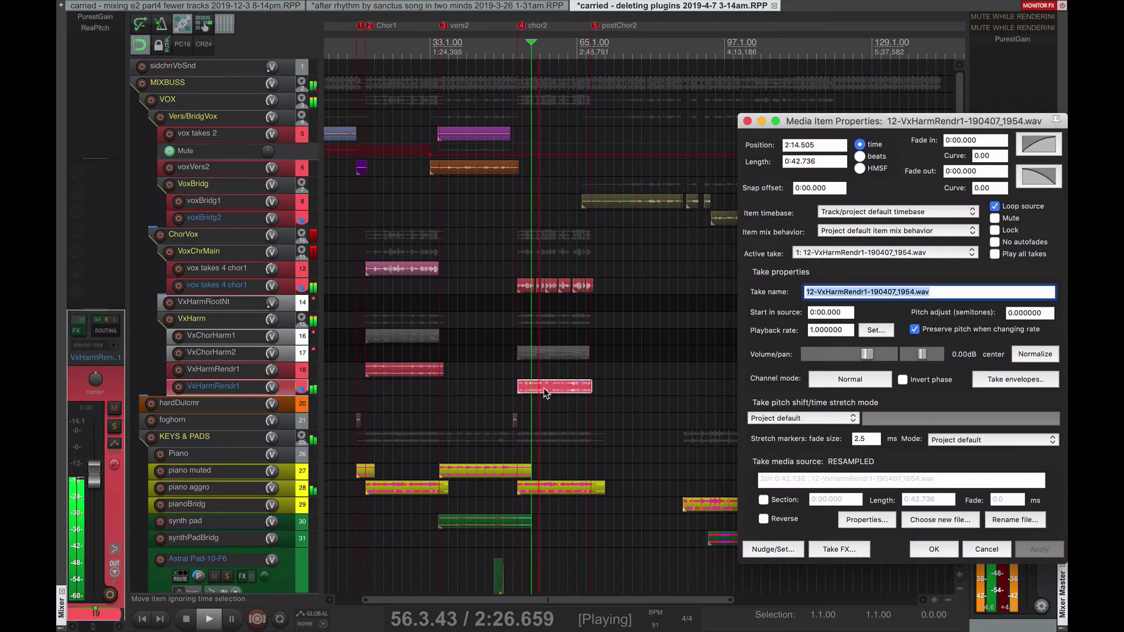
left_click(888, 354)
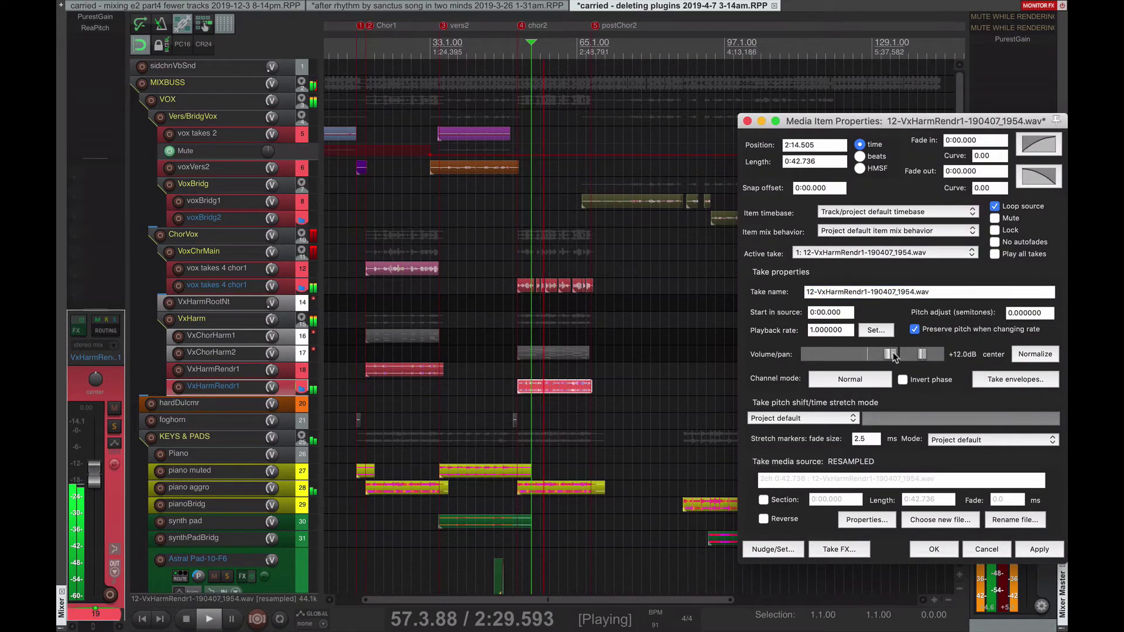
left_click_drag(889, 354, 874, 354)
key("Return")
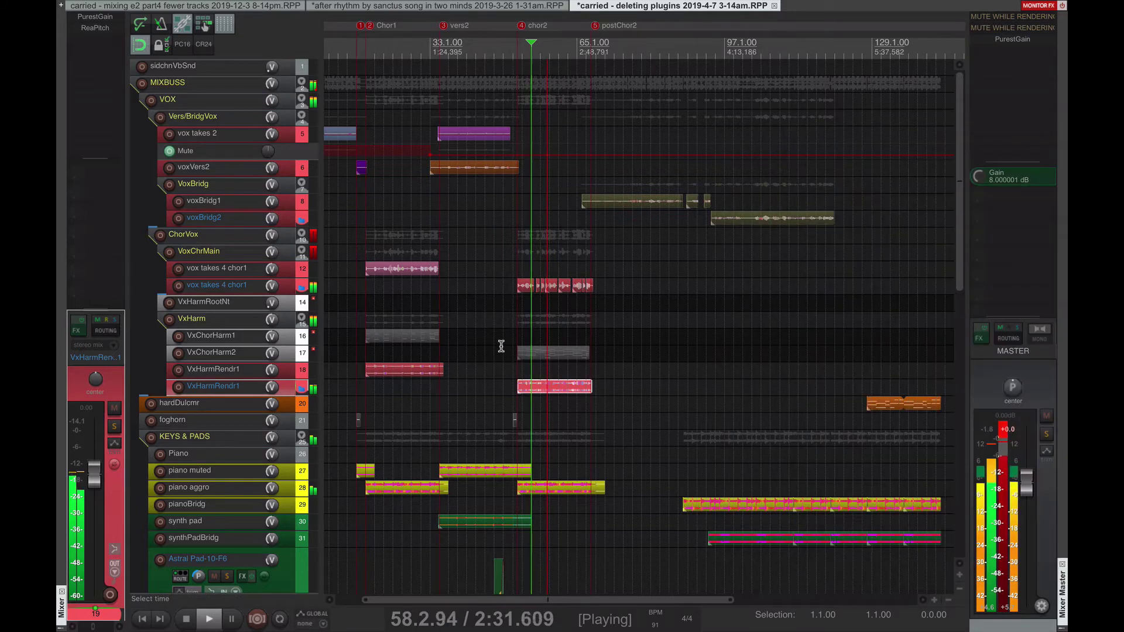
Step: Check the VoxChrMain bus level, stop playback, and play the mix from bar 68 and on from bar 77
left_click(223, 253)
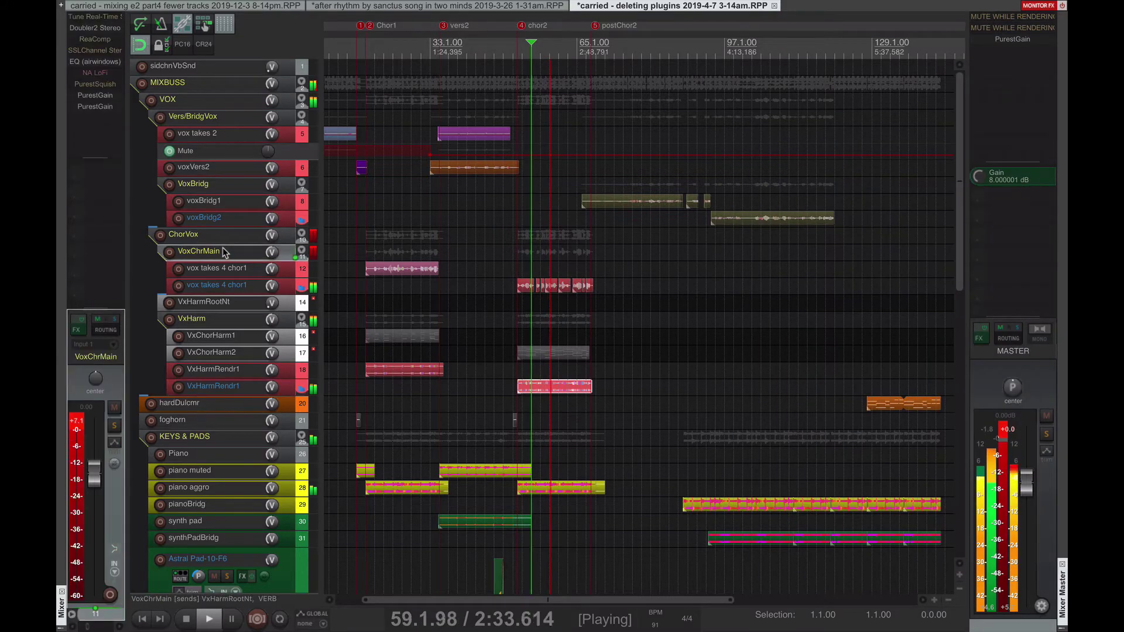
key("space")
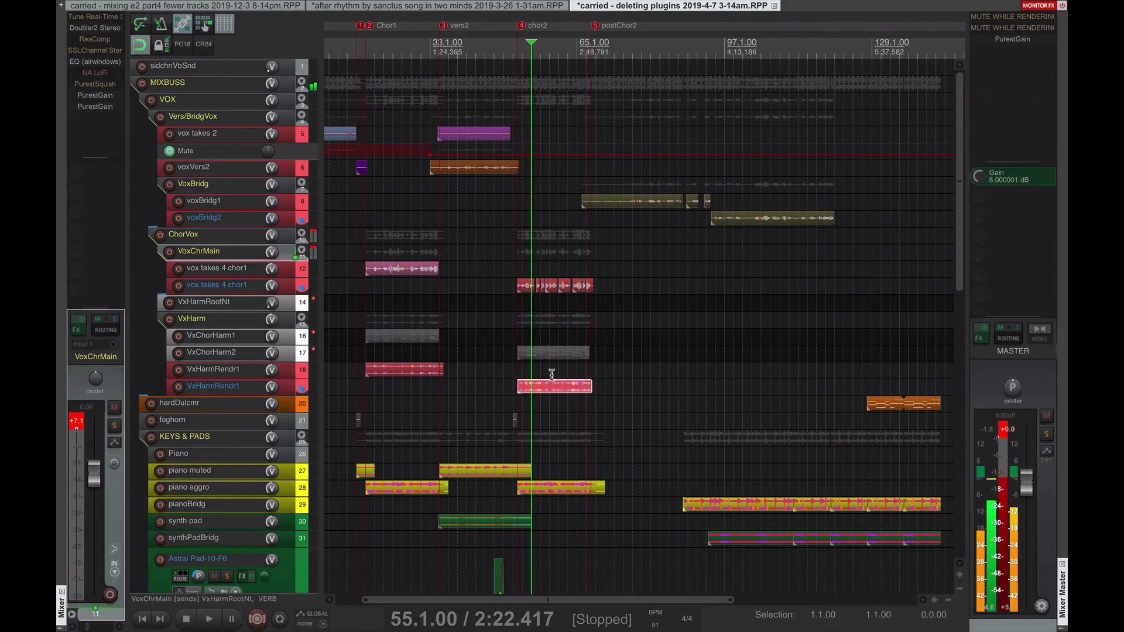
left_click(590, 268)
key("space")
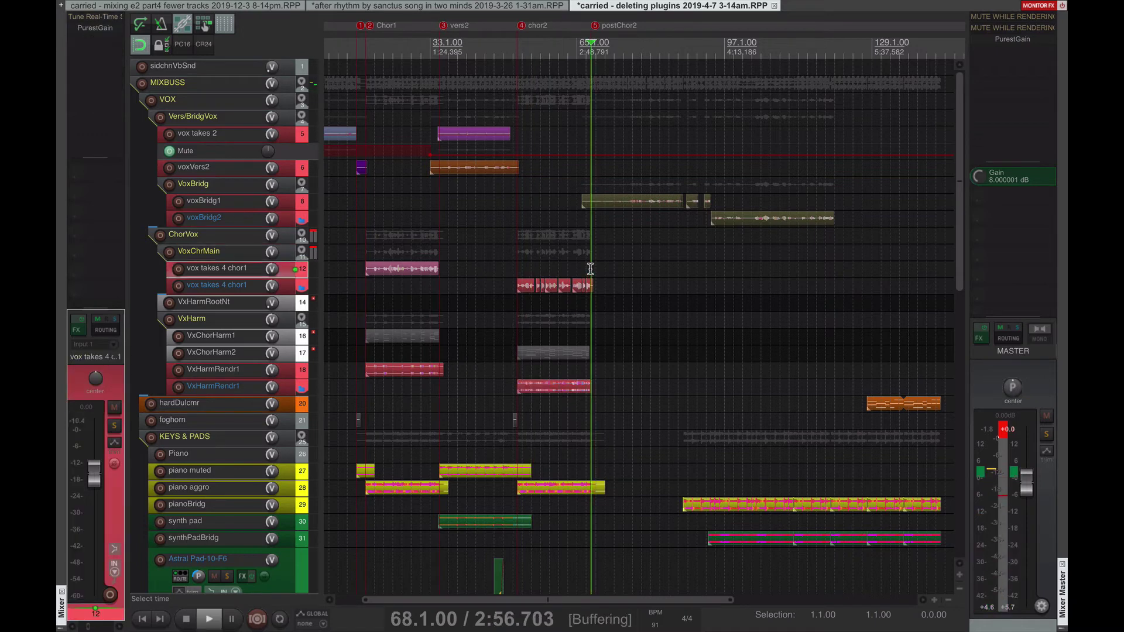
left_click(635, 264)
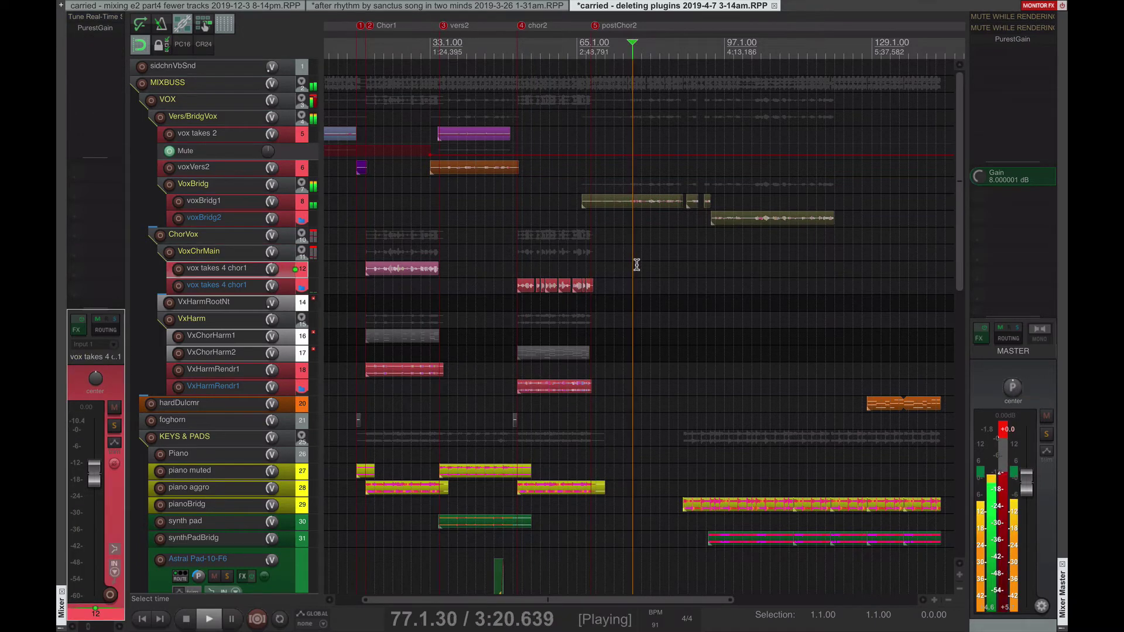
Step: Lower the OneCornerClip Input on the VoxBridg bus to about -4.08
left_click(223, 202)
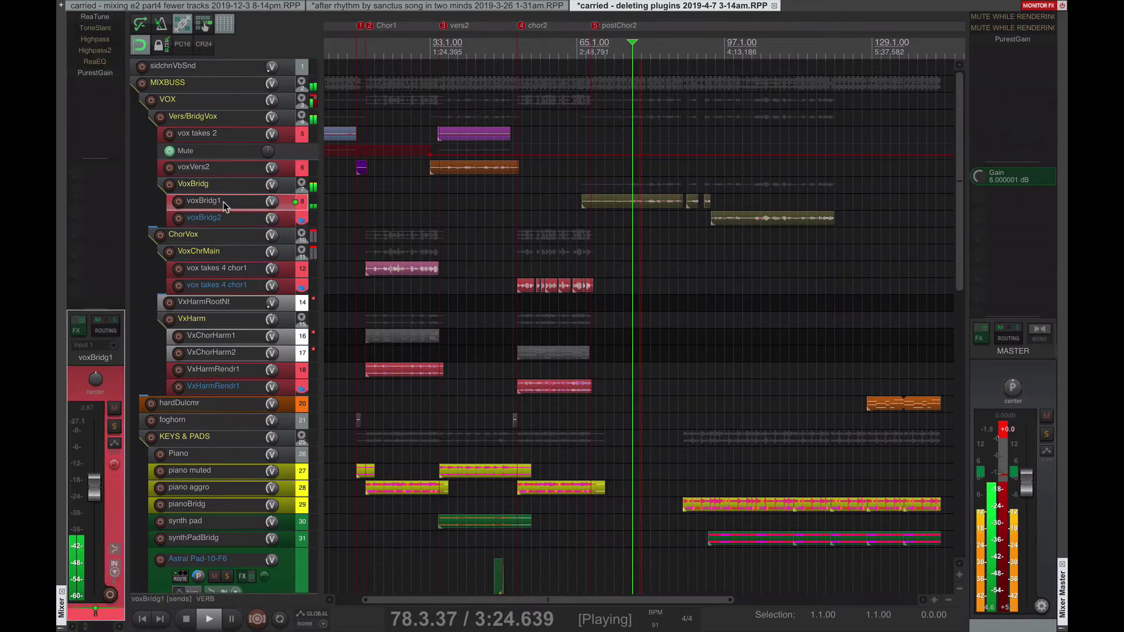
left_click(225, 187)
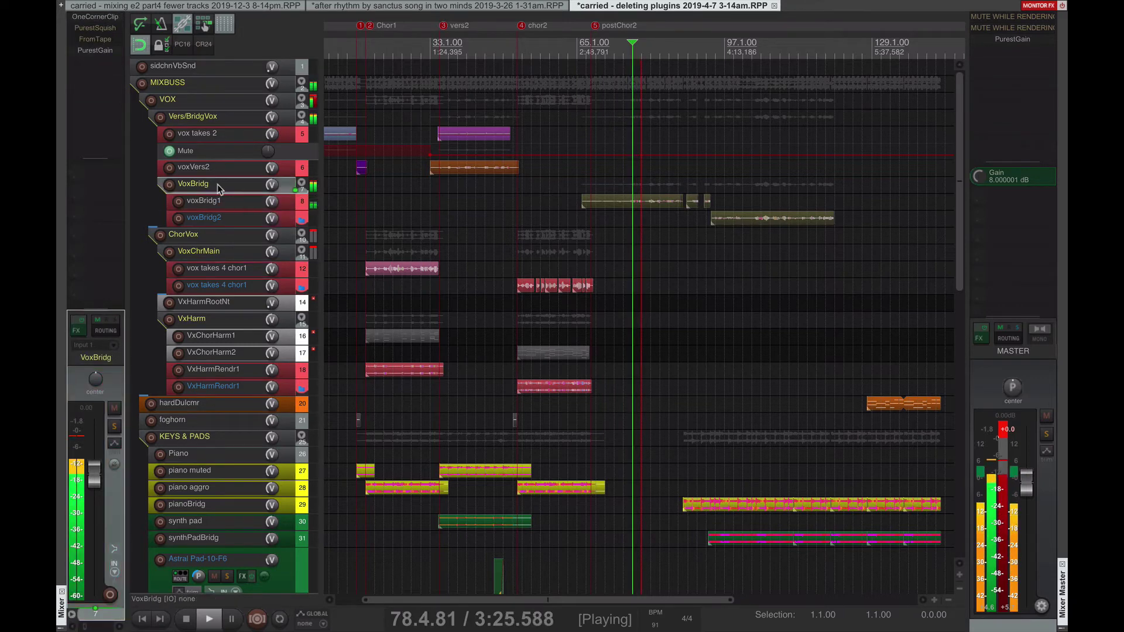
left_click(96, 18)
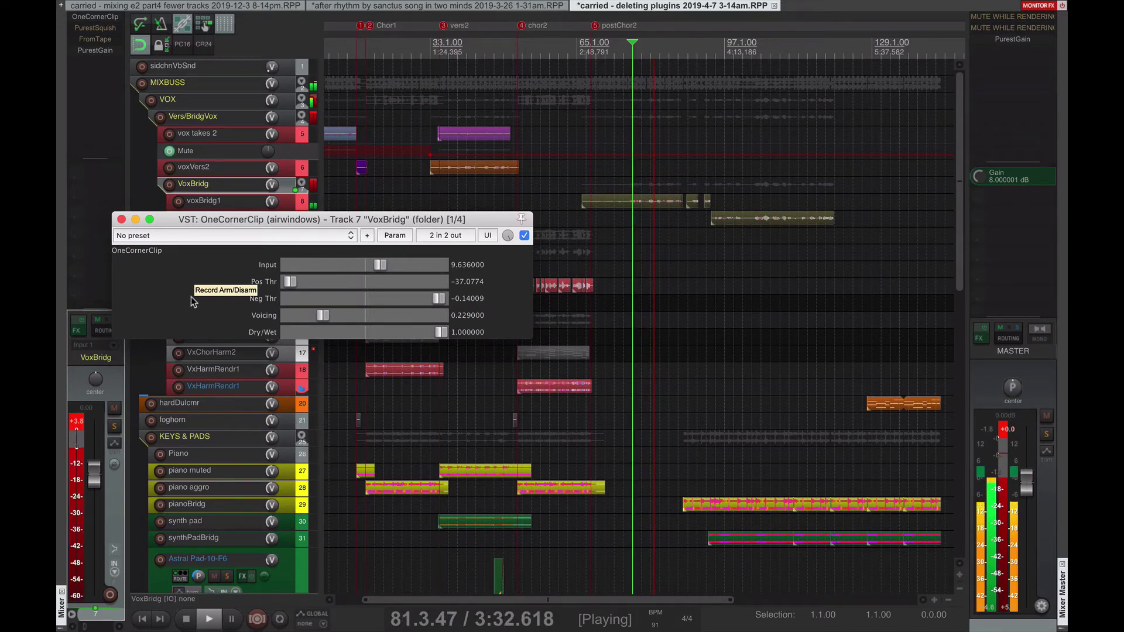
left_click_drag(379, 264, 349, 266)
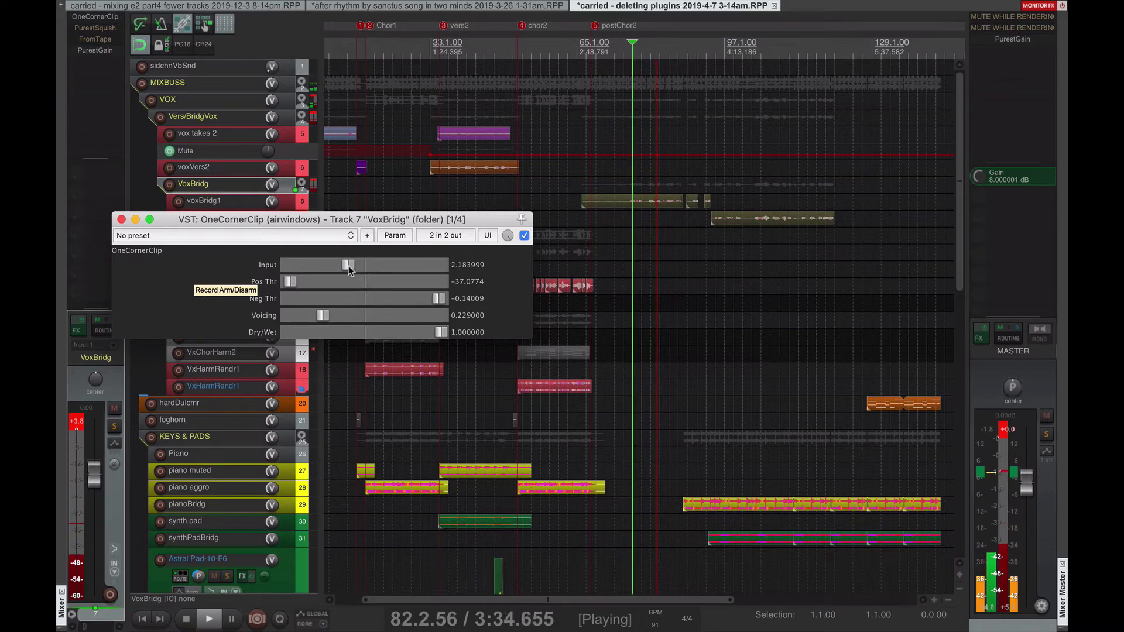
left_click_drag(329, 270, 322, 271)
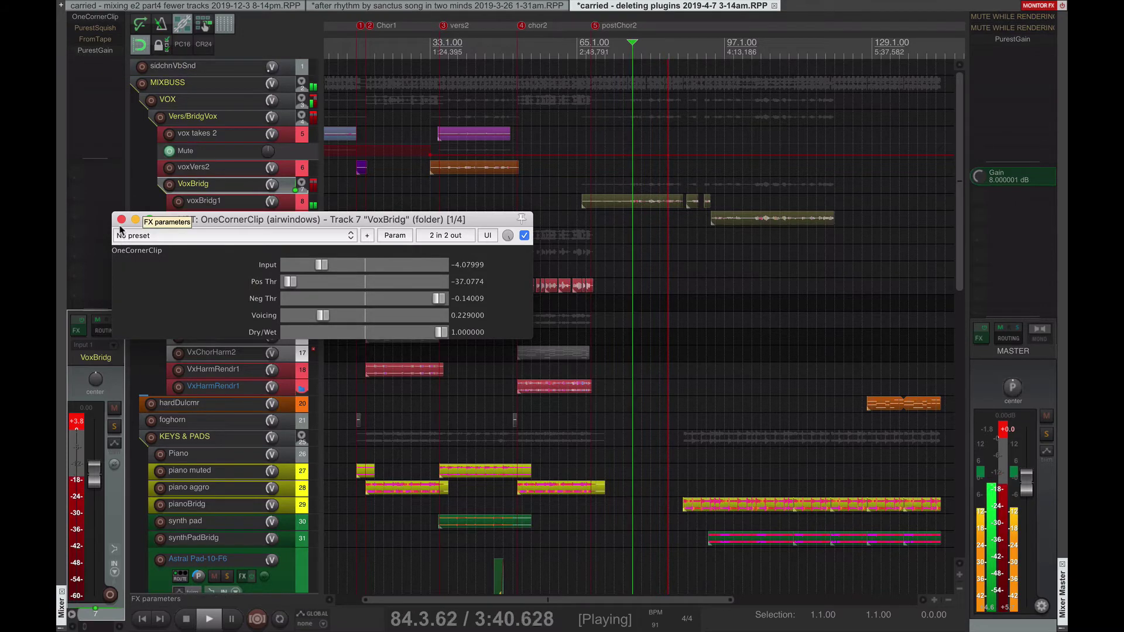
Step: Add a PurestGain plugin at the end of the VoxBridg chain and set its gain to about 6.56 dB
double_click(91, 94)
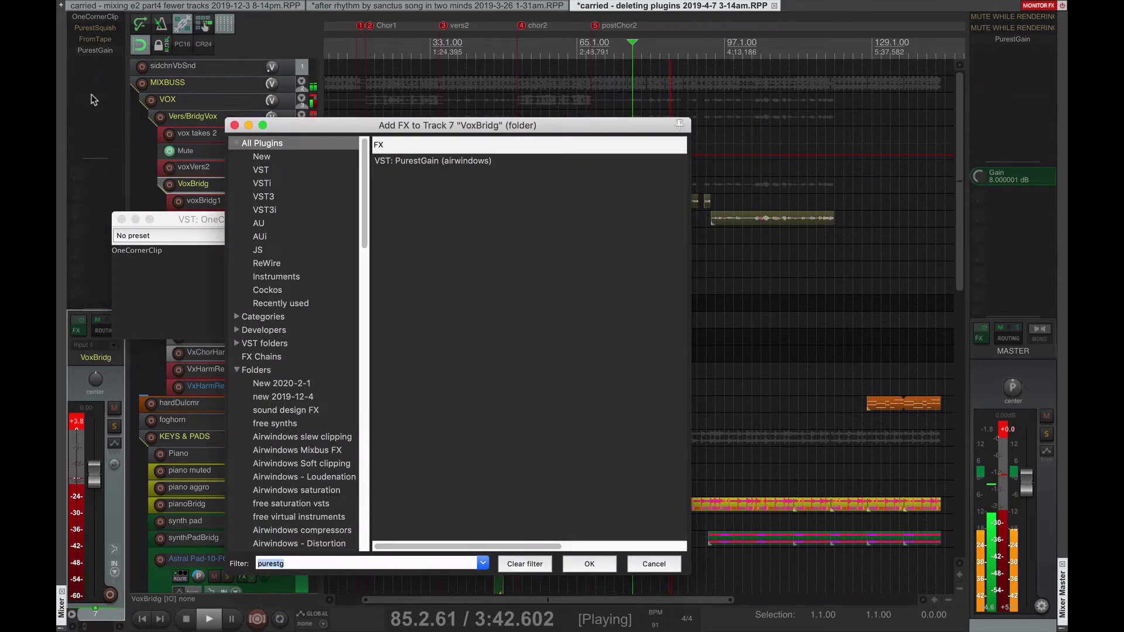
type("p")
key("Return")
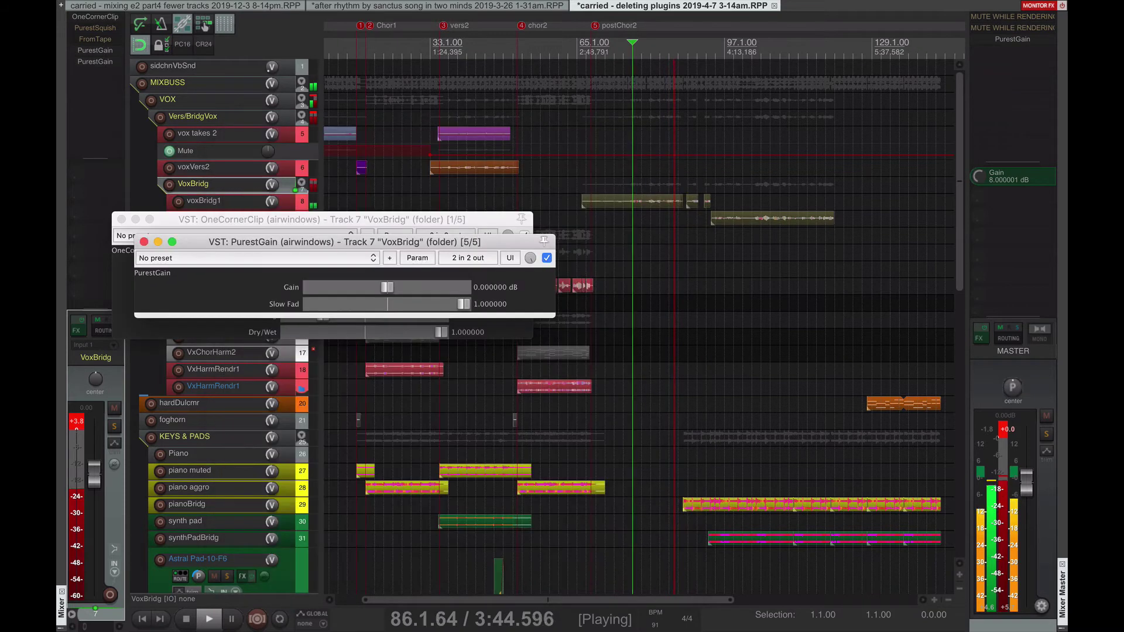
left_click_drag(402, 291, 399, 292)
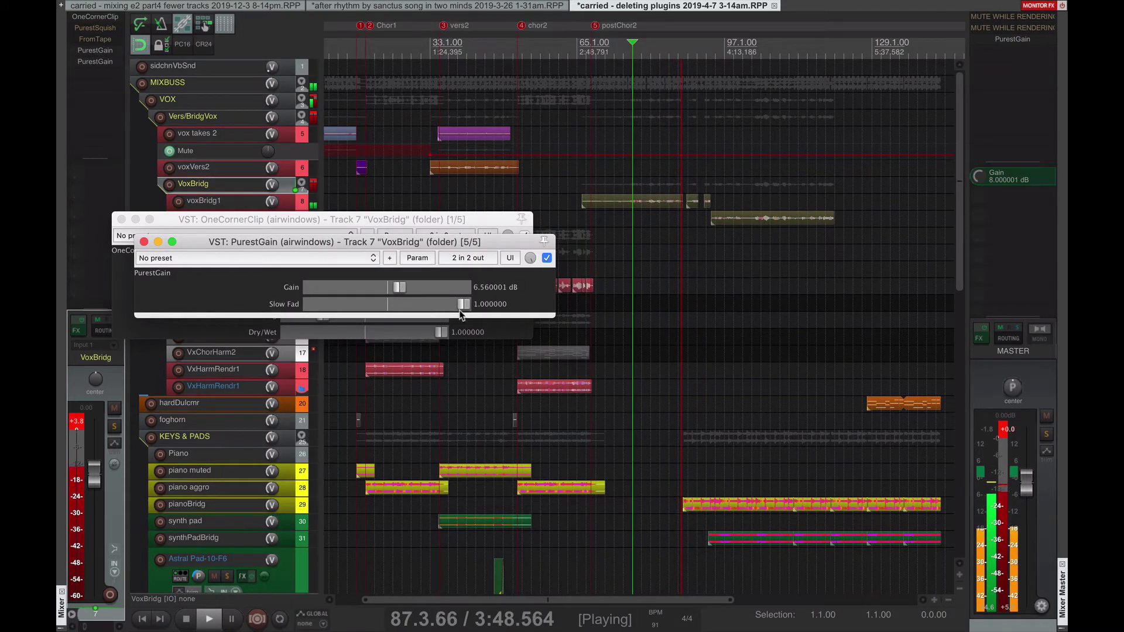
key("Escape")
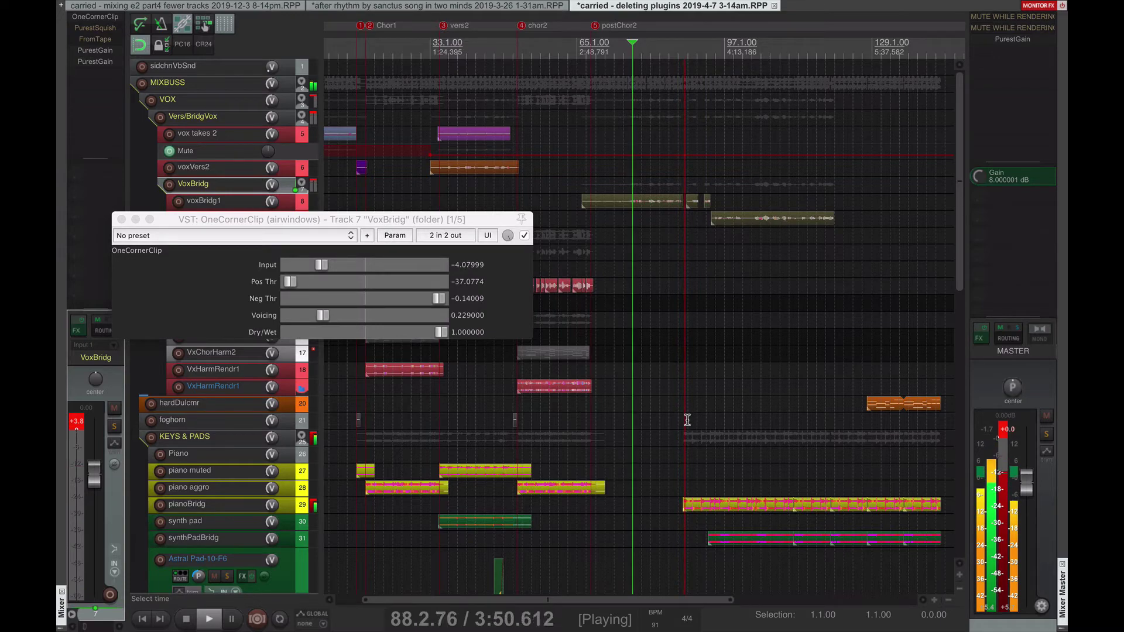
Step: Lower the gain of the existing PurestGain on the pianoBridg track to about -0.8 dB
left_click(188, 307)
key("Escape")
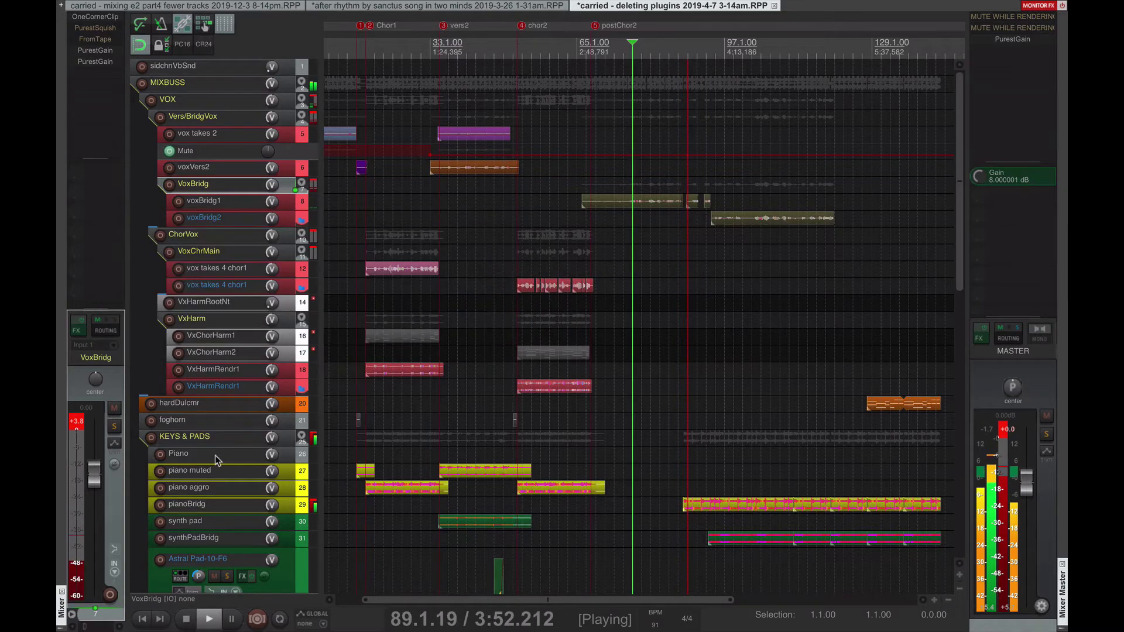
left_click(230, 507)
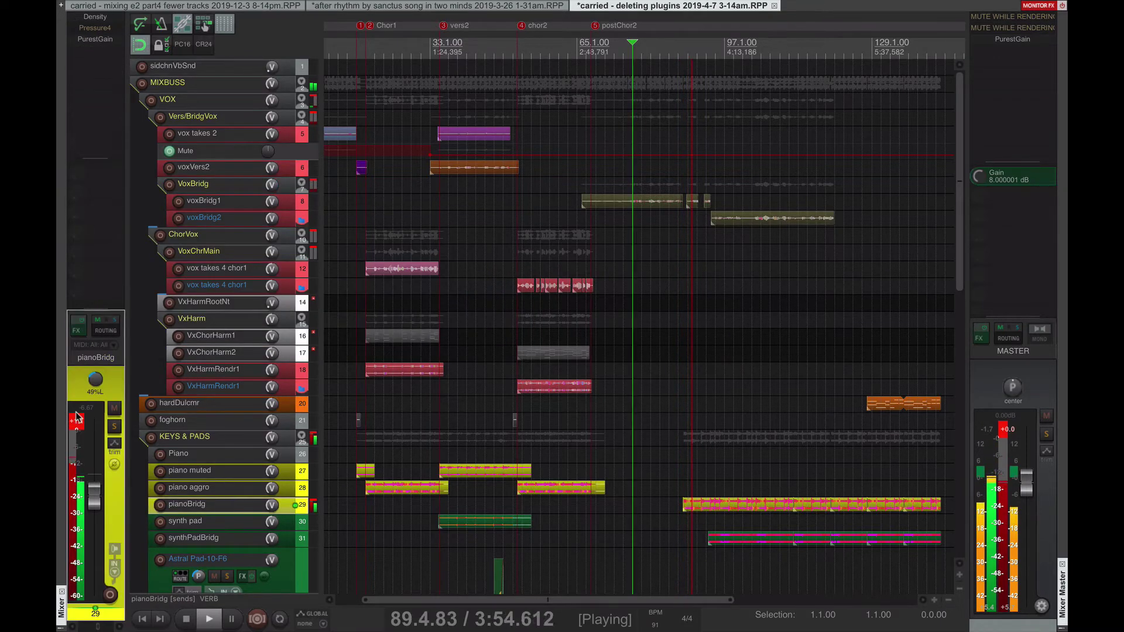
double_click(103, 48)
key("Return")
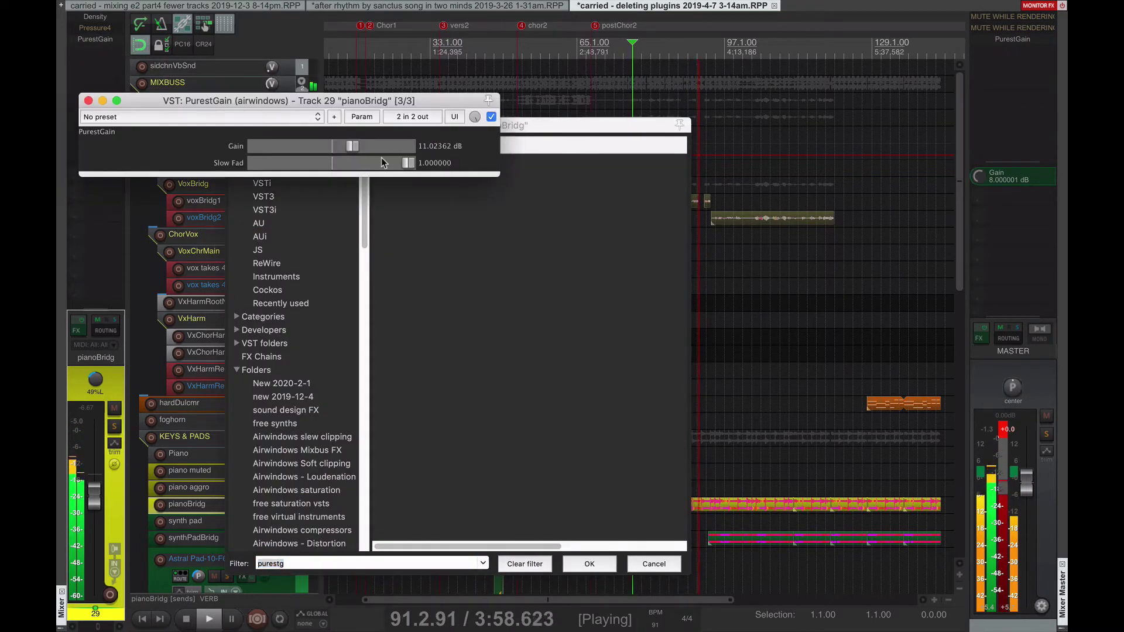
left_click_drag(345, 151, 326, 143)
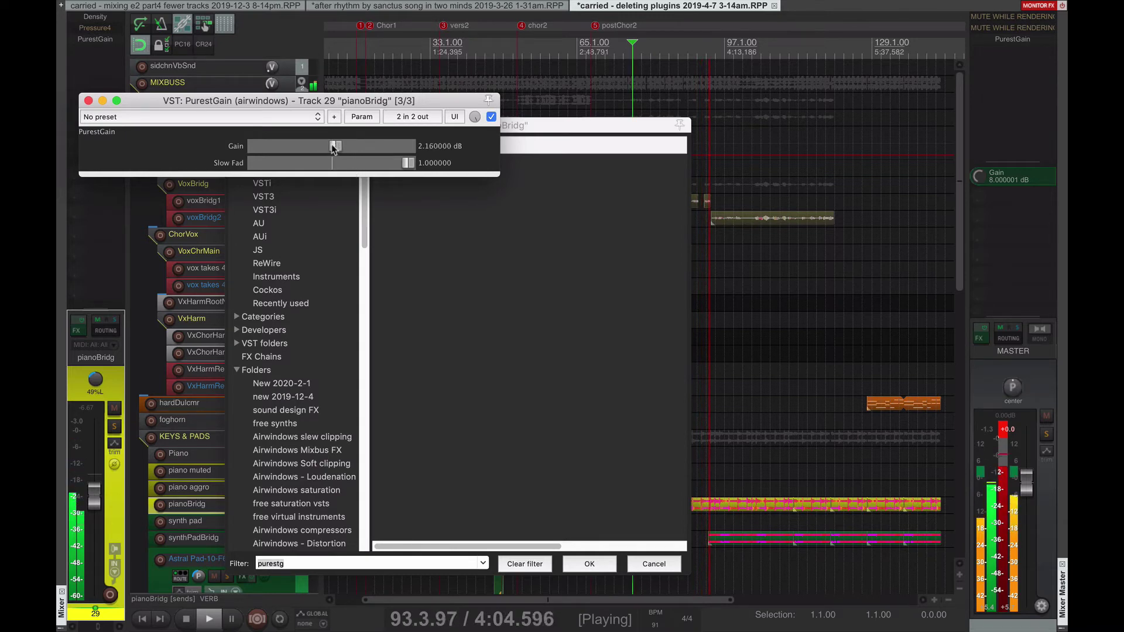
left_click_drag(335, 144, 333, 144)
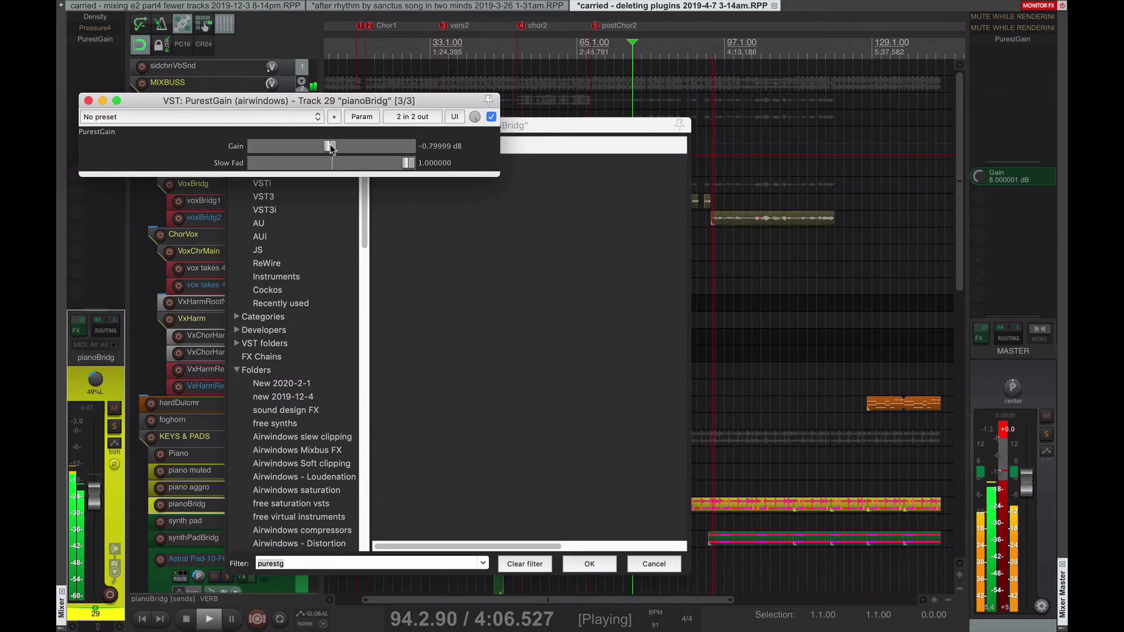
key("Escape")
key("Escape")
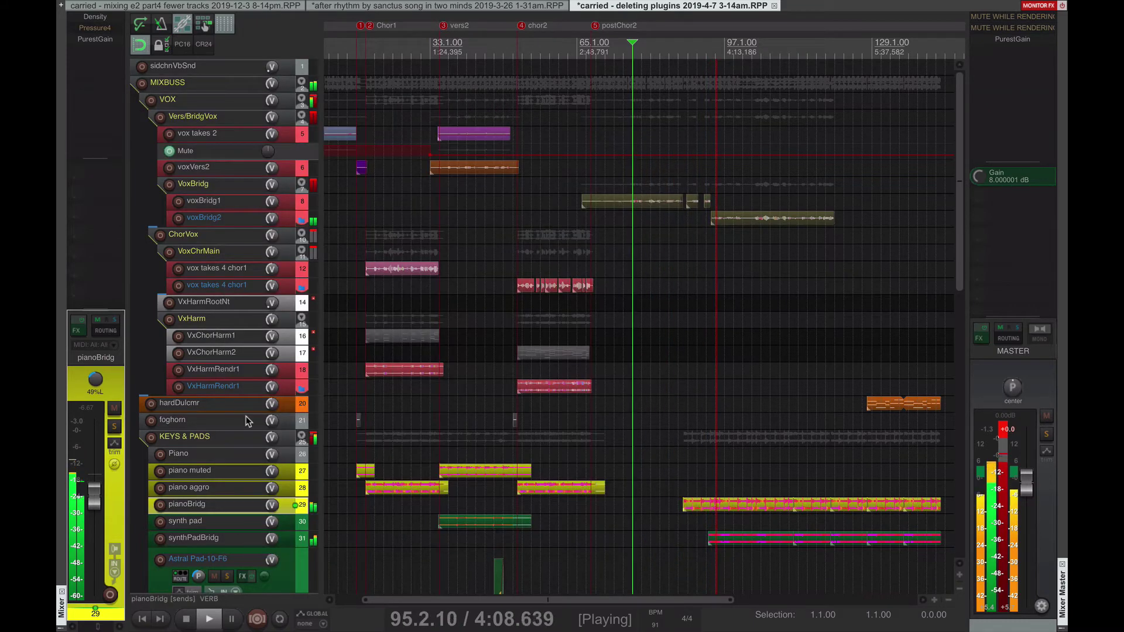
Step: Check the synthPadBridg level and look through the project's tracks and their mute states in the Track Manager
scroll(244, 464, "down", 5)
left_click(227, 410)
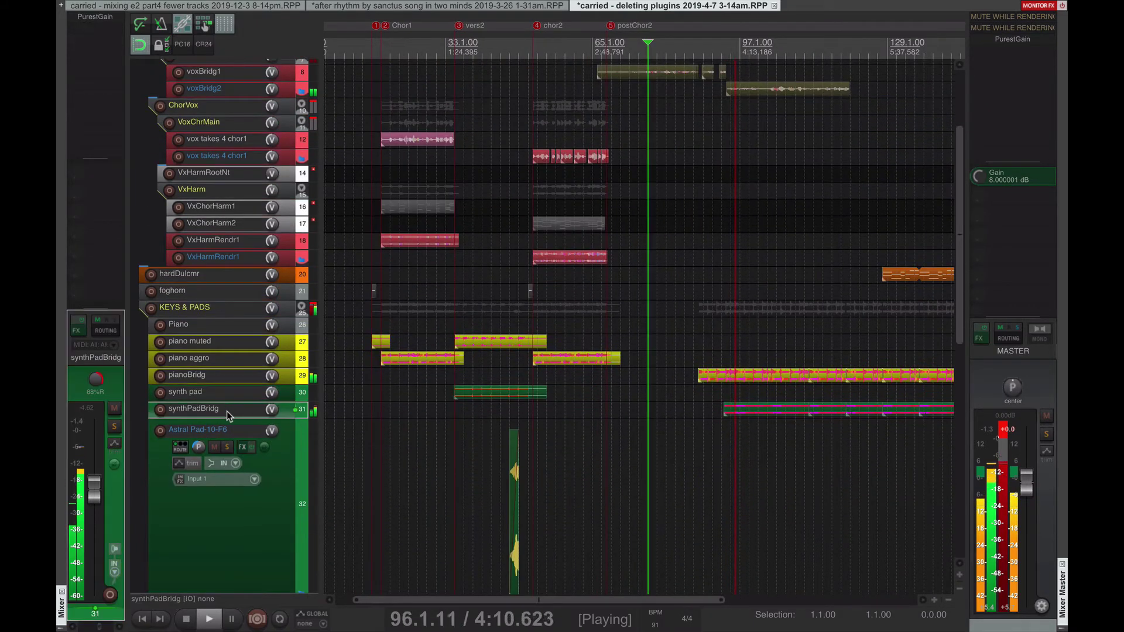
scroll(228, 414, "down", 4)
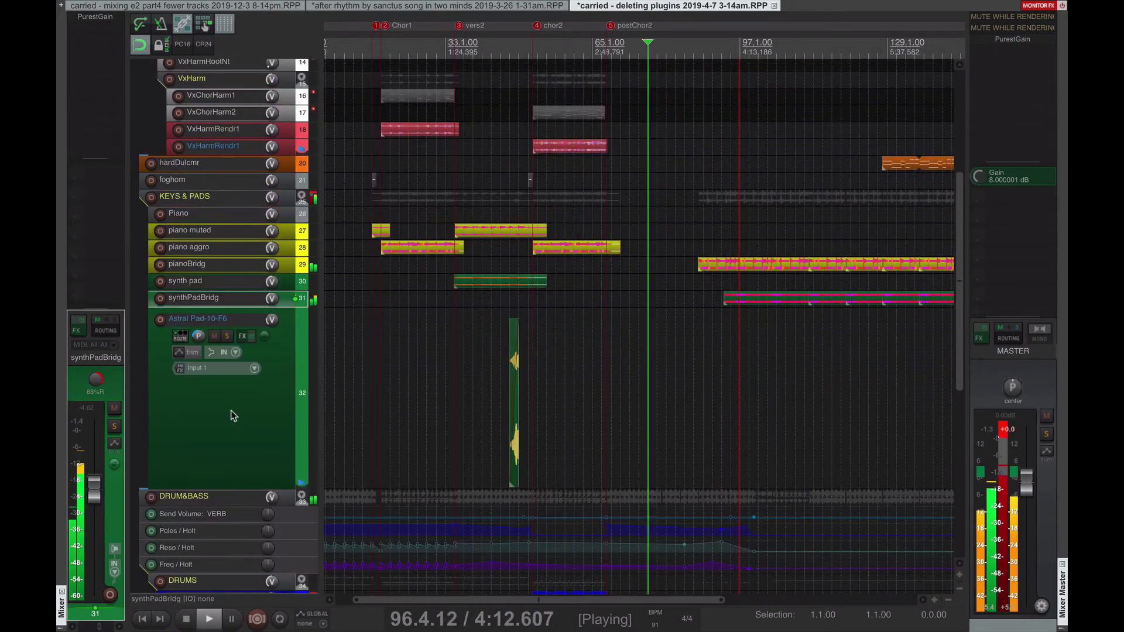
scroll(488, 370, "down", 5)
scroll(489, 370, "up", 4)
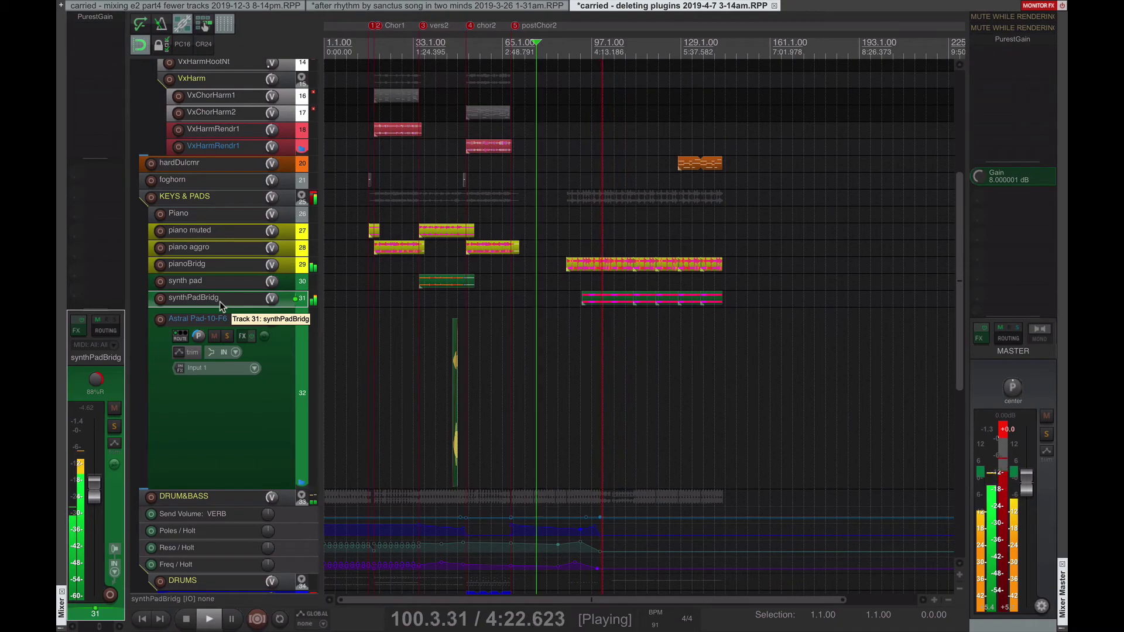
key("super+alt+m")
scroll(318, 392, "down", 6)
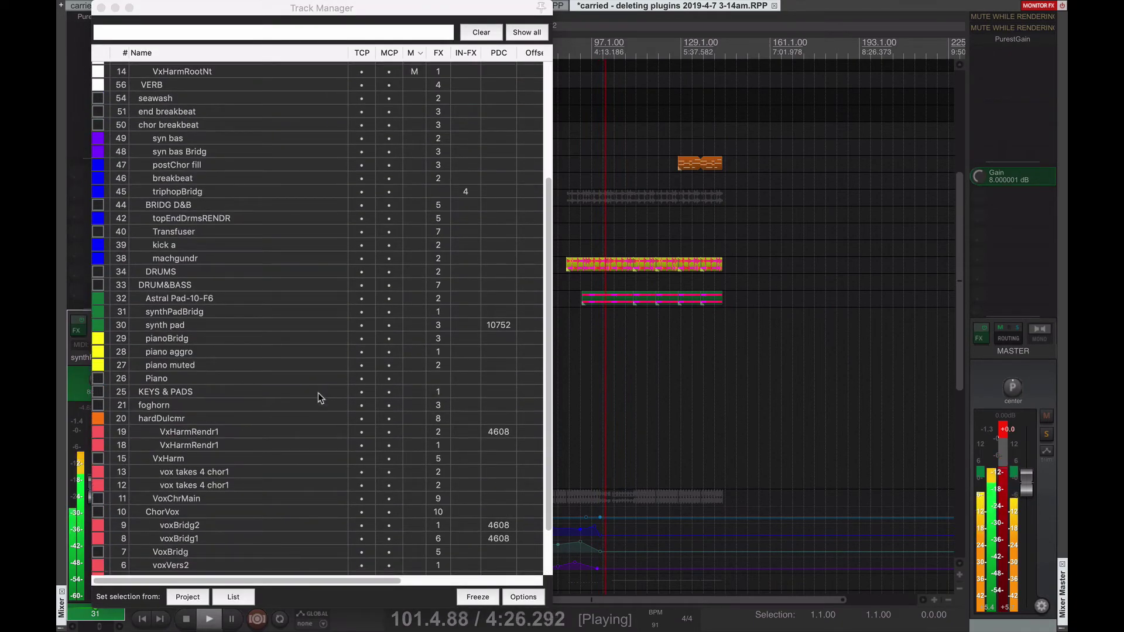
scroll(318, 392, "up", 6)
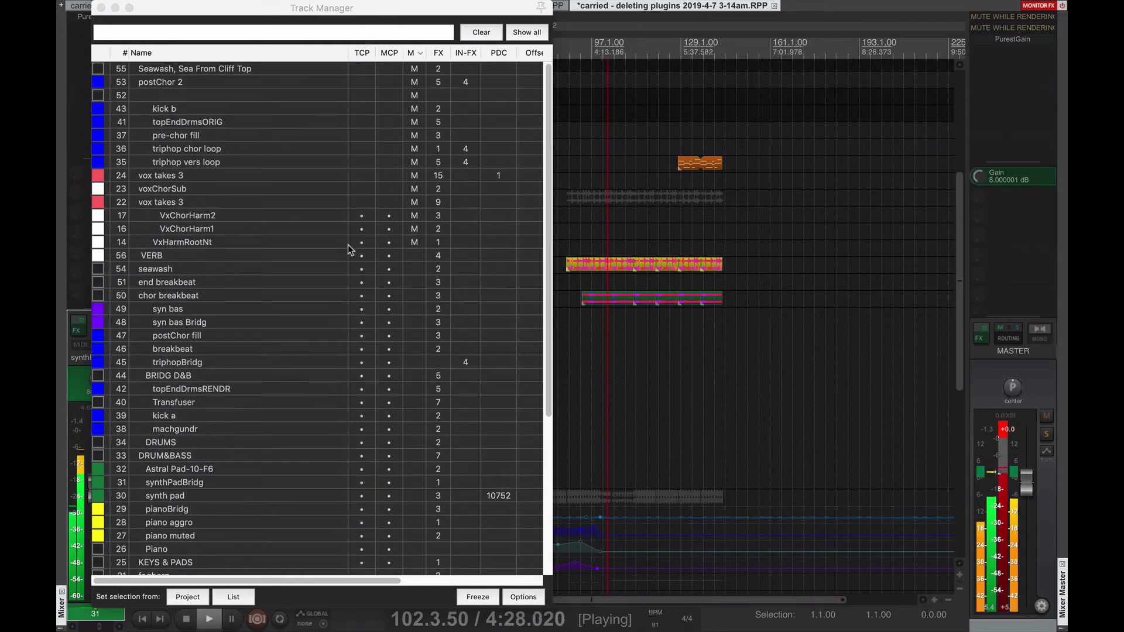
left_click(101, 8)
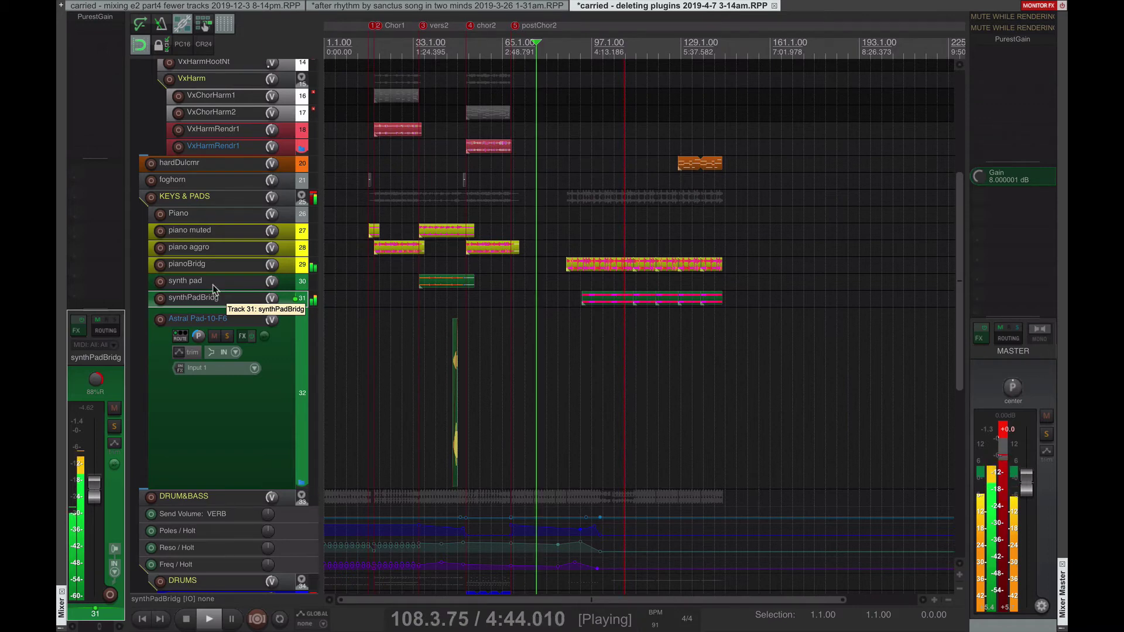
Step: Inspect the OneCornerClip settings on the VoxBridg bus and the ReaTune manual correction on the voxBridg2 track
scroll(205, 138, "up", 8)
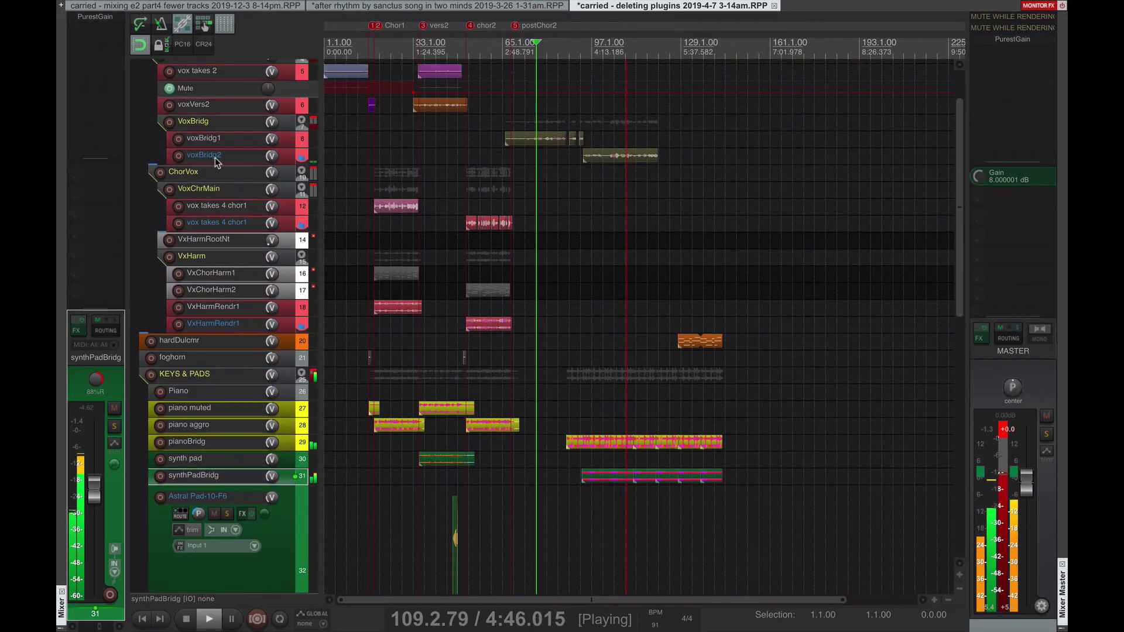
left_click(215, 159)
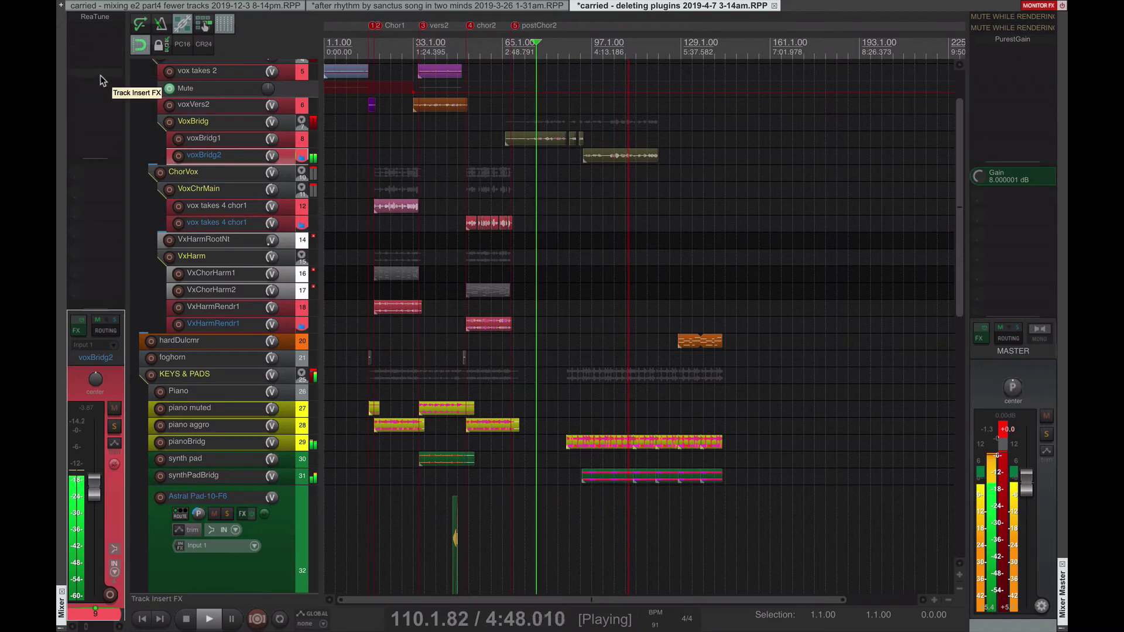
left_click(241, 122)
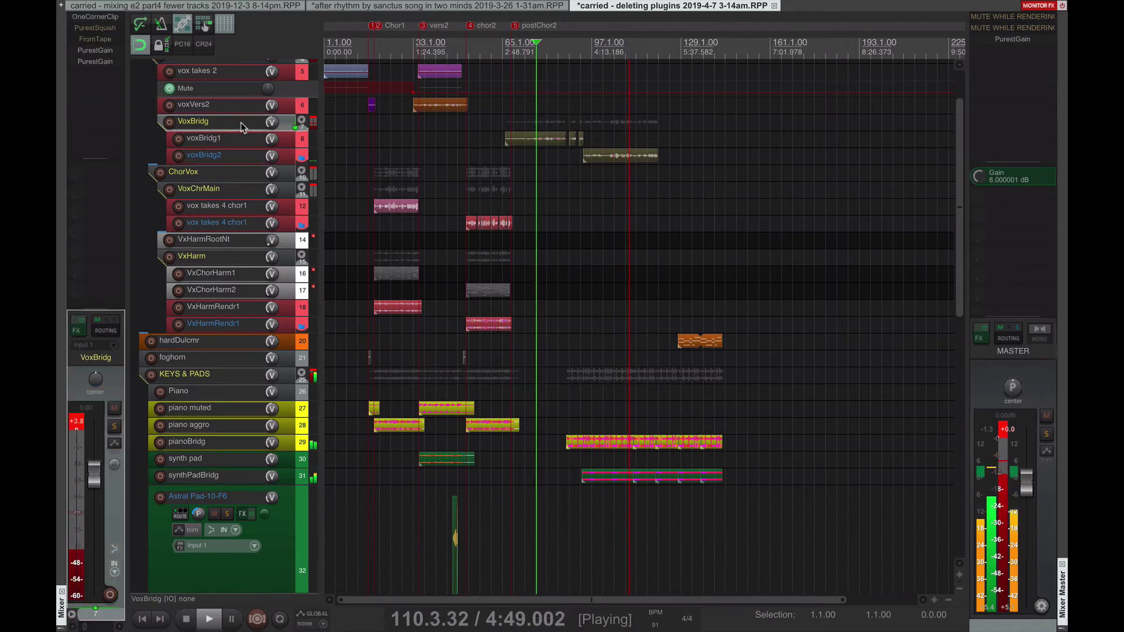
double_click(95, 17)
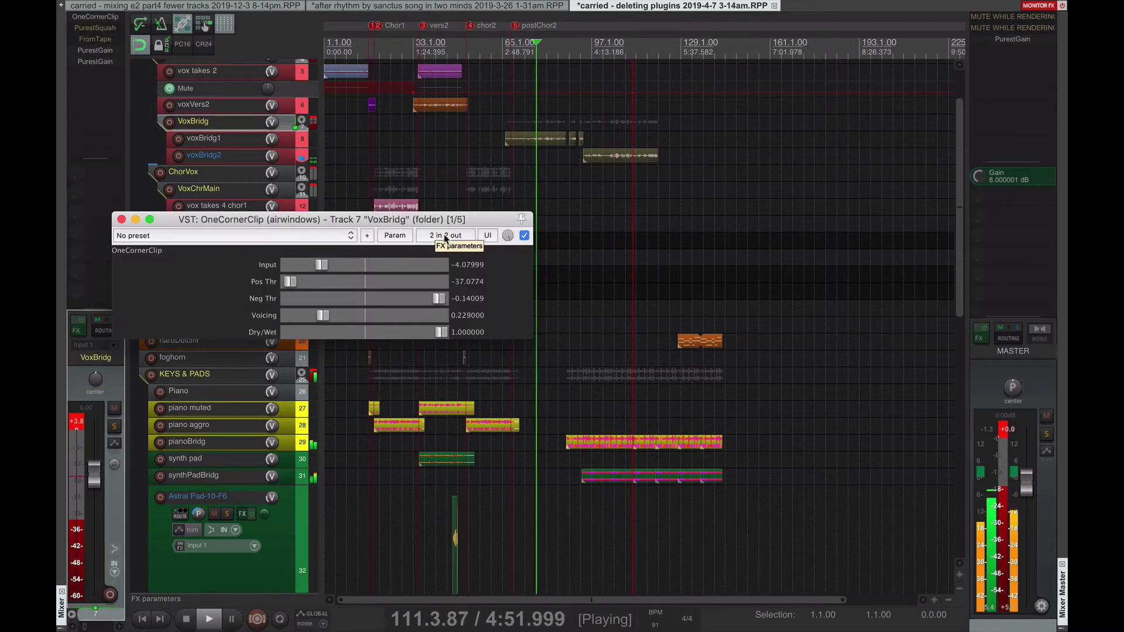
left_click(122, 220)
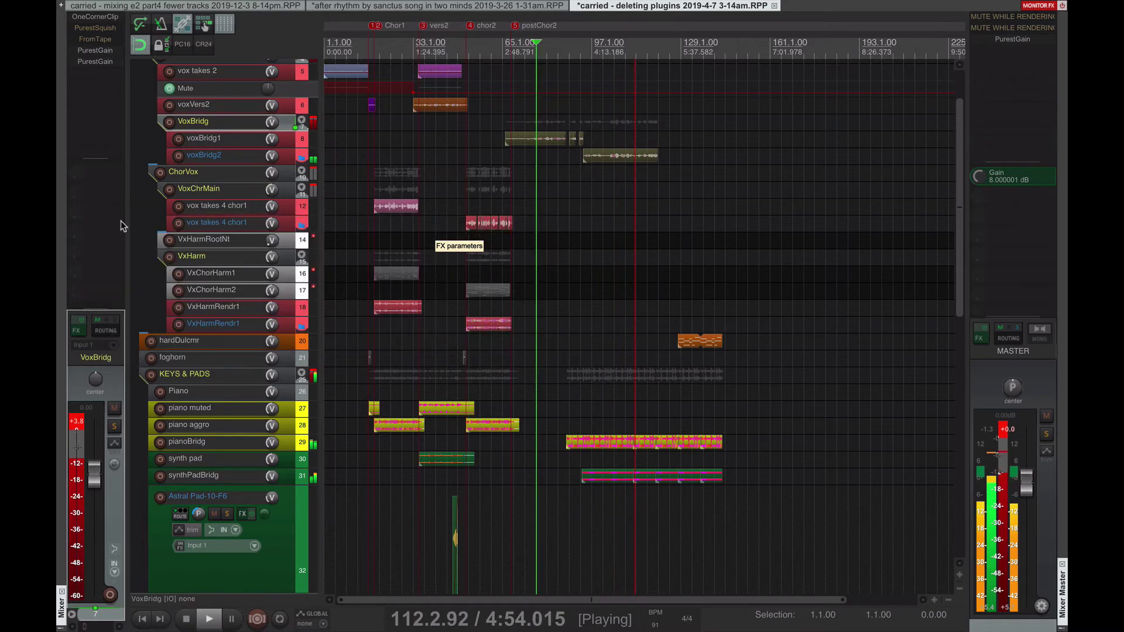
left_click(212, 155)
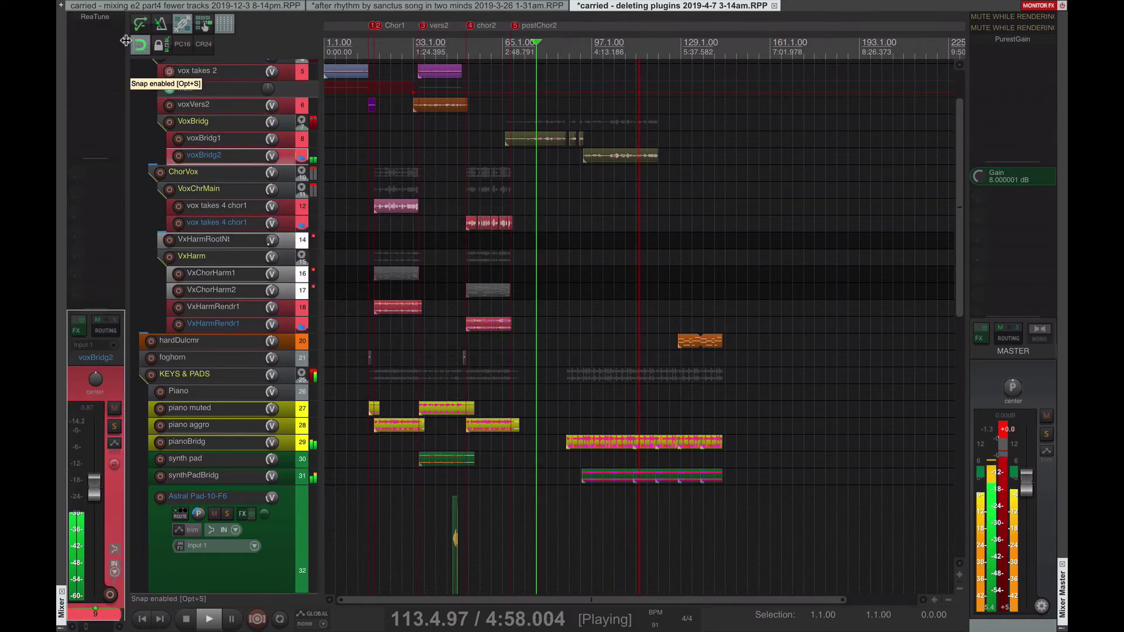
left_click(97, 19)
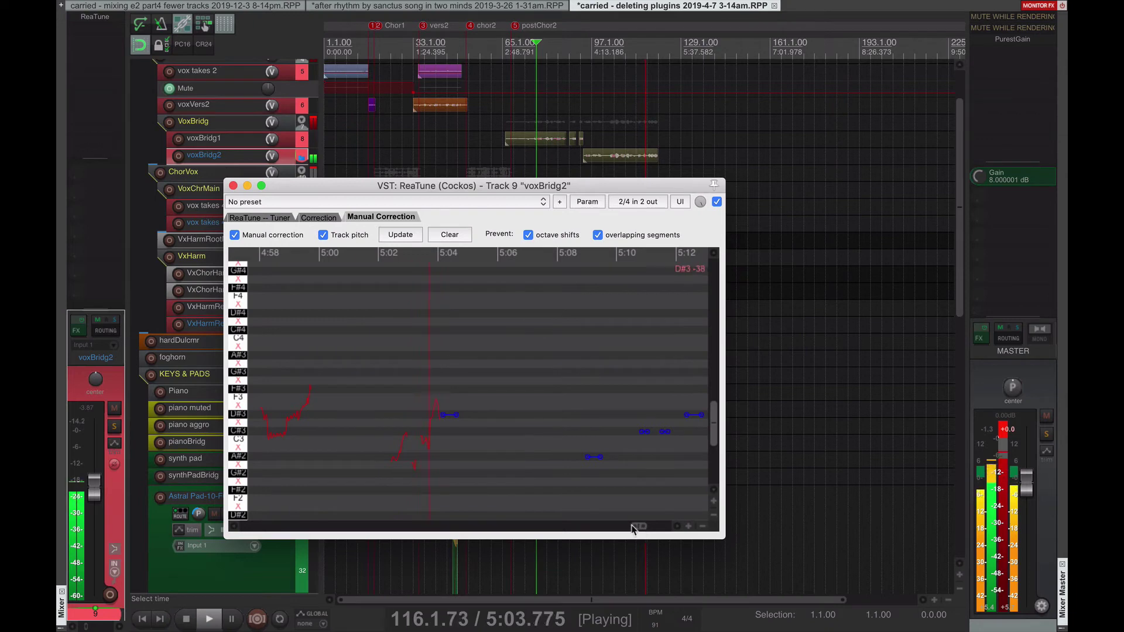
key("Escape")
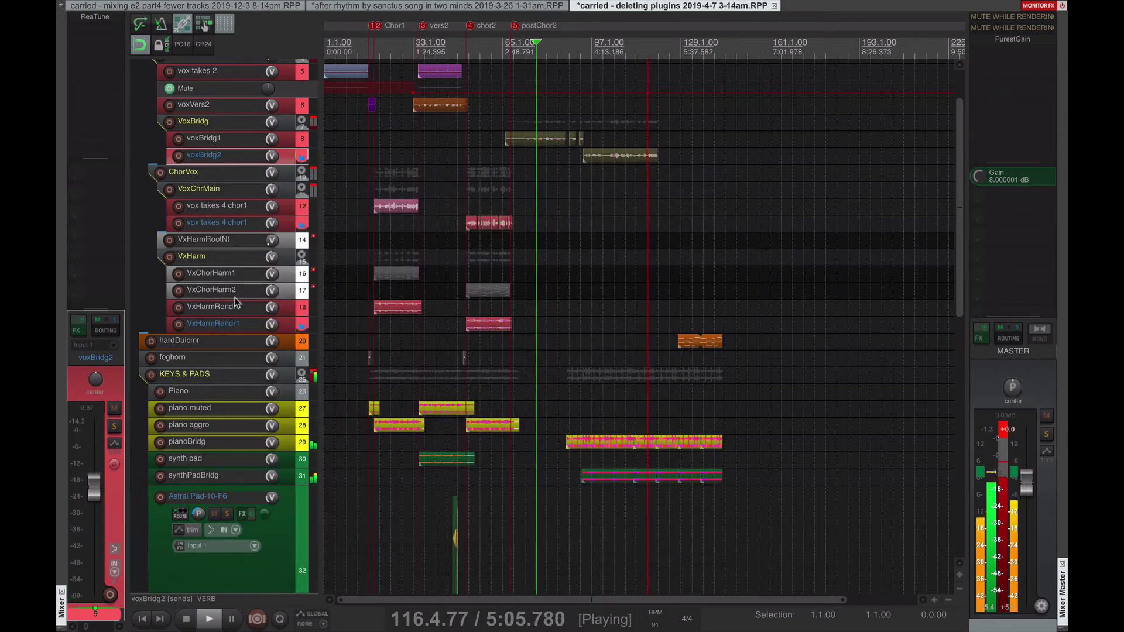
Step: Play the mix from bars 125 and 129, inspect the organ plugin on the hardDulcmr track, and stop playback
left_click(667, 321)
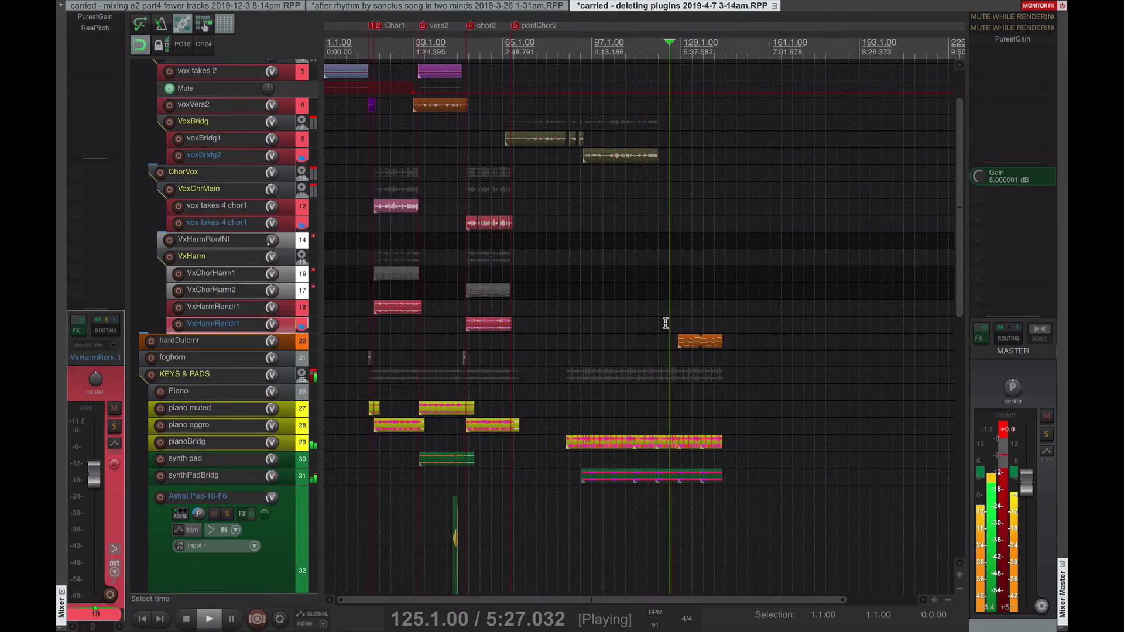
left_click(679, 323)
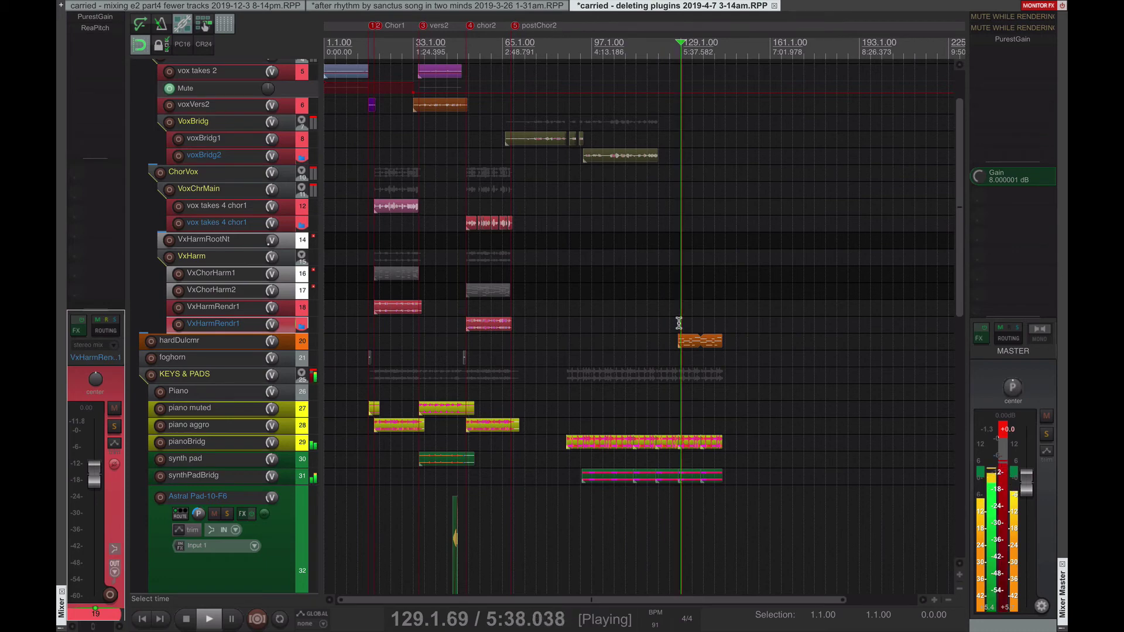
left_click(219, 342)
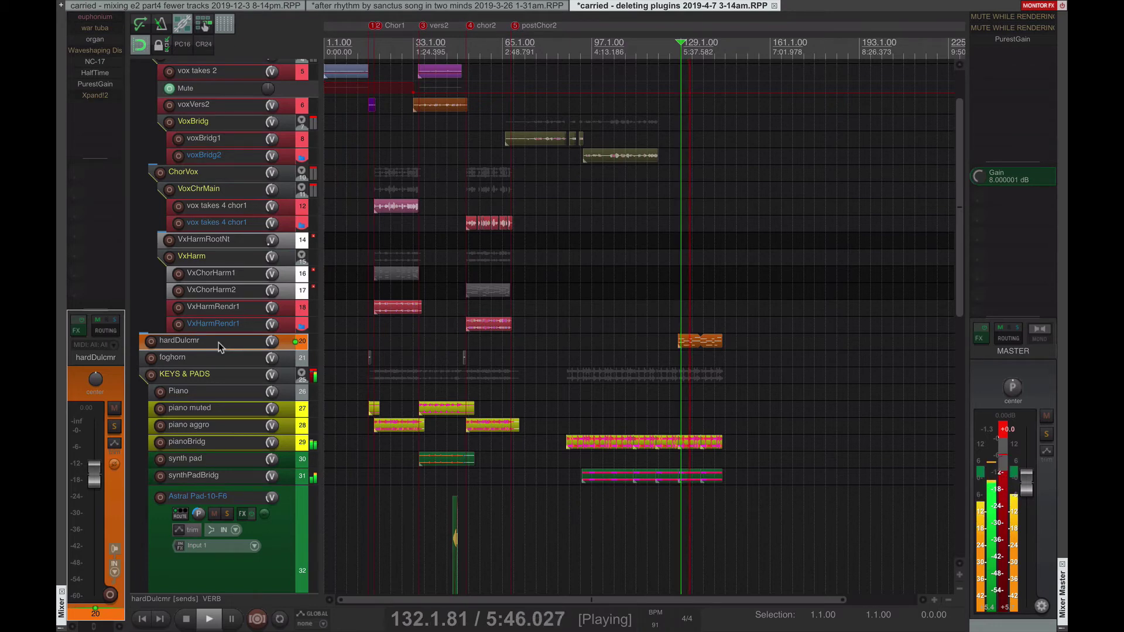
left_click(110, 41)
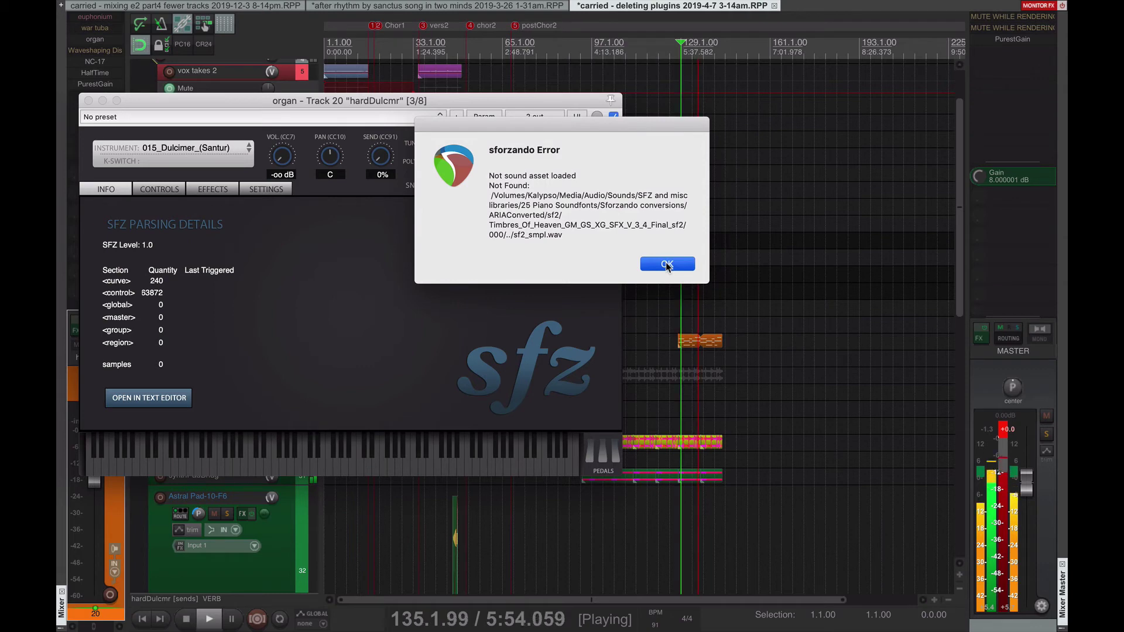
left_click(667, 264)
key("Escape")
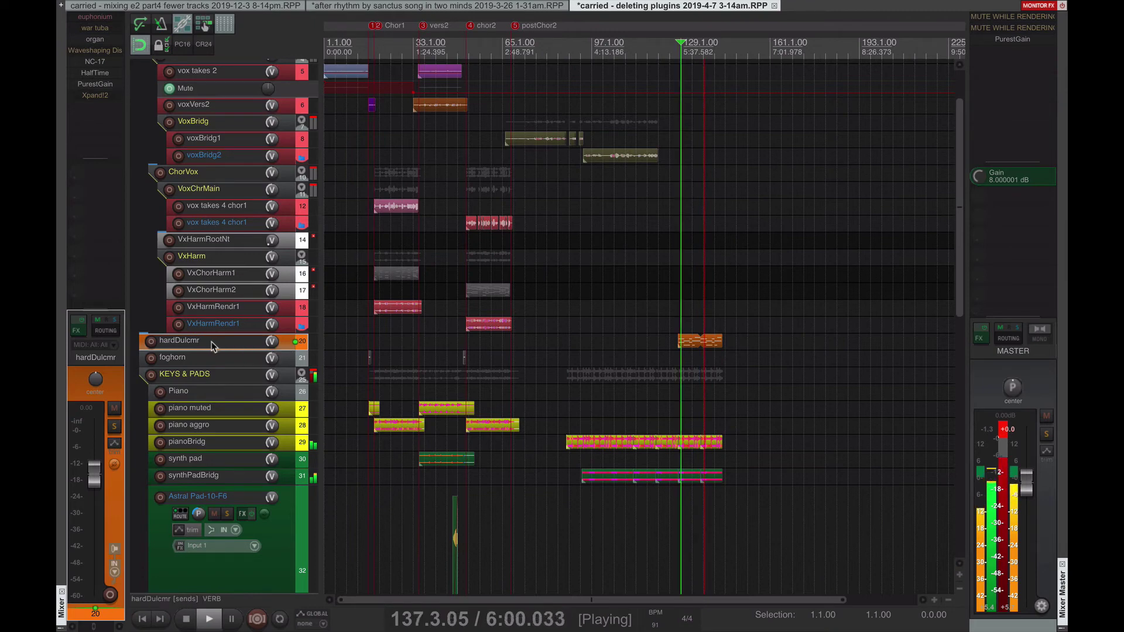
key("space")
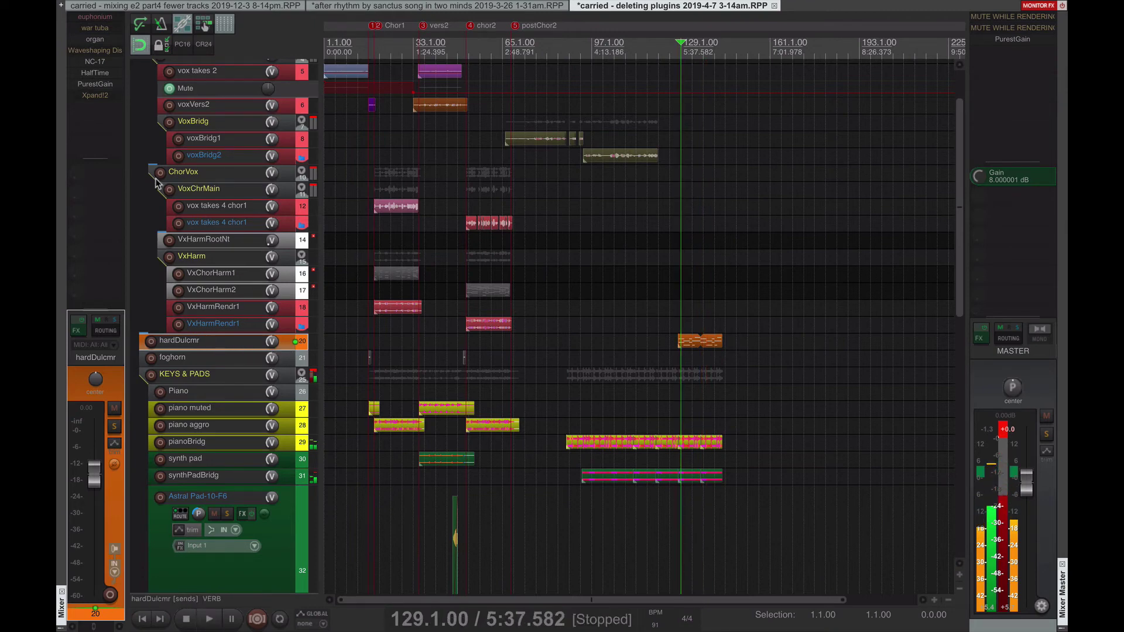
Step: Add the Xpand!2 instrument to the end of the hardDulcmr plugin chain and close its window
key("f")
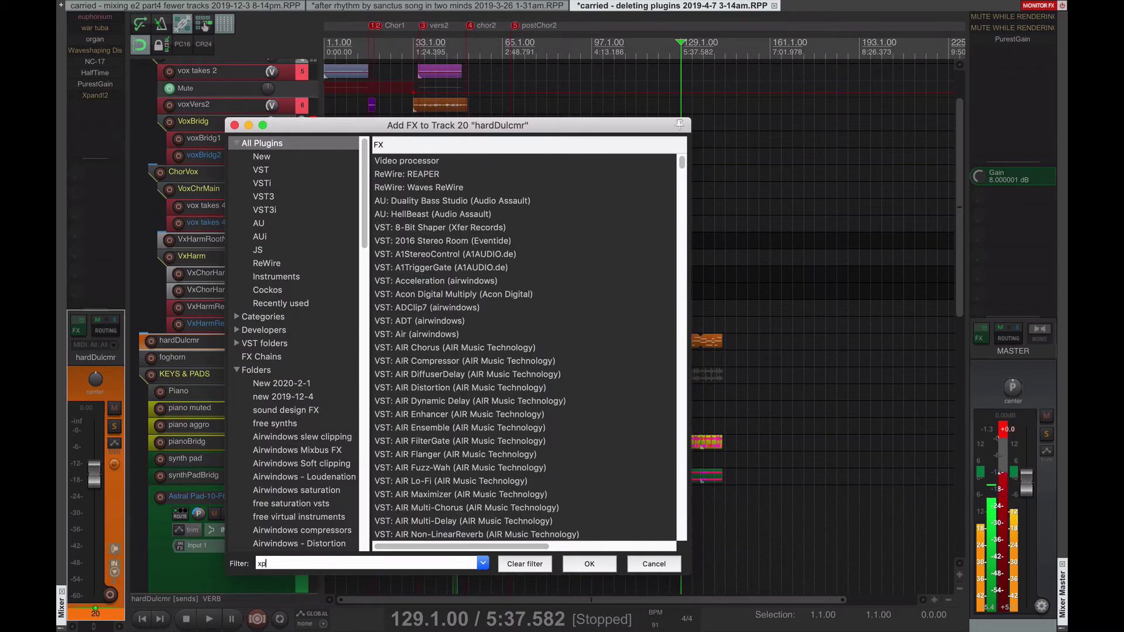
key("Down")
key("Down")
key("Down")
key("Down")
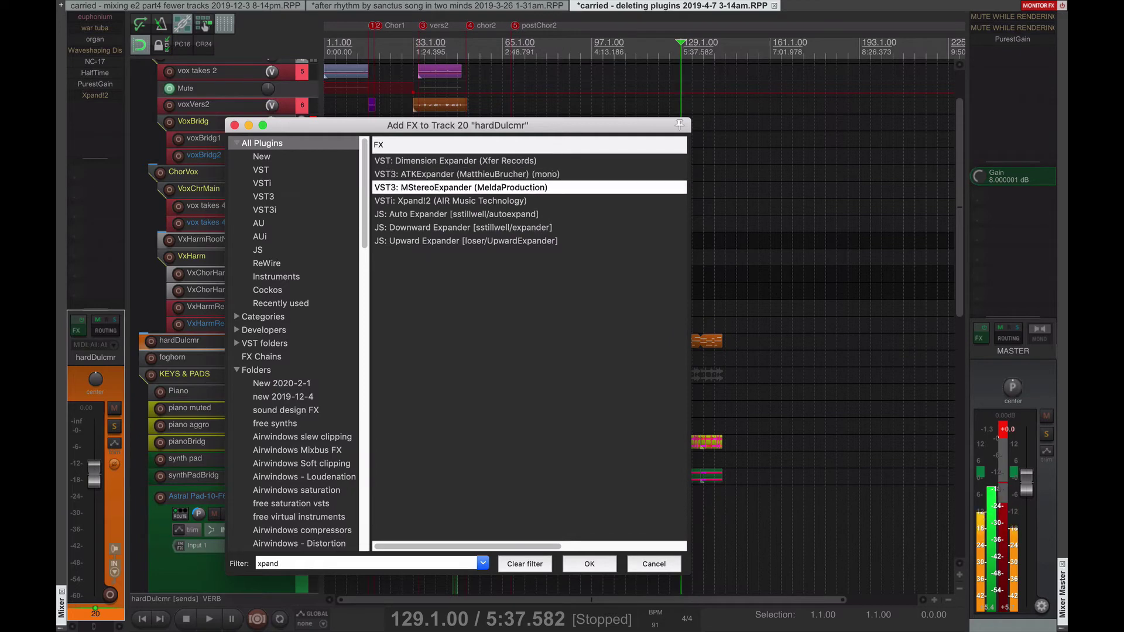
key("Return")
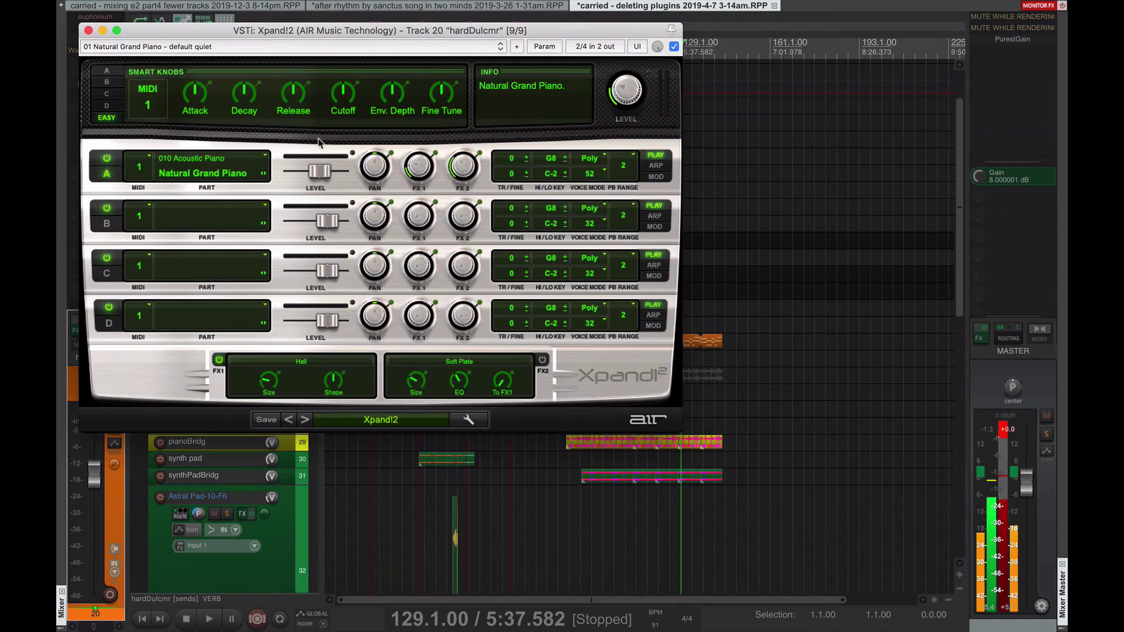
left_click(384, 423)
key("Escape")
key("Escape")
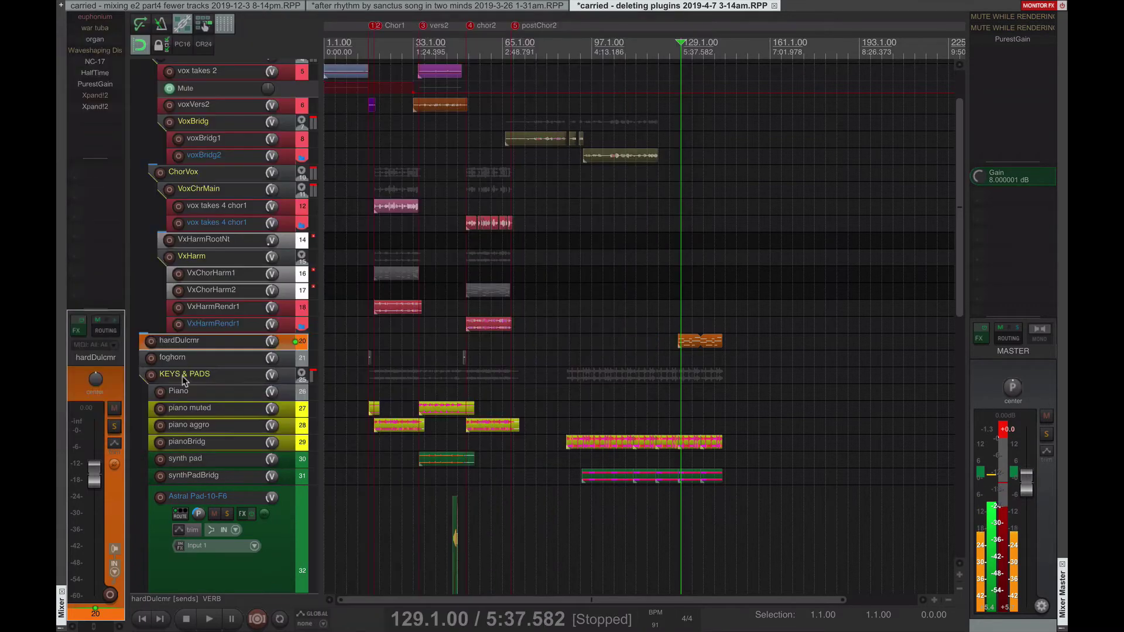
Step: Move the new Xpand!2 in the hardDulcmr chain to just before the NC-17 plugin
left_click(165, 374)
left_click(228, 342)
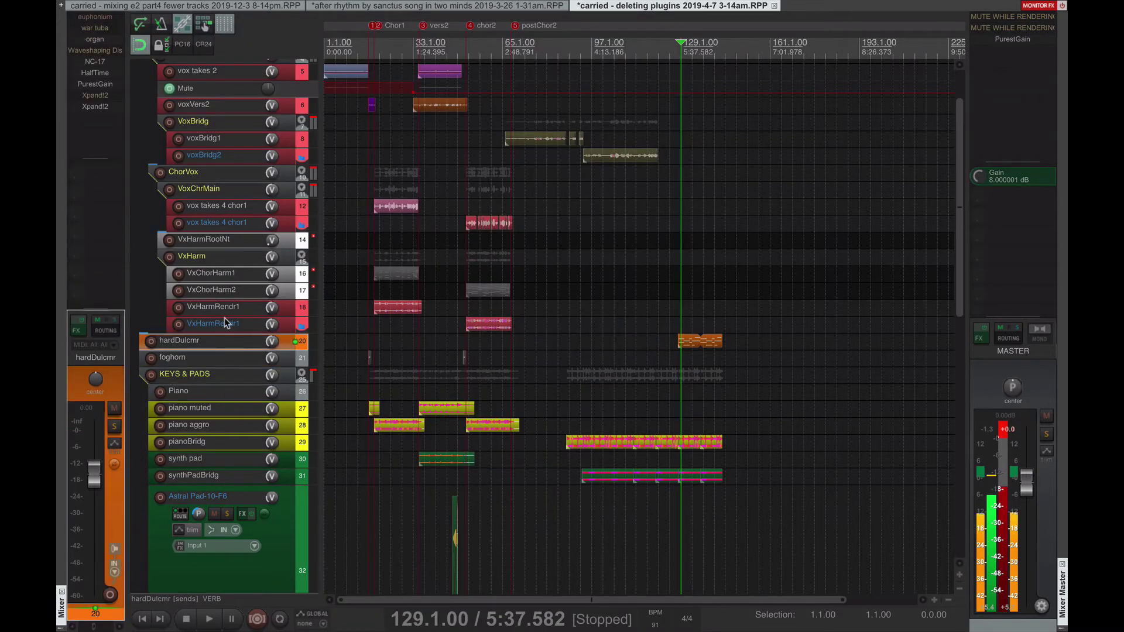
left_click_drag(105, 94, 103, 63)
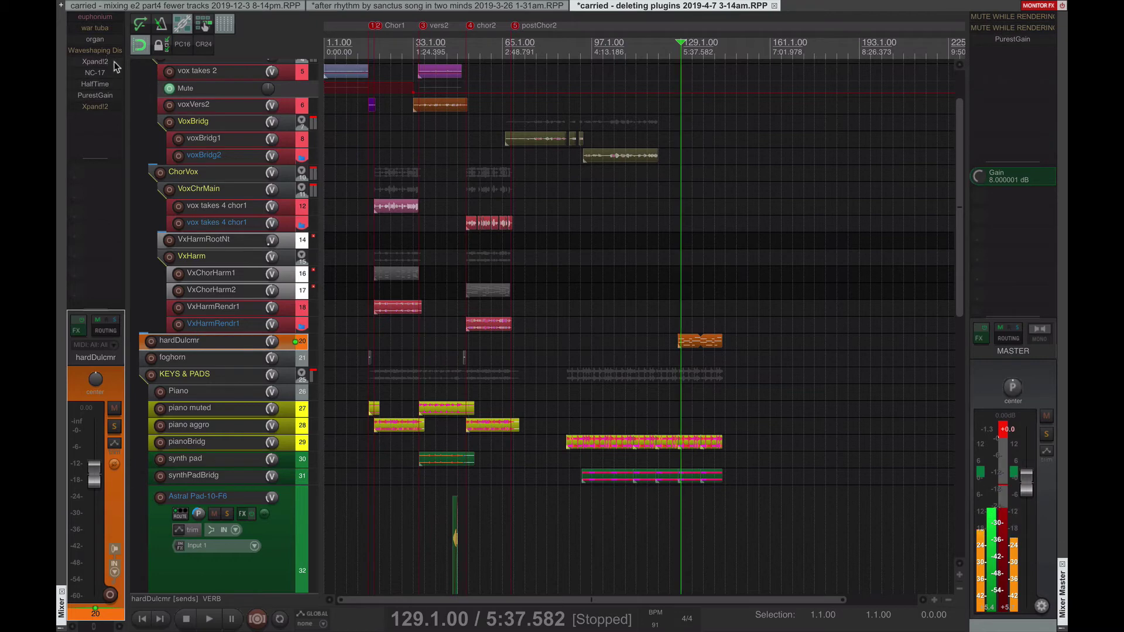
Step: Audition the hardDulcmr part from bar 129, arm the track for recording, and play it from there again
key("space")
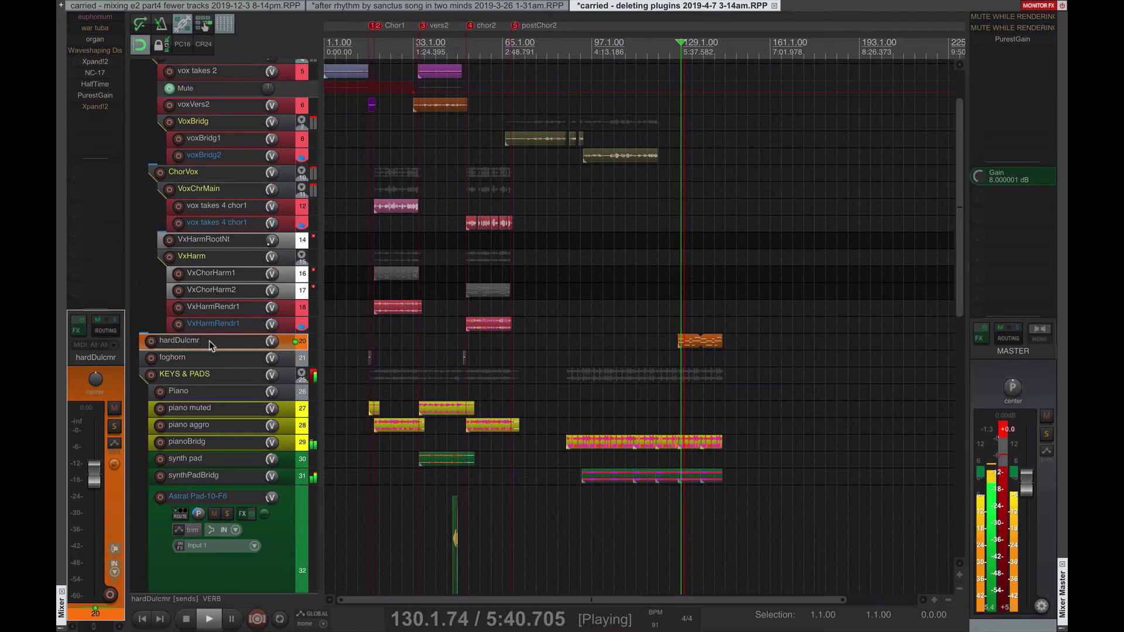
key("space")
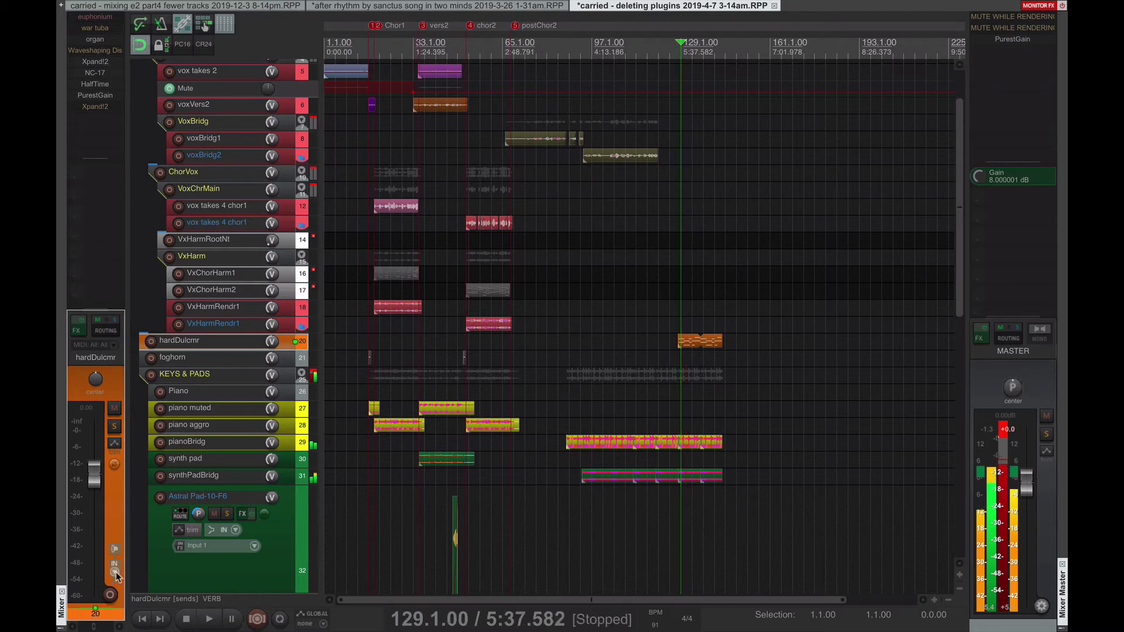
left_click(111, 594)
key("space")
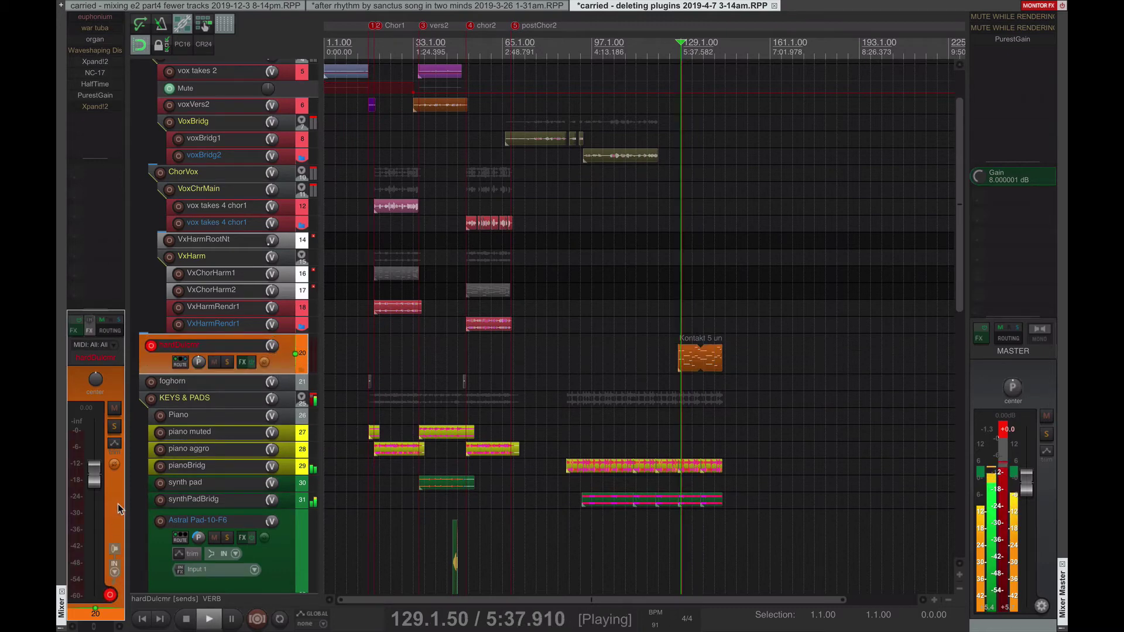
Step: Stop playback, place the edit cursor just before the hardDulcmr MIDI item, and play from bar 128
key("space")
left_click(673, 326)
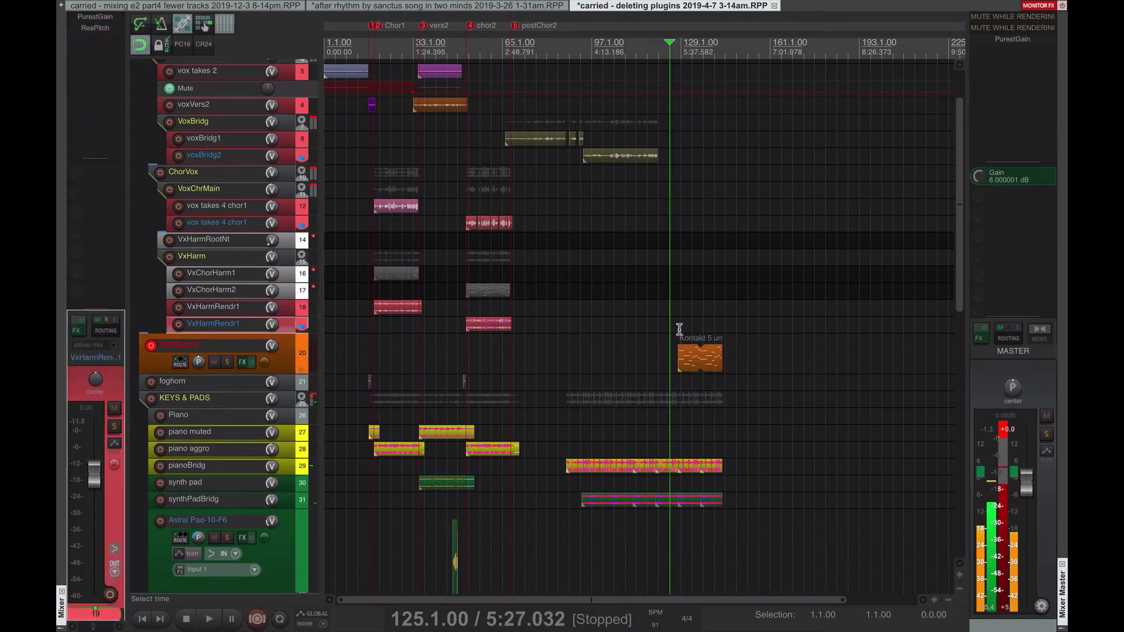
left_click(678, 330)
scroll(678, 330, "up", 5)
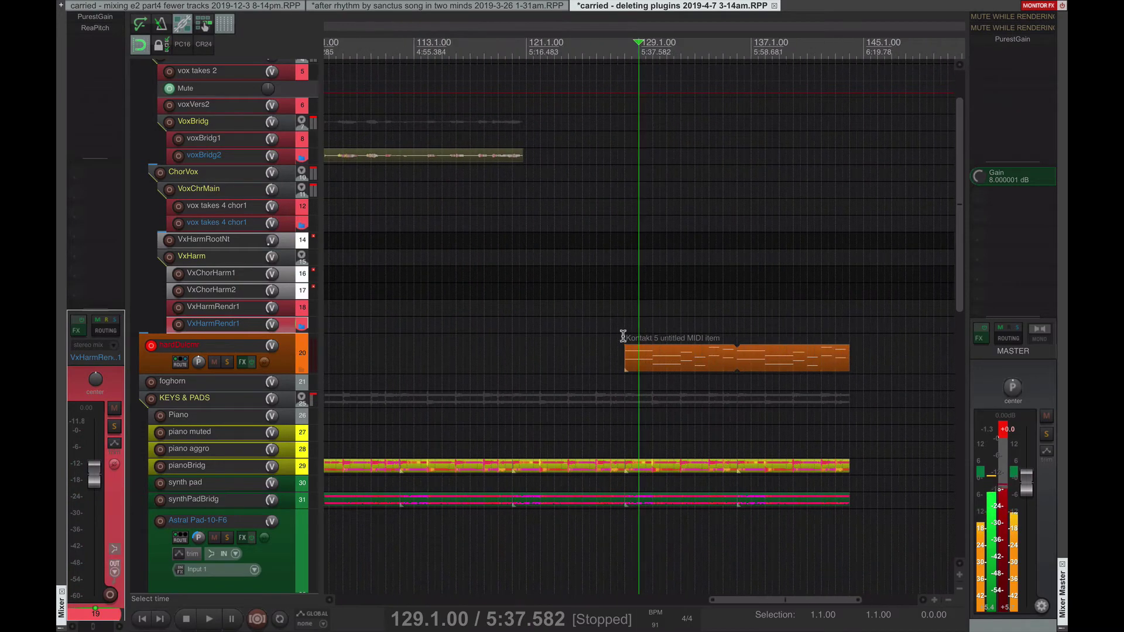
key("space")
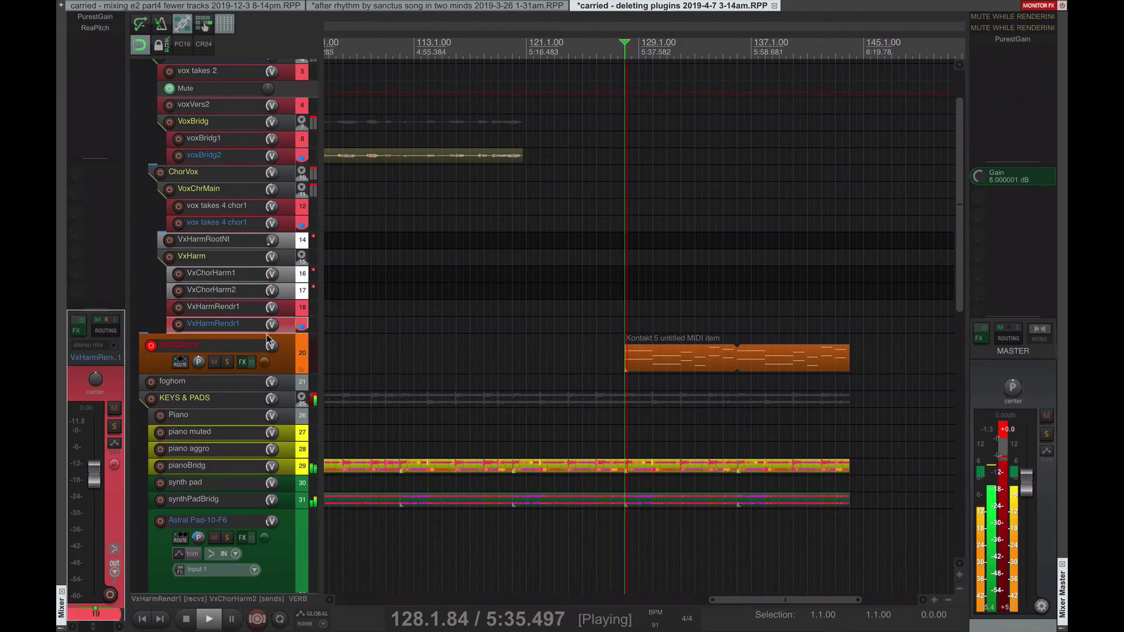
Step: Raise the PurestGain gain on the hardDulcmr track to about 22.3 dB and close the plugin window
left_click(226, 345)
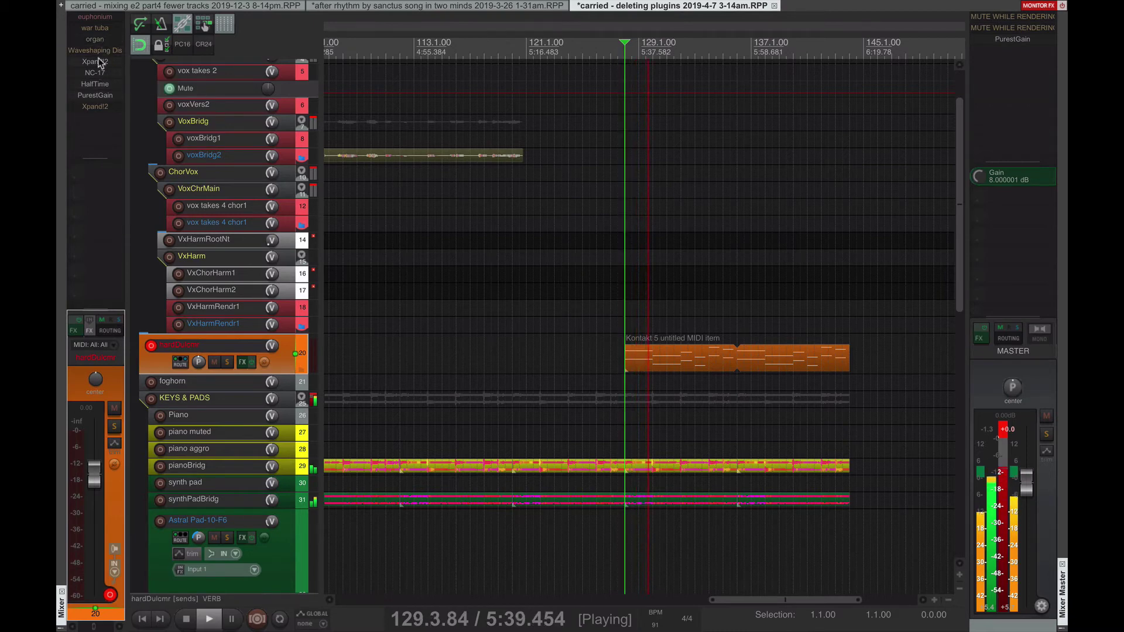
left_click(95, 95)
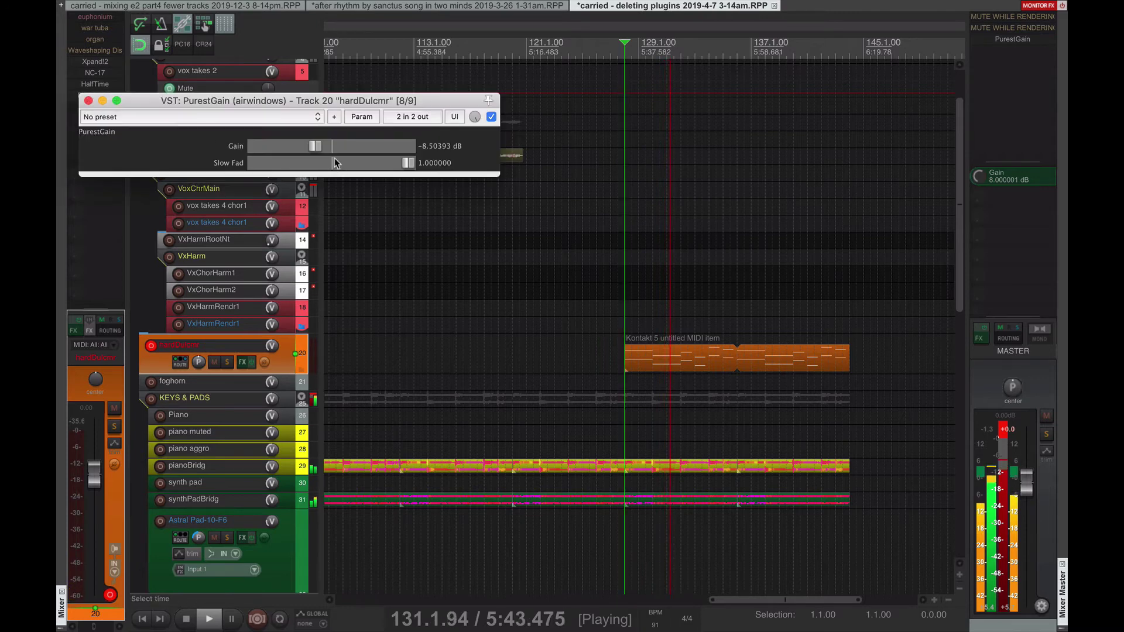
left_click_drag(315, 146, 359, 149)
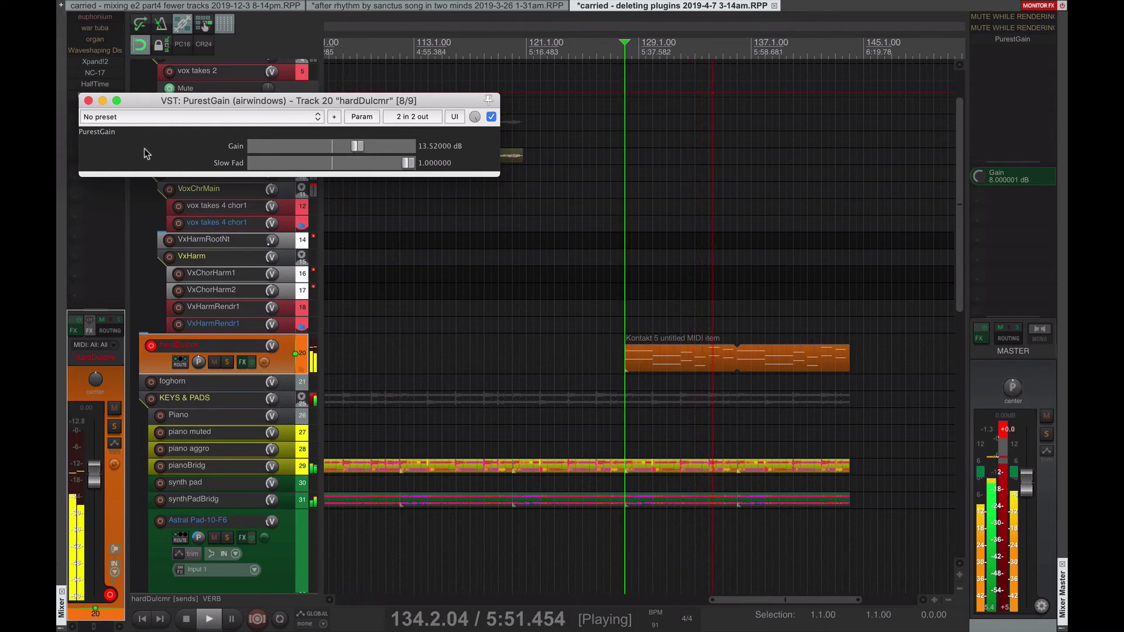
left_click_drag(368, 149, 372, 147)
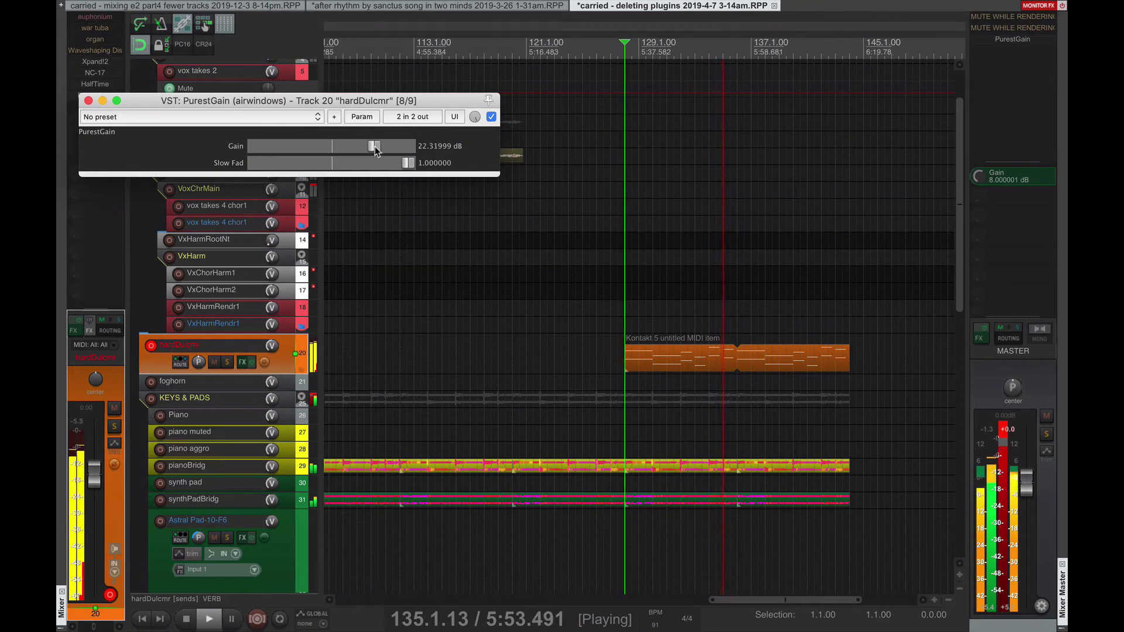
left_click(88, 101)
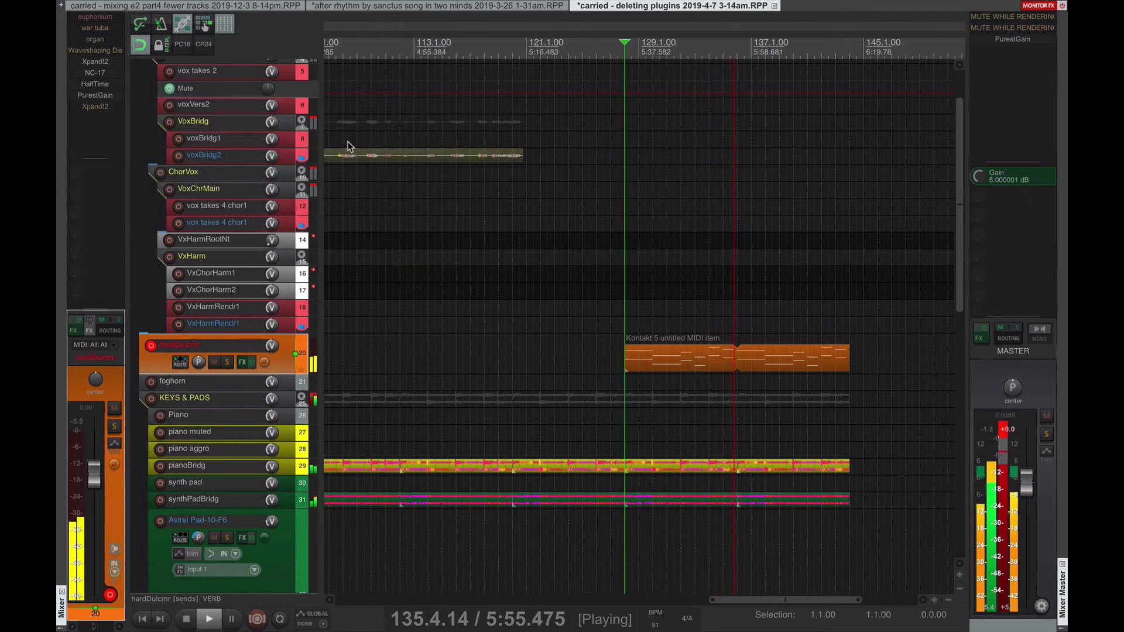
Step: Set NC-17 on the hardDulcmr track to about 18.5 dB LOUDER and 0.174 Output, and close its window
left_click(97, 72)
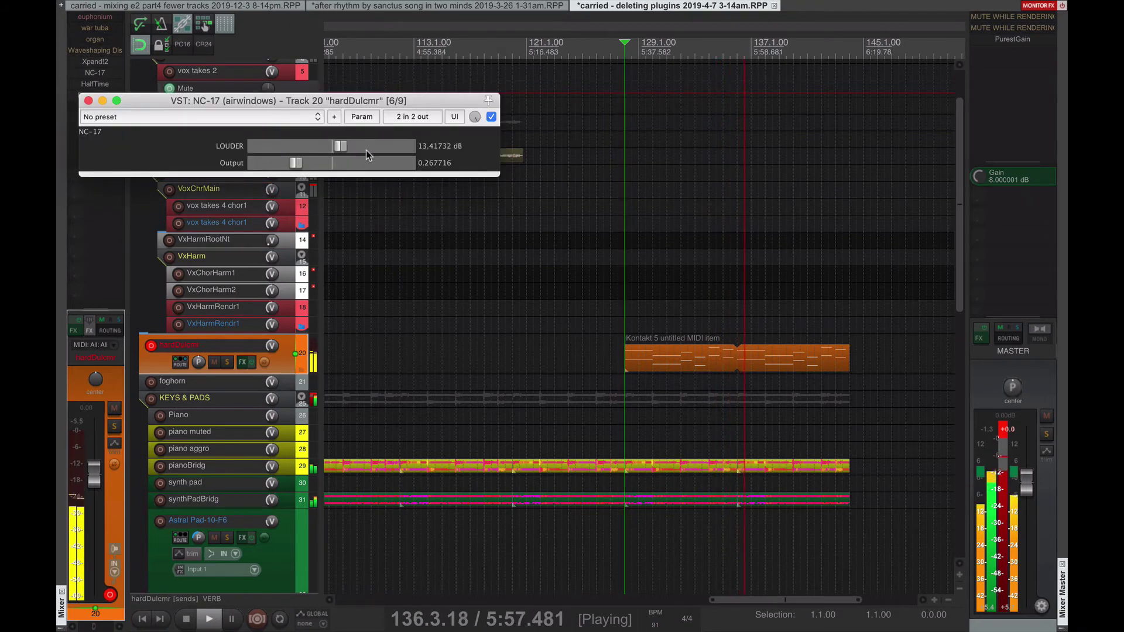
left_click_drag(365, 148, 369, 149)
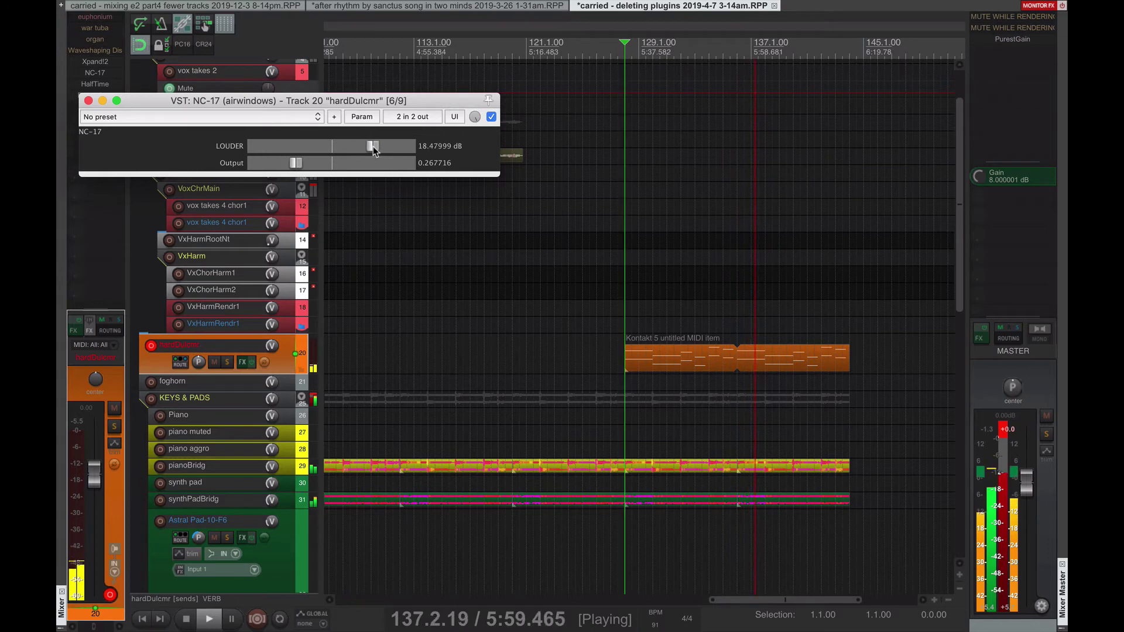
left_click_drag(263, 162, 261, 162)
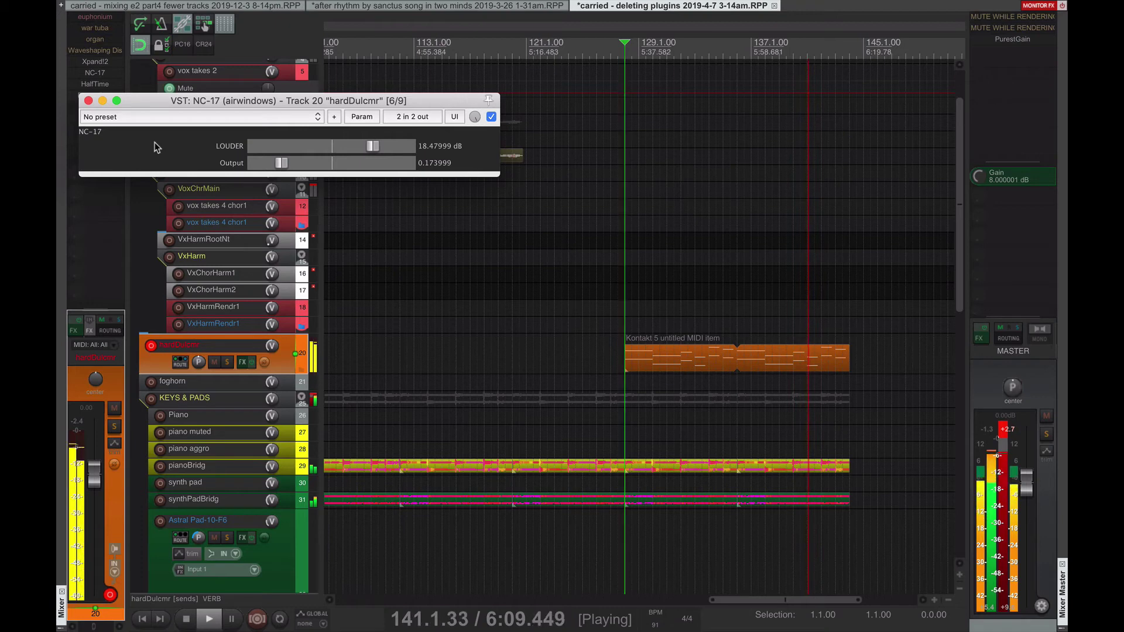
key("Escape")
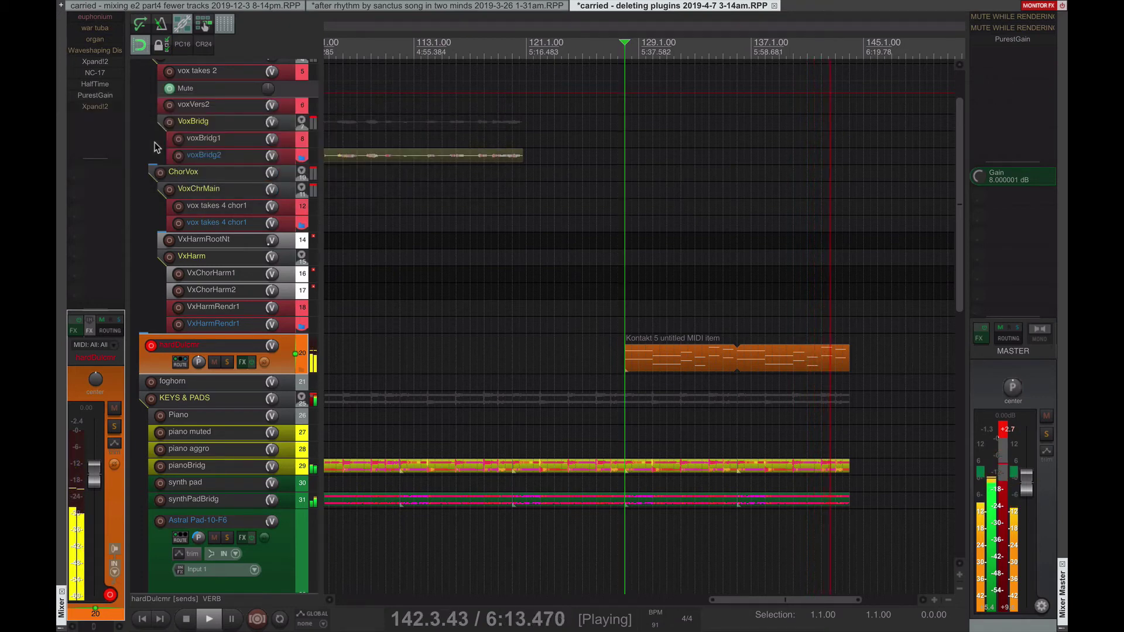
Step: Stop playback and return the edit cursor to the start of the project
scroll(685, 289, "left", 1)
scroll(685, 289, "down", 3)
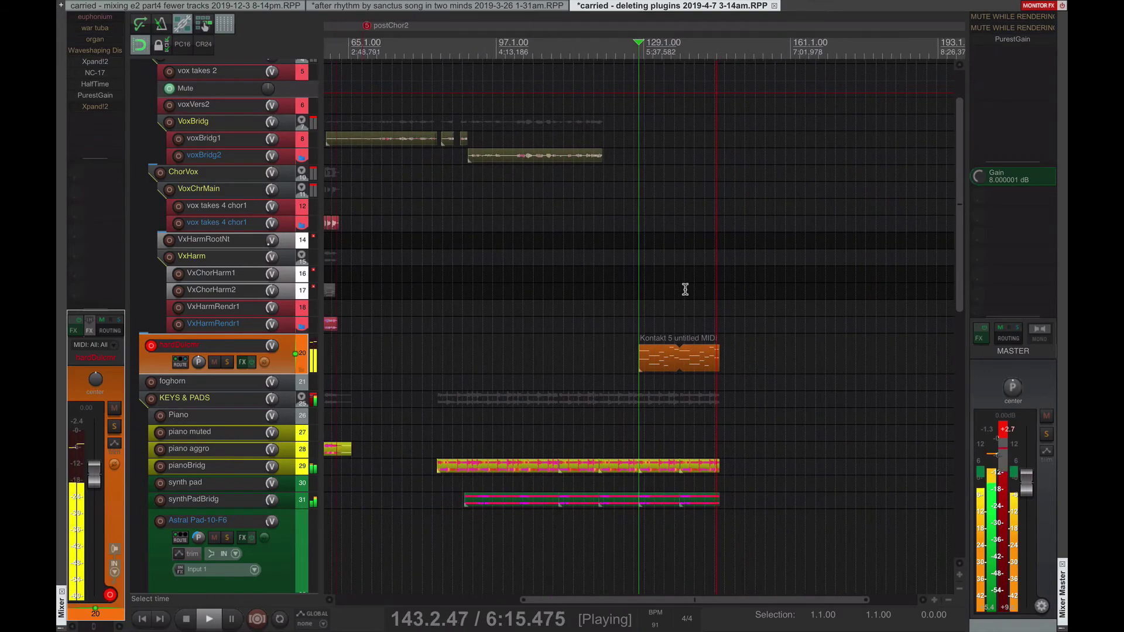
key("space")
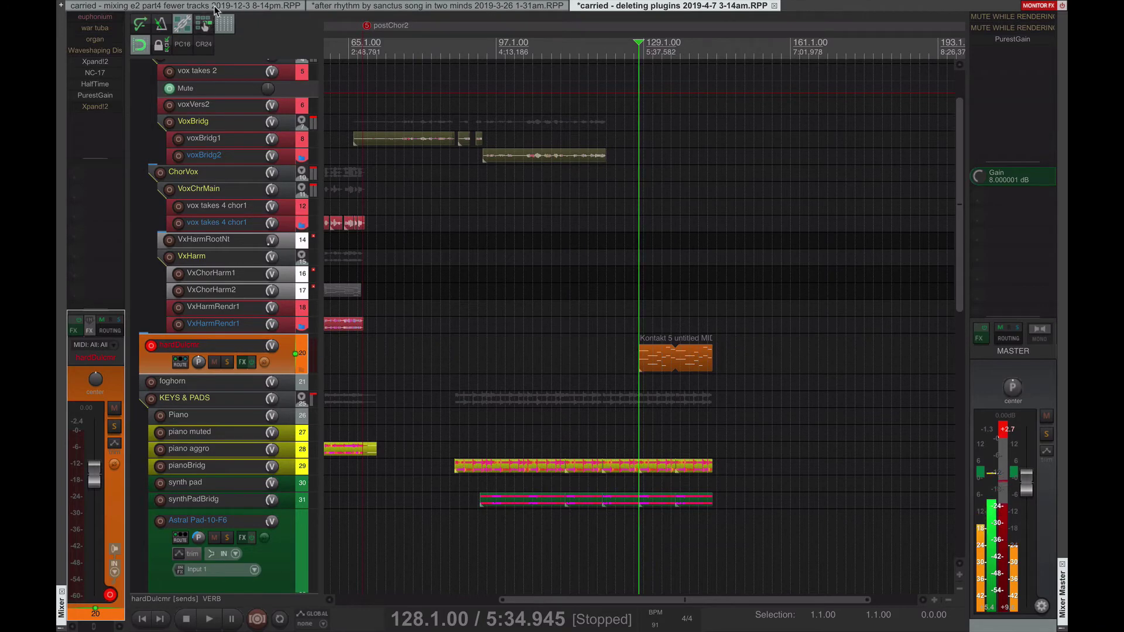
scroll(486, 365, "down", 5)
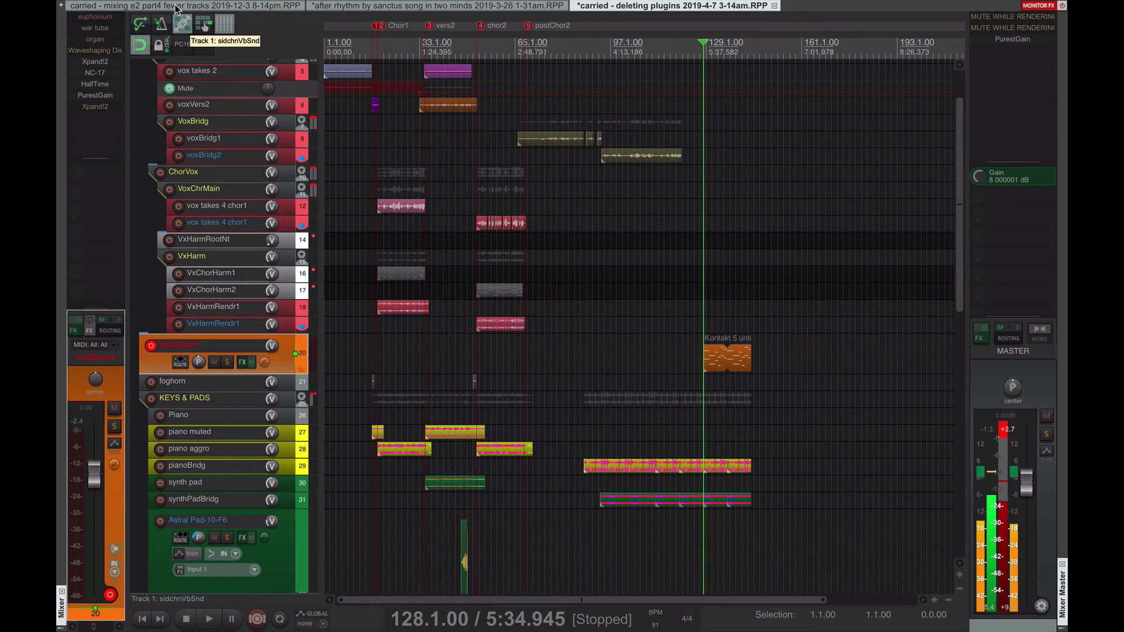
key("Home")
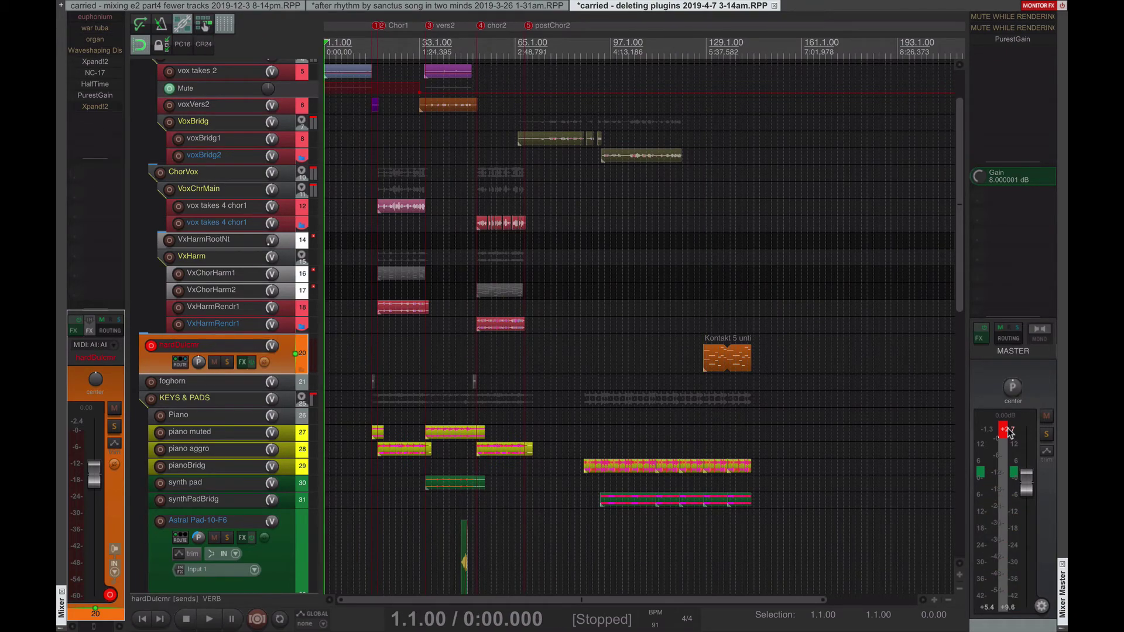
Step: Switch to the "after rhythm by sanctus song in two minds" project and audition it from bar 53
left_click(445, 6)
key("space")
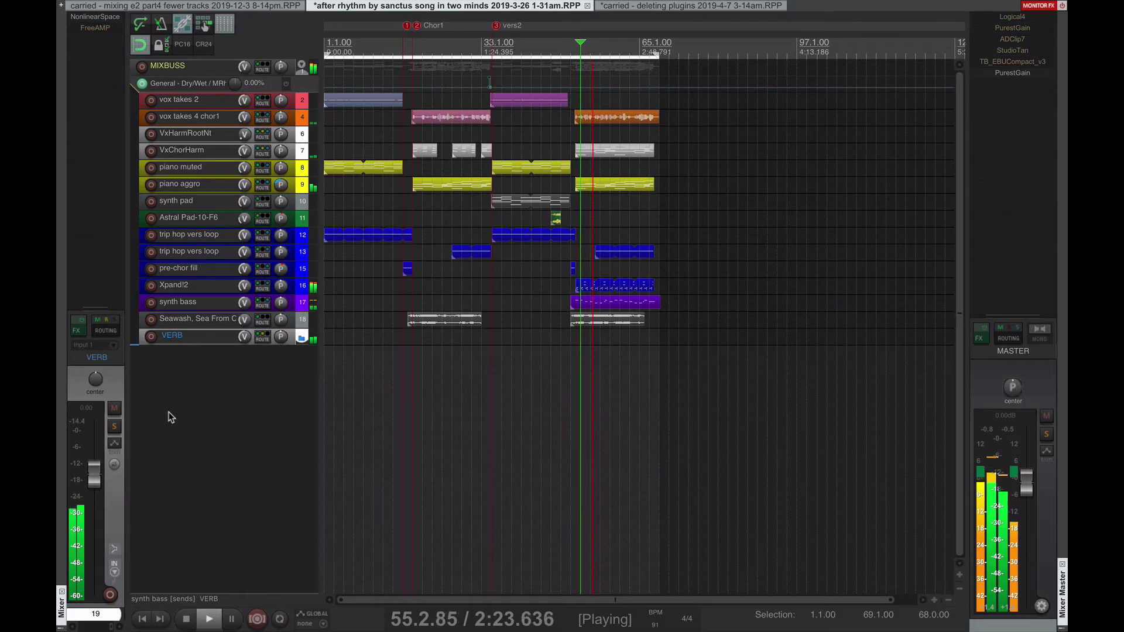
key("space")
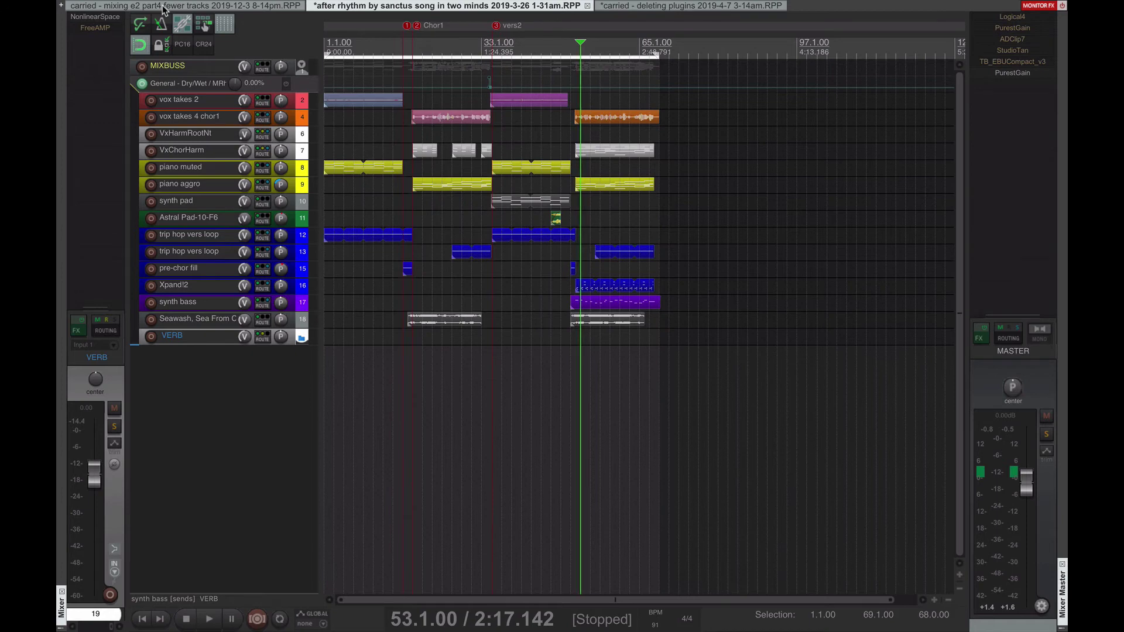
Step: Audition the "after rhythm" mix from bar 23 and from bar 43, and stop playback
left_click(433, 336)
key("v")
key("v")
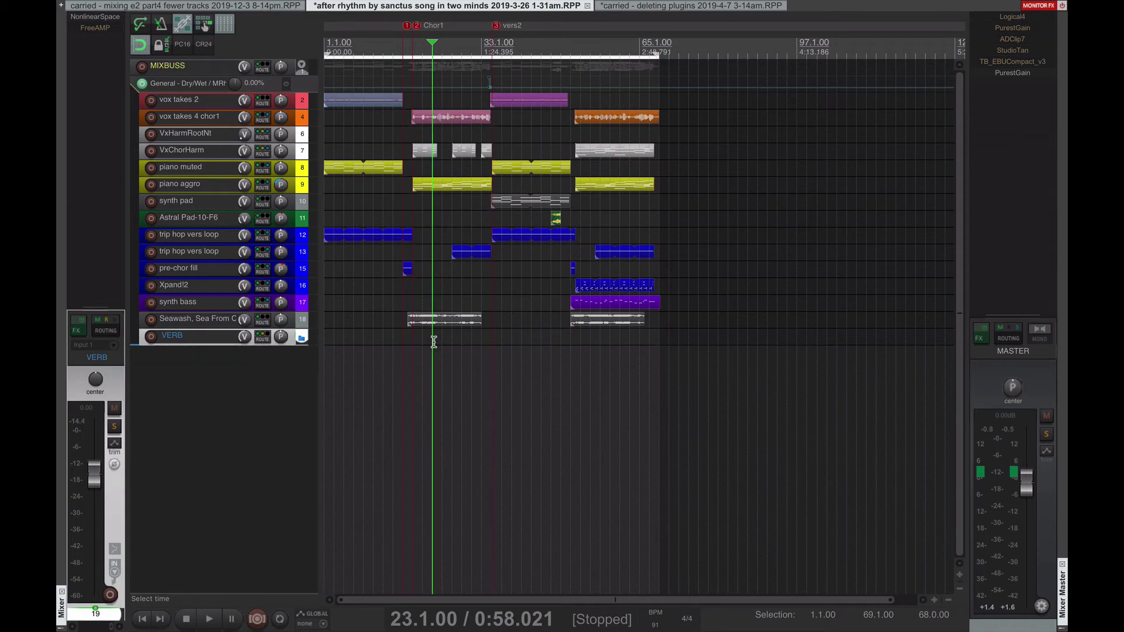
key("space")
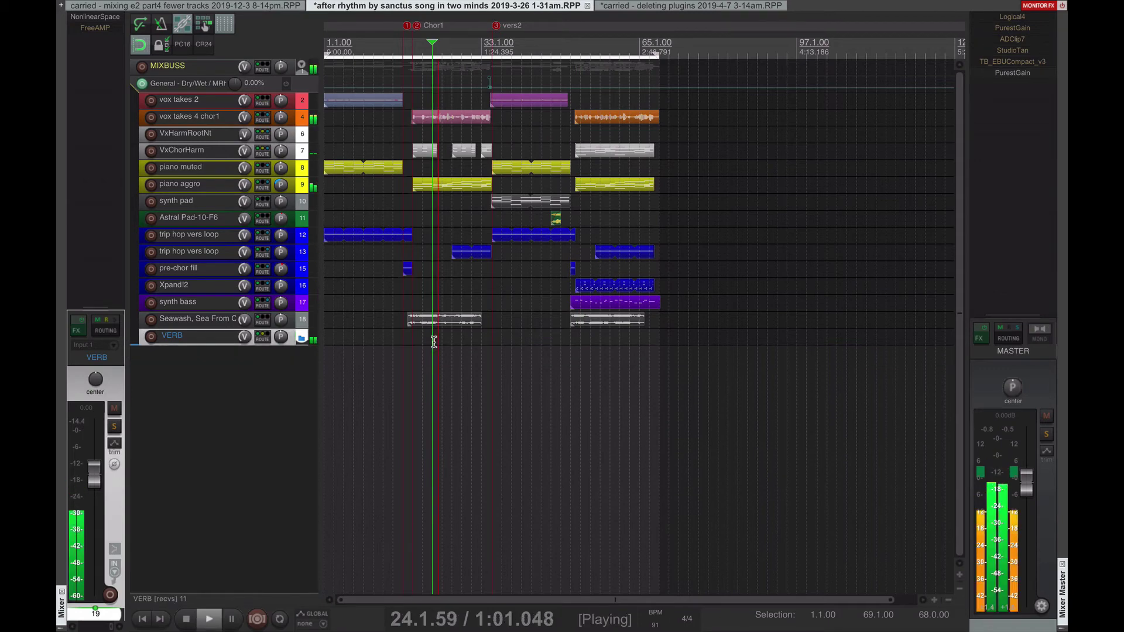
left_click(527, 412)
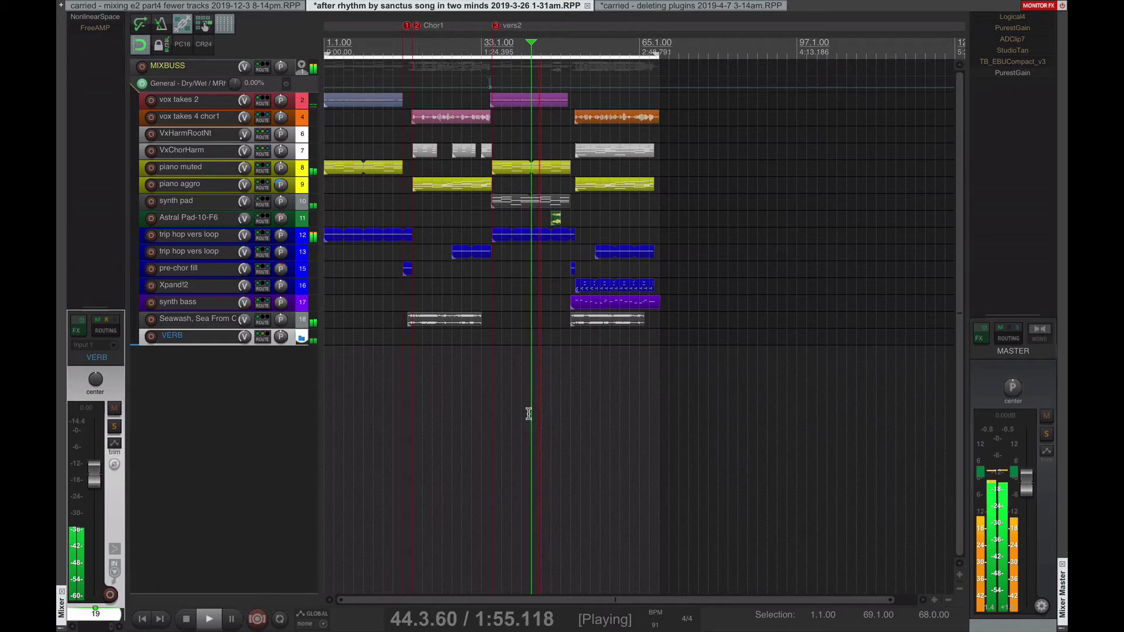
key("space")
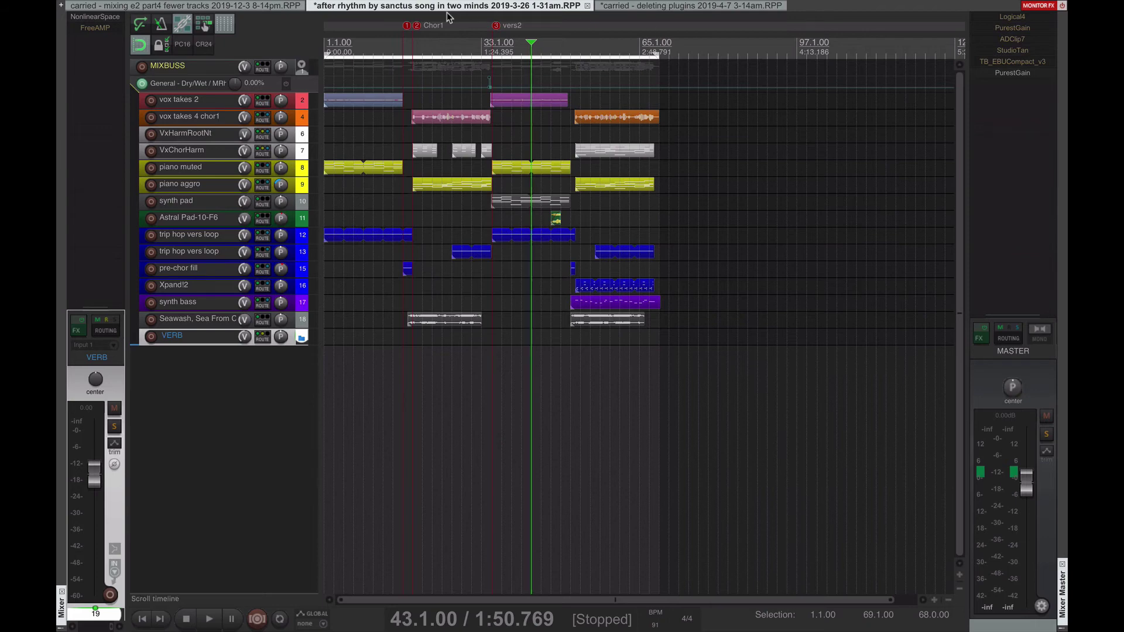
Step: Switch to the "mixing e2 part4 fewer tracks" project and play it from the start while examining its bus and drum tracks
left_click(273, 8)
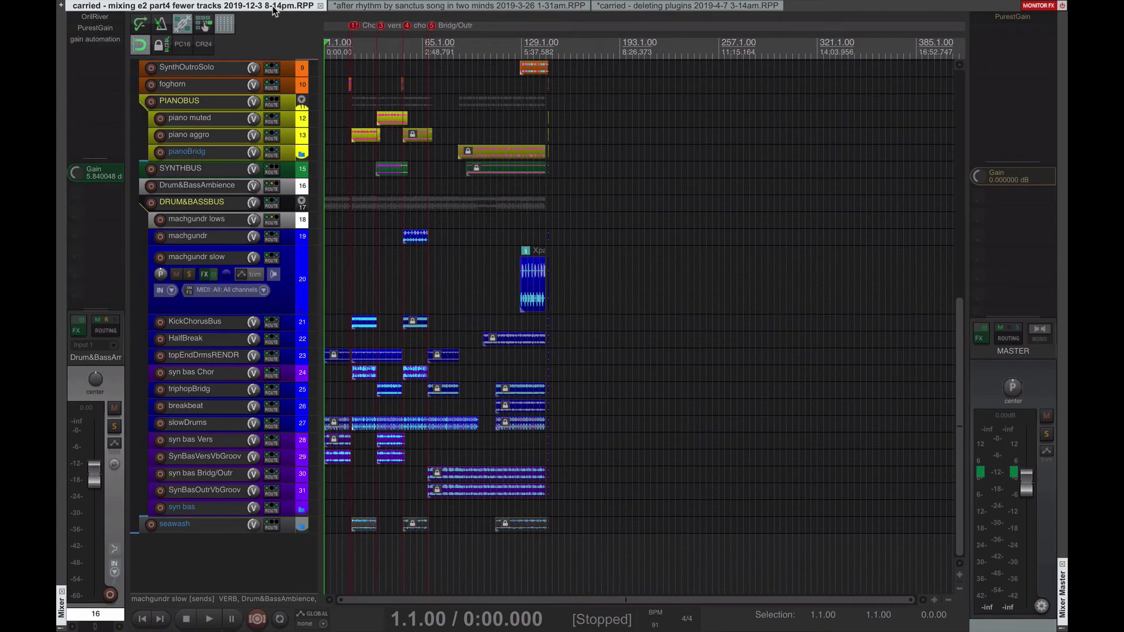
key("space")
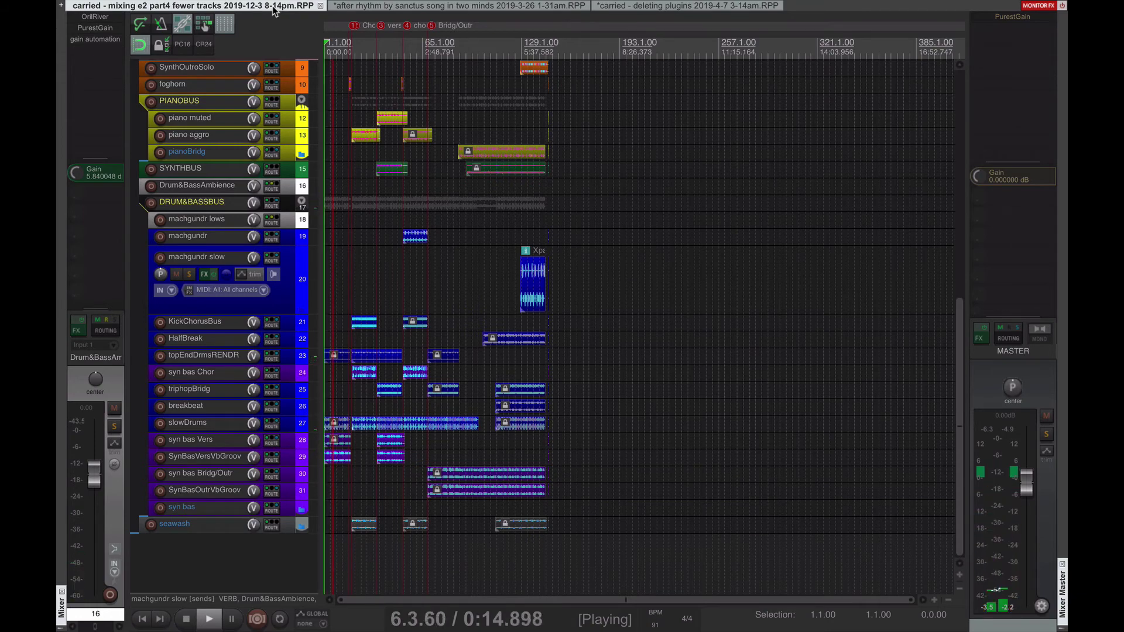
scroll(210, 326, "up", 5)
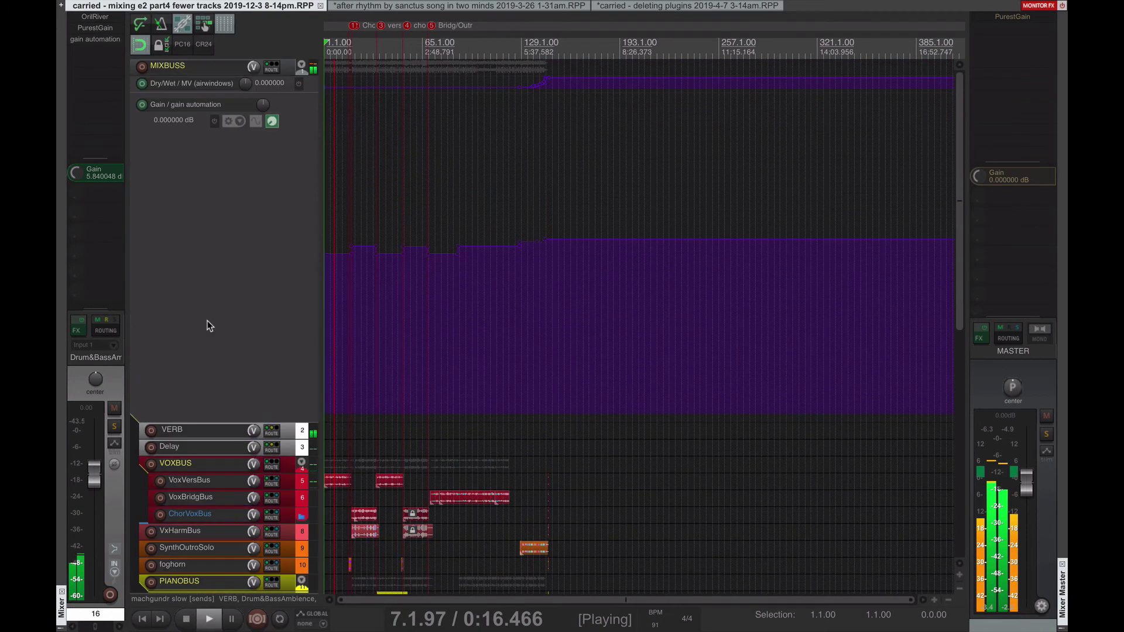
scroll(221, 477, "down", 3)
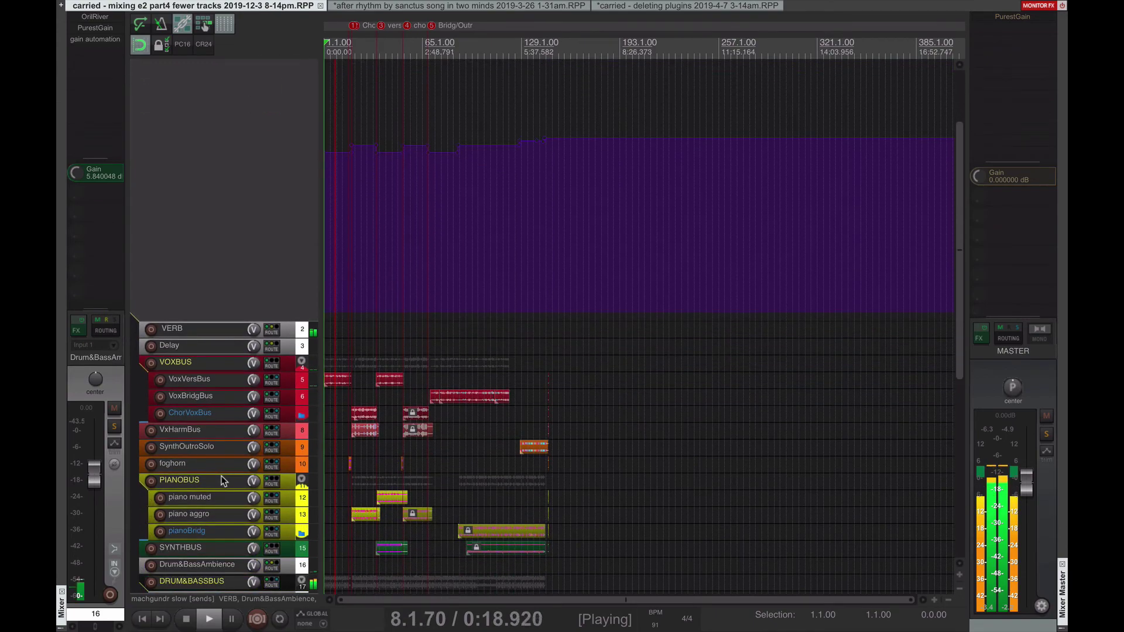
scroll(222, 414, "down", 5)
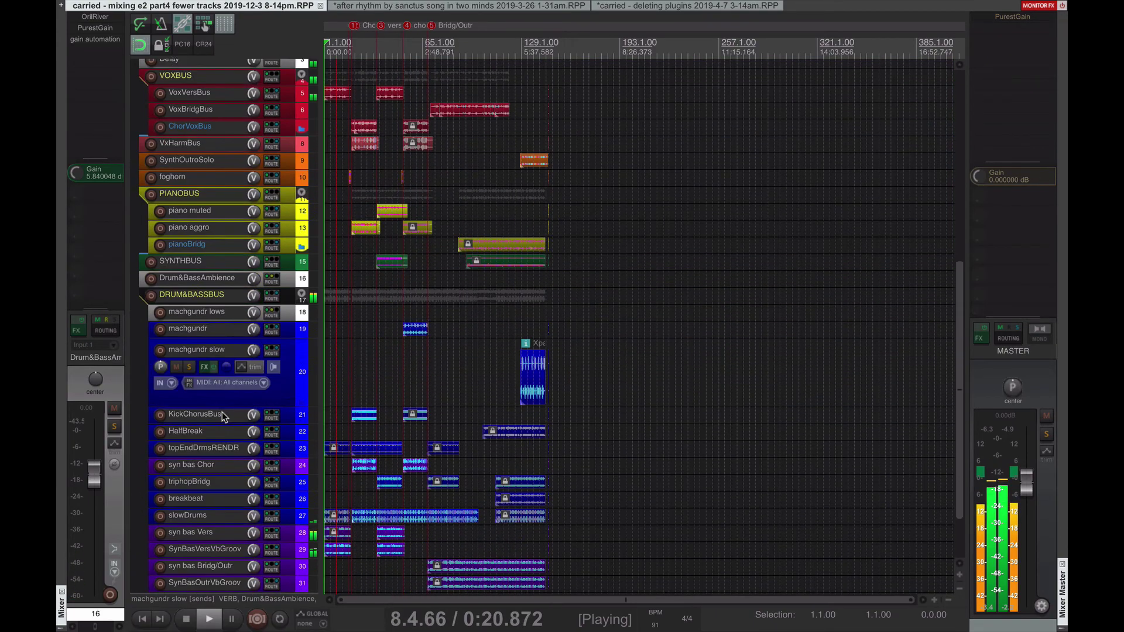
scroll(223, 412, "down", 2)
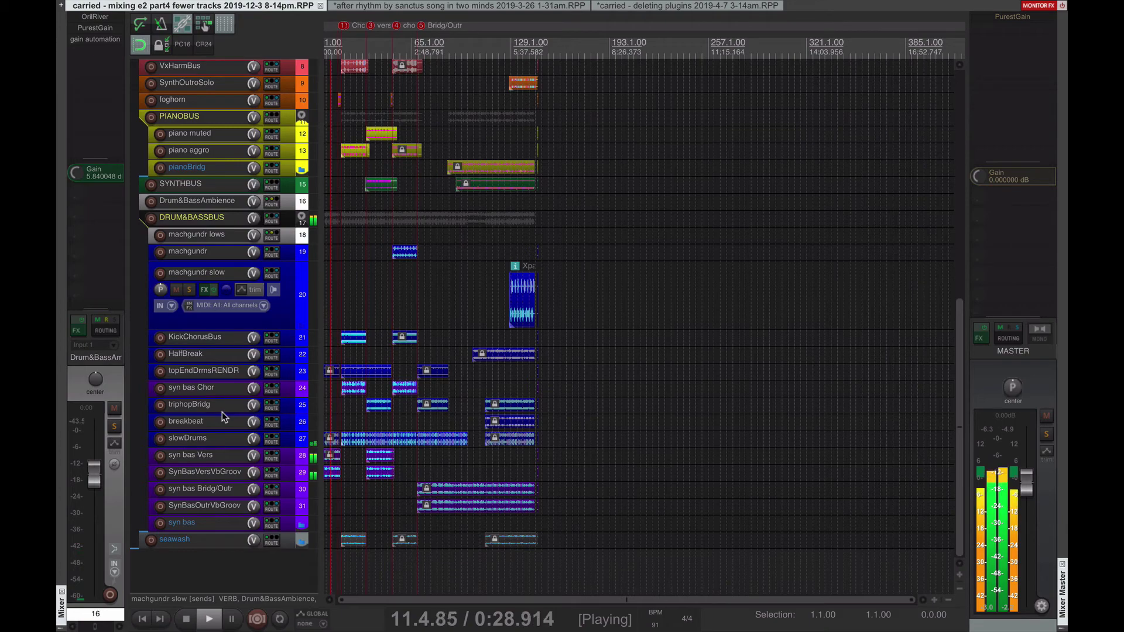
key("space")
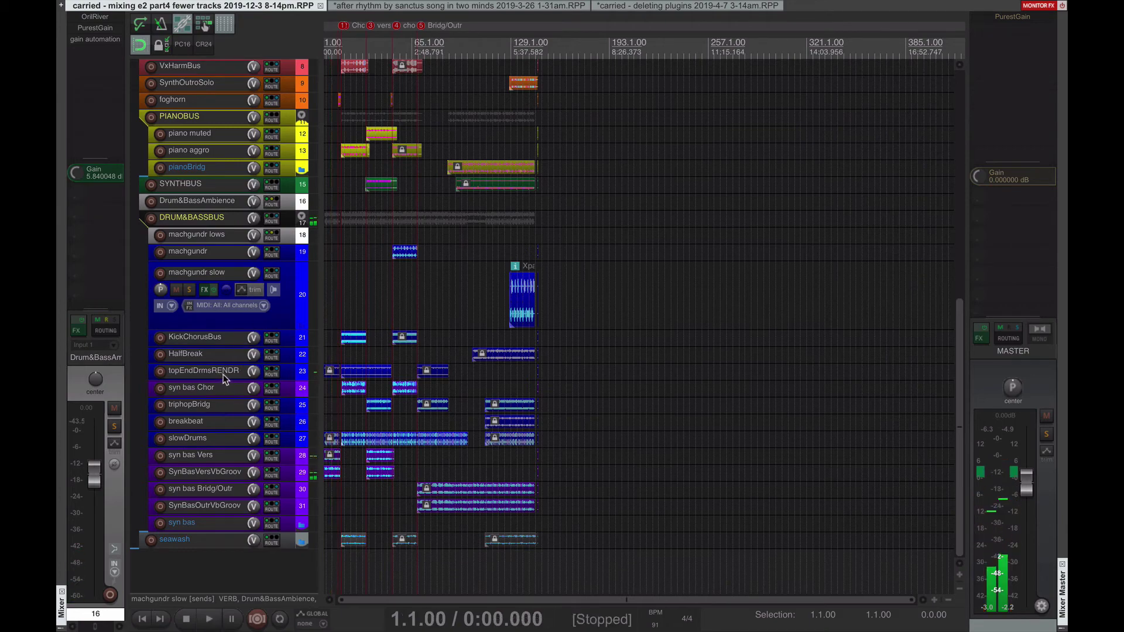
Step: Audition the slowDrums track soloed from the project start and release its solo during playback
left_click(224, 375)
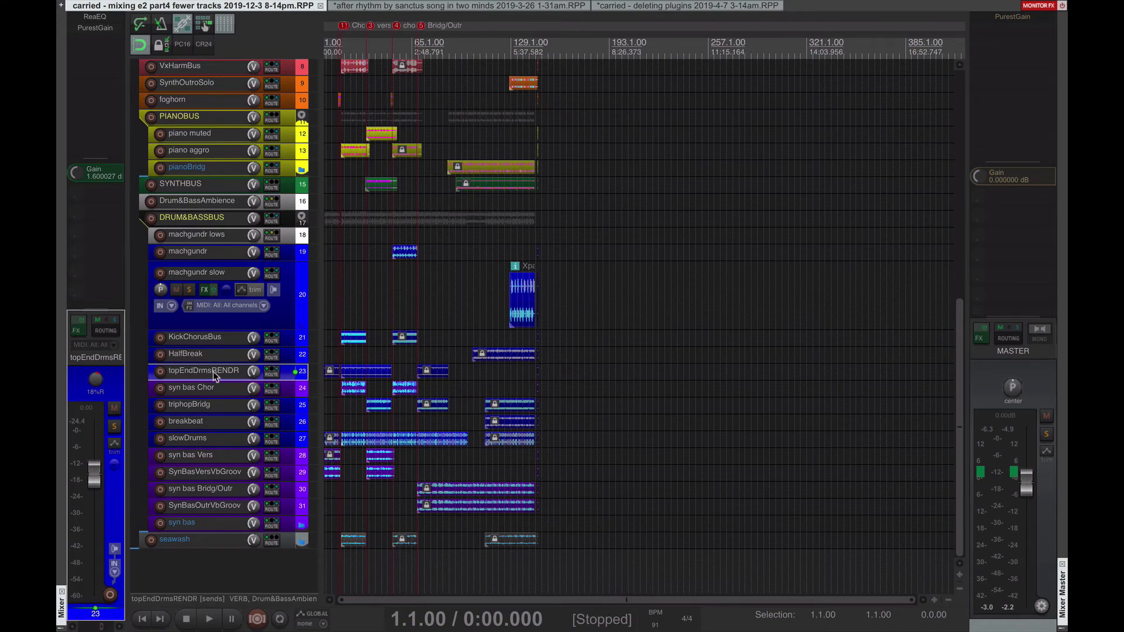
scroll(345, 362, "up", 3)
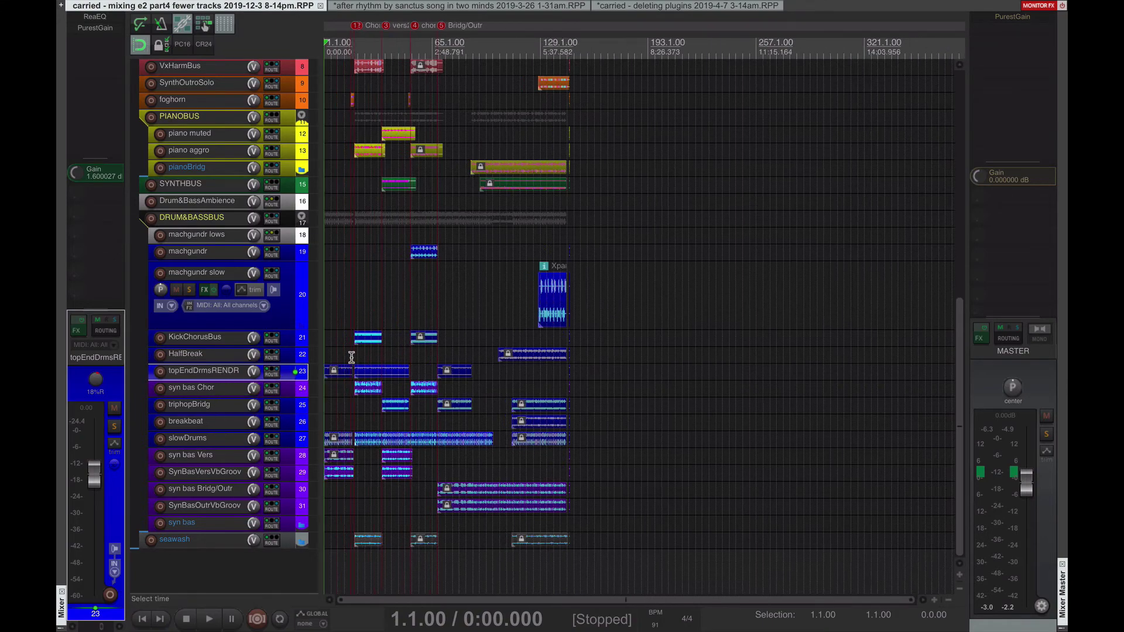
left_click(226, 442)
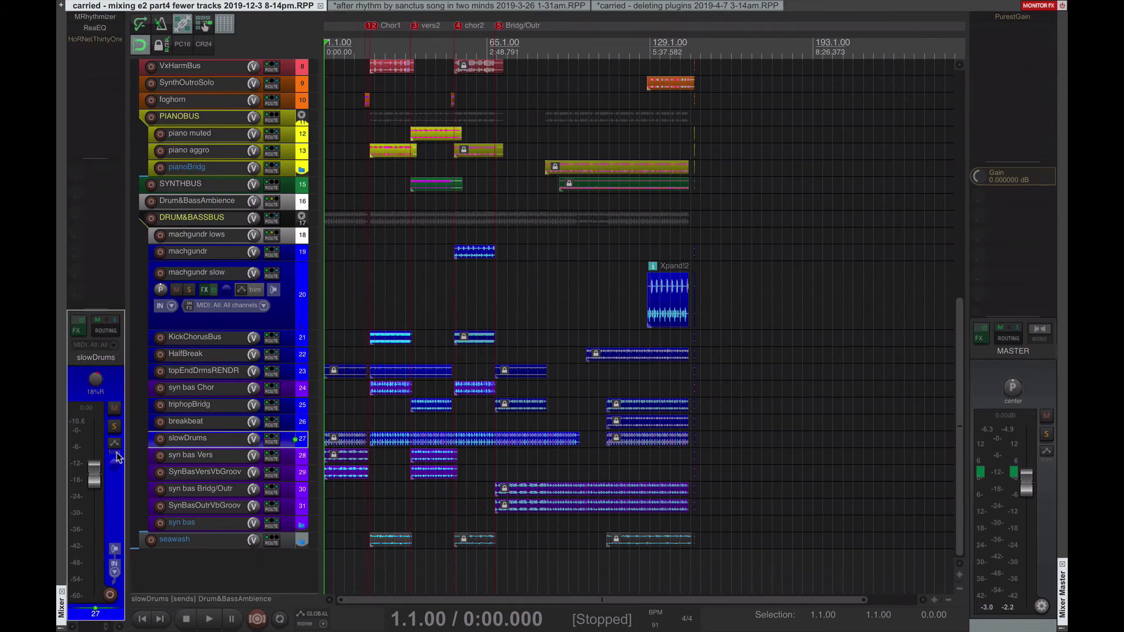
left_click(114, 427)
key("space")
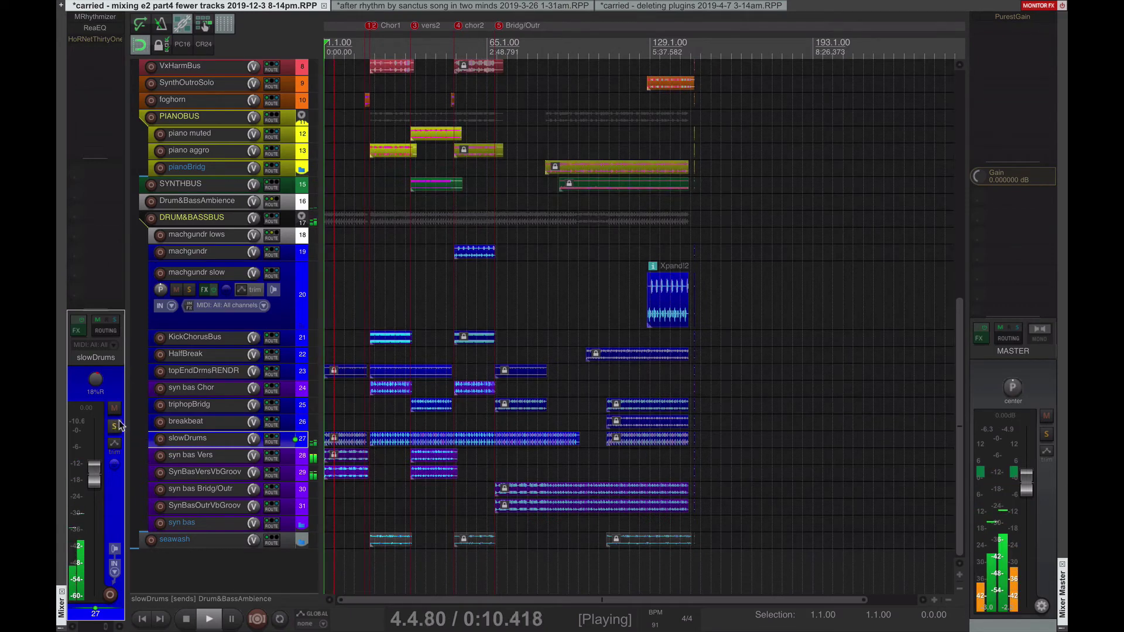
left_click(114, 428)
Step: Solo the topEndDrmsRENDR track while the mix plays
left_click(228, 371)
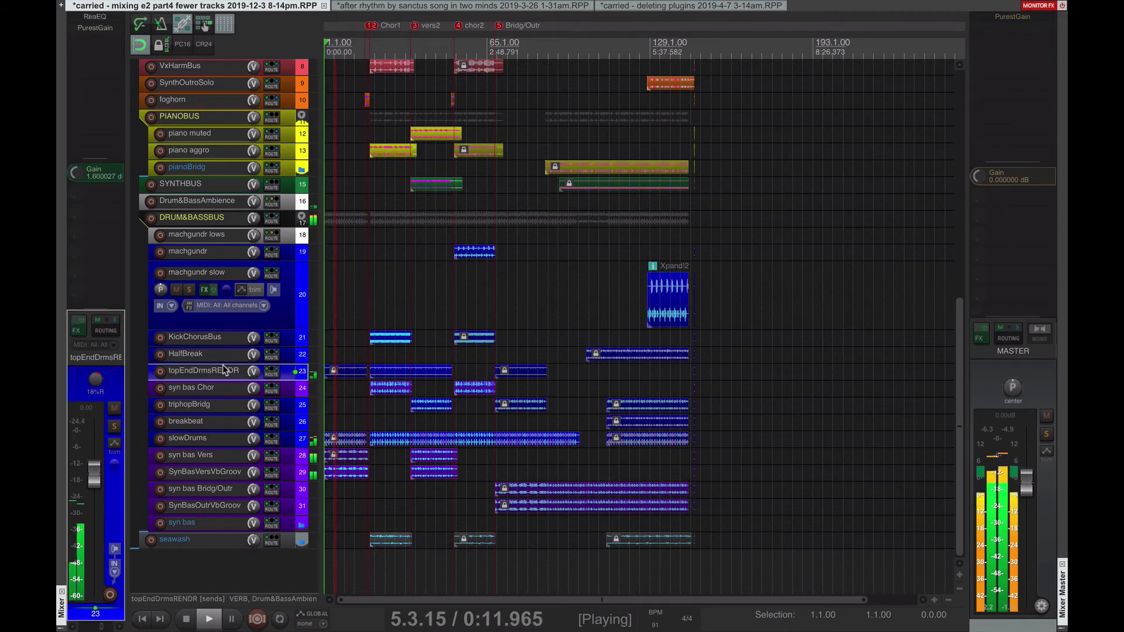
left_click(114, 426)
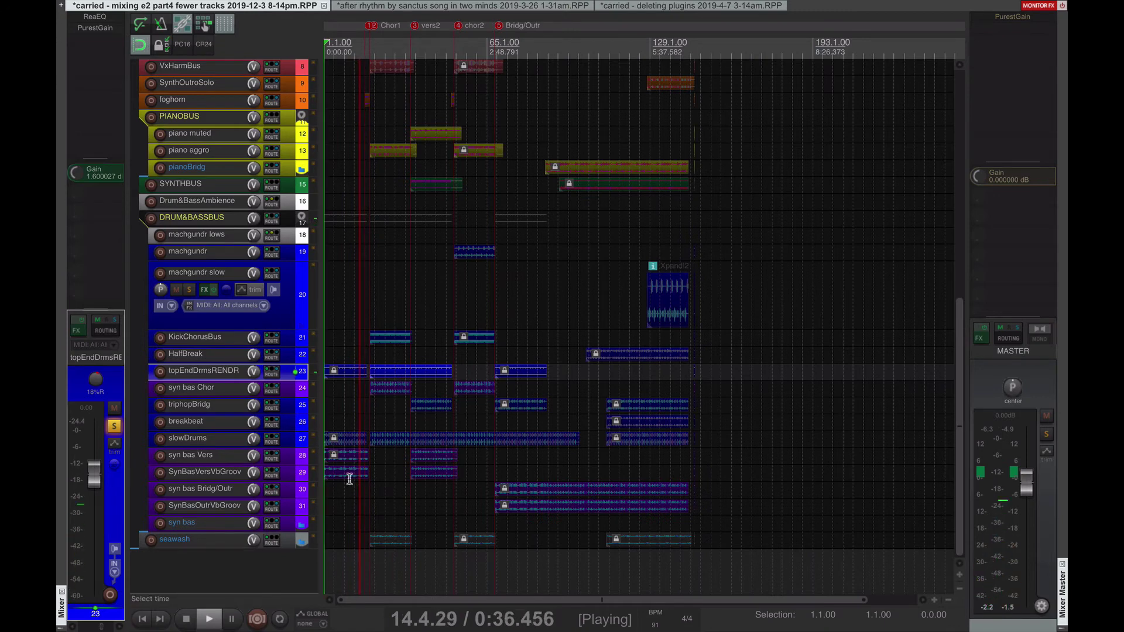
Step: Release the topEndDrmsRENDR solo and move the syn bas Chor track below slowDrums, directly above syn bas Vers
left_click(114, 427)
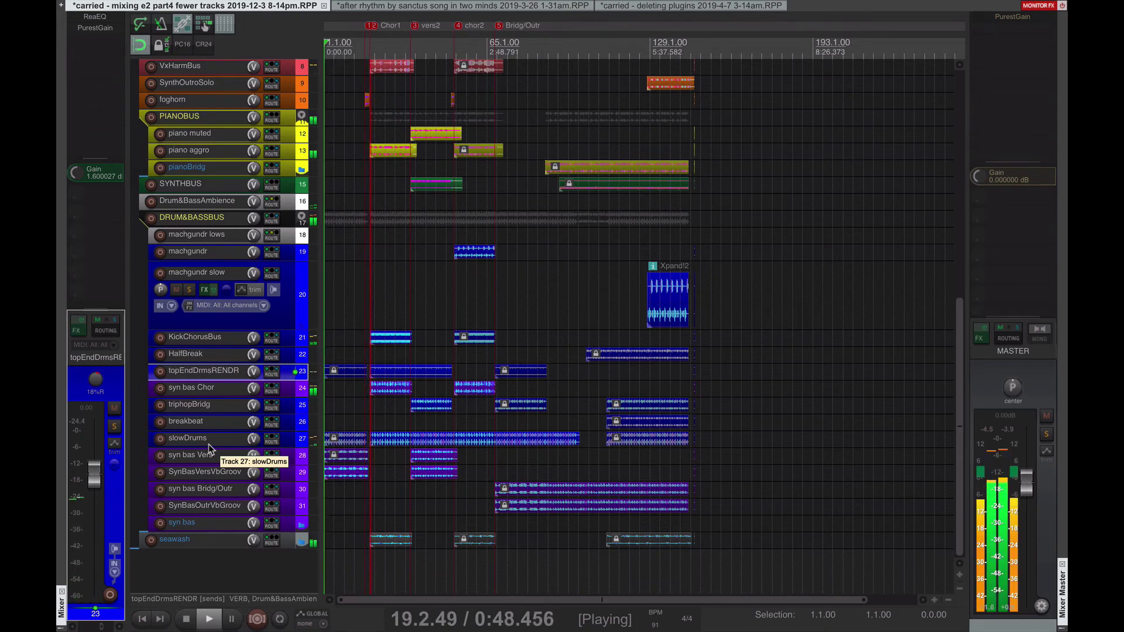
left_click(228, 388)
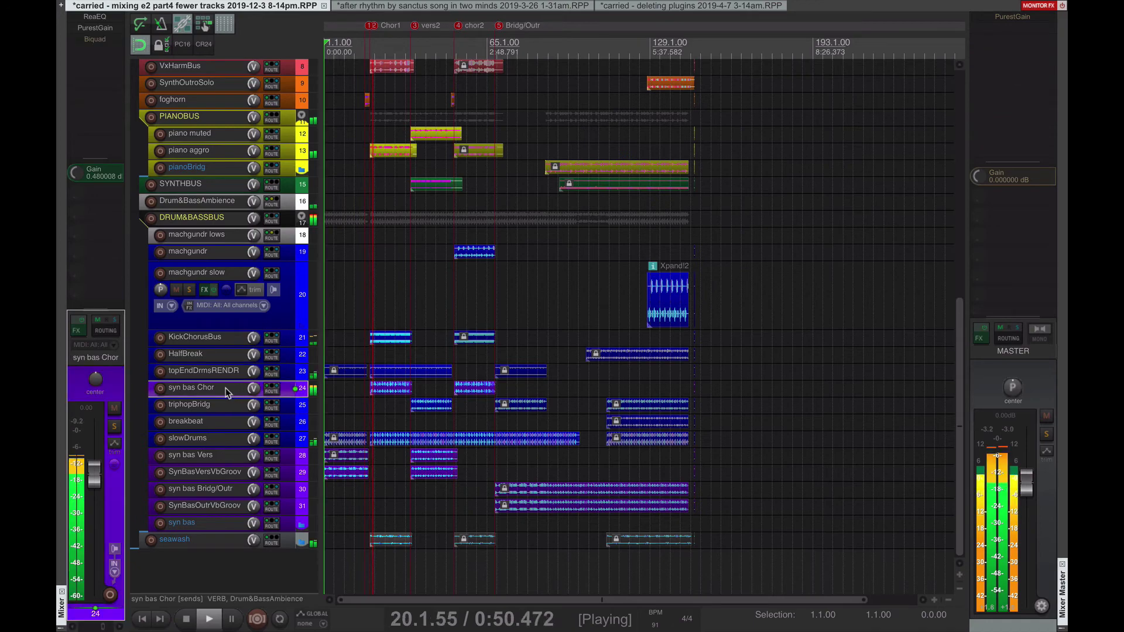
left_click_drag(225, 402, 215, 450)
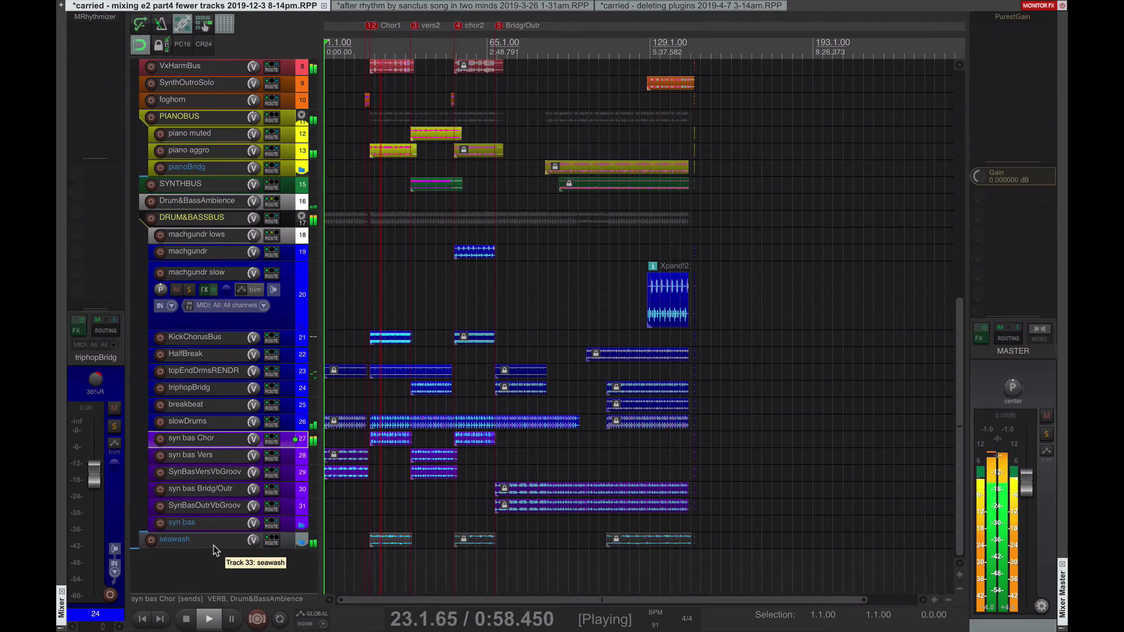
Step: Examine the plugin chains of syn bas Chor, syn bas Vers and SynBasVersVbGroov during playback, and stop the mix
left_click(217, 440)
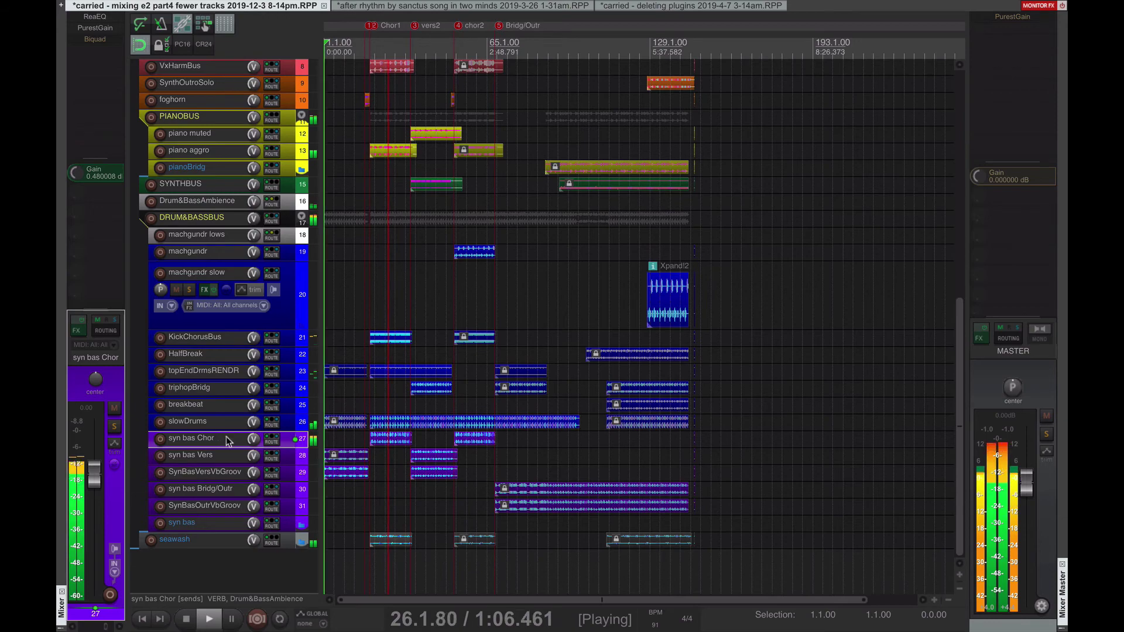
left_click(230, 456)
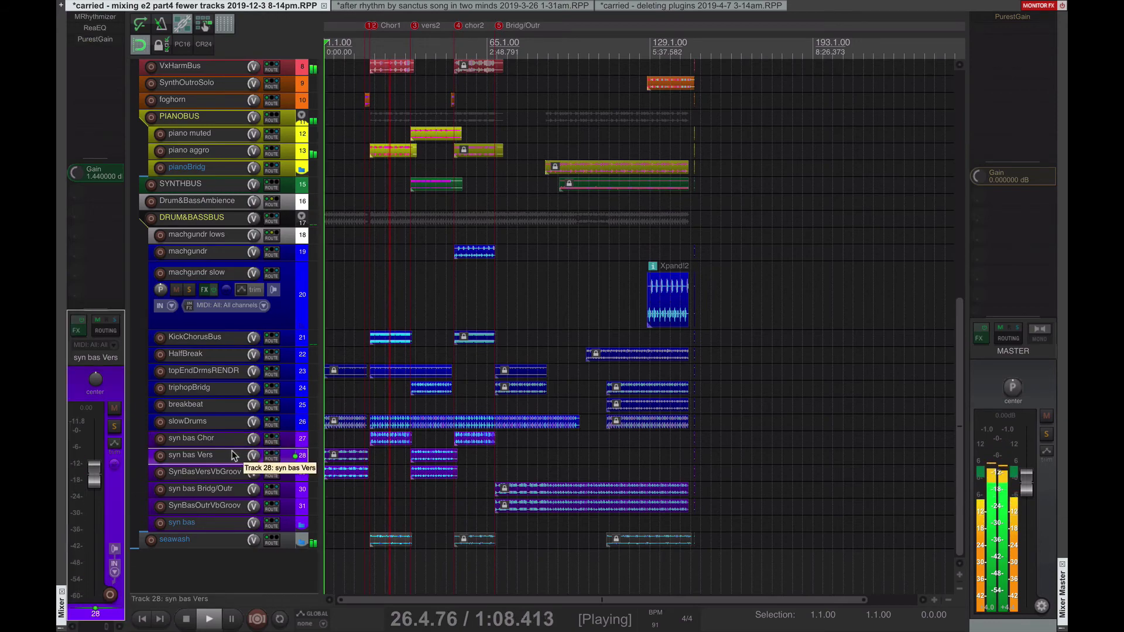
left_click(230, 472)
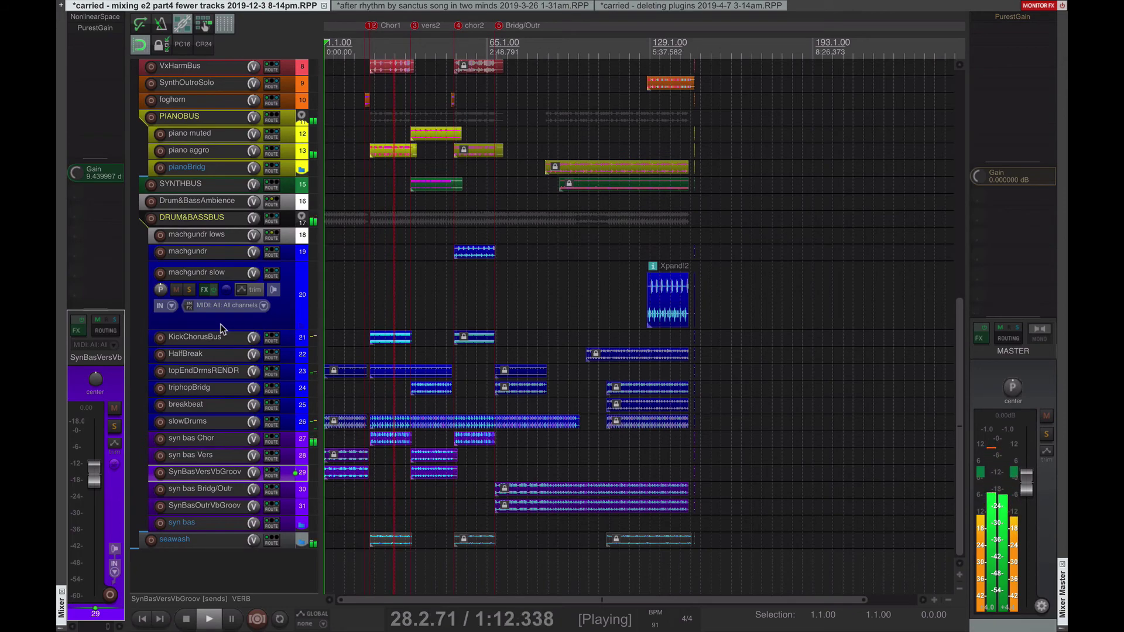
scroll(221, 325, "up", 8)
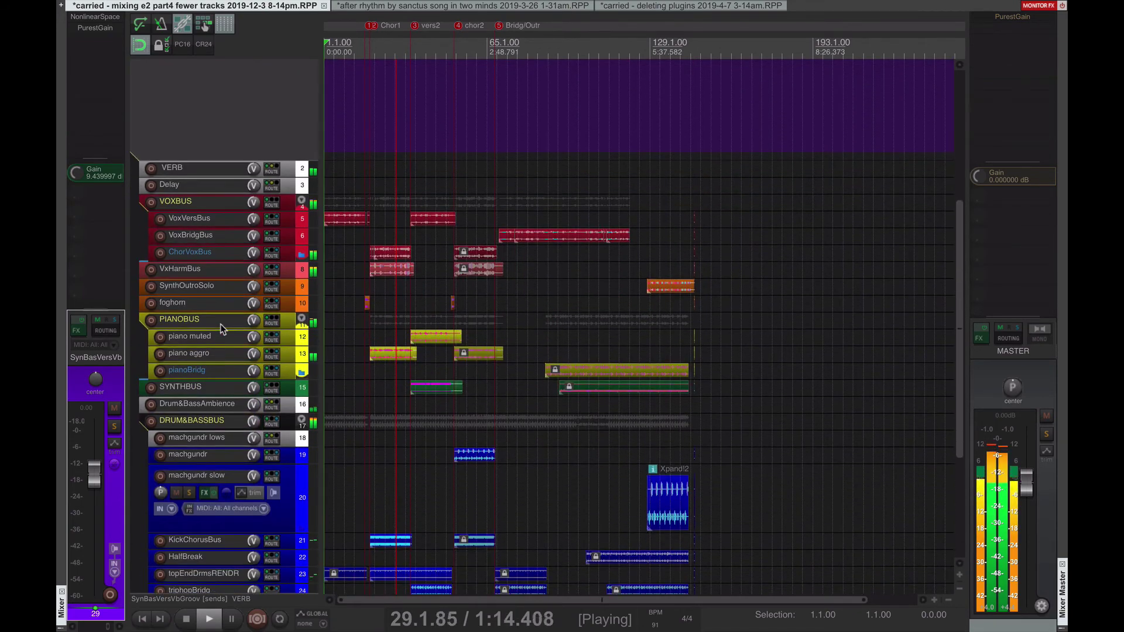
key("space")
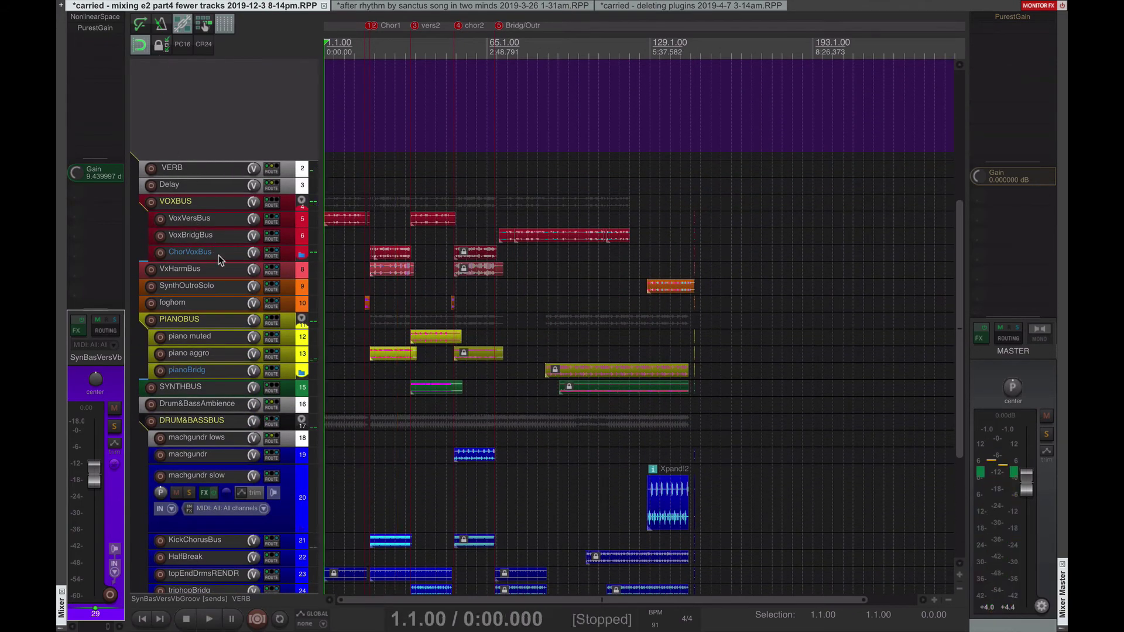
Step: Check VxHarmBus, switch to the "after rhythm" project, and open the "Set center note to song key" plugin on VxChorHarm
left_click(223, 272)
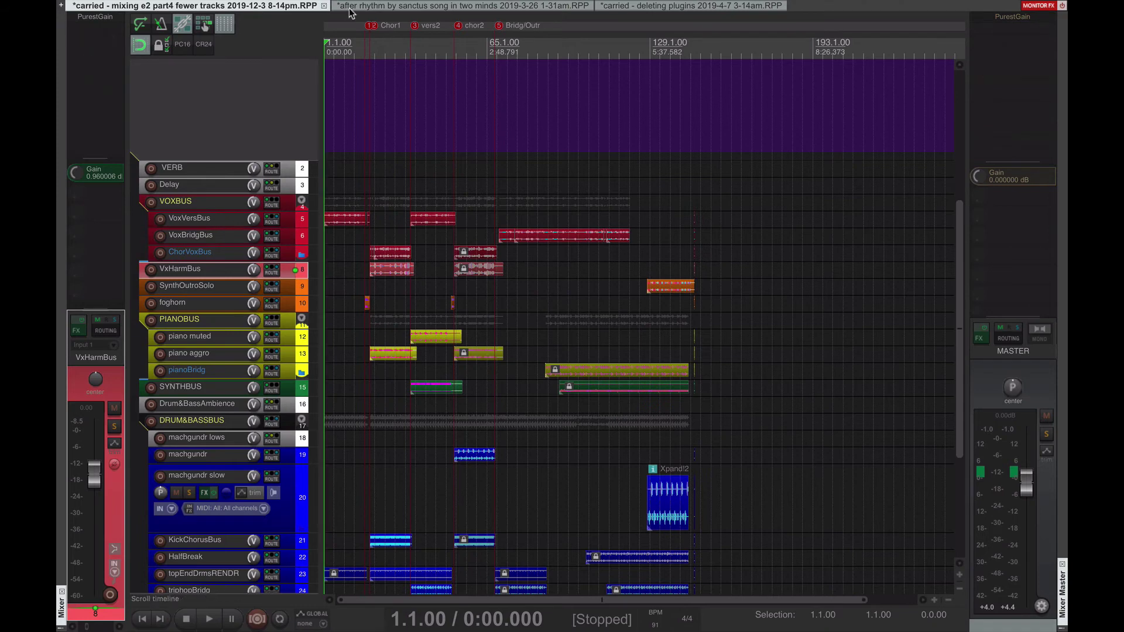
left_click(378, 7)
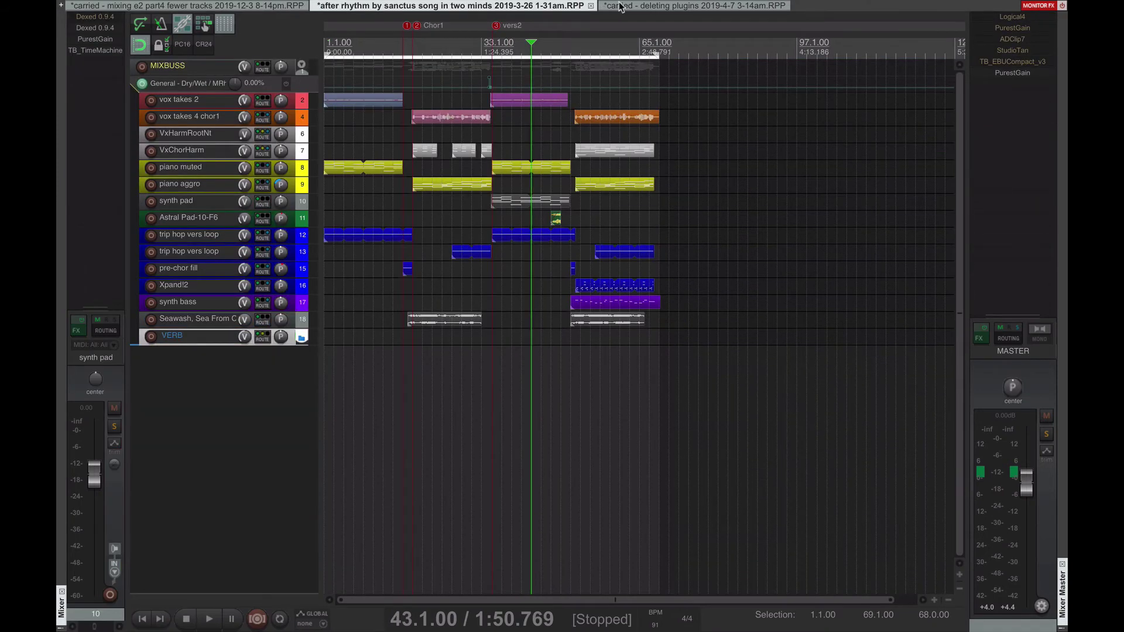
left_click(178, 151)
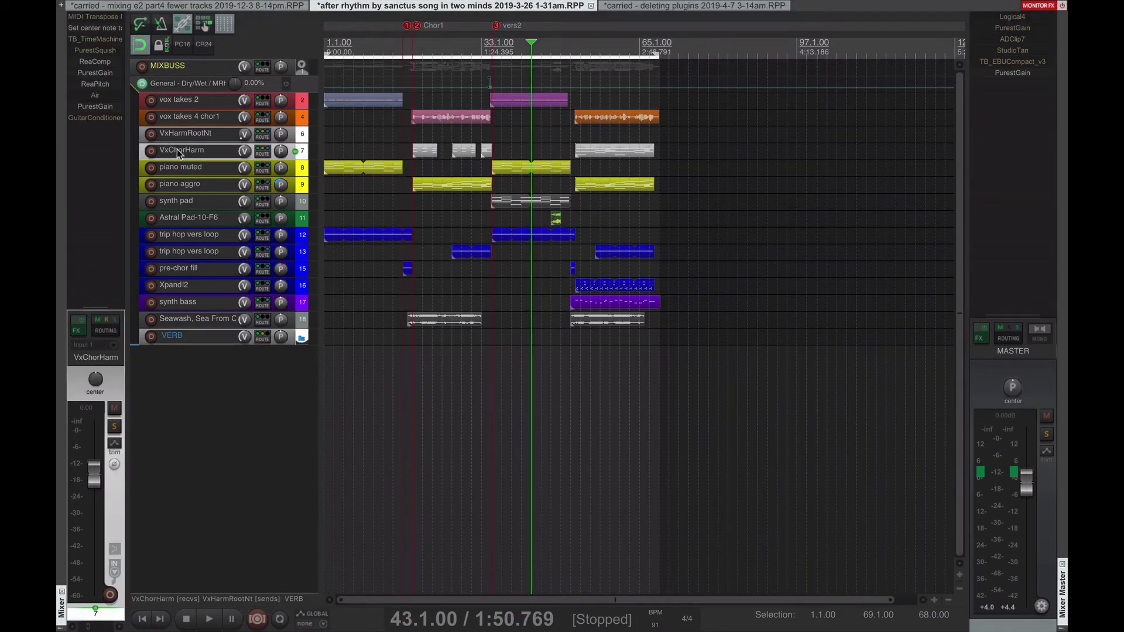
double_click(109, 28)
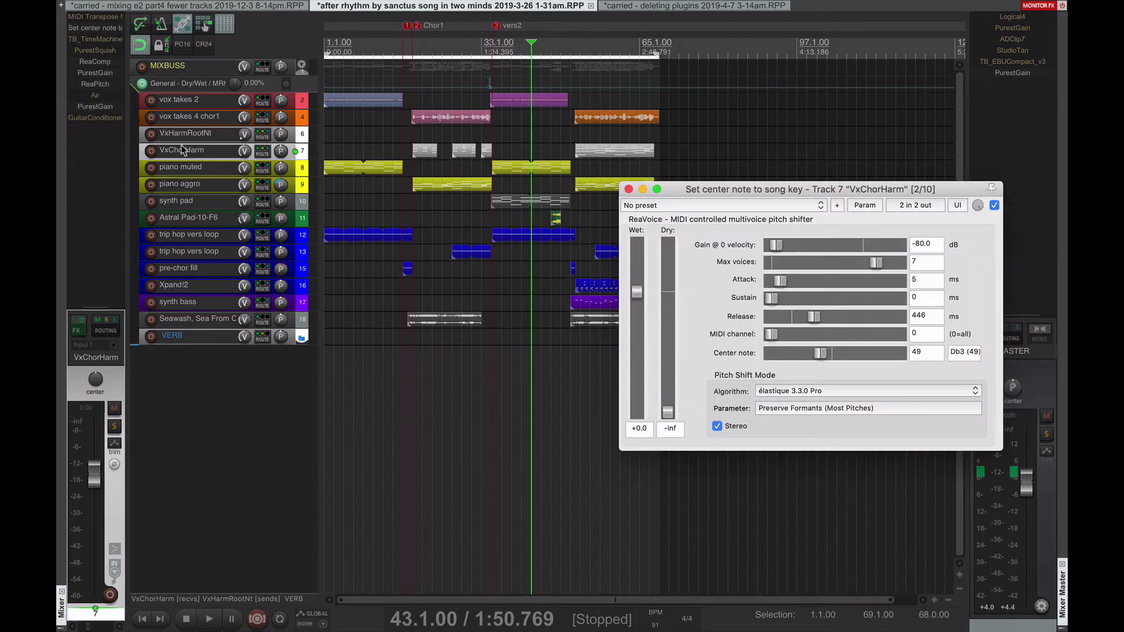
Step: Inspect the correction settings of the "set to only root note" plugin on VxHarmRootNt and close its window
left_click(206, 132)
double_click(108, 17)
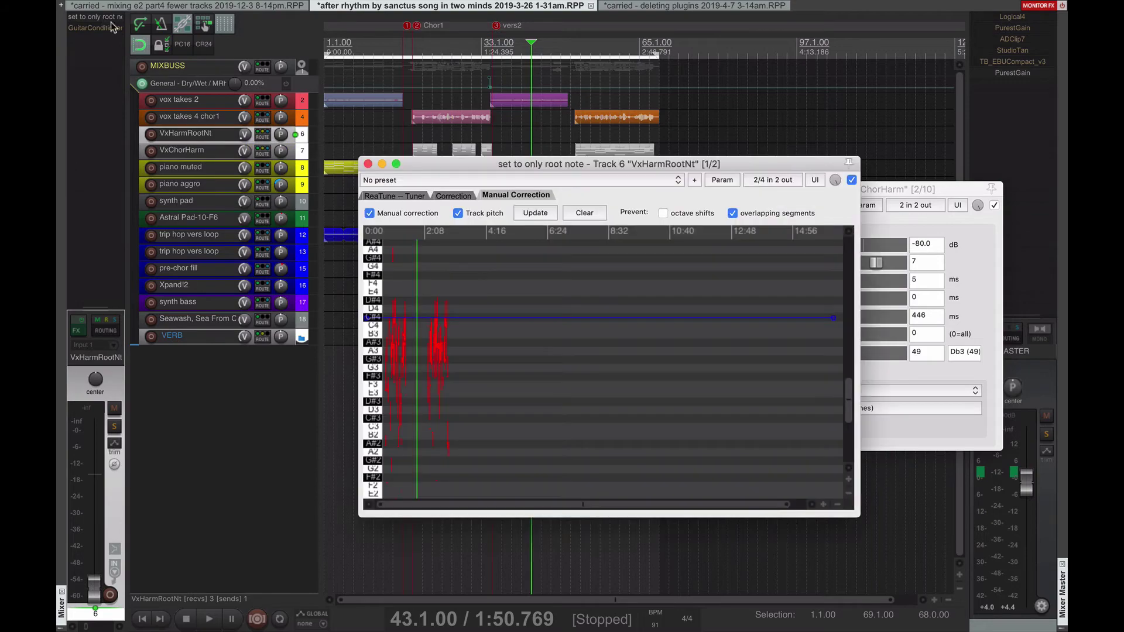
left_click(455, 195)
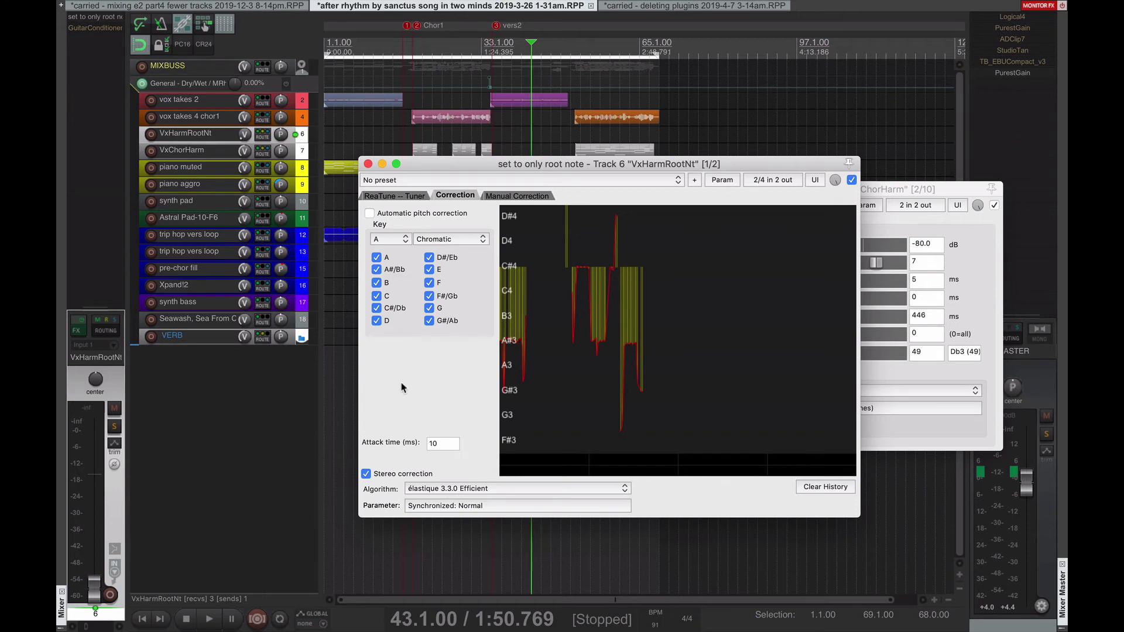
key("Escape")
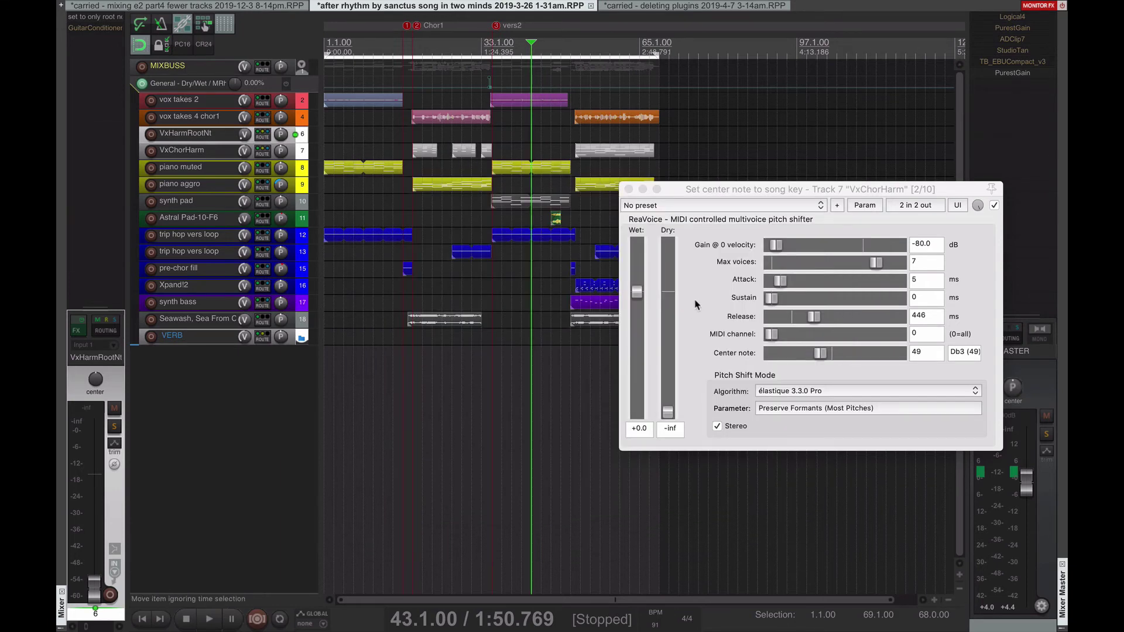
Step: Review the formant parameter and algorithm choices of VxChorHarm's ReaVoice plugin without changing them, and close its window
left_click(763, 403)
left_click(763, 403)
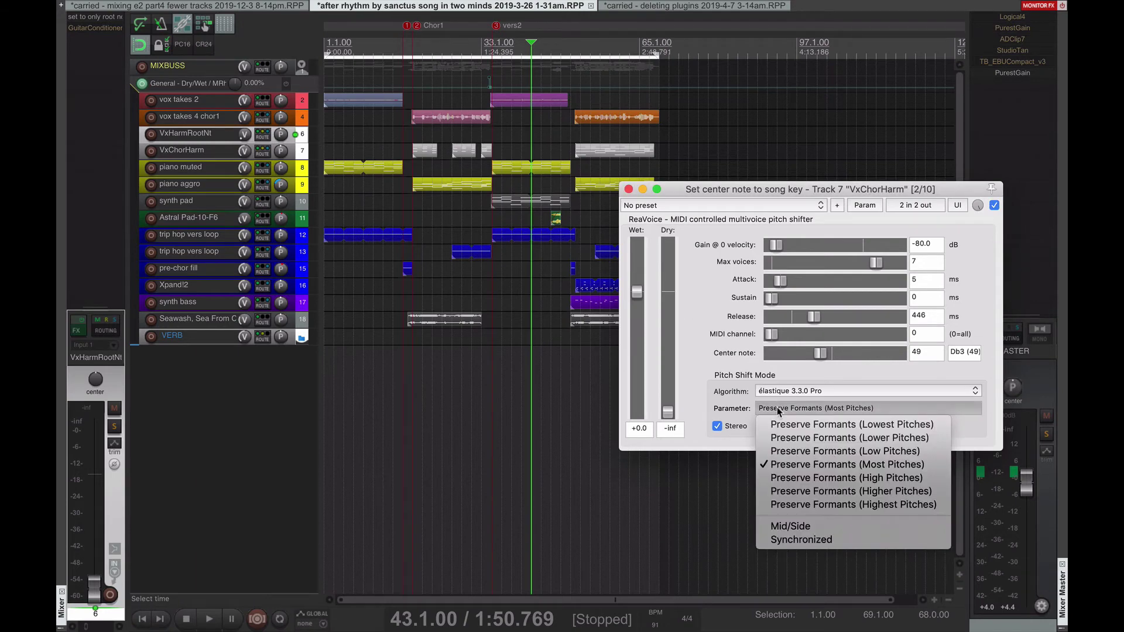
left_click(816, 393)
left_click(817, 393)
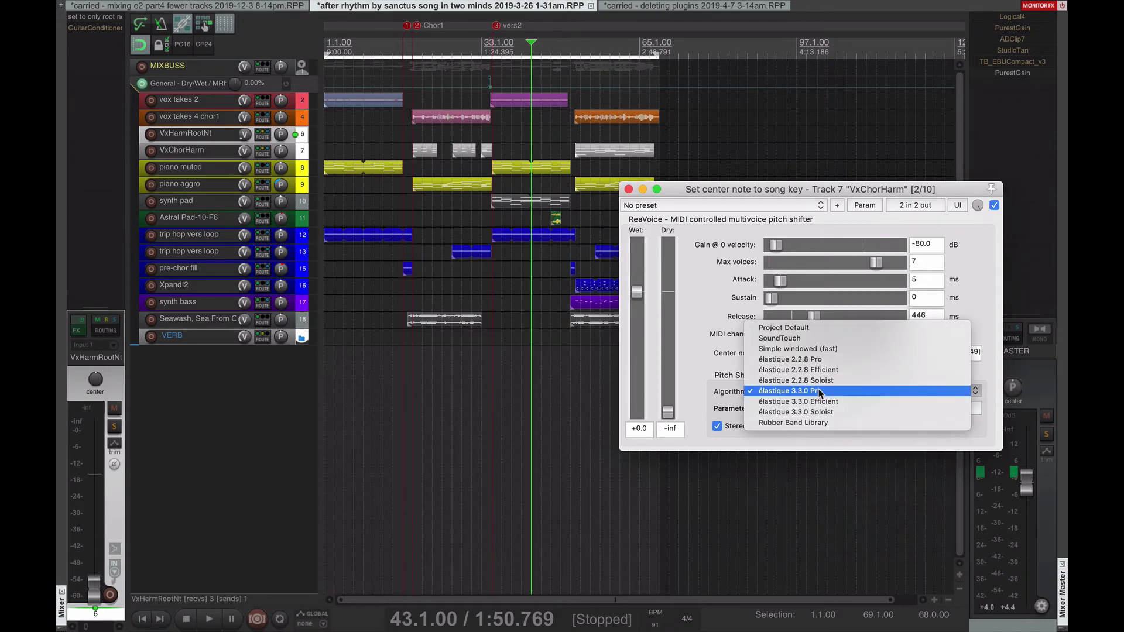
left_click(697, 401)
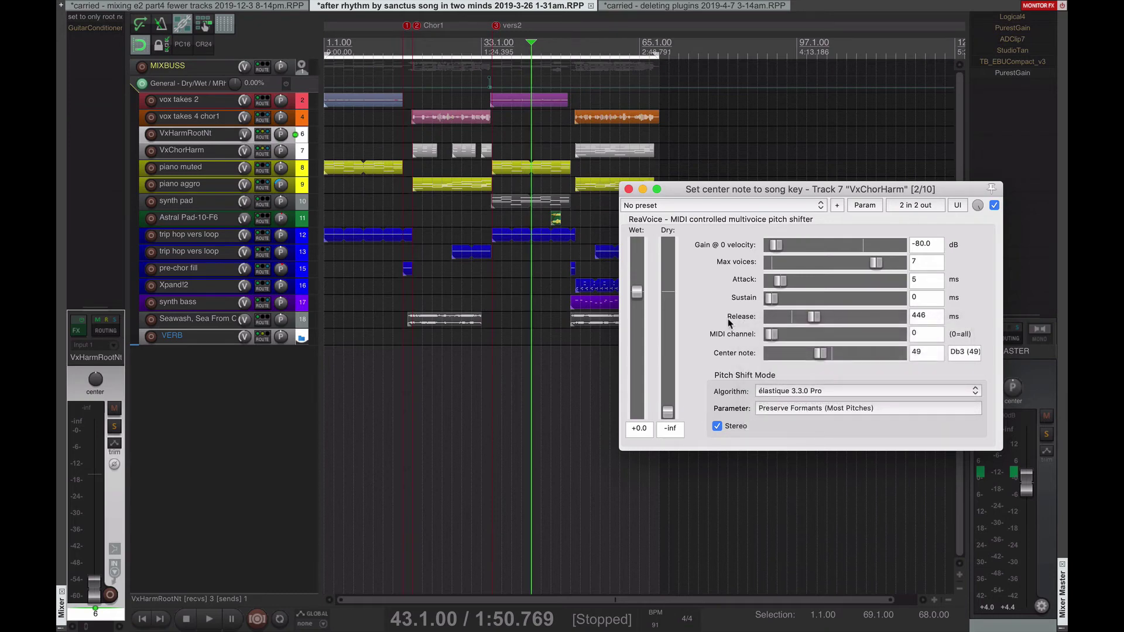
key("Escape")
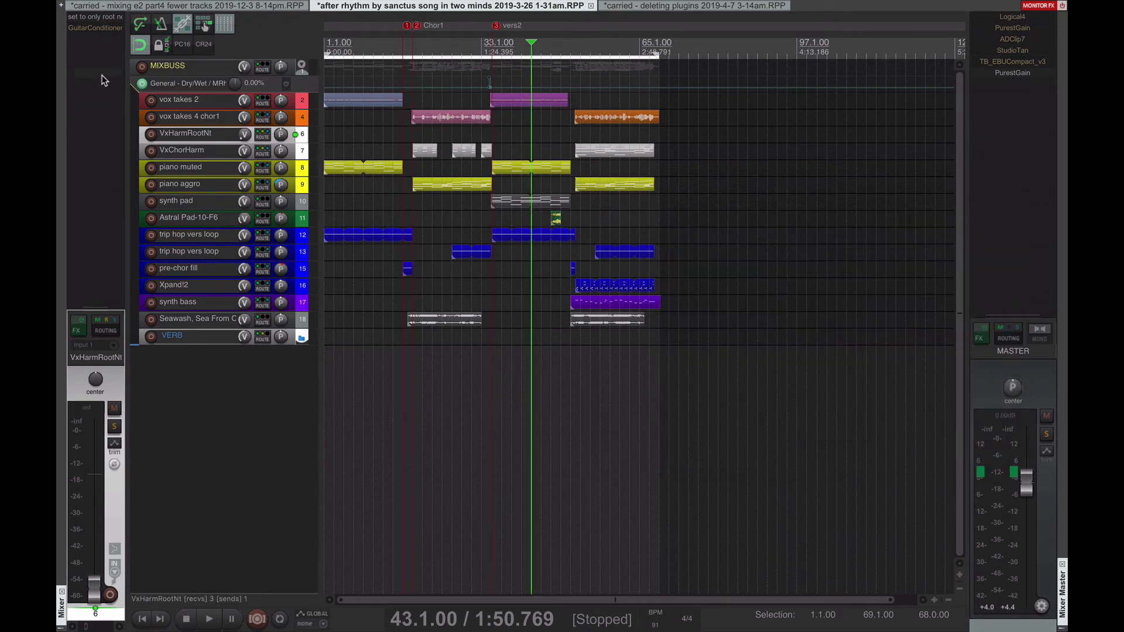
Step: Return to the "mixing e2 part4 fewer tracks" project and play from bar 19 with the VxHarmBus track selected
left_click(190, 7)
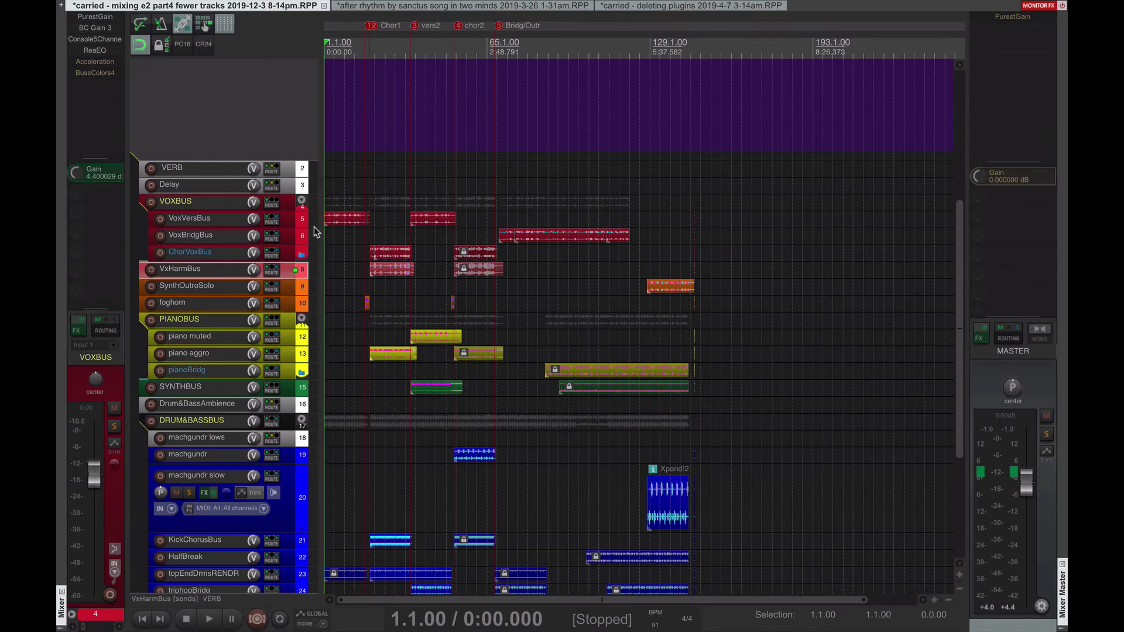
left_click(369, 234)
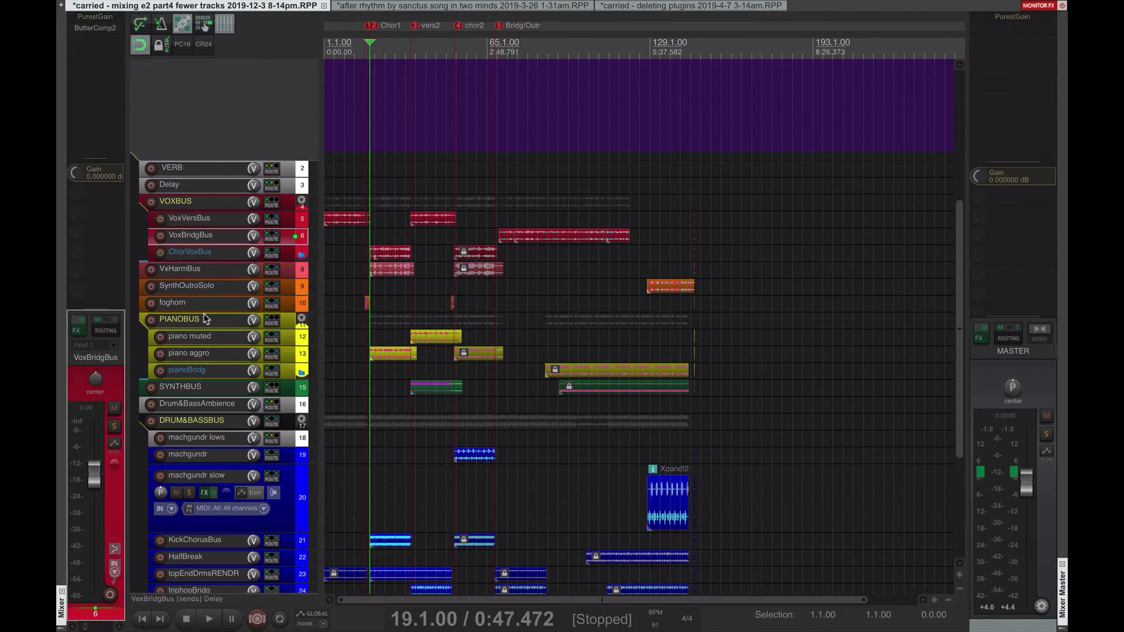
left_click(213, 271)
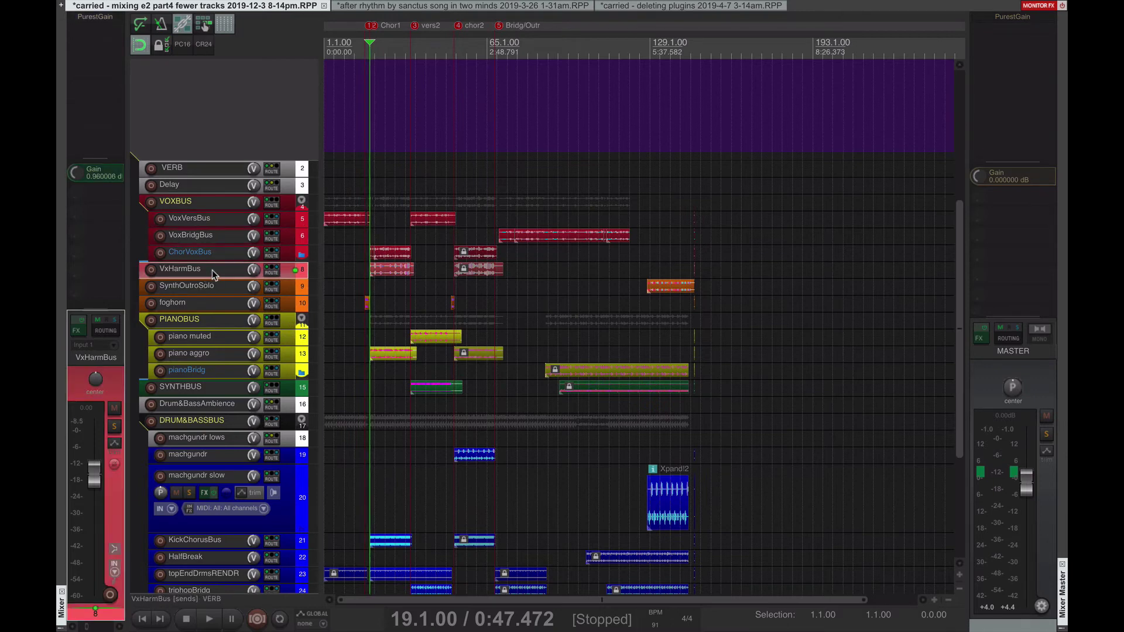
key("space")
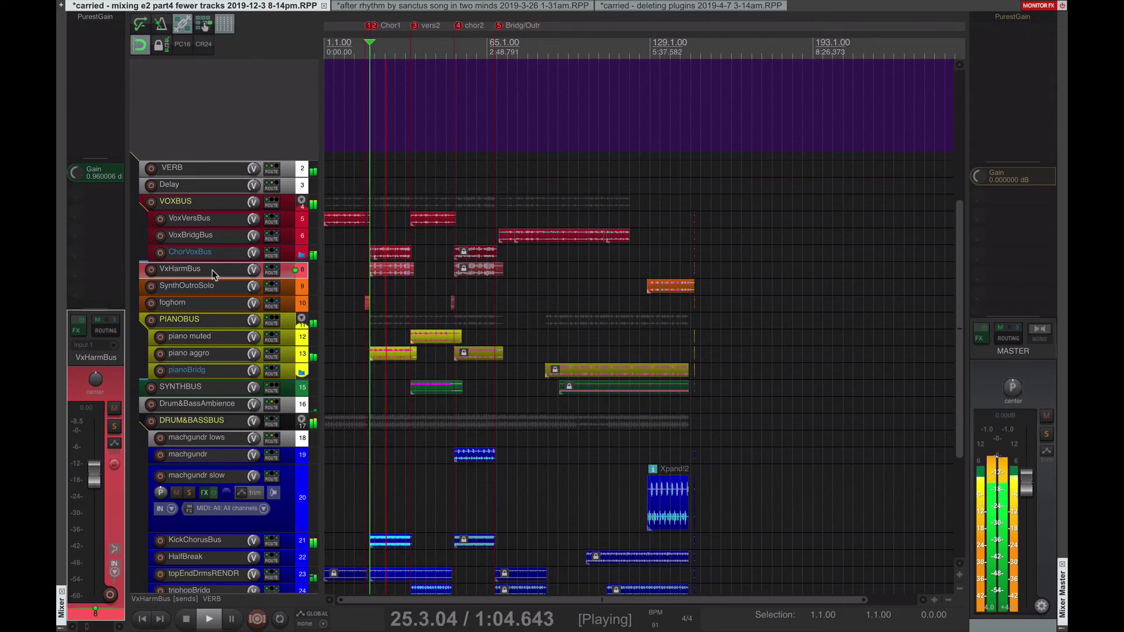
Step: Audition the mix from the vers2 marker, from mid-verse and from the chor2 marker, and select the piano aggro track
left_click(411, 319)
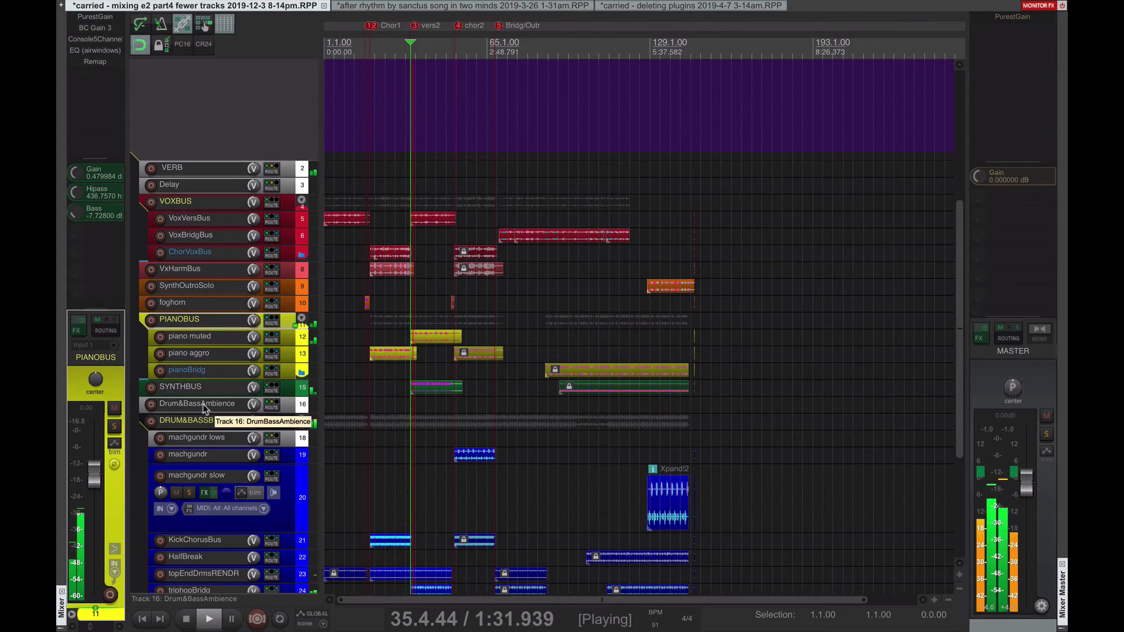
left_click(433, 310)
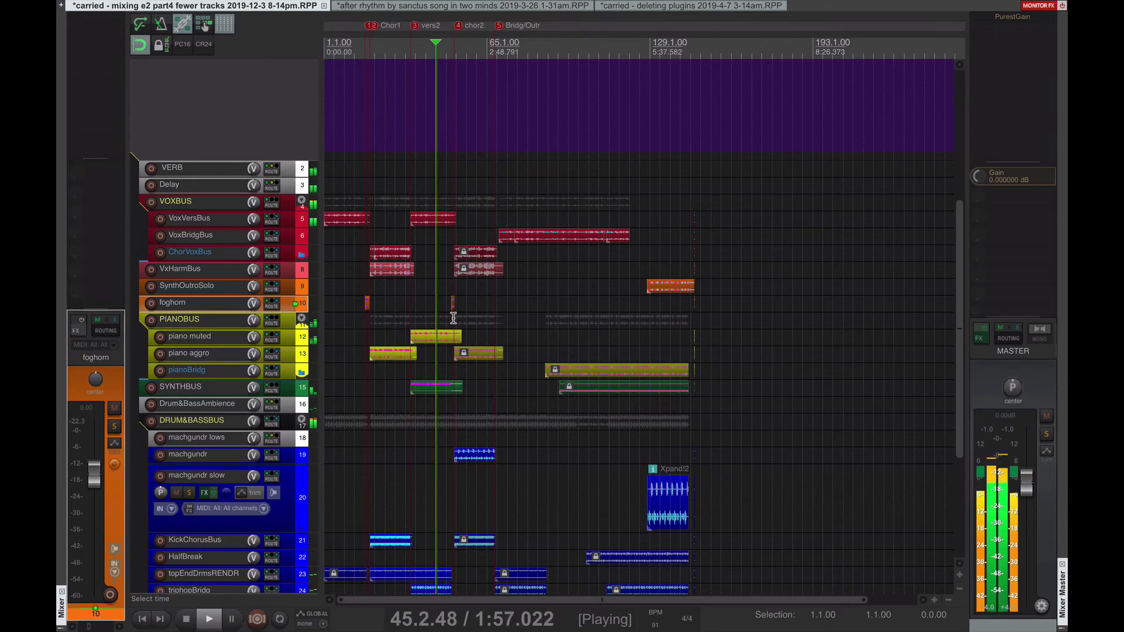
left_click(453, 316)
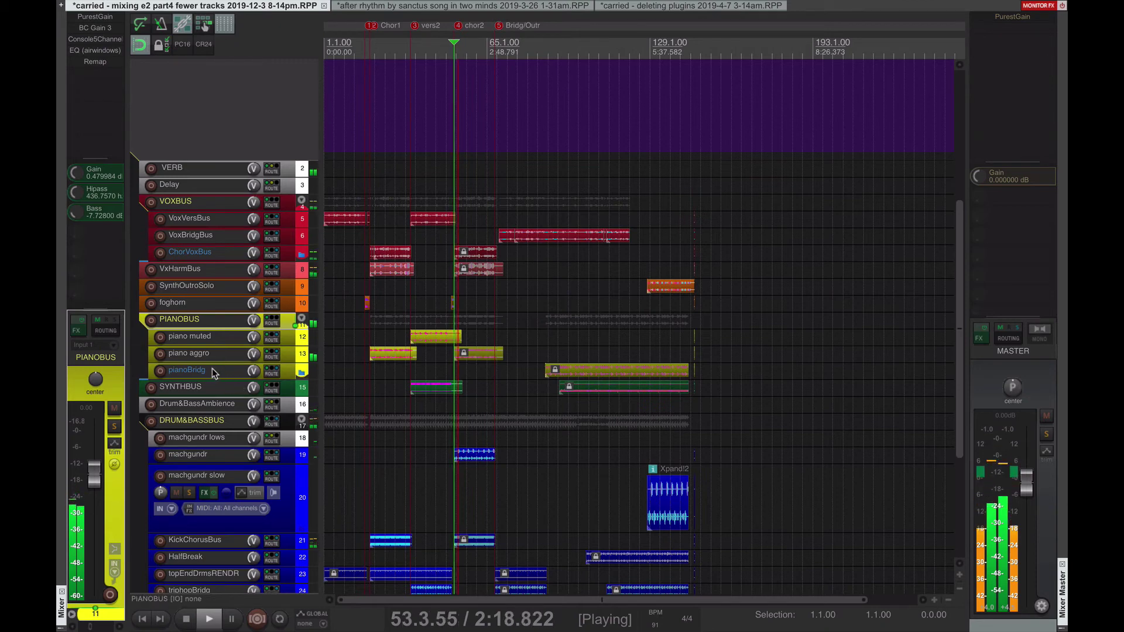
left_click(220, 353)
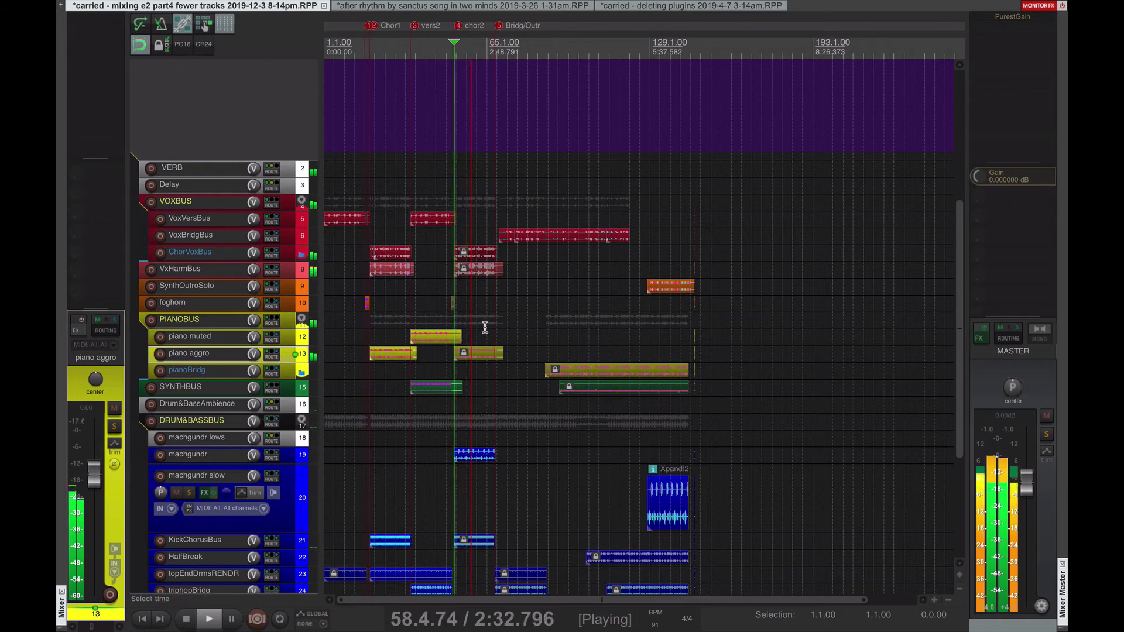
Step: Select KickChorusBus to view its plugin chain and look over the drum and bass tracks as the mix plays into the bridge
scroll(216, 498, "down", 2)
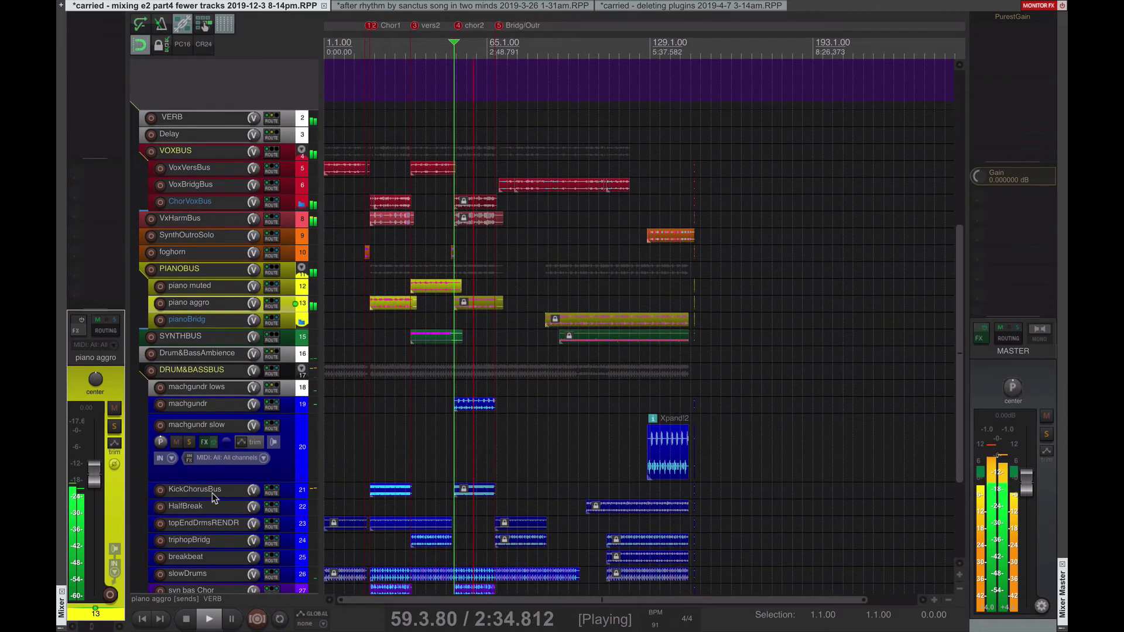
left_click(211, 492)
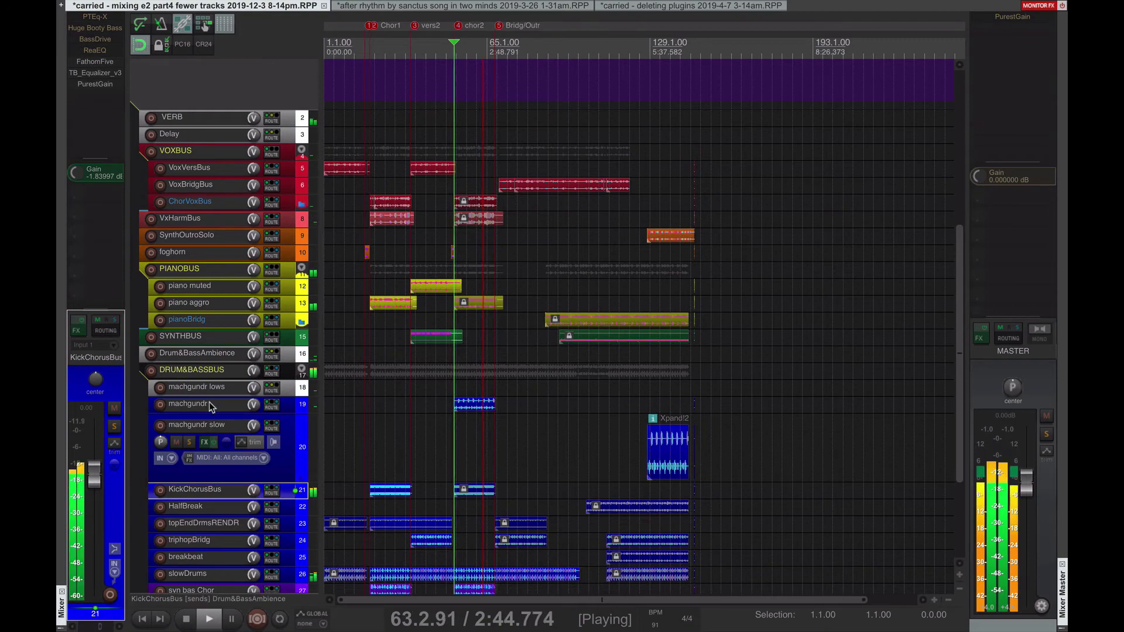
scroll(215, 438, "down", 3)
scroll(215, 438, "down", 1)
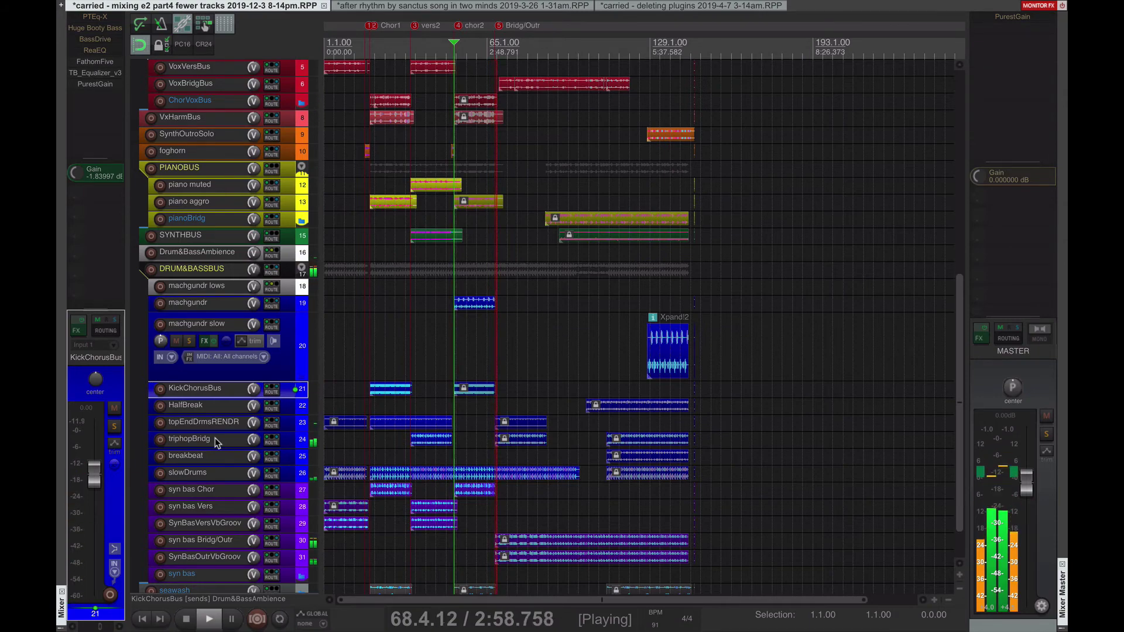
Step: Audition successive points of the bridge and outro during playback, including bars 89, 97 and 101 and the start of the late breakbeat section
left_click(525, 405)
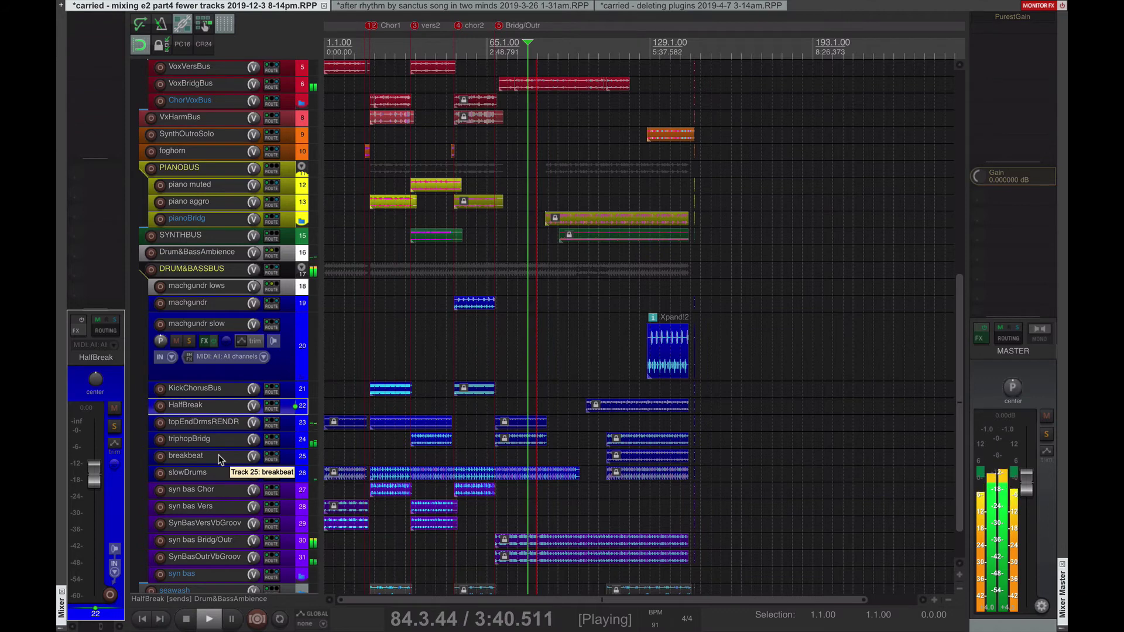
left_click(545, 388)
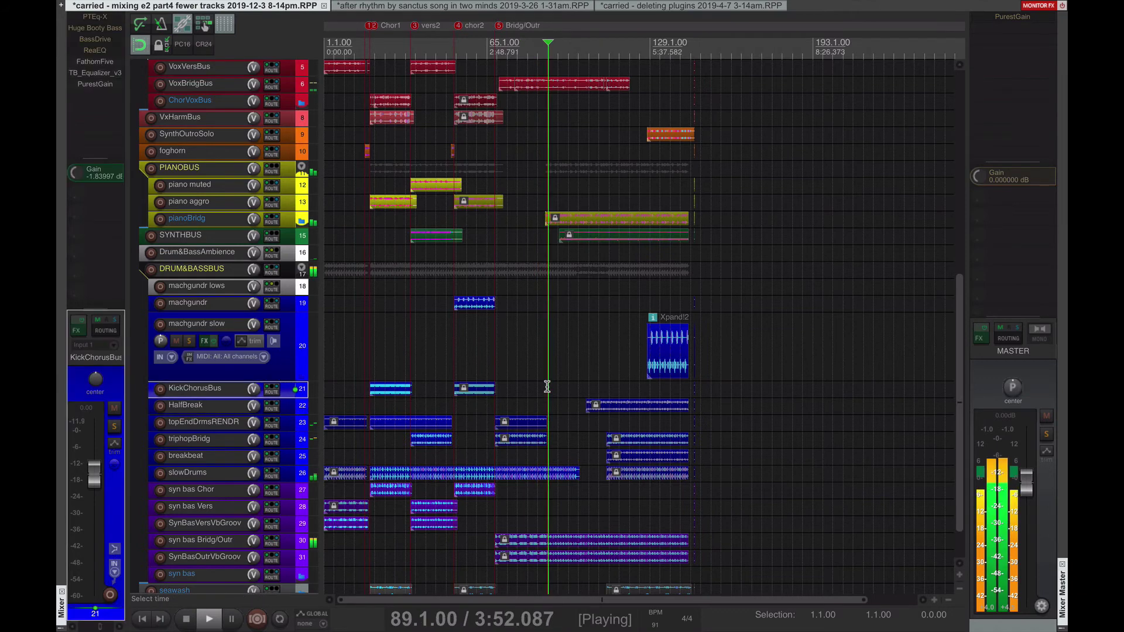
left_click(568, 364)
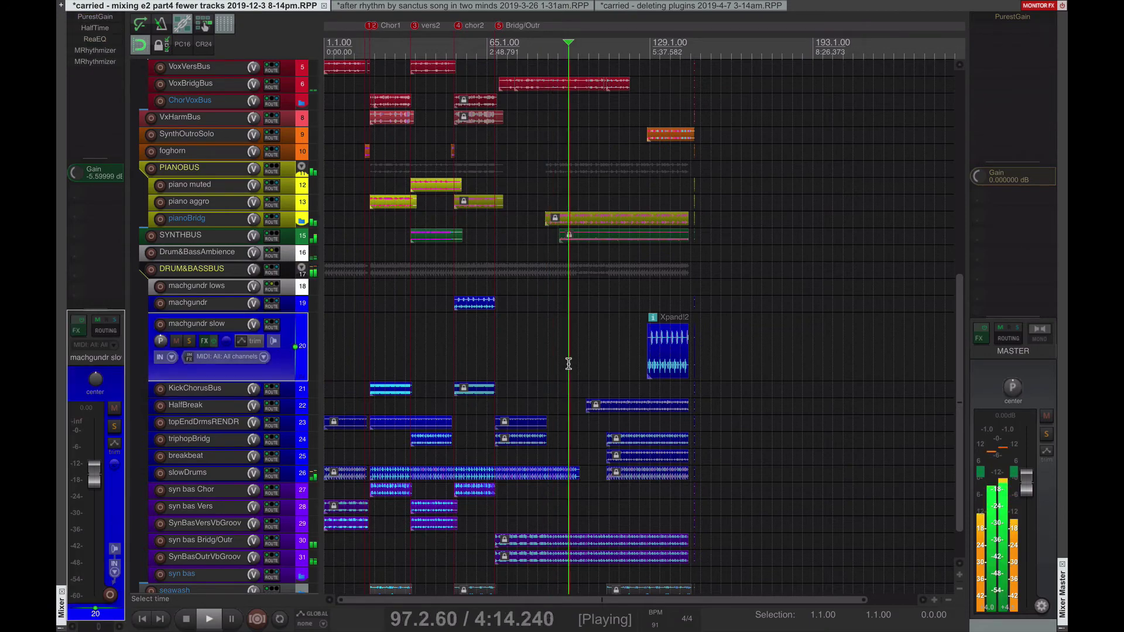
left_click(580, 364)
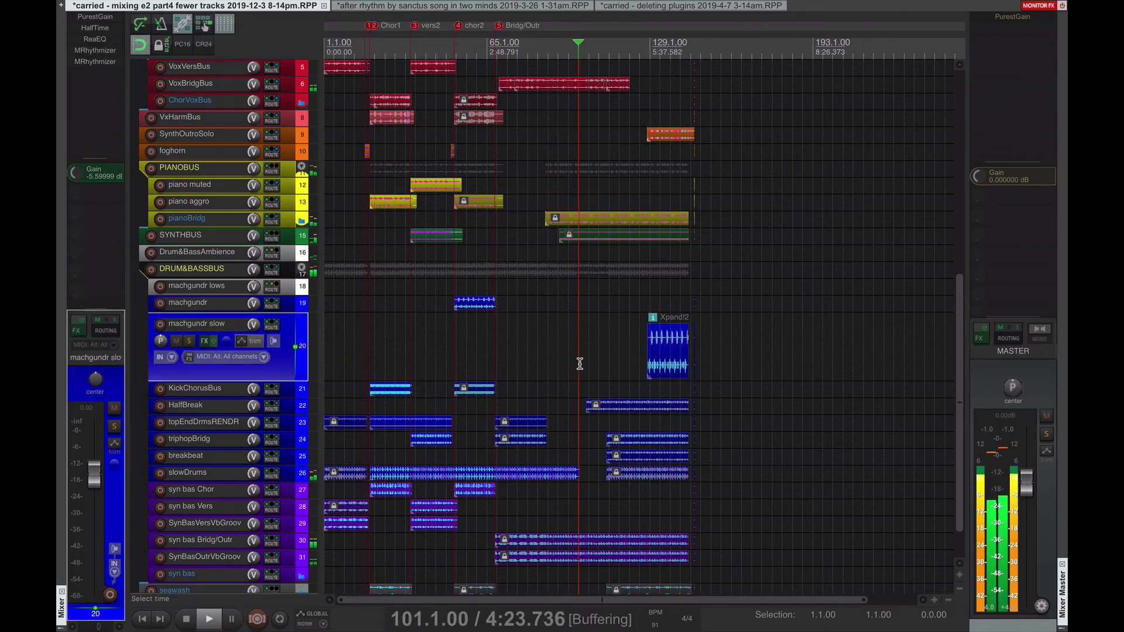
left_click(609, 340)
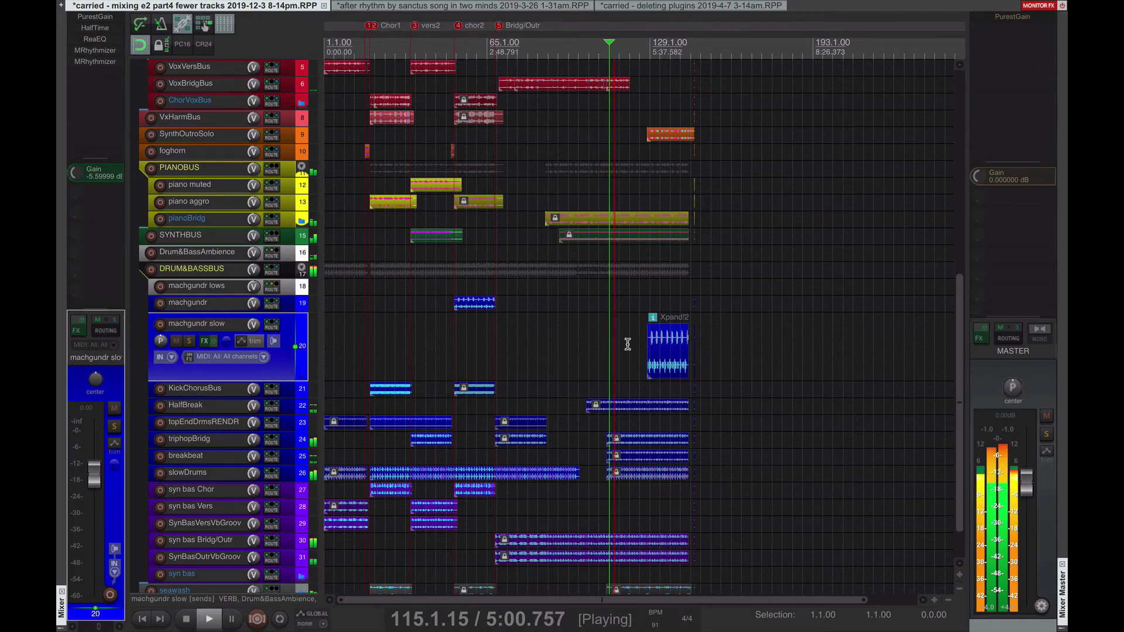
Step: Look over the drum and bass tracks as the outro plays and select DRUM&BASSBUS to view its plugins
scroll(226, 507, "down", 3)
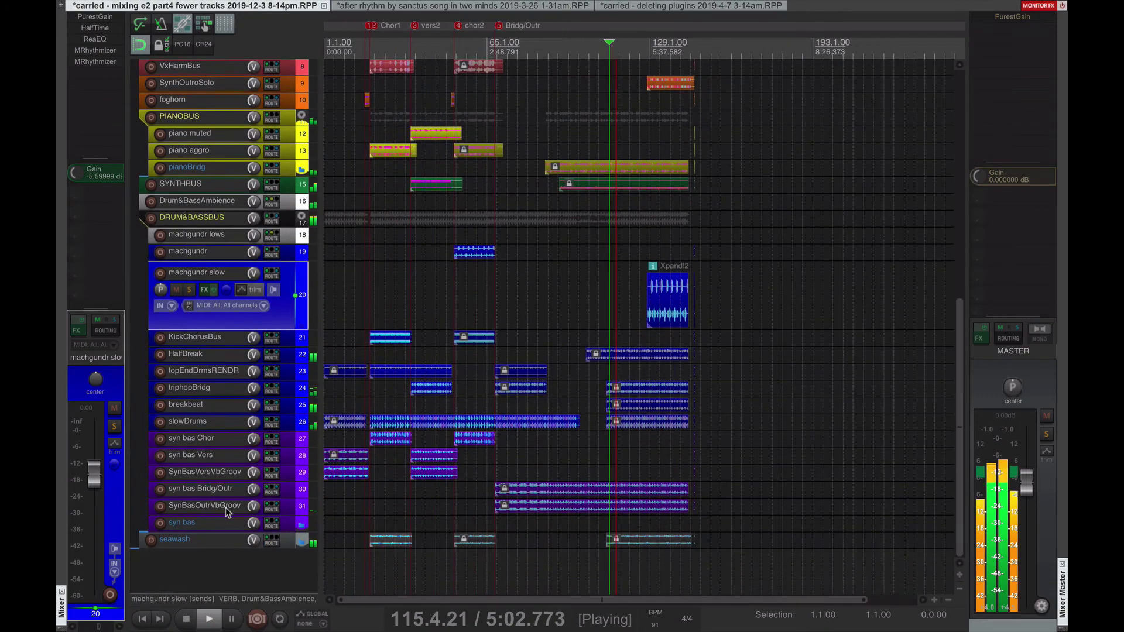
scroll(544, 480, "down", 1)
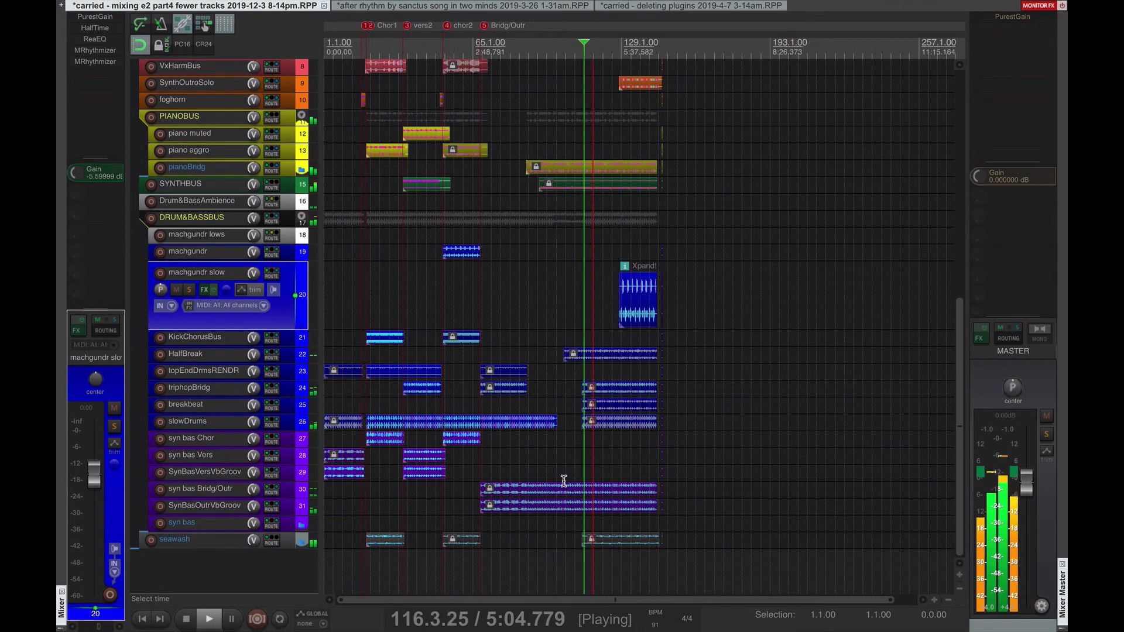
left_click(230, 572)
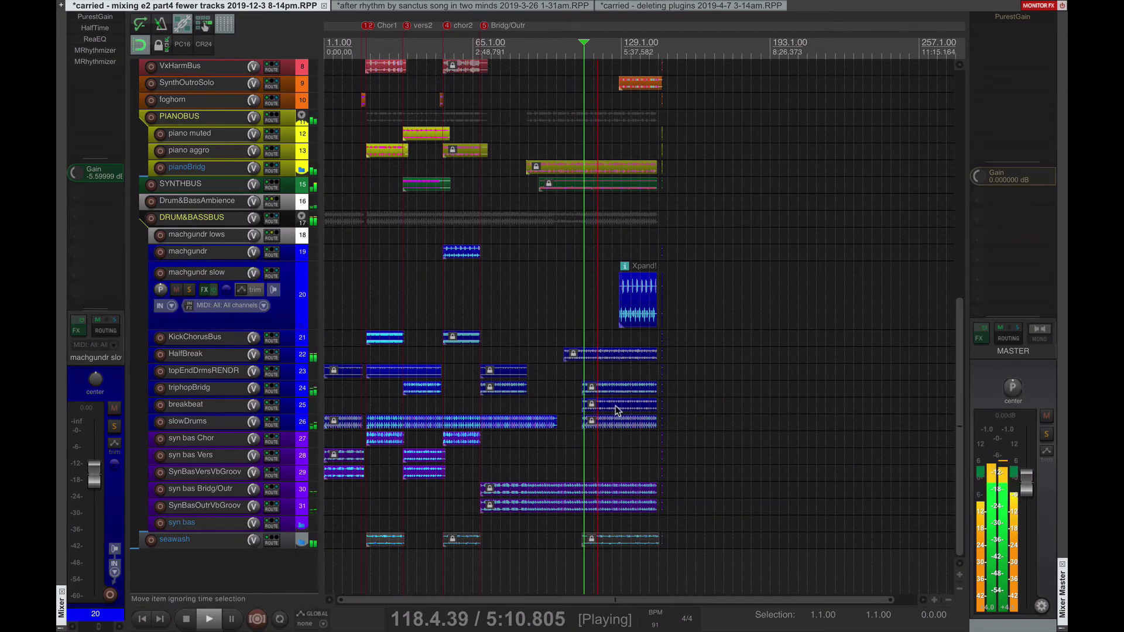
left_click(216, 221)
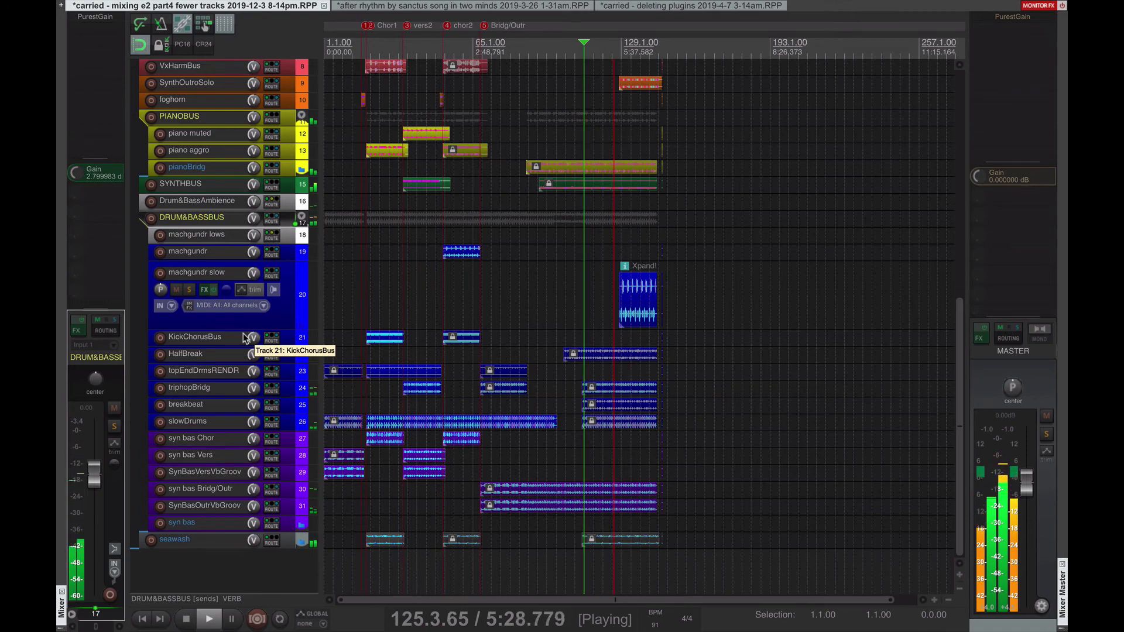
Step: Solo the breakbeat track during the outro to hear it alone, and return to the full mix
left_click(227, 409)
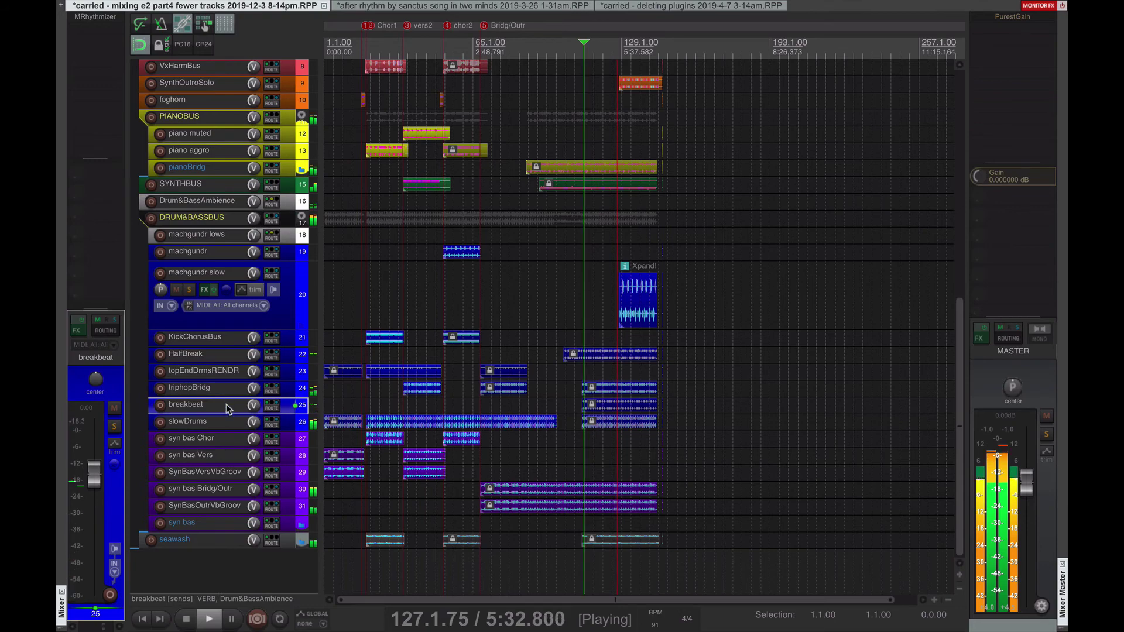
left_click(114, 427)
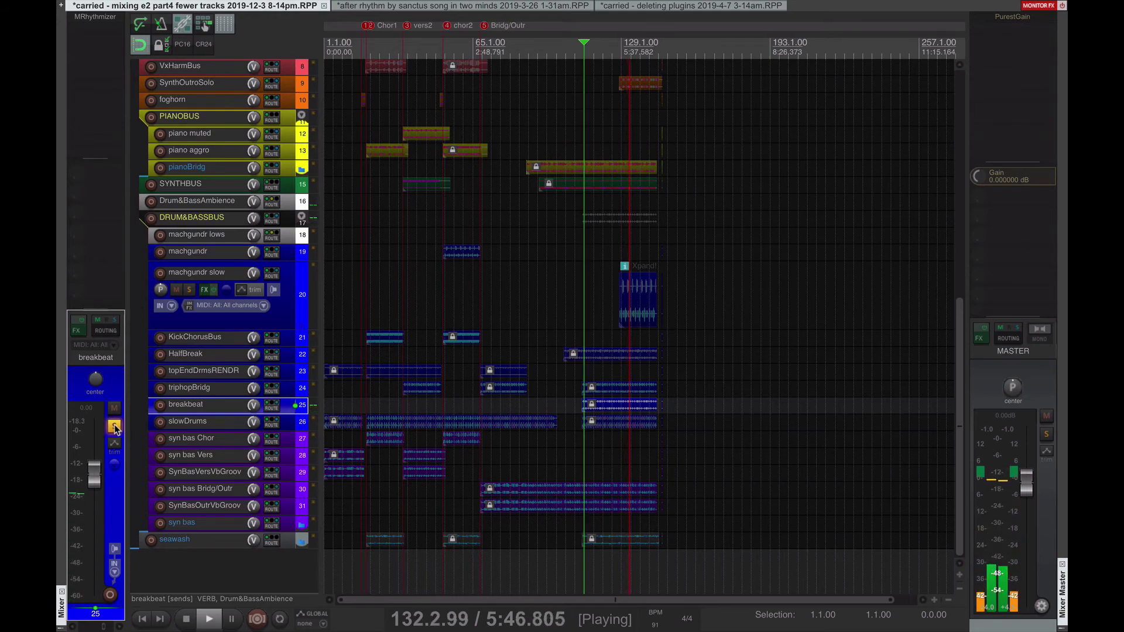
left_click(114, 428)
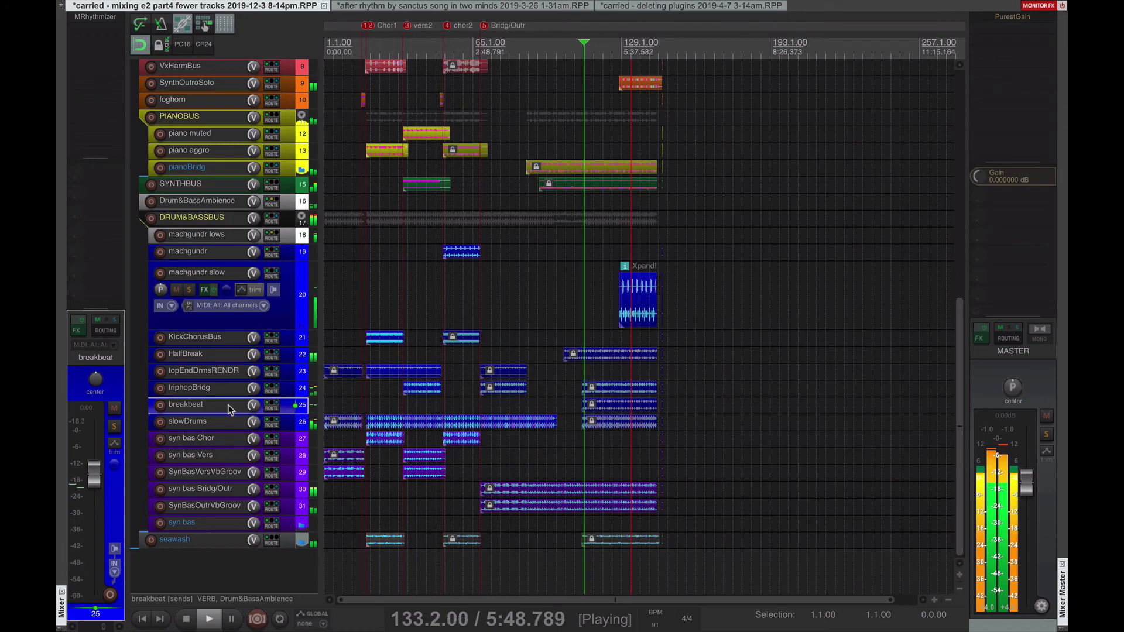
Step: Replay the outro from the start of the Xpand!2 item and from bar 133, selecting the machgundr slow and SynthOutroSolo tracks
left_click(620, 339)
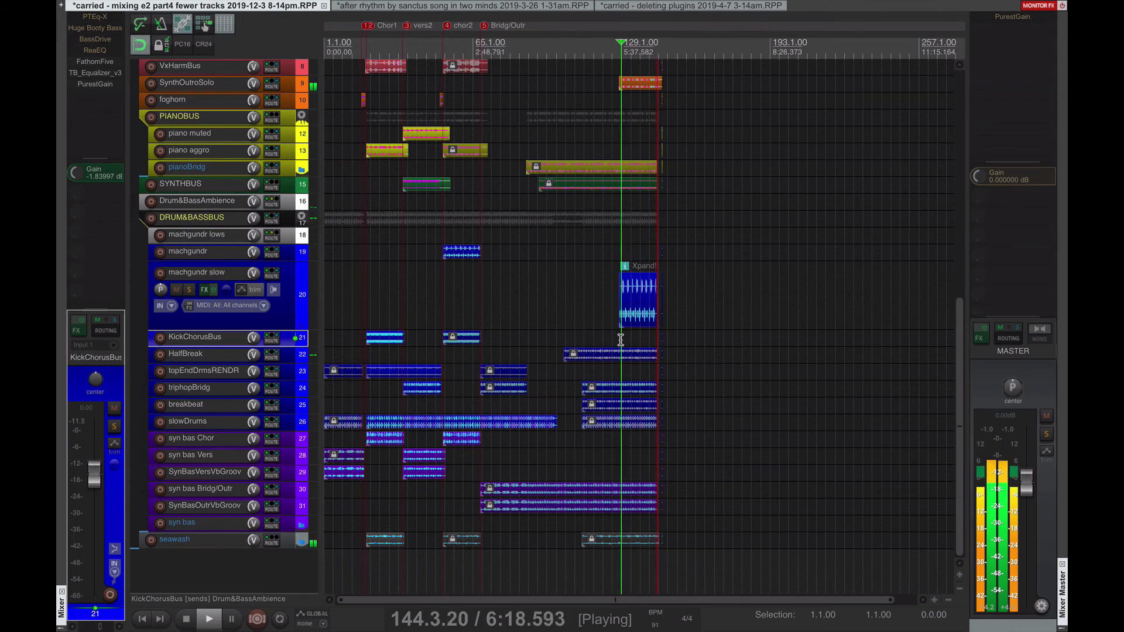
left_click(216, 282)
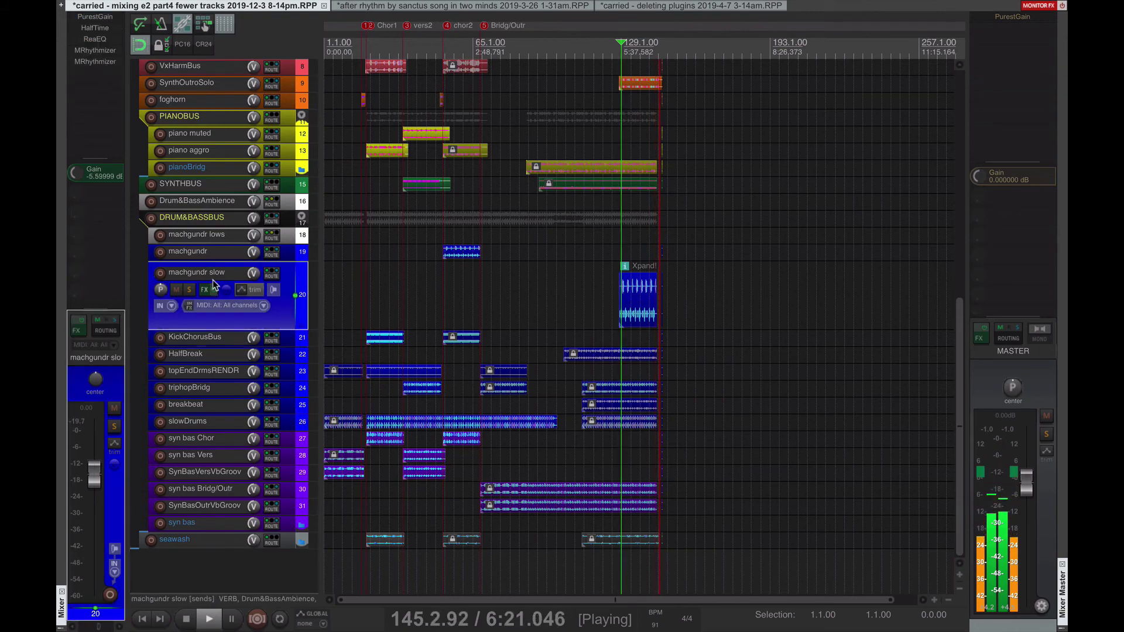
left_click(630, 454)
left_click(216, 86)
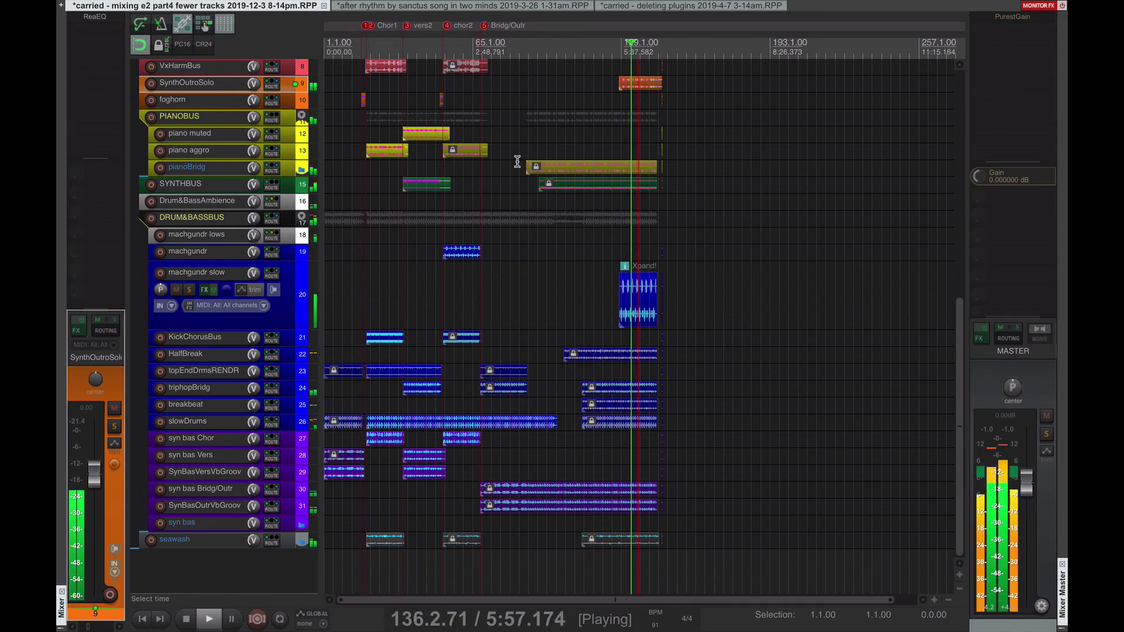
Step: Select MIXBUSS and look over its MV Dry/Wet and gain automation envelopes as the outro plays
scroll(227, 299, "up", 10)
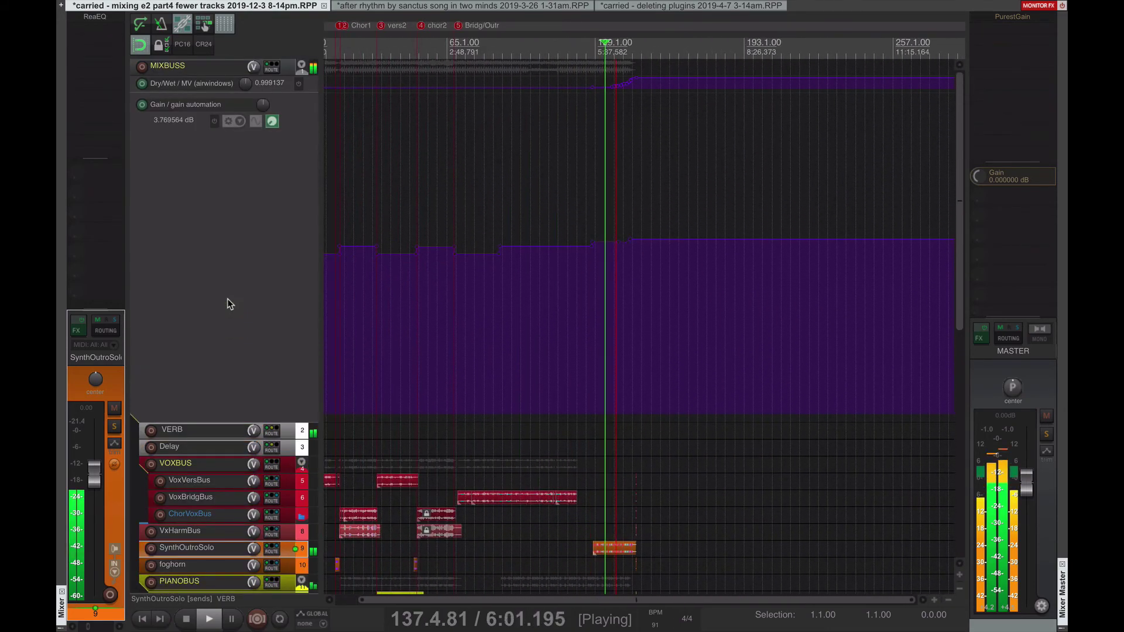
scroll(227, 298, "down", 2)
scroll(227, 303, "up", 2)
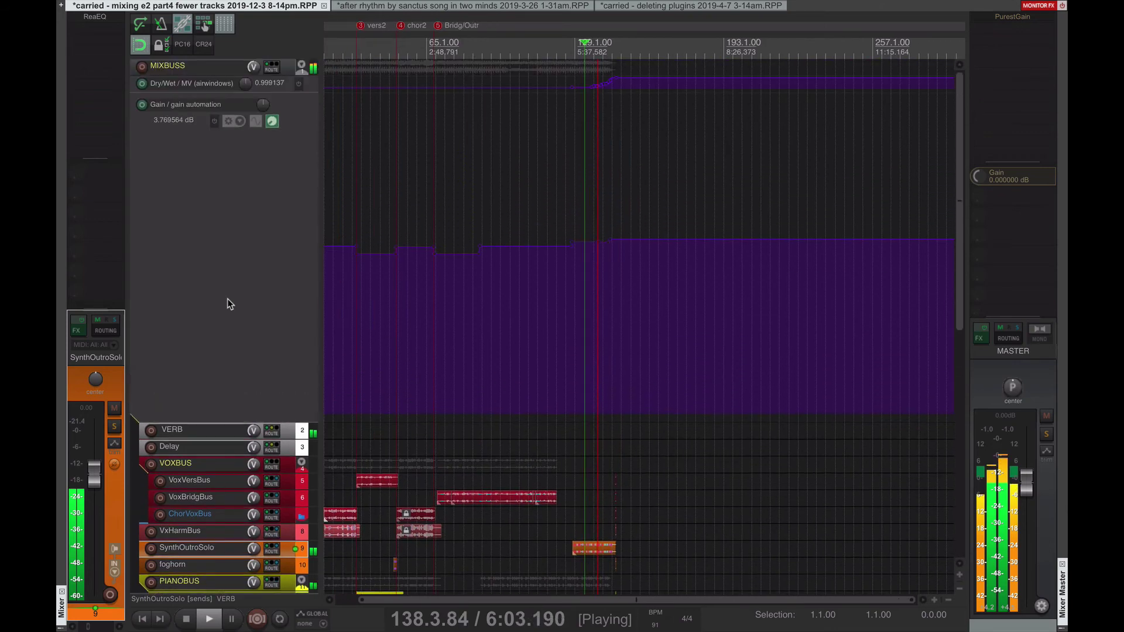
left_click(215, 67)
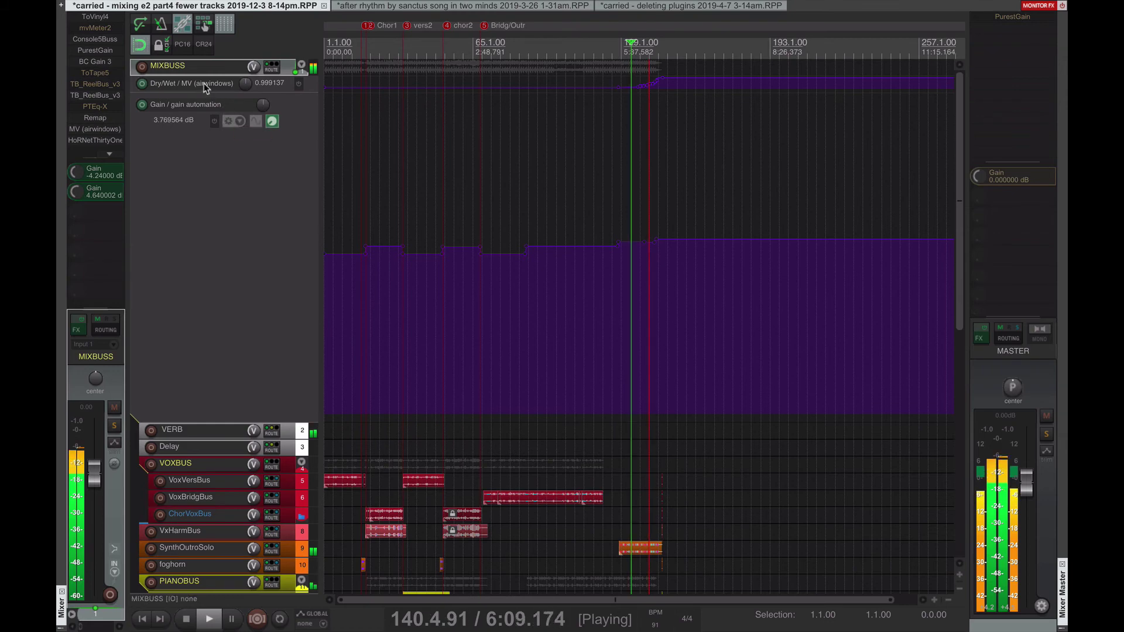
right_click(214, 91)
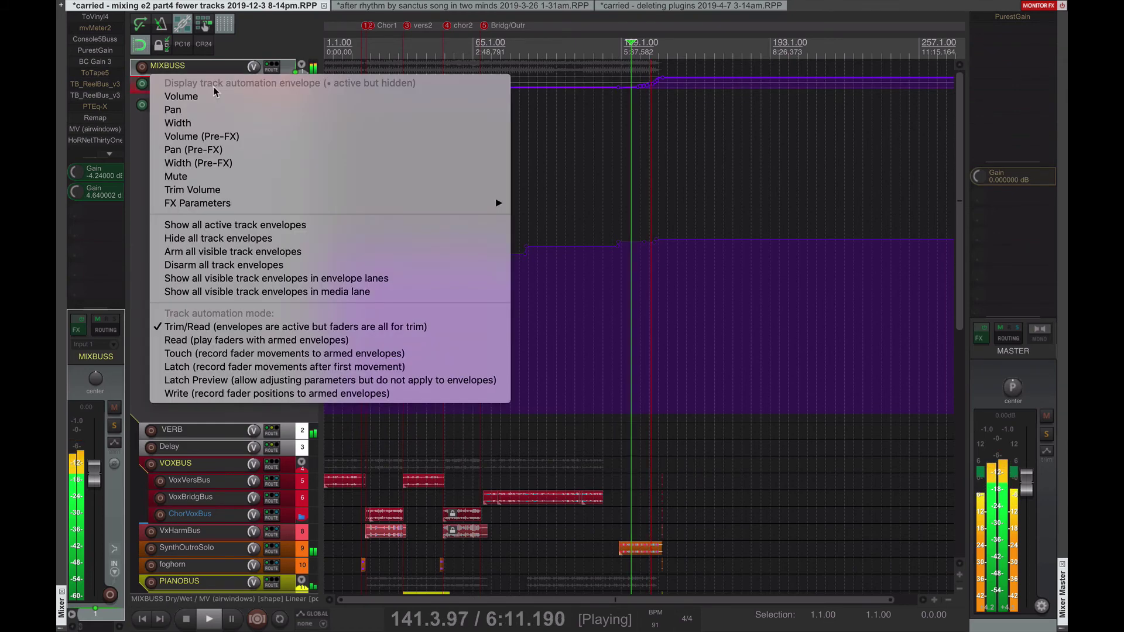
key("Escape")
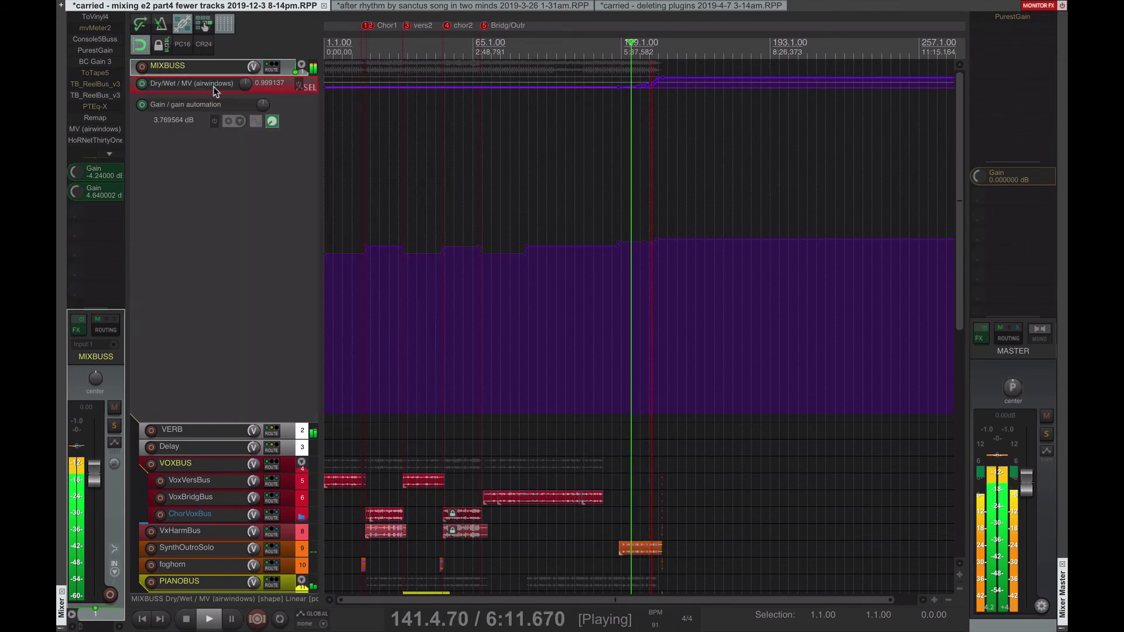
Step: Open the MV (airwindows) plugin on MIXBUSS, move its window clear of the envelopes, and stop playback
left_click(96, 130)
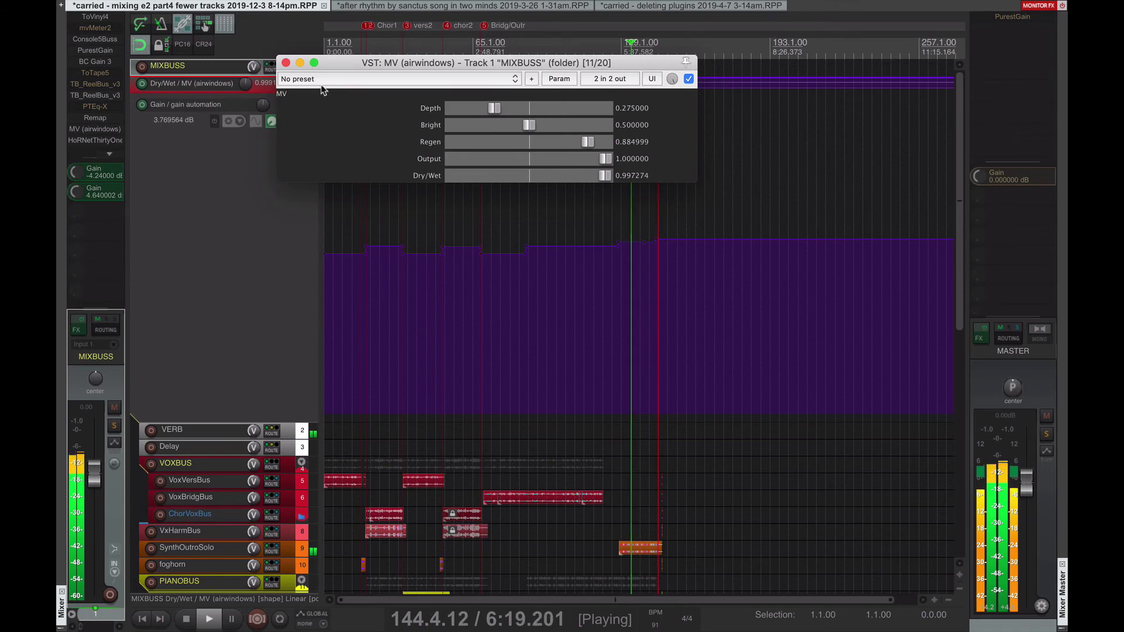
left_click_drag(358, 61, 443, 428)
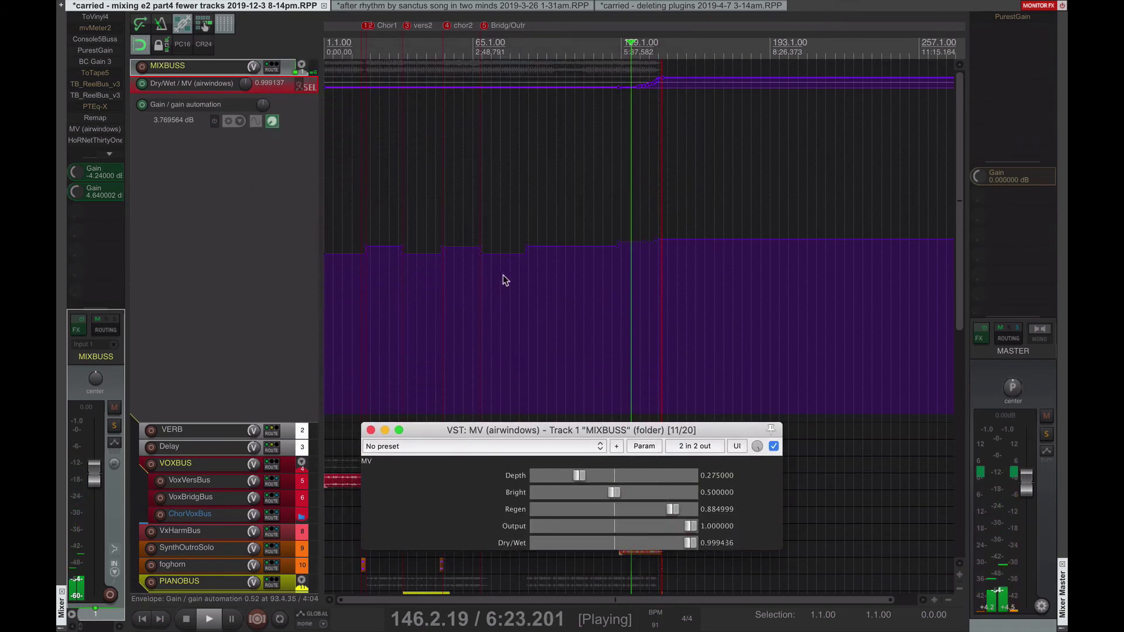
key("space")
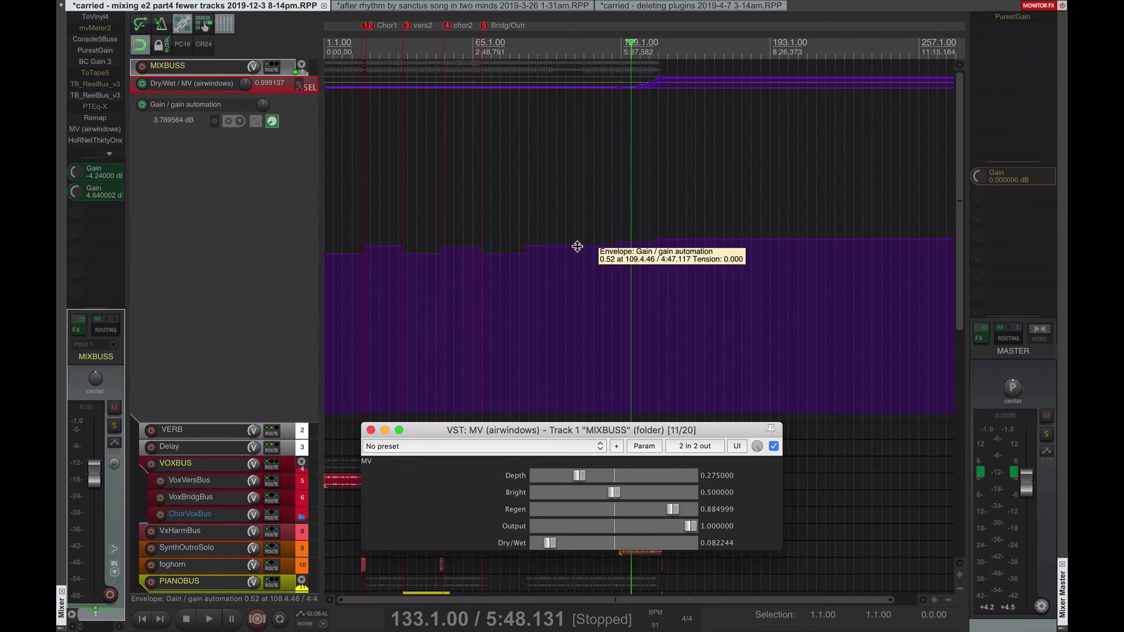
Step: Enlarge the MV Dry/Wet envelope lane on MIXBUSS to show the automation ramp in full
left_click_drag(621, 240, 621, 243)
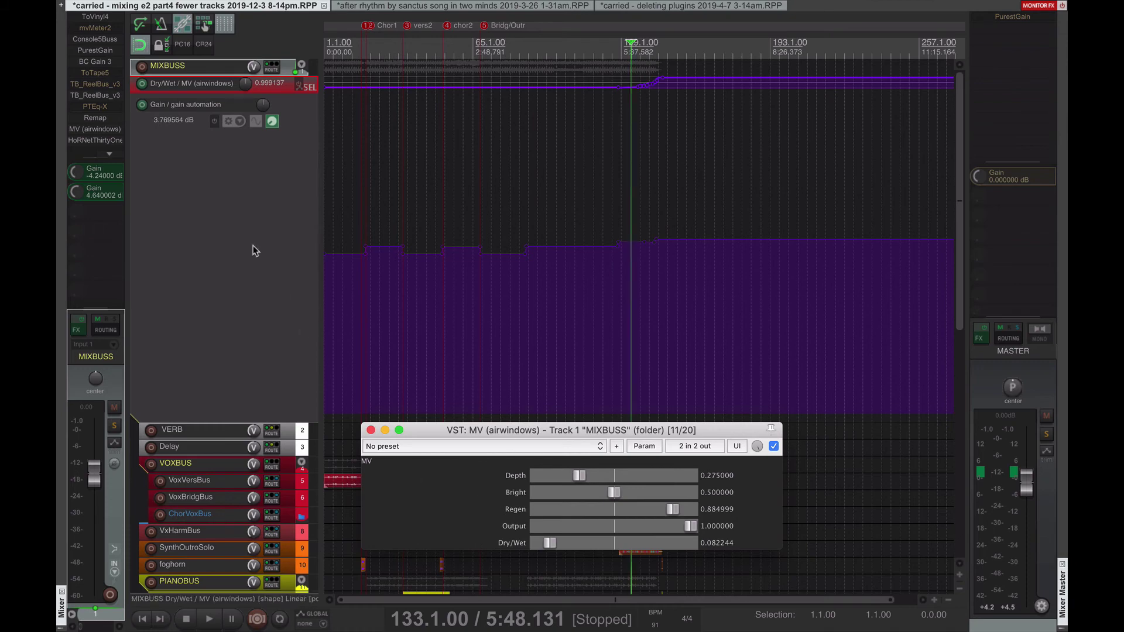
left_click(209, 94)
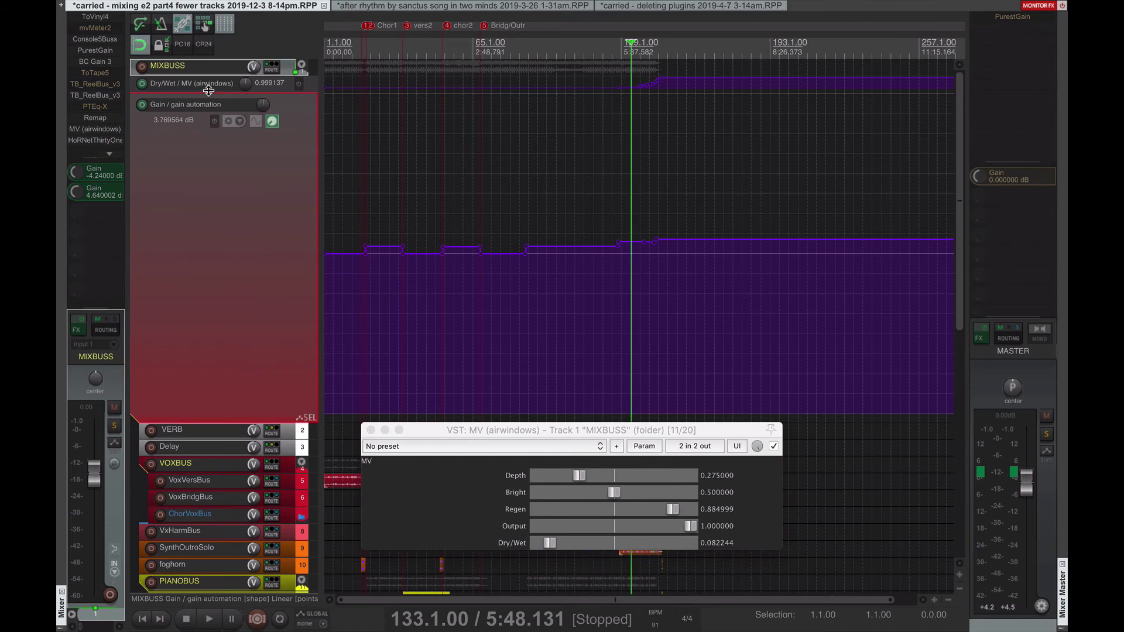
left_click_drag(208, 91, 186, 384)
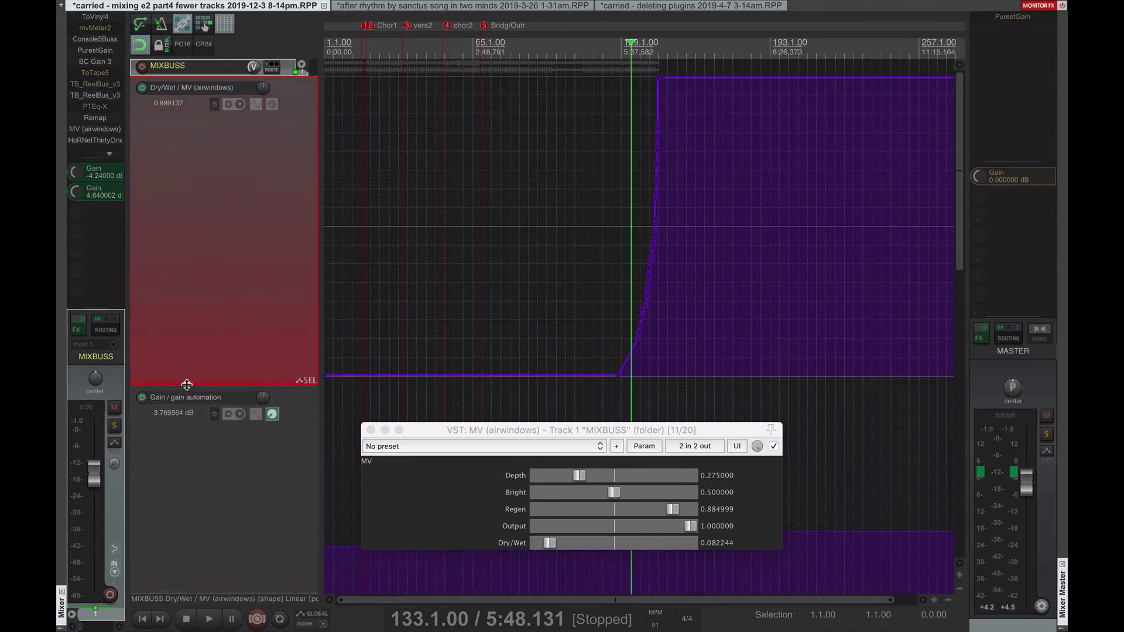
Step: Audition the MV Dry/Wet automation ramp from bar 133 and from bar 140, and stop playback
key("space")
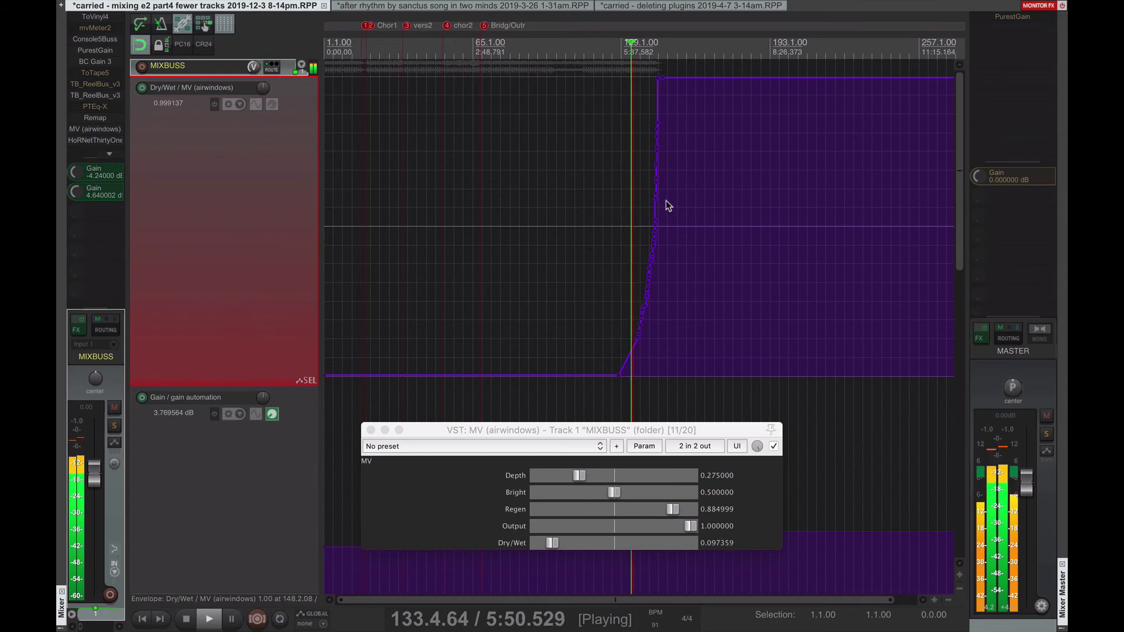
scroll(669, 224, "up", 5)
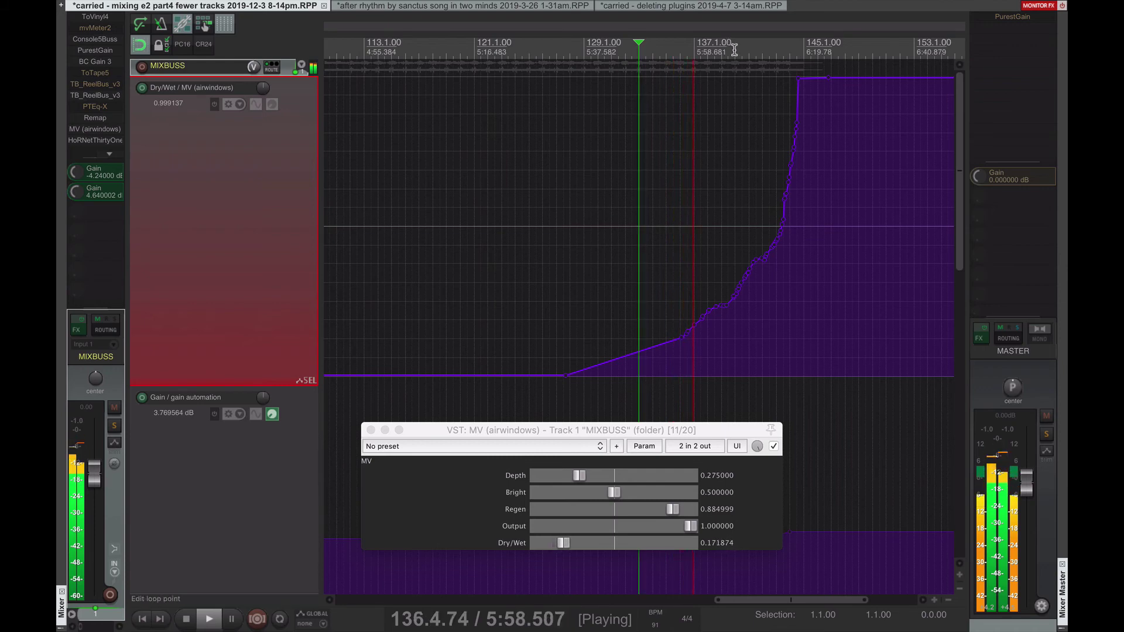
left_click(734, 50)
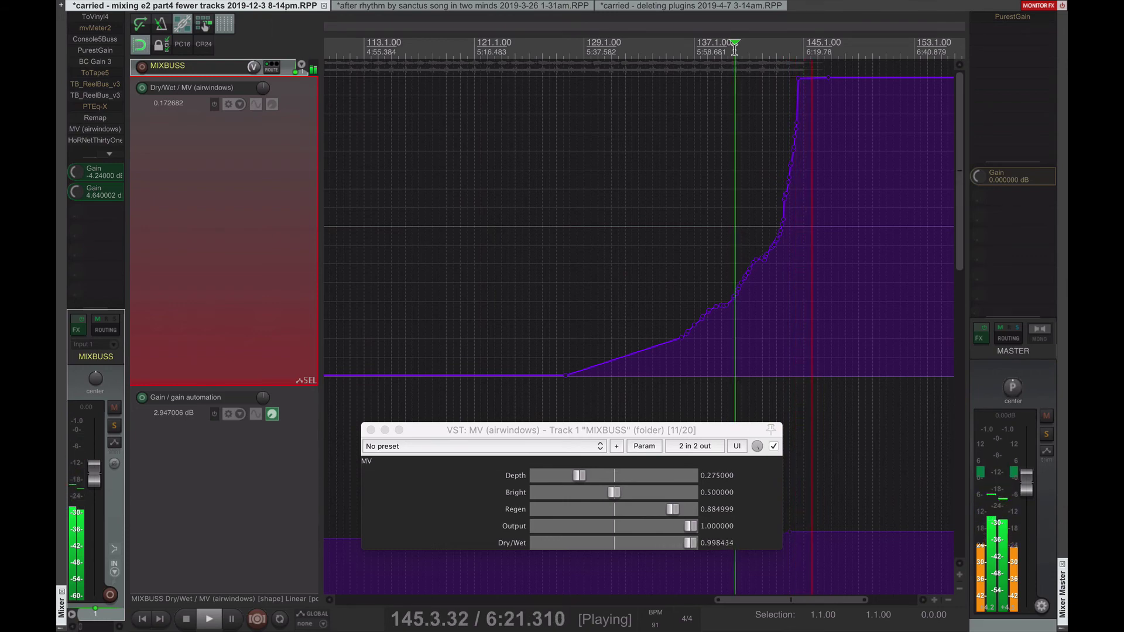
left_click(448, 501)
key("space")
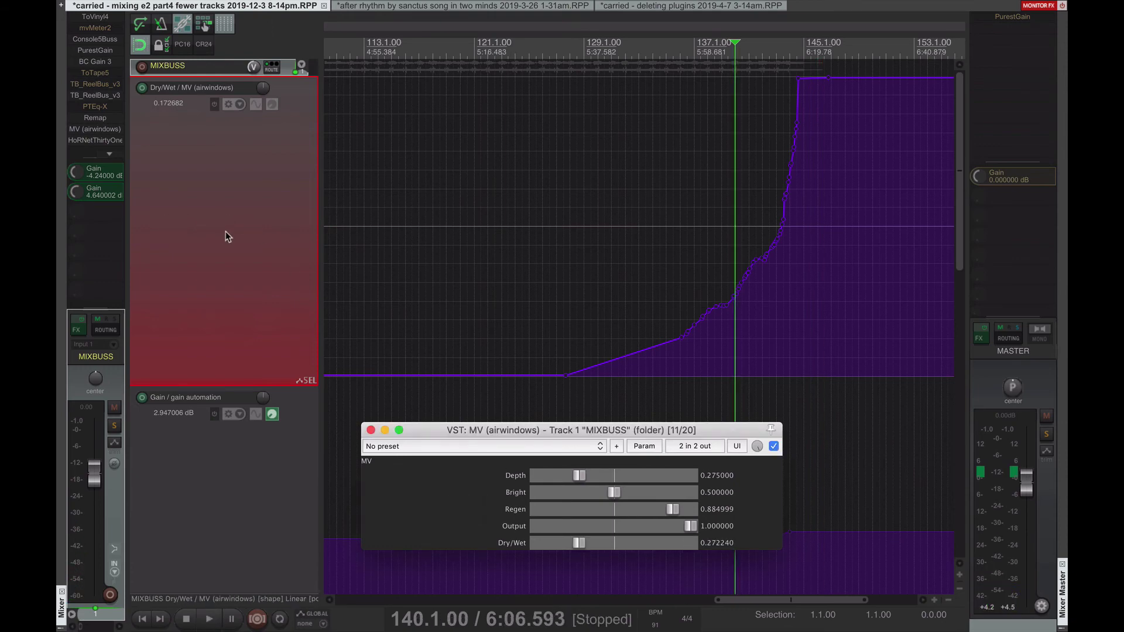
Step: Close the MV plugin window and look through the remaining plugins in the MIXBUSS chain
left_click_drag(585, 433, 580, 221)
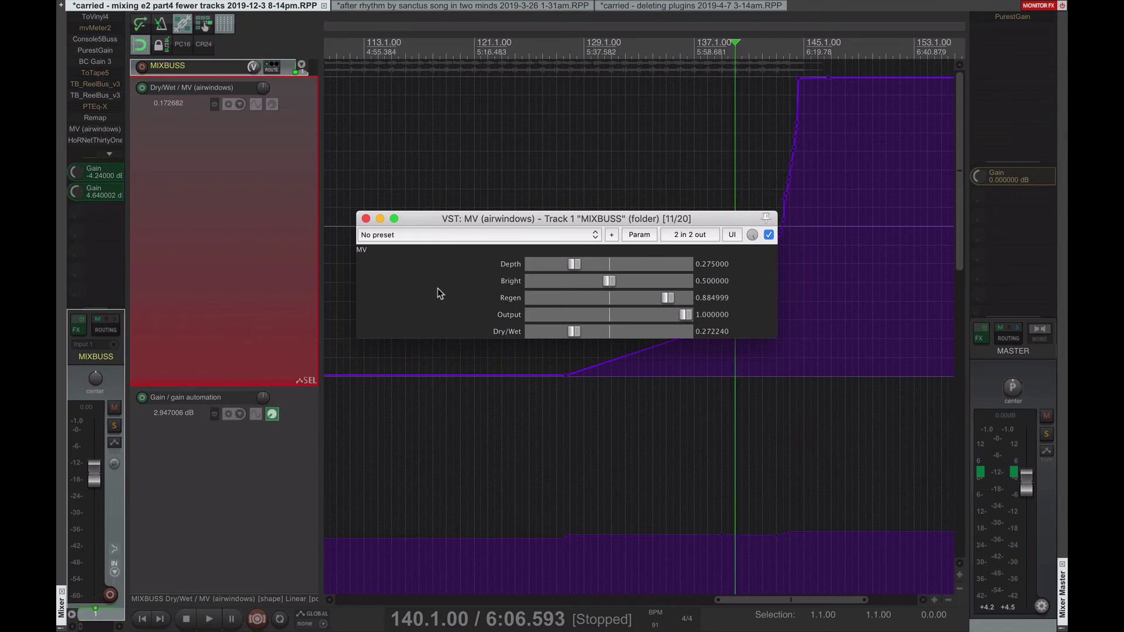
left_click(365, 219)
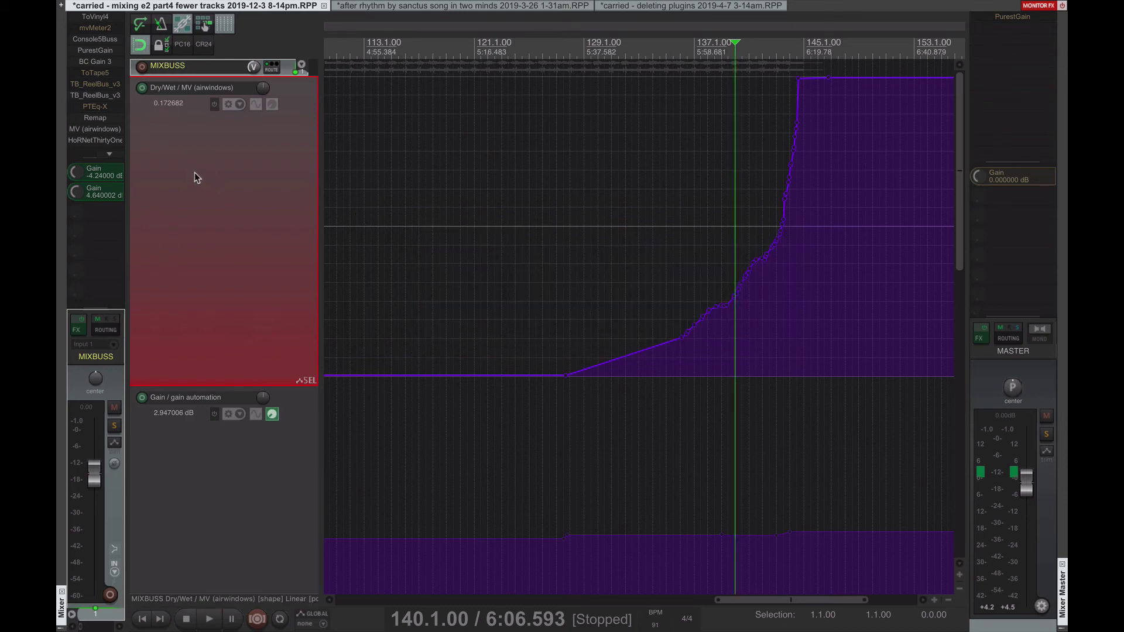
key("equal")
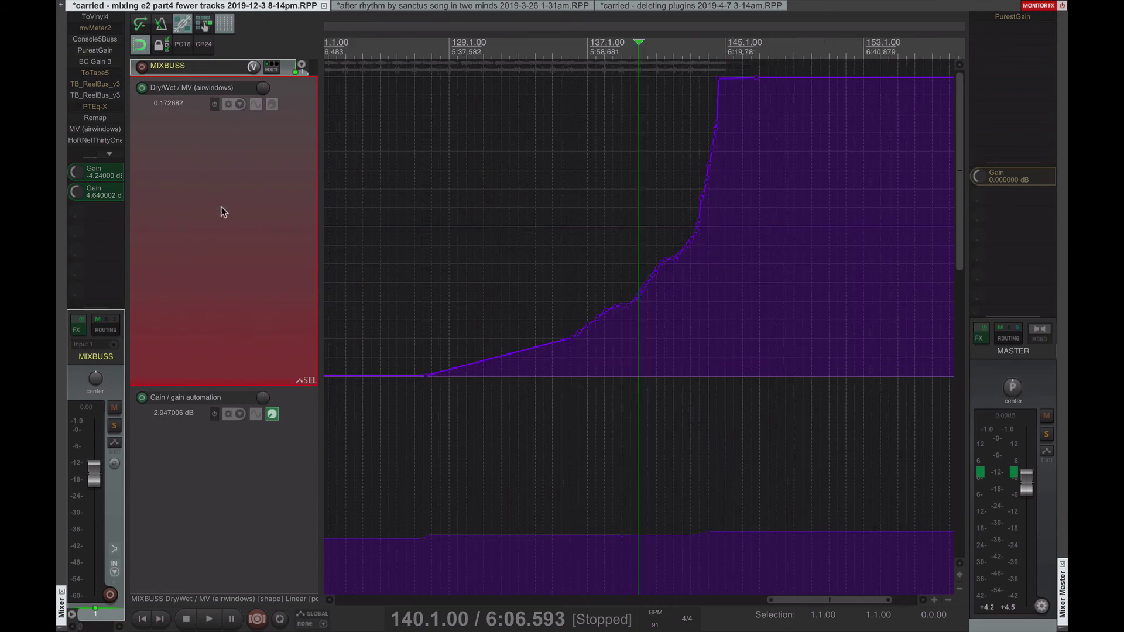
scroll(98, 123, "down", 3)
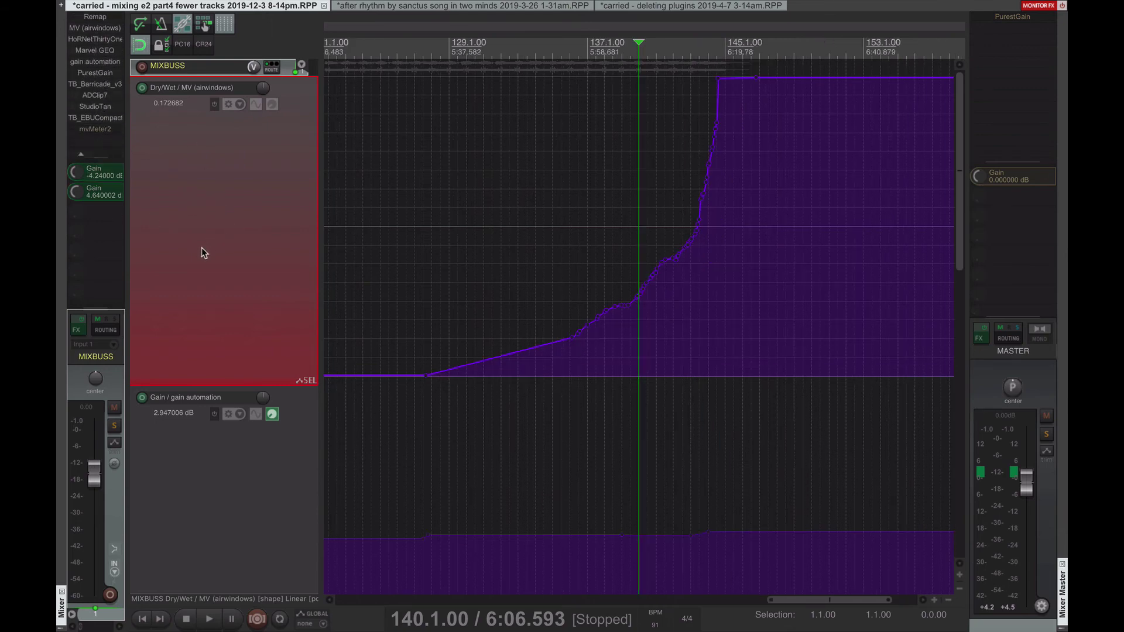
Step: Return the edit cursor to the start of the project and briefly run playback with the whole song in view
key("minus")
key("minus")
key("minus")
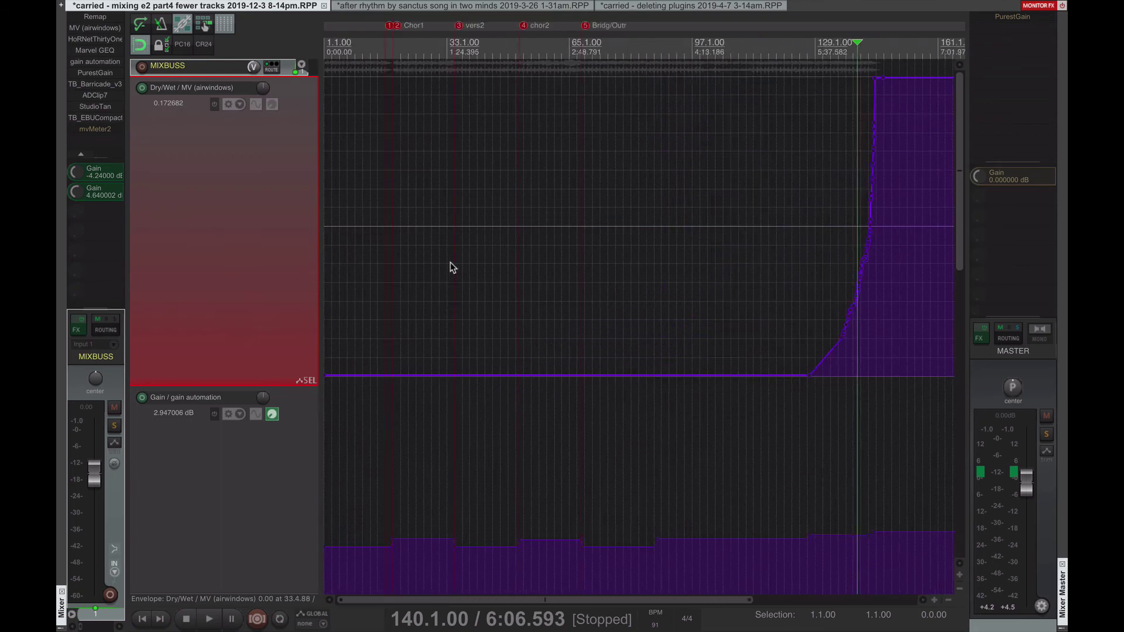
key("minus")
key("minus")
key("Home")
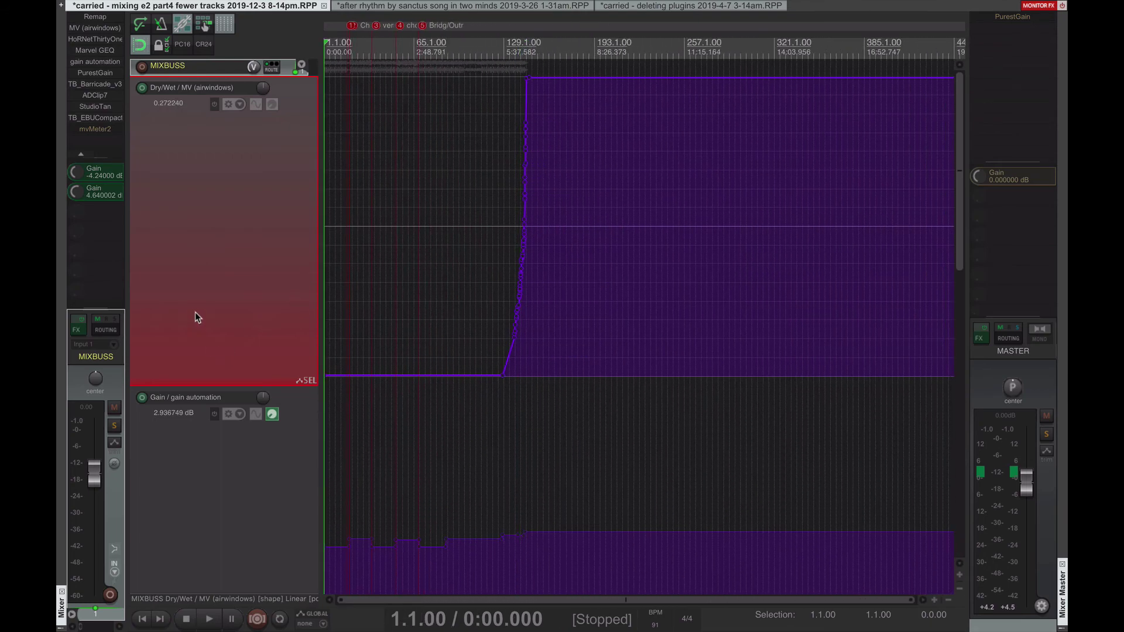
key("space")
key("space")
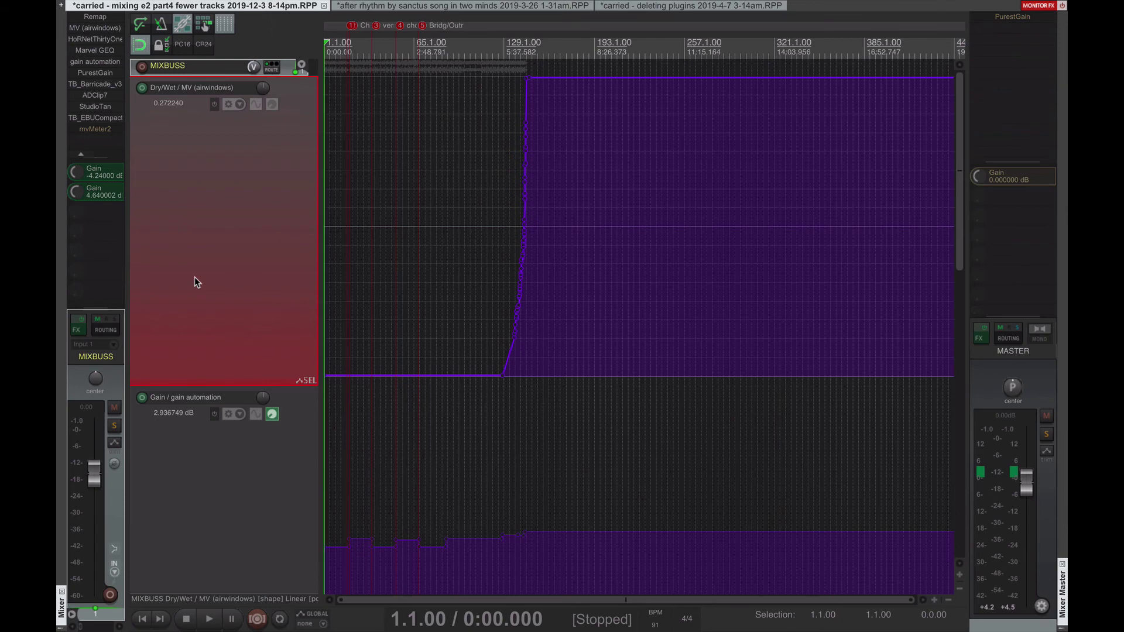
Step: Hide the MIXBUSS automation envelopes, and select SYNTHBUS and pianoBridg in turn to inspect their plugins
key("ctrl+h")
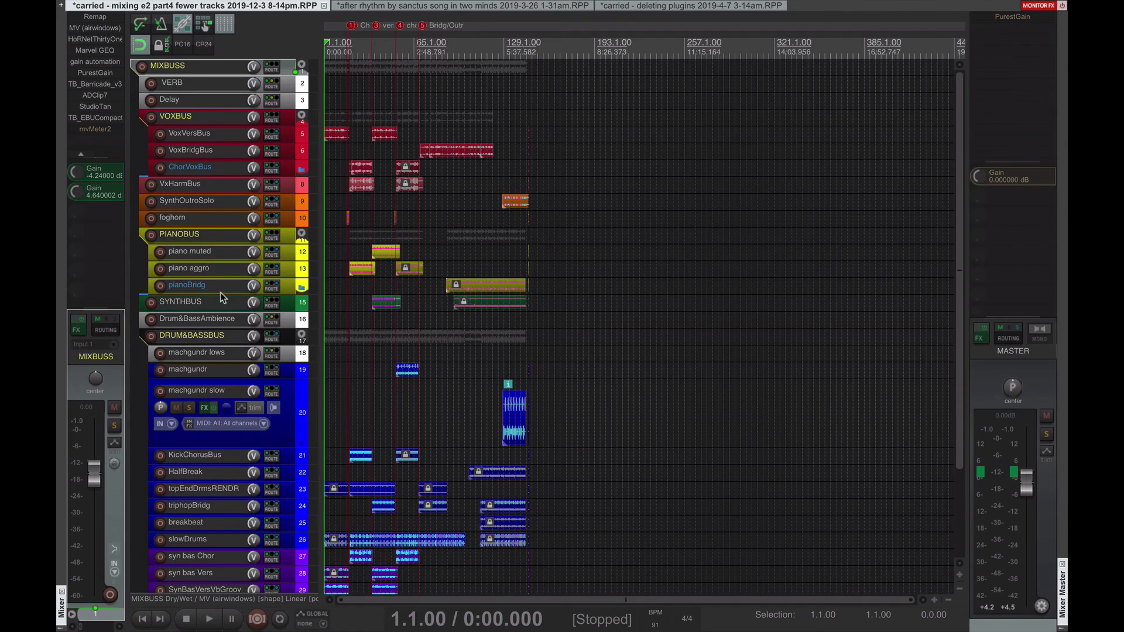
left_click(219, 309)
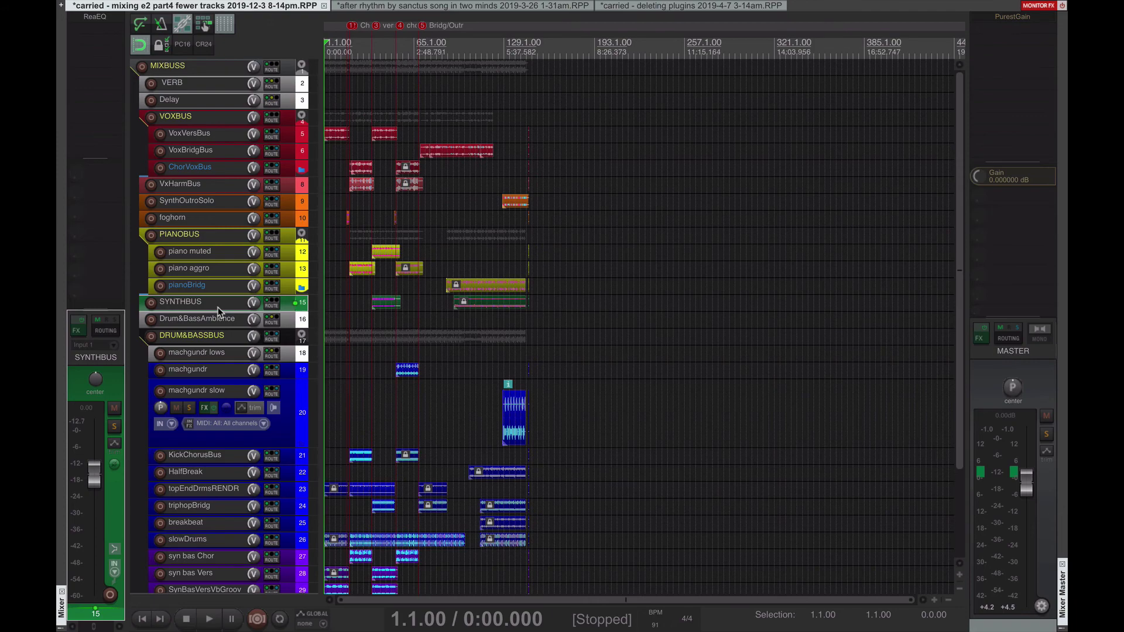
left_click(220, 289)
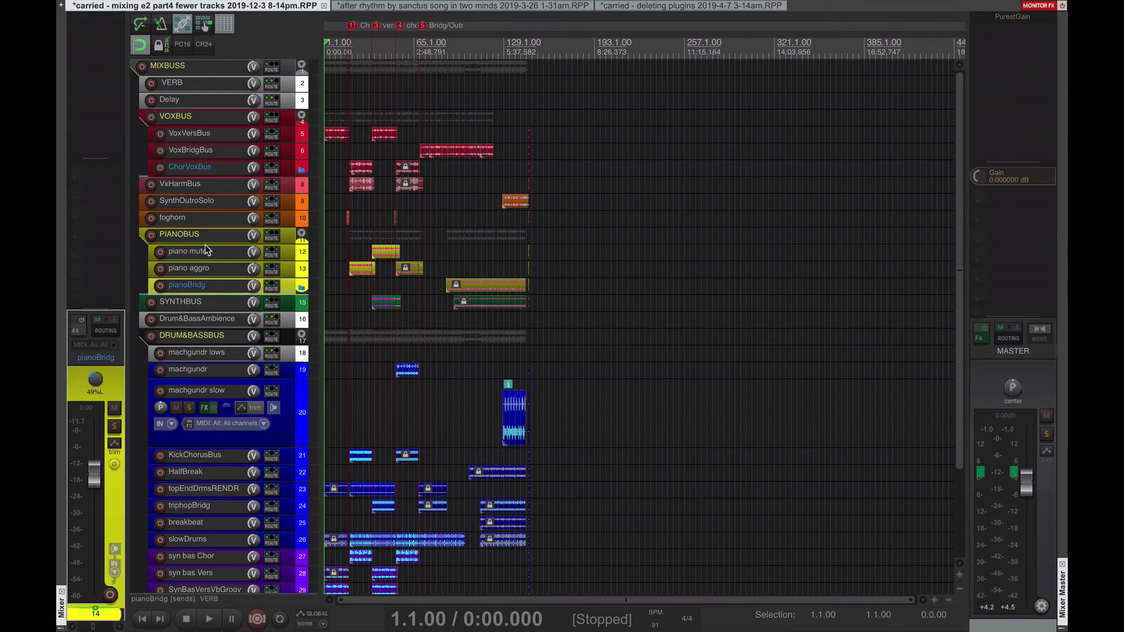
Step: Select PIANOBUS, open the full mixer, and bring its channel strips from MIXBUSS onward into view
left_click(209, 251)
left_click(214, 237)
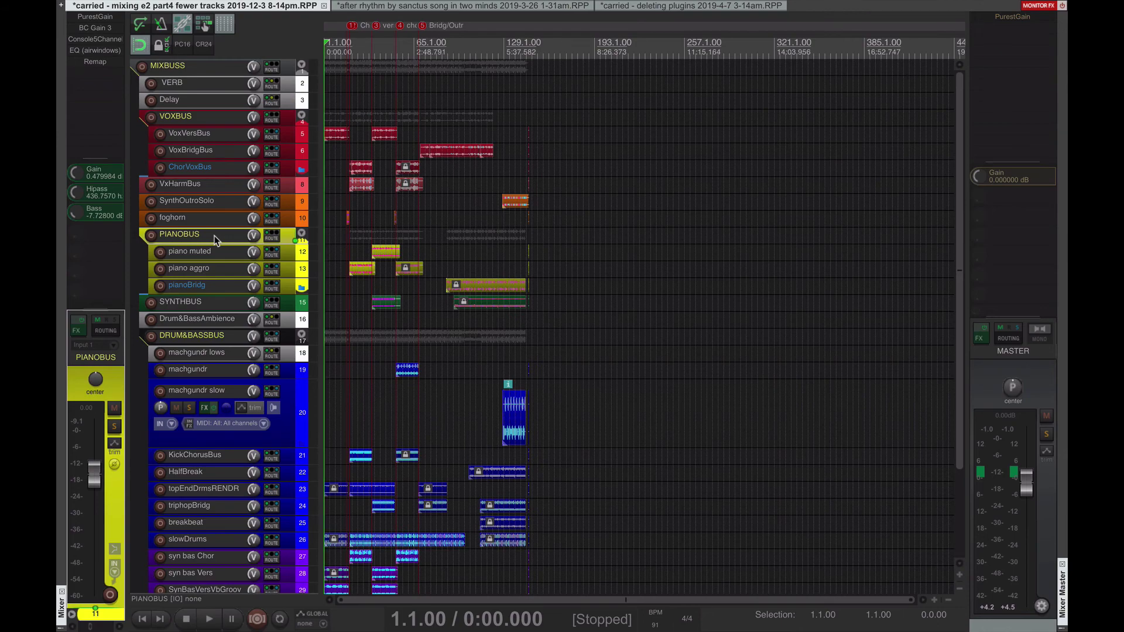
key("ctrl+m")
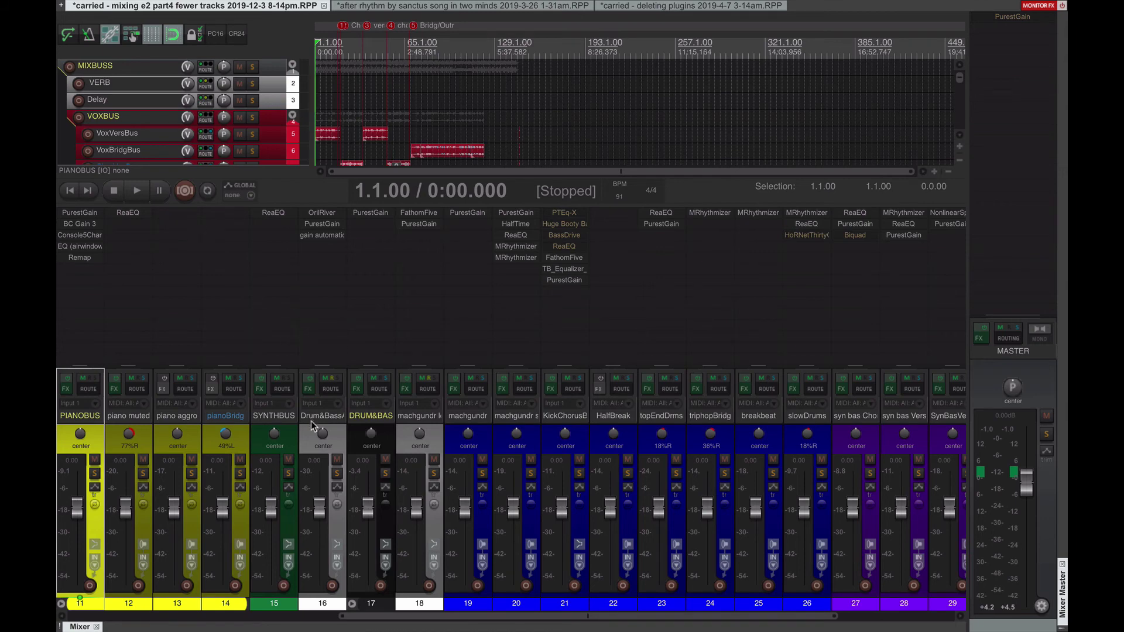
left_click(331, 616)
left_click_drag(325, 624, 272, 627)
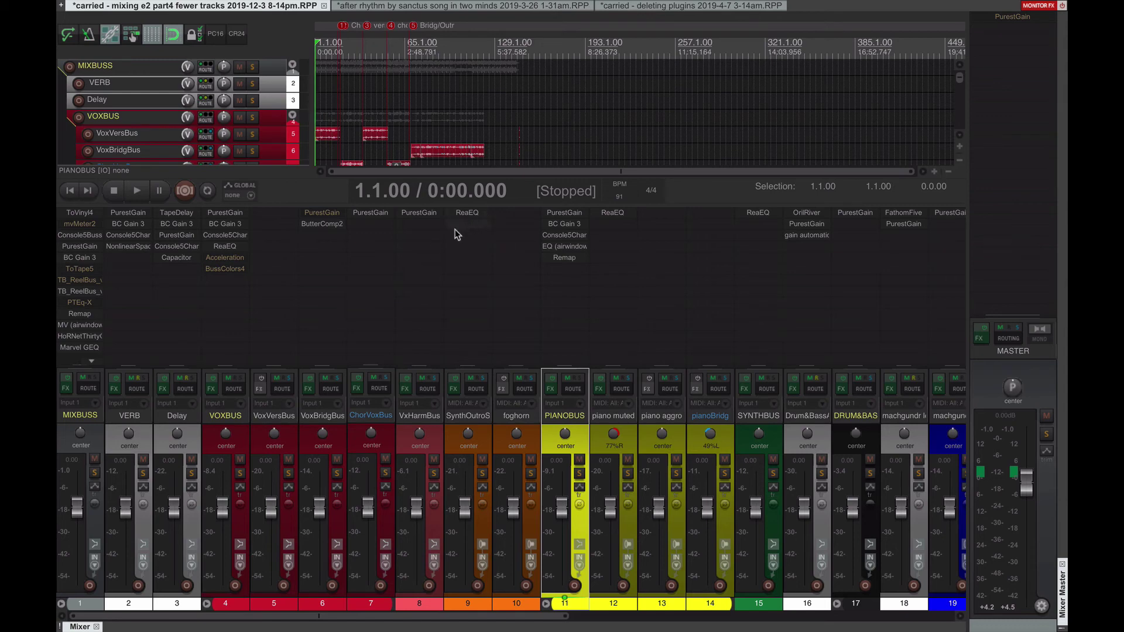
Step: Inspect ReaEQ on SynthOutroSolo, TapeDelay and Capacitor on the Delay track, and Console5Channel on PIANOBUS, closing each plugin window
left_click(467, 212)
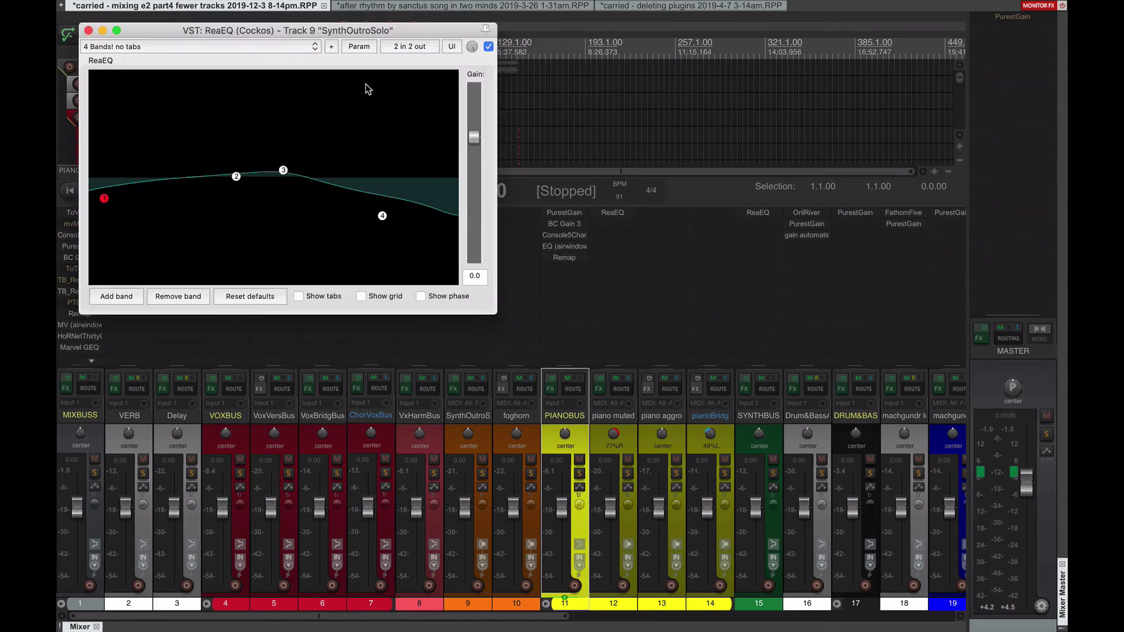
key("Escape")
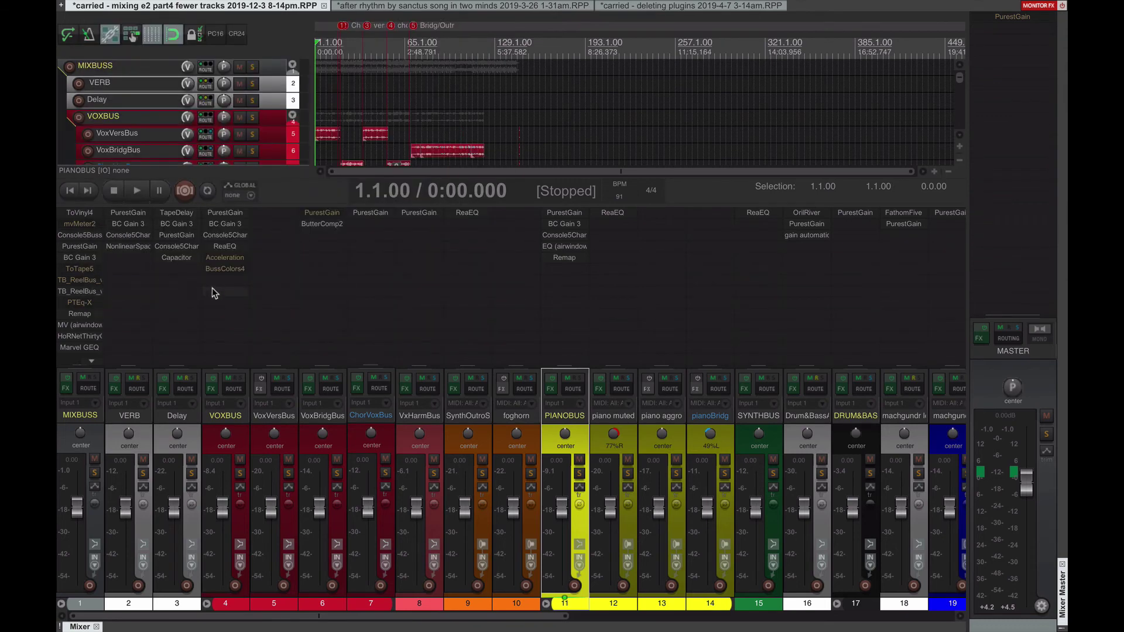
left_click(184, 214)
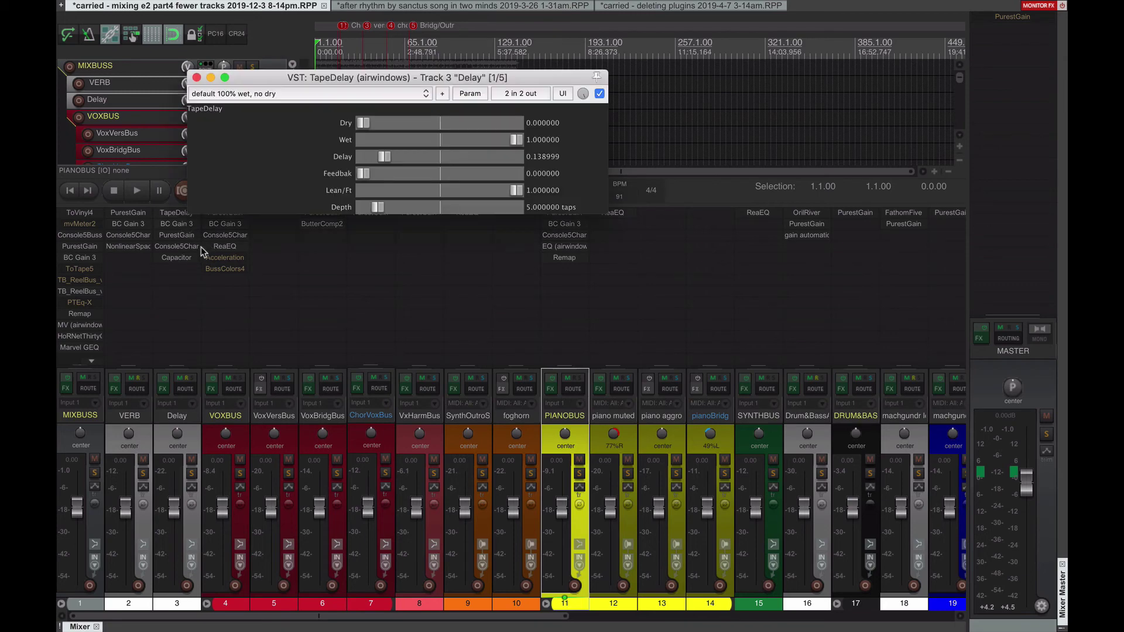
key("Escape")
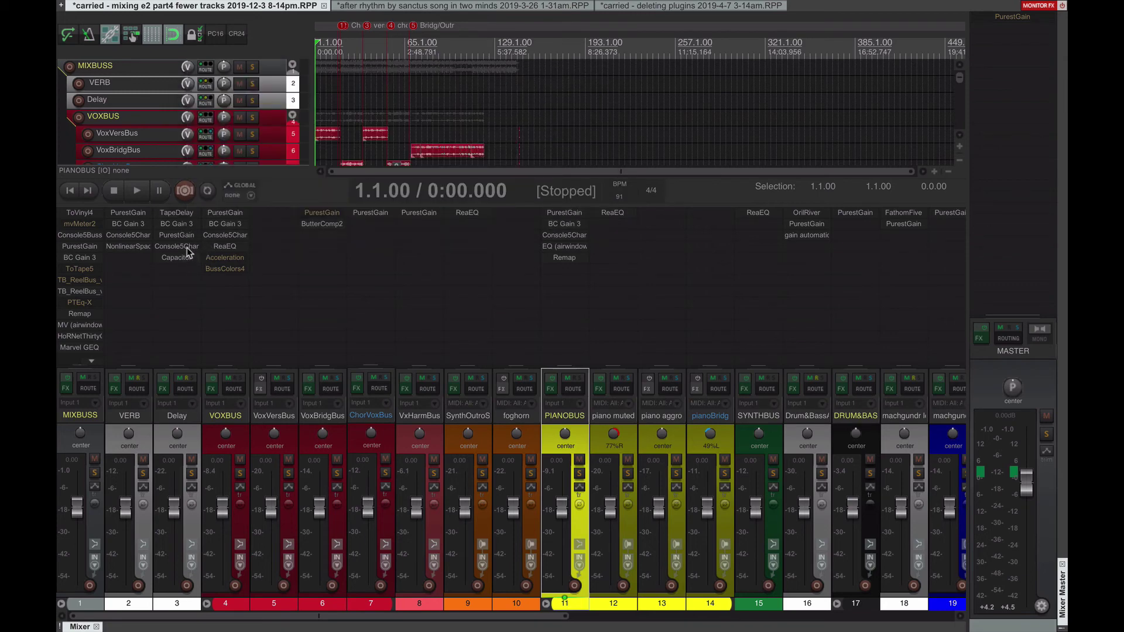
left_click(186, 257)
key("Escape")
left_click(586, 234)
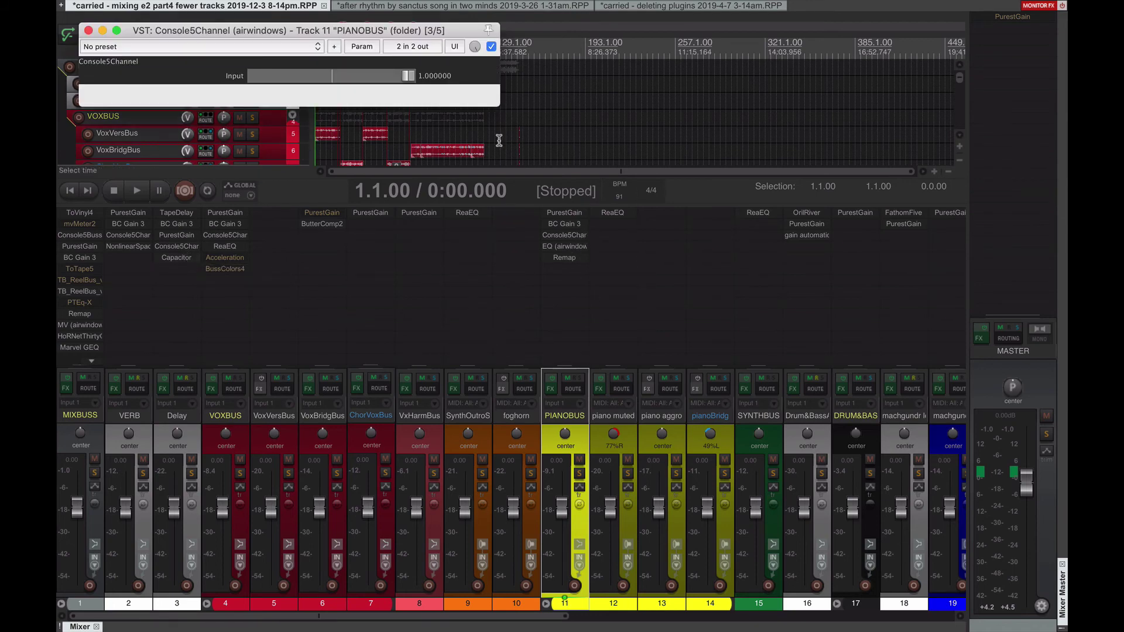
key("Escape")
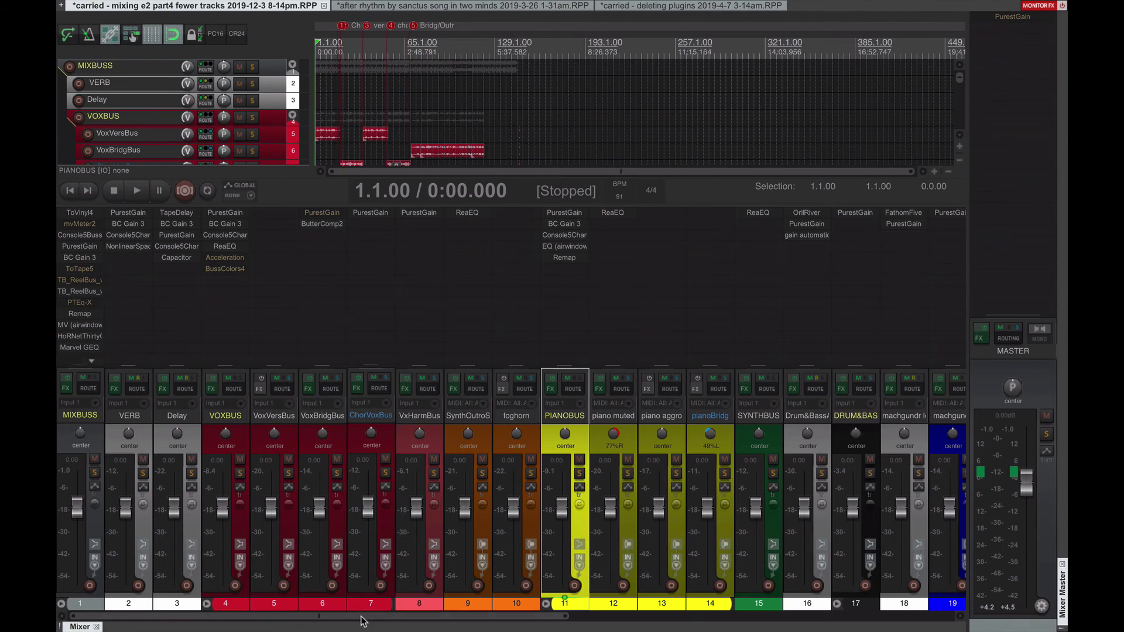
Step: Examine the MRhythmizer settings on the syn bas Bridg/Outr track and close the plugin window
scroll(353, 617, "right", 1)
scroll(353, 621, "left", 1)
left_click(683, 617)
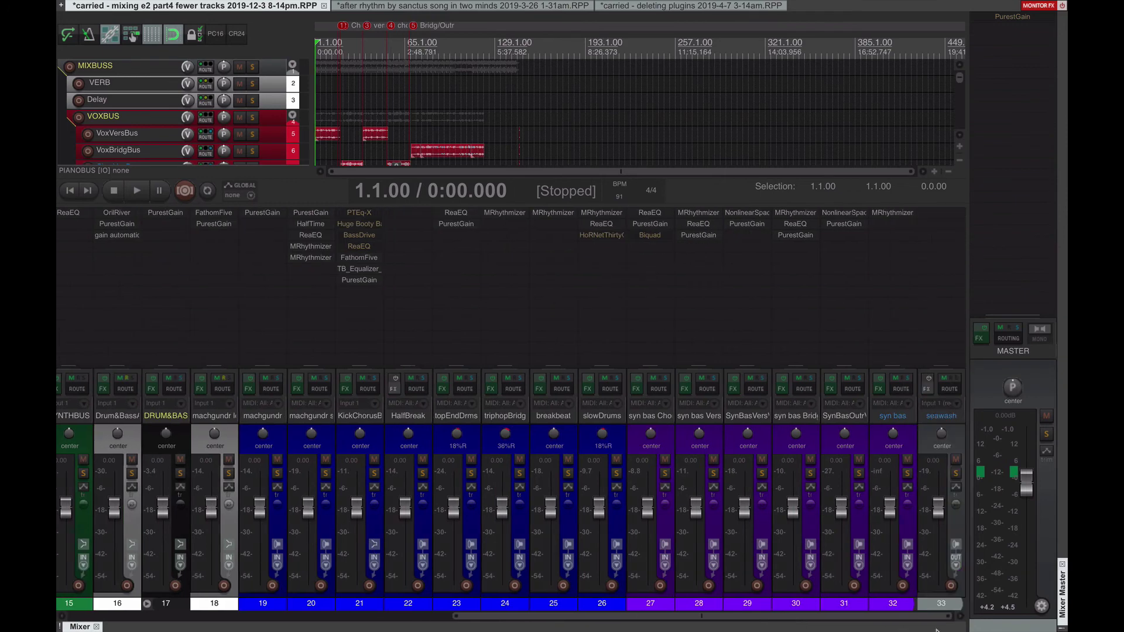
left_click(795, 213)
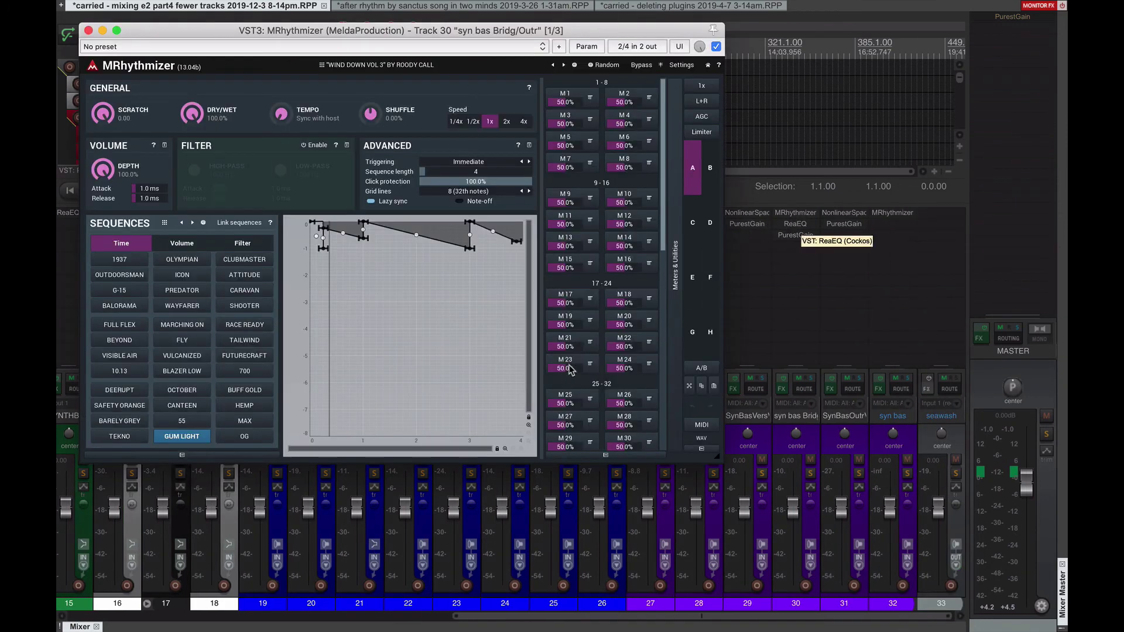
key("Escape")
left_click(647, 151)
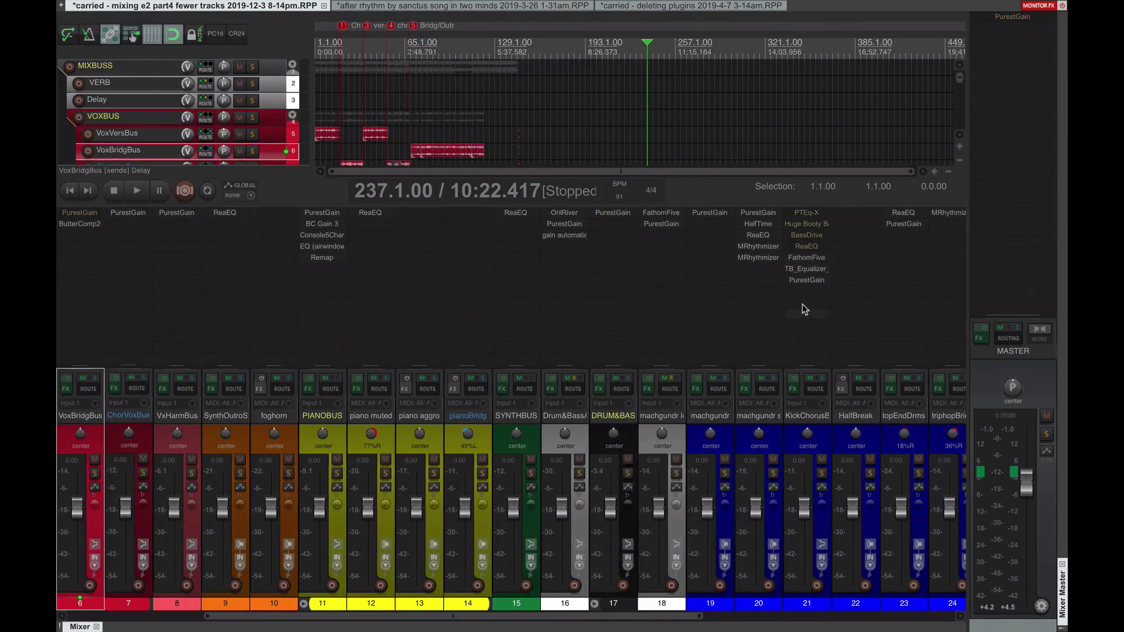
Step: Examine the TB_Equalizer_v3 curve on KickChorusBus and close its window
left_click(811, 270)
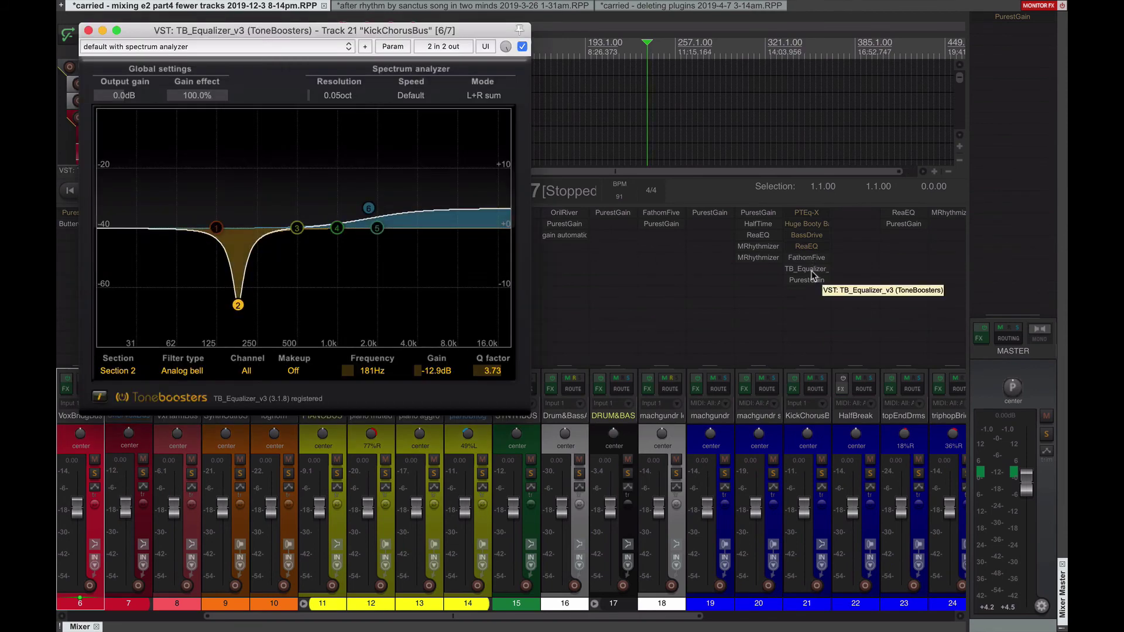
key("Escape")
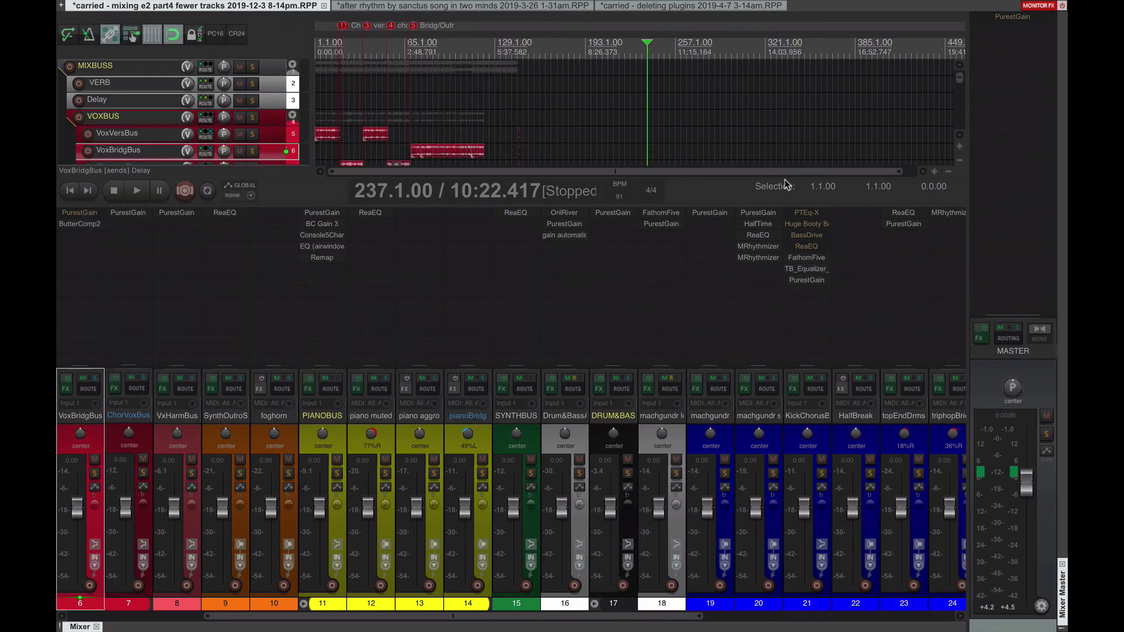
left_click(806, 268)
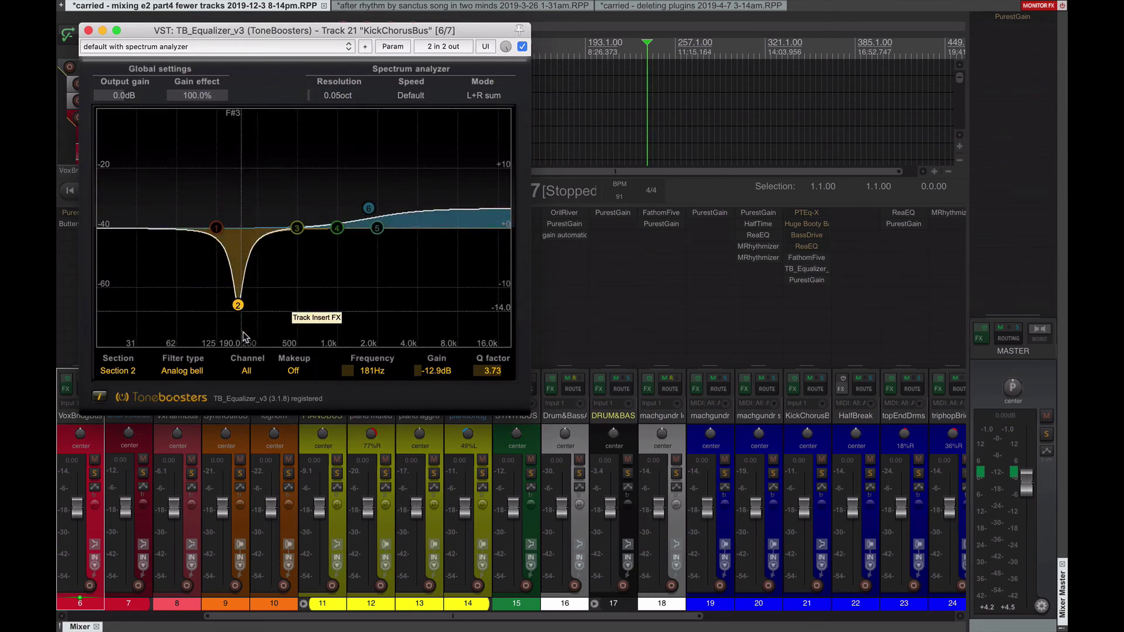
key("Escape")
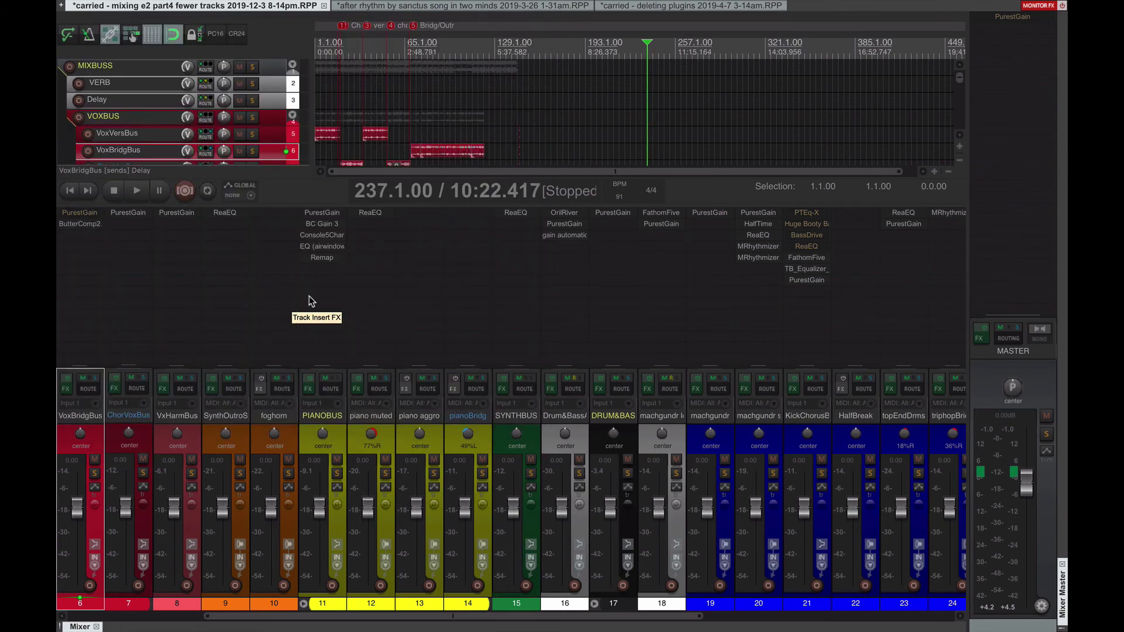
Step: Inspect HalfTime and both MRhythmizer plugins on the machgundr slow track, closing each window
left_click(766, 224)
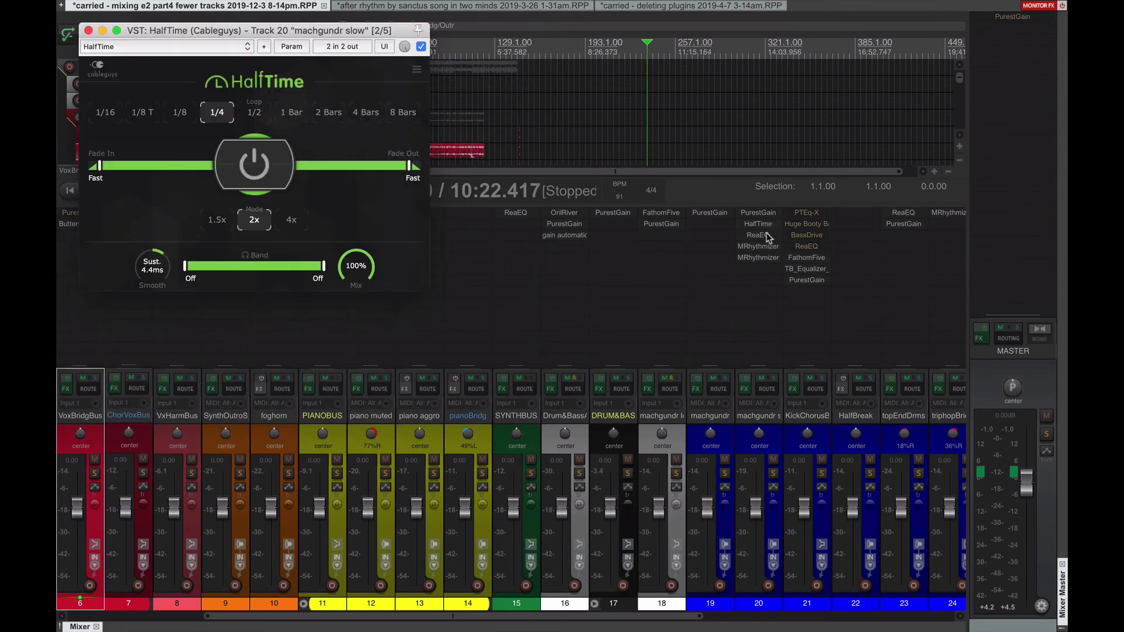
key("Escape")
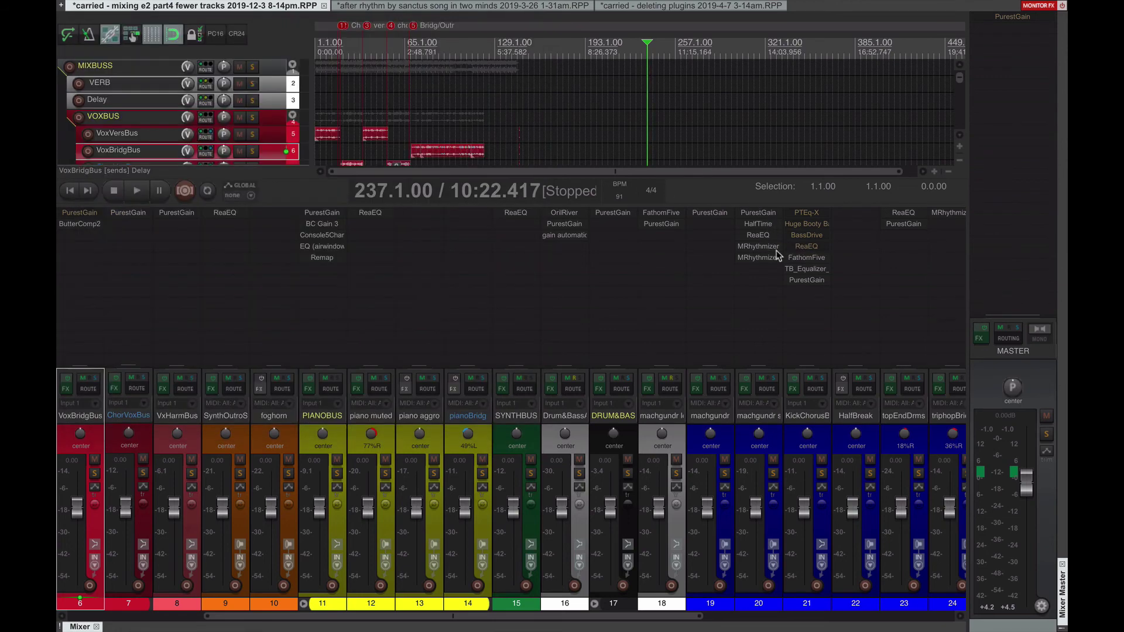
left_click(773, 247)
key("Escape")
left_click(761, 262)
key("Escape")
Step: Compare the gain and group link settings of BC Gain 3 on PIANOBUS with those on MIXBUSS
left_click(338, 224)
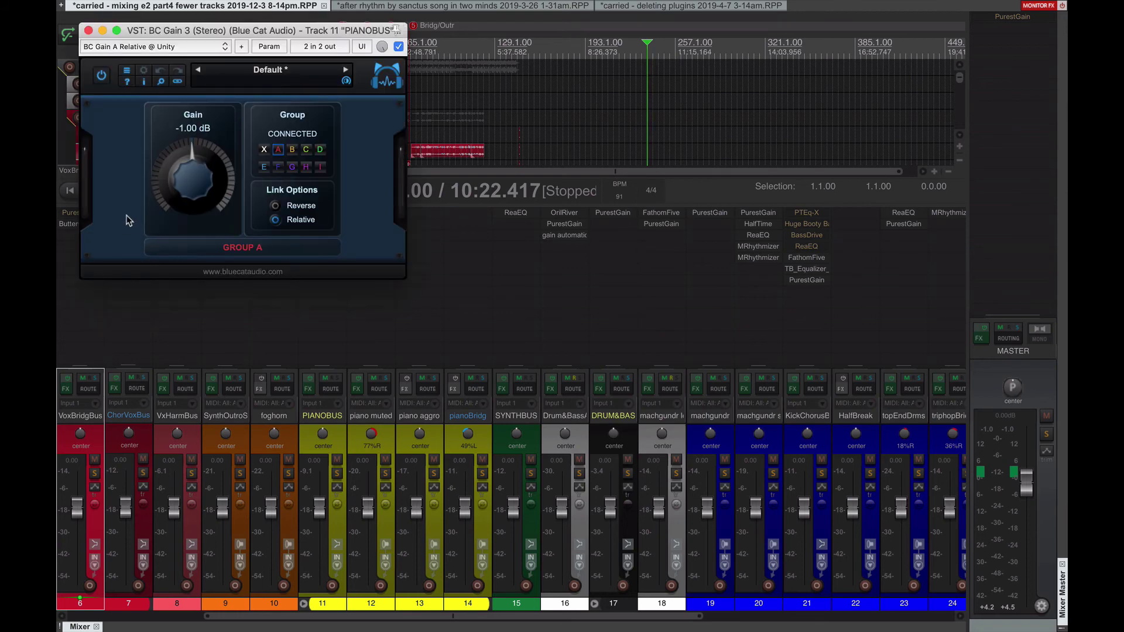
left_click_drag(246, 30, 333, 98)
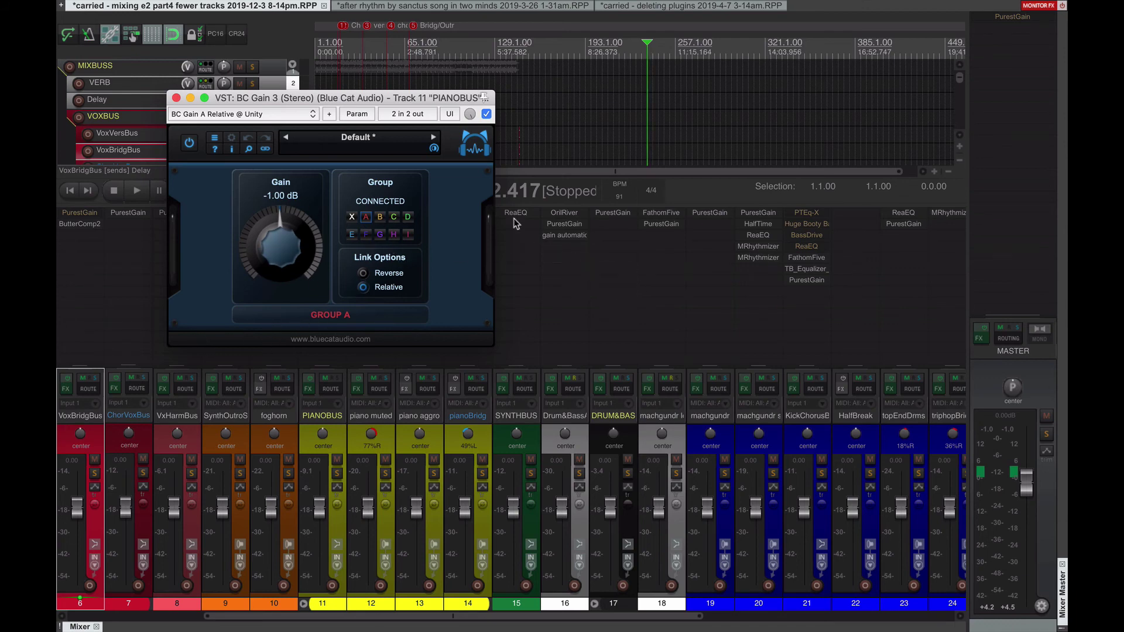
left_click_drag(435, 101, 731, 116)
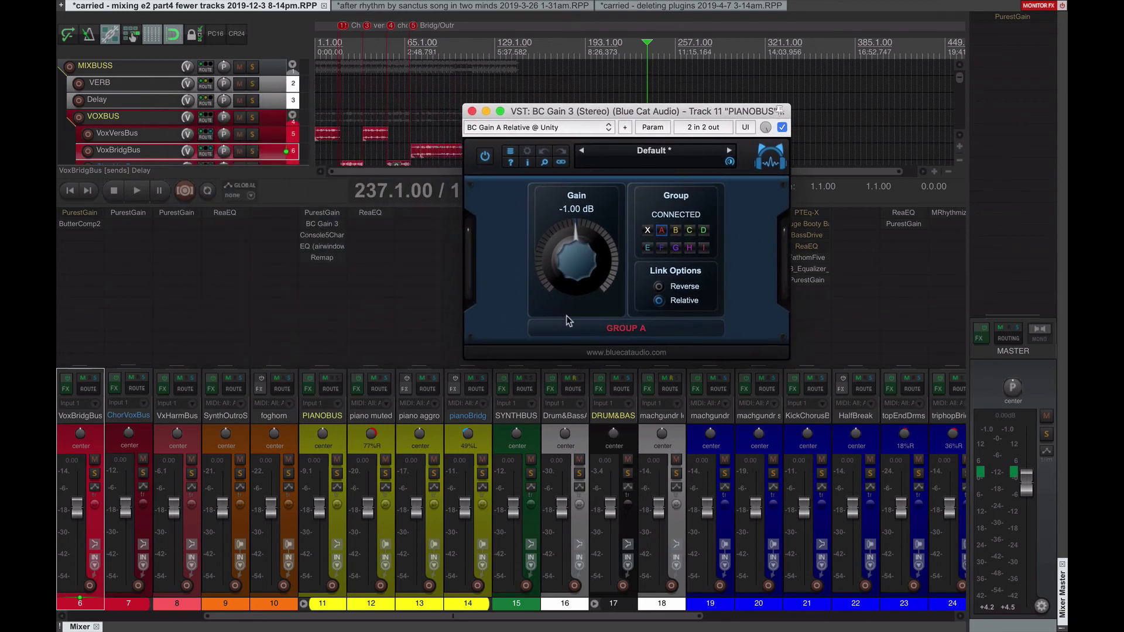
left_click(471, 111)
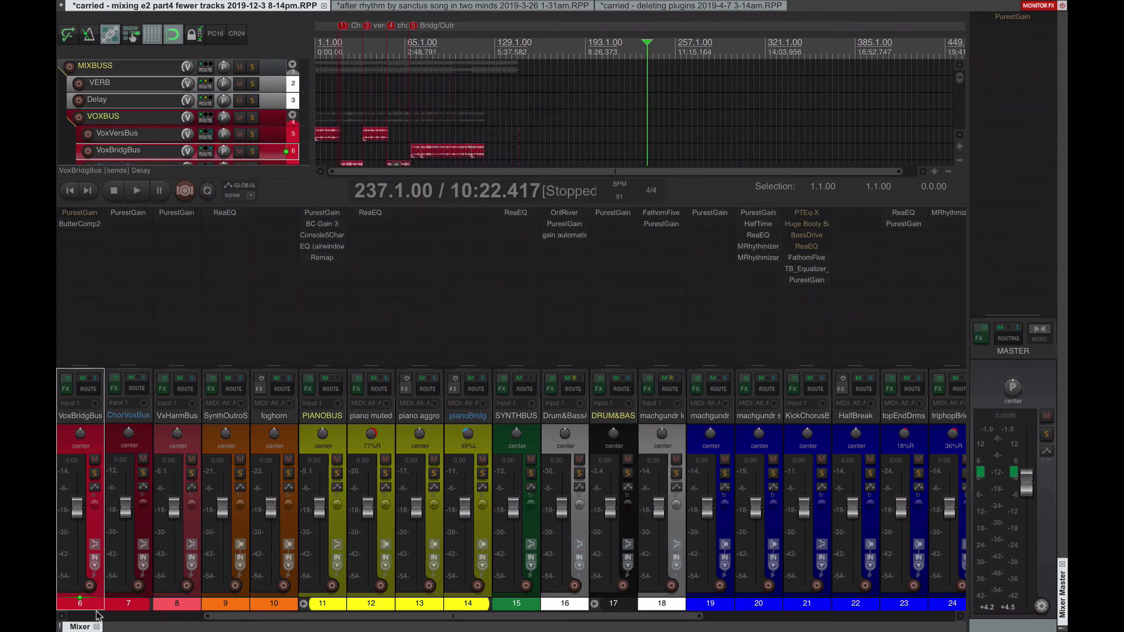
left_click(90, 616)
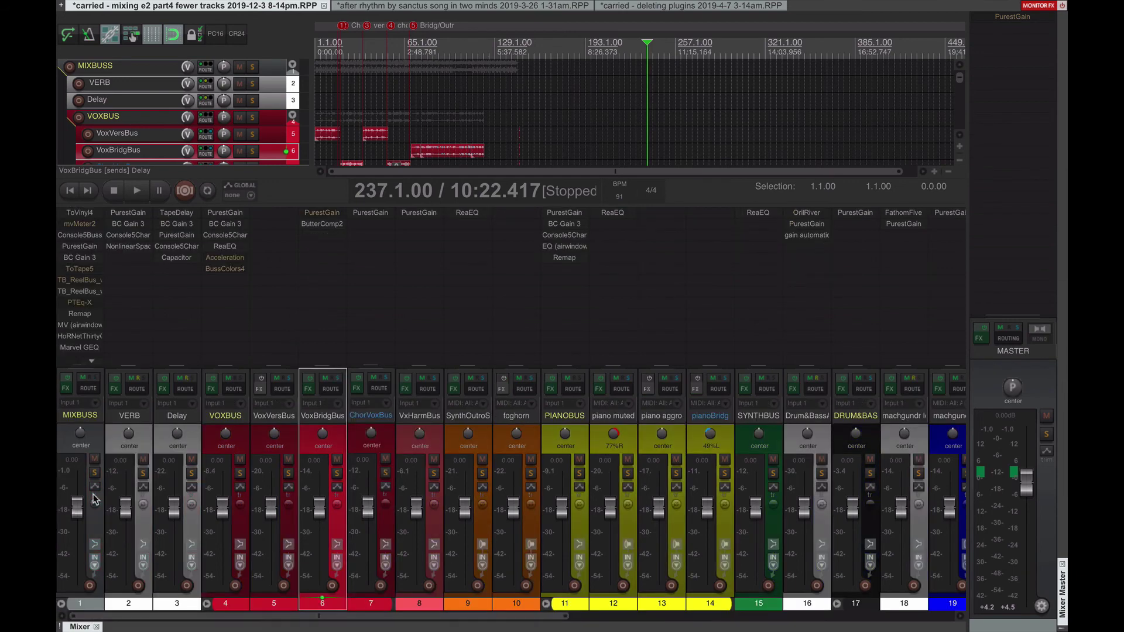
left_click(87, 256)
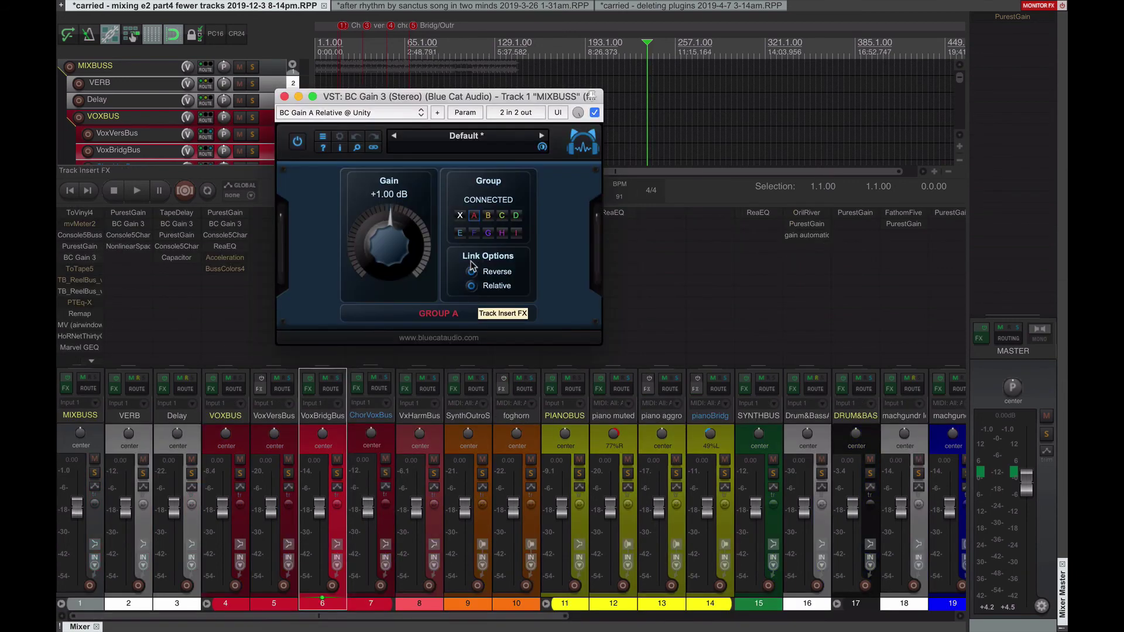
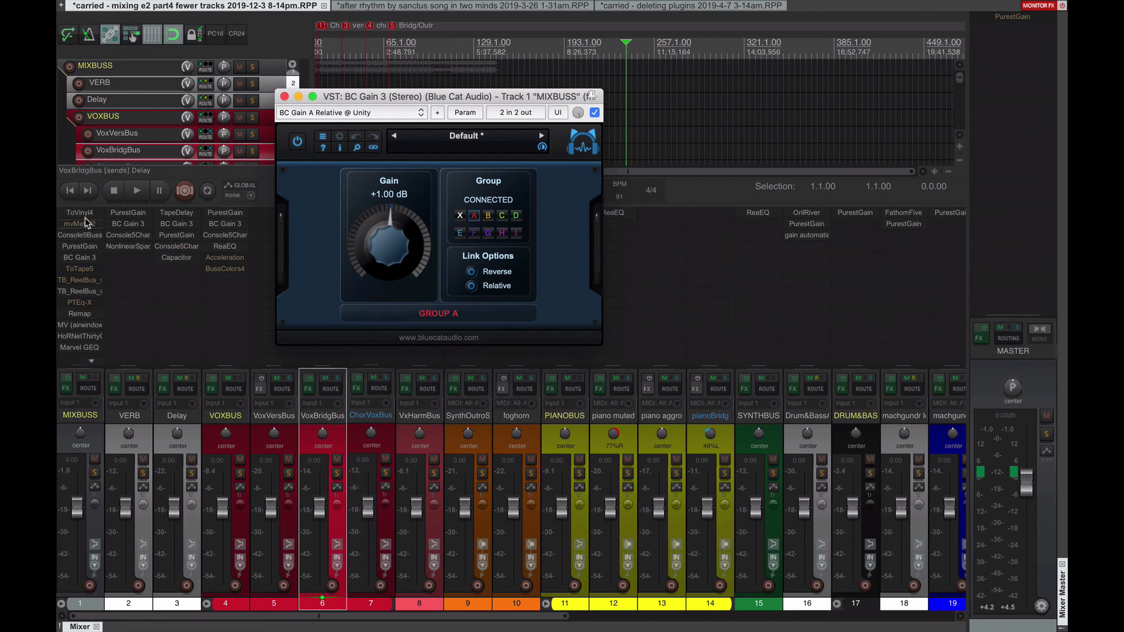
Step: Try an H Limit of 0.133 in ToVinyl4 on MIXBUSS, undo the change, and close the plugin
left_click(82, 213)
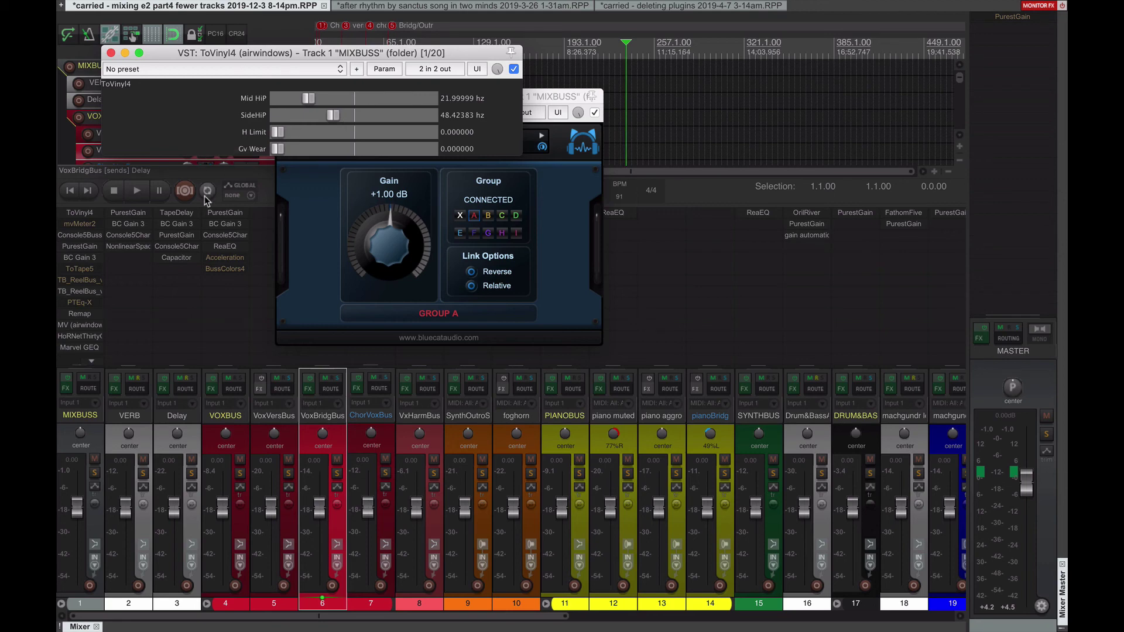
left_click_drag(292, 131, 310, 136)
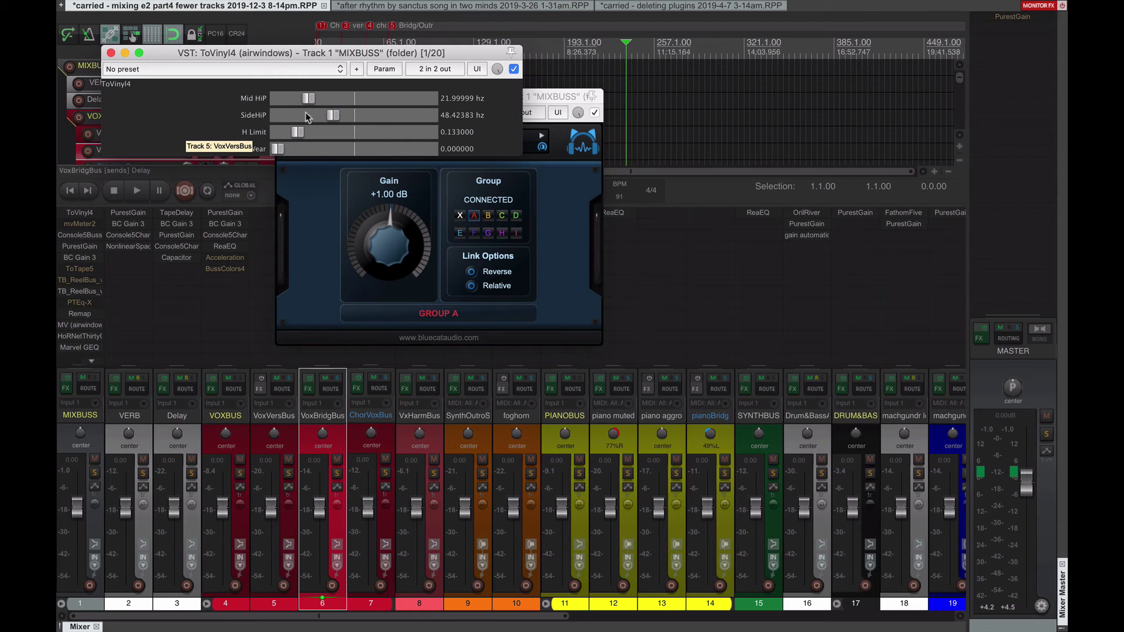
key("ctrl+z")
left_click(179, 155)
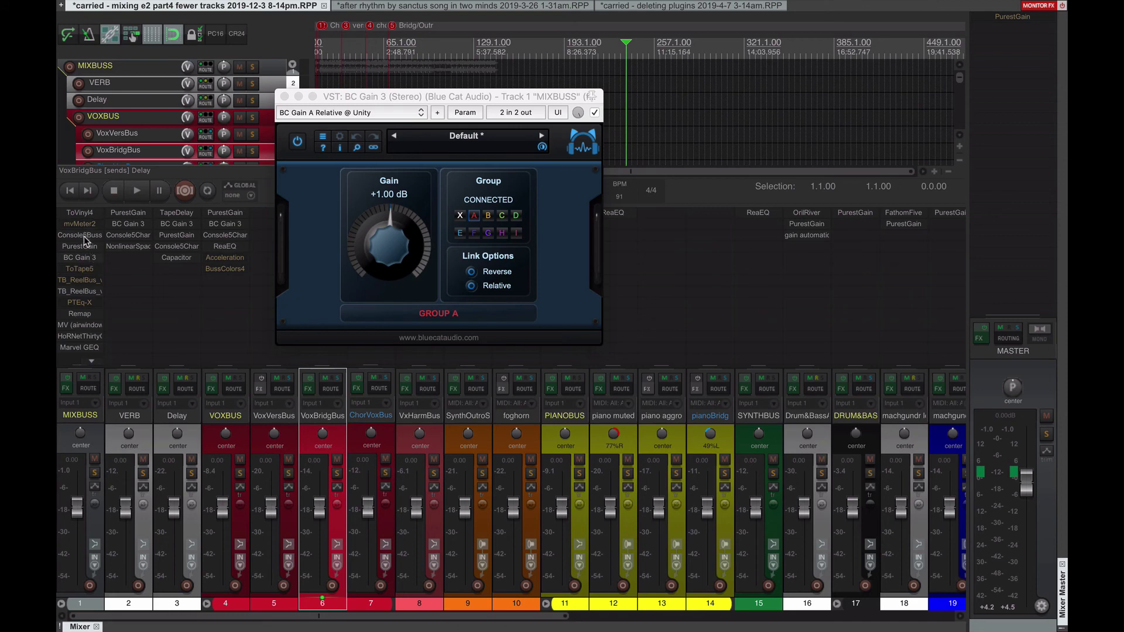
Step: Examine the active TB_ReelBus_v3 tape settings on MIXBUSS and close the plugin window
left_click(85, 292)
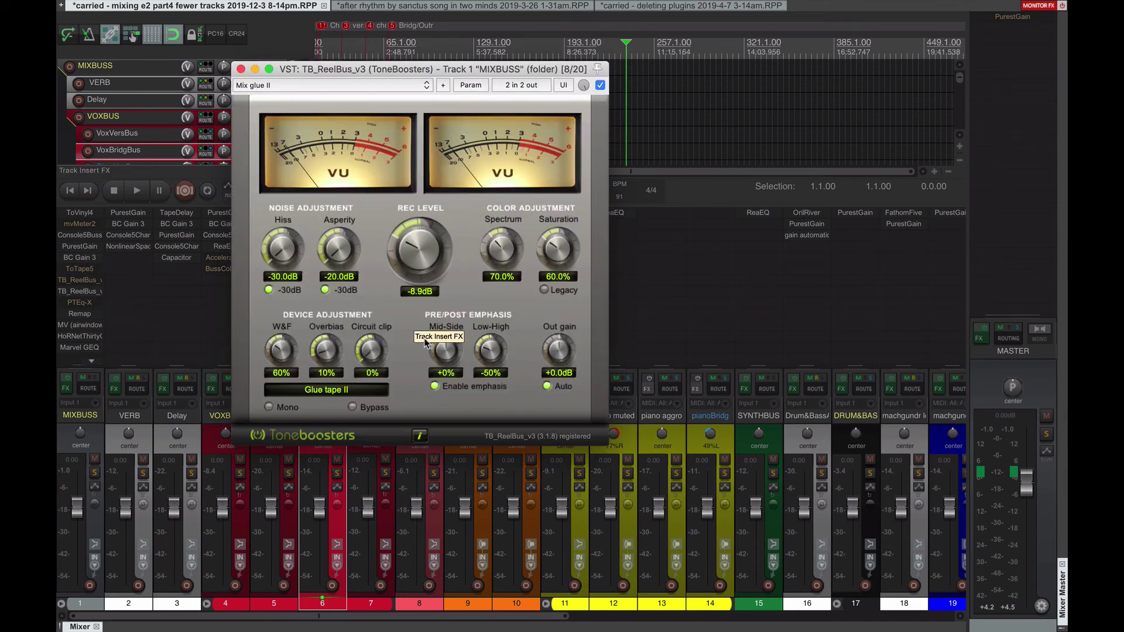
key("Escape")
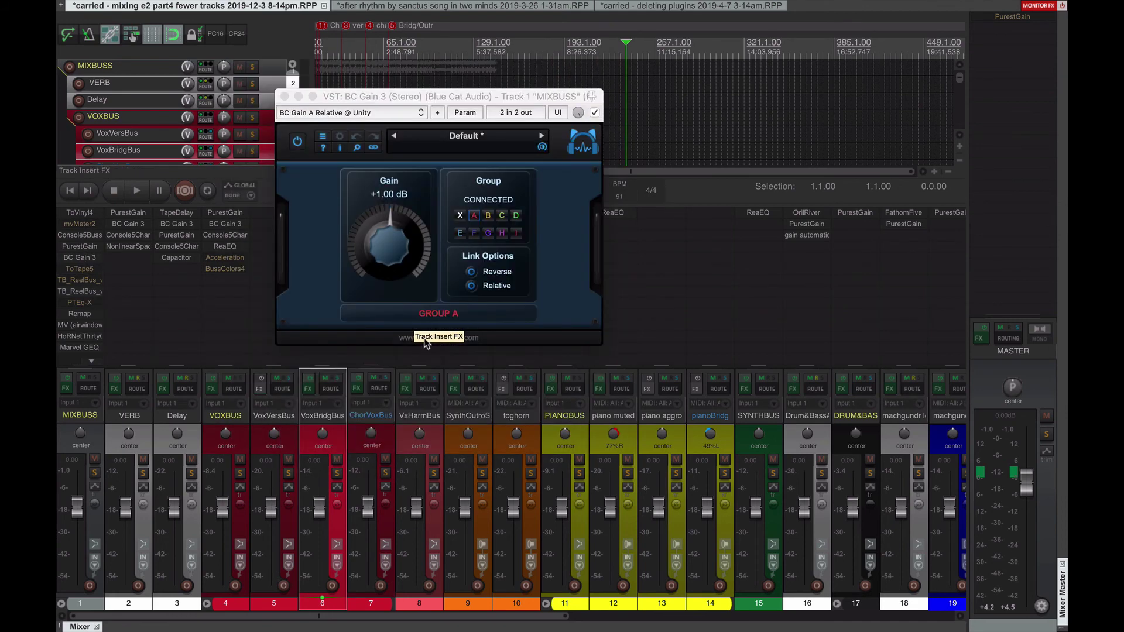
left_click(90, 292)
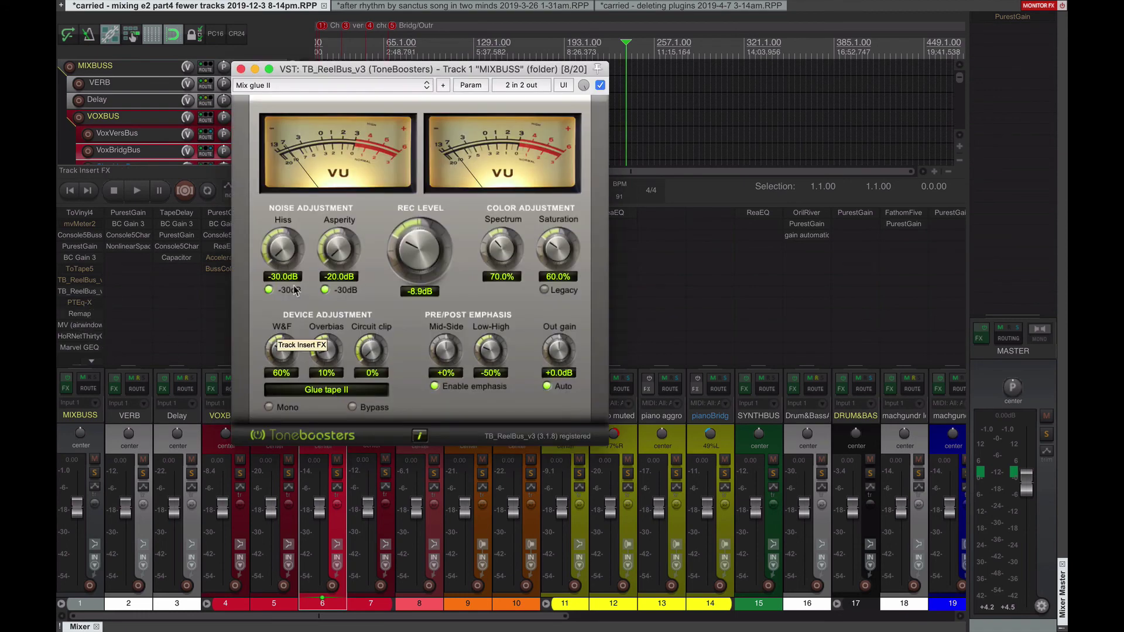
left_click_drag(313, 71, 329, 68)
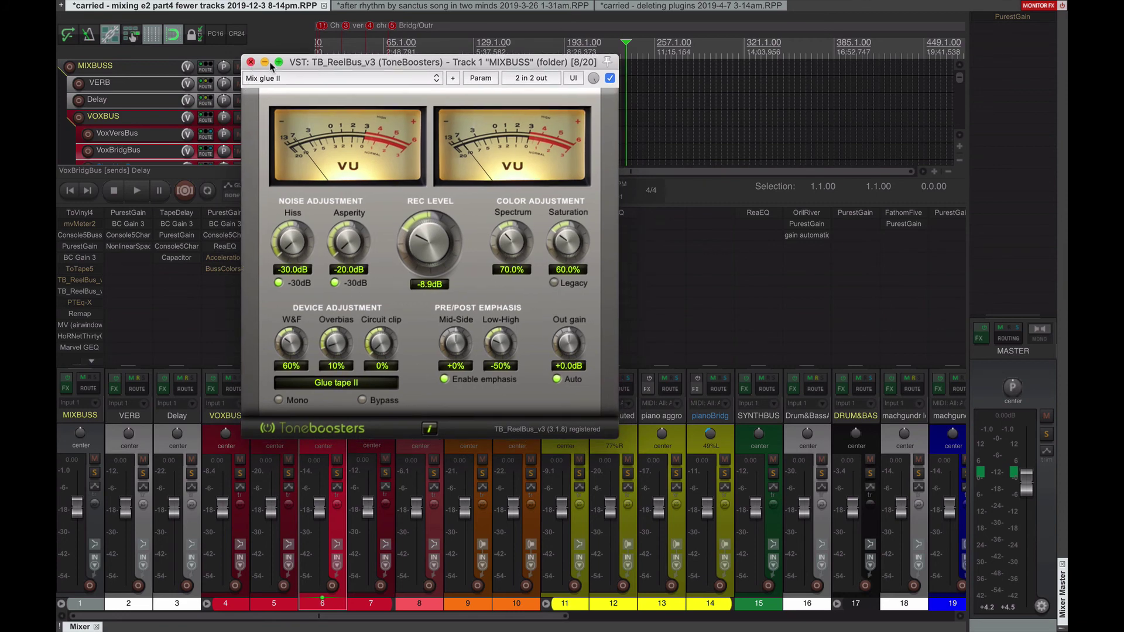
left_click_drag(302, 66, 286, 93)
left_click(238, 95)
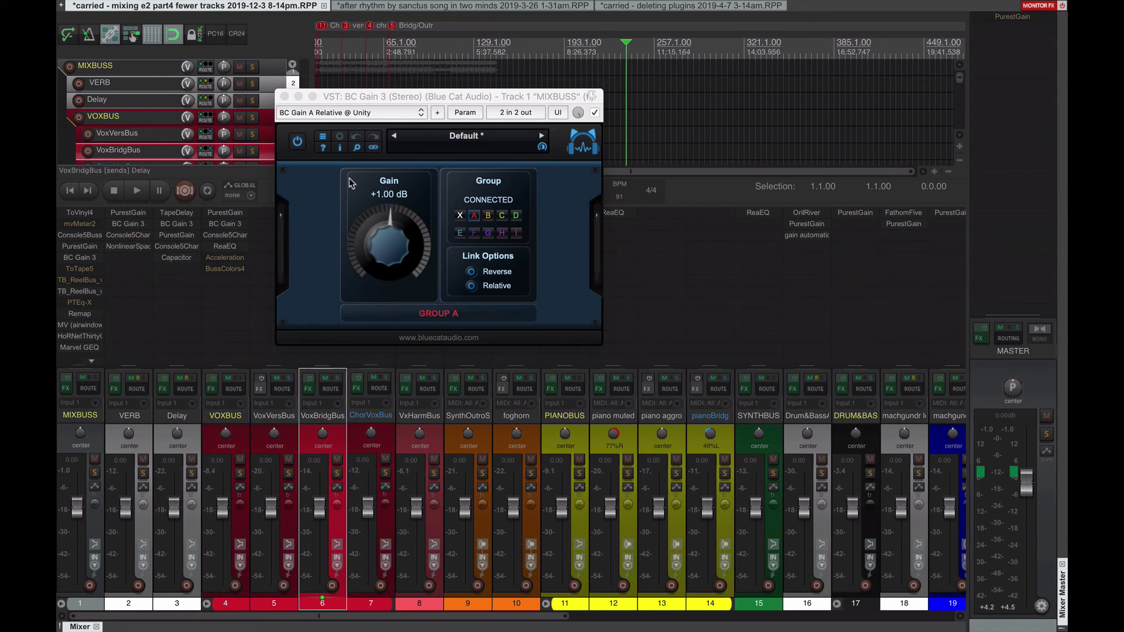
Step: Close the MIXBUSS BC Gain 3 window and look over the remaining plugins at the end of the MIXBUSS chain
left_click(284, 96)
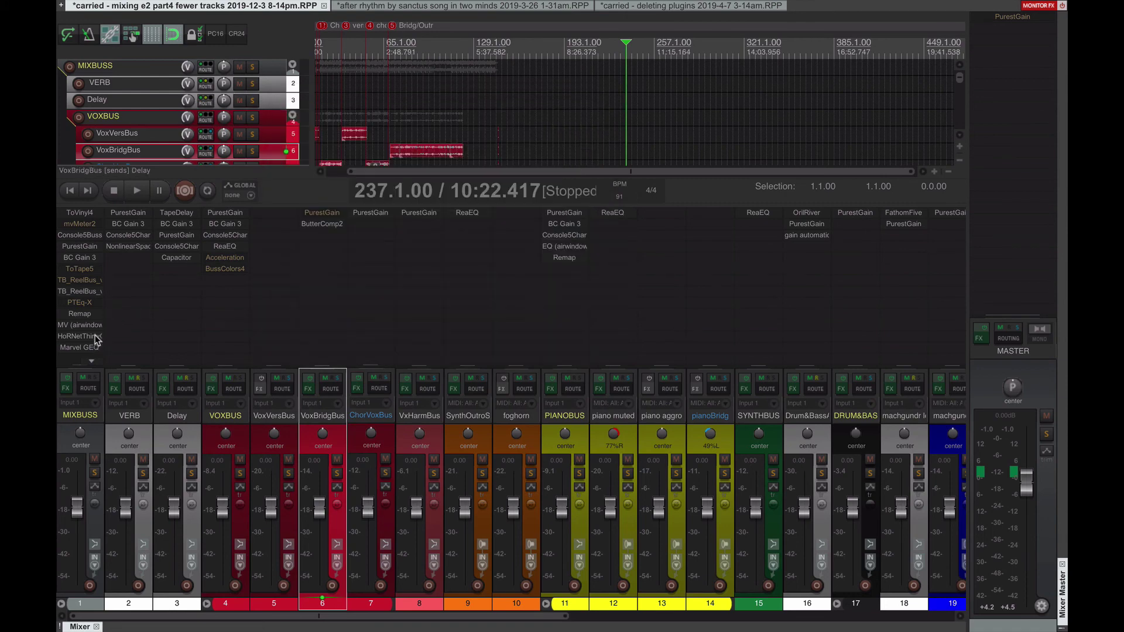
scroll(85, 255, "down", 2)
scroll(85, 255, "down", 1)
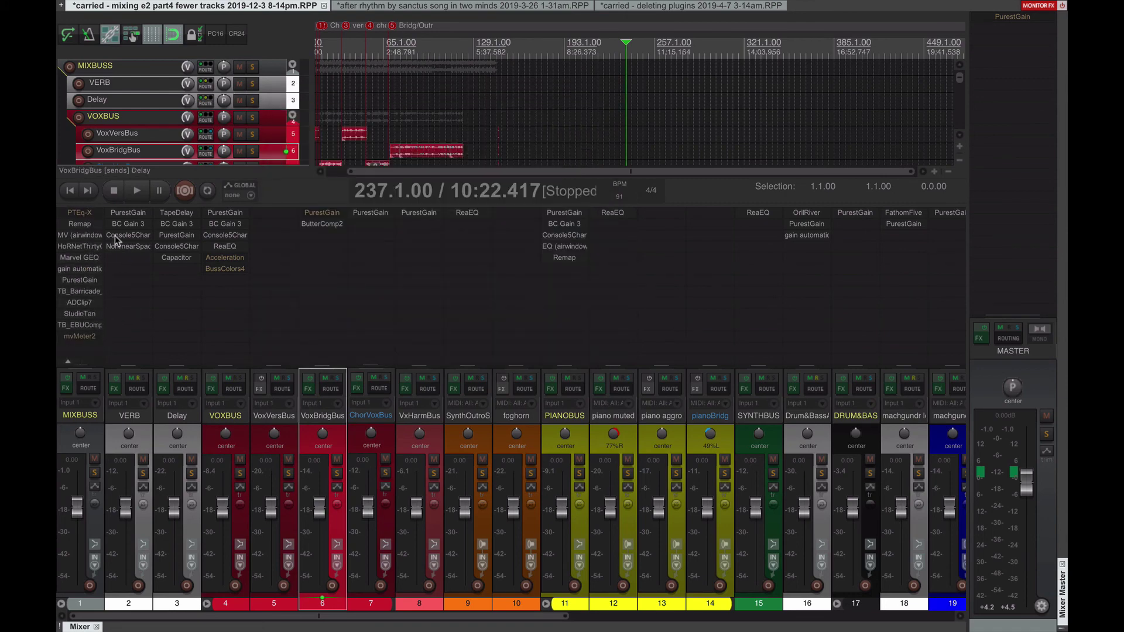
Step: Inspect the settings of Remap, HoRNetThirtyOne and Marvel GEQ on MIXBUSS, closing each plugin window after viewing
left_click(78, 225)
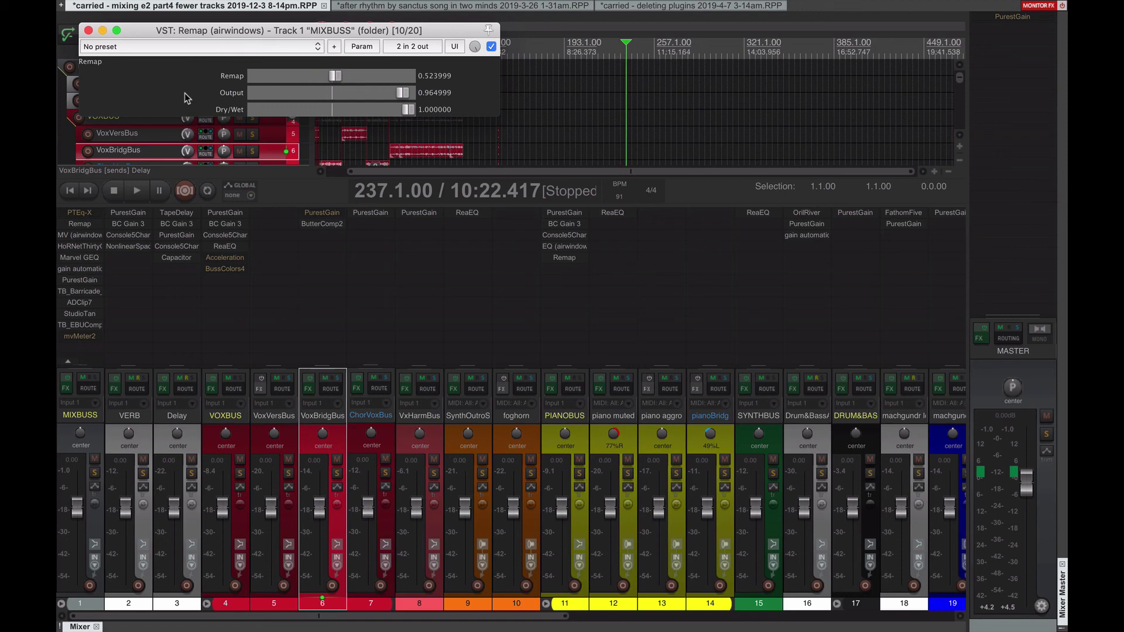
key("Escape")
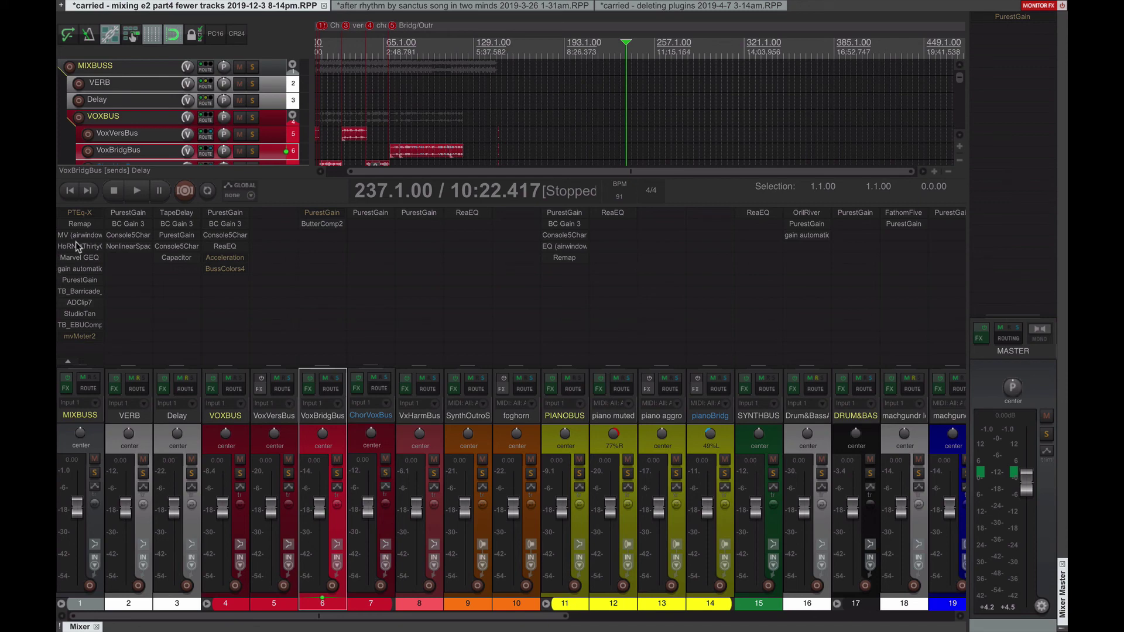
left_click(82, 246)
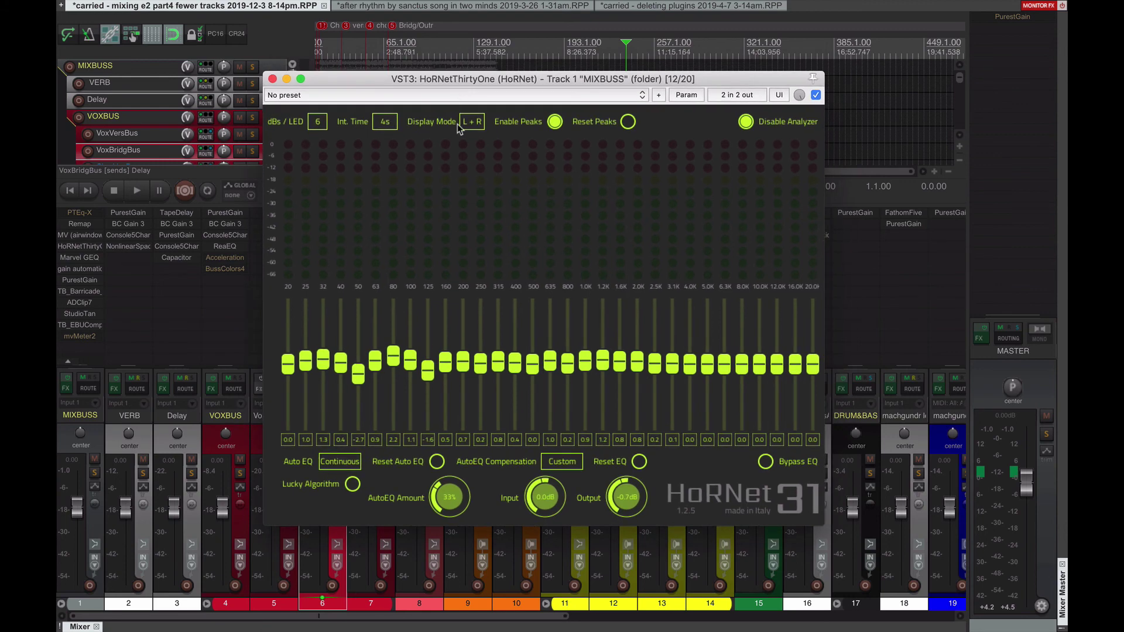
key("Escape")
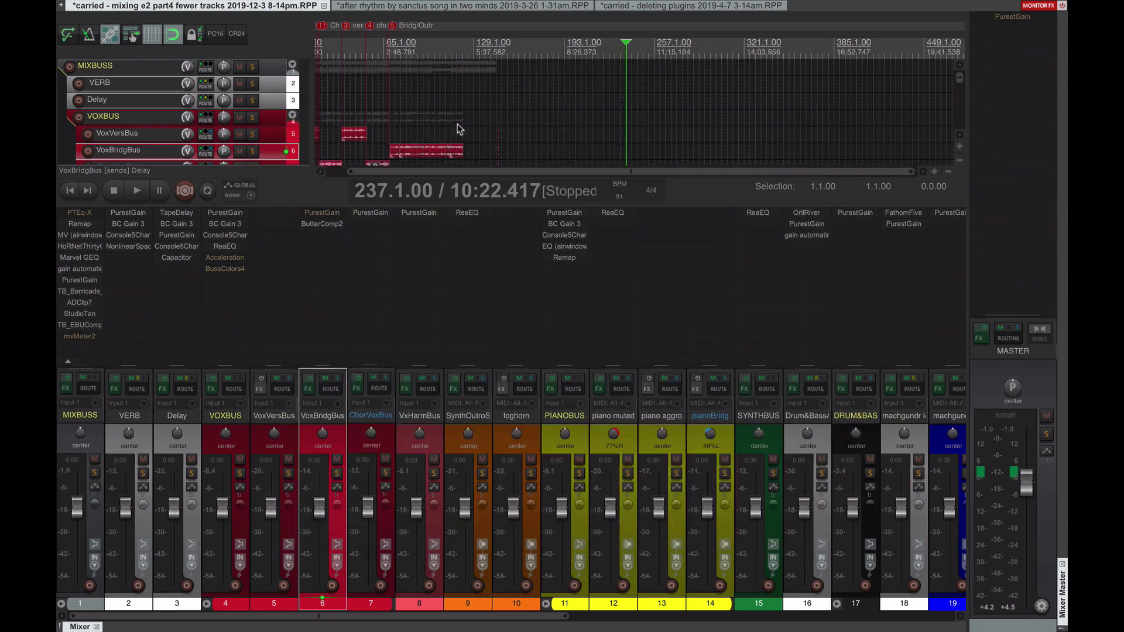
left_click(82, 259)
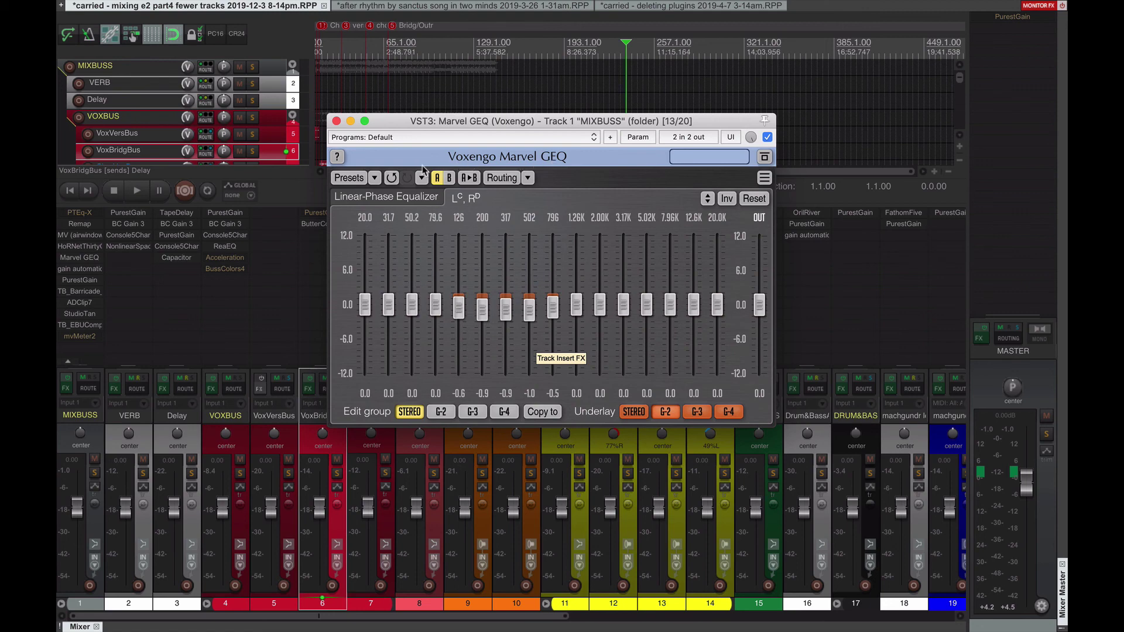
left_click(336, 121)
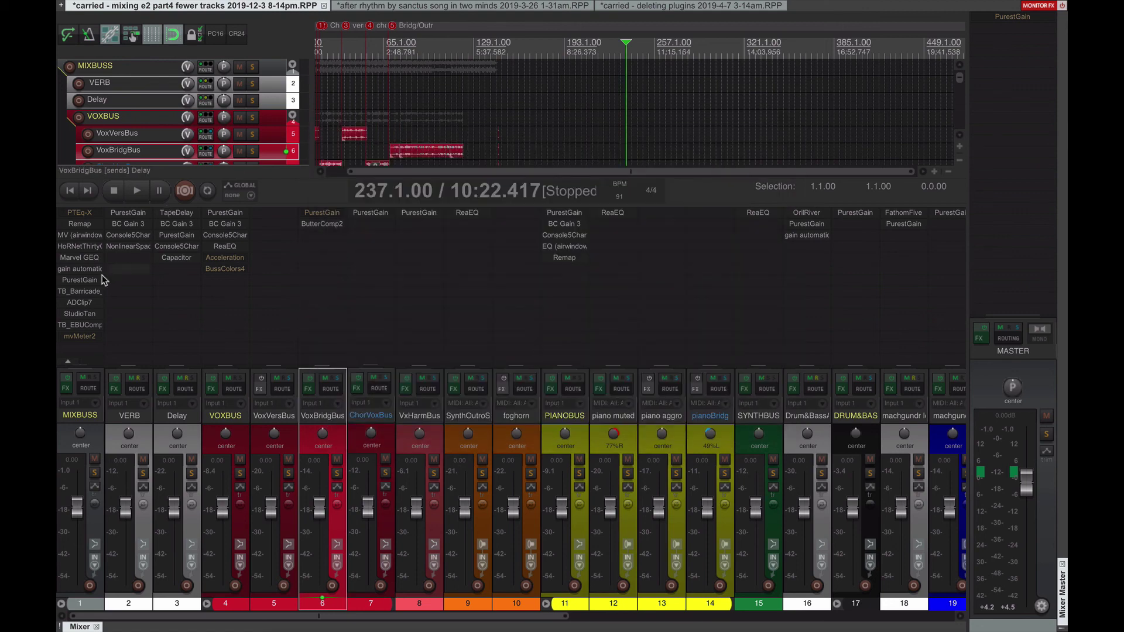
Step: Examine the TB_Barricade_v3 limiter settings on MIXBUSS and close its window
left_click(87, 292)
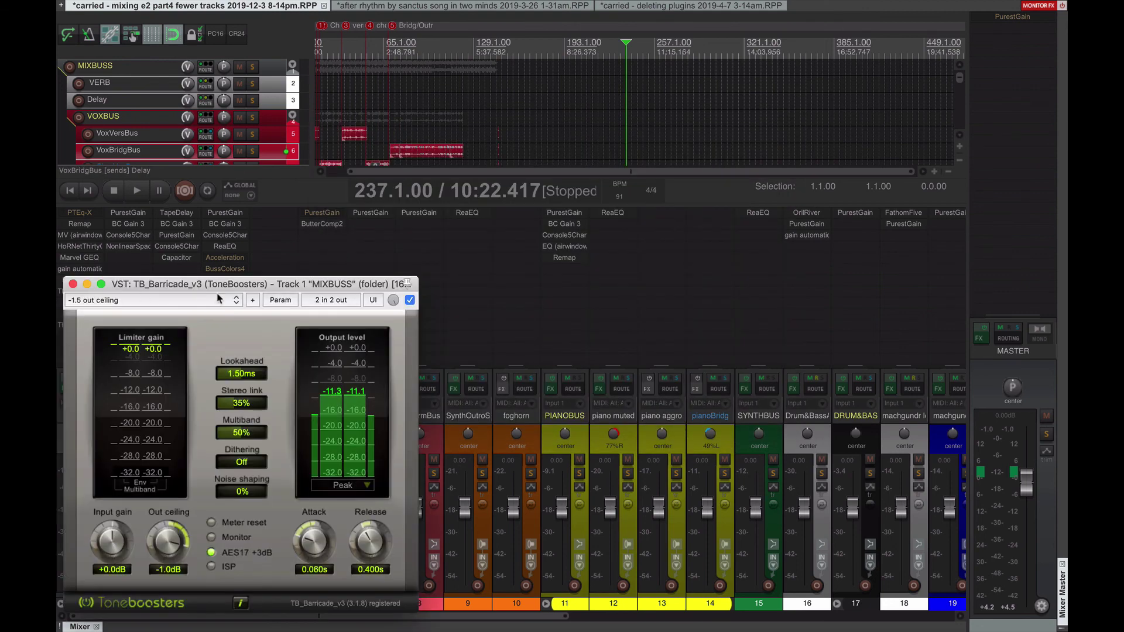
left_click_drag(219, 291, 432, 48)
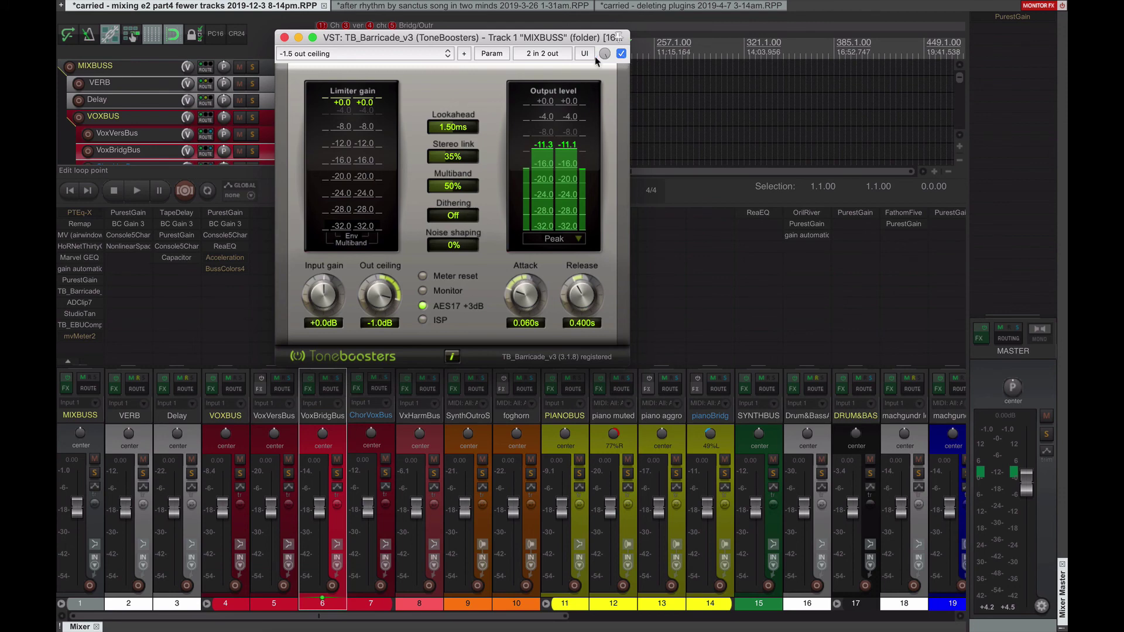
left_click(80, 290)
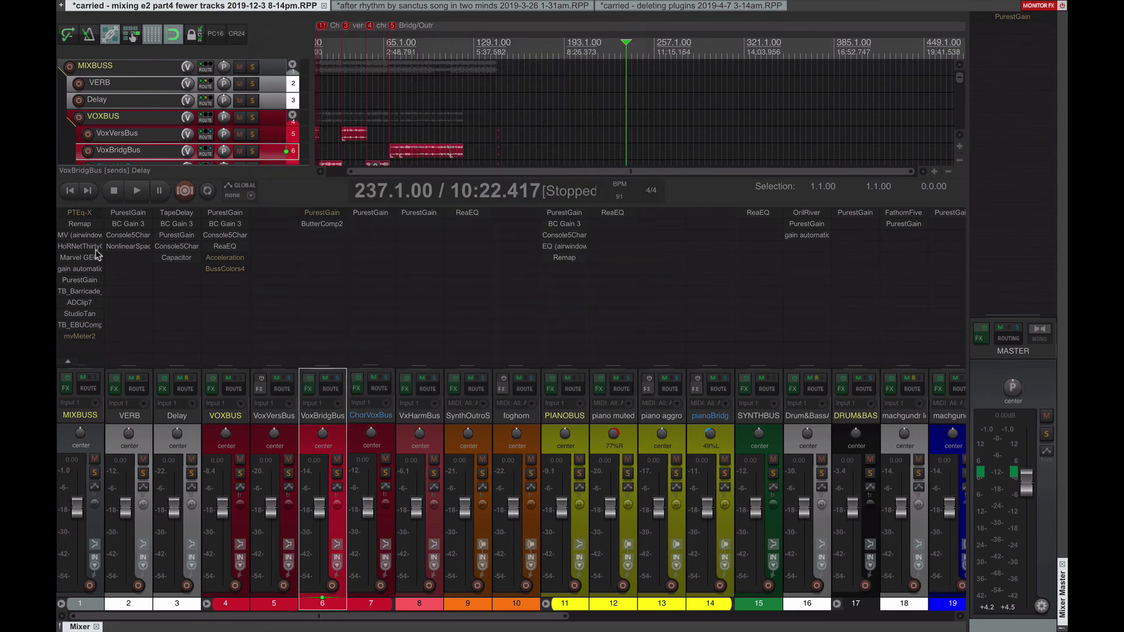
Step: Inspect the ADClip7 clipper on MIXBUSS, checking its Mode control within the Atten setting, and close the window
left_click(78, 303)
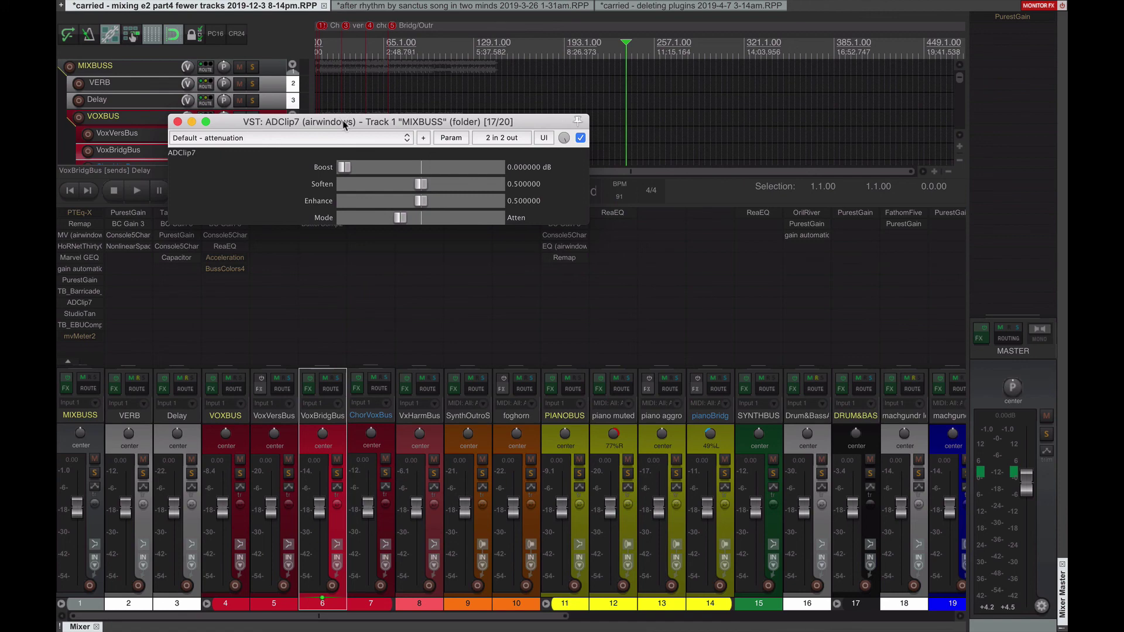
left_click_drag(344, 126, 407, 125)
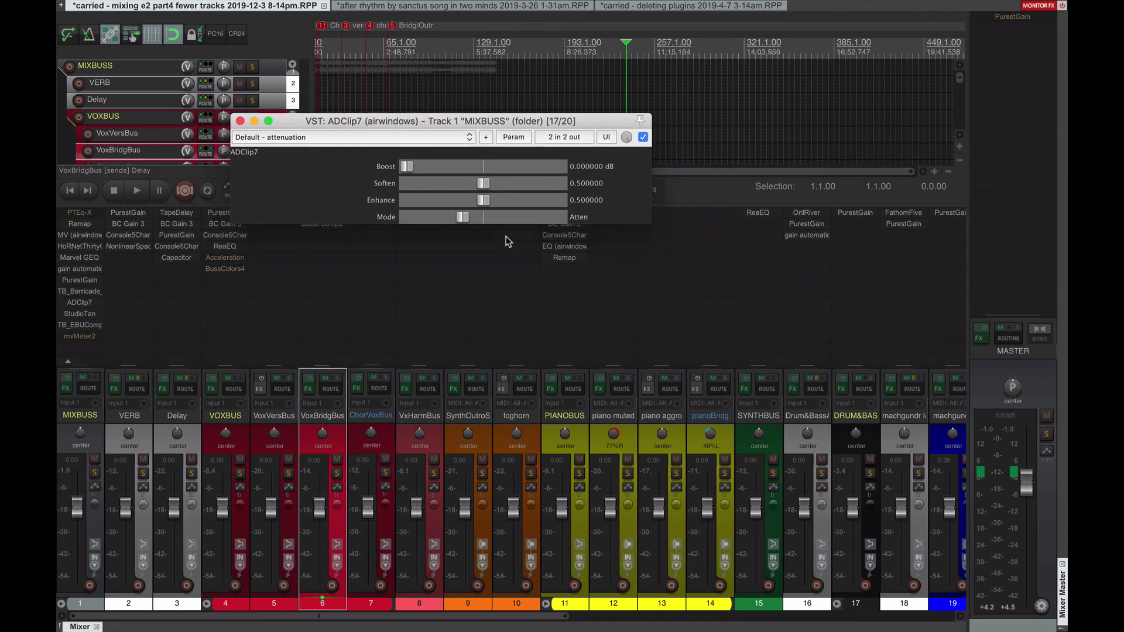
mouse_move(464, 218)
left_mouse_down()
mouse_move(412, 217)
mouse_move(473, 218)
mouse_move(462, 218)
left_mouse_up()
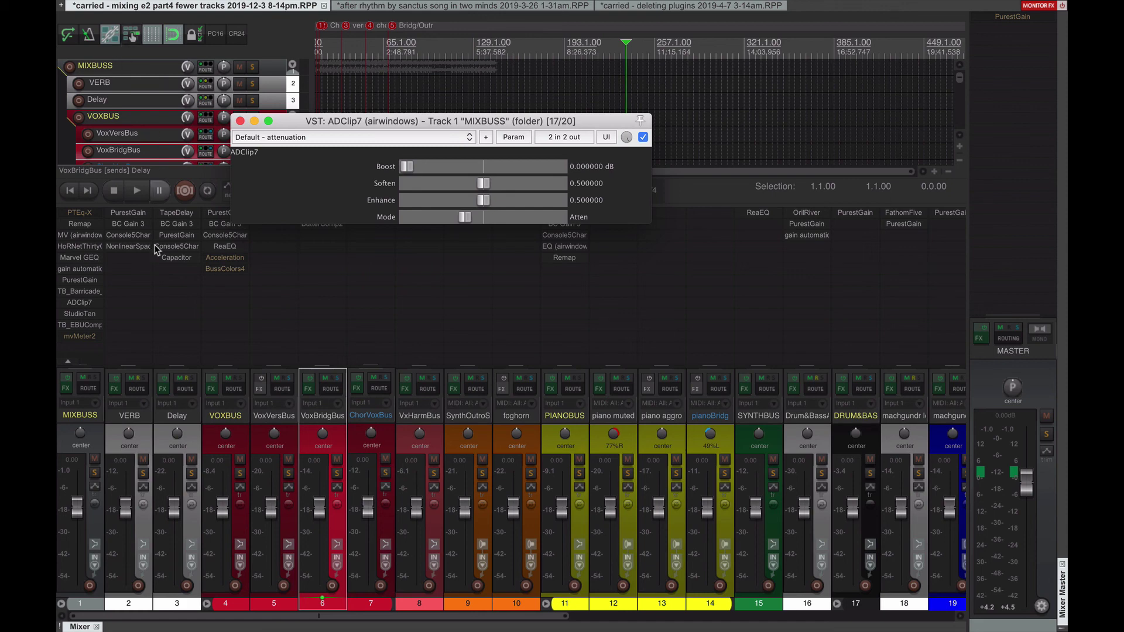
left_click(90, 304)
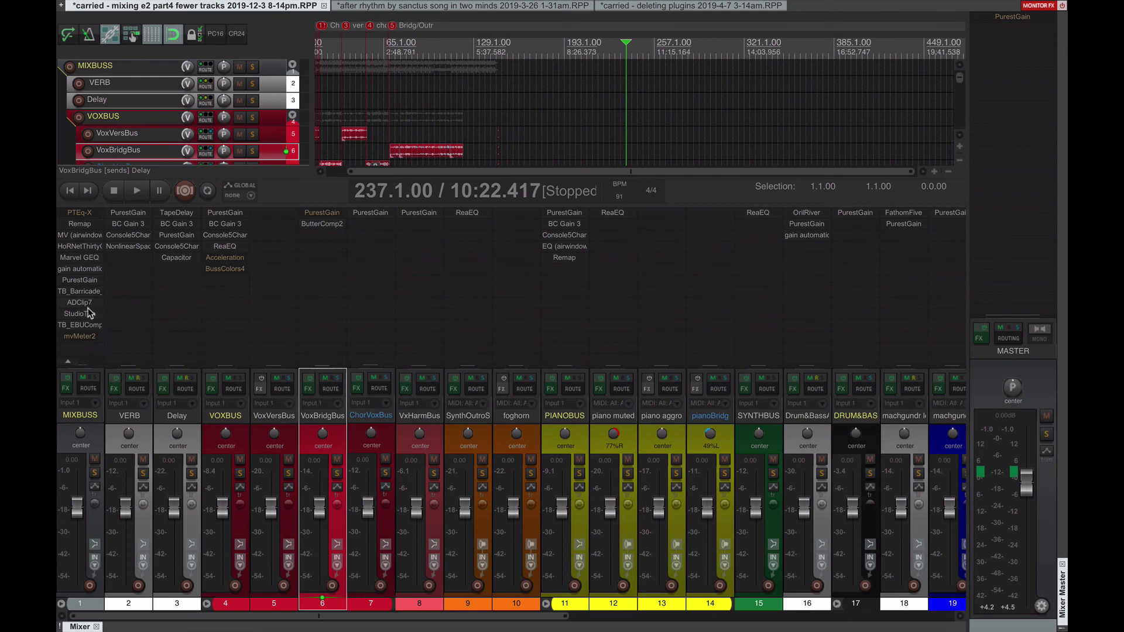
Step: View ADClip7 alongside the PurestGain gain setting on MIXBUSS and close both windows
left_click(85, 305)
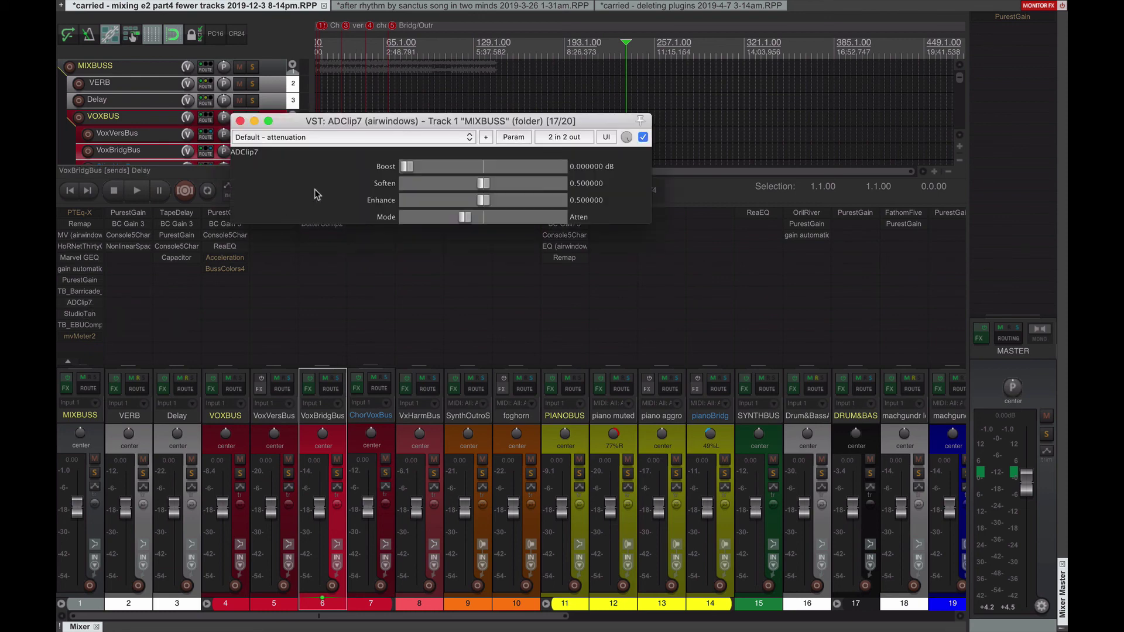
left_click(92, 281)
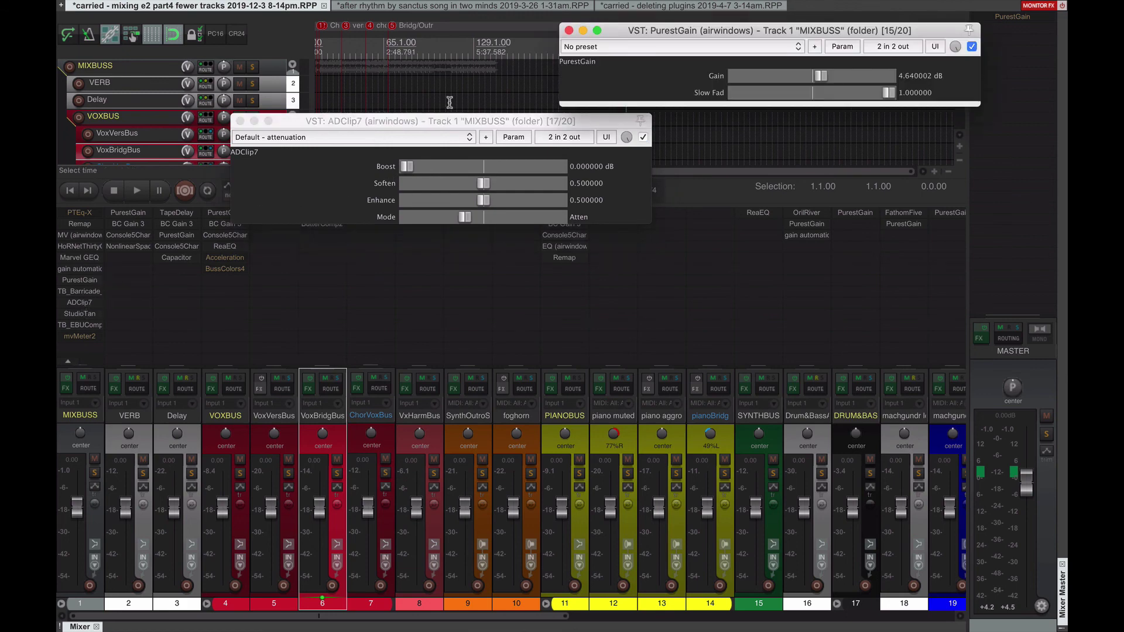
key("Escape")
key("Escape")
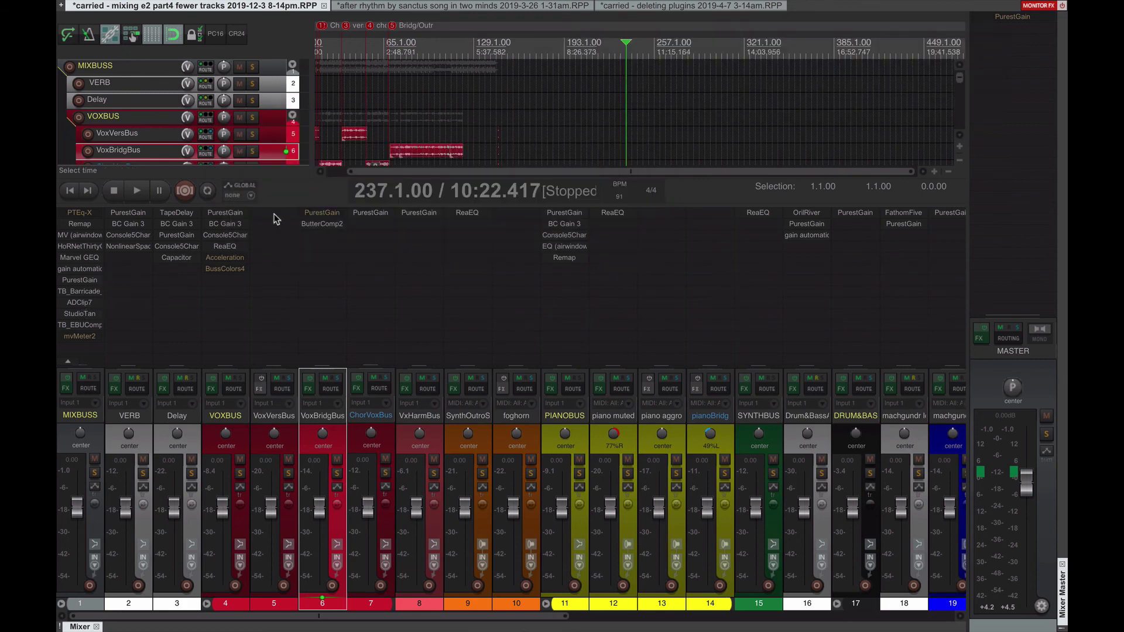
Step: Check the StudioTan dither setting and the TB_EBUCompact_v3 loudness meter on MIXBUSS, closing each window
left_click(90, 314)
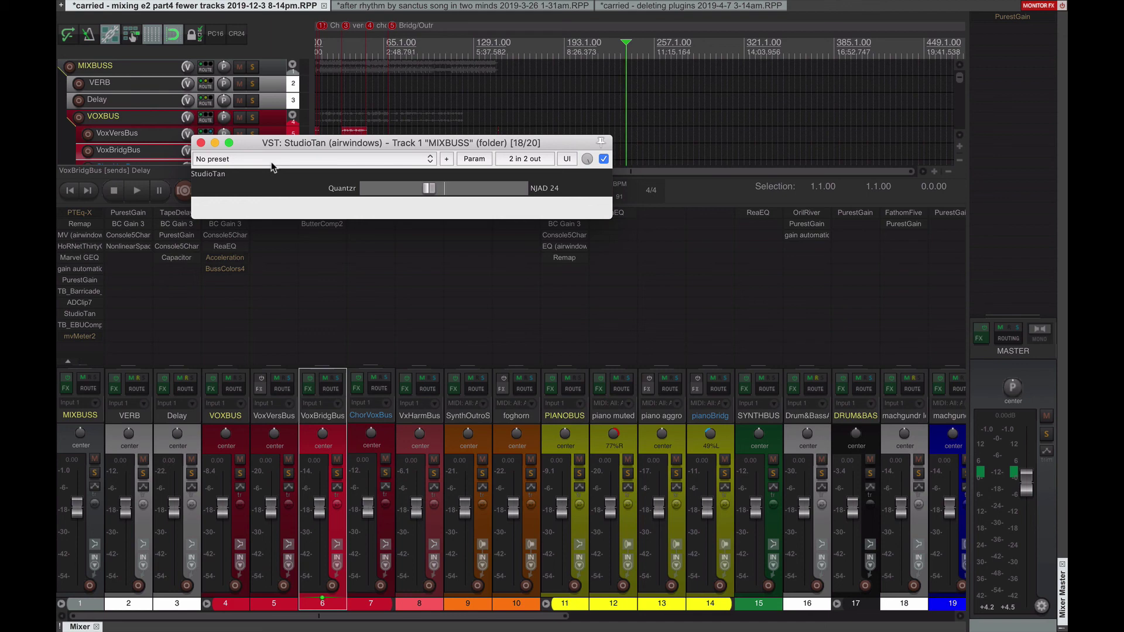
key("Escape")
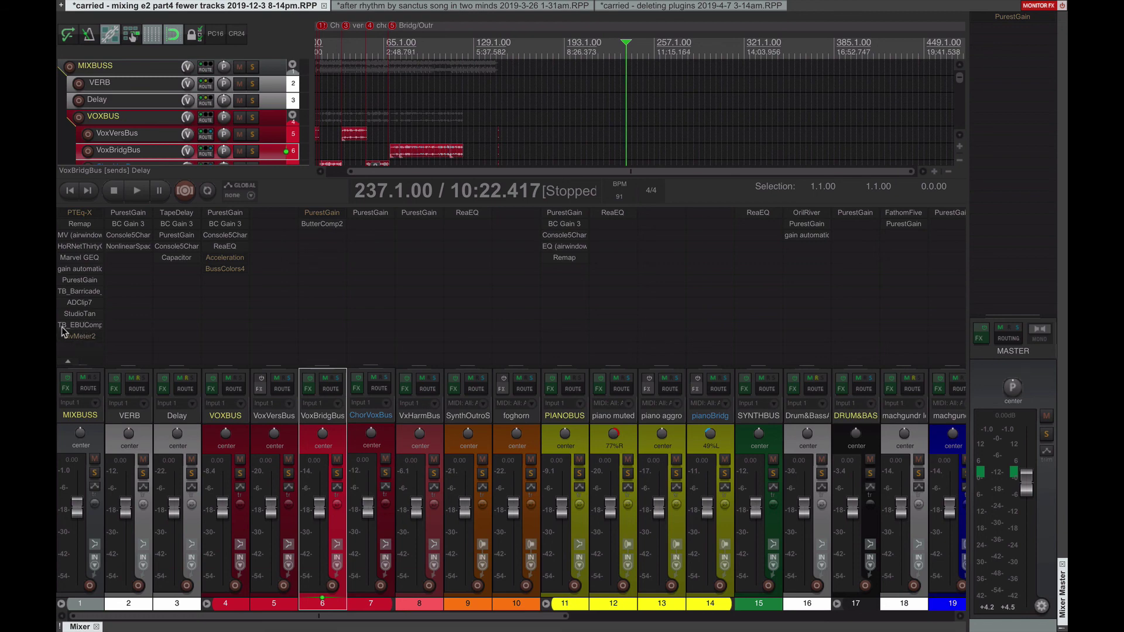
left_click(81, 325)
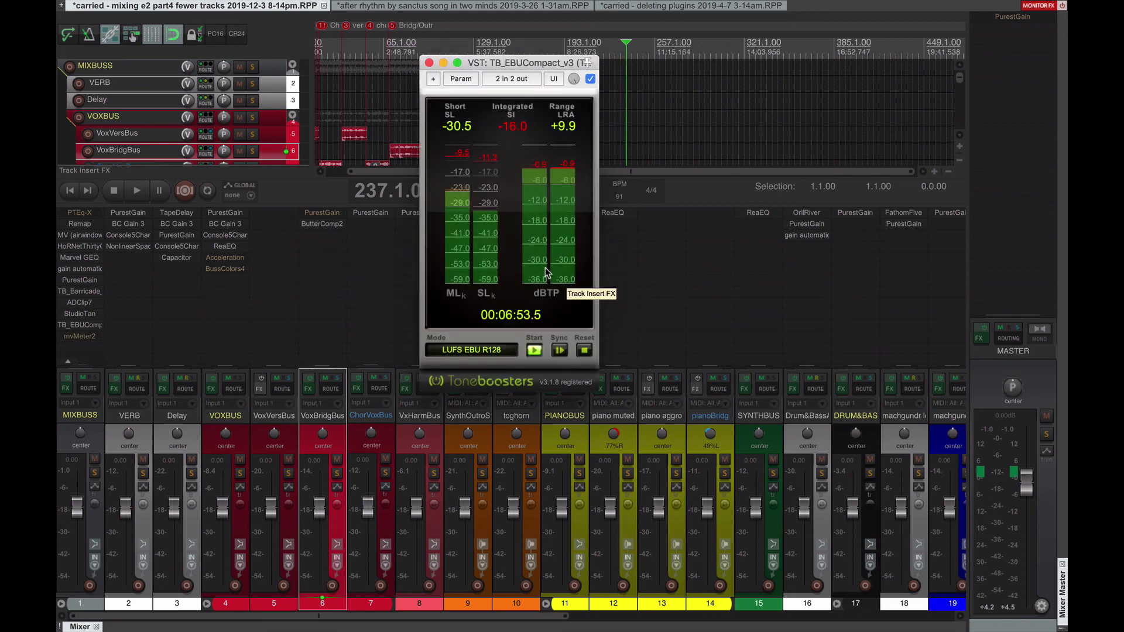
key("Escape")
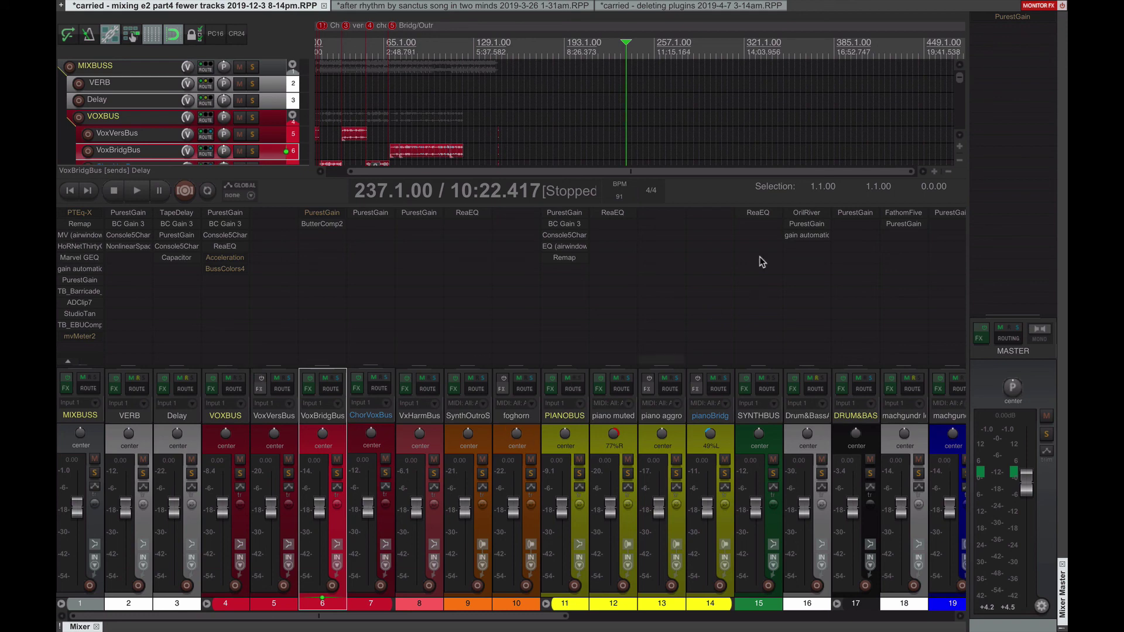
Step: Inspect the OrilRiver reverb settings on the Drum&BassAmbience track and close the plugin
left_click(817, 214)
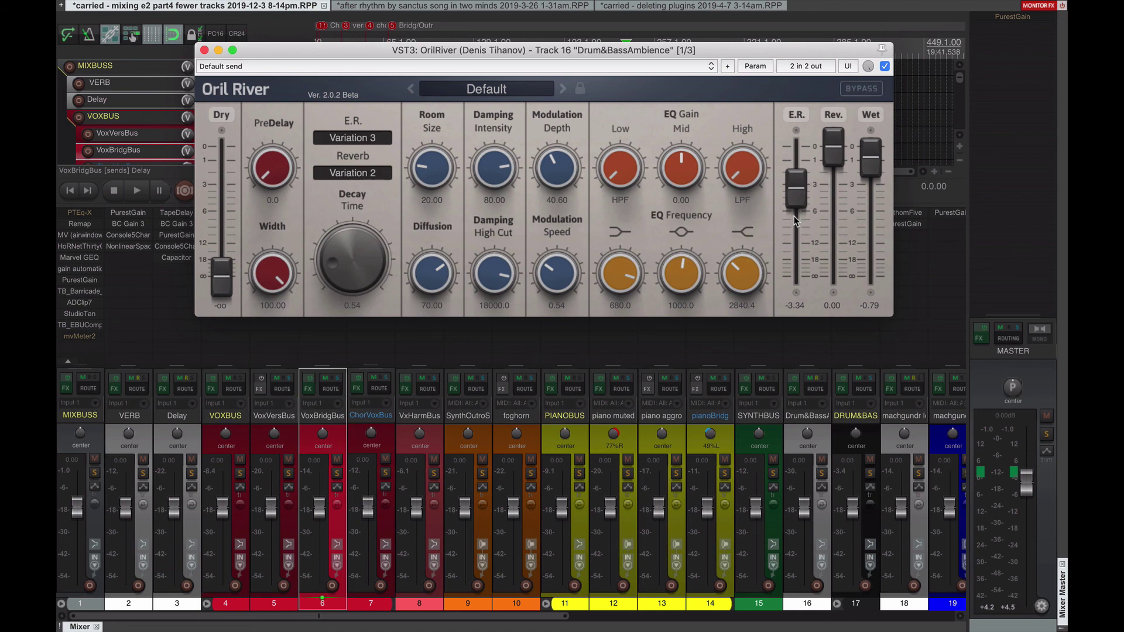
key("Escape")
key("Down")
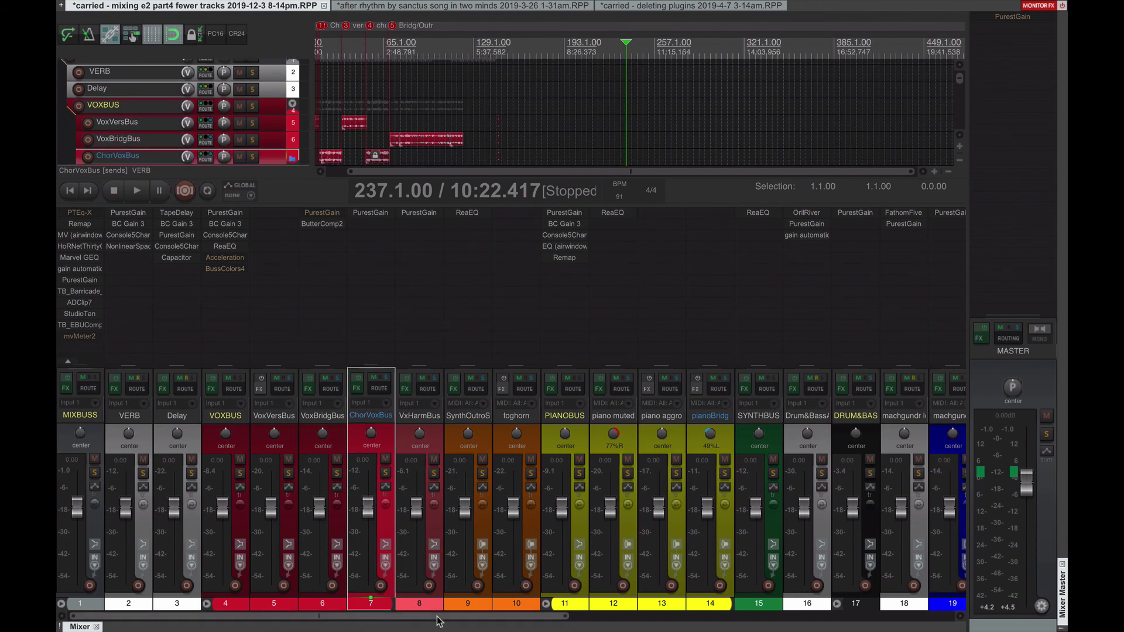
Step: Examine the ButterComp2 compression, output and dry/wet settings on VoxBridgBus and close the plugin
left_click_drag(436, 616, 386, 296)
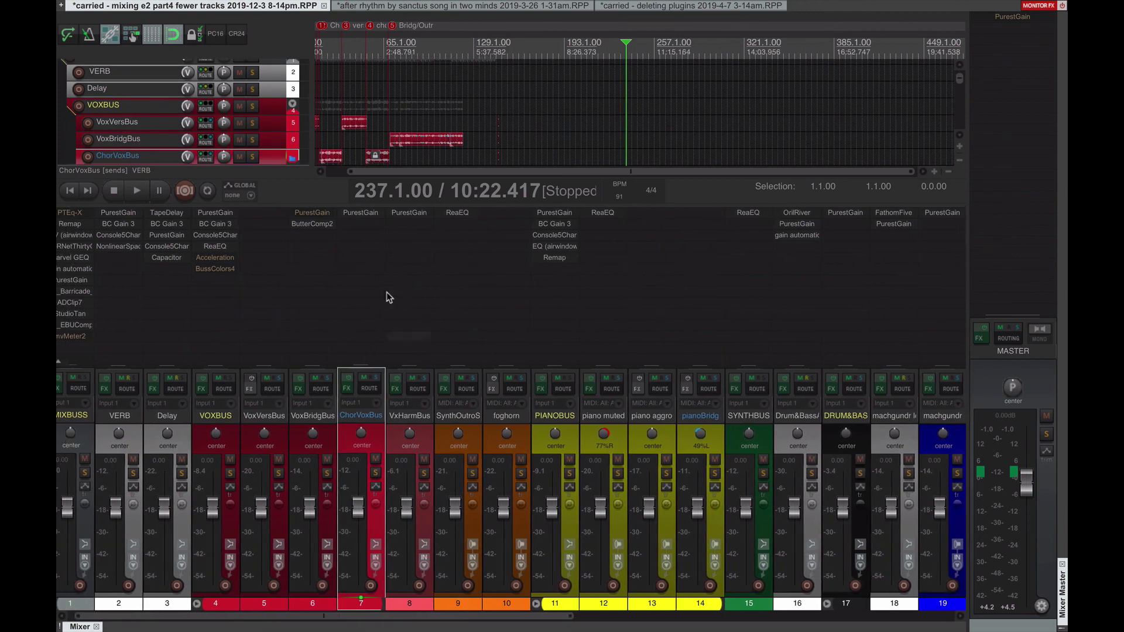
left_click(323, 226)
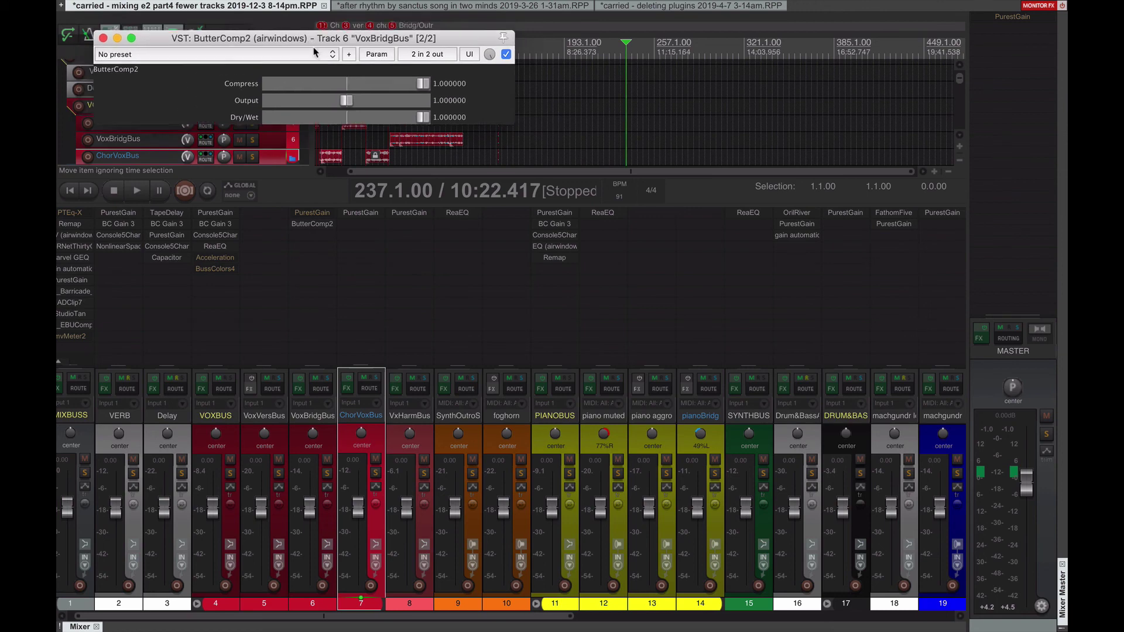
left_click_drag(304, 30, 452, 178)
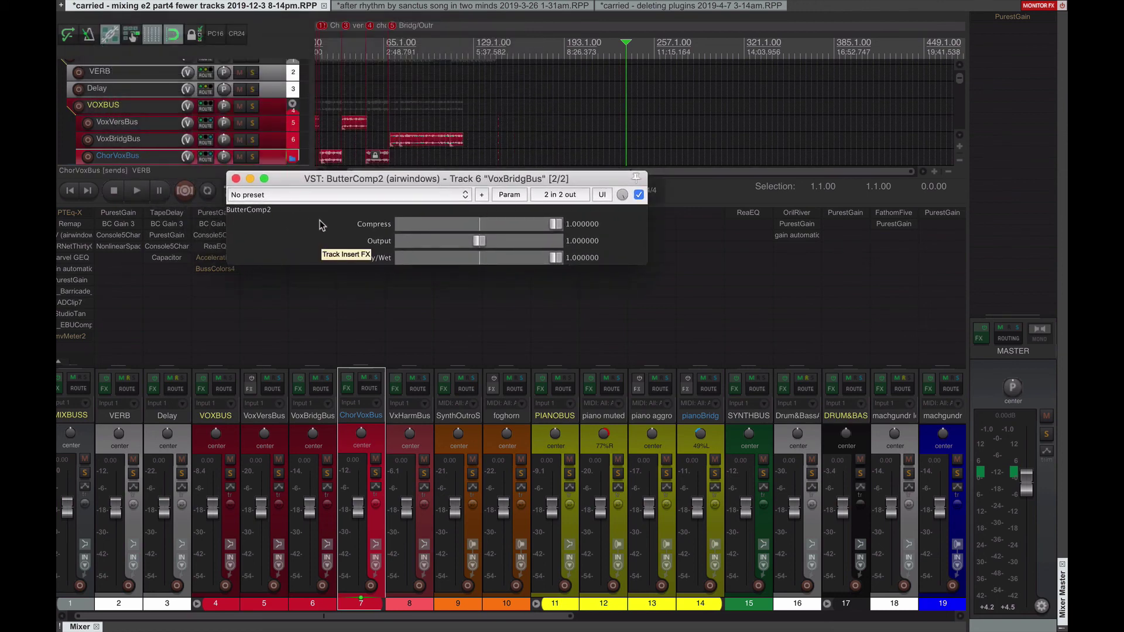
key("Escape")
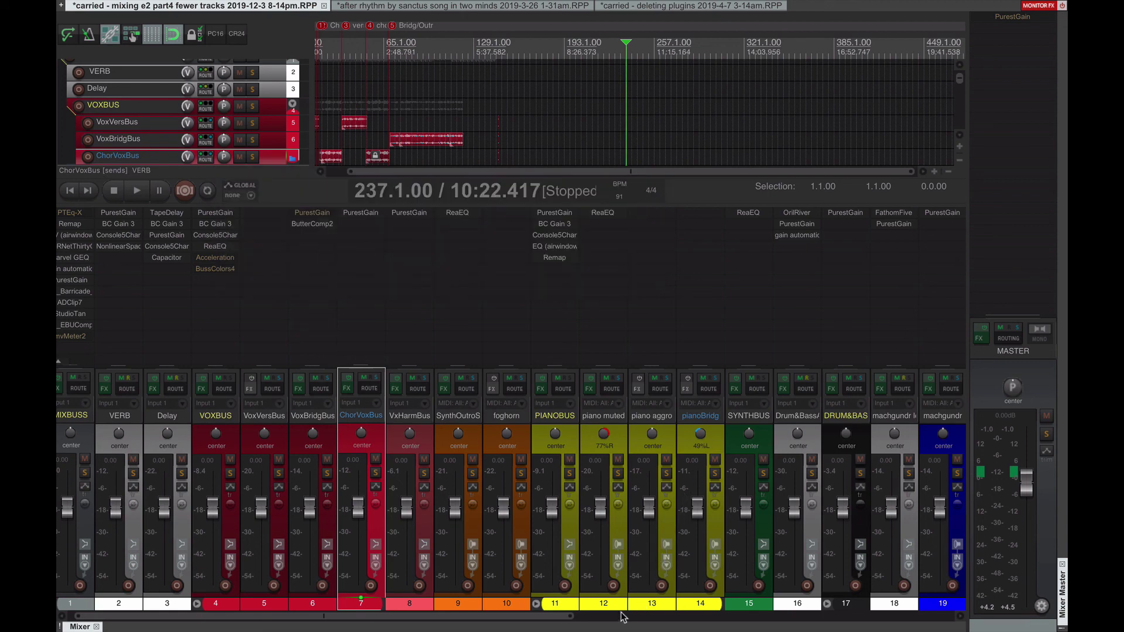
Step: Inspect the NonlinearSpace reverb settings on the SynBasOutrVbGroov track and close the plugin
scroll(623, 616, "right", 5)
scroll(725, 604, "right", 3)
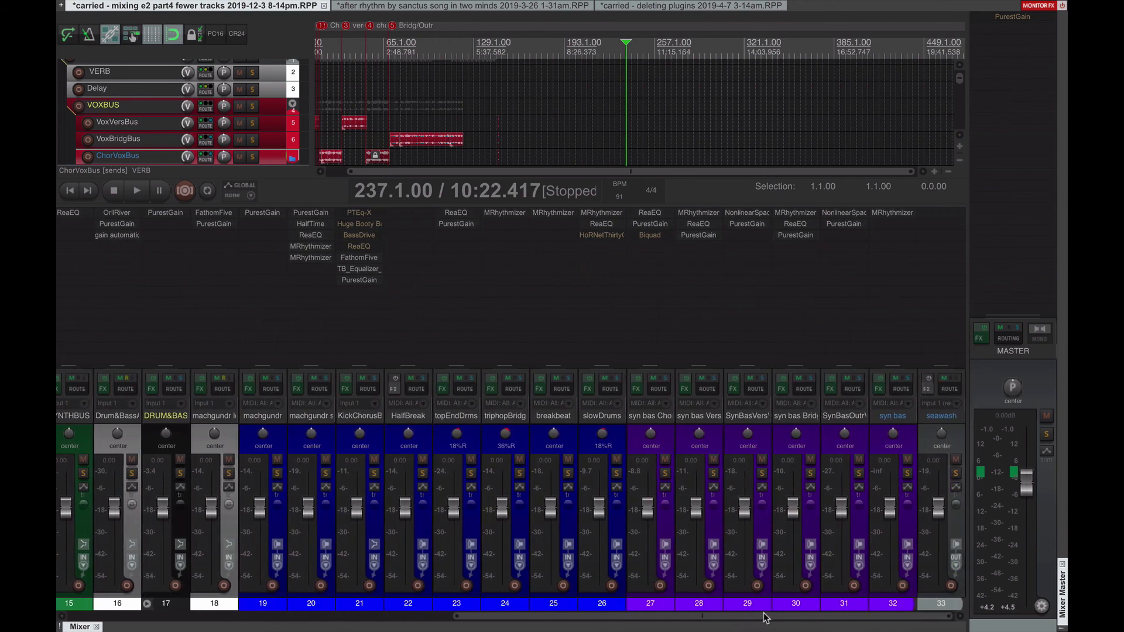
left_click(845, 219)
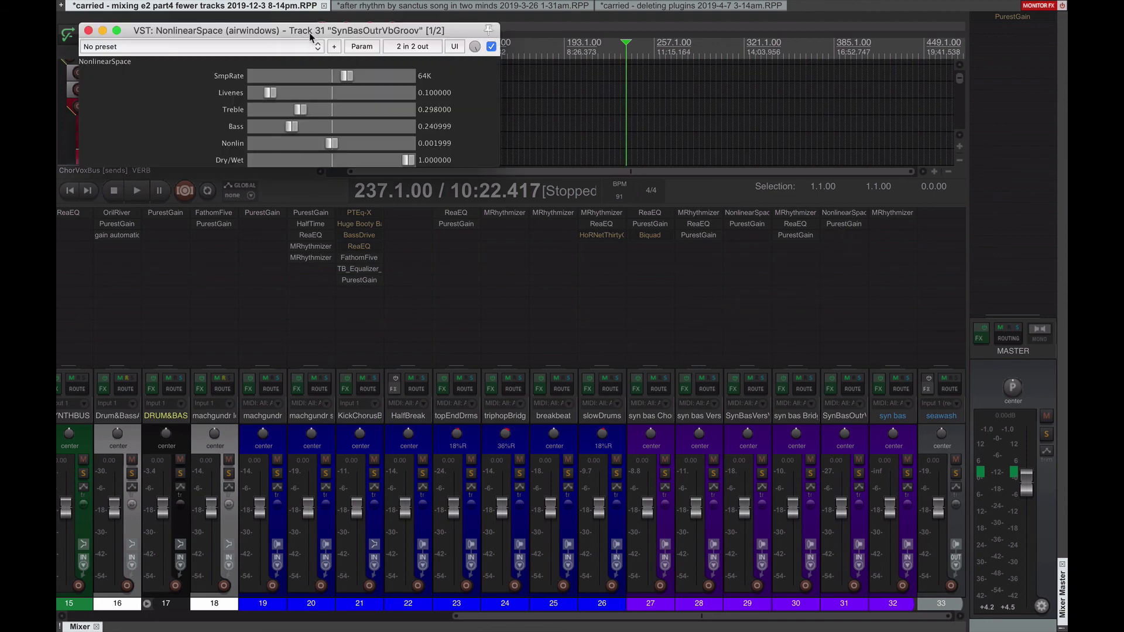
left_click_drag(310, 36, 471, 184)
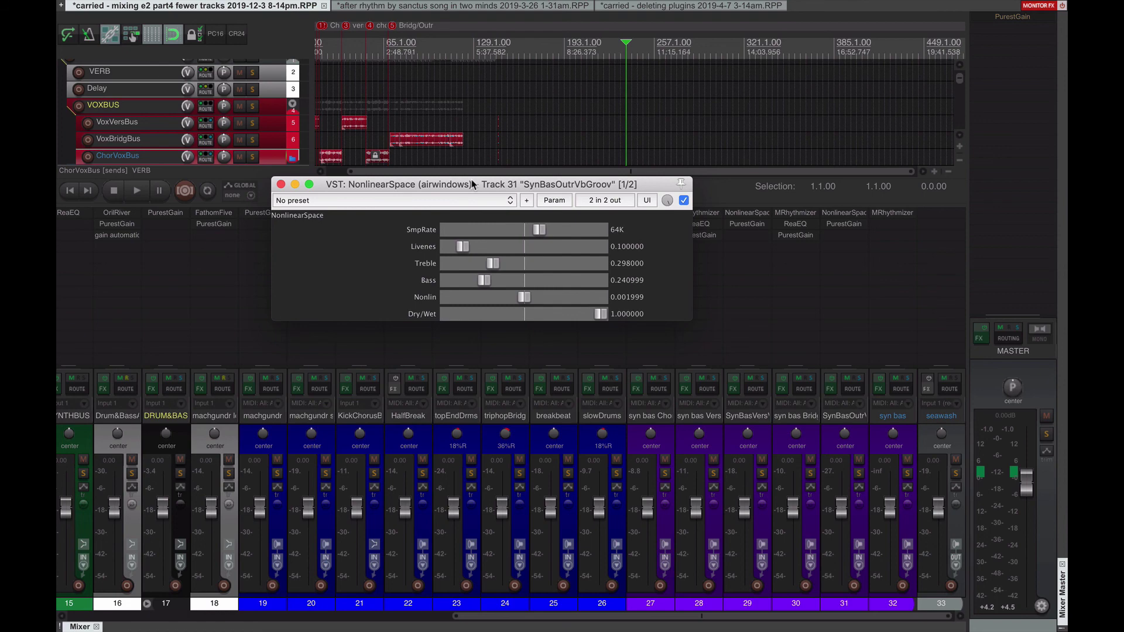
key("Escape")
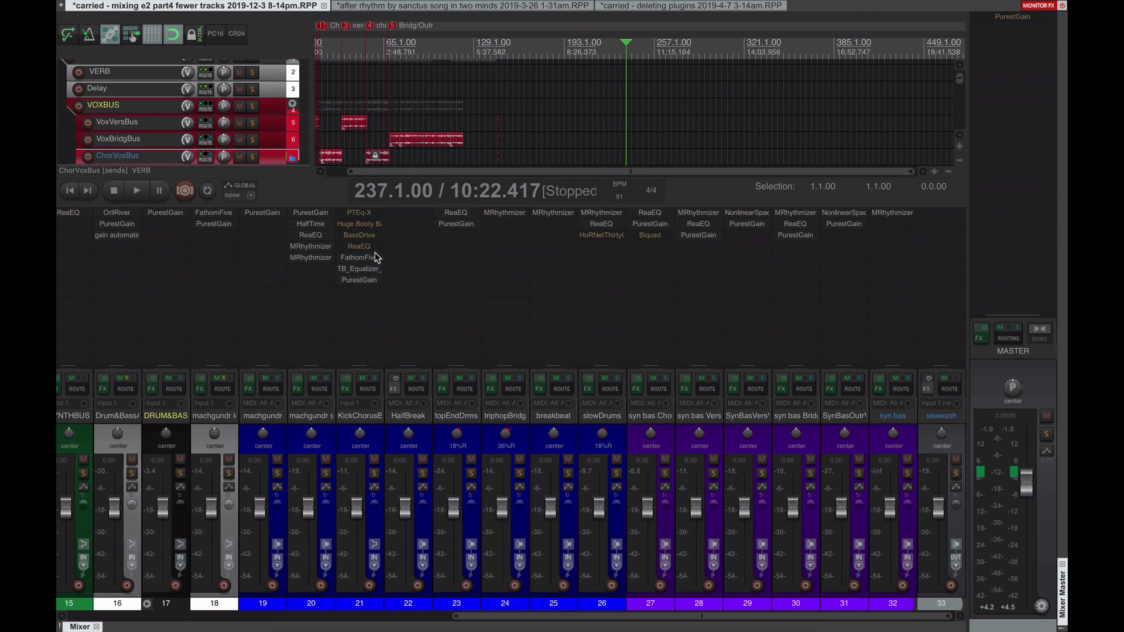
Step: Check TB_Equalizer and the FathomFive frequency and dry/wet settings on KickChorusBus, closing the plugin windows
left_click(361, 270)
key("Escape")
left_click(360, 259)
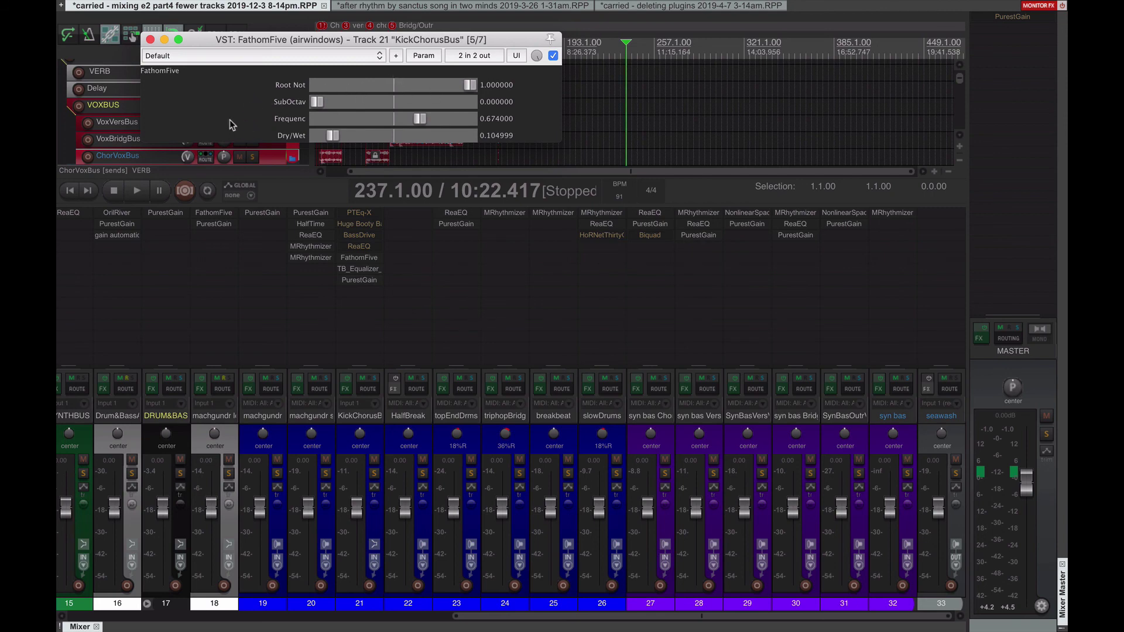
key("Escape")
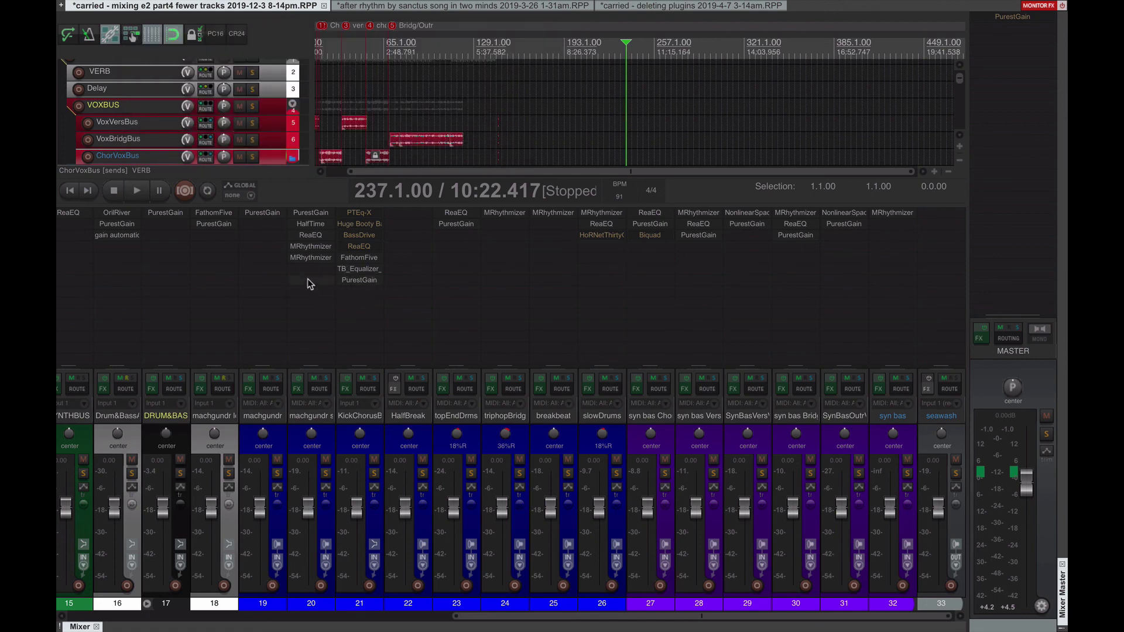
left_click(348, 440)
left_click(359, 258)
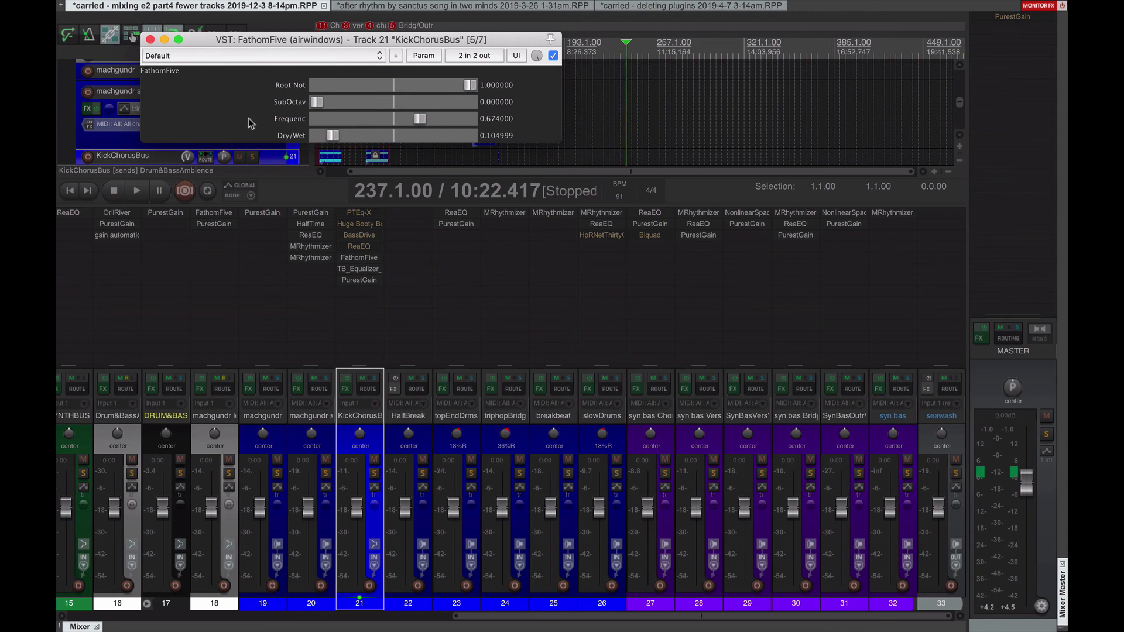
key("Escape")
Step: Solo KickChorusBus and place the edit cursor at bar 25 within its first chorus item
left_click(374, 473)
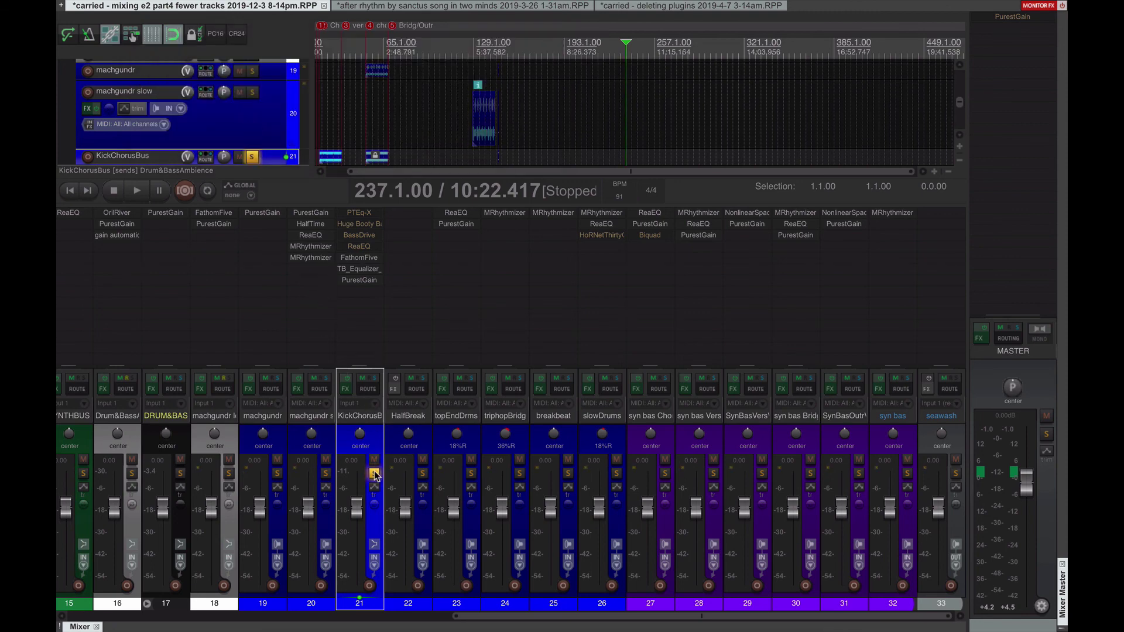
key("Home")
left_click(349, 118)
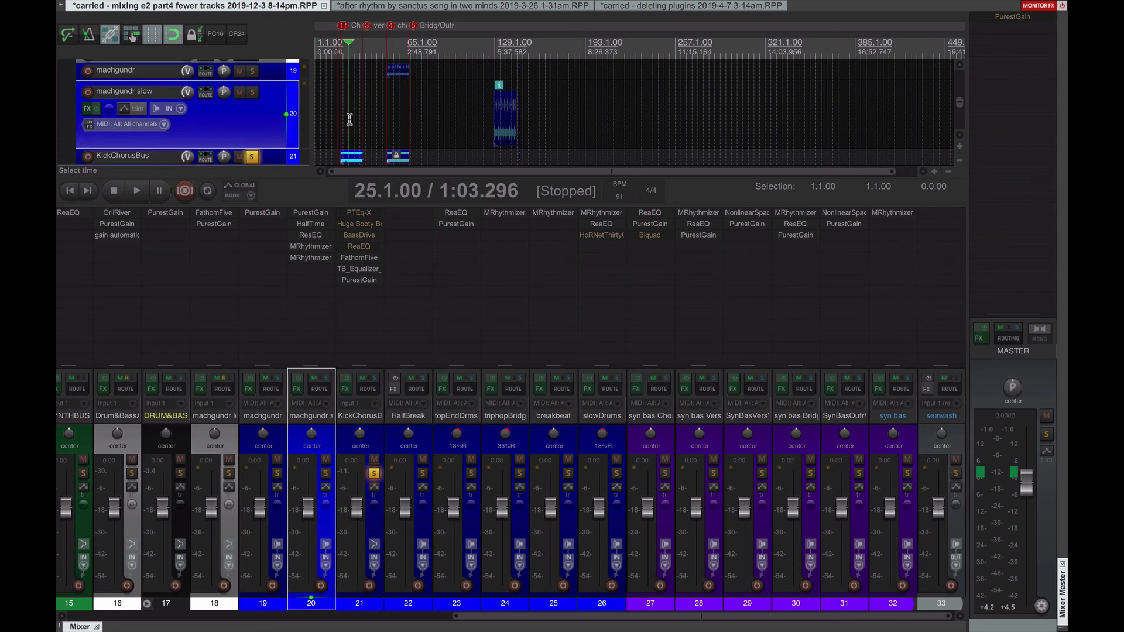
Step: Play the soloed KickChorusBus from bar 25, examine its TB_Equalizer curve, and bypass TB_Equalizer and FathomFive for comparison
key("space")
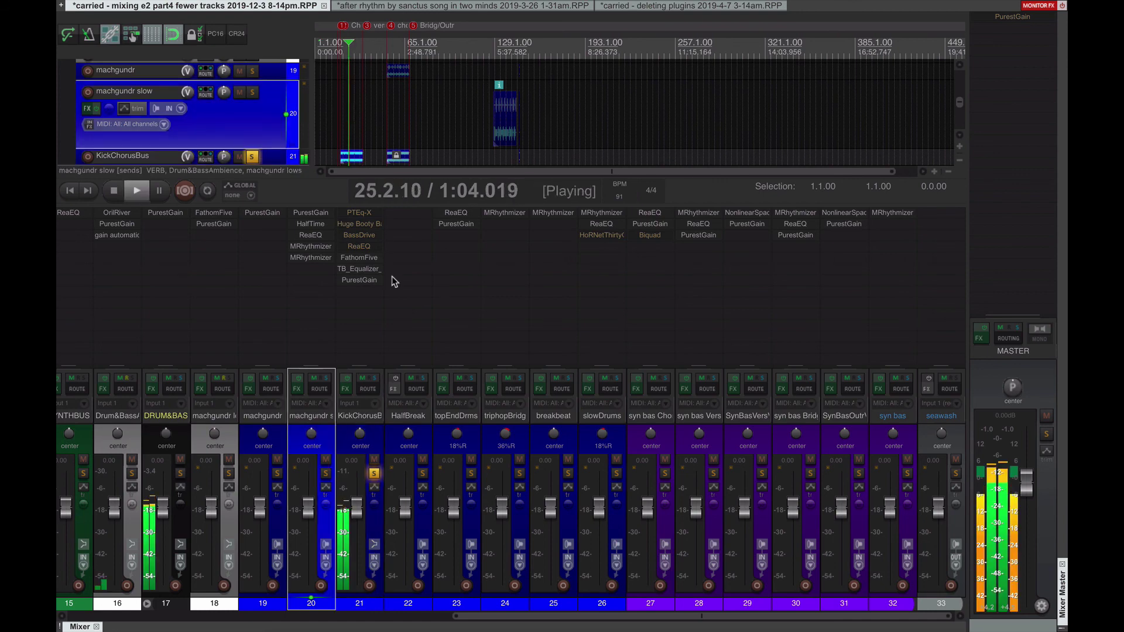
left_click(350, 432)
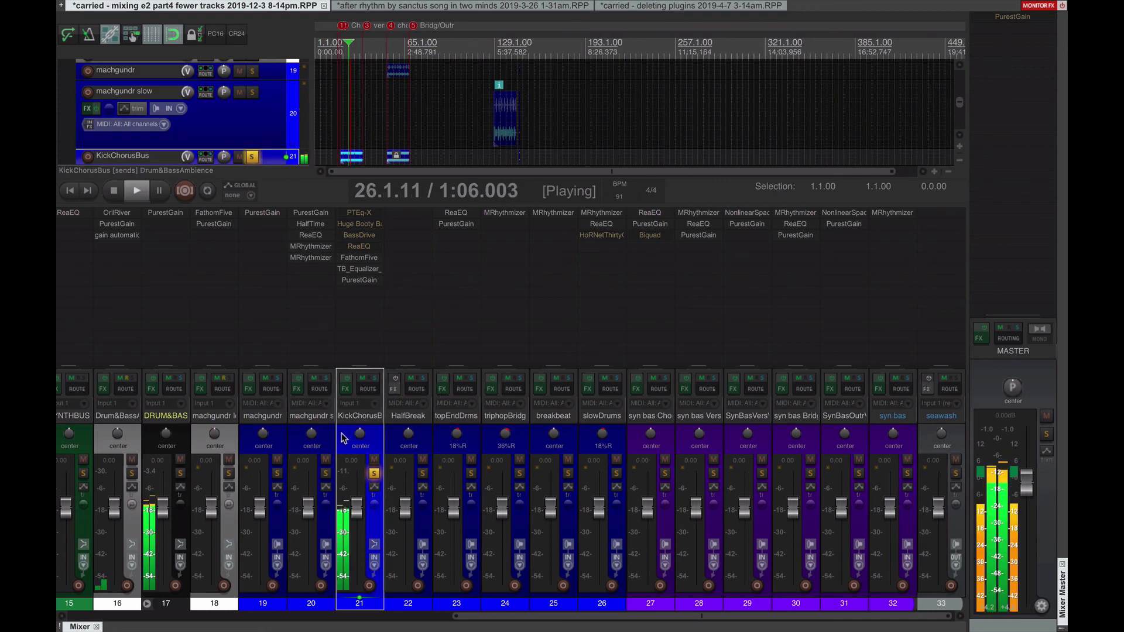
left_click(363, 269)
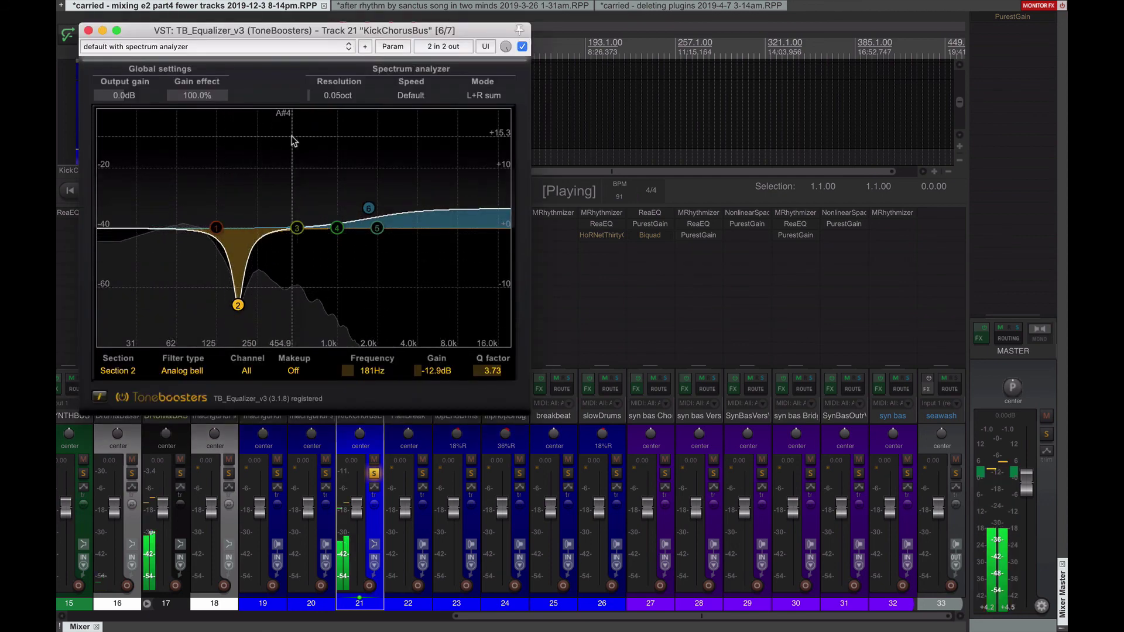
key("Escape")
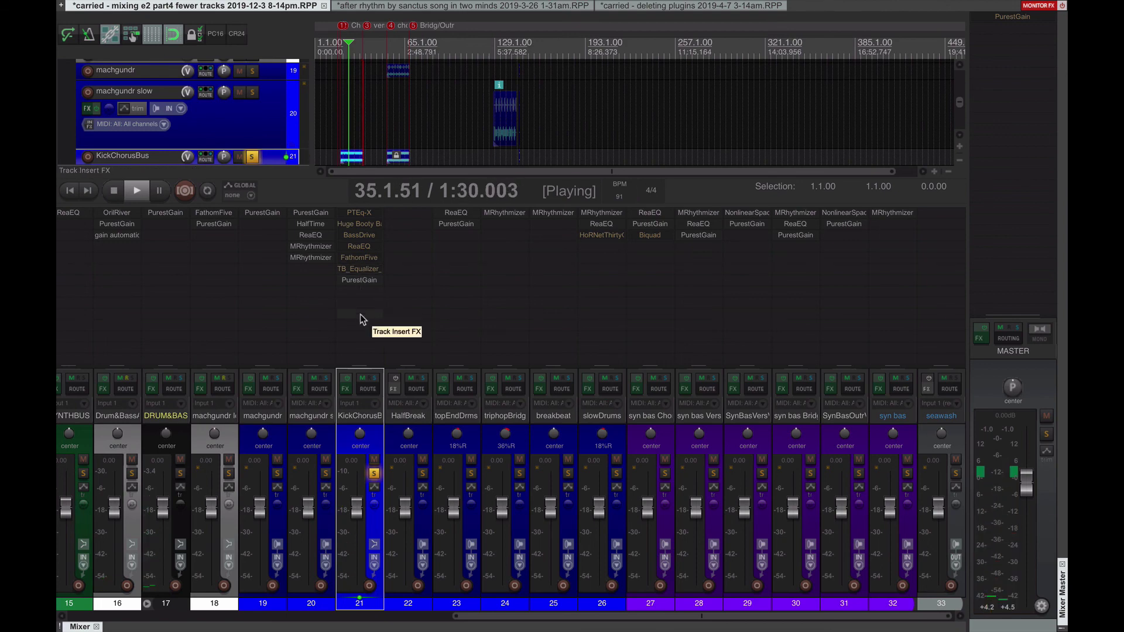
Step: Restart playback from bar 25 and add the airwindows Baxandall plugin at the end of the KickChorusBus effects chain
key("space")
key("space")
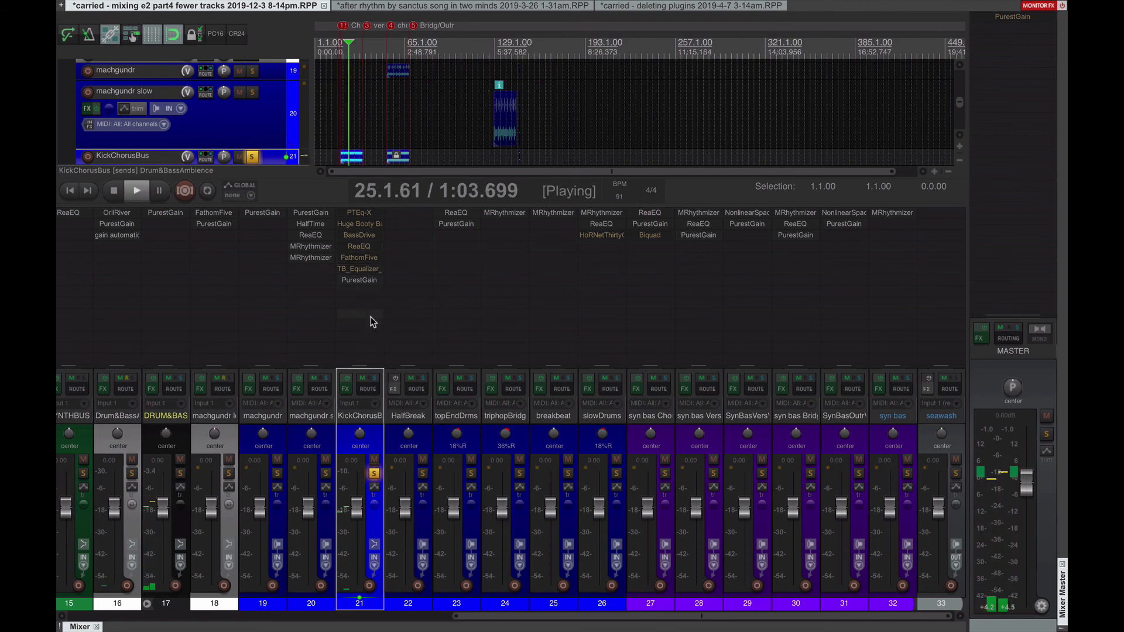
double_click(363, 308)
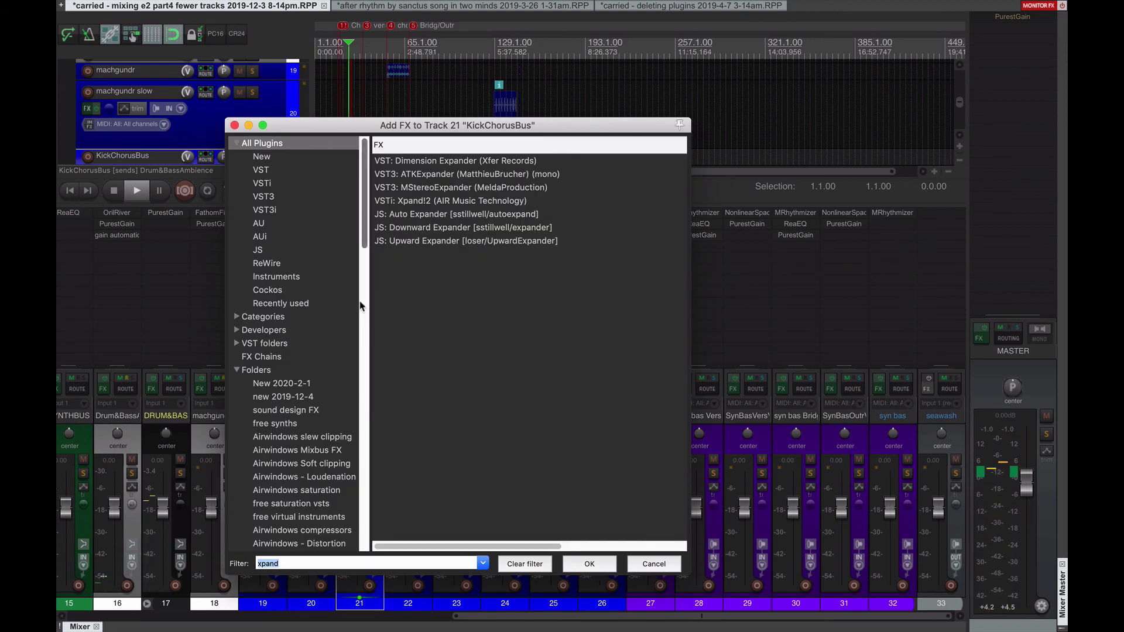
type("baxandall")
key("Return")
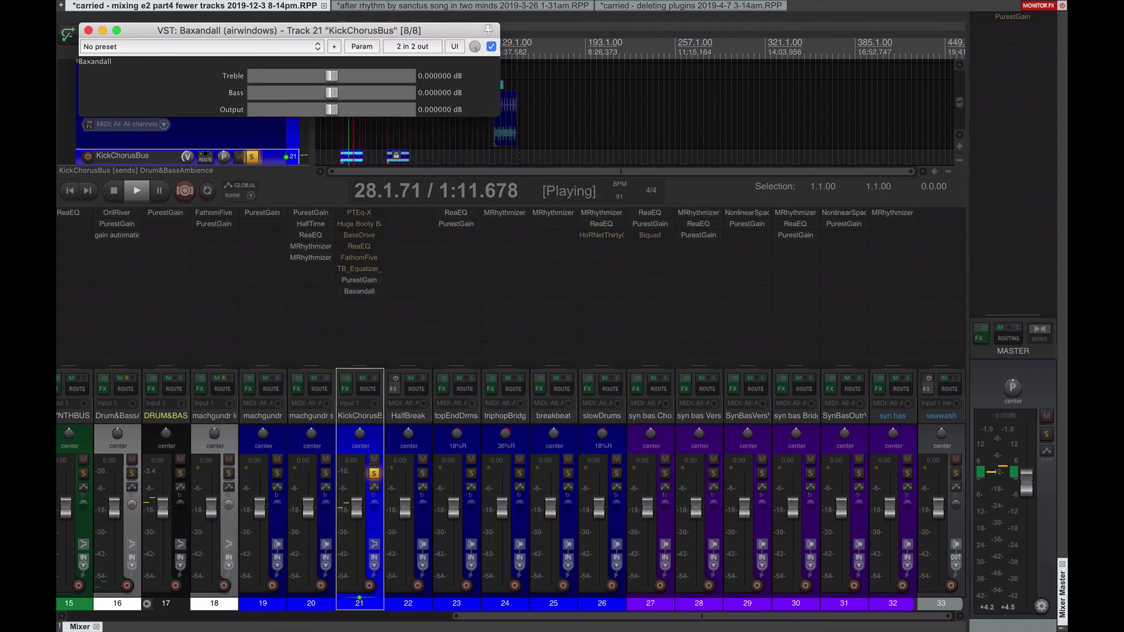
Step: Boost the Baxandall Bass on KickChorusBus, trying 13.05 dB and settling at about 8.37 dB
left_click_drag(281, 31, 321, 62)
left_click_drag(371, 123, 437, 129)
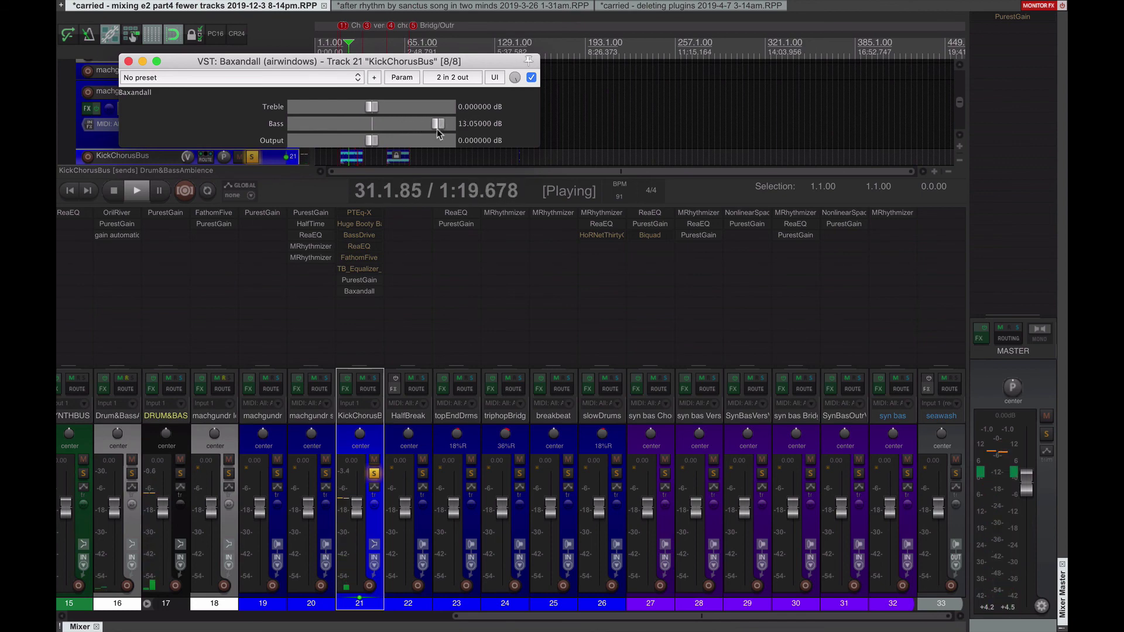
left_click_drag(424, 123, 400, 124)
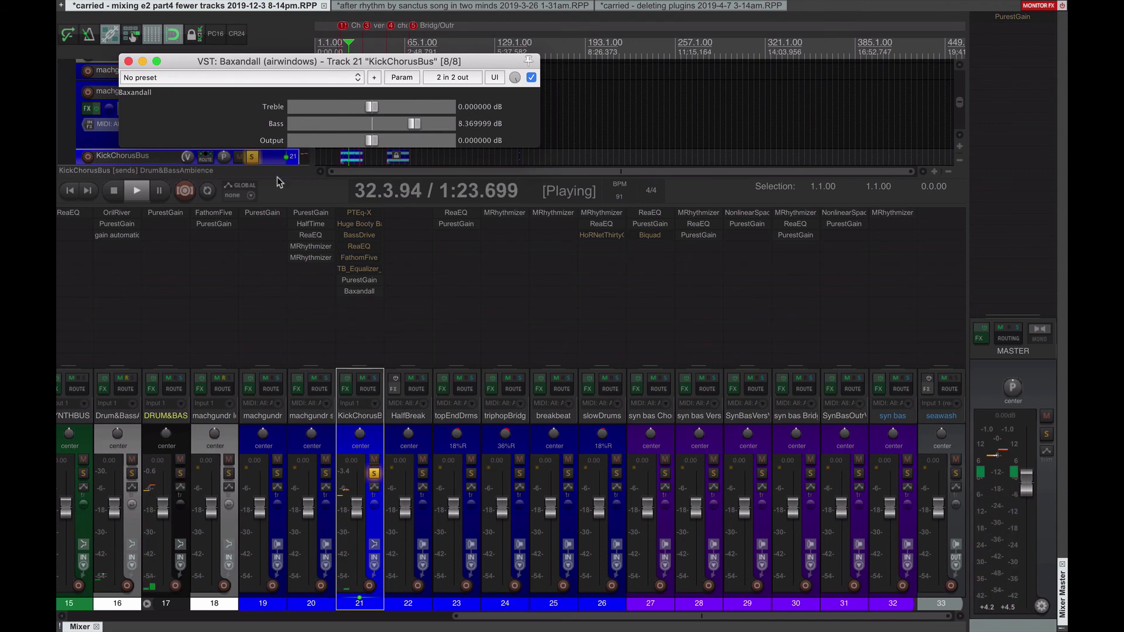
Step: Re-enable TB_Equalizer on KickChorusBus and restart playback from bar 25
left_click(368, 271, "shift")
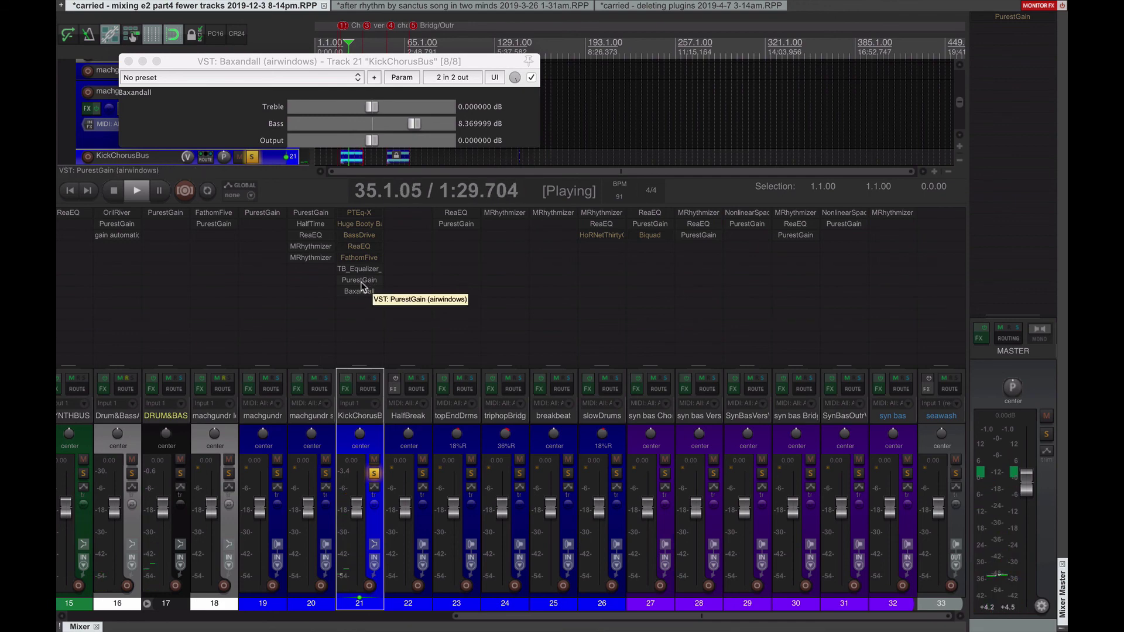
key("space")
key("space")
Step: Close and bypass Baxandall, re-enable FathomFive, and unsolo KickChorusBus to hear it in the full mix
left_click(234, 68)
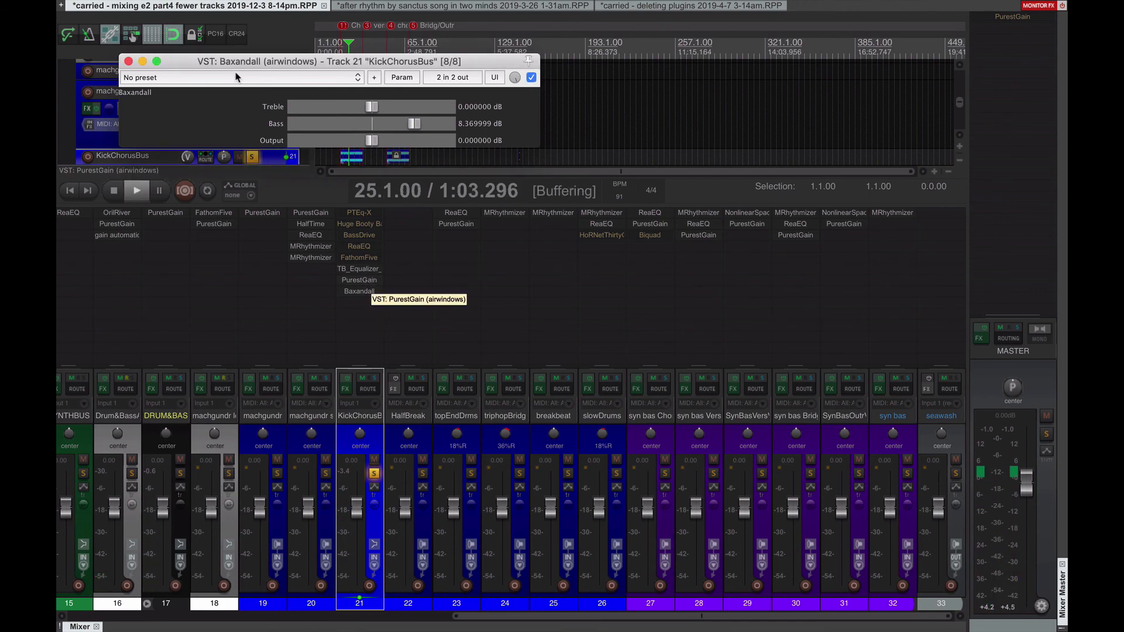
key("Escape")
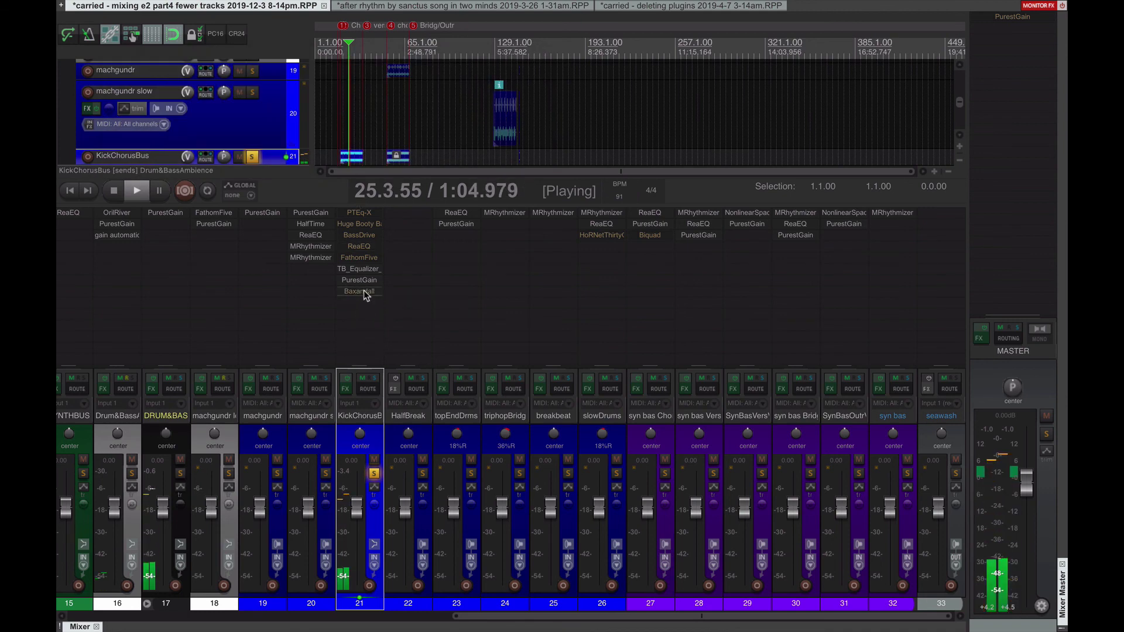
left_click(375, 474)
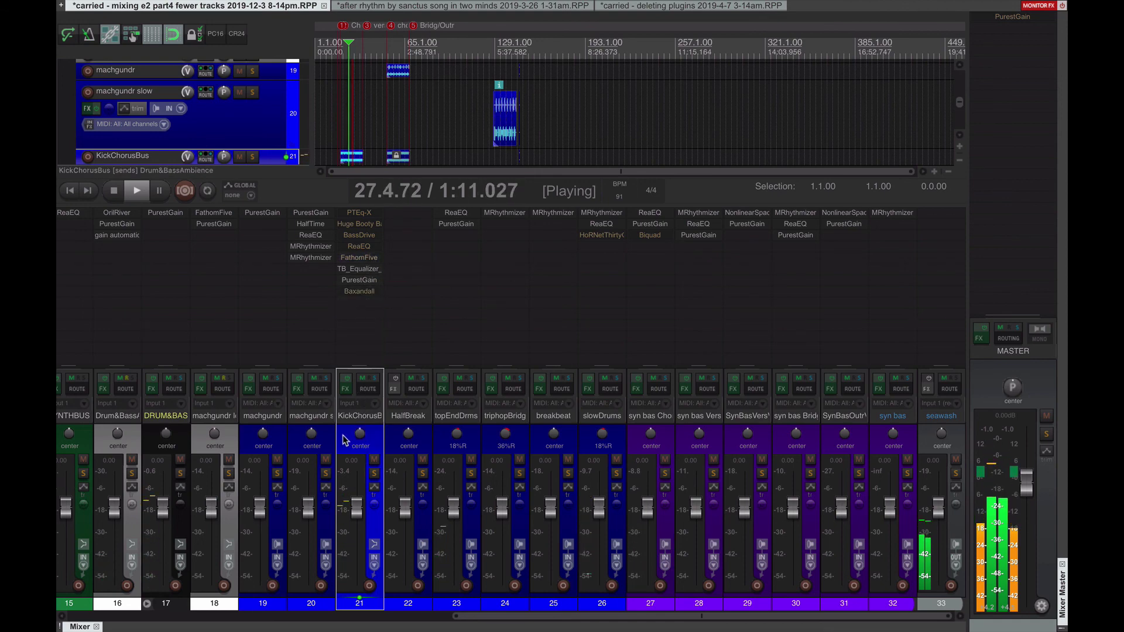
Step: Audition FathomFive's Dry/Wet at 1.000 with KickChorusBus soloed, reduce it to slightly below 0.243, and close the plugin
left_click(362, 259)
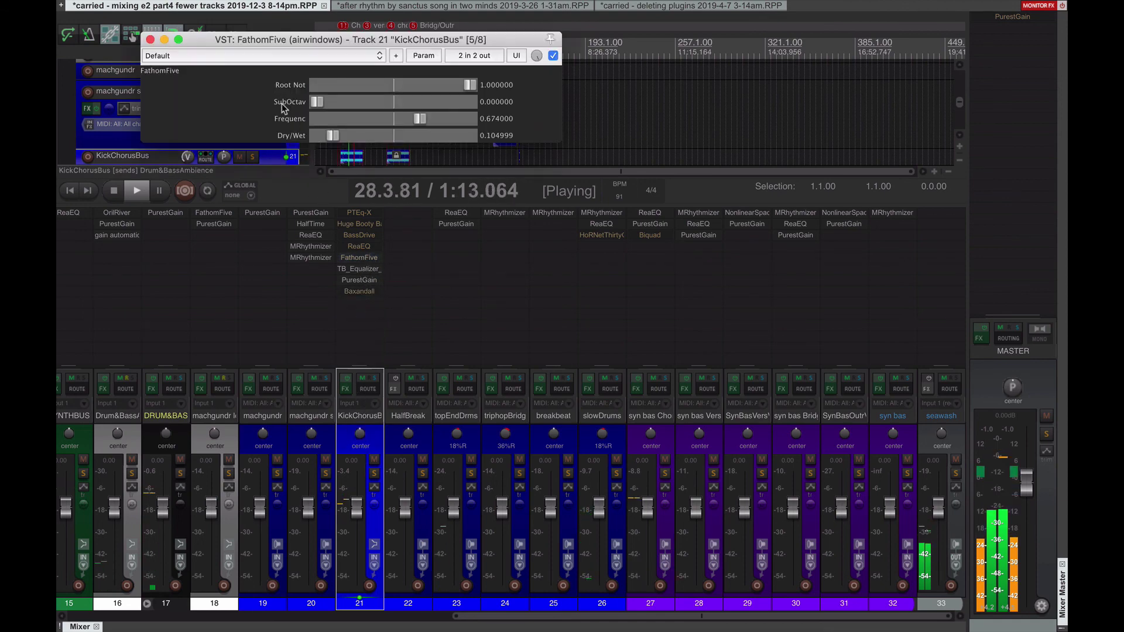
left_click_drag(333, 138, 535, 135)
left_click(374, 473)
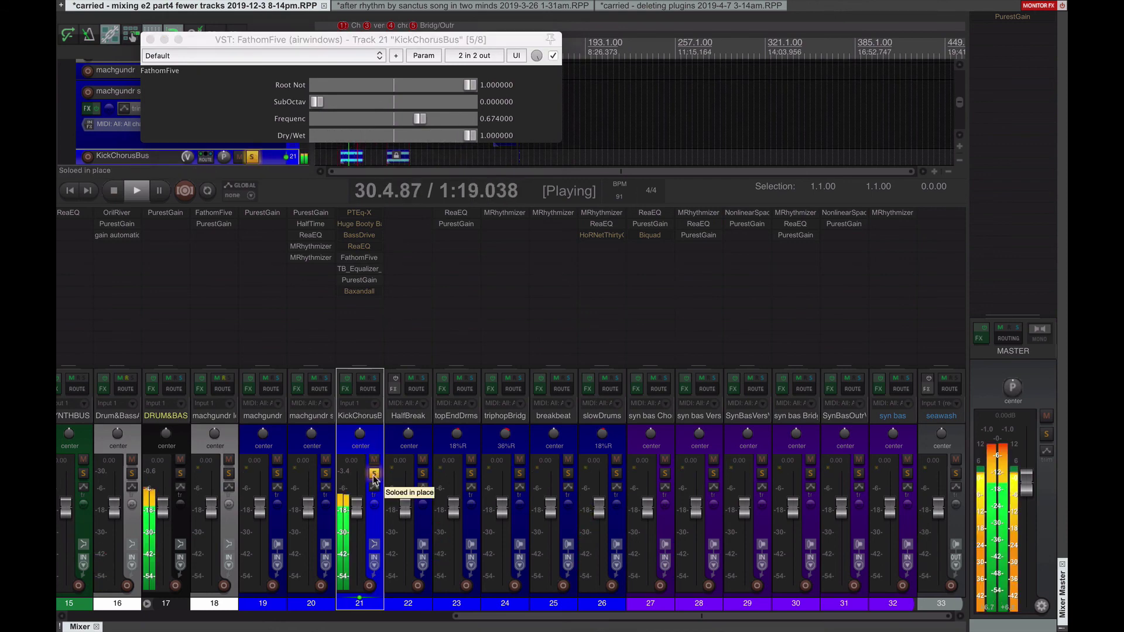
left_click(354, 135)
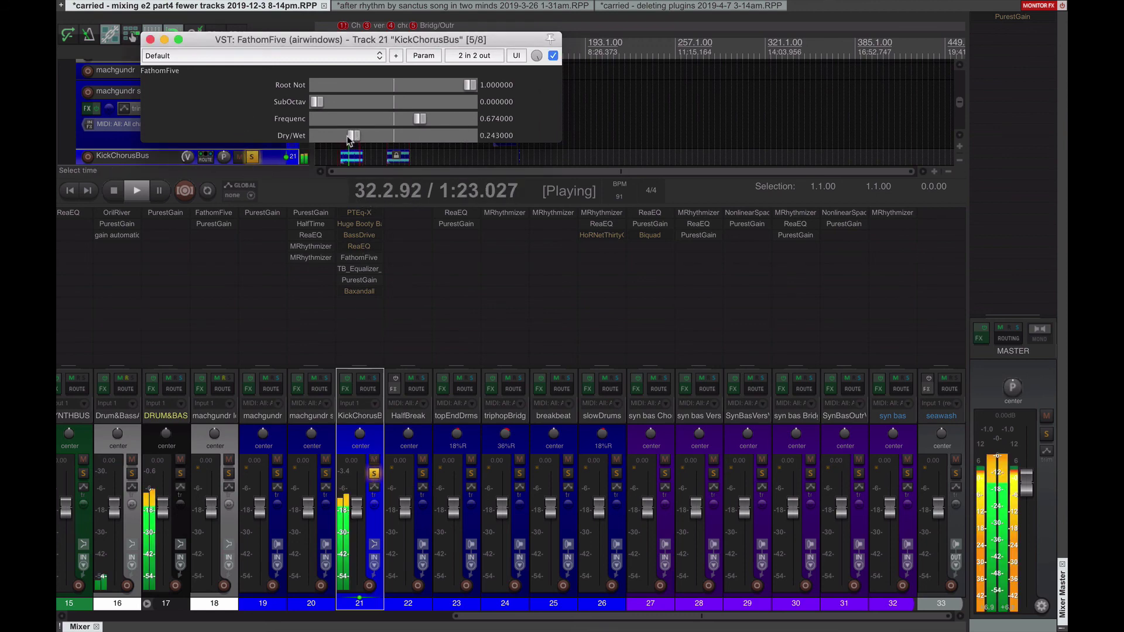
left_click_drag(353, 136, 344, 136)
key("Escape")
Step: Unsolo KickChorusBus, save the project while the full mix plays, and stop playback
left_click(372, 475)
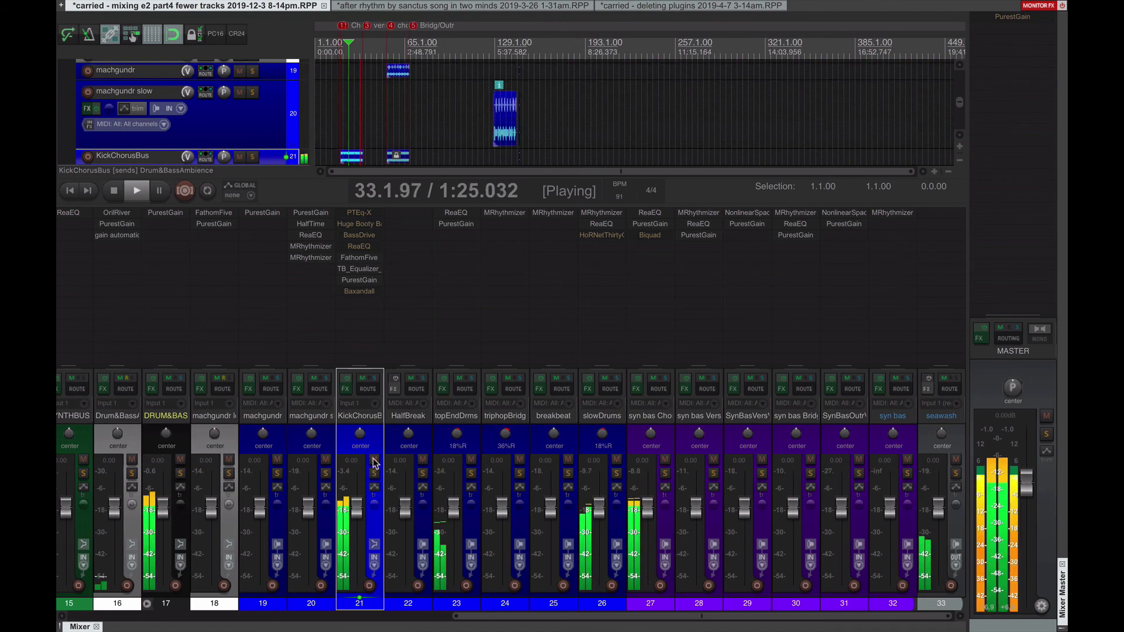
key("ctrl+s")
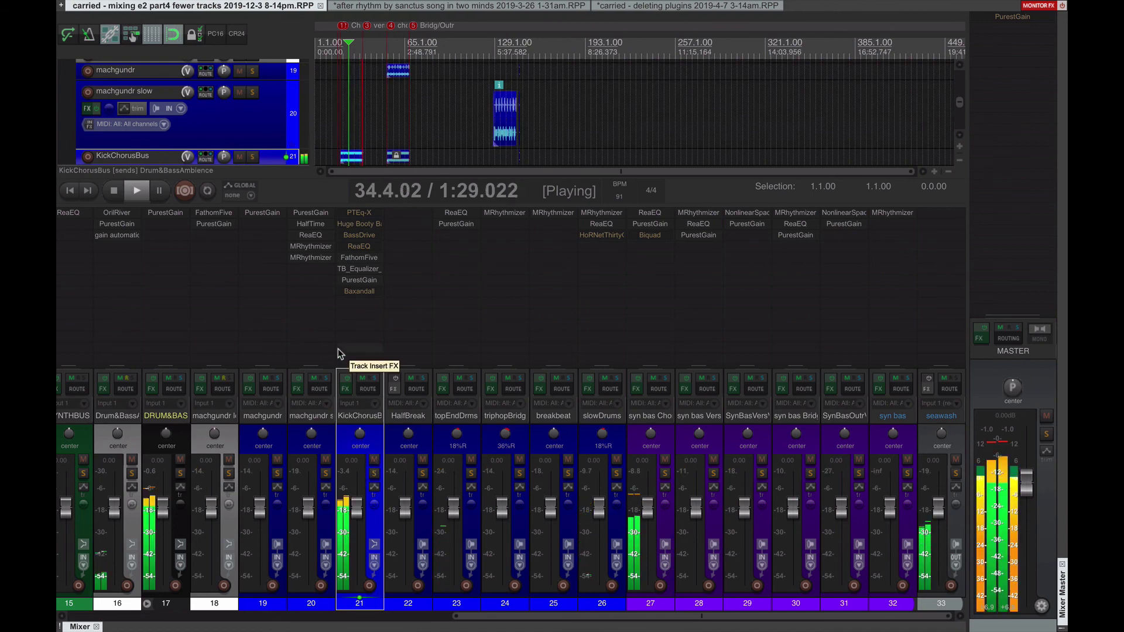
key("space")
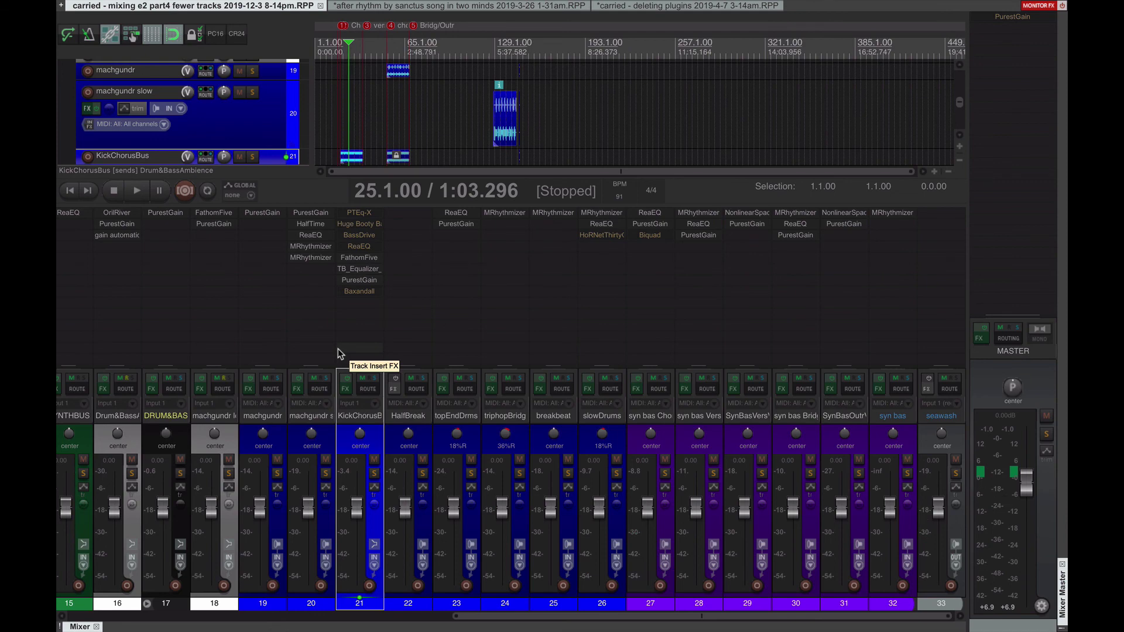